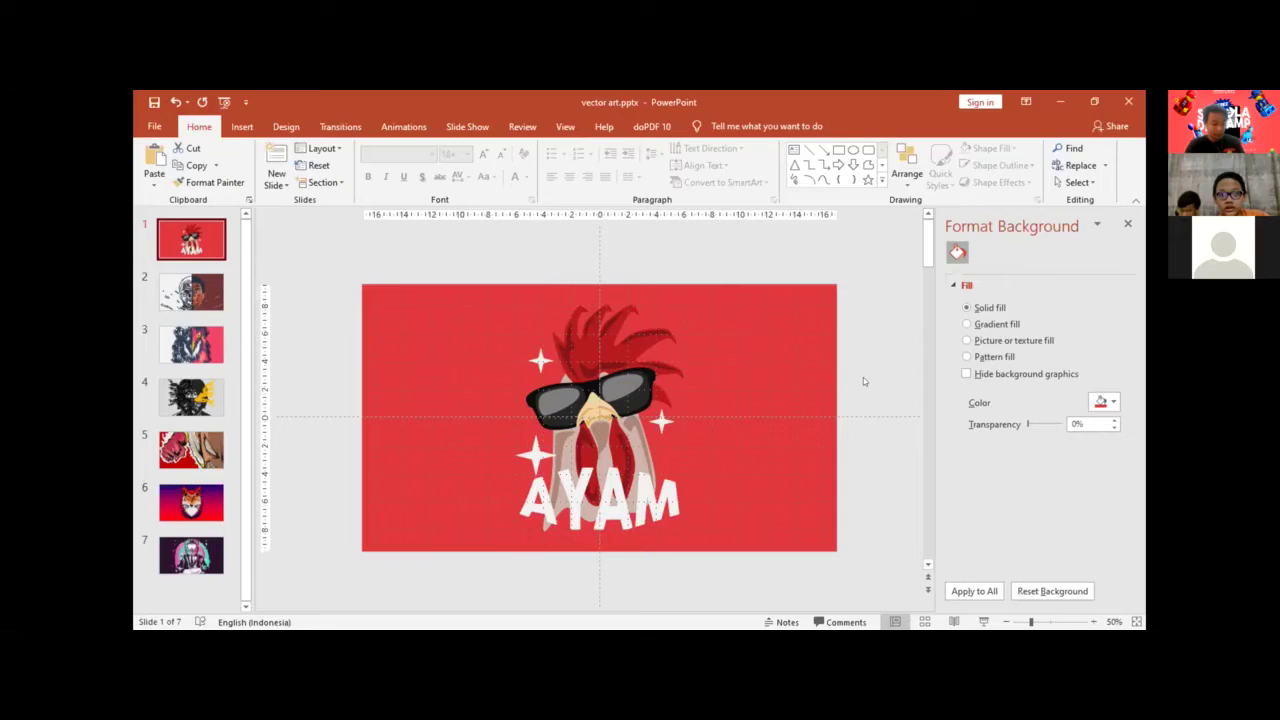
# Step: Look through the Insert shapes gallery without adding a shape, then present the slides from slide 1
pyautogui.click(250, 124)
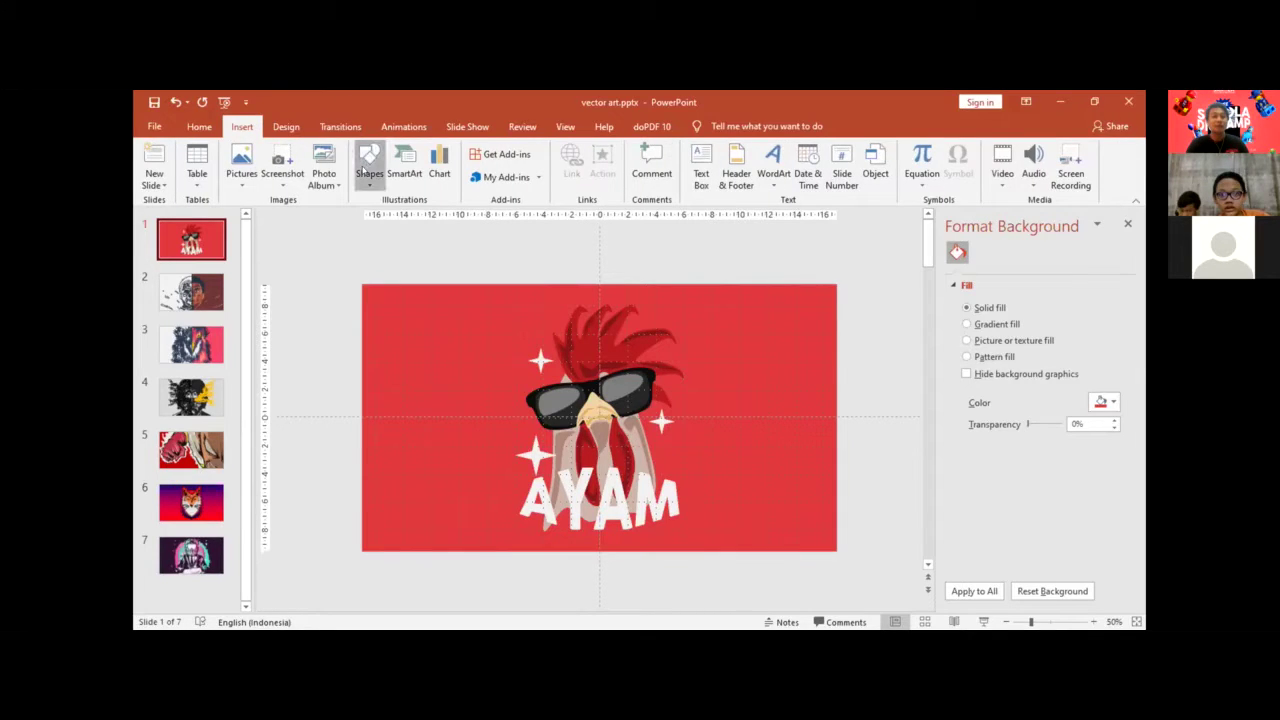
pyautogui.click(368, 170)
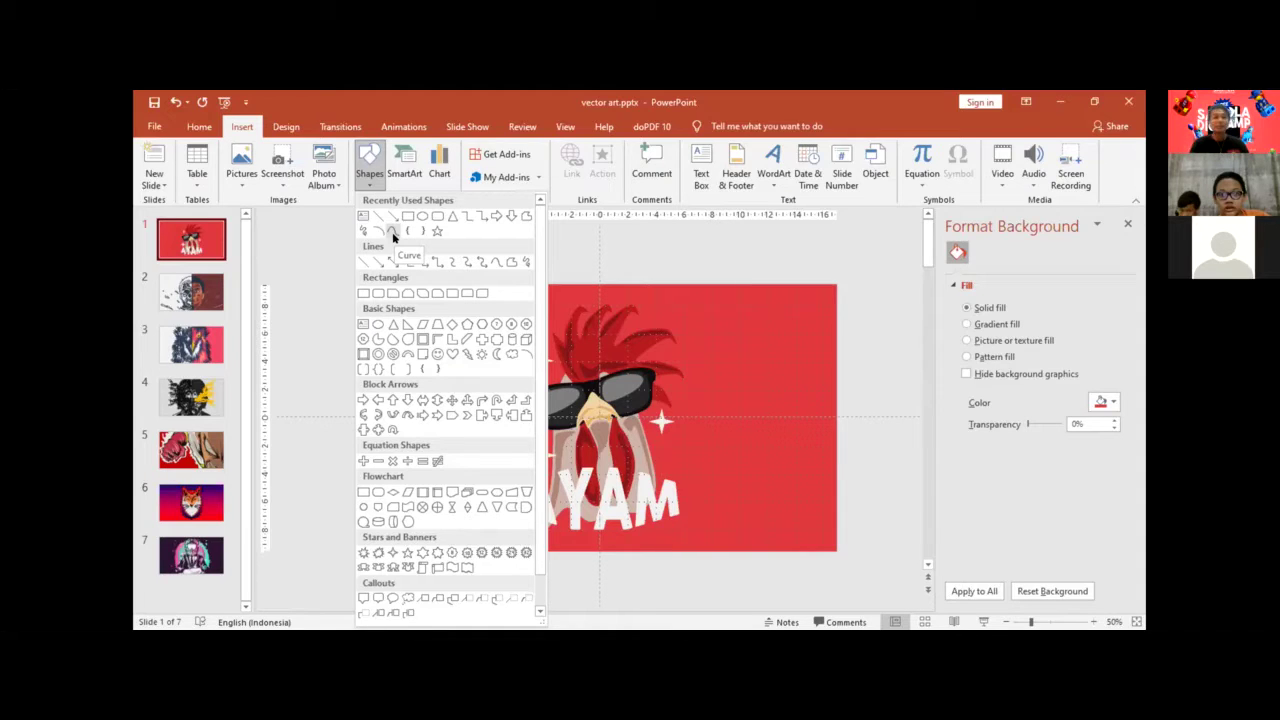
pyautogui.click(790, 246)
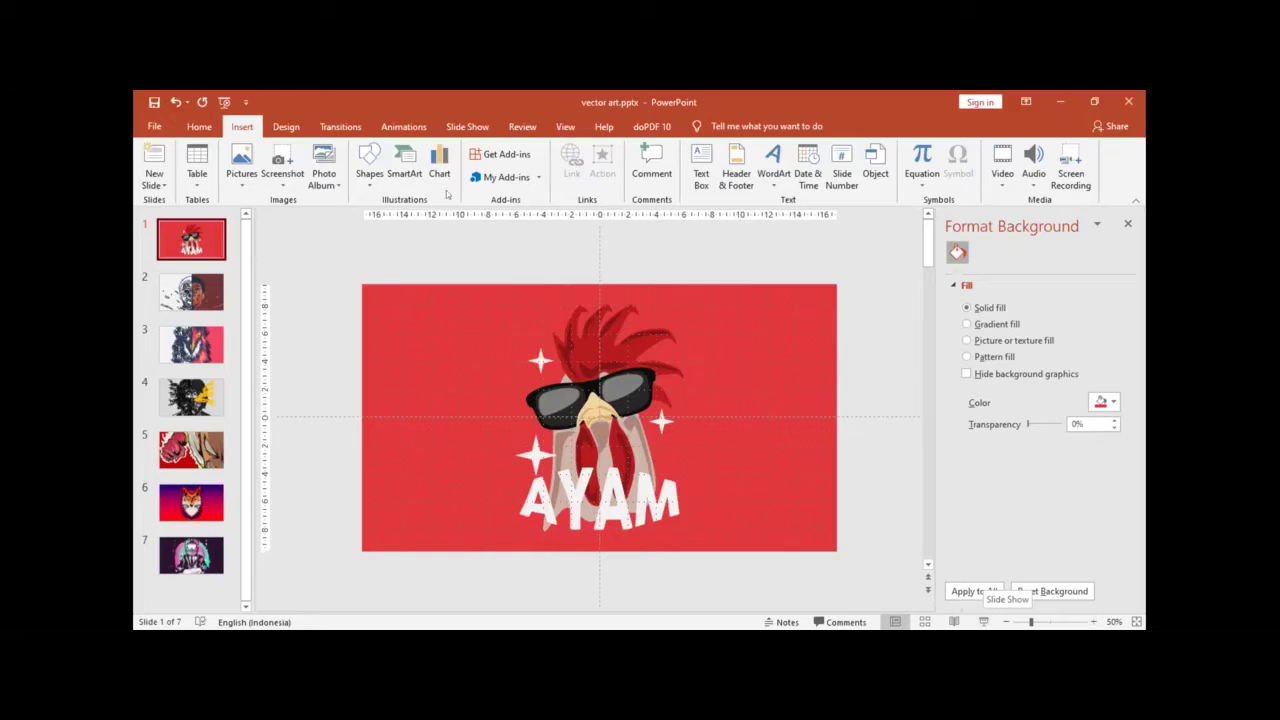
pyautogui.click(370, 178)
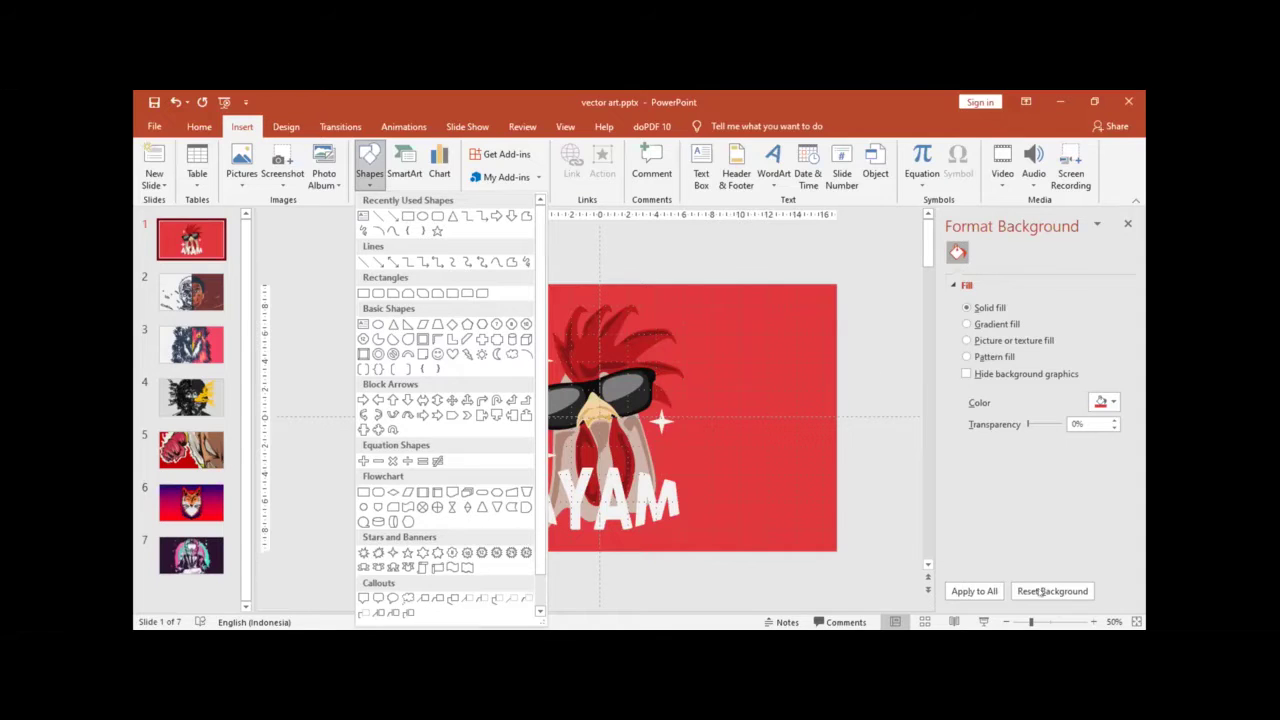
pyautogui.click(1010, 608)
pyautogui.click(983, 622)
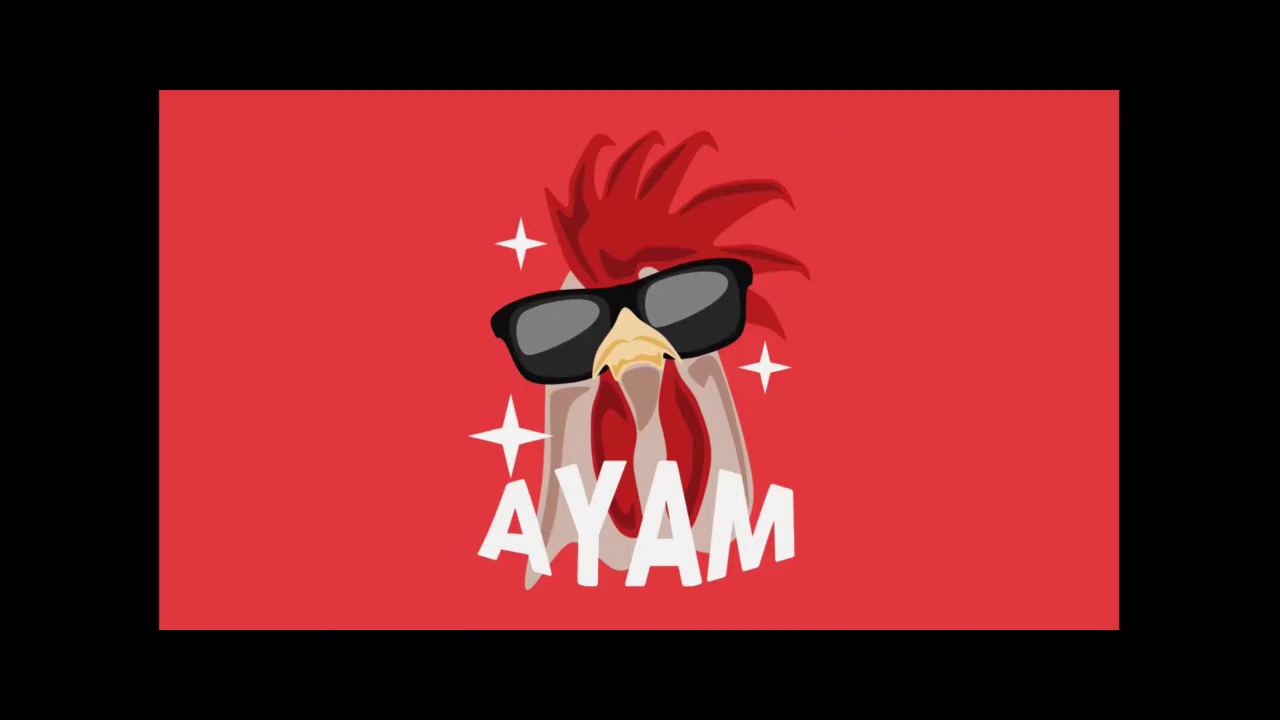
# Step: Move the slide show on to the half-outline, half-coloured face slide
pyautogui.press('Right')
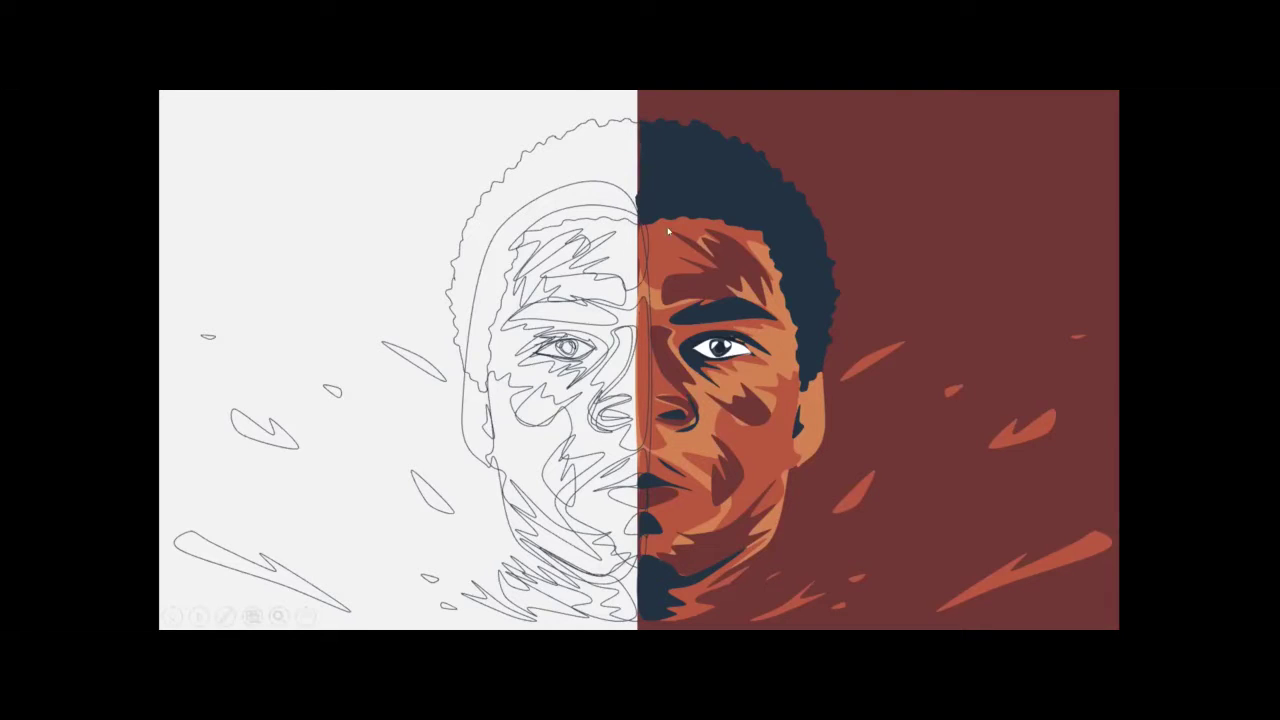
# Step: Page forward to the neon pink and teal helmeted figure in a suit
pyautogui.click(906, 299)
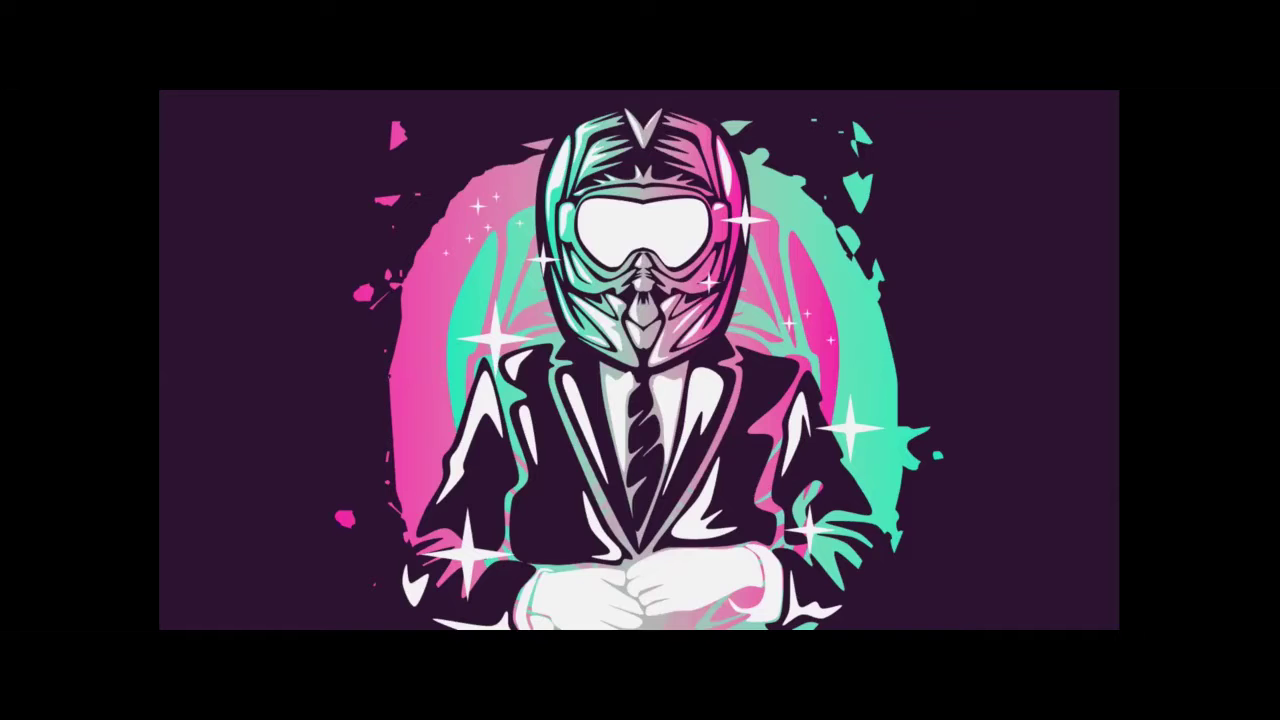
# Step: Step past the last slide to end the slide show
pyautogui.press('Right')
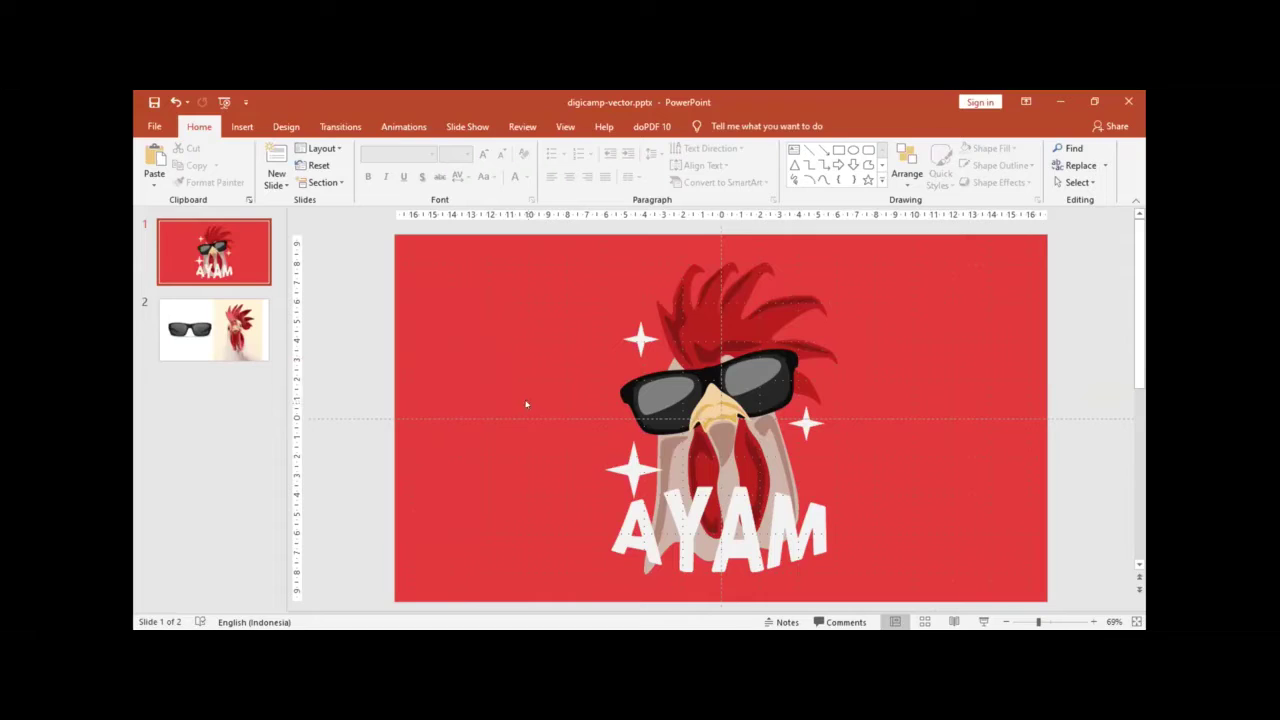
pyautogui.click(504, 372)
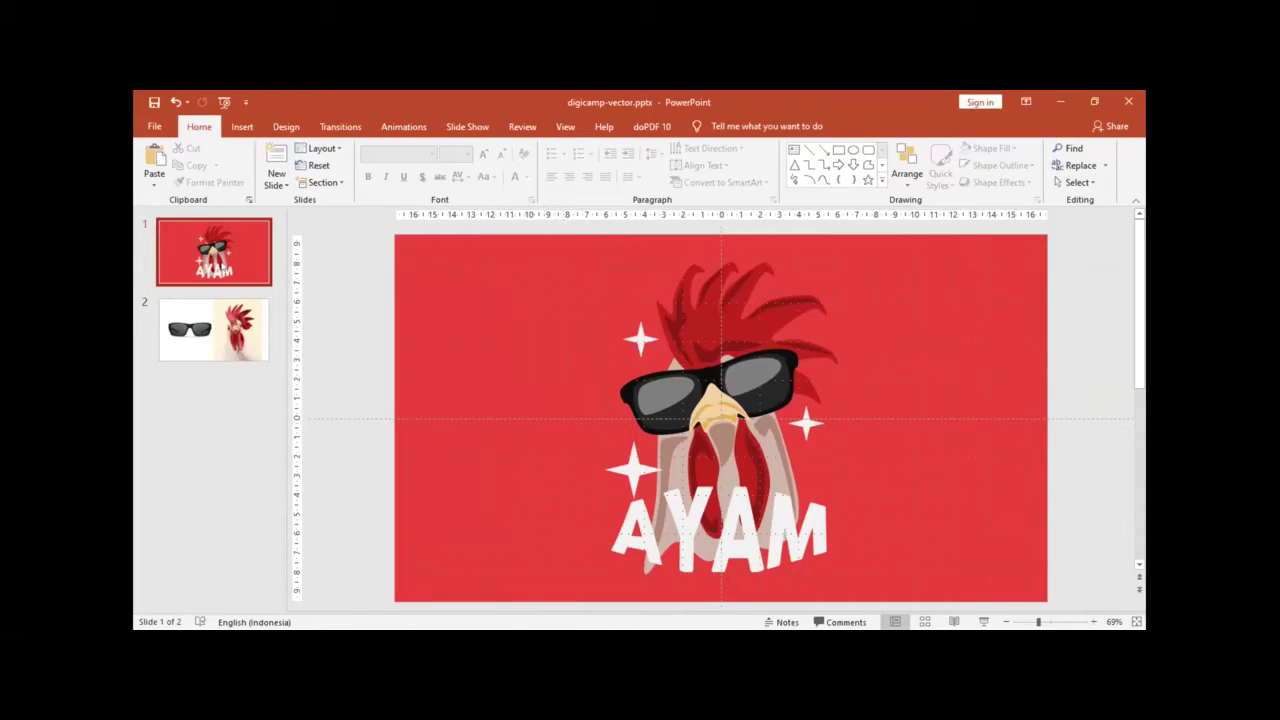
pyautogui.click(232, 348)
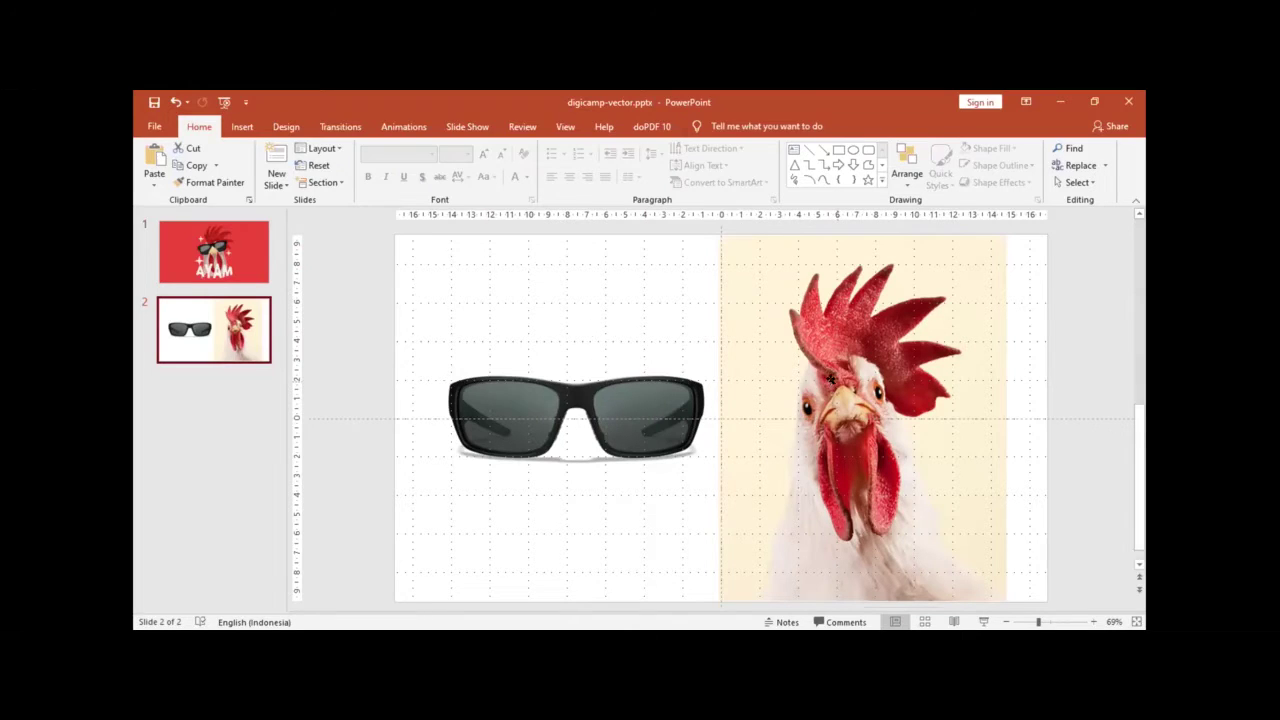
pyautogui.click(830, 382)
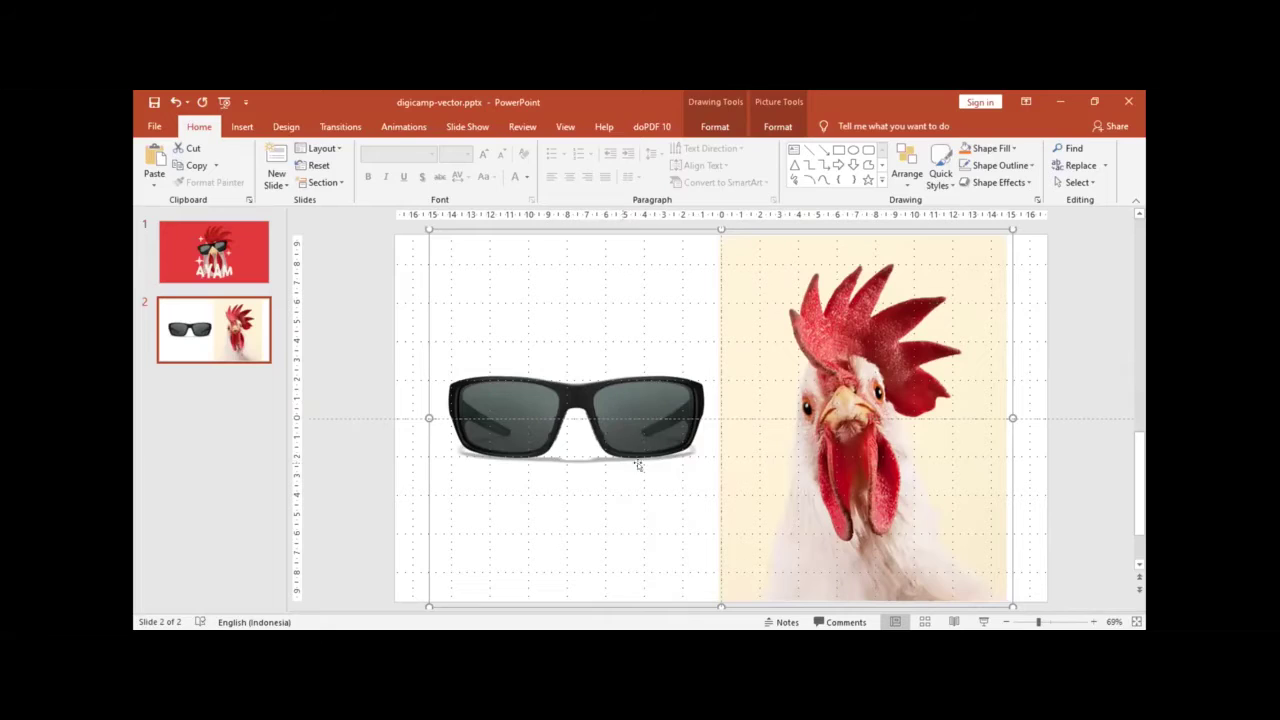
pyautogui.click(406, 280)
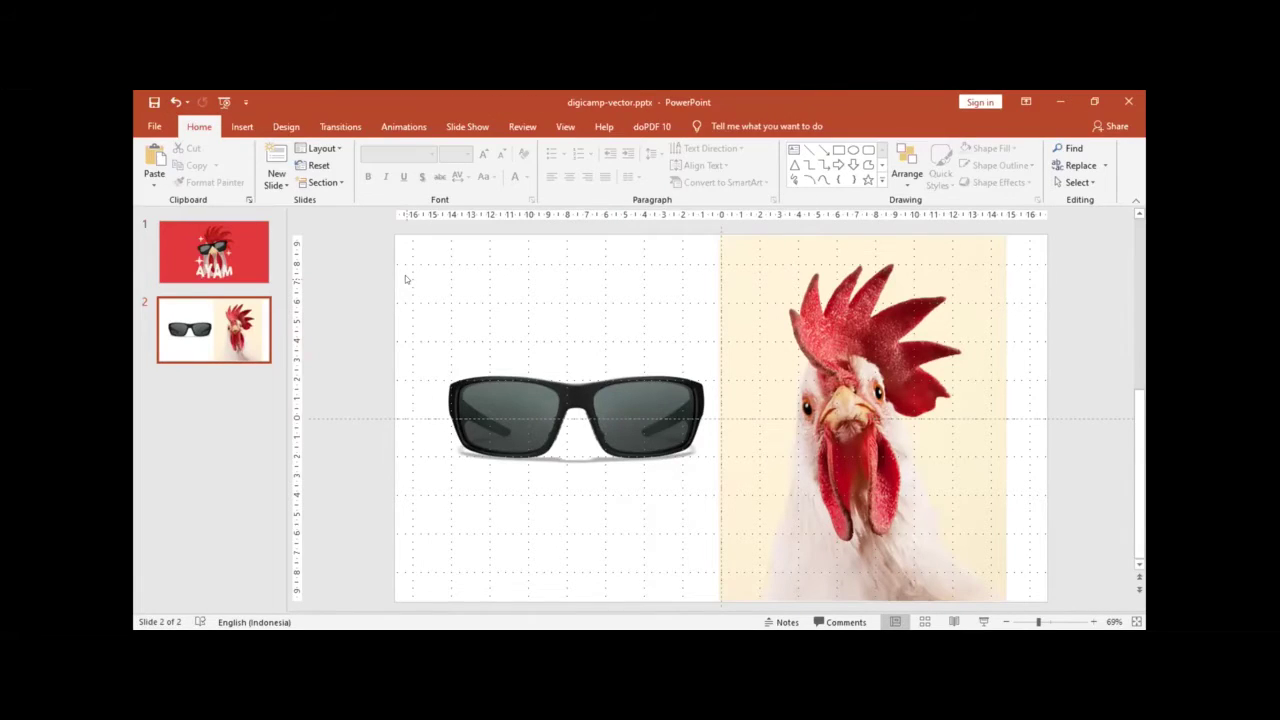
pyautogui.click(232, 251)
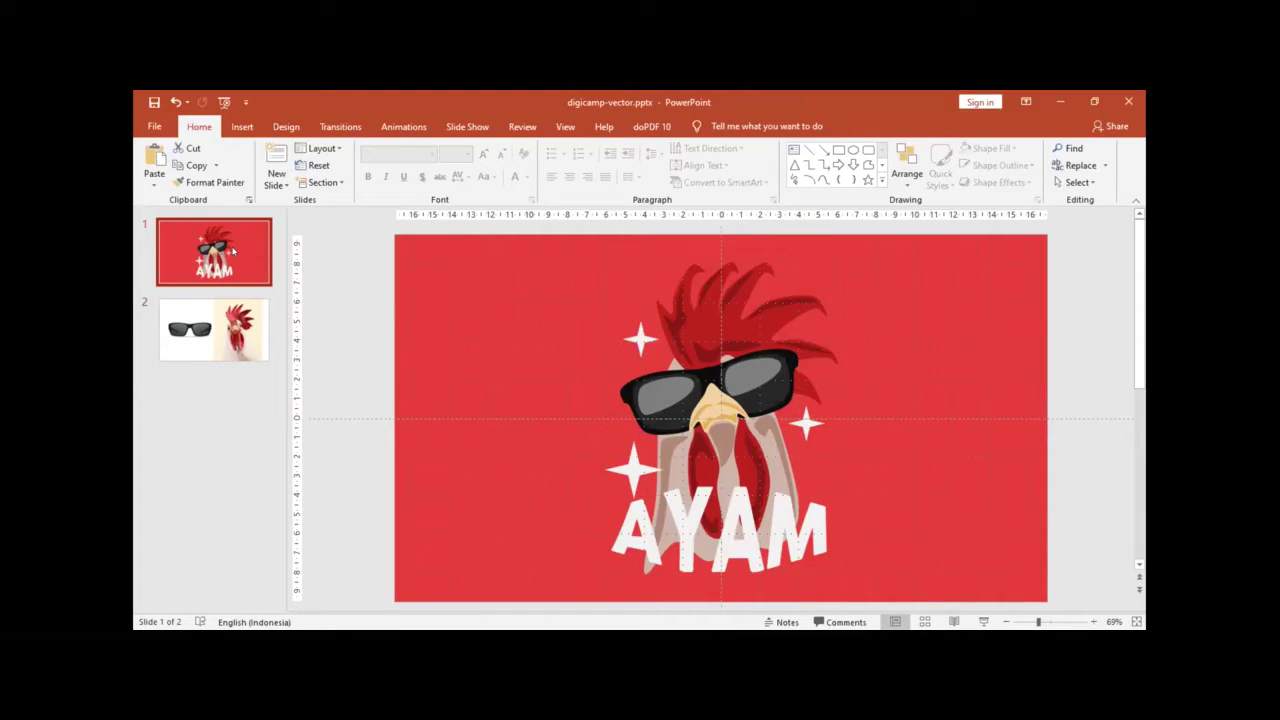
# Step: Open the Selection Pane, collapse its groups and select the AYAM title, named judul
pyautogui.click(639, 341)
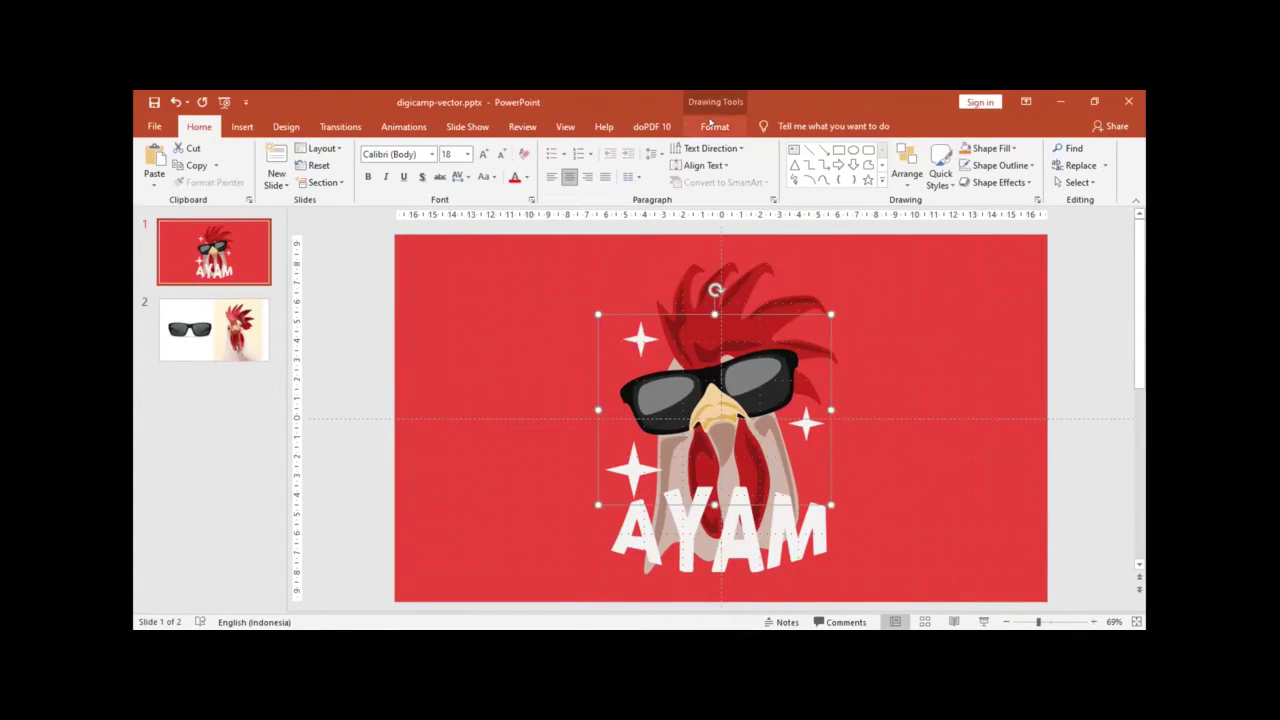
pyautogui.click(712, 126)
pyautogui.click(803, 183)
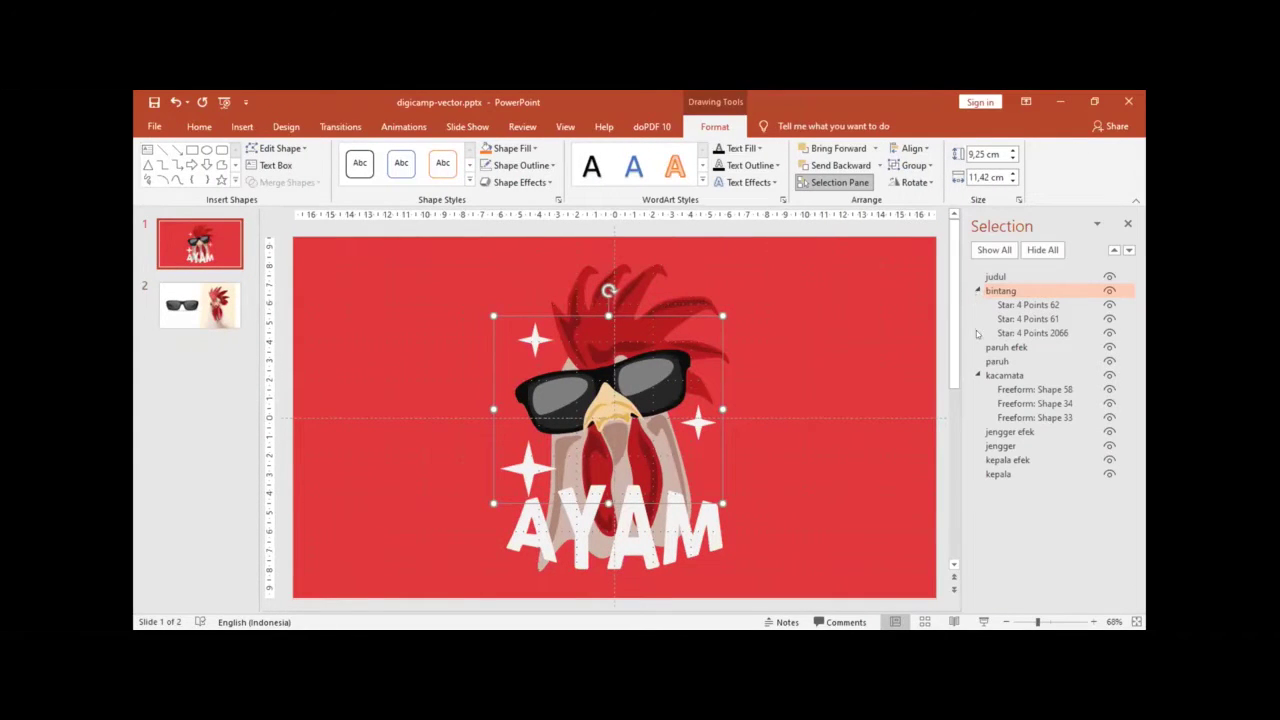
pyautogui.click(977, 290)
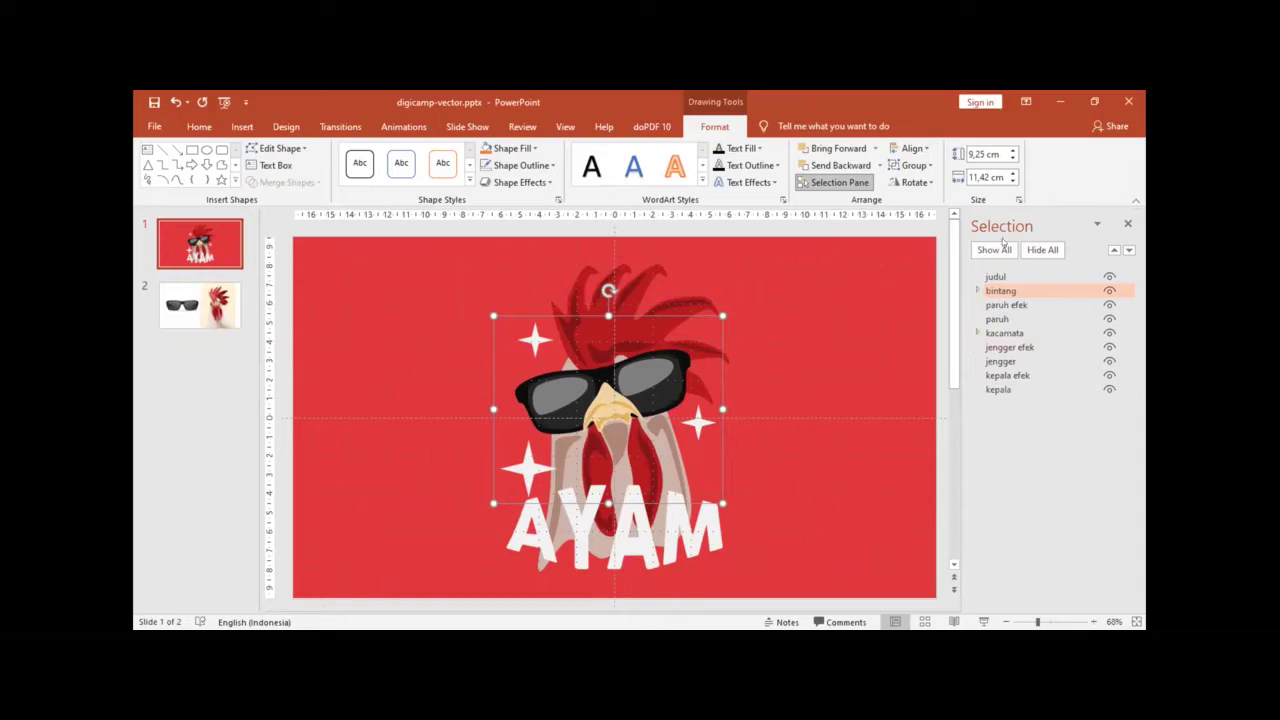
pyautogui.click(898, 332)
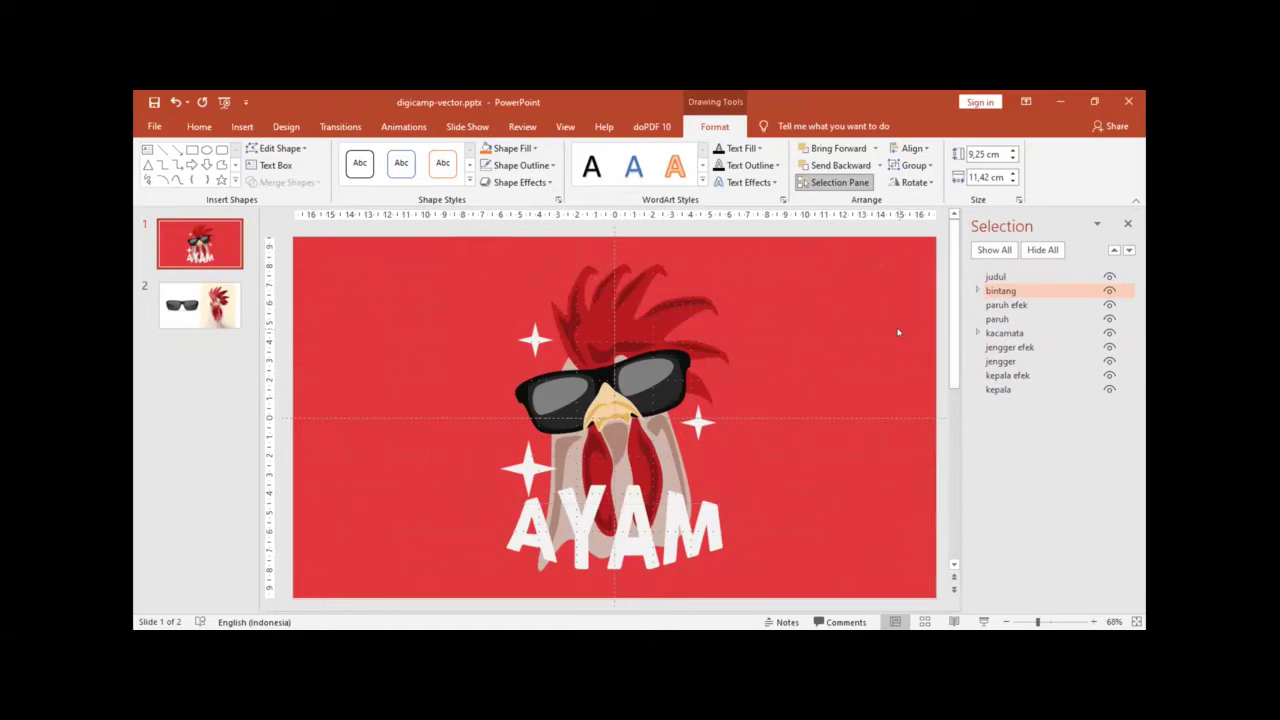
pyautogui.click(1000, 276)
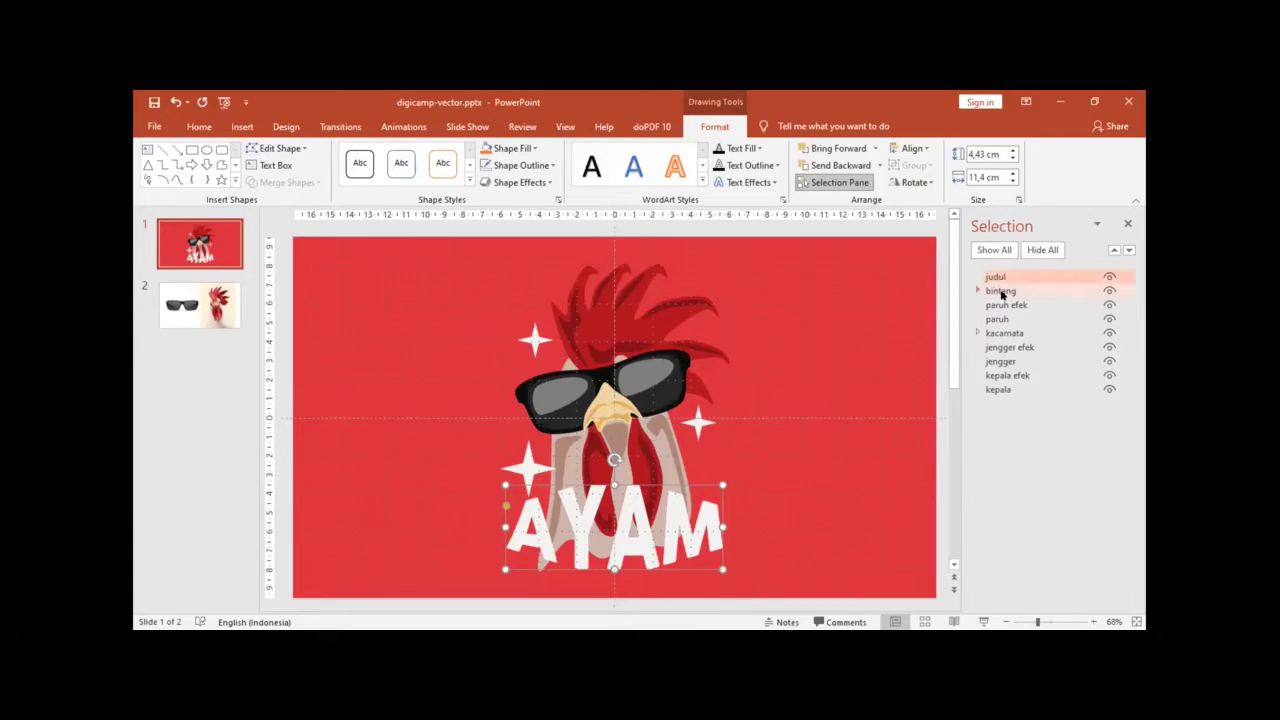
# Step: Expand the bintang group, select each of its three 4-point stars, then select paruh efek
pyautogui.click(535, 340)
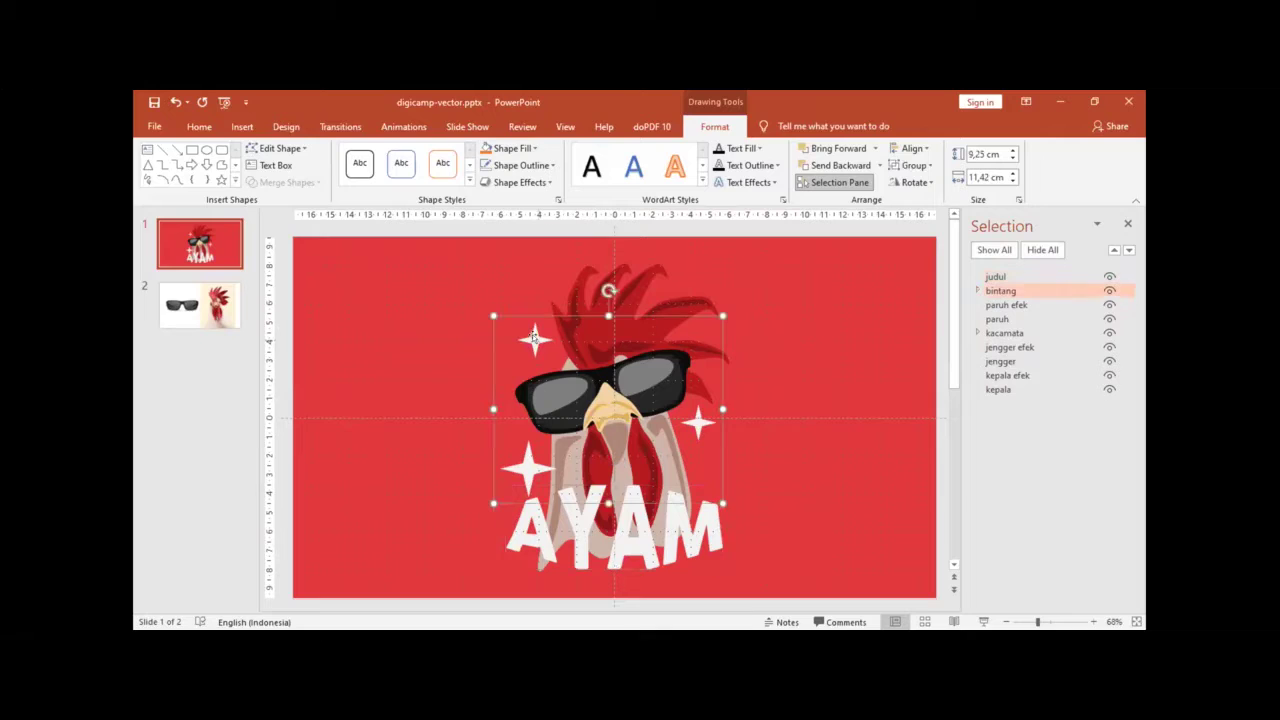
pyautogui.click(978, 291)
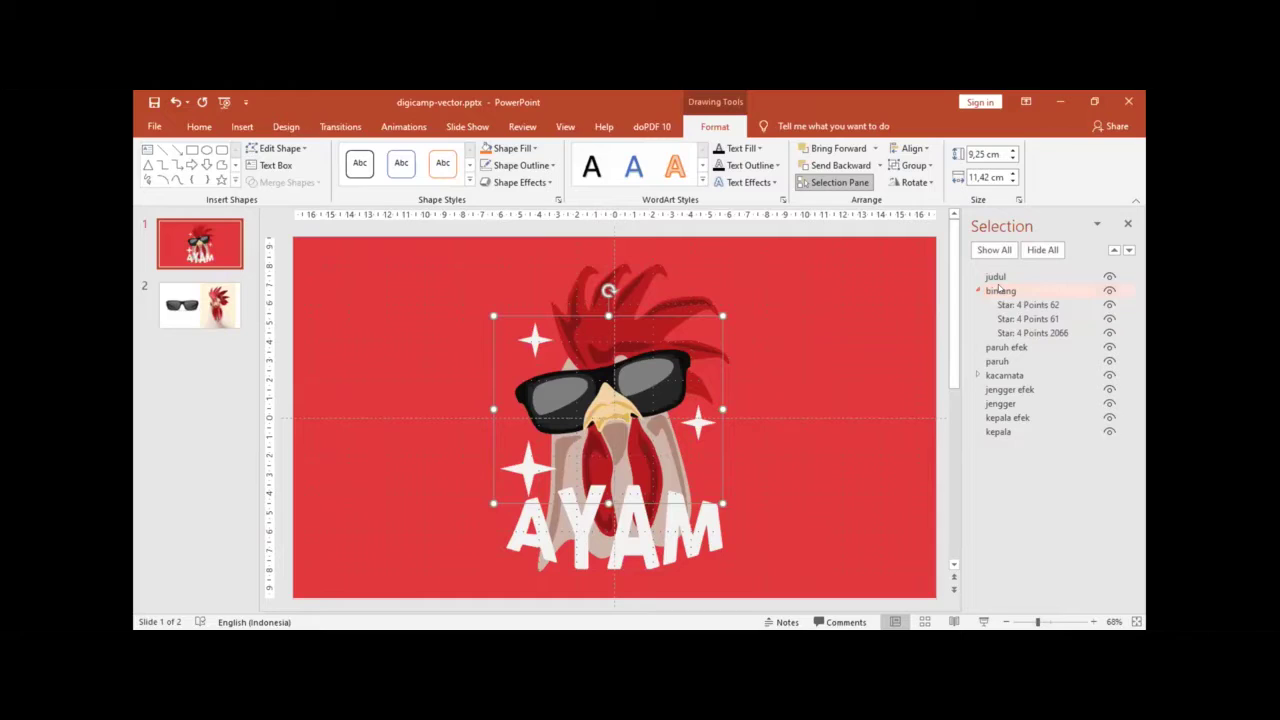
pyautogui.click(1016, 305)
pyautogui.click(1016, 319)
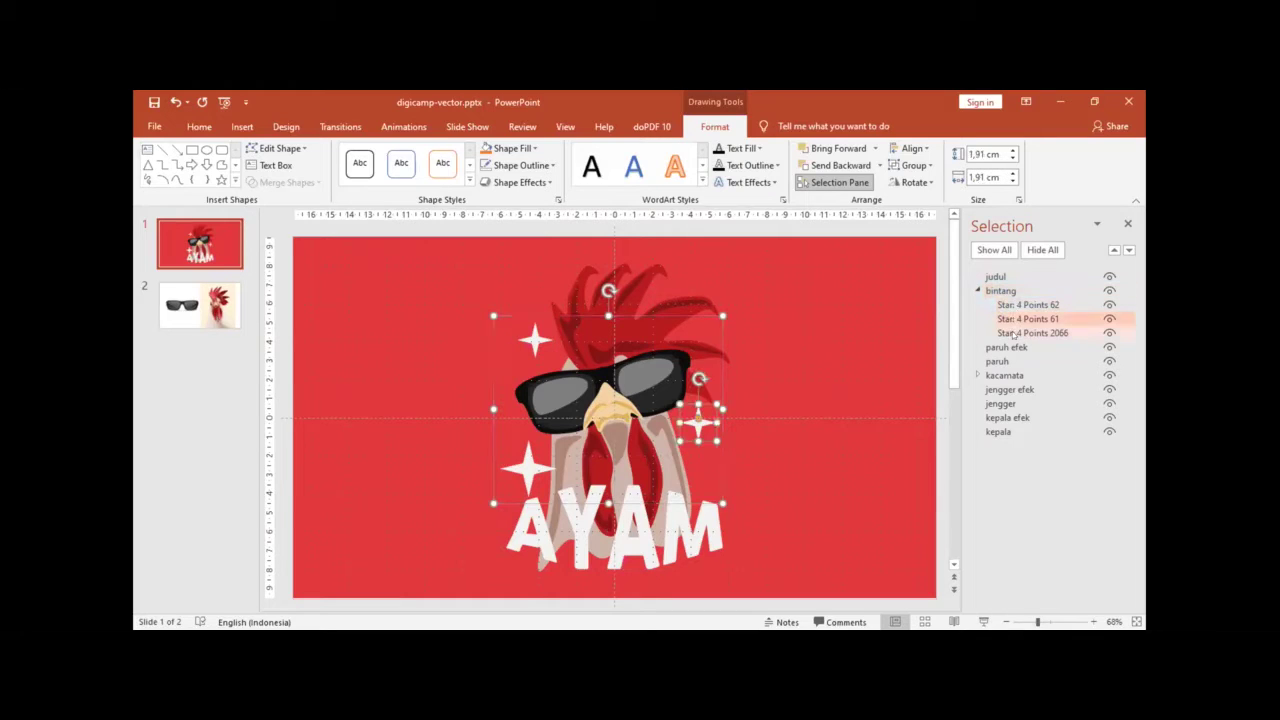
pyautogui.click(1013, 333)
pyautogui.click(978, 290)
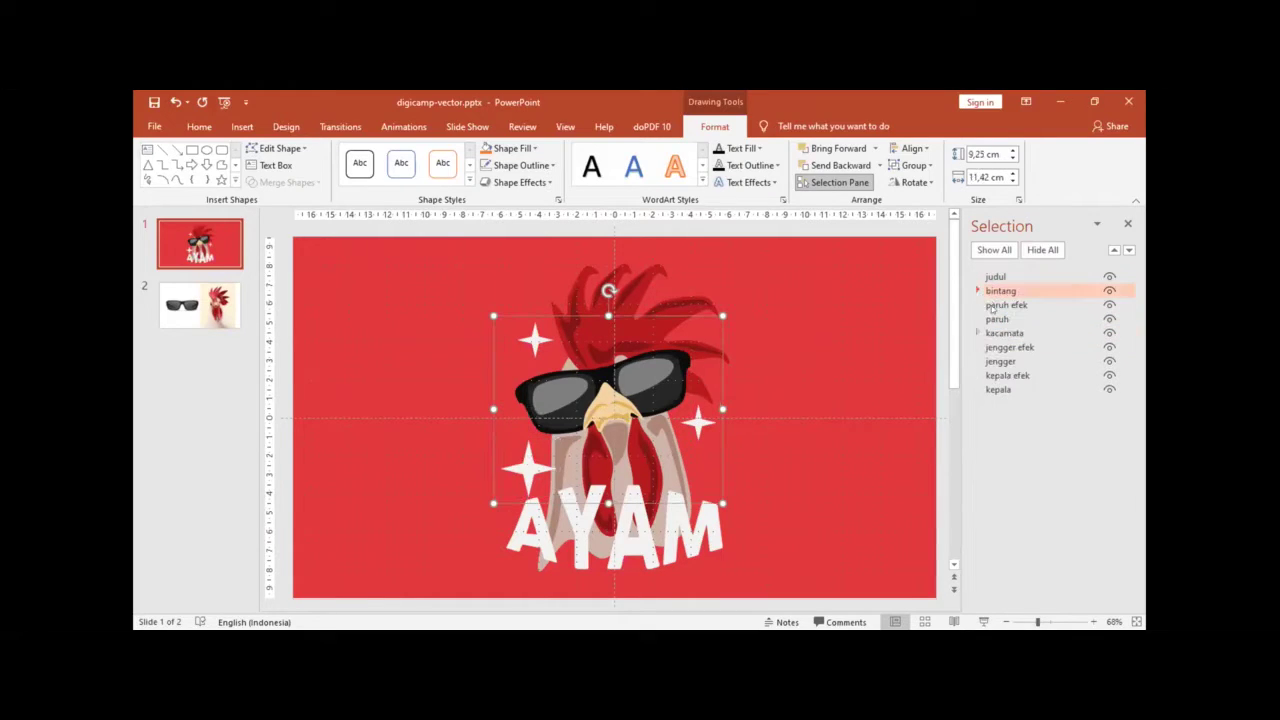
pyautogui.click(998, 305)
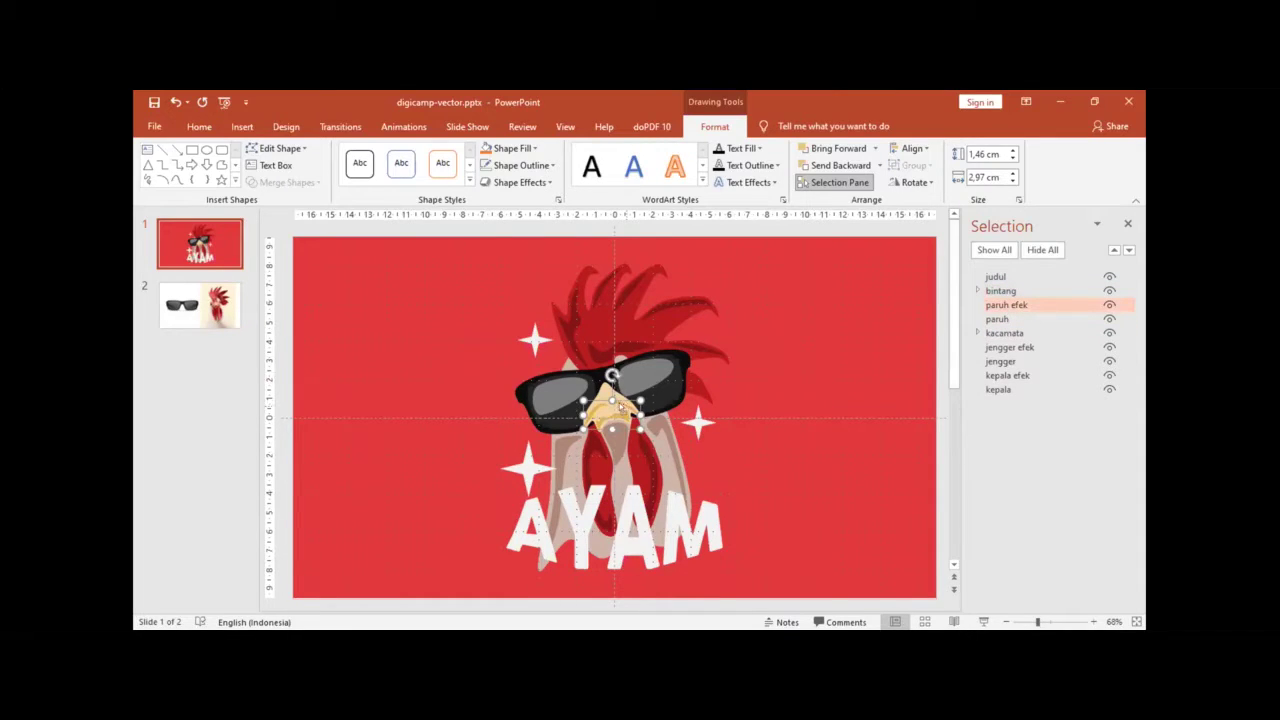
pyautogui.scroll(5, 620, 407)
pyautogui.scroll(5, 640, 387)
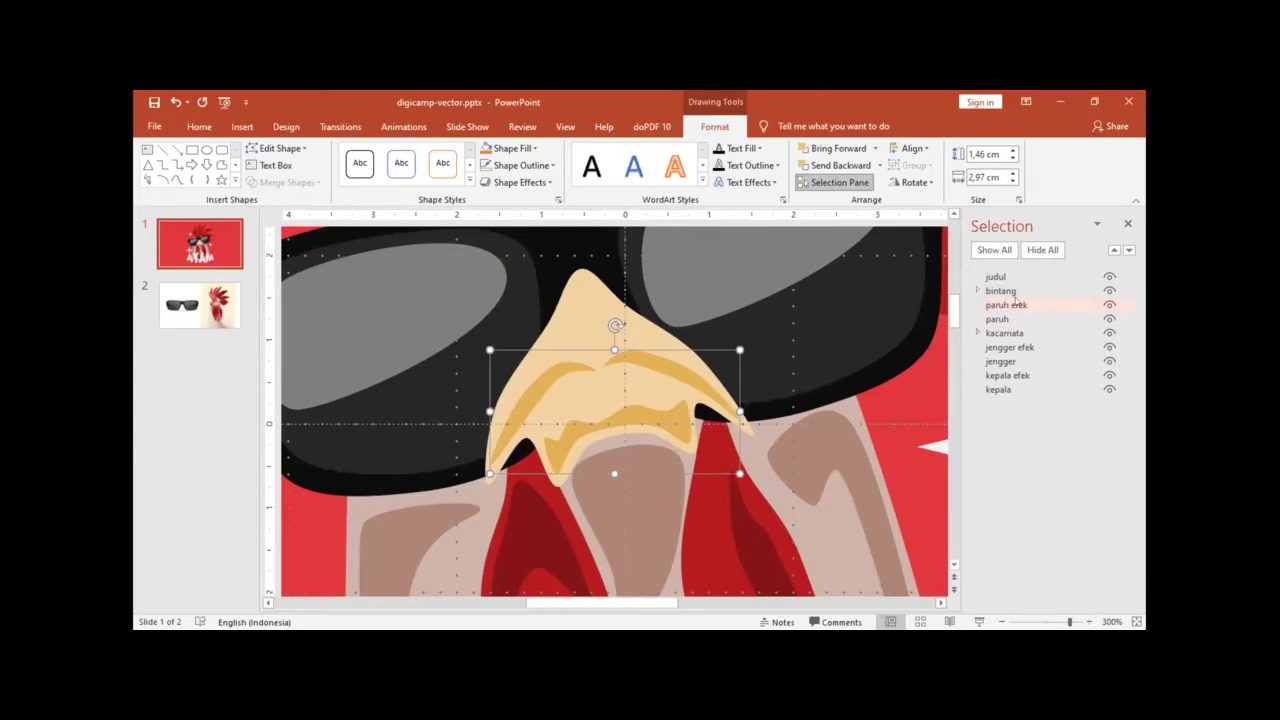
pyautogui.click(1109, 305)
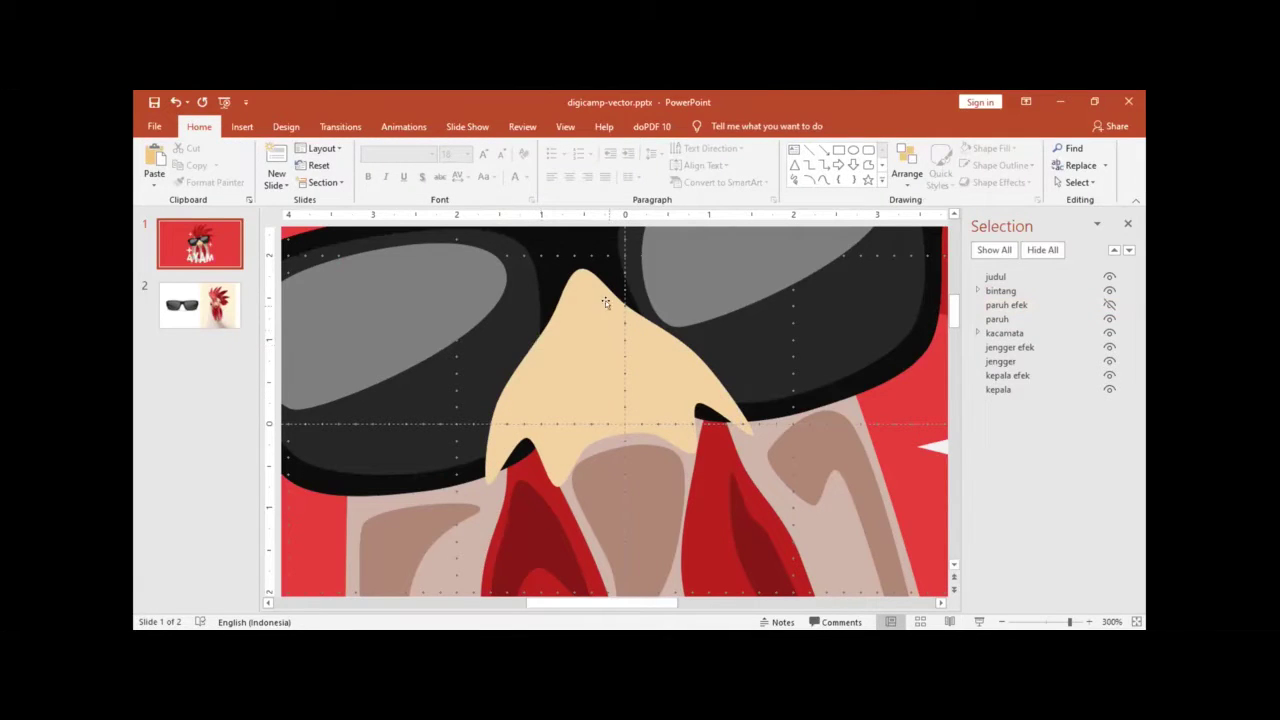
pyautogui.click(1109, 305)
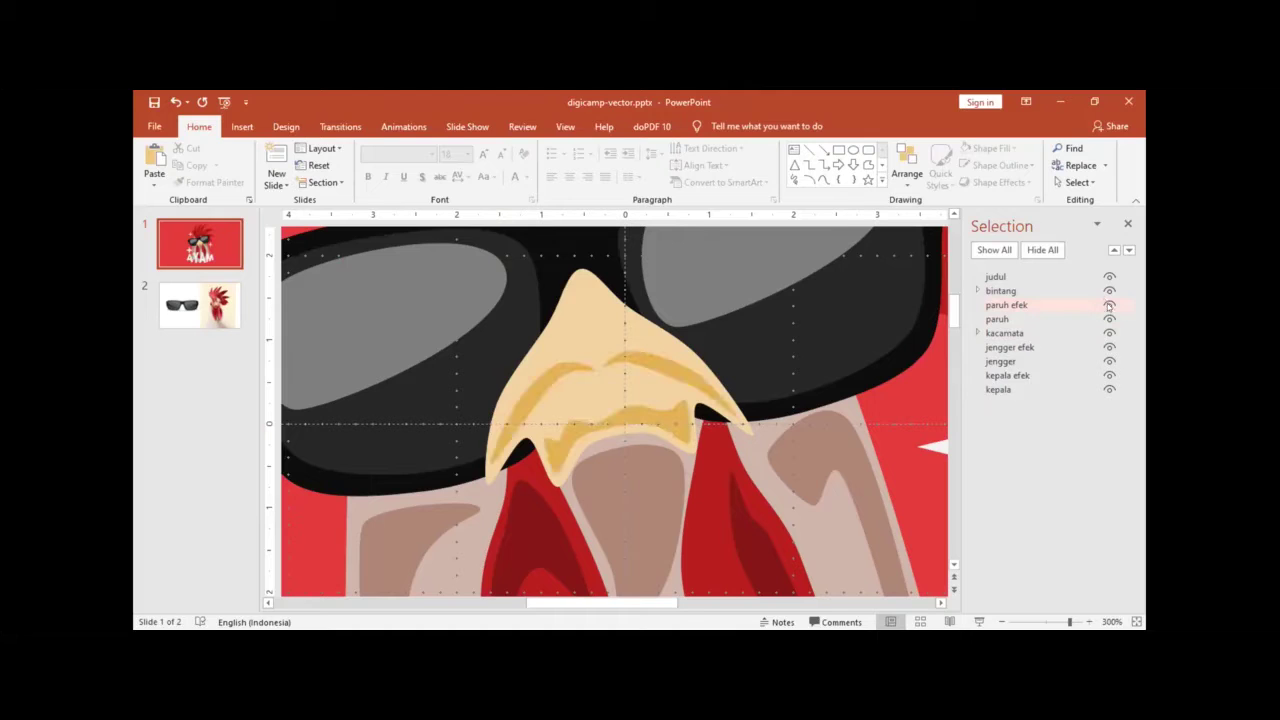
pyautogui.scroll(-2, 686, 372)
pyautogui.scroll(-1, 686, 372)
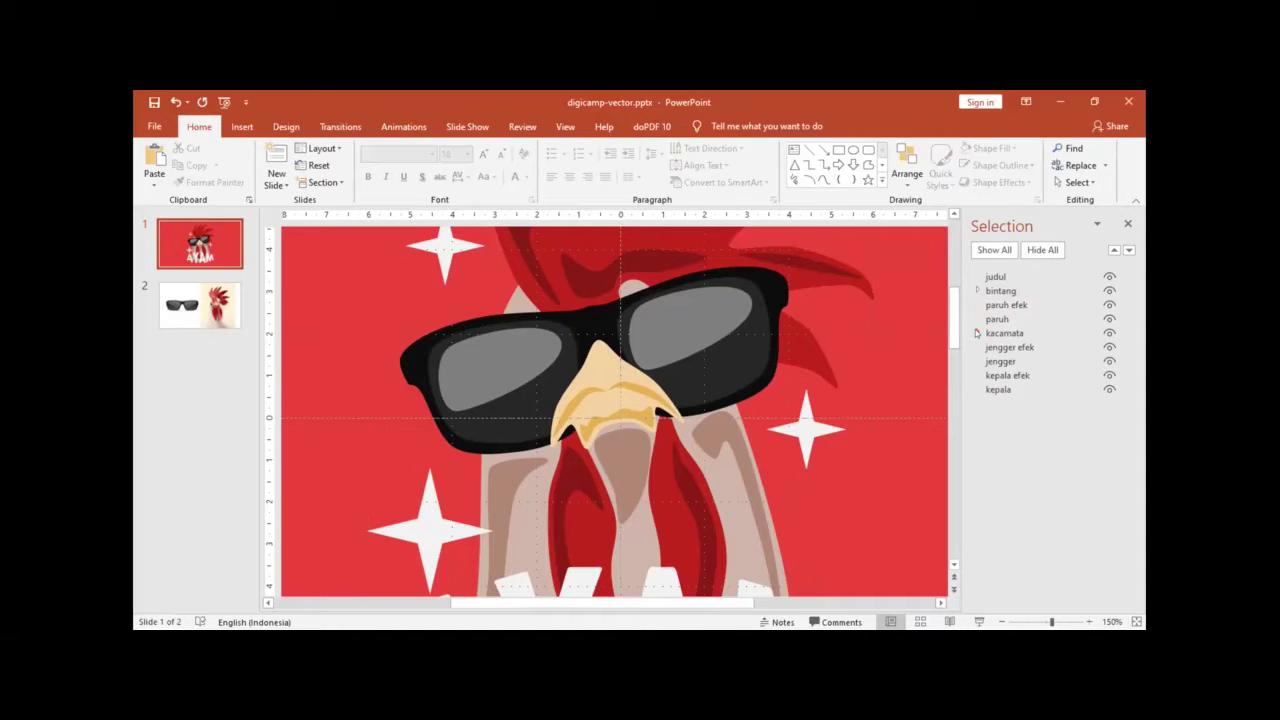
pyautogui.click(977, 333)
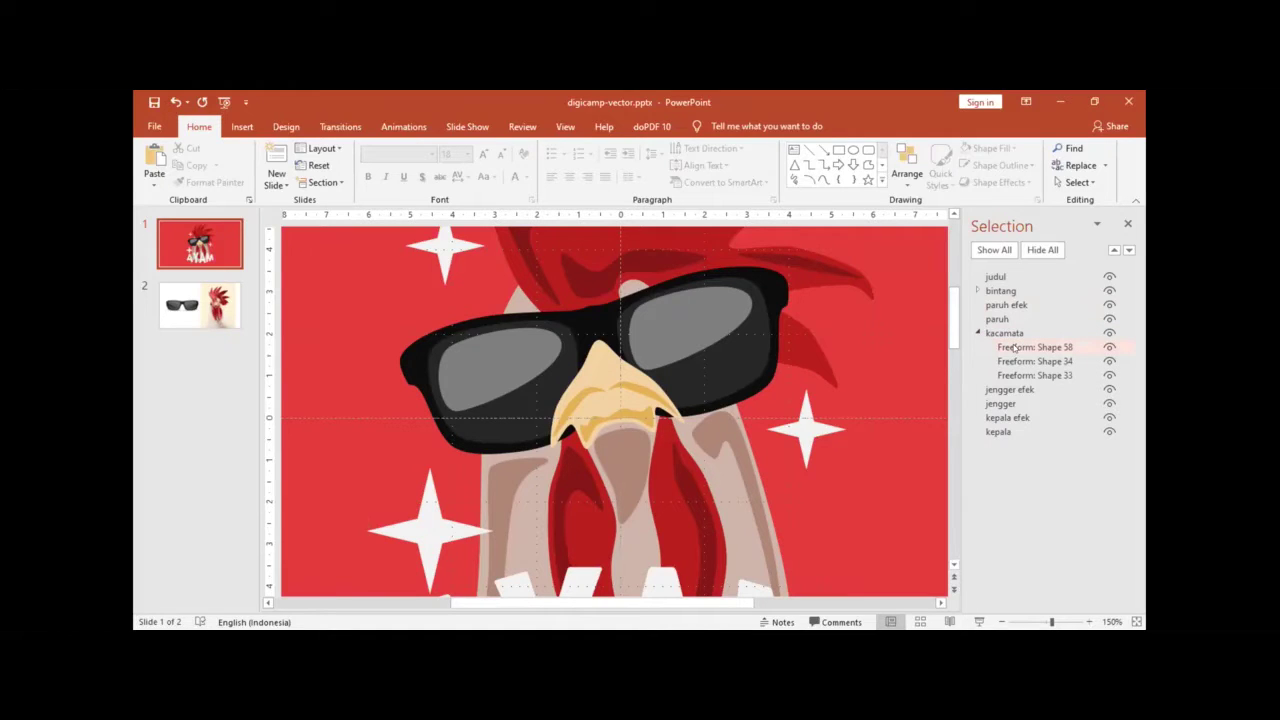
pyautogui.click(1014, 347)
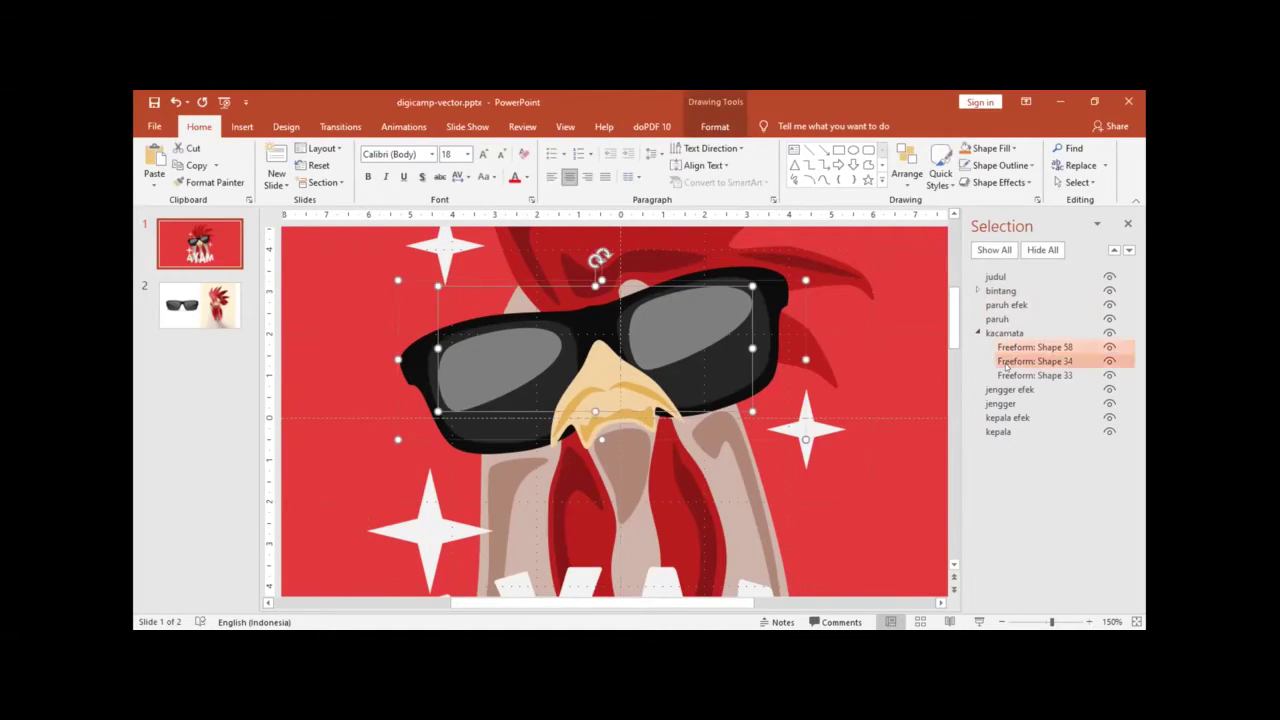
pyautogui.click(1012, 361)
pyautogui.click(1007, 376)
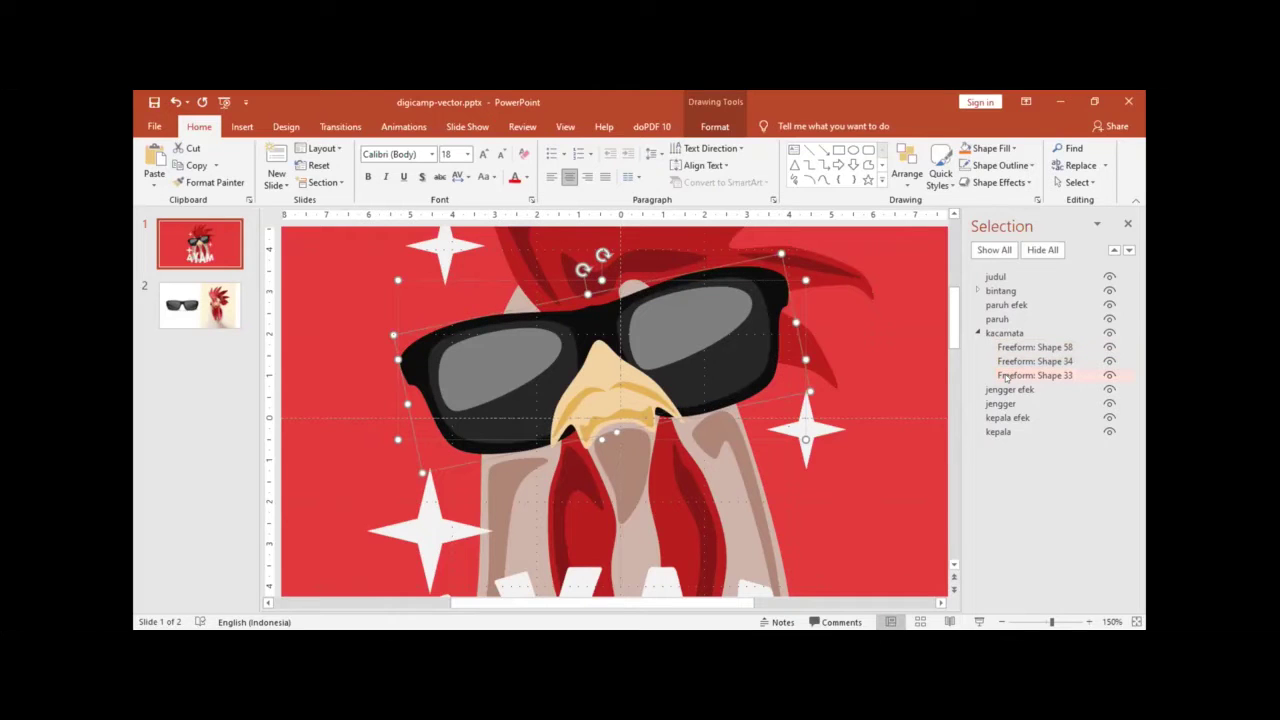
pyautogui.click(1109, 375)
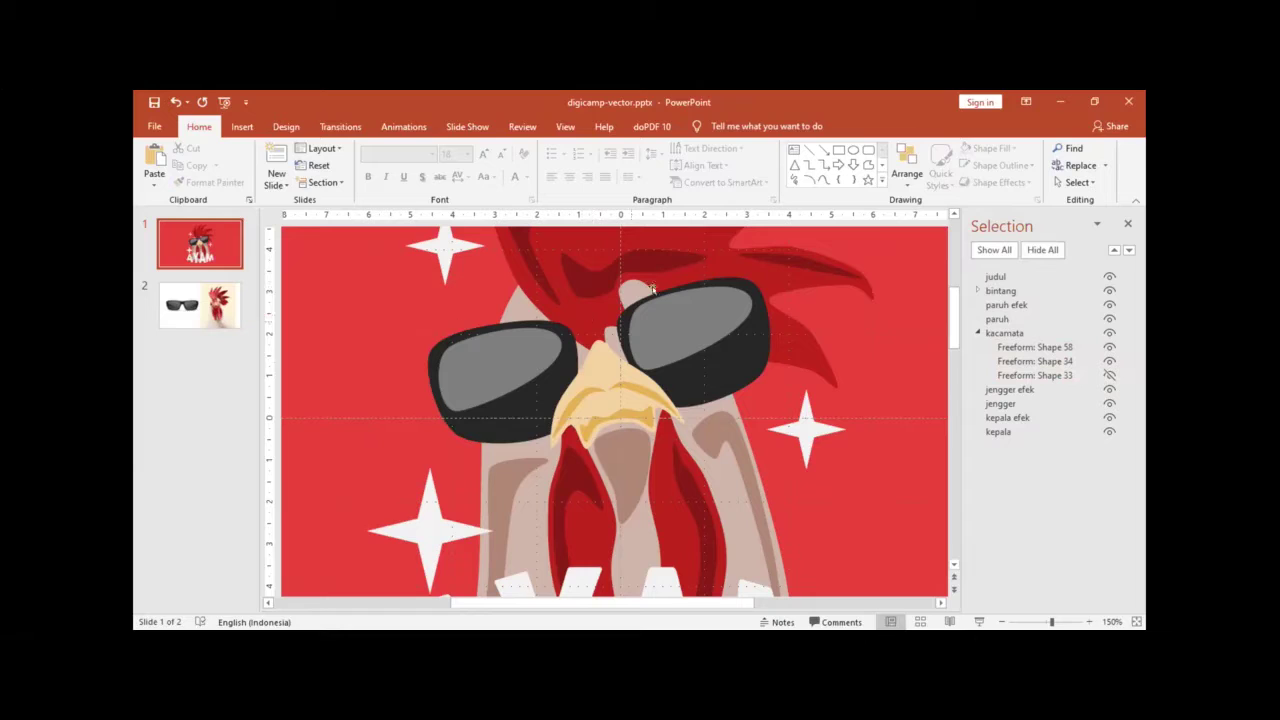
pyautogui.click(1109, 375)
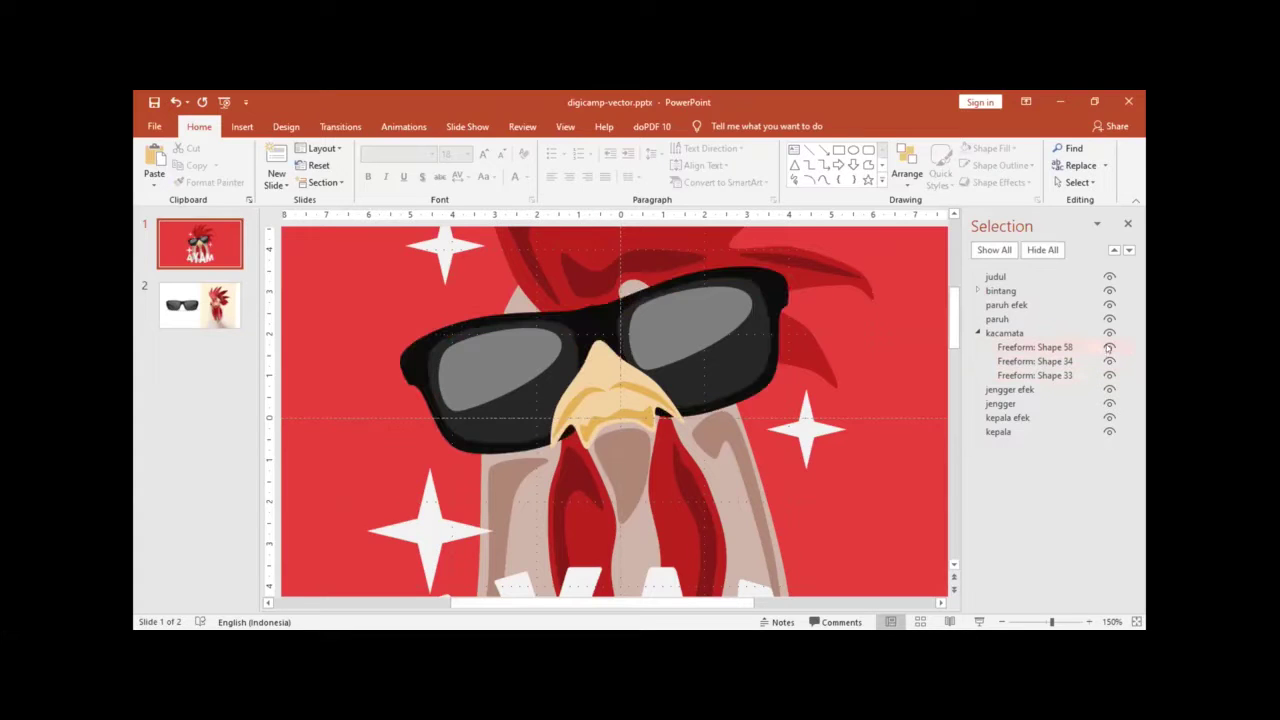
pyautogui.click(1109, 347)
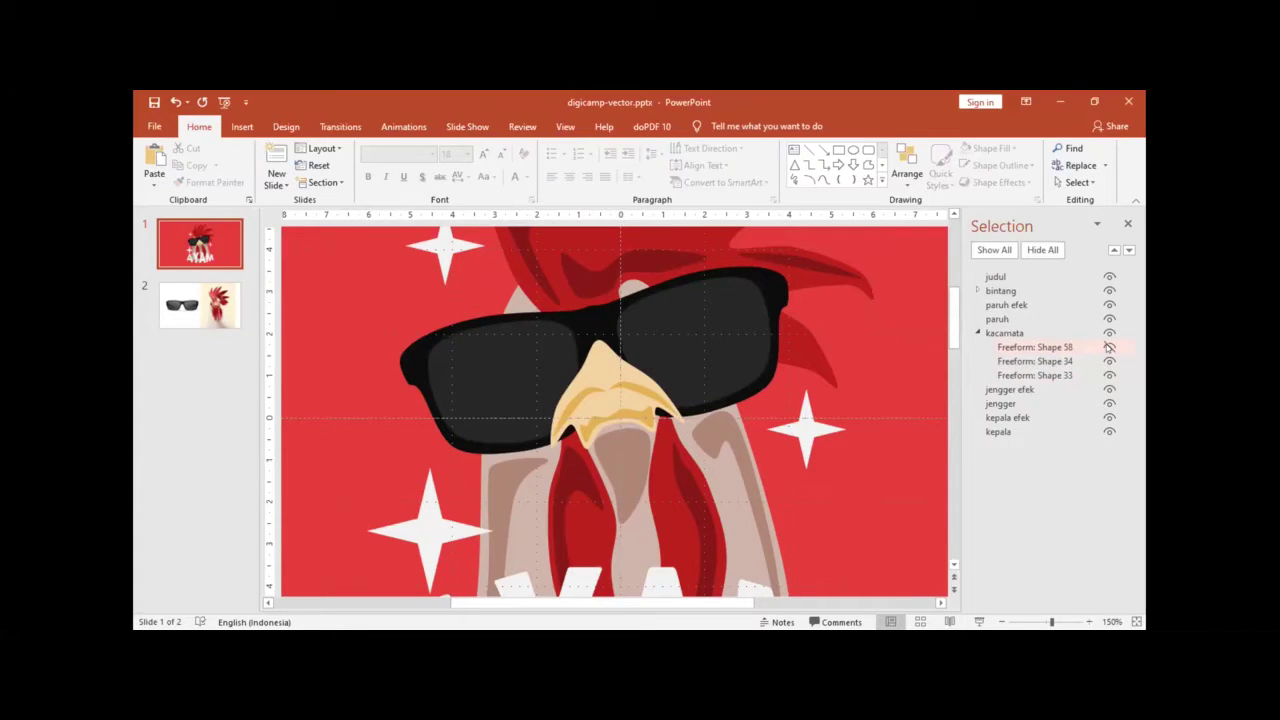
pyautogui.click(1109, 347)
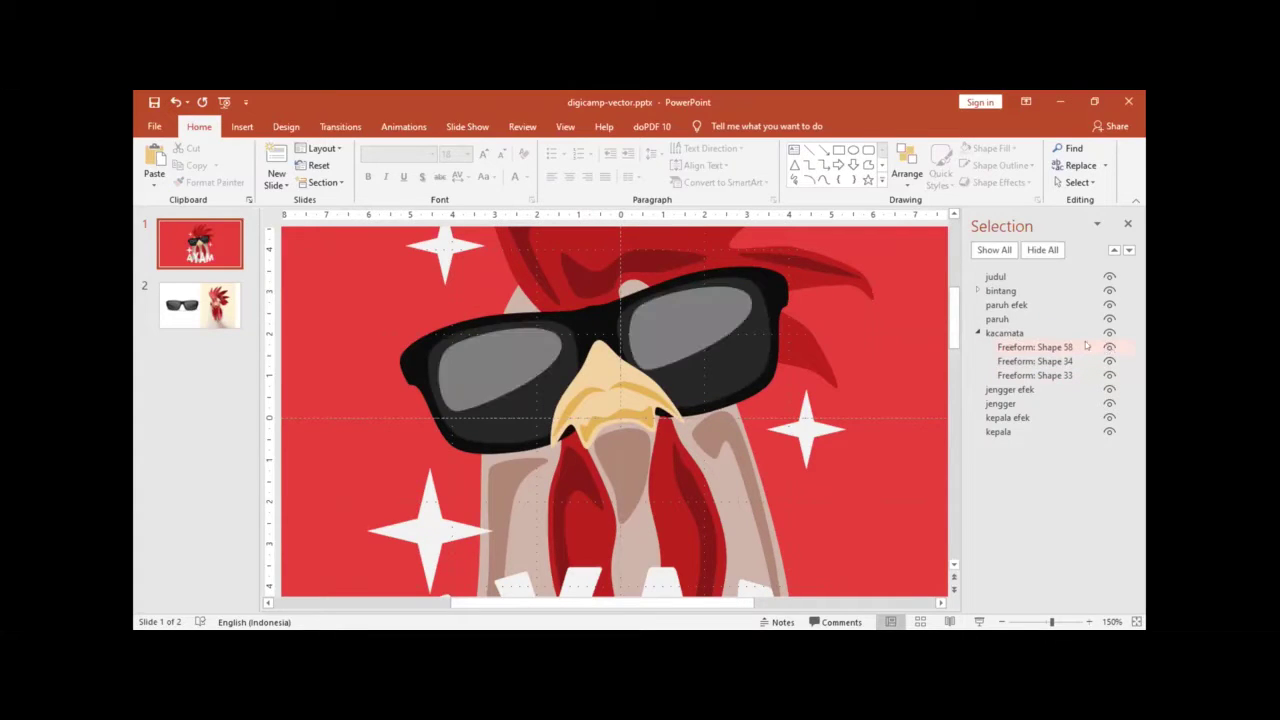
pyautogui.click(979, 333)
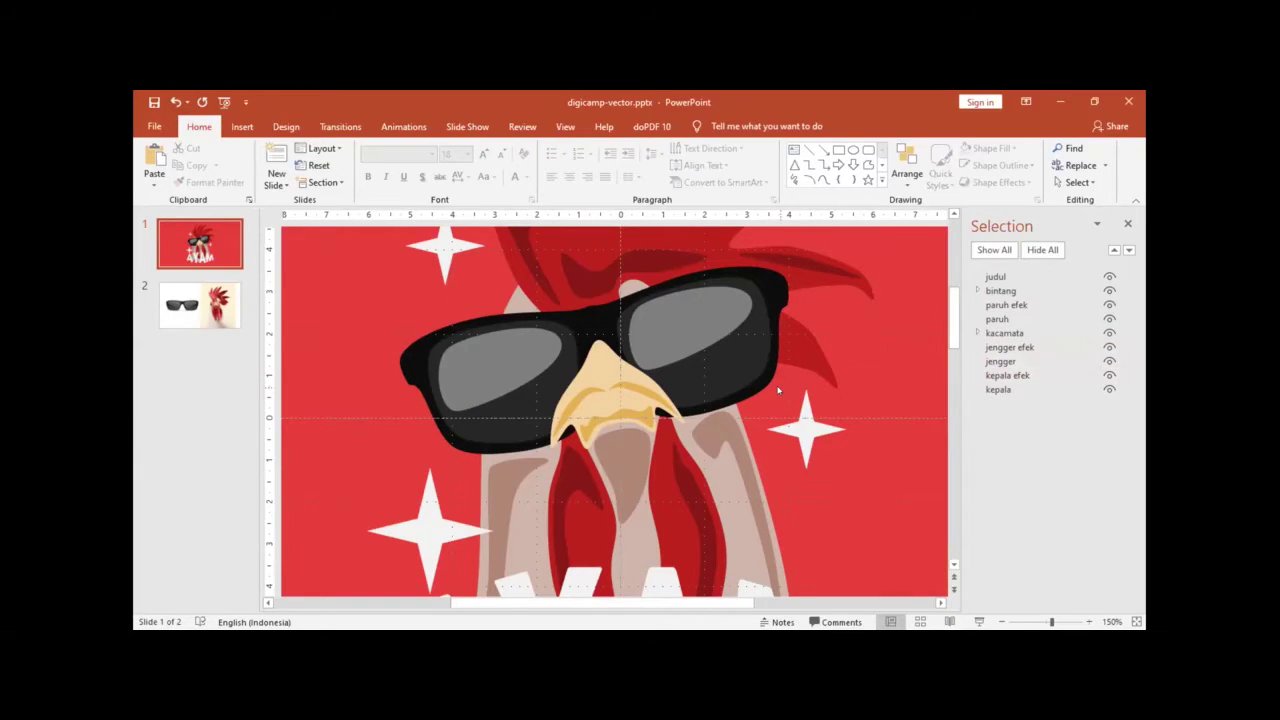
pyautogui.scroll(-2, 778, 390)
pyautogui.scroll(-2, 778, 390)
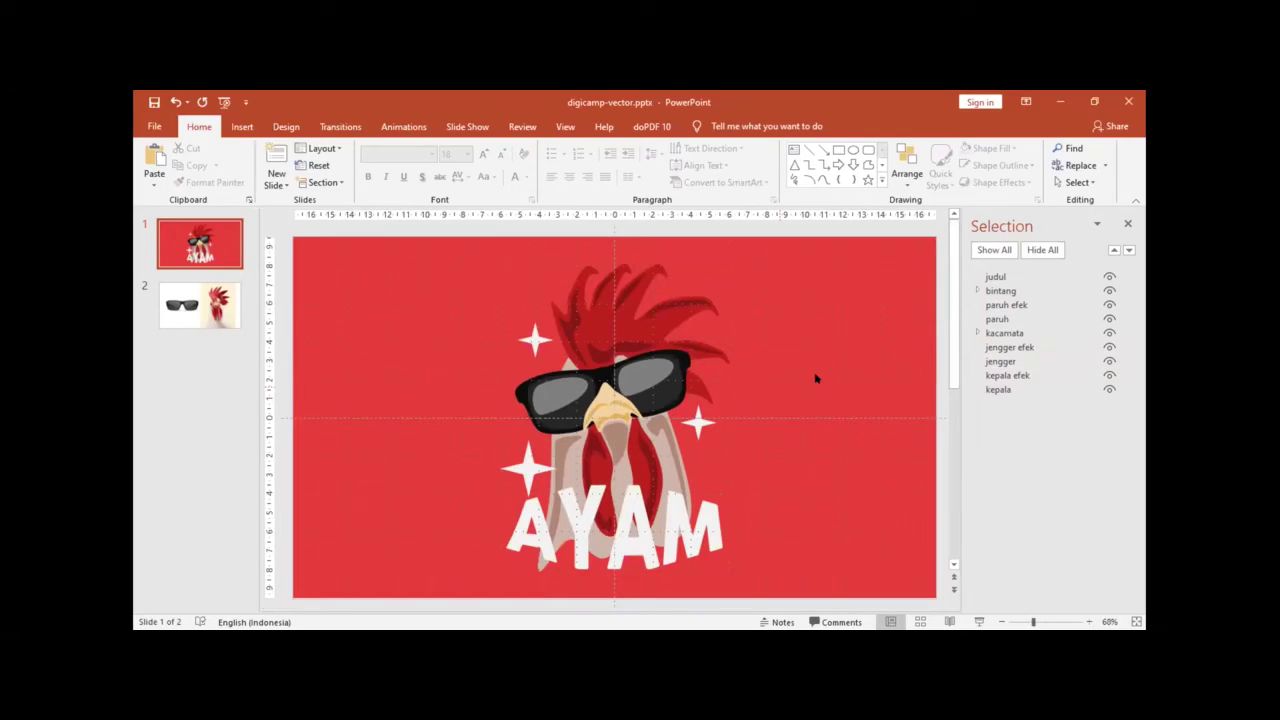
# Step: Add a new slide after the AYAM slide and delete both of its placeholders
pyautogui.click(271, 153)
pyautogui.hotkey('ctrl', 'a')
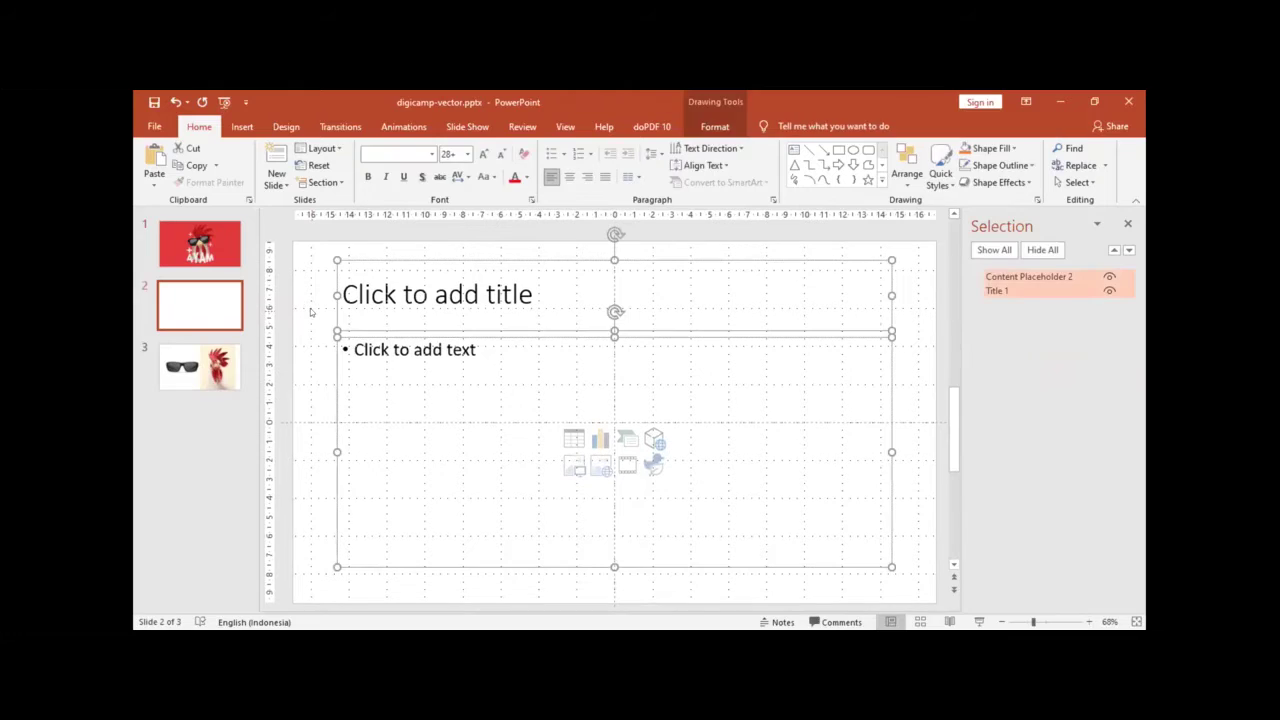
pyautogui.press('Delete')
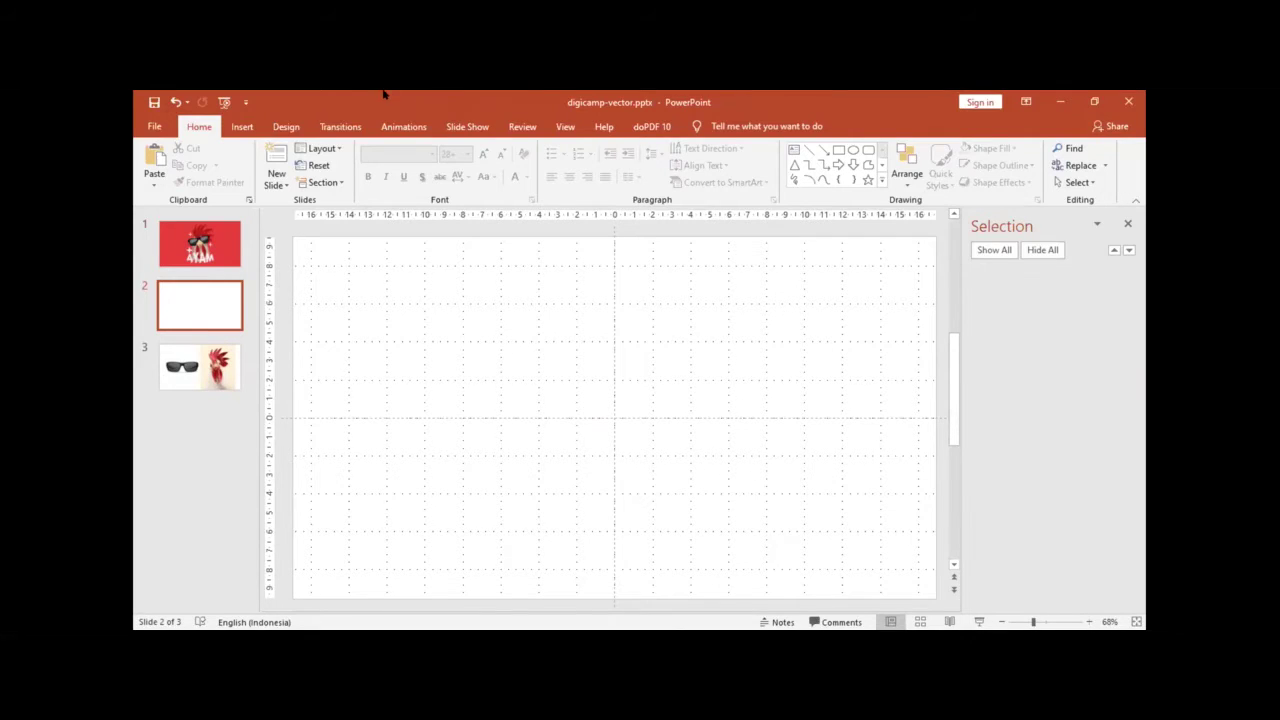
# Step: Ungroup Group 3 on slide 3 into two photos and select only the sunglasses picture
pyautogui.click(218, 370)
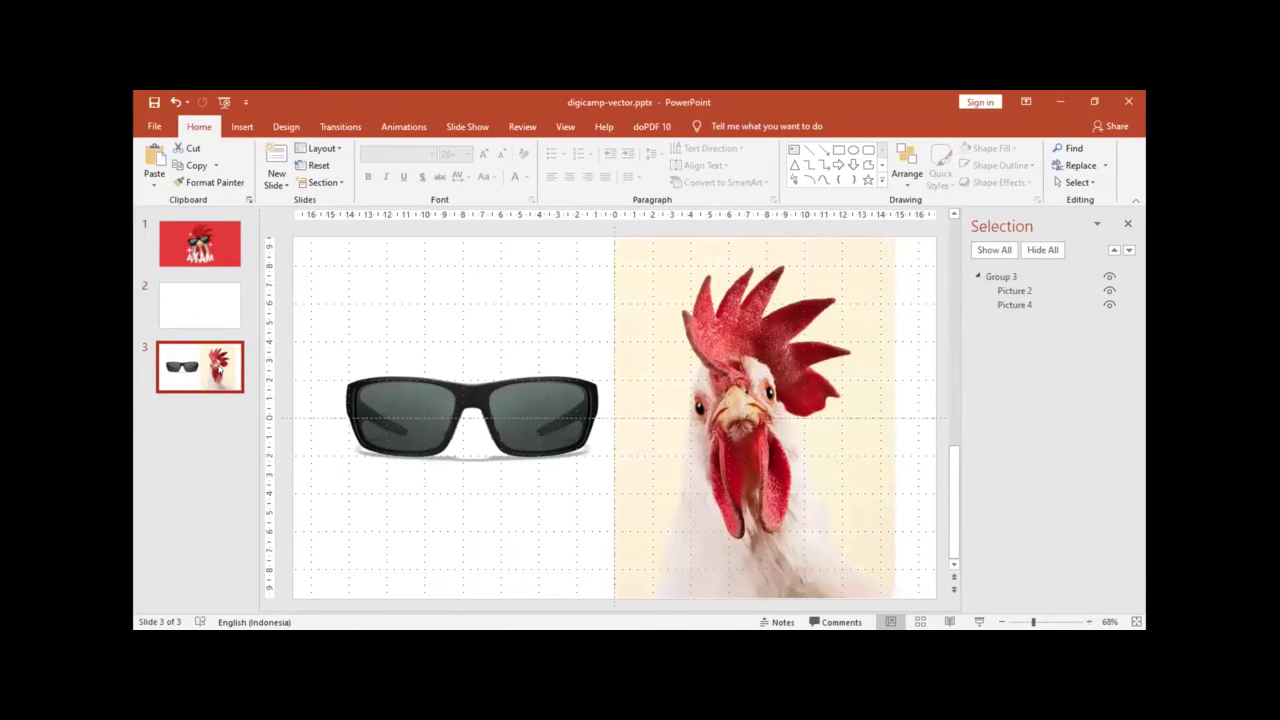
pyautogui.click(517, 420)
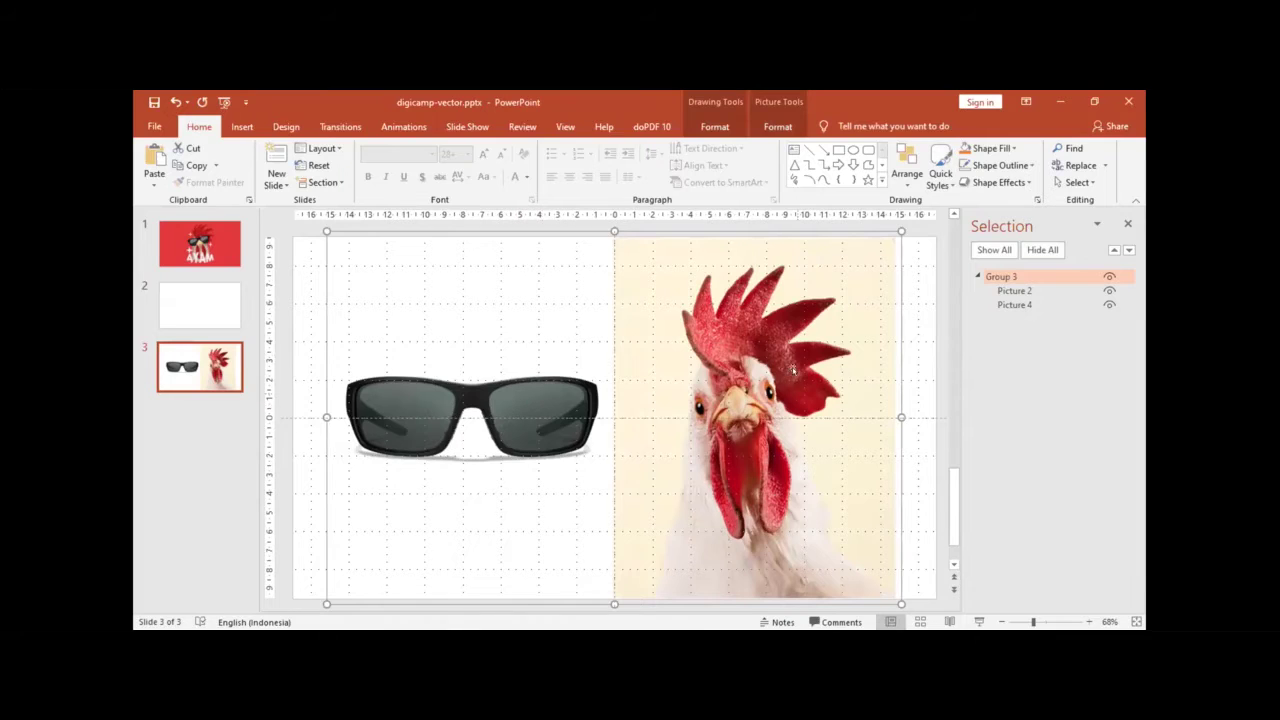
pyautogui.hotkey('ctrl', 'shift', 'g')
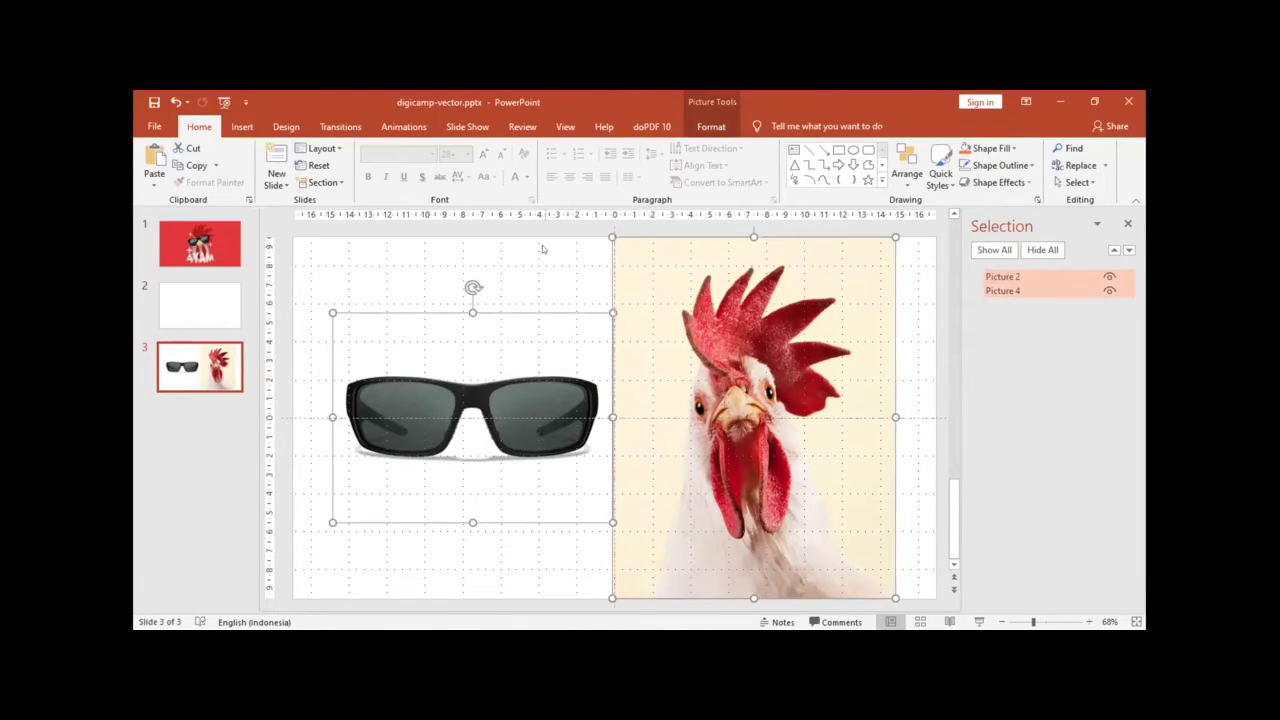
pyautogui.click(544, 250)
pyautogui.click(553, 396)
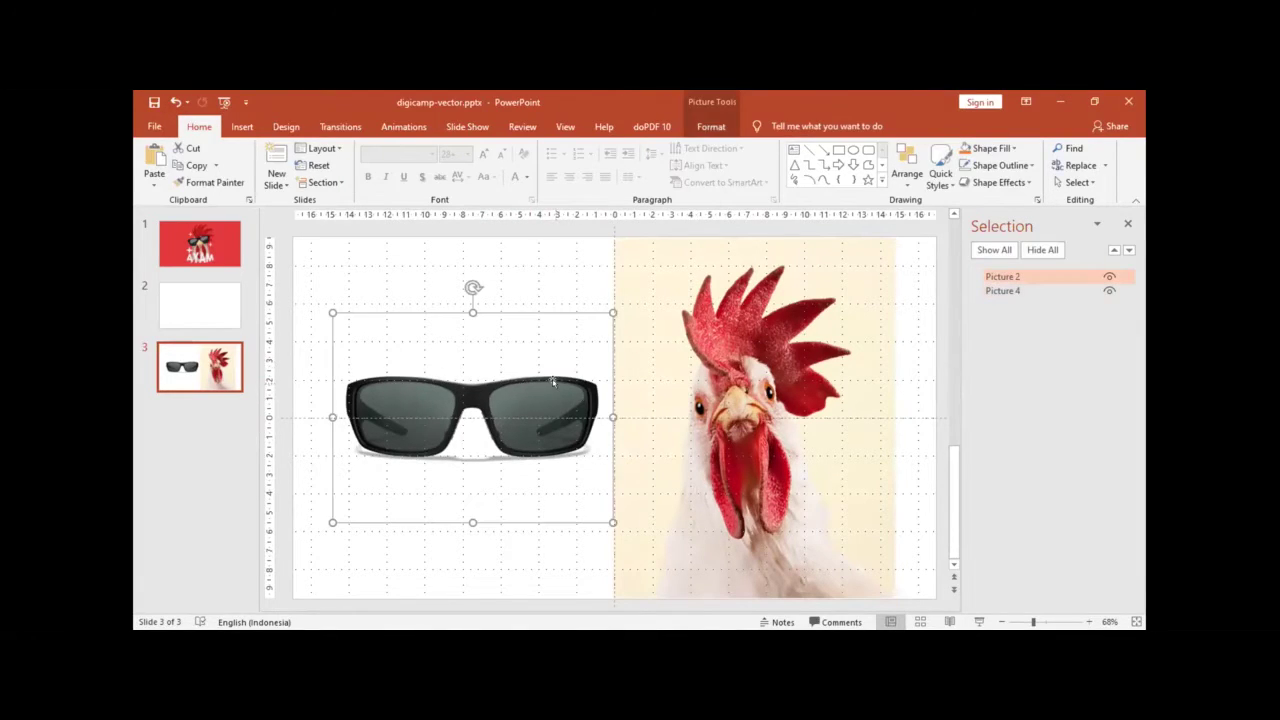
pyautogui.click(213, 357)
# Step: Paste the sunglasses photo onto blank slide 2 and drag it to the slide centre
pyautogui.click(207, 298)
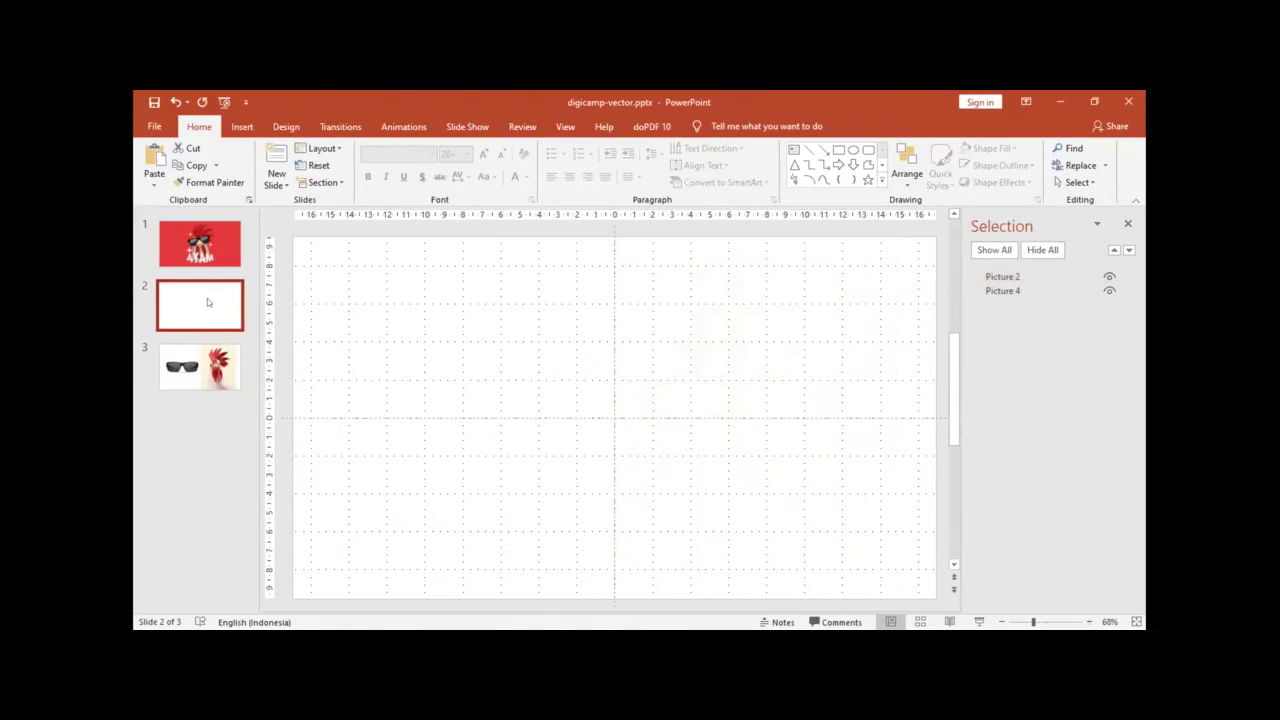
pyautogui.click(505, 349)
pyautogui.hotkey('ctrl', 'v')
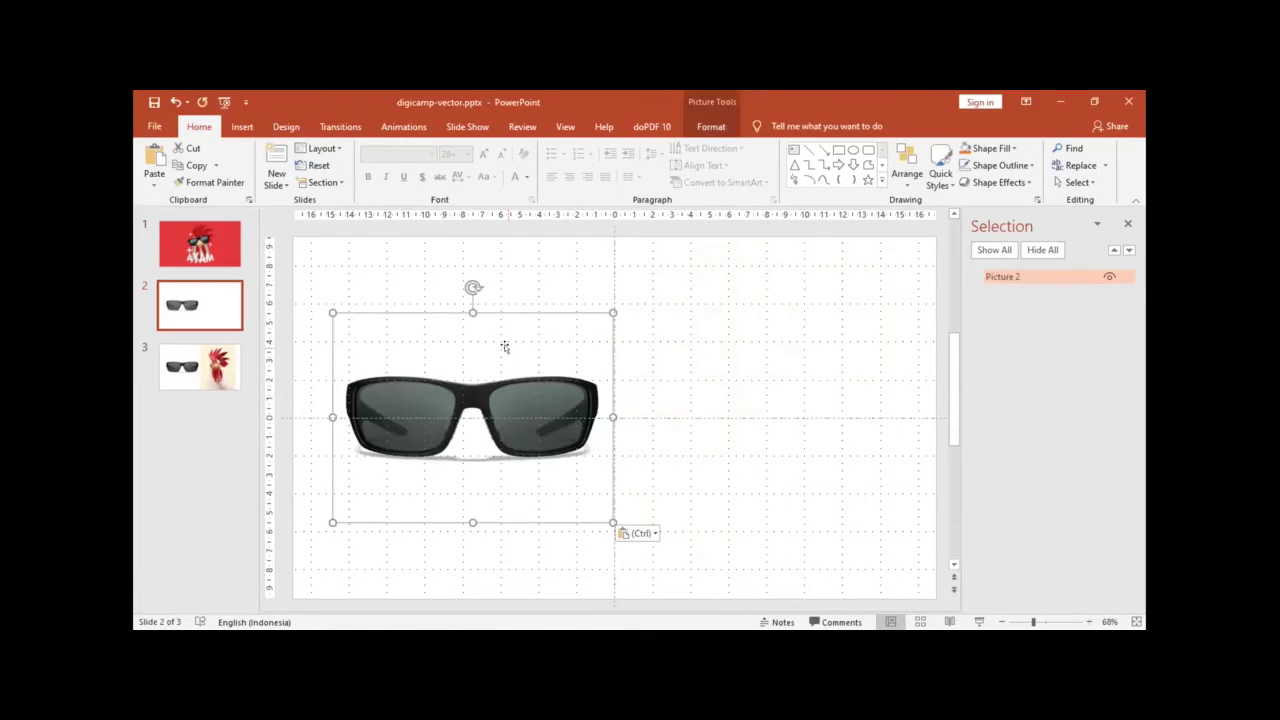
pyautogui.moveTo(530, 406)
pyautogui.mouseDown()
pyautogui.moveTo(687, 372)
pyautogui.moveTo(667, 394)
pyautogui.mouseUp()
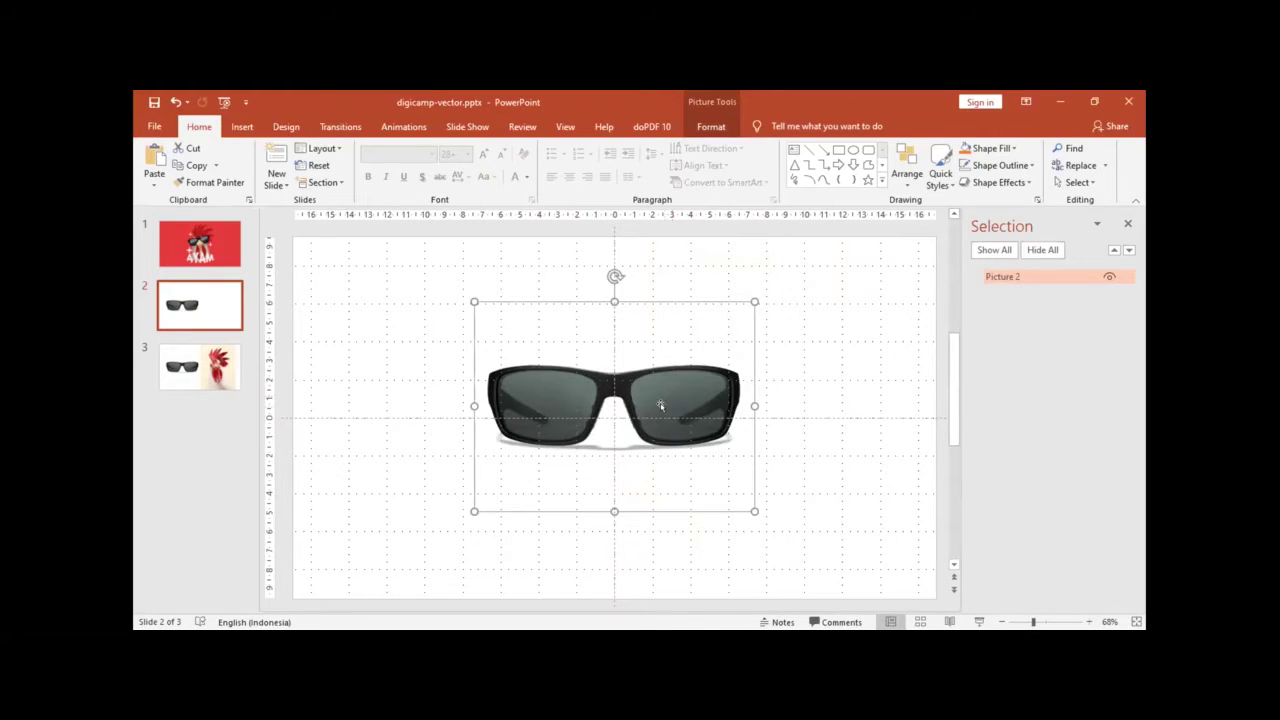
pyautogui.click(715, 121)
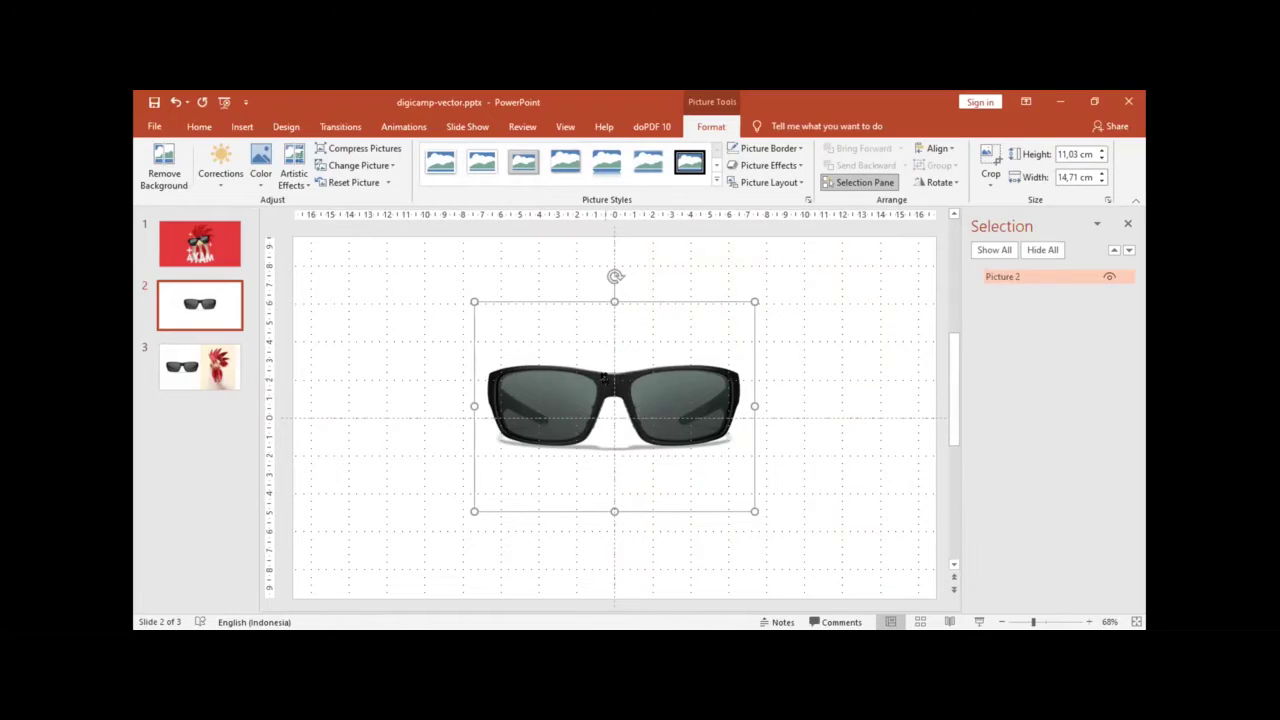
pyautogui.scroll(1, 603, 376)
pyautogui.scroll(5, 603, 376)
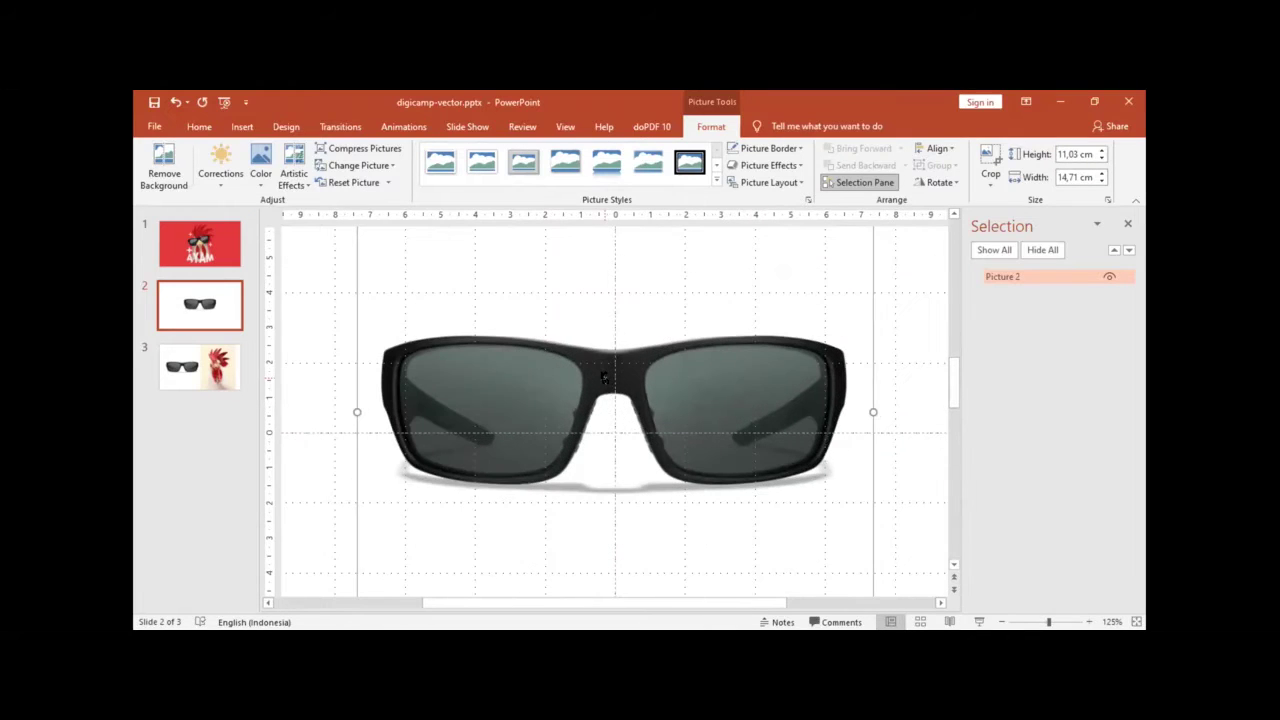
pyautogui.click(329, 299)
# Step: Pick the Freeform shape from Insert > Shapes, cancel it, and reselect the sunglasses photo
pyautogui.click(243, 126)
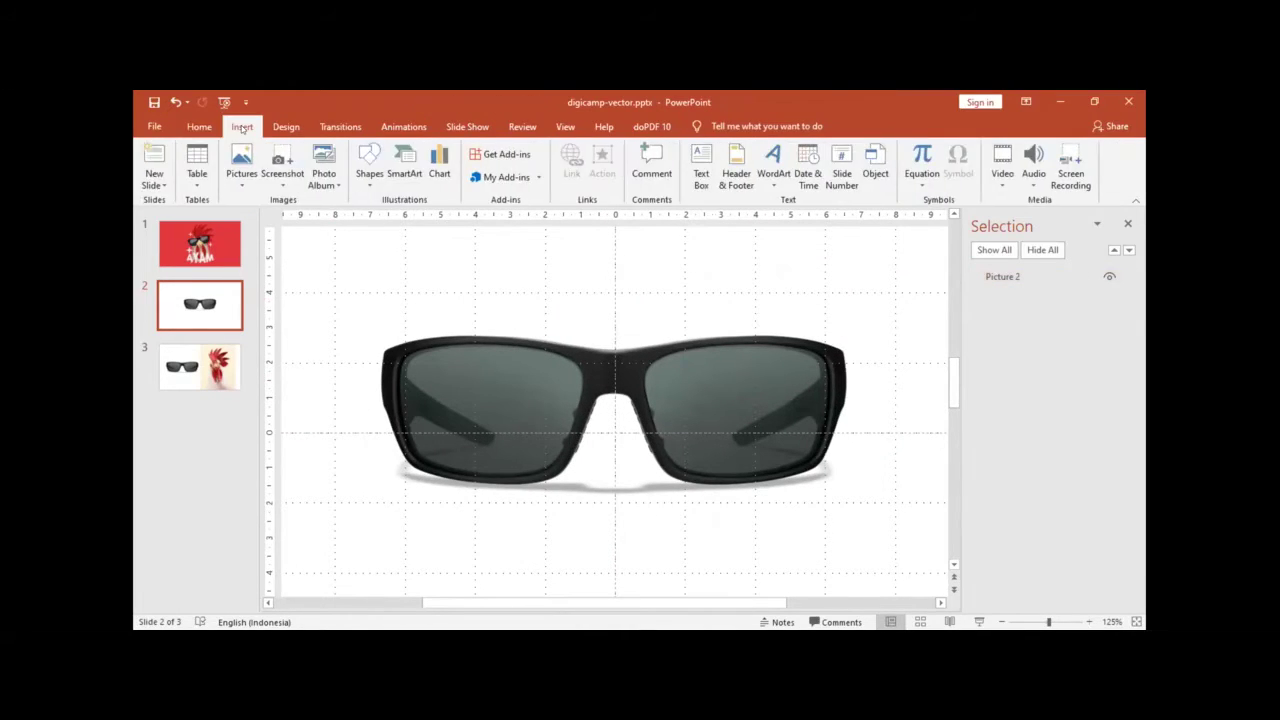
pyautogui.click(367, 178)
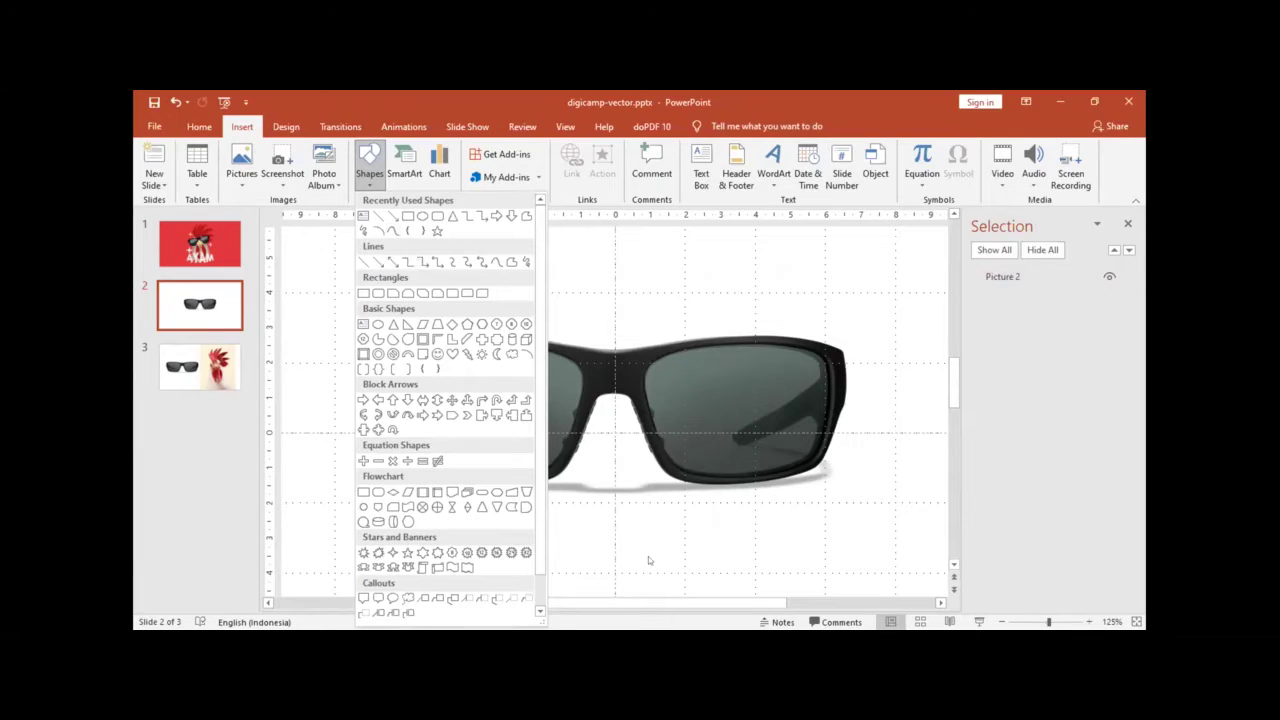
pyautogui.click(710, 356)
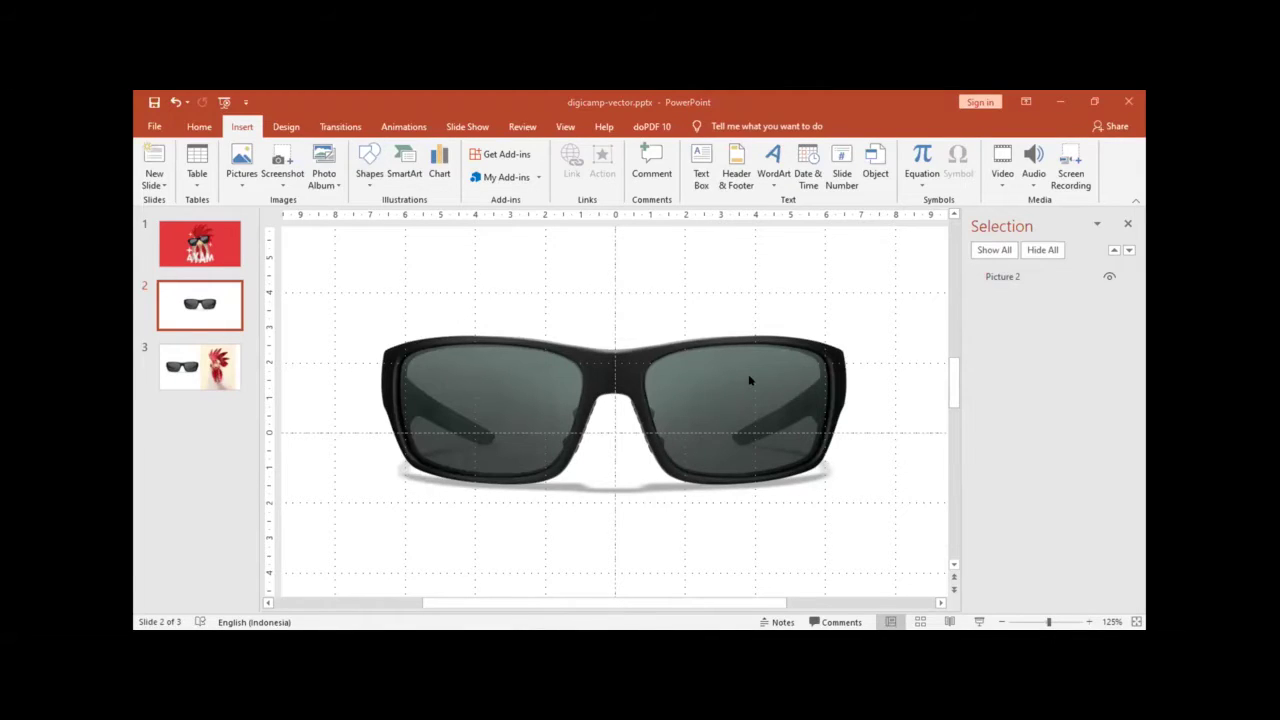
pyautogui.click(368, 176)
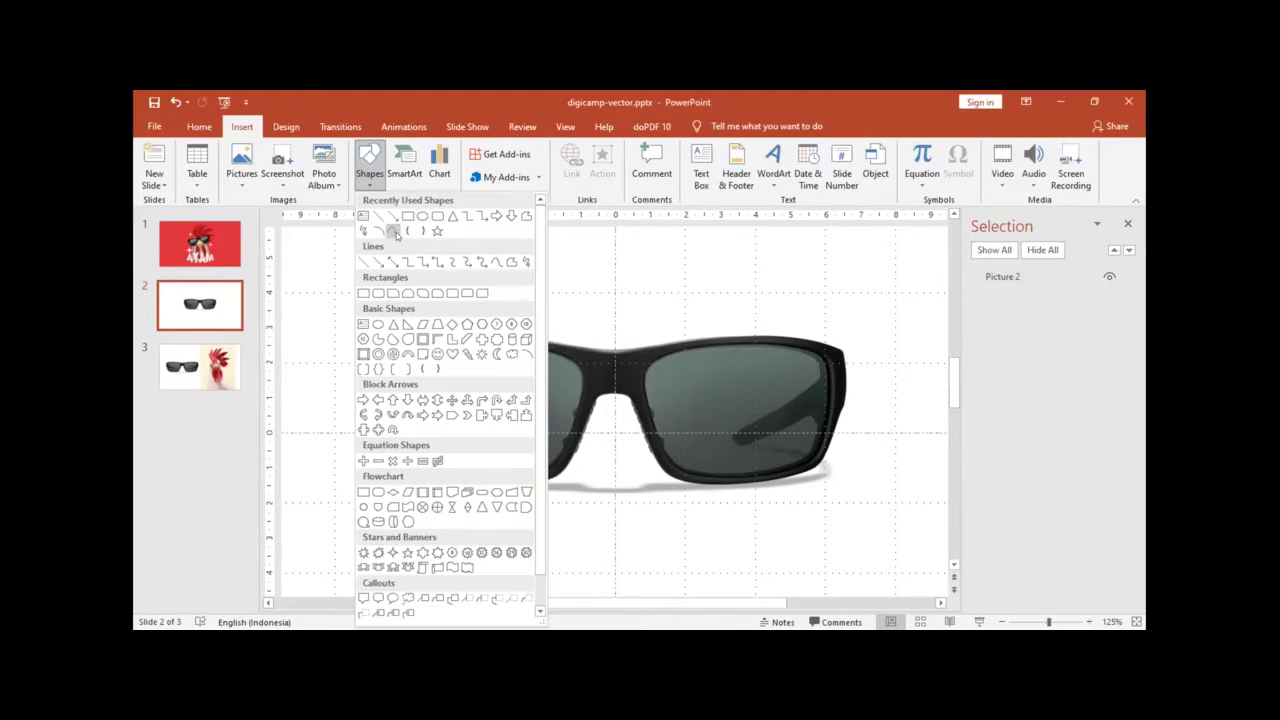
pyautogui.click(396, 233)
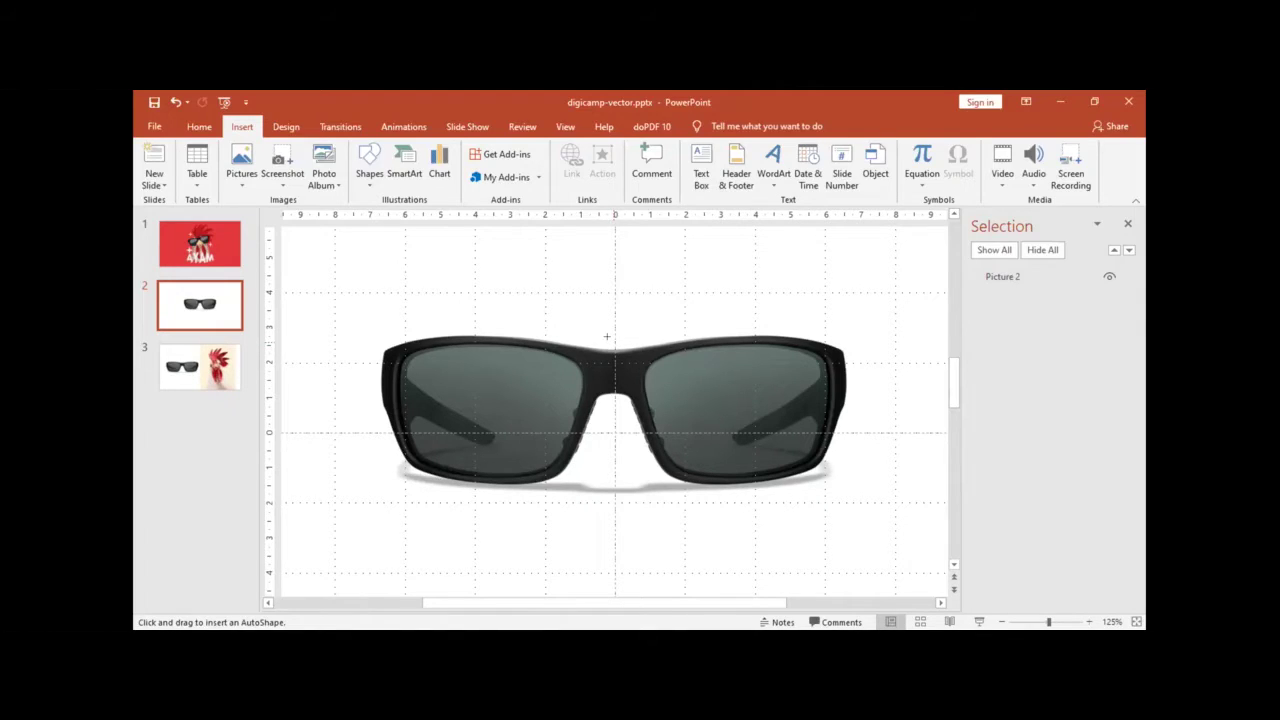
pyautogui.press('Escape')
pyautogui.click(628, 383)
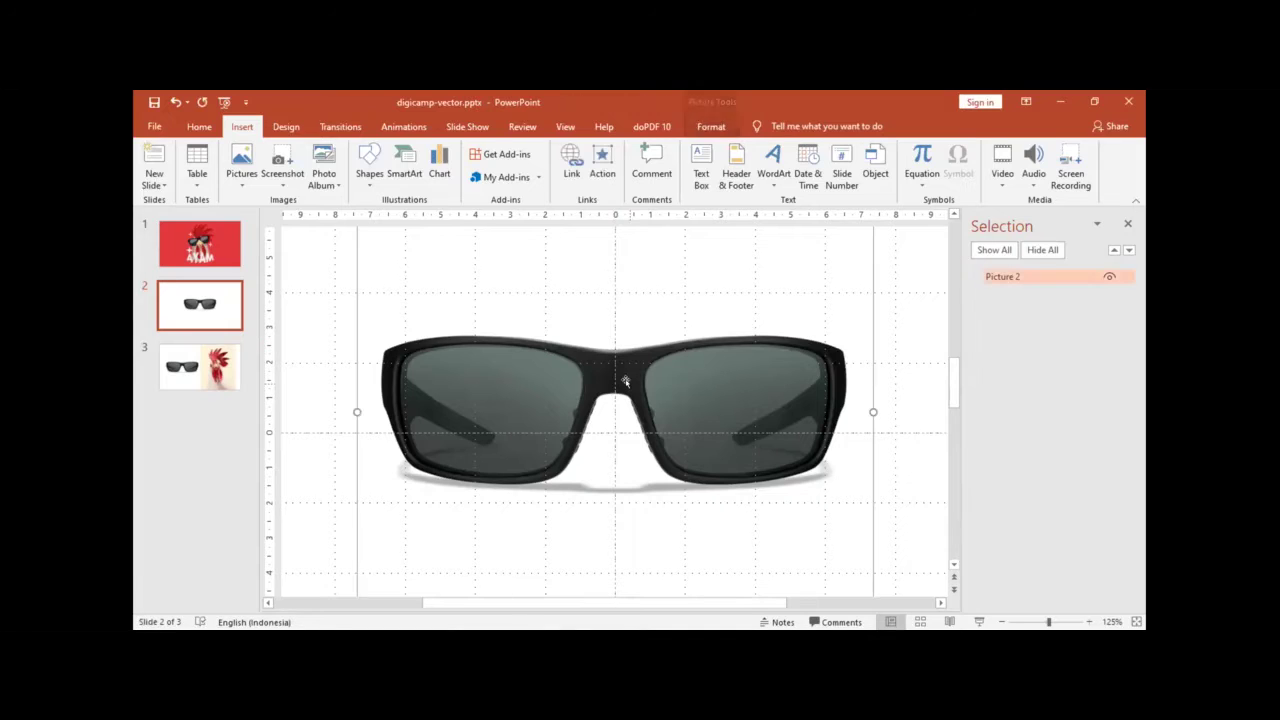
pyautogui.scroll(-2, 628, 383)
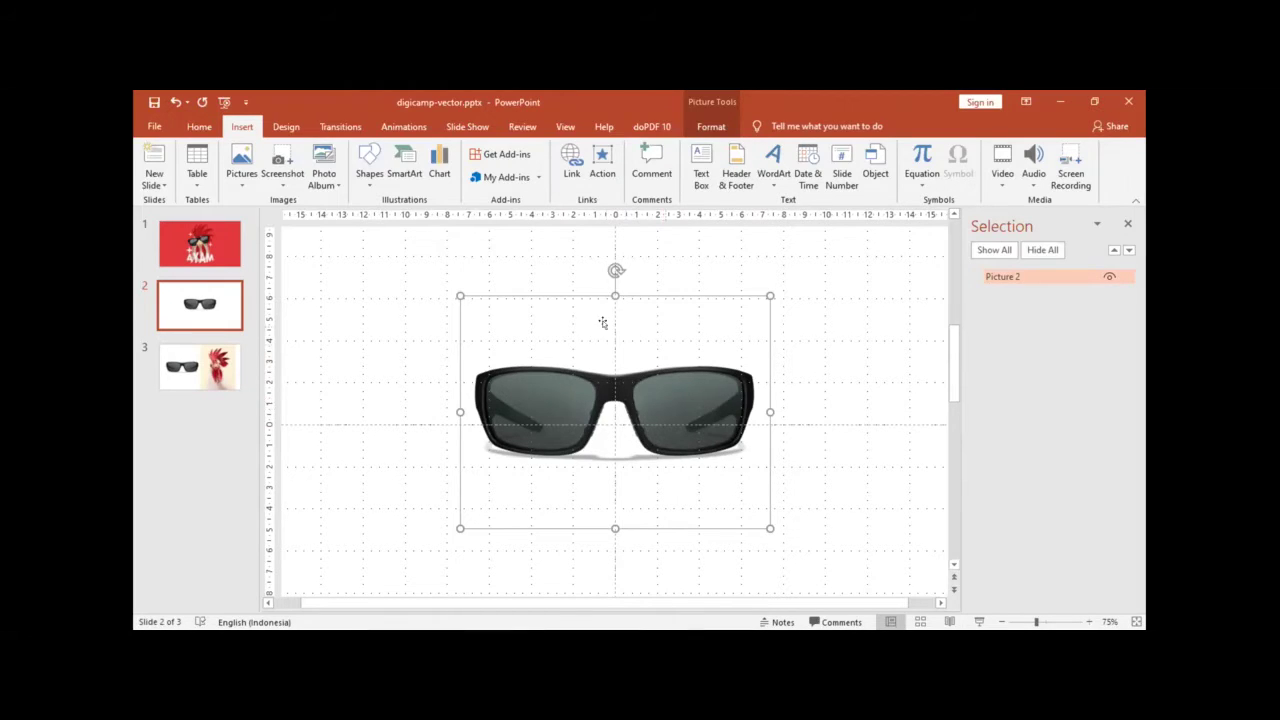
# Step: Crop the right half off the sunglasses photo so it ends at the slide centre
pyautogui.click(714, 127)
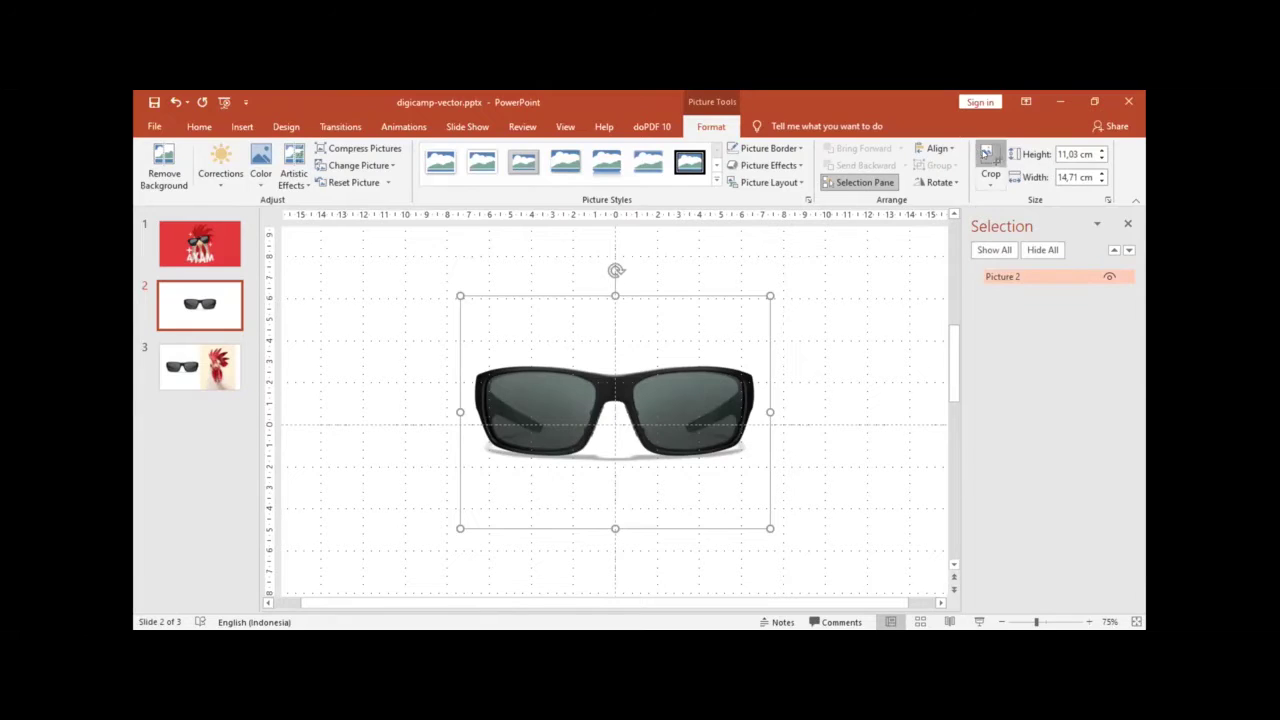
pyautogui.click(989, 163)
pyautogui.moveTo(766, 410); pyautogui.dragTo(612, 386)
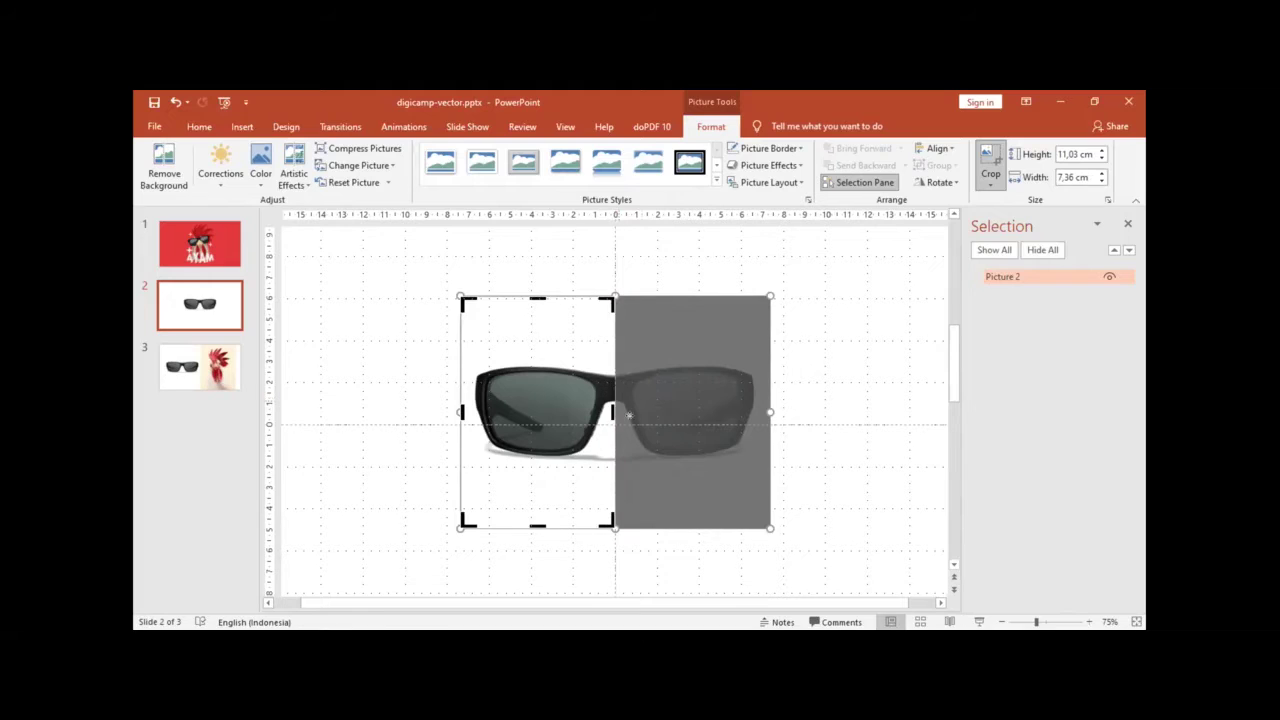
pyautogui.click(810, 319)
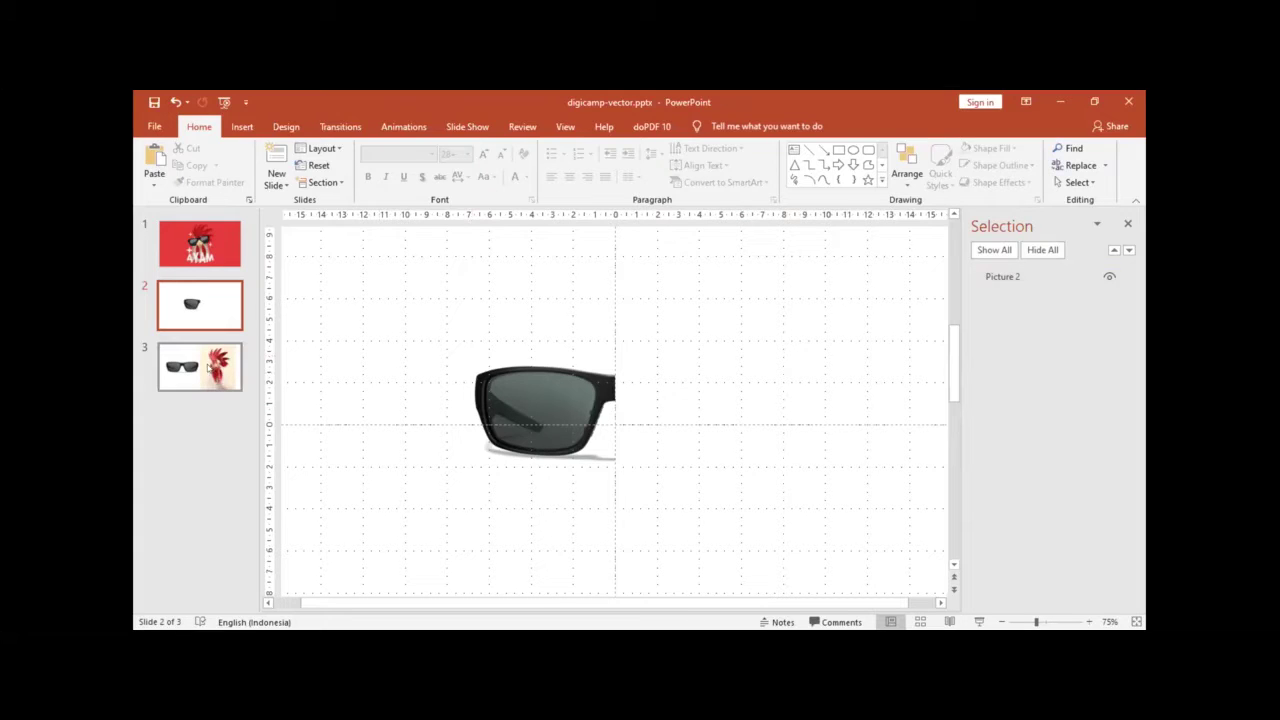
# Step: Paste another copy of the slide 3 sunglasses photo onto slide 2, then delete it
pyautogui.click(208, 368)
pyautogui.click(482, 408)
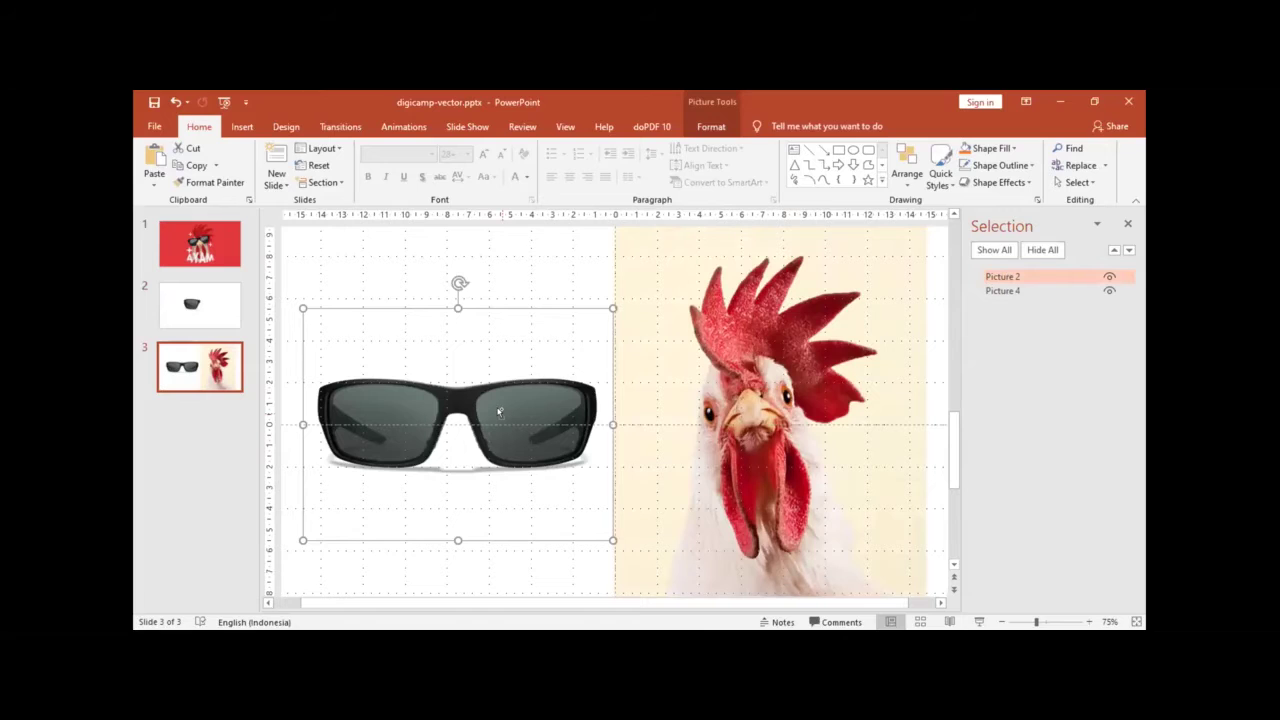
pyautogui.click(195, 315)
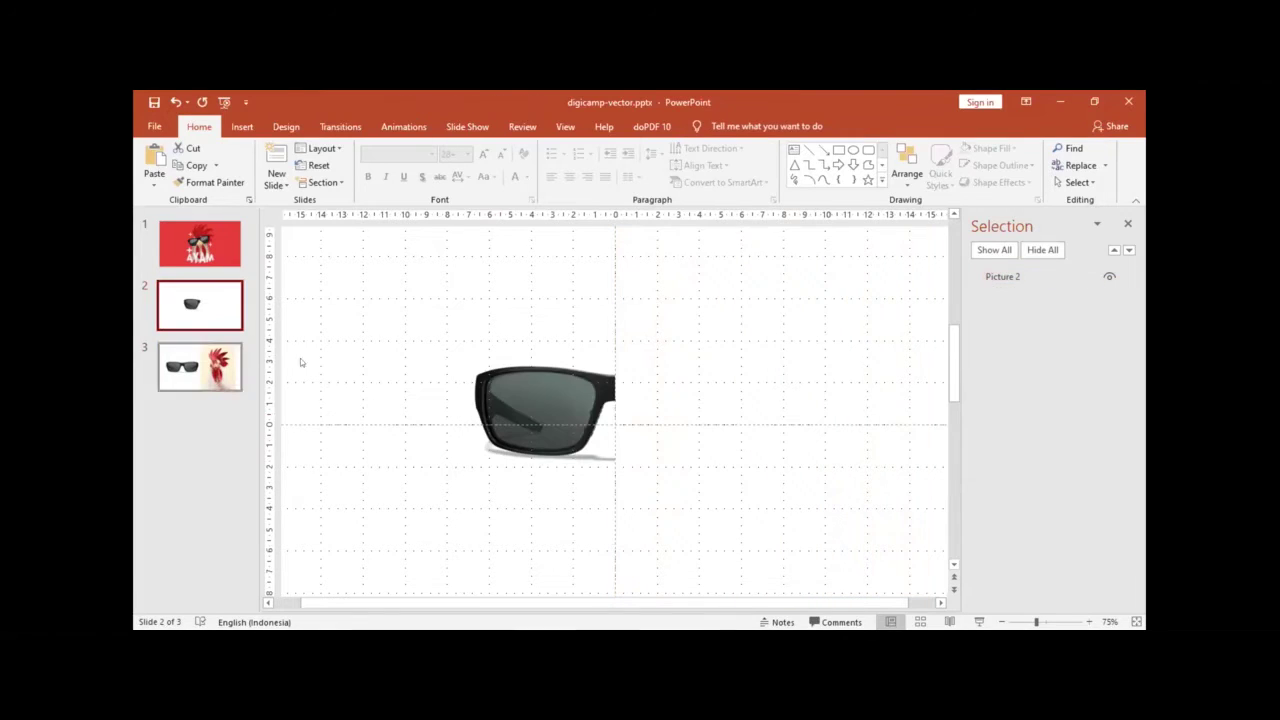
pyautogui.click(695, 345)
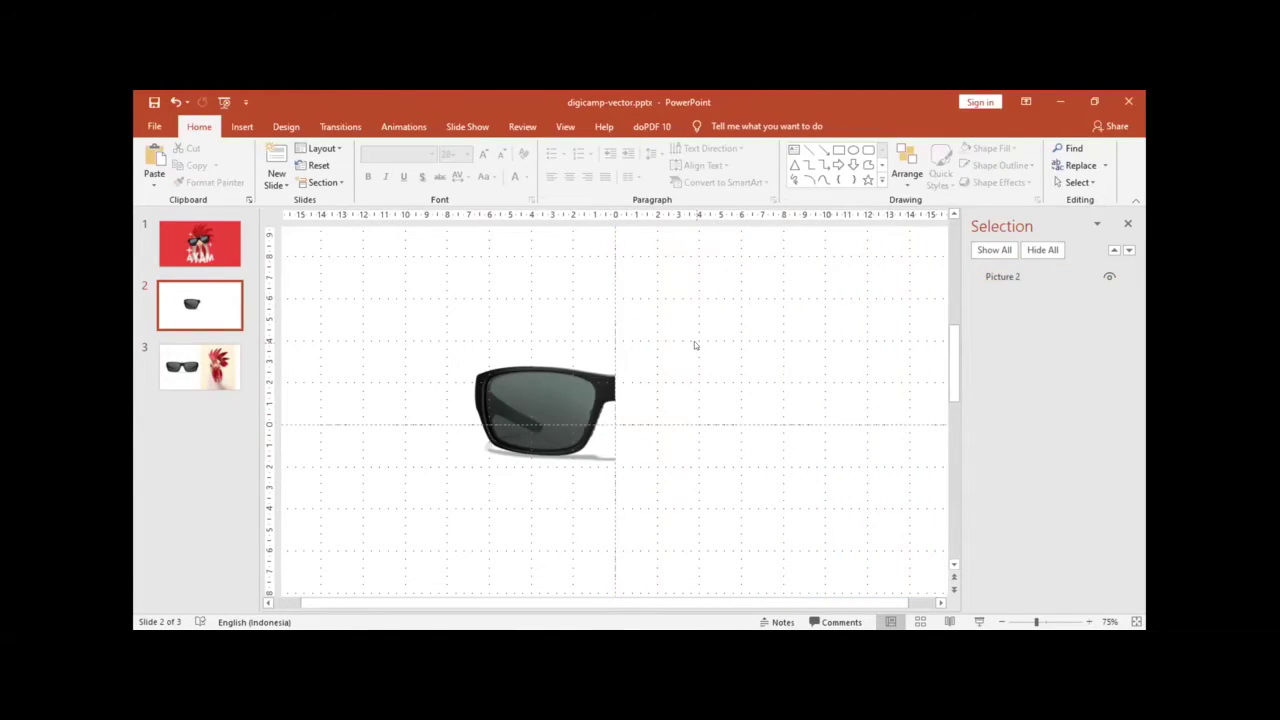
pyautogui.hotkey('ctrl', 'v')
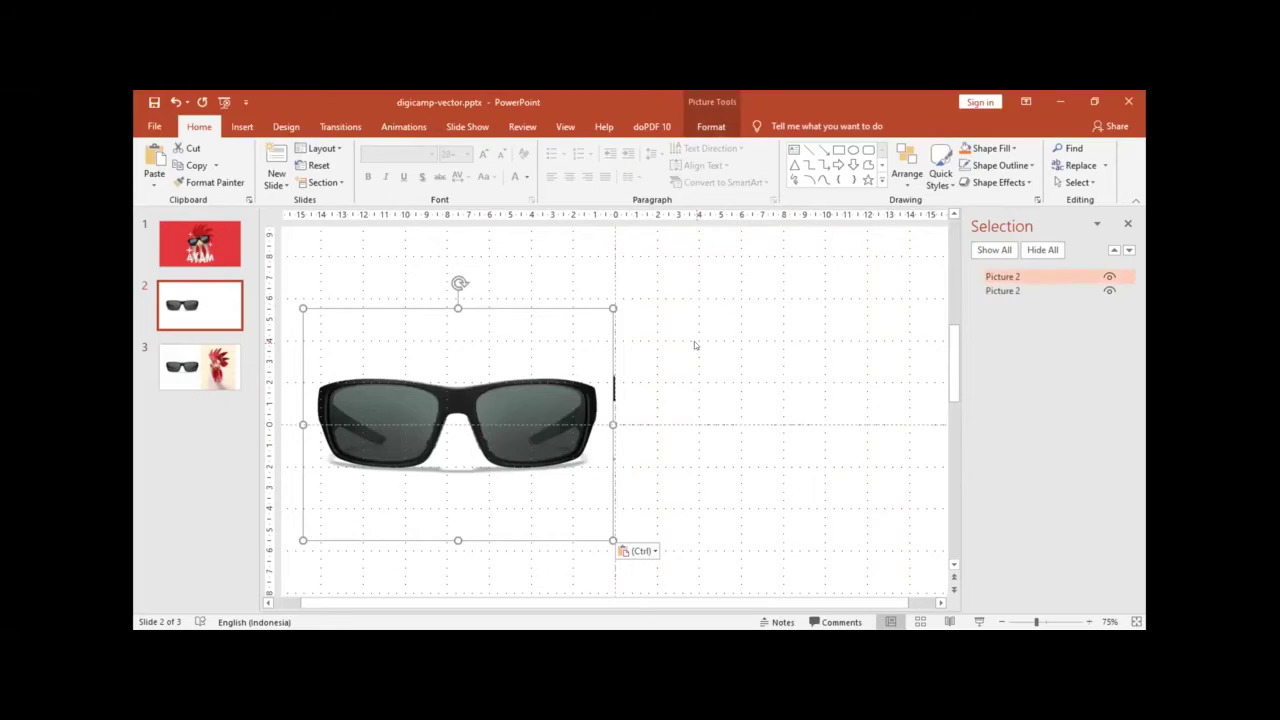
pyautogui.press('Delete')
# Step: Select the cropped sunglasses half, zoom in on it, and show the Insert ribbon
pyautogui.click(578, 395)
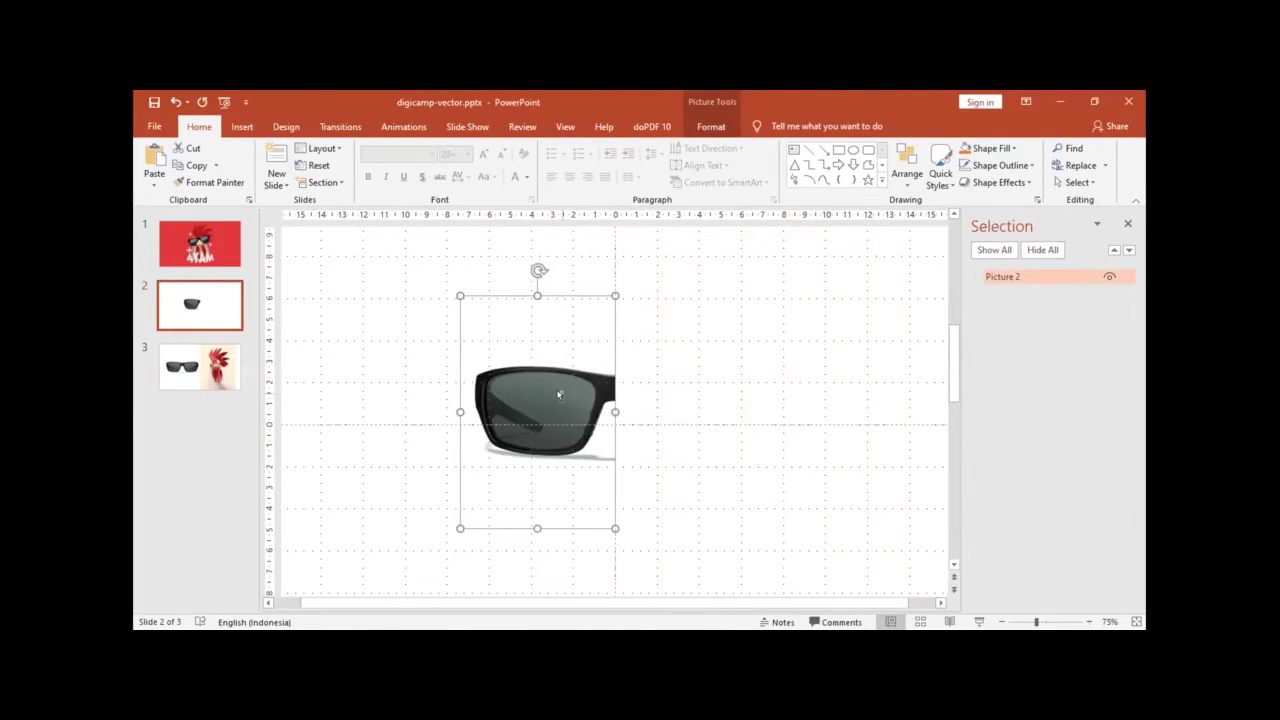
pyautogui.keyDown('ctrl'); pyautogui.scroll(5, 559, 395); pyautogui.keyUp('ctrl')
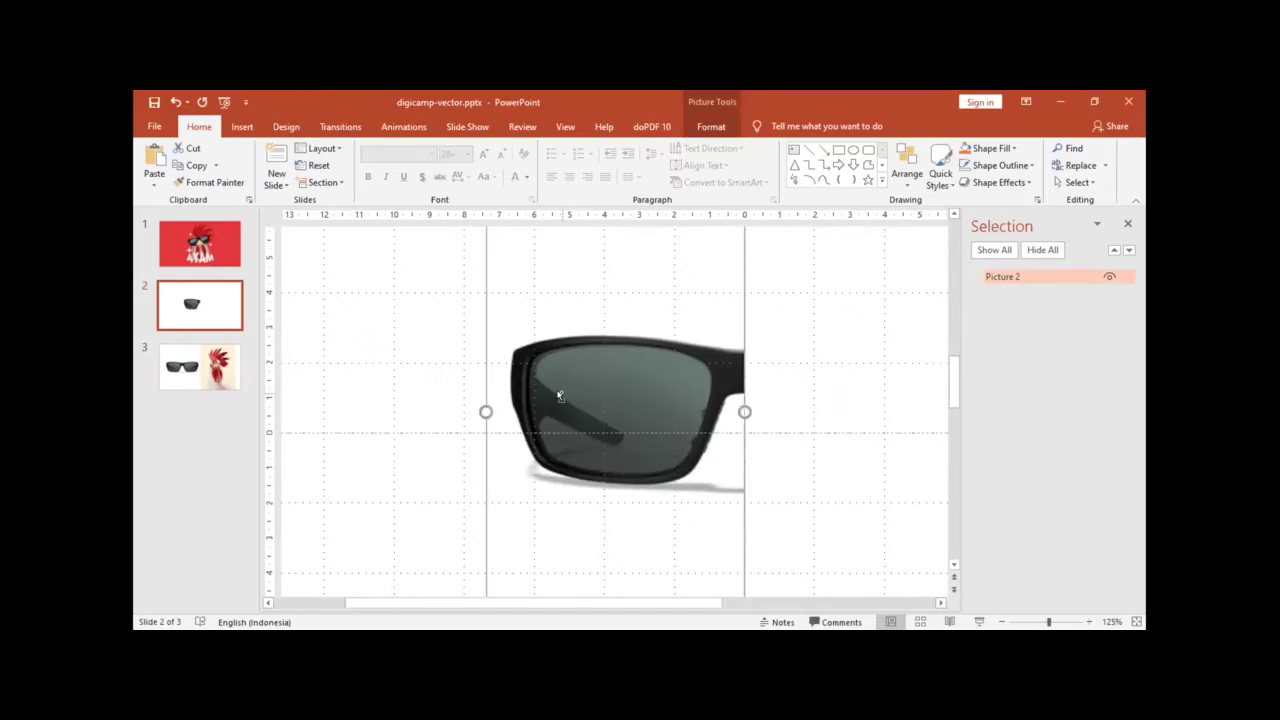
pyautogui.click(244, 124)
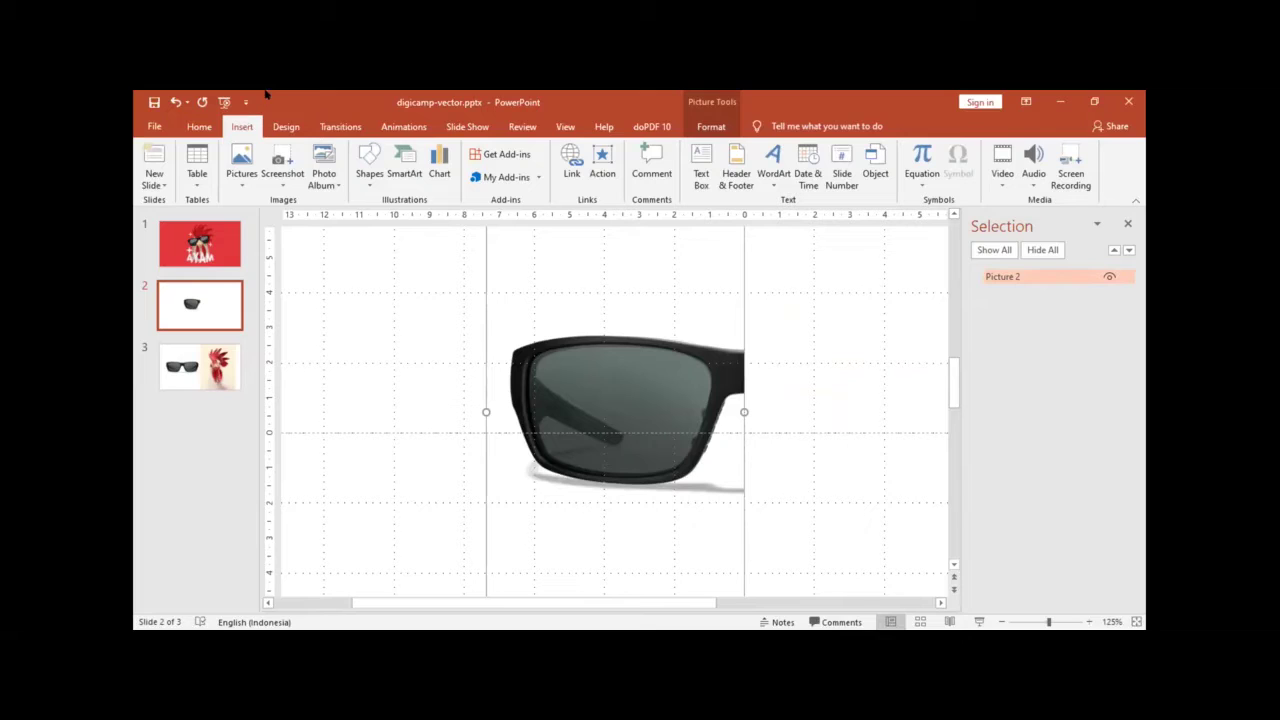
# Step: Start a freeform tracing at the glasses' top-right corner, then trace along the bottom and top edges
pyautogui.click(368, 179)
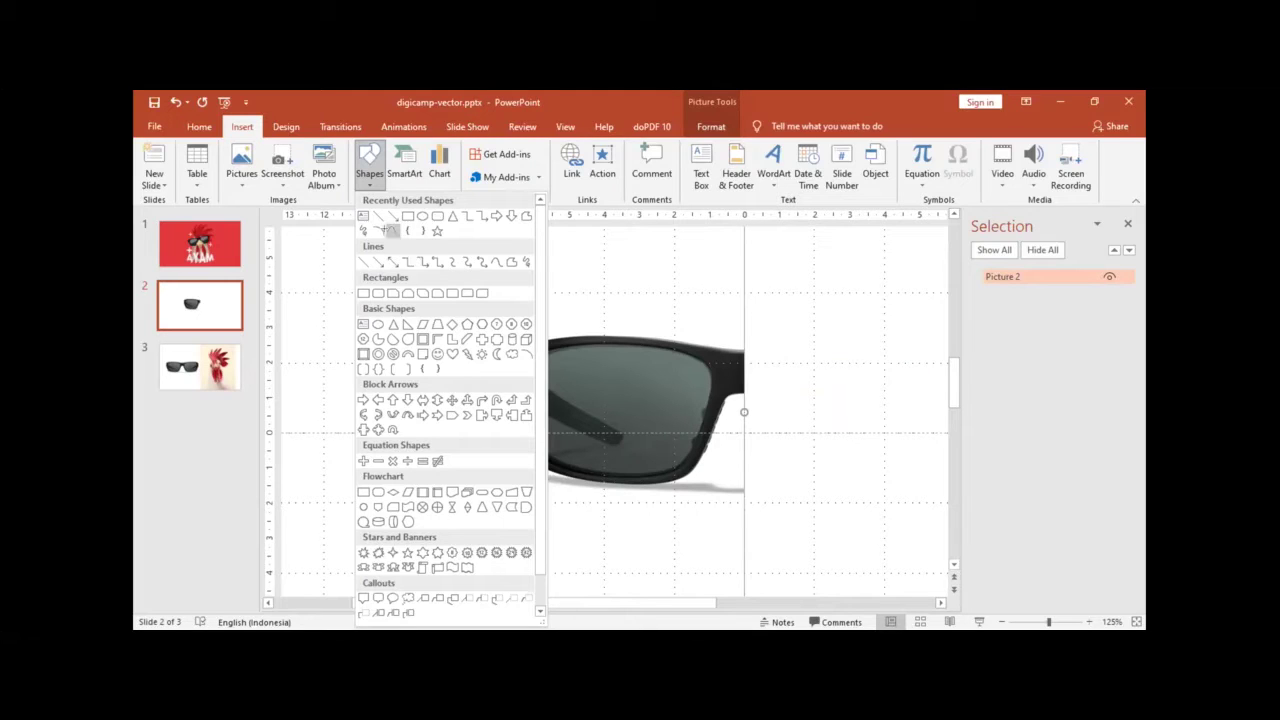
pyautogui.click(389, 232)
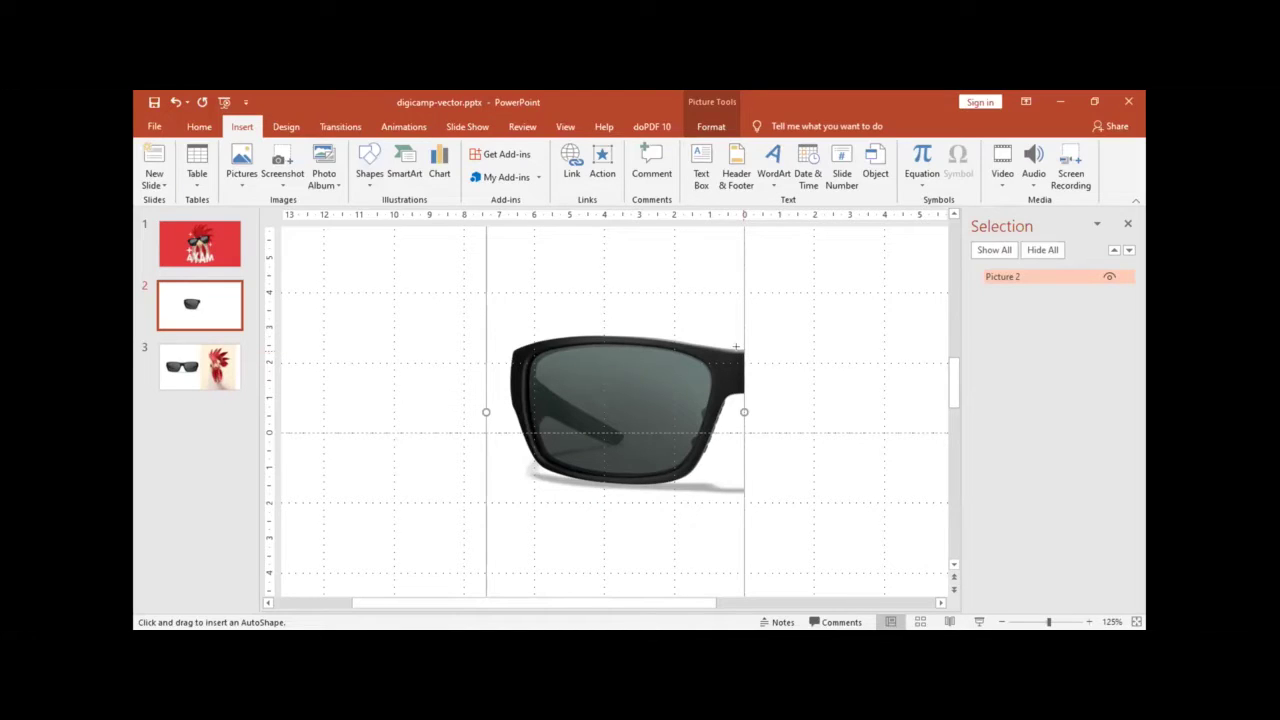
pyautogui.click(736, 346)
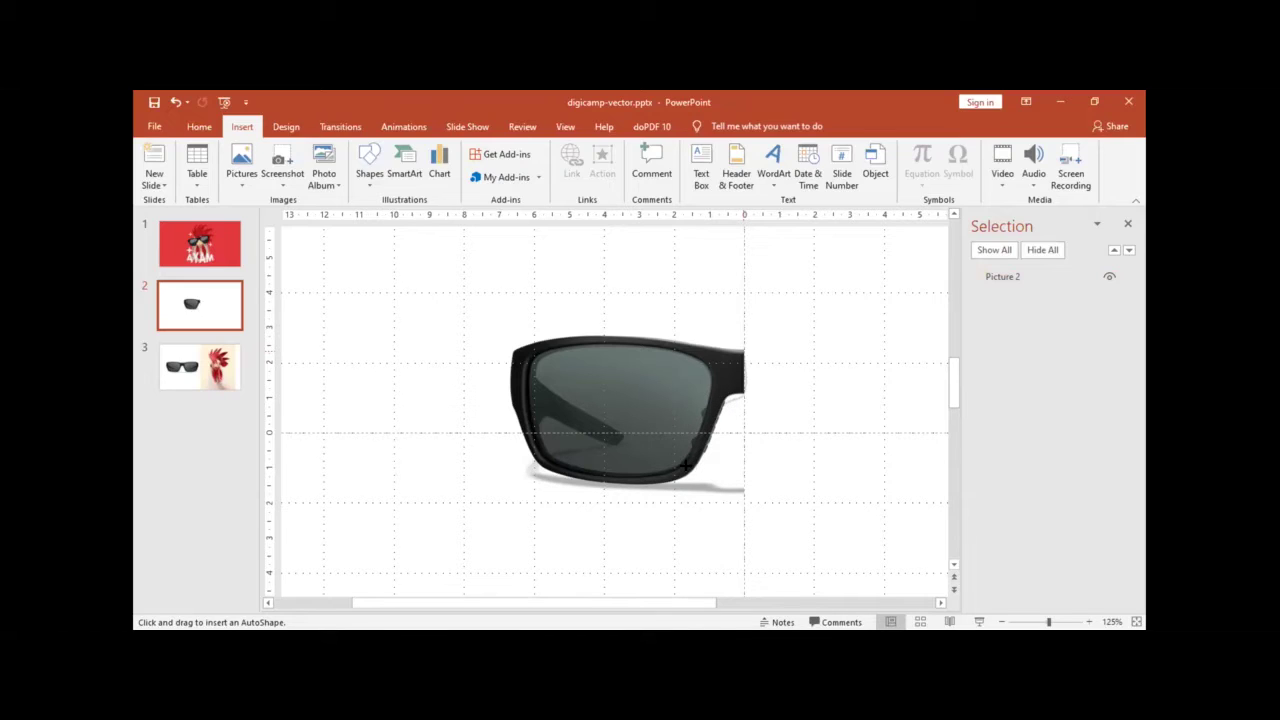
pyautogui.moveTo(677, 467)
pyautogui.mouseDown()
pyautogui.moveTo(545, 465)
pyautogui.moveTo(488, 381)
pyautogui.moveTo(488, 342)
pyautogui.mouseUp()
pyautogui.moveTo(488, 342)
pyautogui.mouseDown()
pyautogui.moveTo(543, 326)
pyautogui.moveTo(735, 341)
pyautogui.mouseUp()
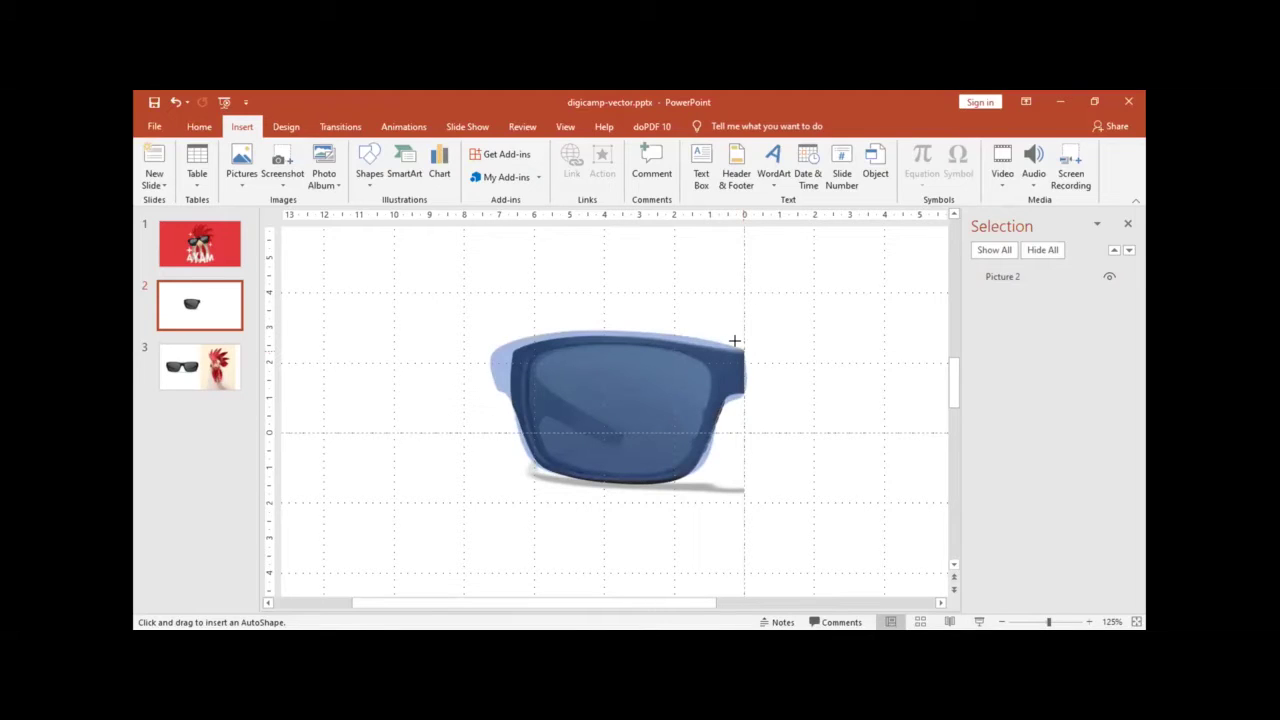
# Step: Close the freeform, stretch its bottom edge slightly, and set its outline to No Outline
pyautogui.doubleClick(735, 341)
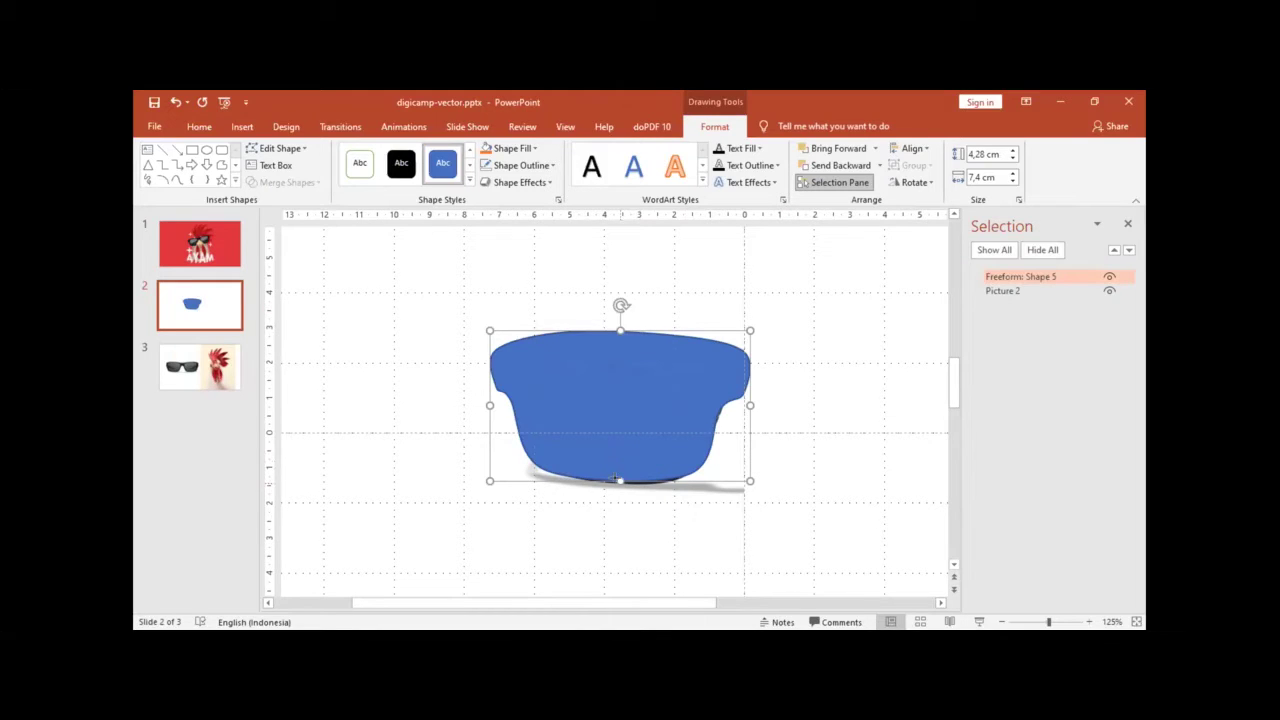
pyautogui.moveTo(615, 480); pyautogui.dragTo(616, 480)
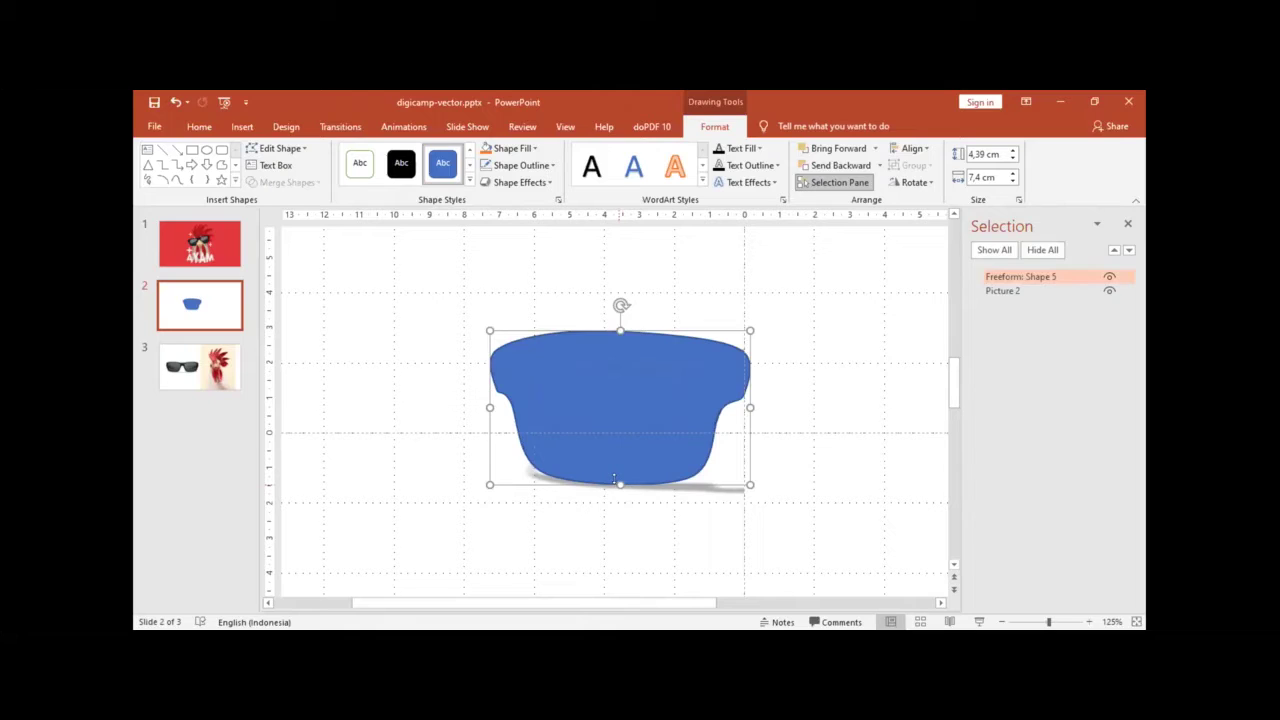
pyautogui.click(533, 166)
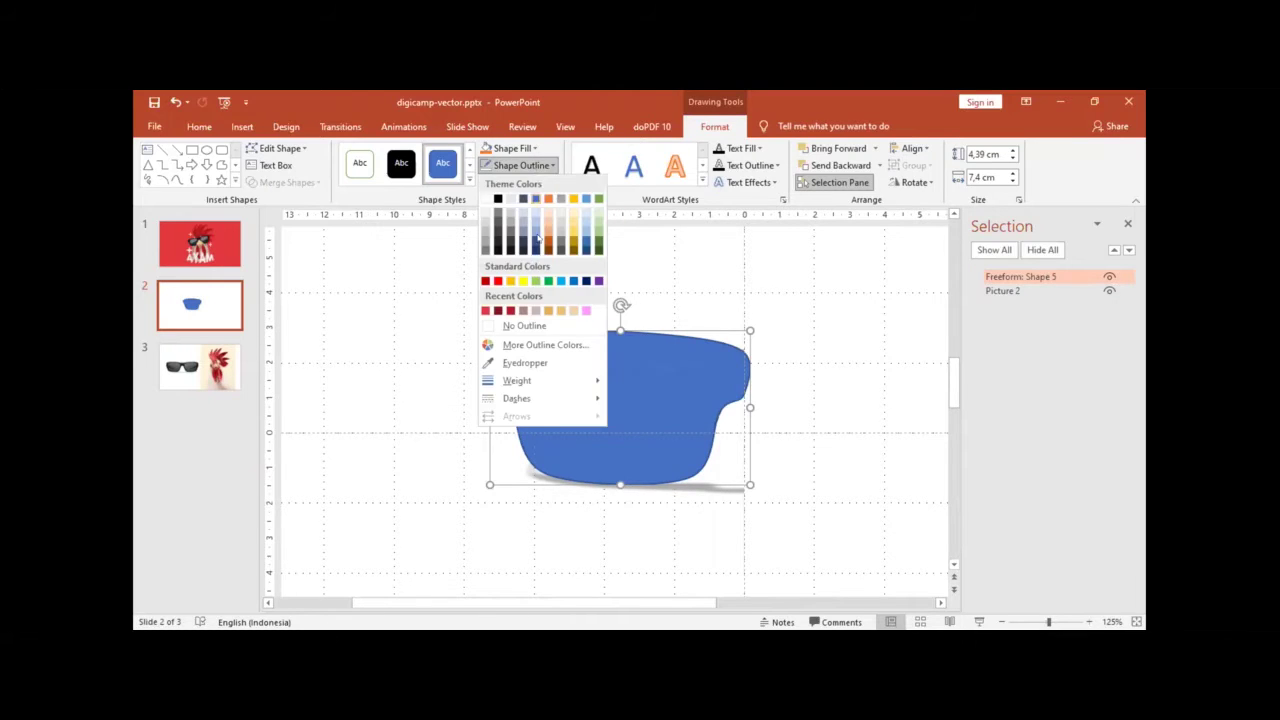
pyautogui.click(530, 325)
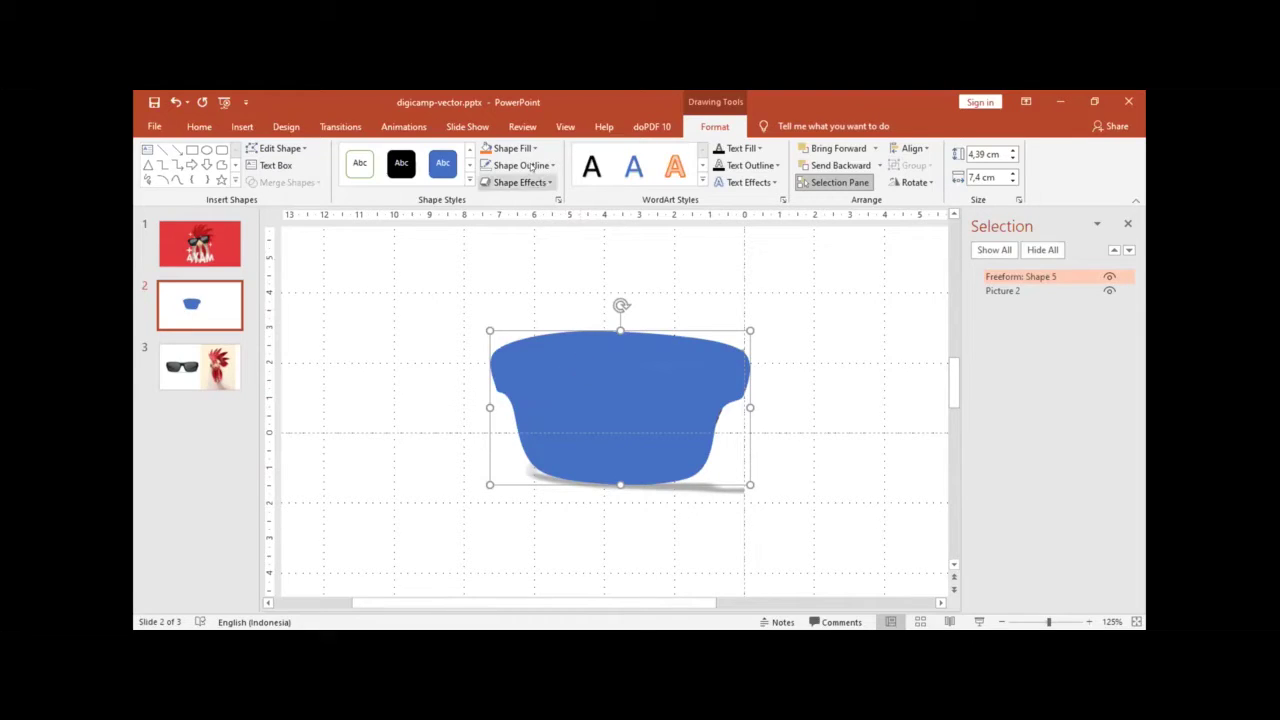
# Step: Open Format Shape for the freeform and try the fill Eyedropper, then cancel it
pyautogui.rightClick(577, 345)
pyautogui.click(633, 597)
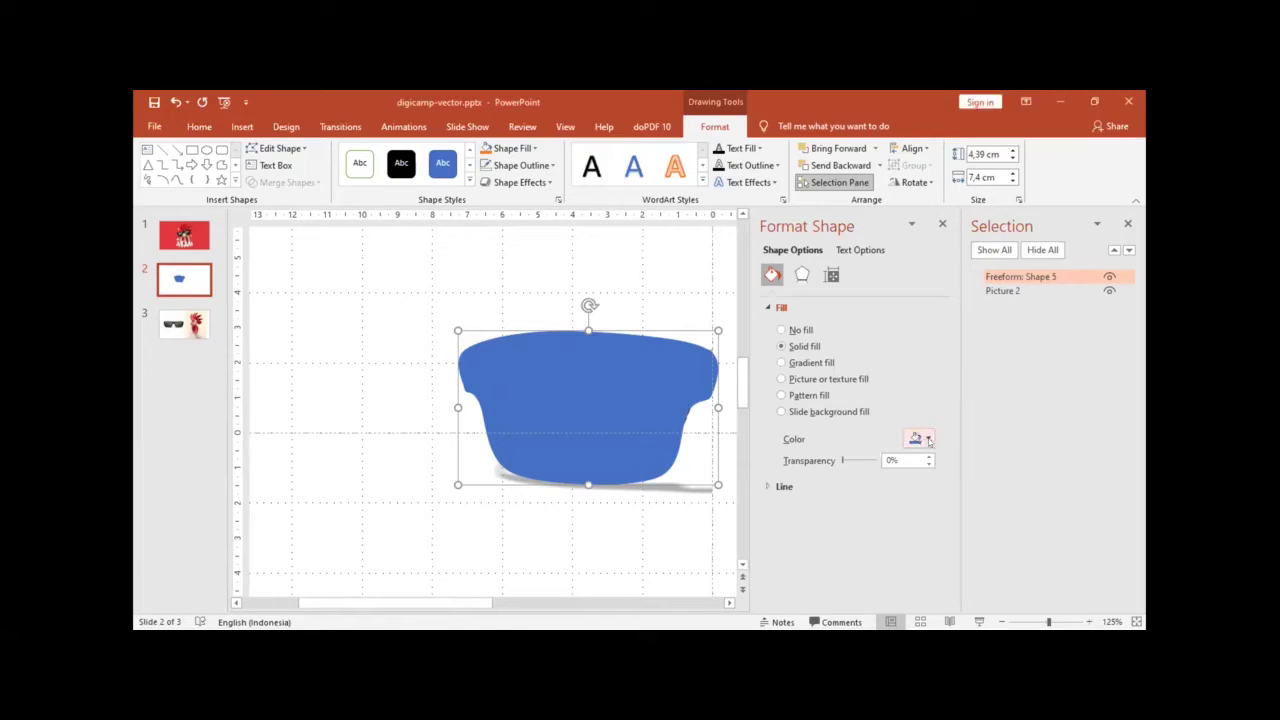
pyautogui.click(928, 441)
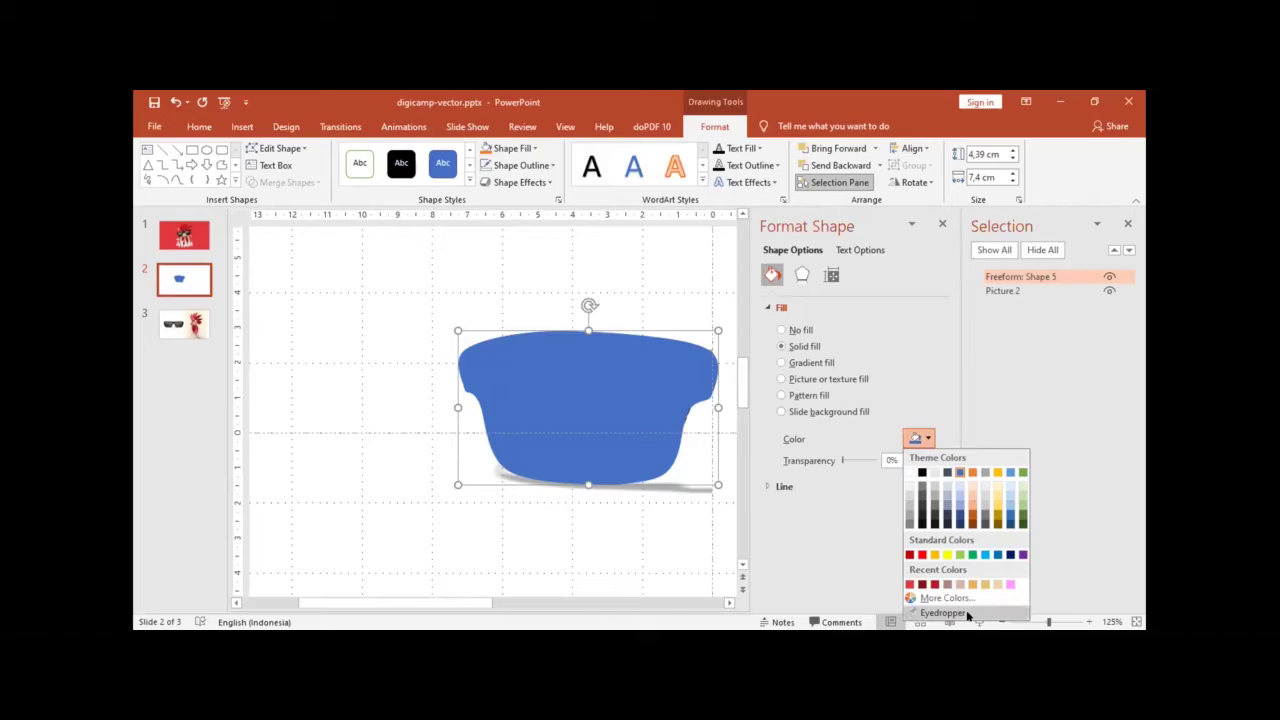
pyautogui.click(945, 612)
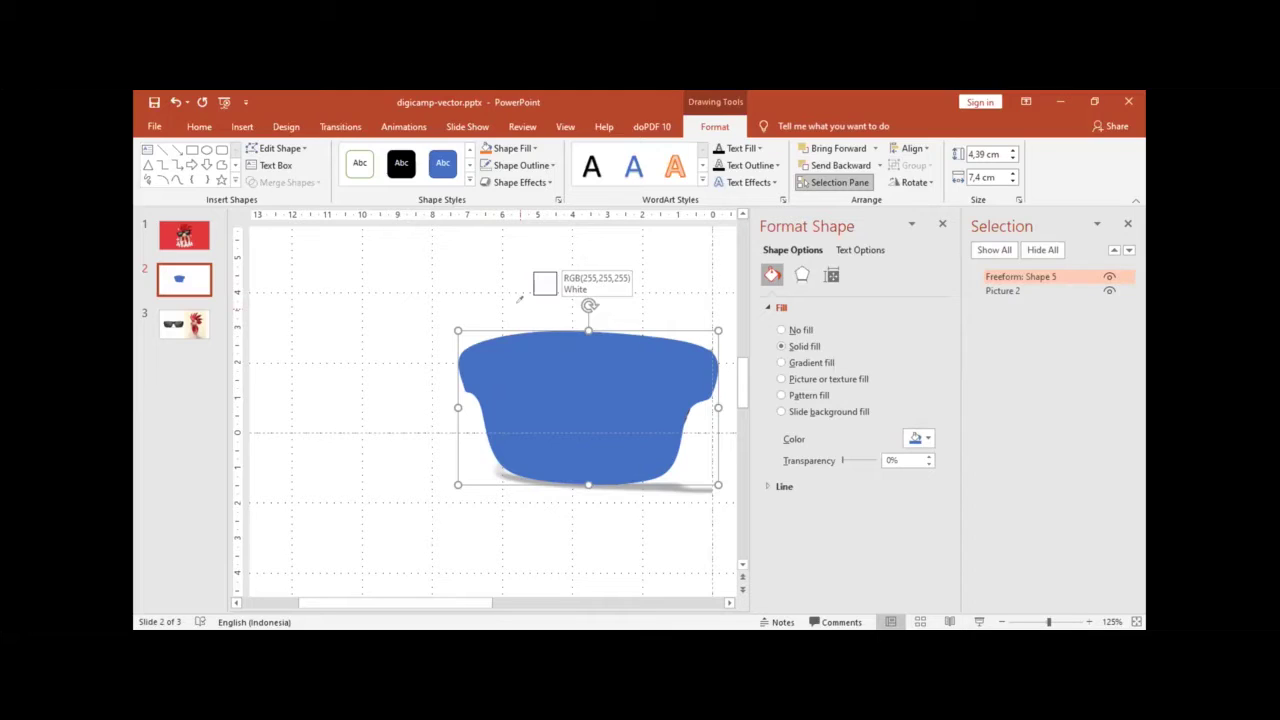
pyautogui.press('Escape')
pyautogui.click(516, 299)
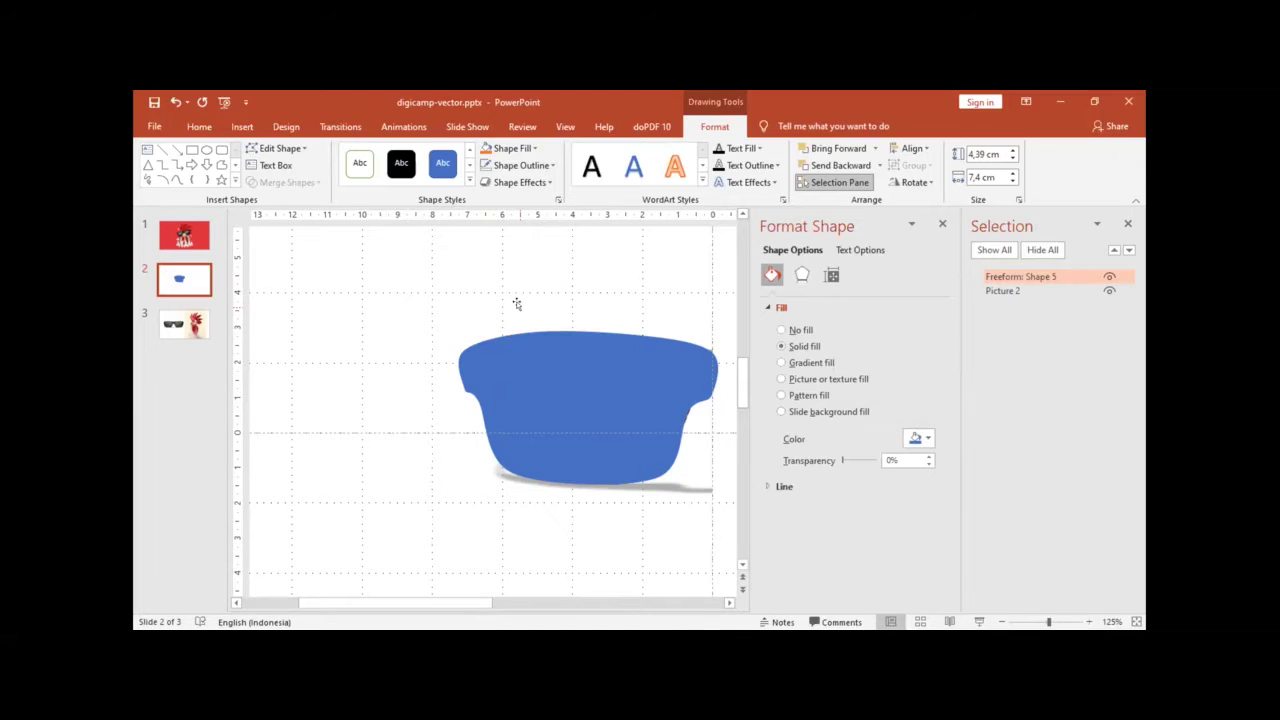
pyautogui.click(641, 384)
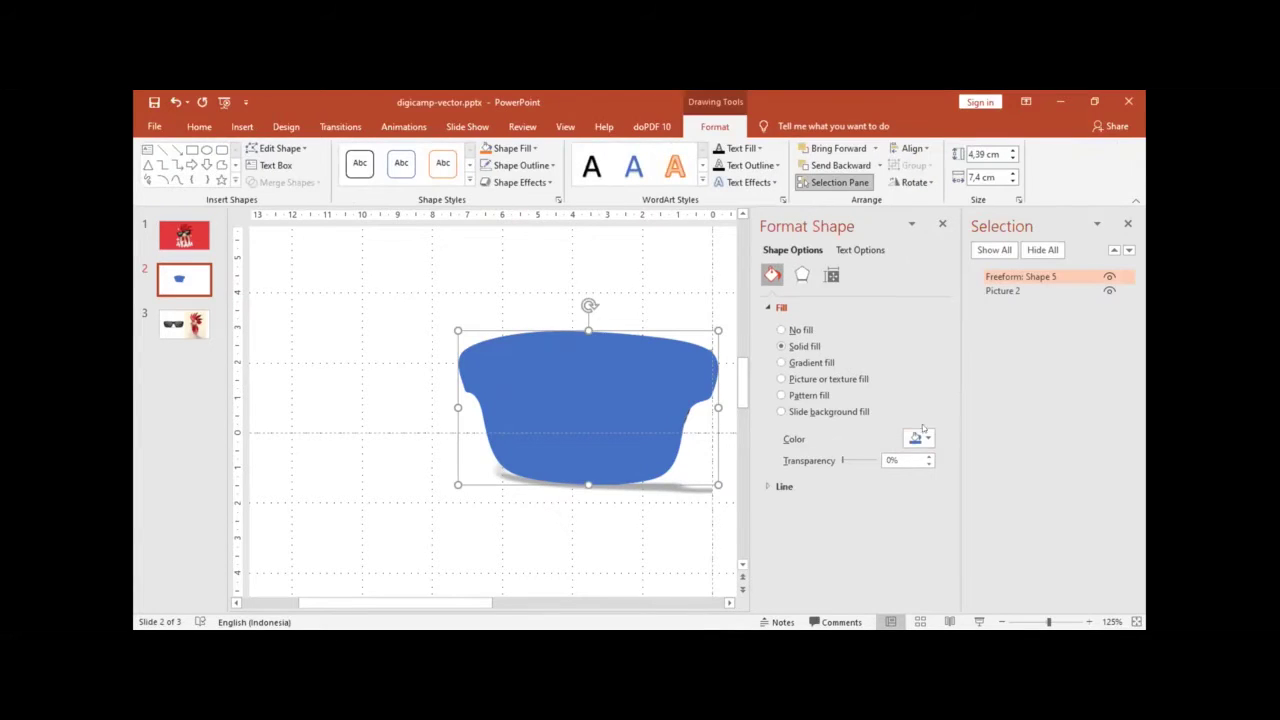
# Step: Browse the More Colors picker, close it keeping the blue fill, and go to slide 1
pyautogui.click(918, 439)
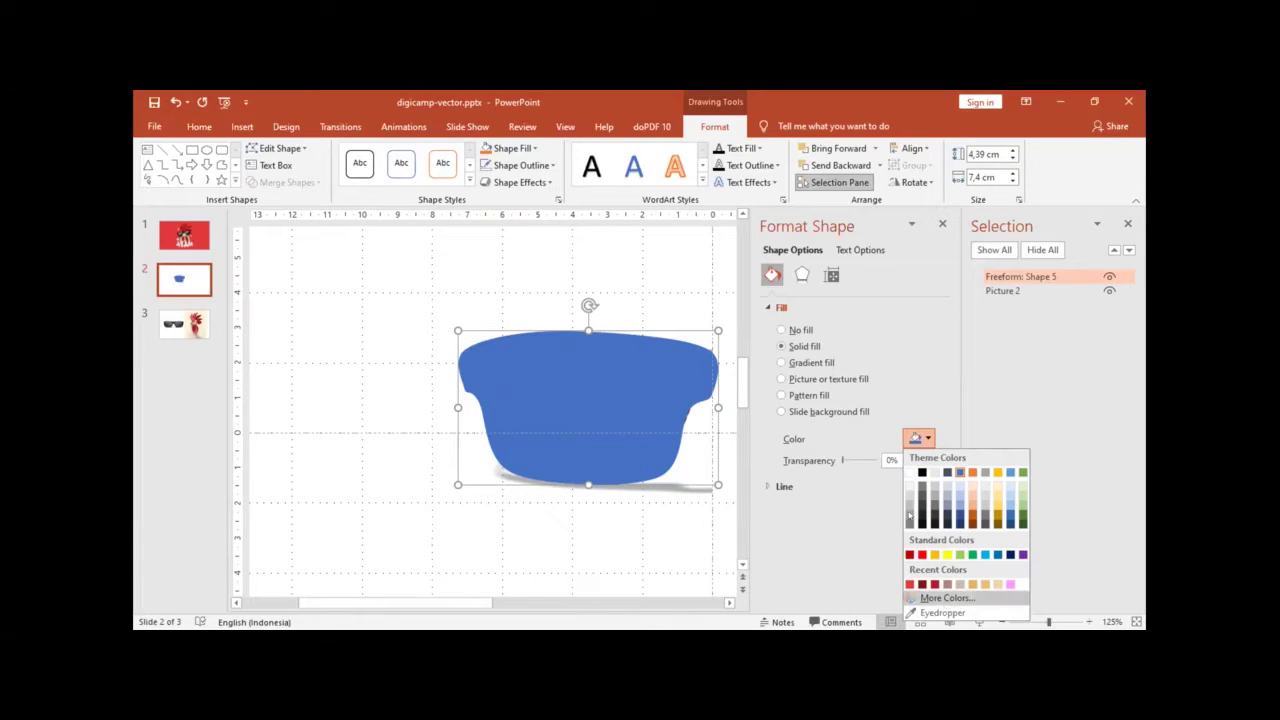
pyautogui.click(945, 598)
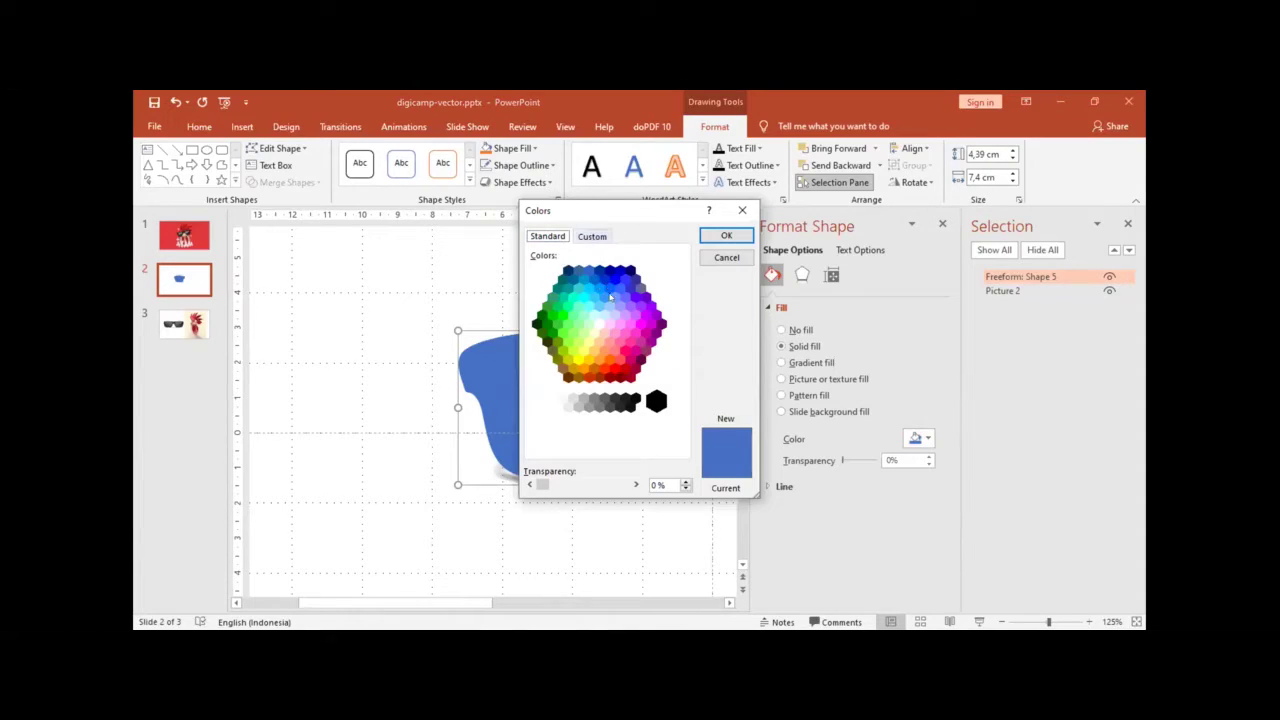
pyautogui.click(594, 237)
pyautogui.click(548, 236)
pyautogui.click(740, 211)
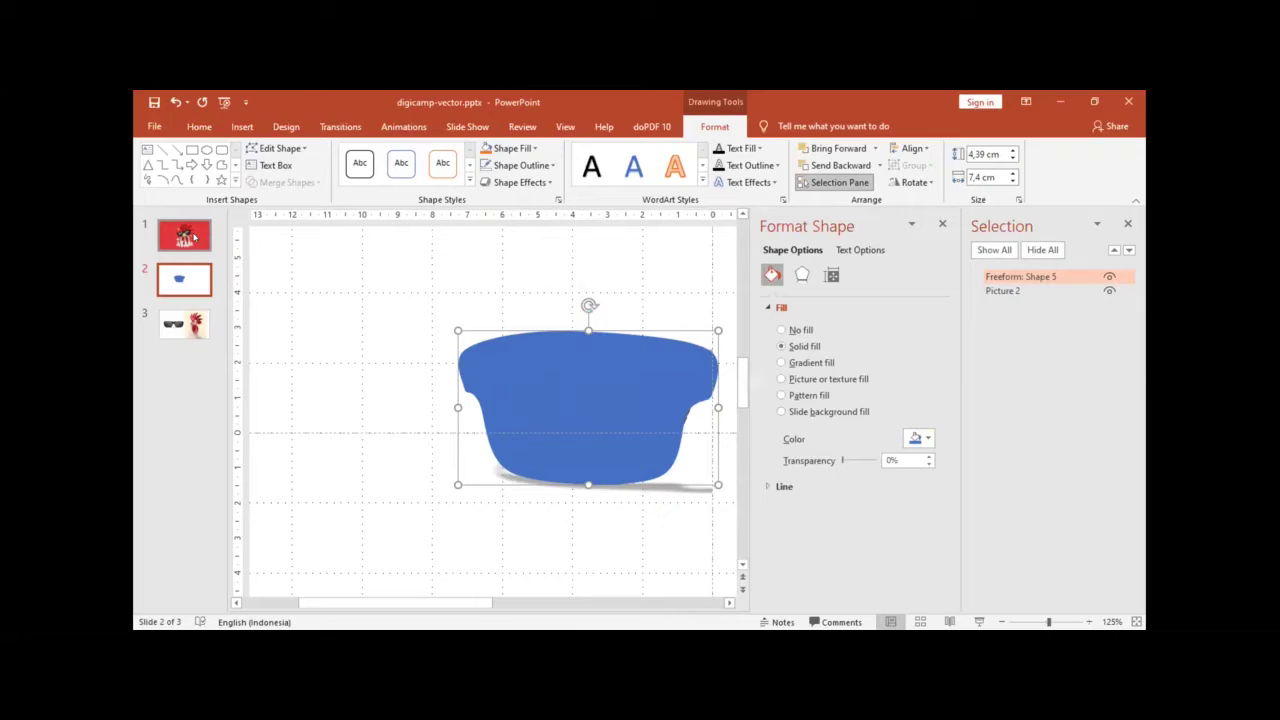
pyautogui.click(194, 237)
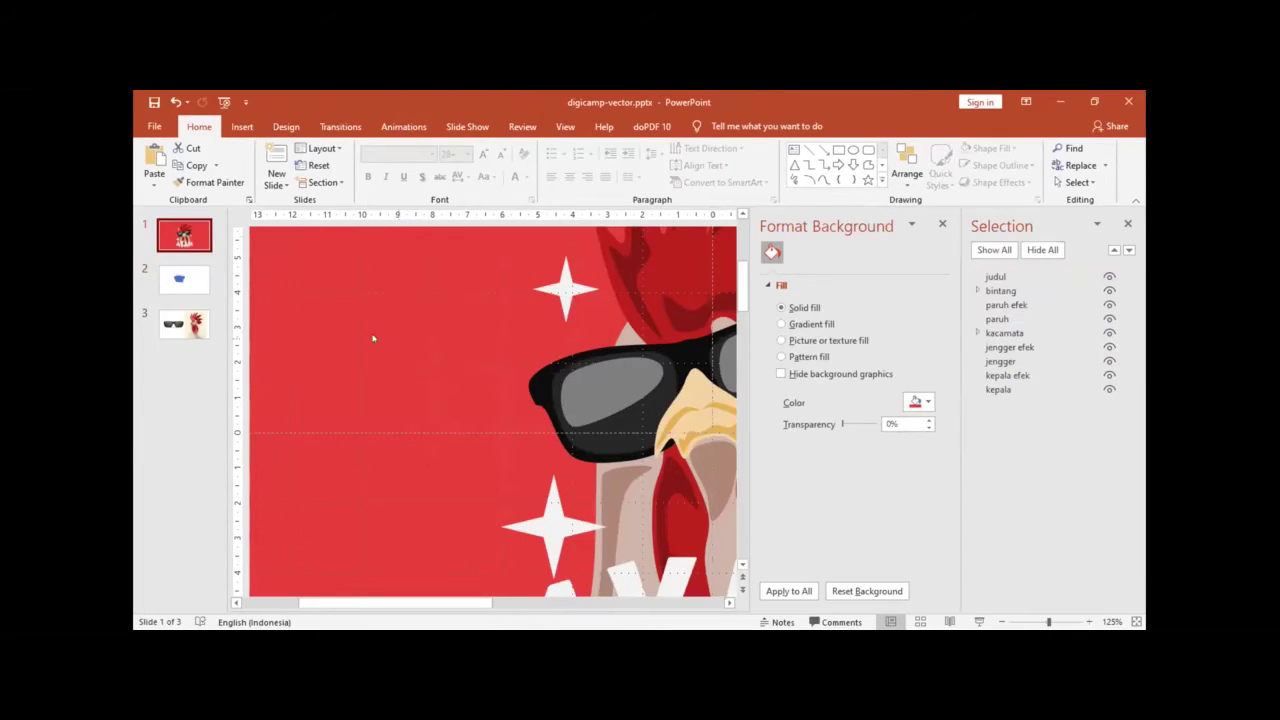
# Step: Select all rooster objects on slide 1 with Ctrl+A, group them with Ctrl+G, then return to slide 2
pyautogui.scroll(-5, 622, 407)
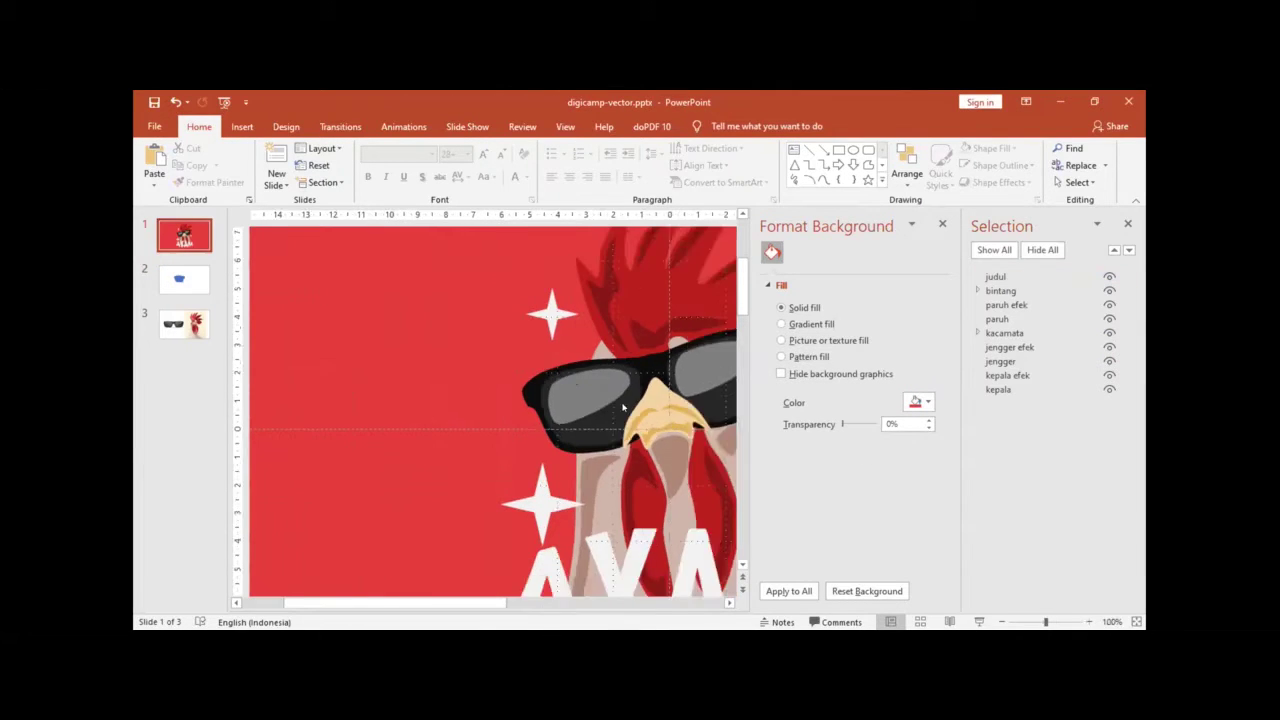
pyautogui.click(532, 385)
pyautogui.click(648, 384)
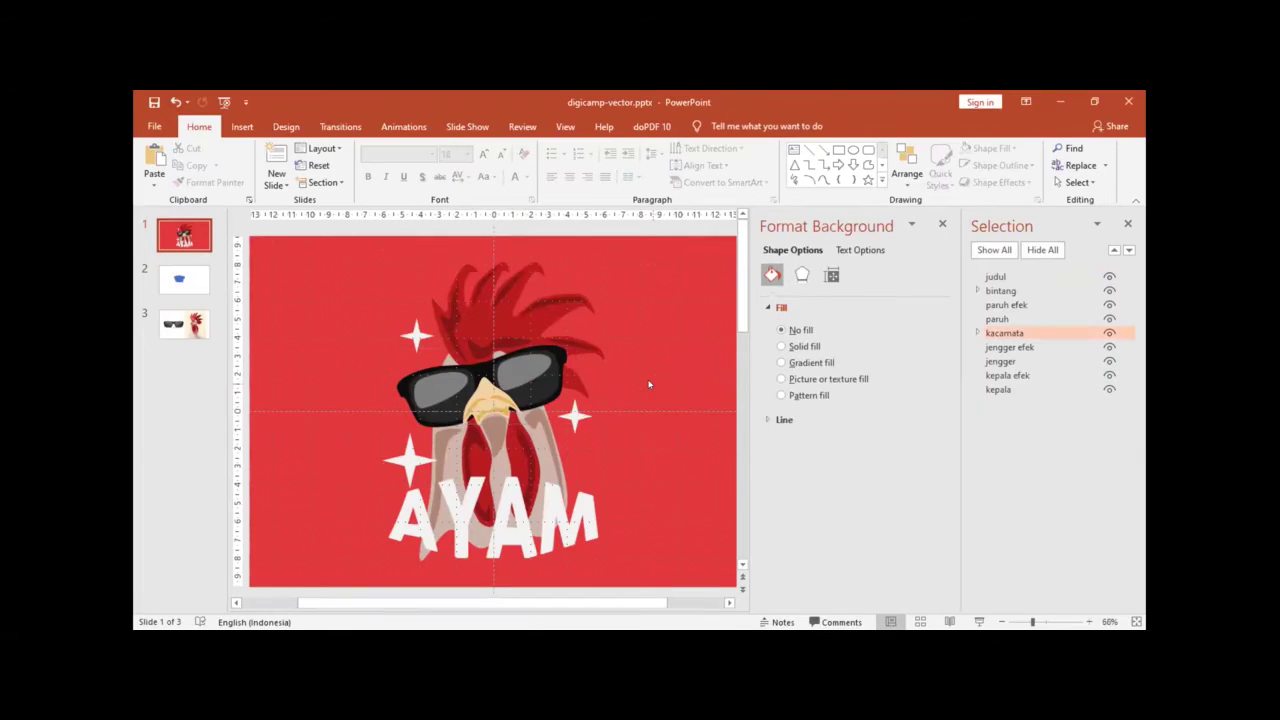
pyautogui.scroll(-3, 613, 391)
pyautogui.hotkey('ctrl', 'a')
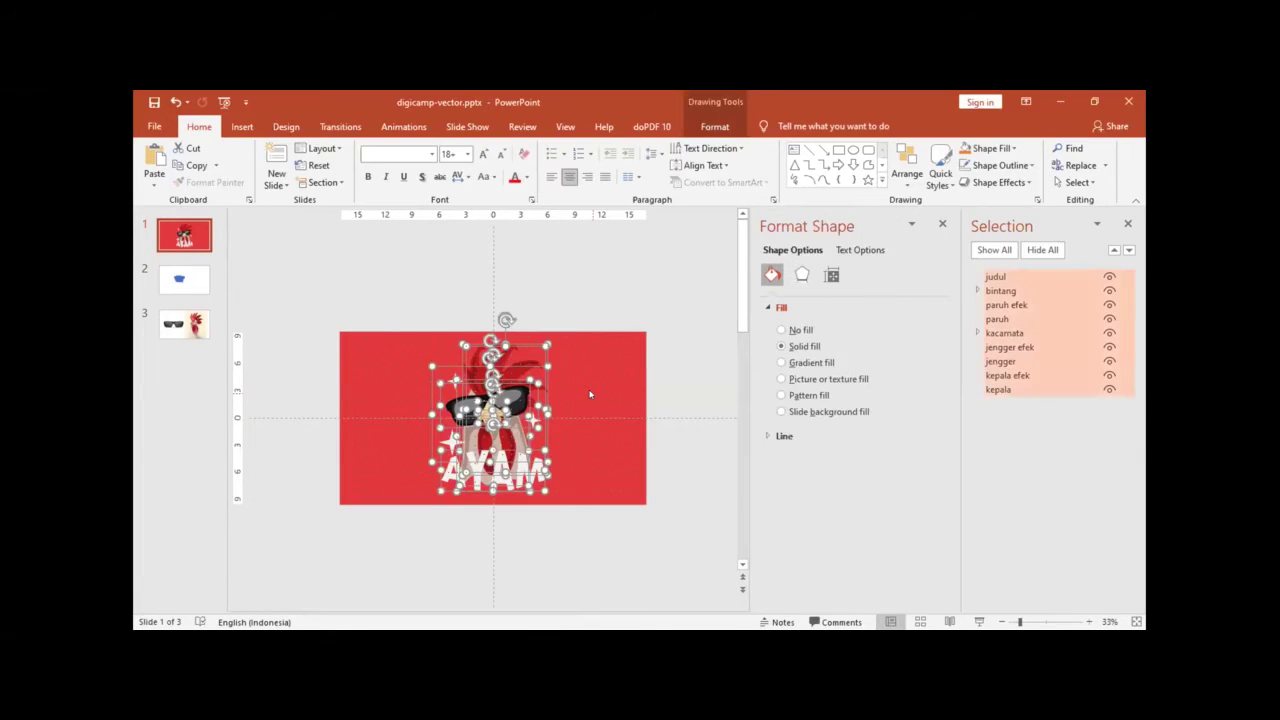
pyautogui.hotkey('ctrl', 'g')
pyautogui.click(600, 403)
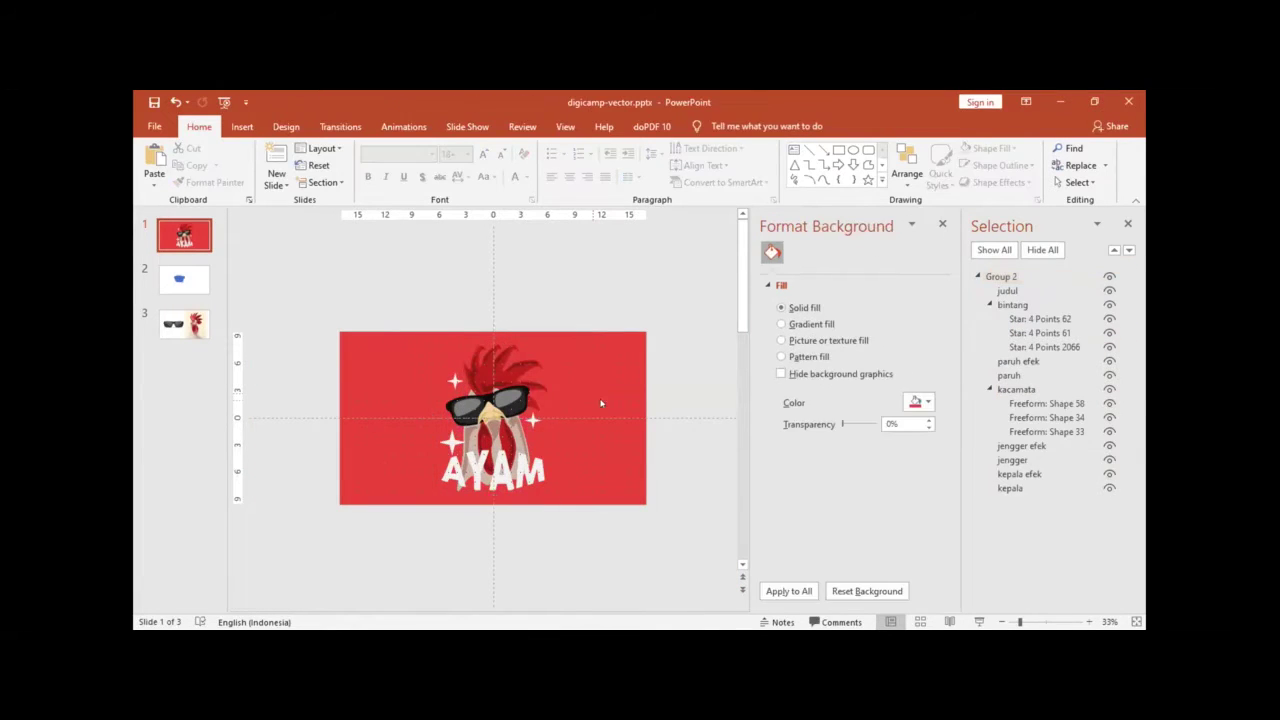
pyautogui.click(198, 284)
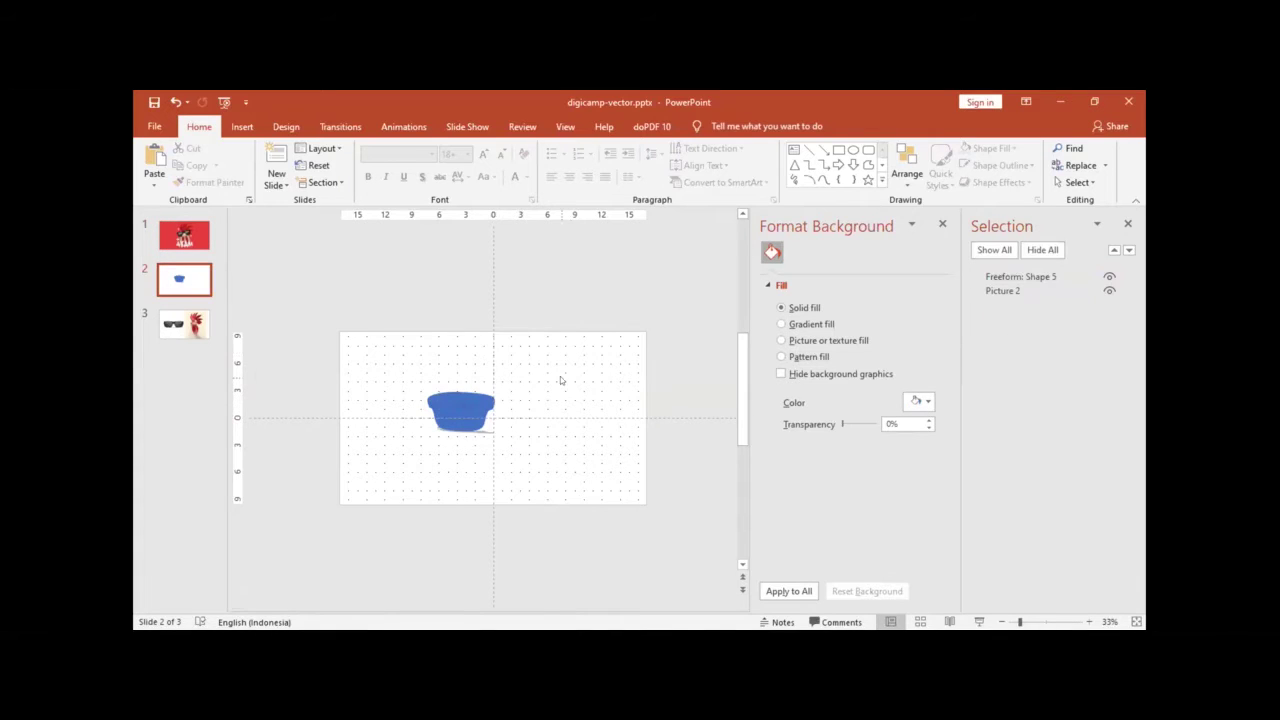
# Step: Paste the rooster picture onto slide 2 and crop away its left and right parts
pyautogui.scroll(7, 560, 376)
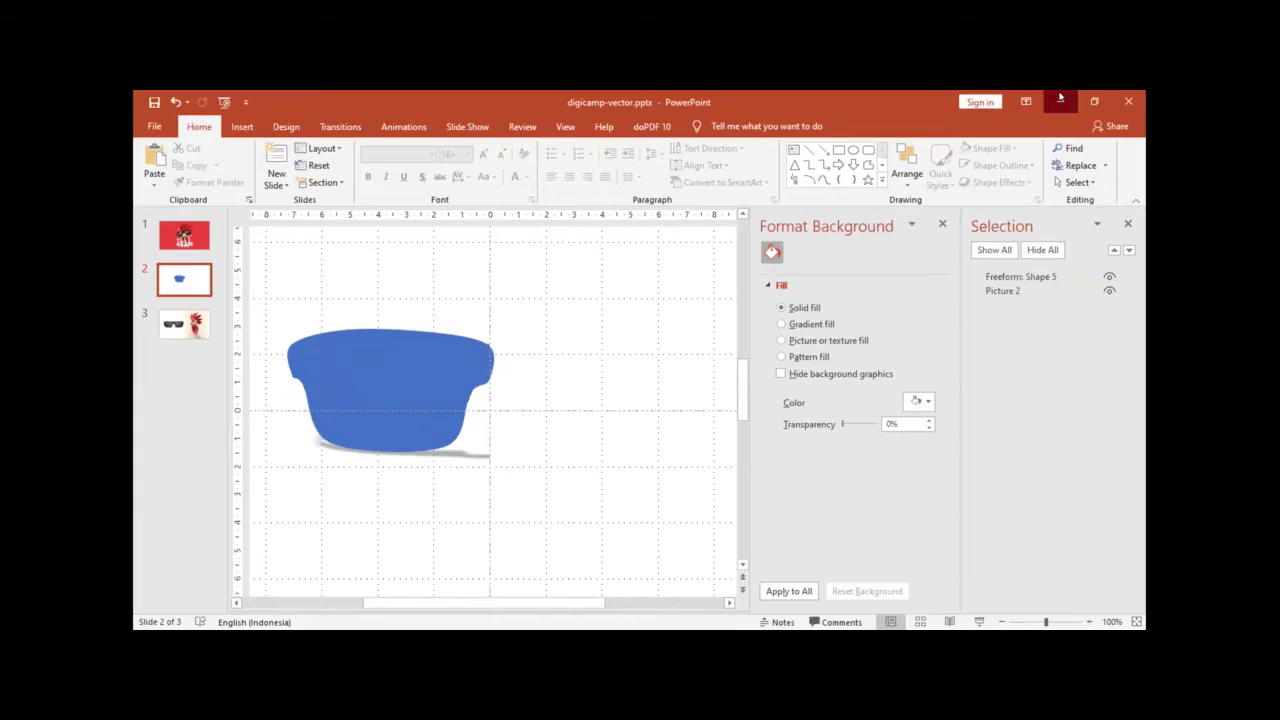
pyautogui.hotkey('ctrl', 'v')
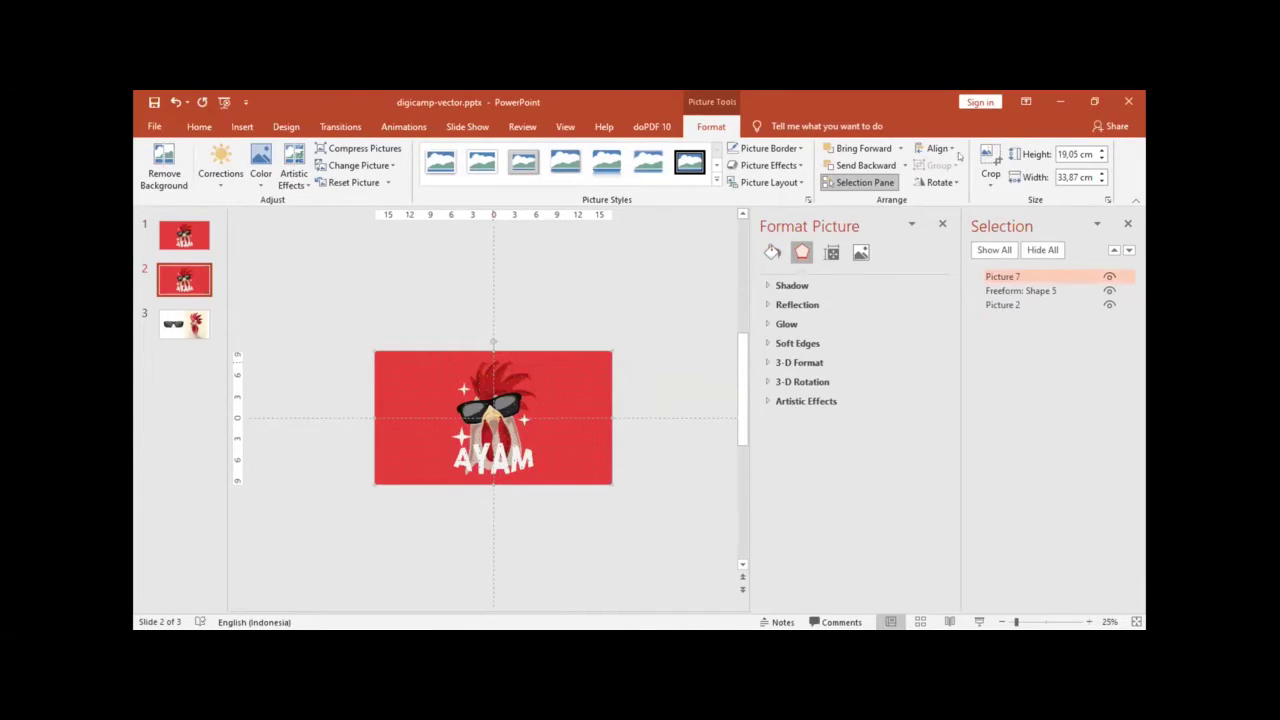
pyautogui.click(988, 160)
pyautogui.moveTo(608, 416); pyautogui.dragTo(543, 416)
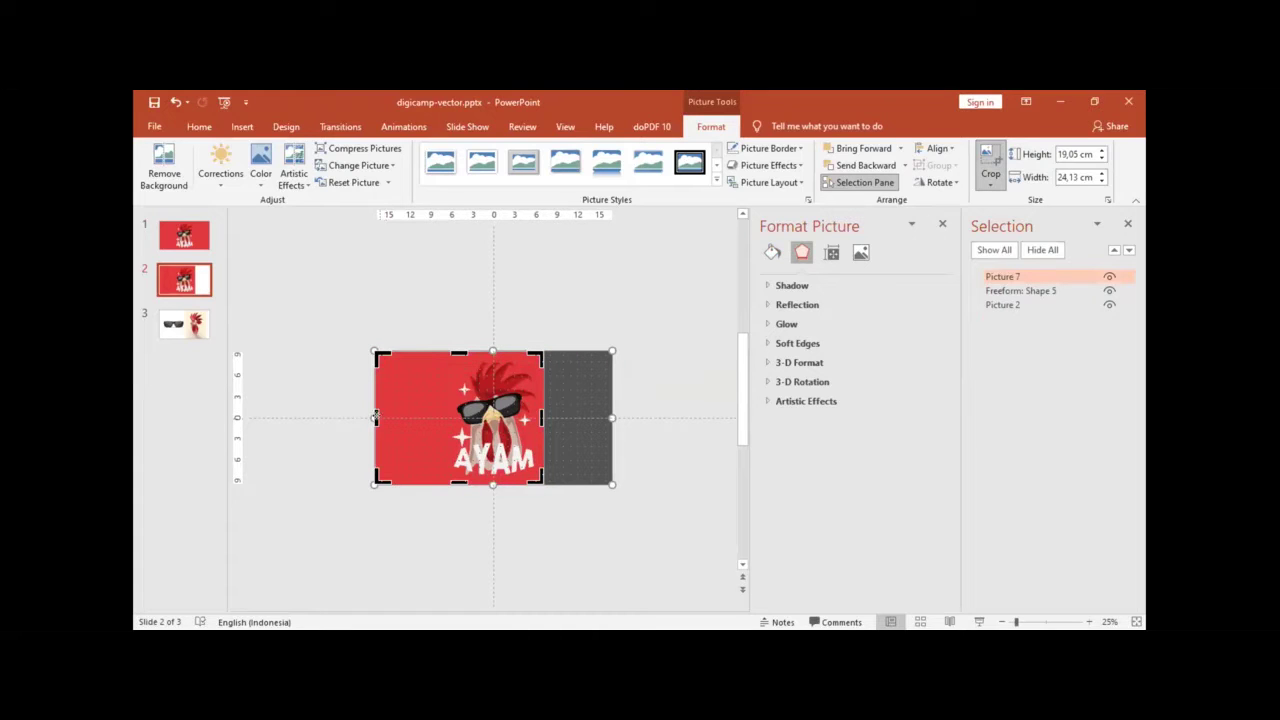
pyautogui.moveTo(377, 416); pyautogui.dragTo(440, 432)
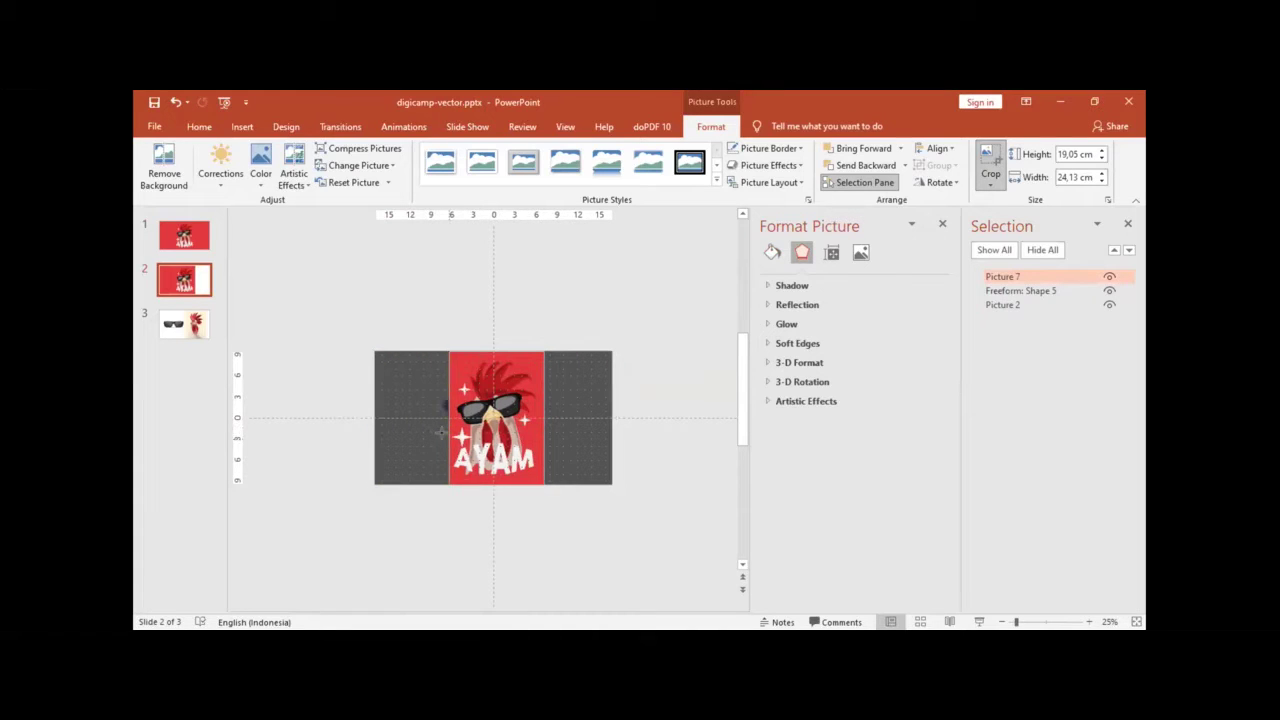
pyautogui.click(535, 480)
# Step: Shrink the cropped rooster picture to 8.93 × 6.35 cm, left of the freeform
pyautogui.click(540, 482)
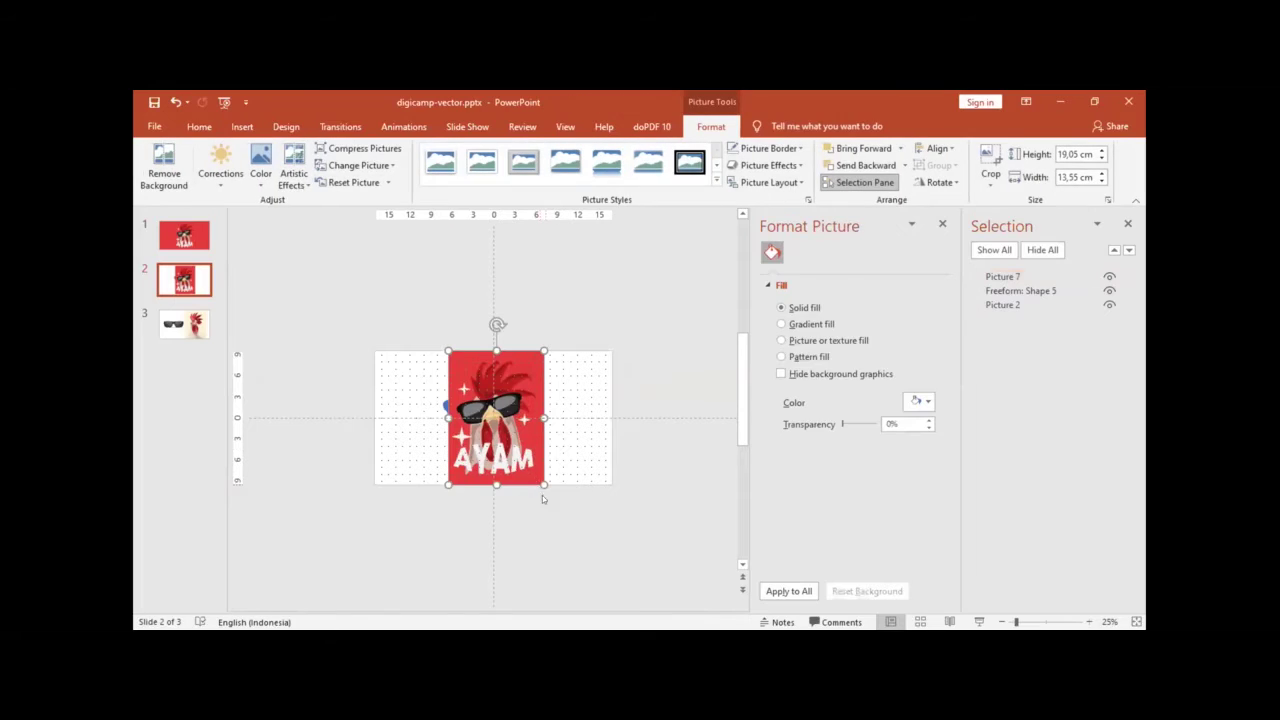
pyautogui.moveTo(543, 484)
pyautogui.mouseDown()
pyautogui.moveTo(490, 410)
pyautogui.moveTo(411, 406)
pyautogui.mouseUp()
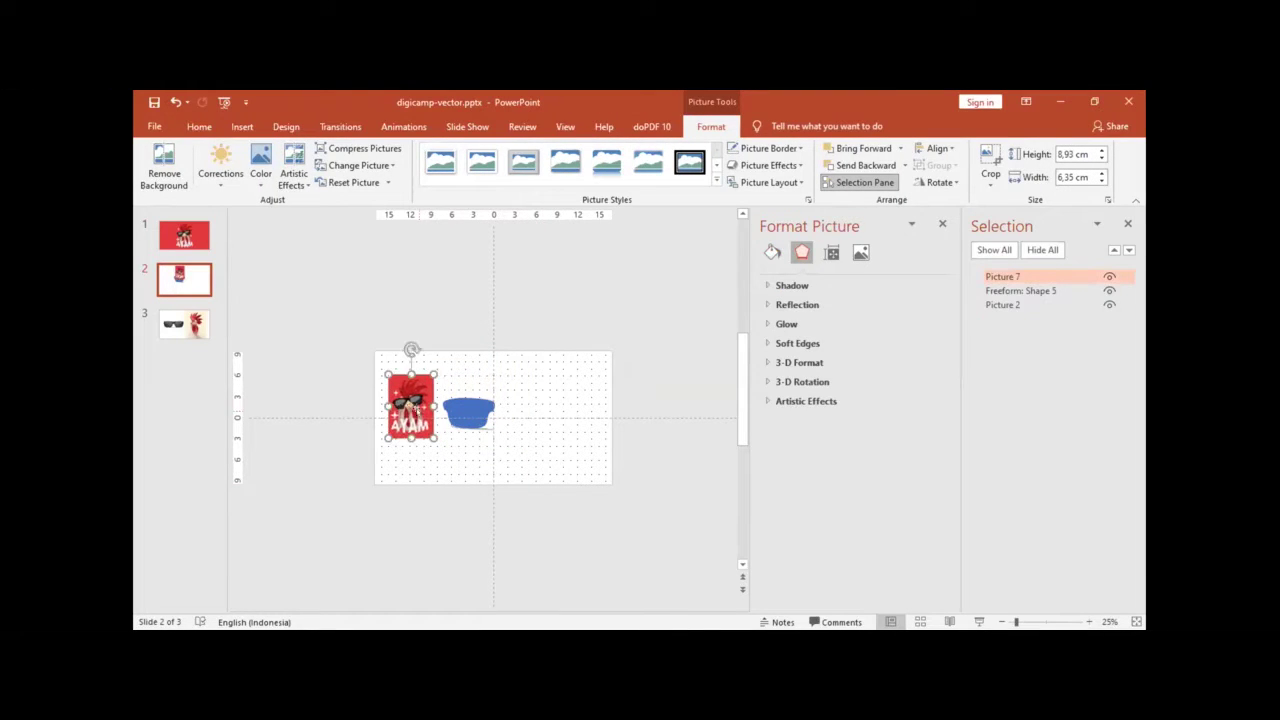
pyautogui.click(563, 406)
pyautogui.scroll(5, 573, 420)
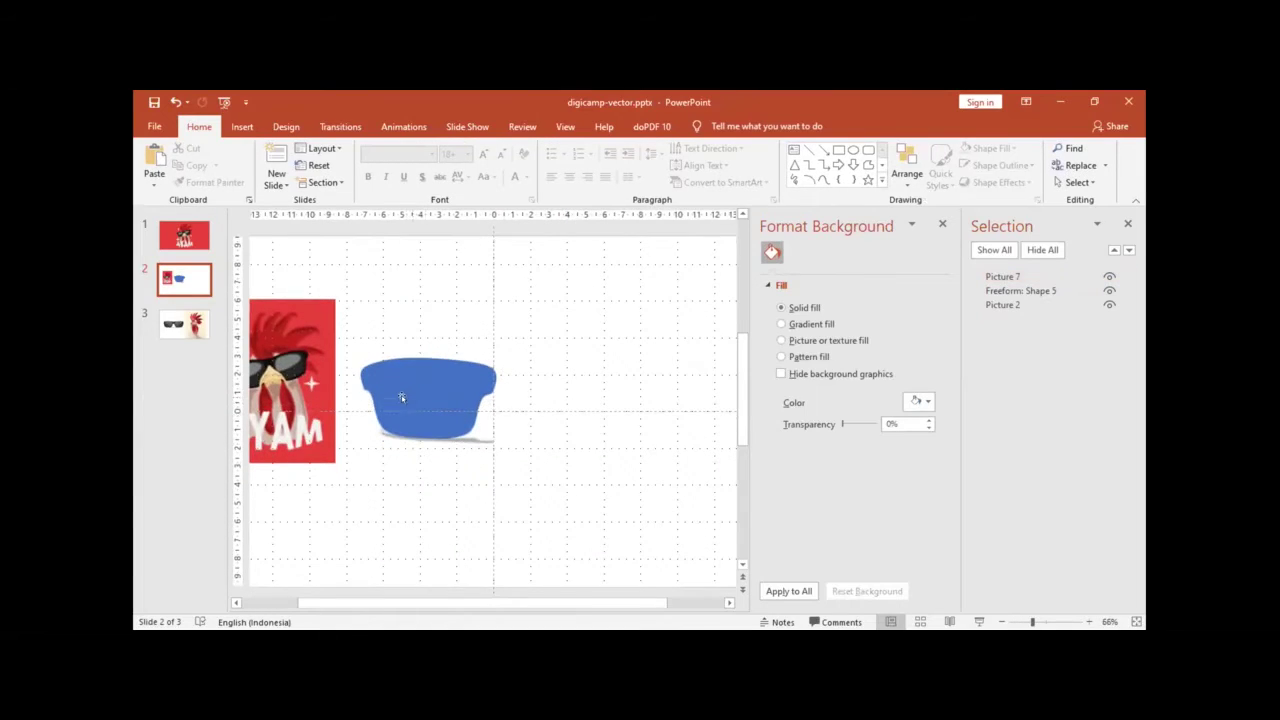
# Step: Fill Freeform: Shape 5 black using the Eyedropper on the rooster's sunglasses
pyautogui.click(412, 390)
pyautogui.scroll(2, 485, 400)
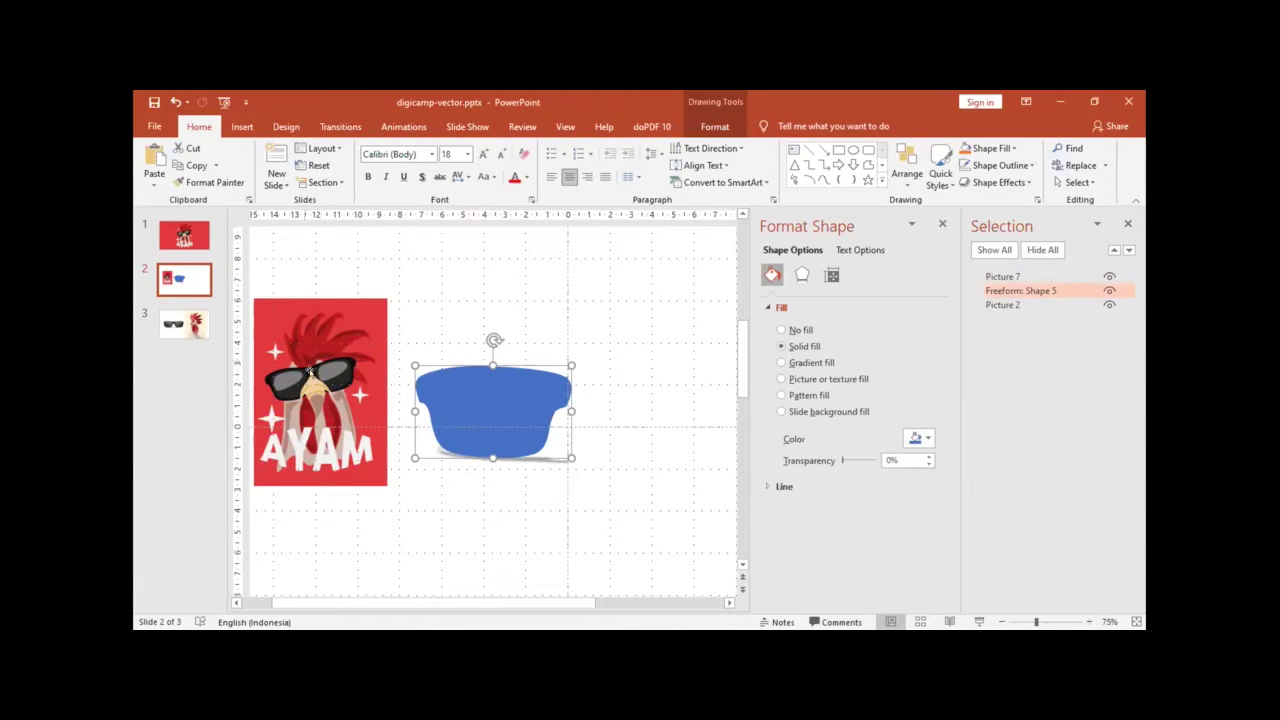
pyautogui.click(915, 439)
pyautogui.click(928, 612)
pyautogui.click(355, 352)
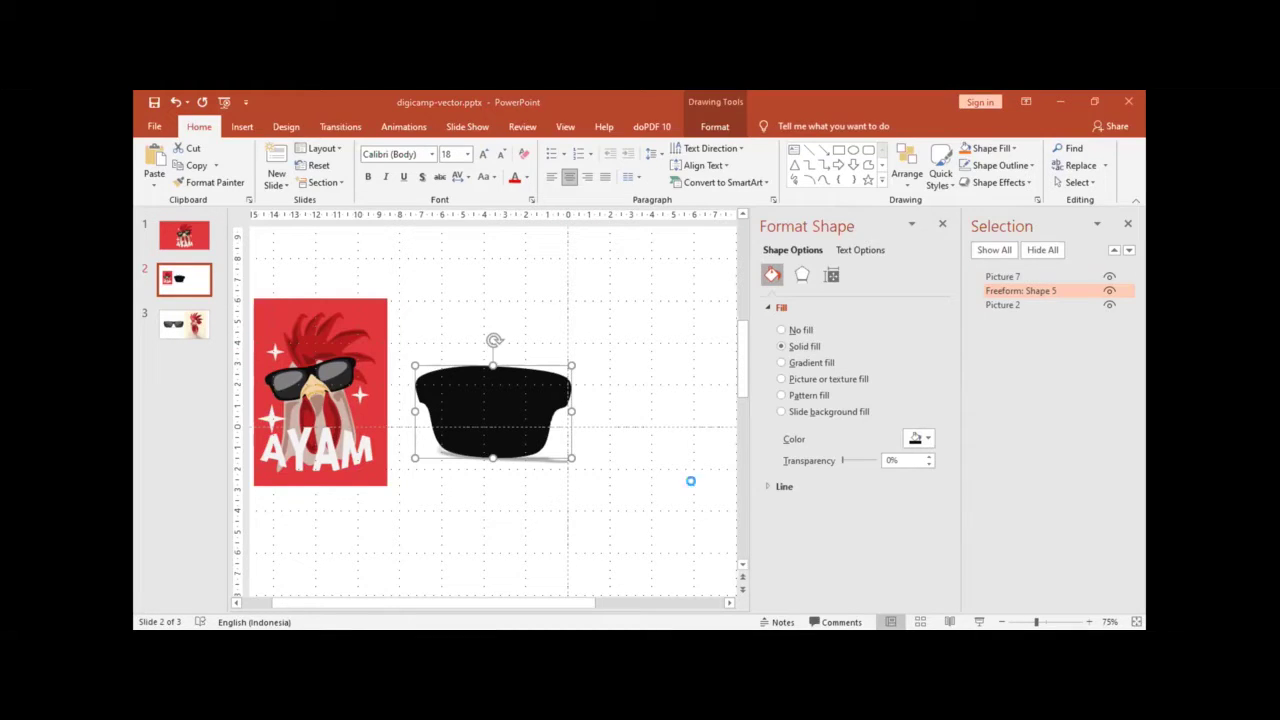
pyautogui.click(644, 357)
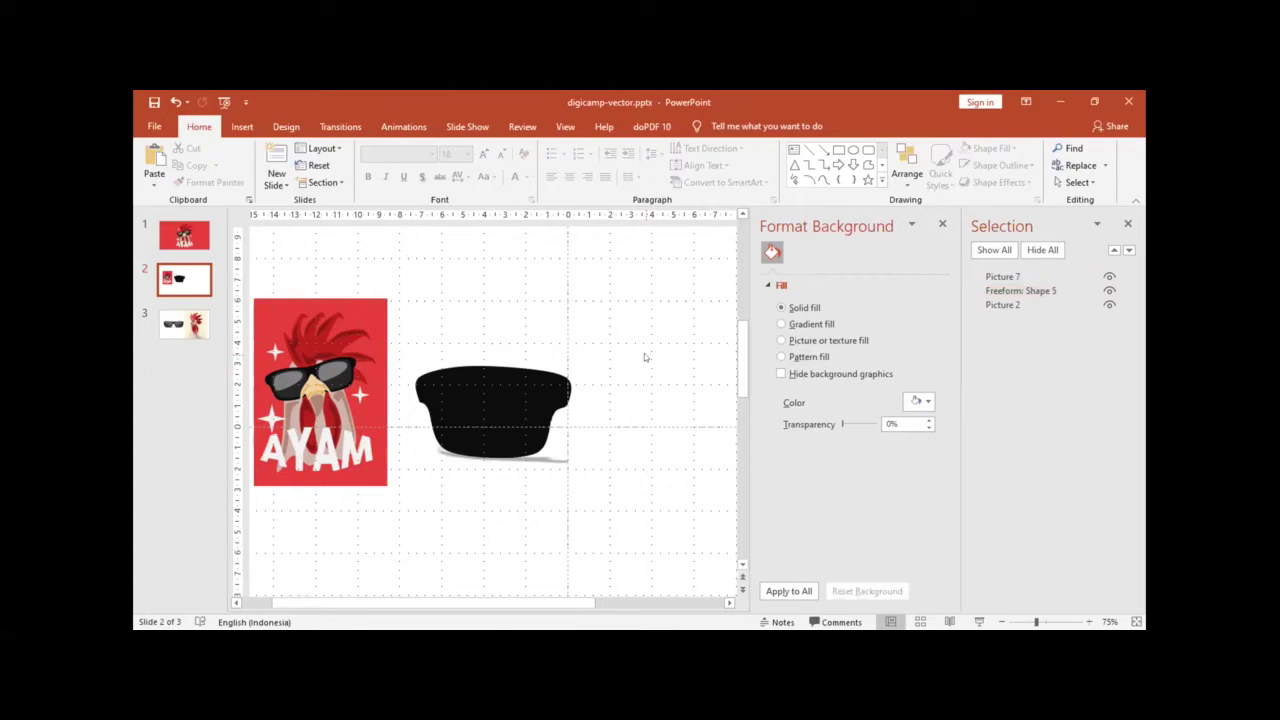
# Step: Hide the black Freeform: Shape 5 in the Selection pane to reveal the sunglasses photo
pyautogui.click(495, 420)
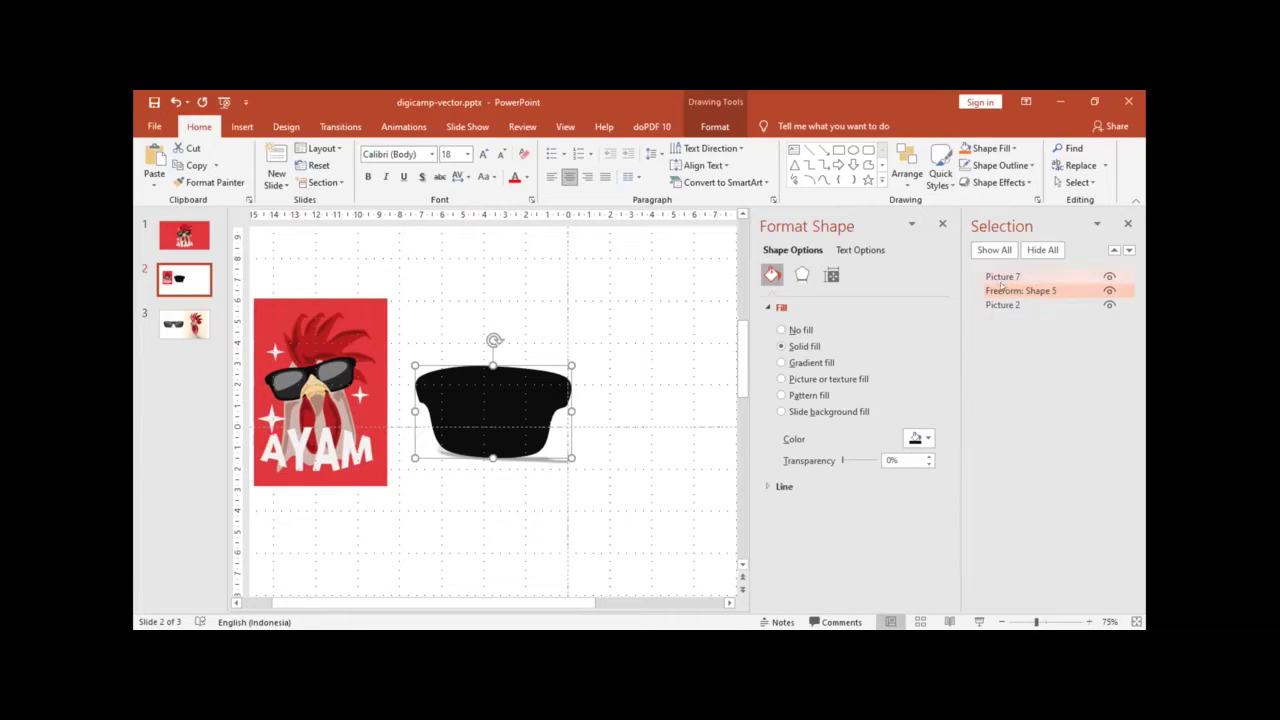
pyautogui.click(1109, 290)
pyautogui.click(491, 390)
pyautogui.scroll(3, 491, 390)
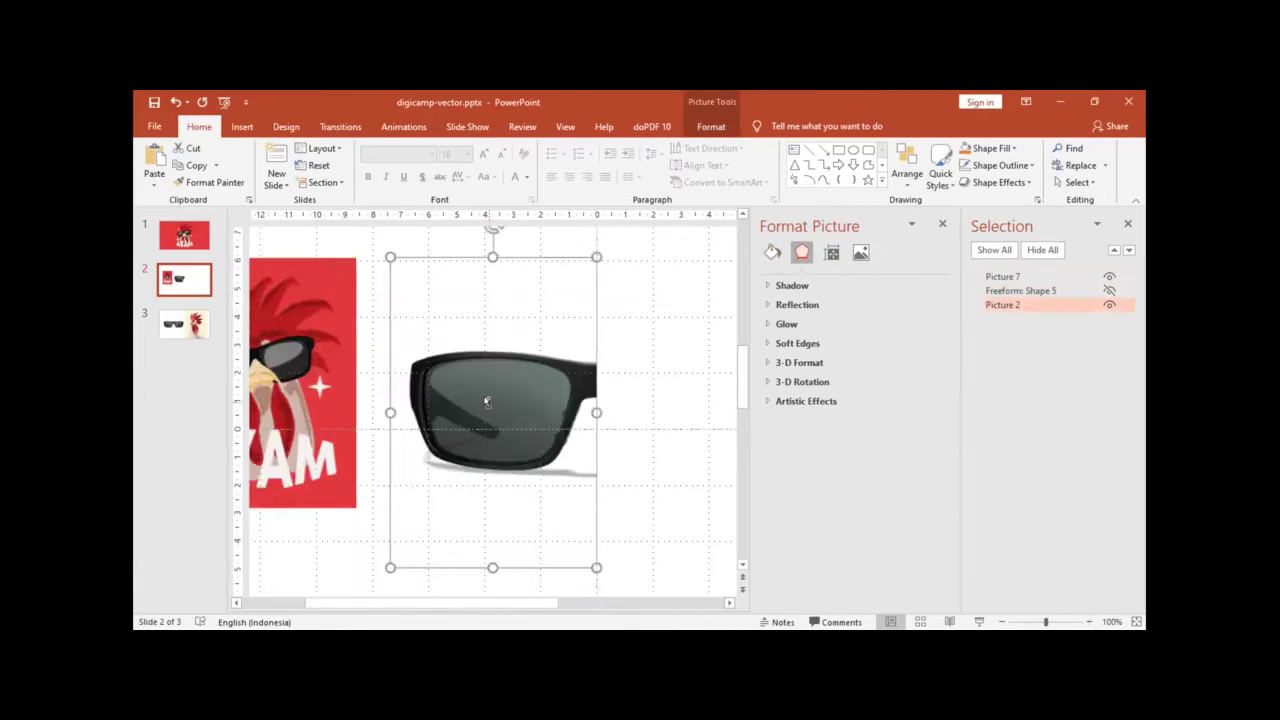
pyautogui.scroll(7, 491, 395)
# Step: Trace a new freeform over the sunglasses lens and adjust its left and bottom edges
pyautogui.click(243, 126)
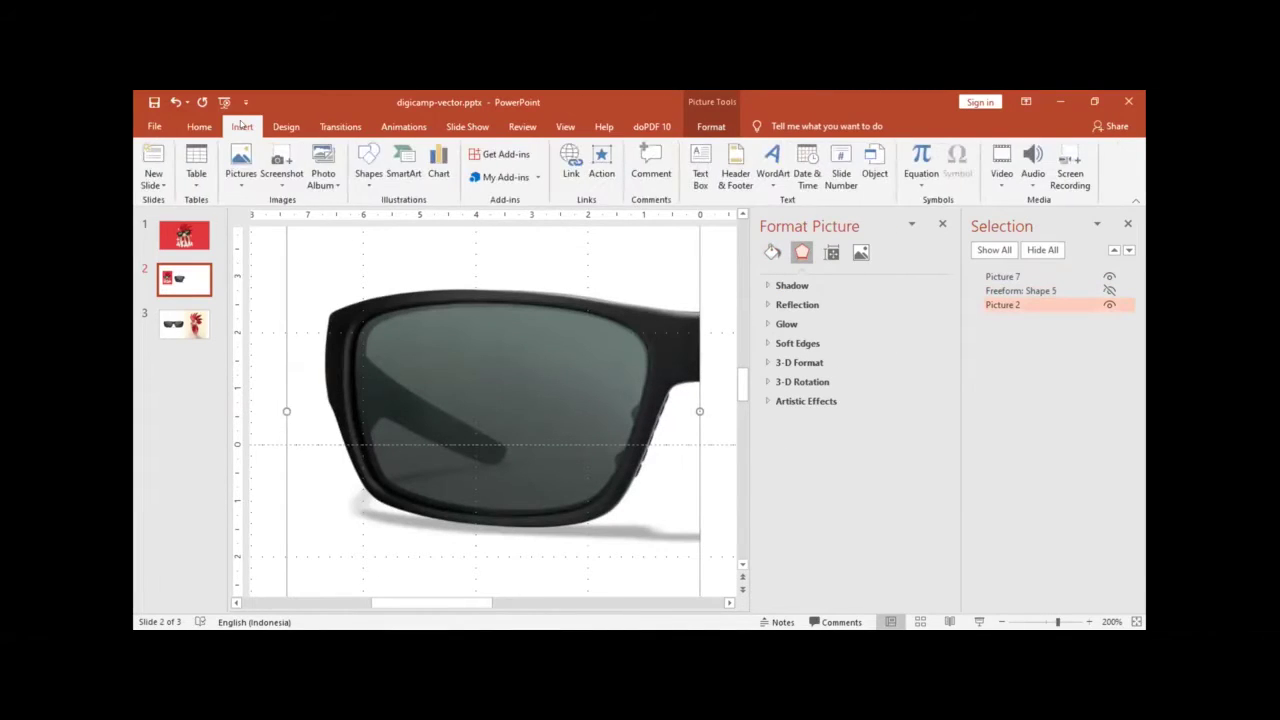
pyautogui.click(391, 230)
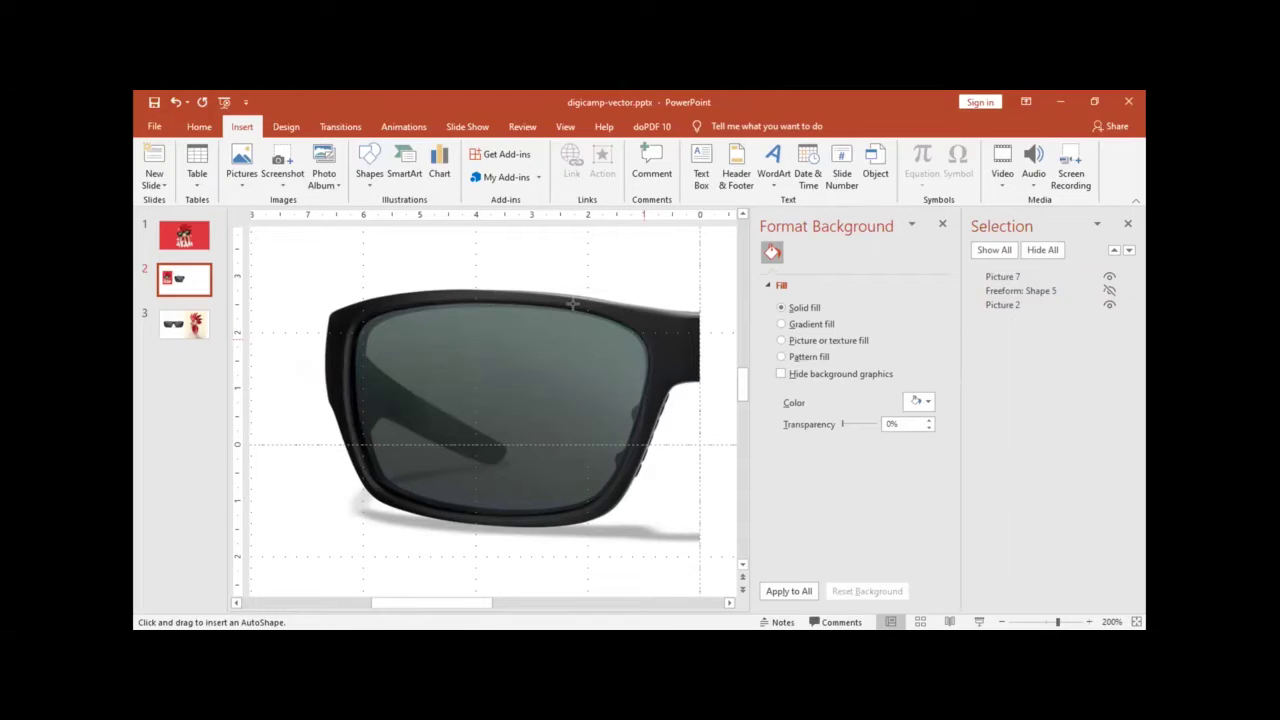
pyautogui.moveTo(490, 297); pyautogui.dragTo(633, 328)
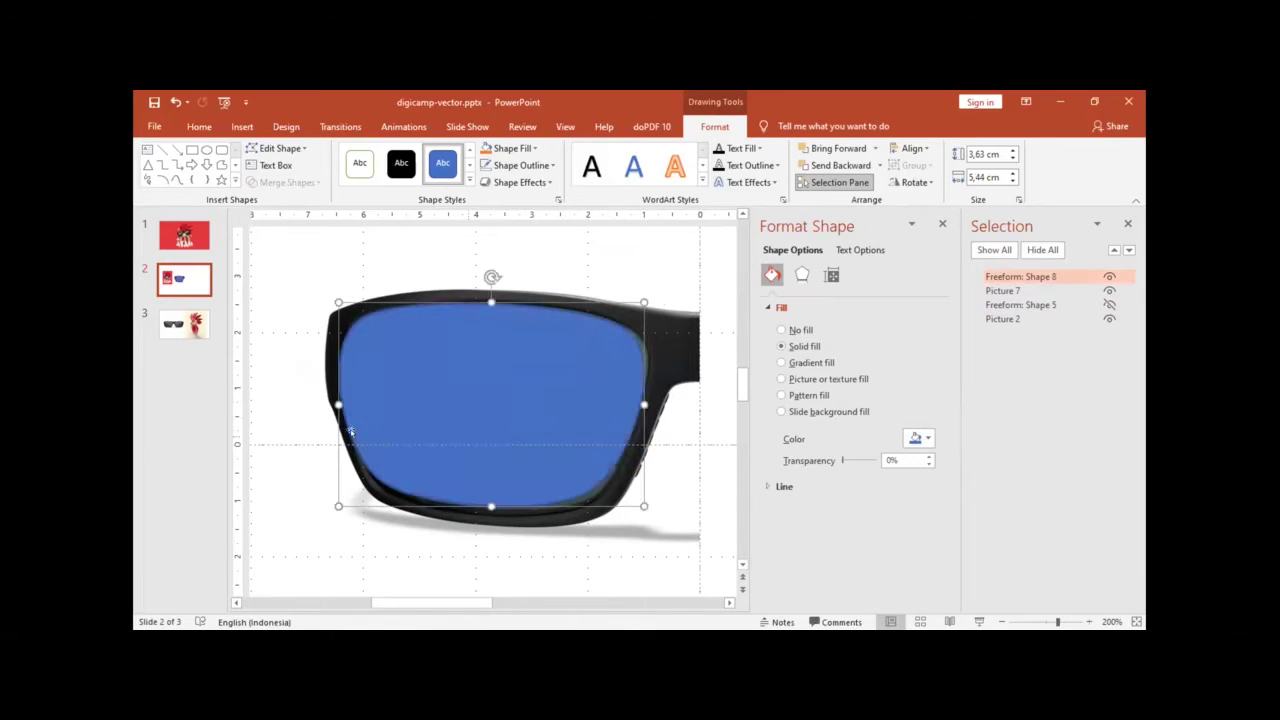
pyautogui.moveTo(330, 408); pyautogui.dragTo(346, 404)
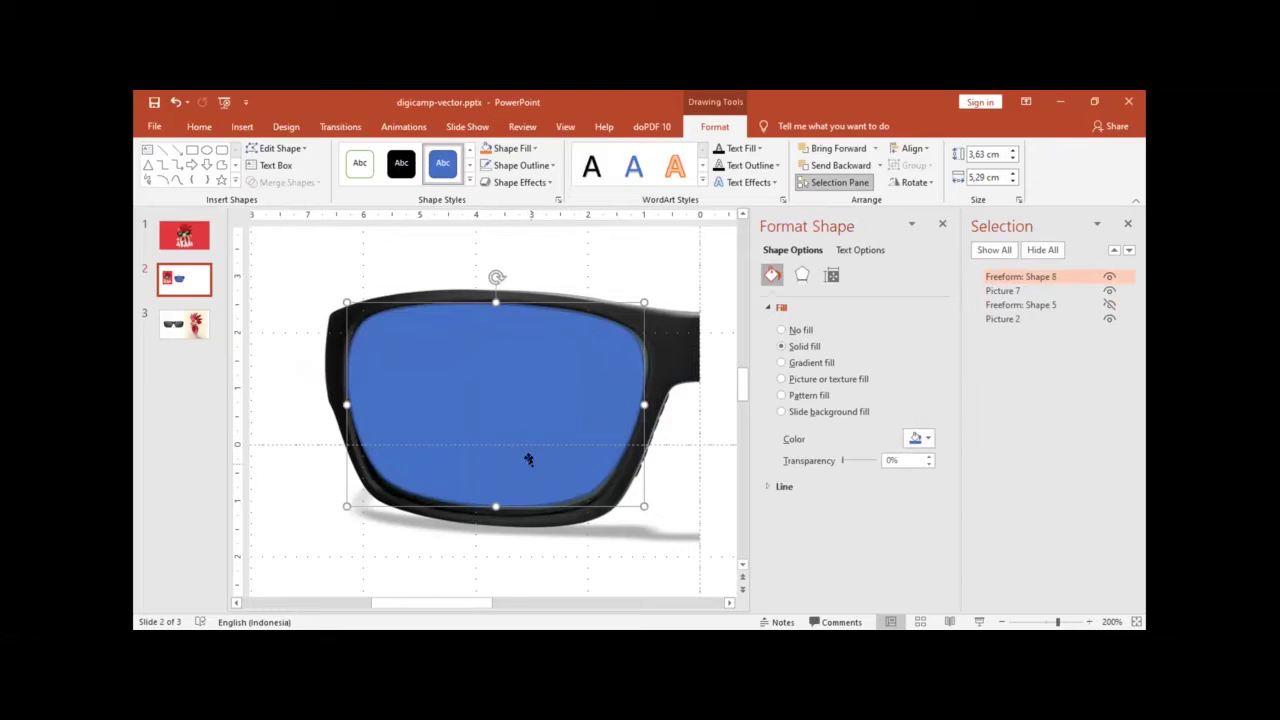
pyautogui.moveTo(490, 502); pyautogui.dragTo(492, 512)
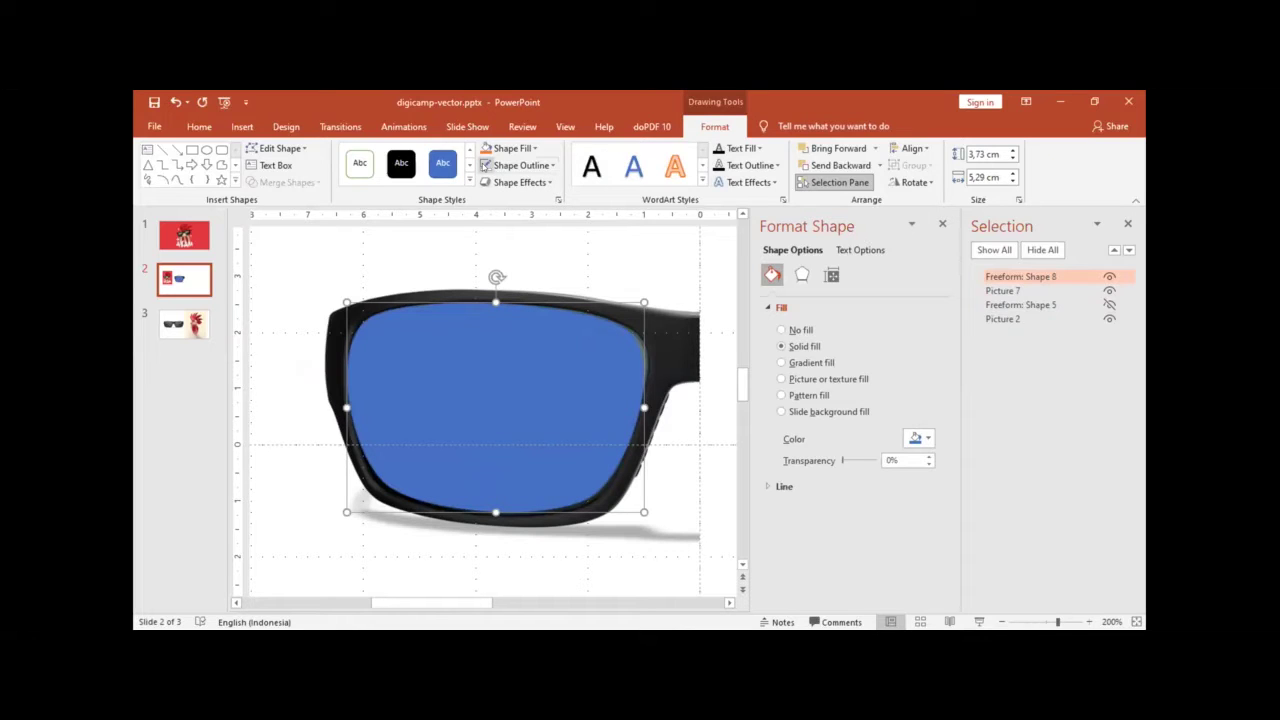
# Step: Nudge the rooster picture slightly right, then reselect the blue lens shape
pyautogui.scroll(-4, 489, 310)
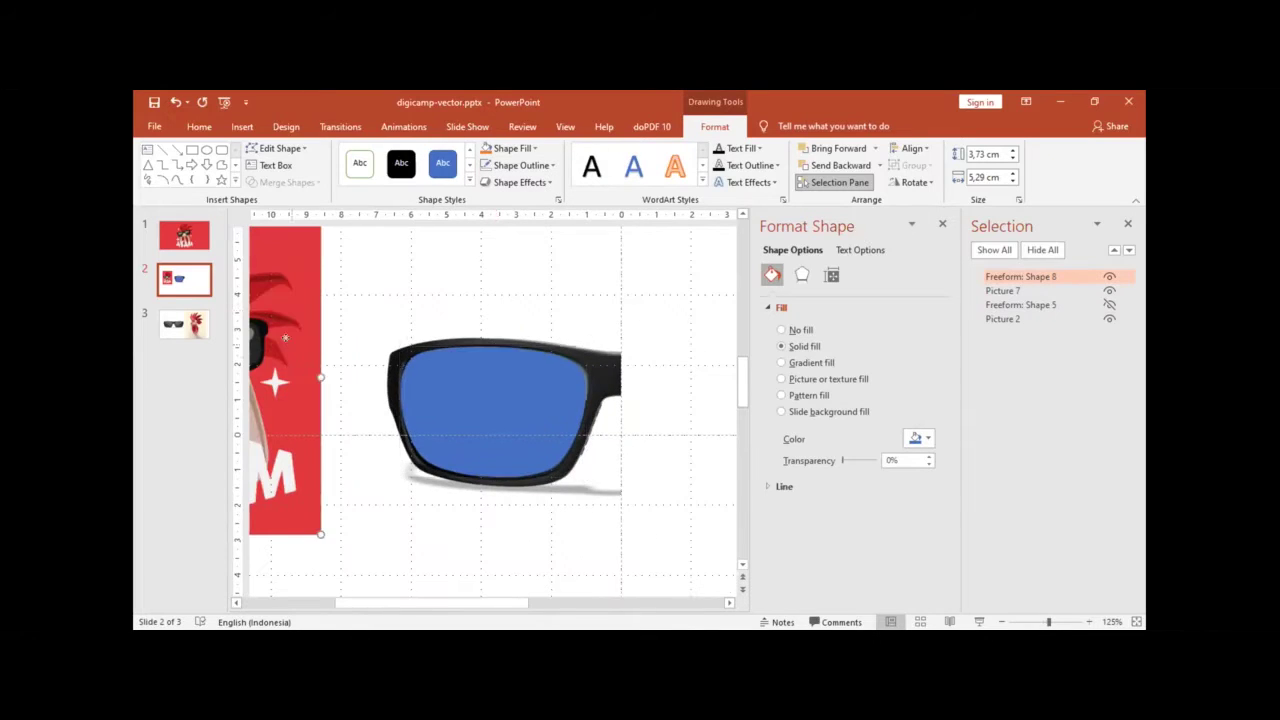
pyautogui.click(285, 338)
pyautogui.moveTo(287, 345); pyautogui.dragTo(330, 345)
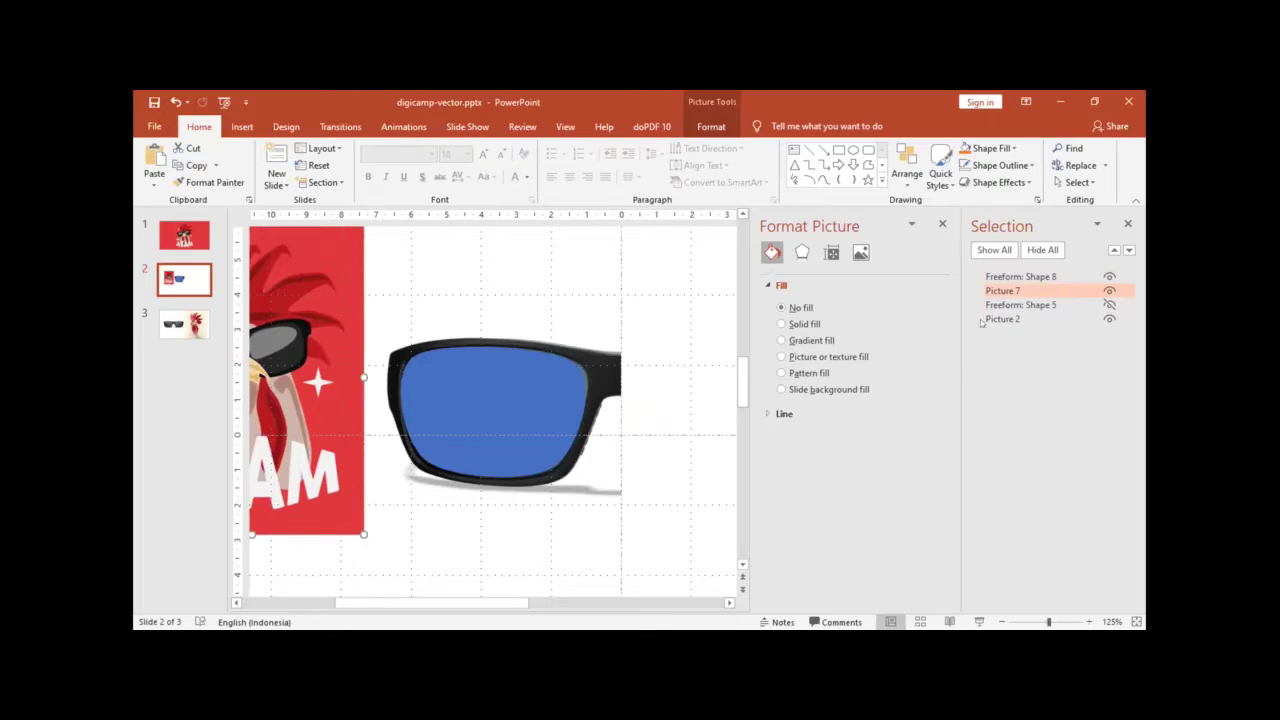
pyautogui.click(497, 418)
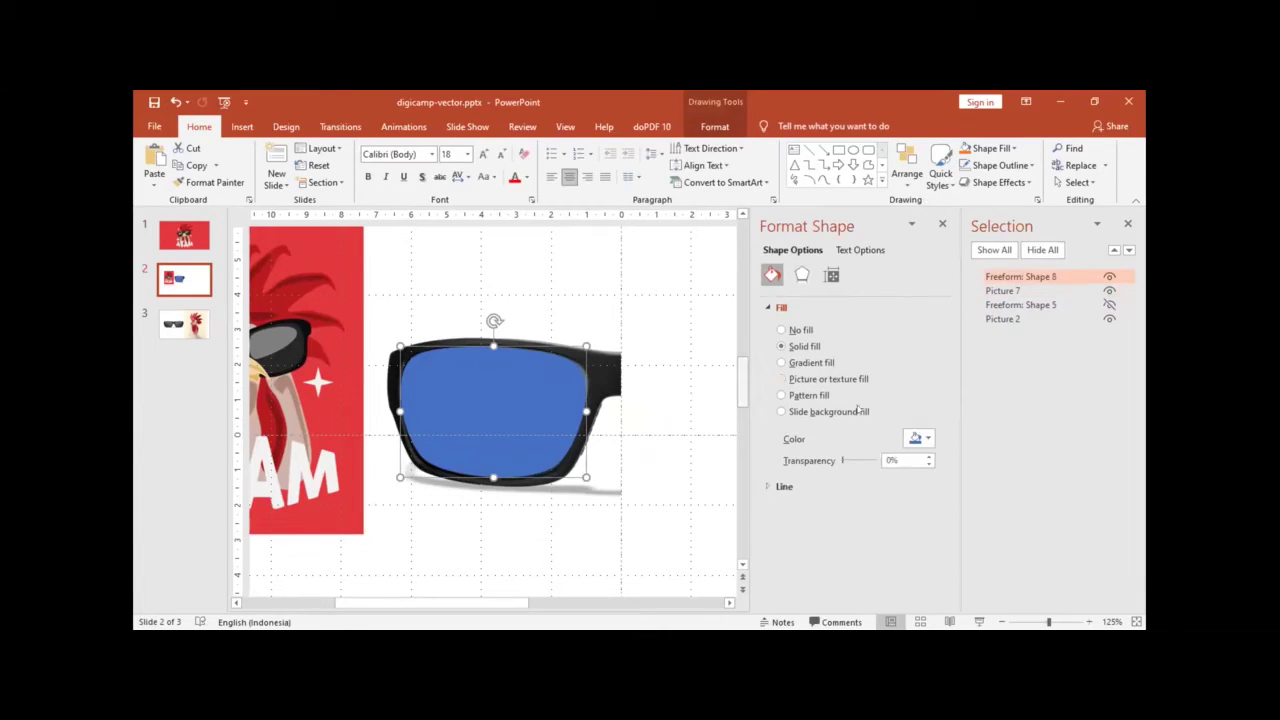
# Step: Fill the lens shape, Freeform: Shape 8, dark using the Eyedropper on the rooster's sunglasses
pyautogui.click(928, 440)
pyautogui.click(942, 612)
pyautogui.click(308, 340)
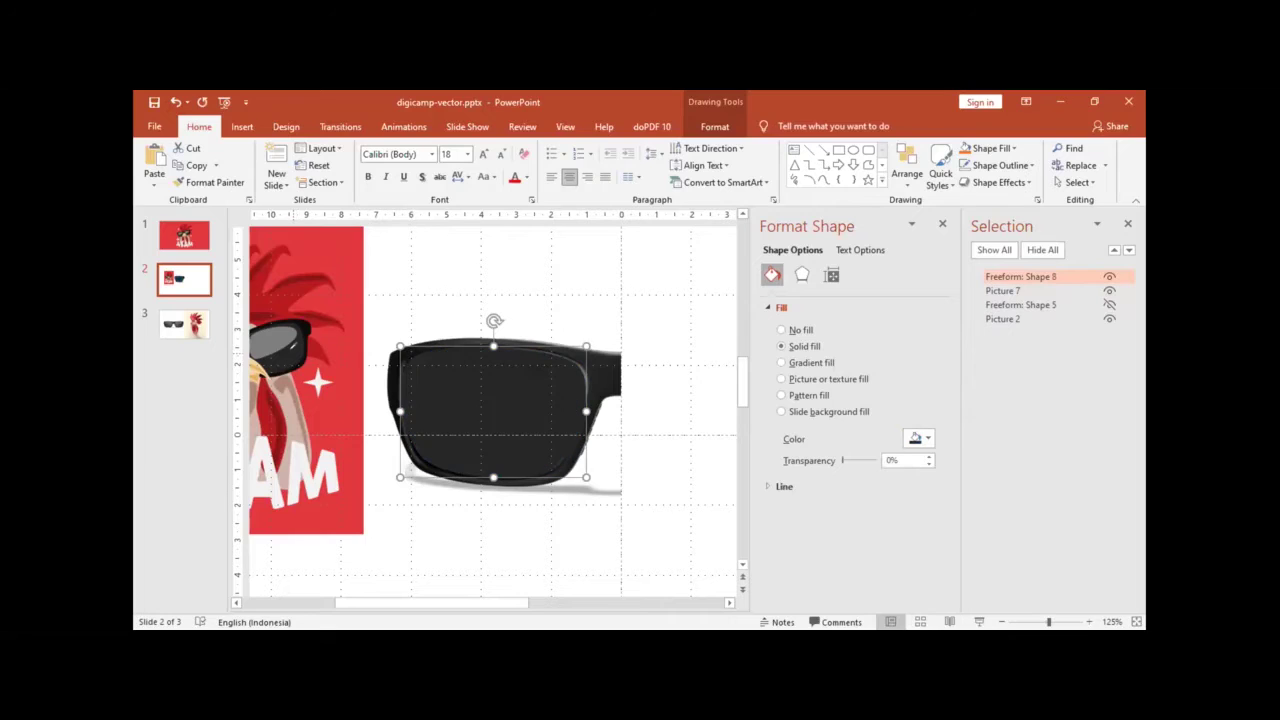
# Step: Unhide Freeform: Shape 5 and move it above Picture 7 in the Selection pane
pyautogui.click(1108, 306)
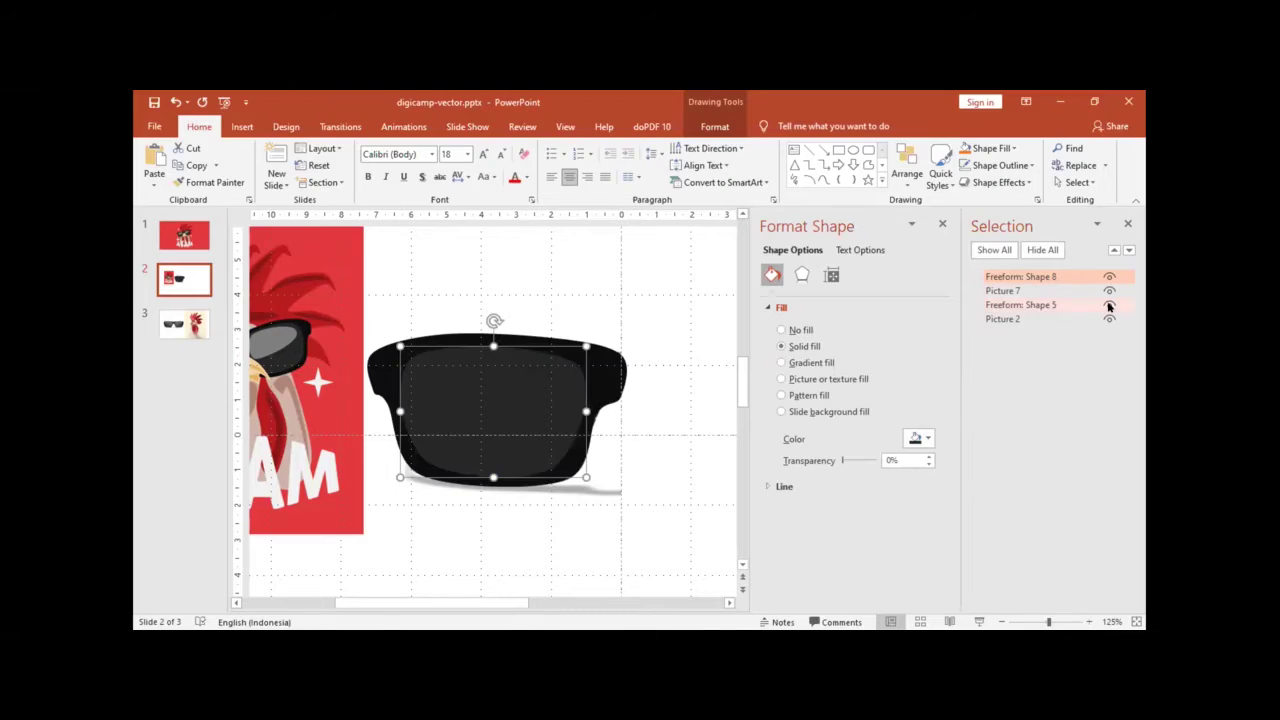
pyautogui.click(1030, 306)
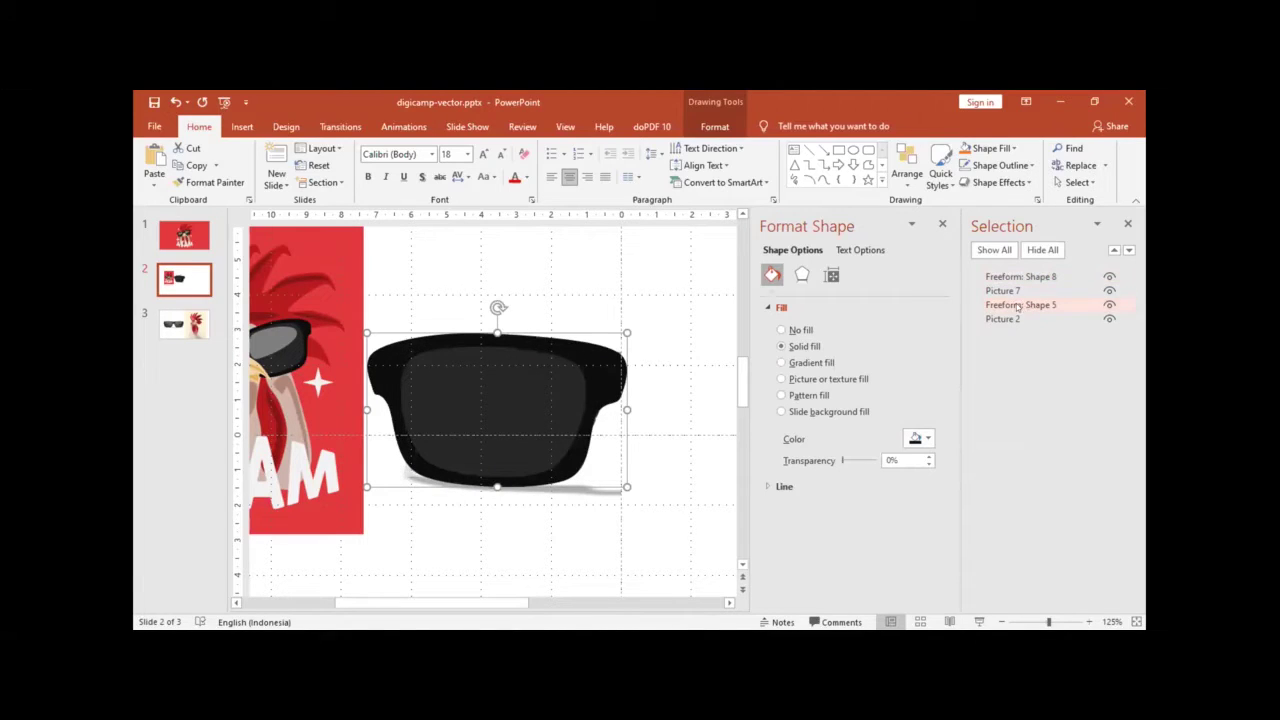
pyautogui.moveTo(1020, 305); pyautogui.dragTo(1018, 288)
pyautogui.click(1020, 276)
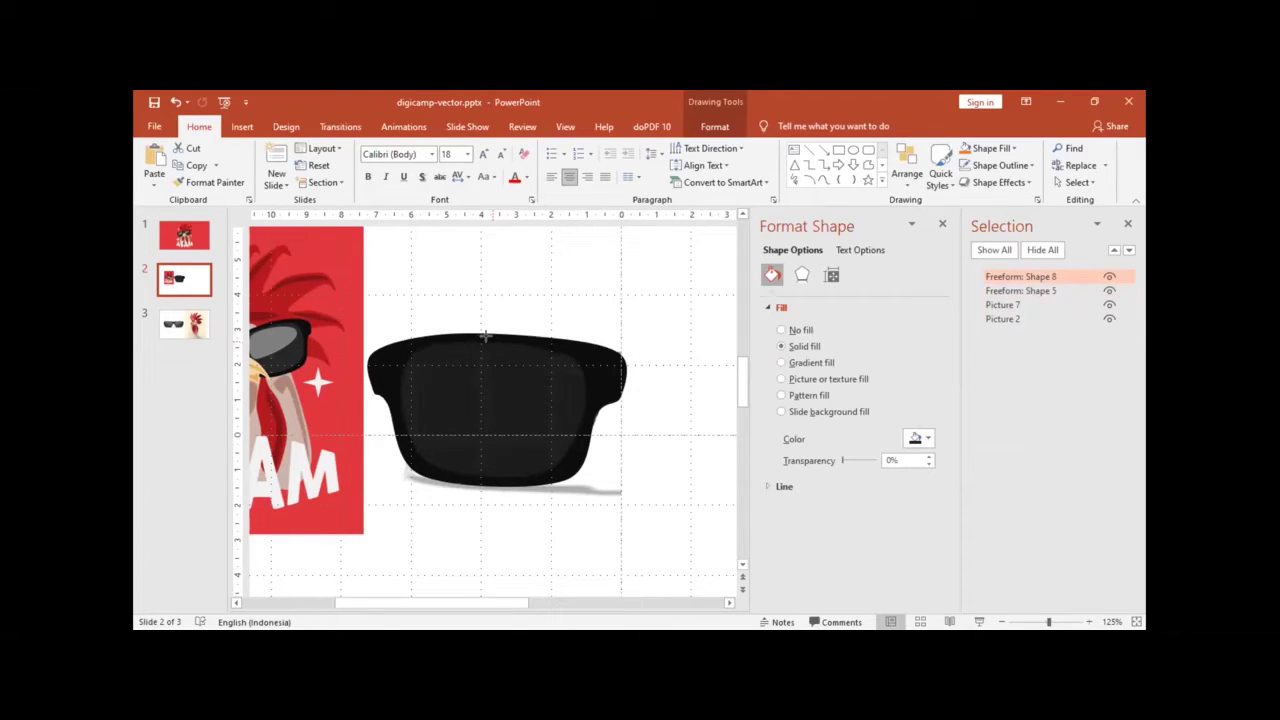
pyautogui.click(488, 337)
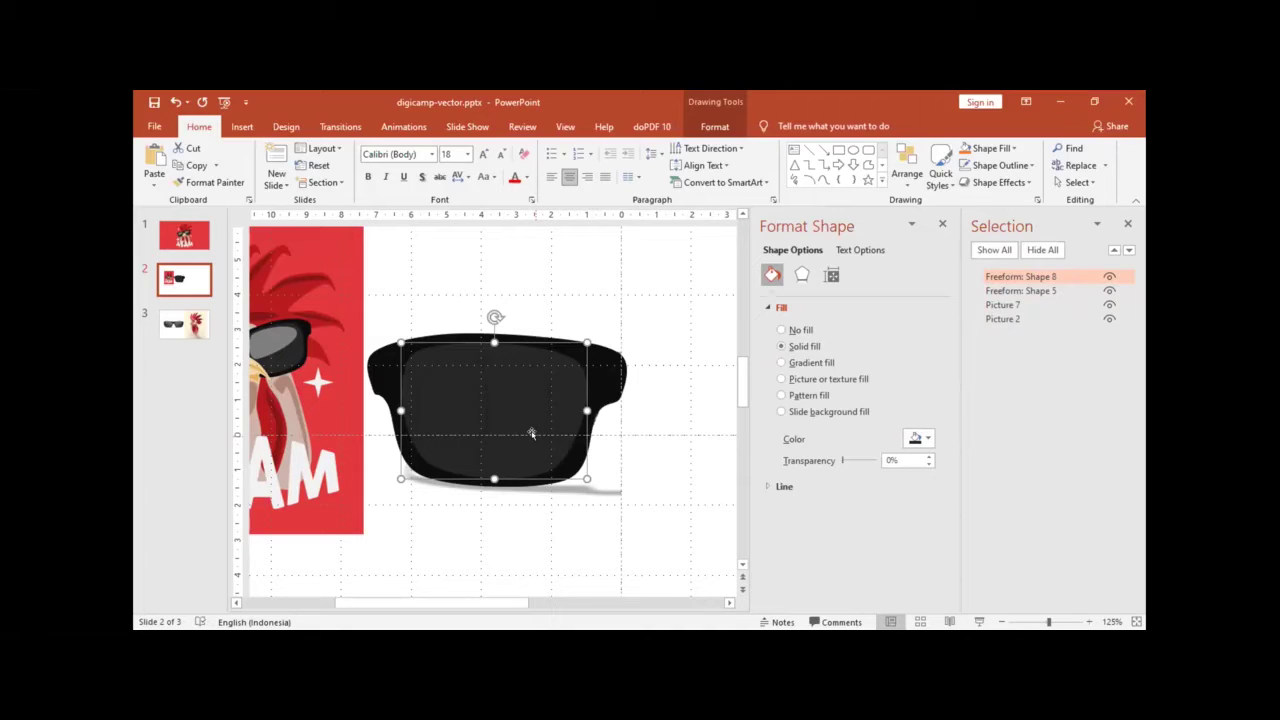
pyautogui.click(316, 349)
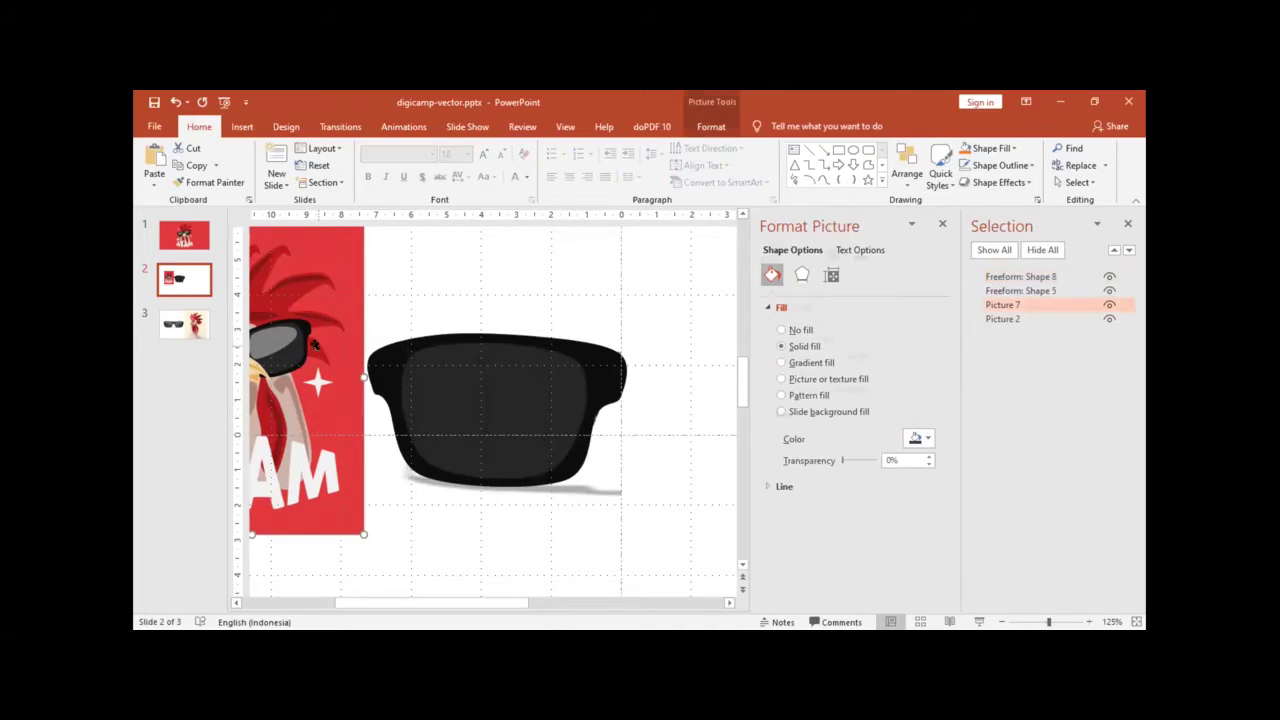
# Step: Draw a freeform highlight shape over the left lens
pyautogui.click(243, 124)
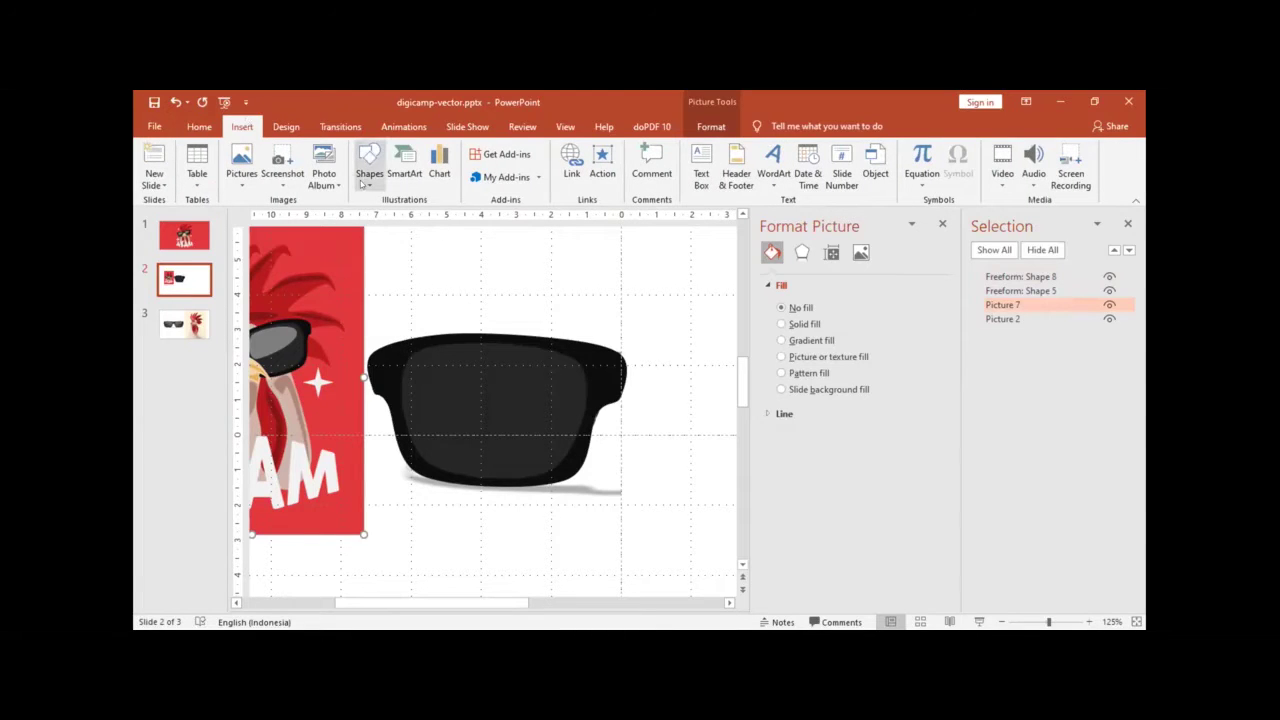
pyautogui.click(366, 180)
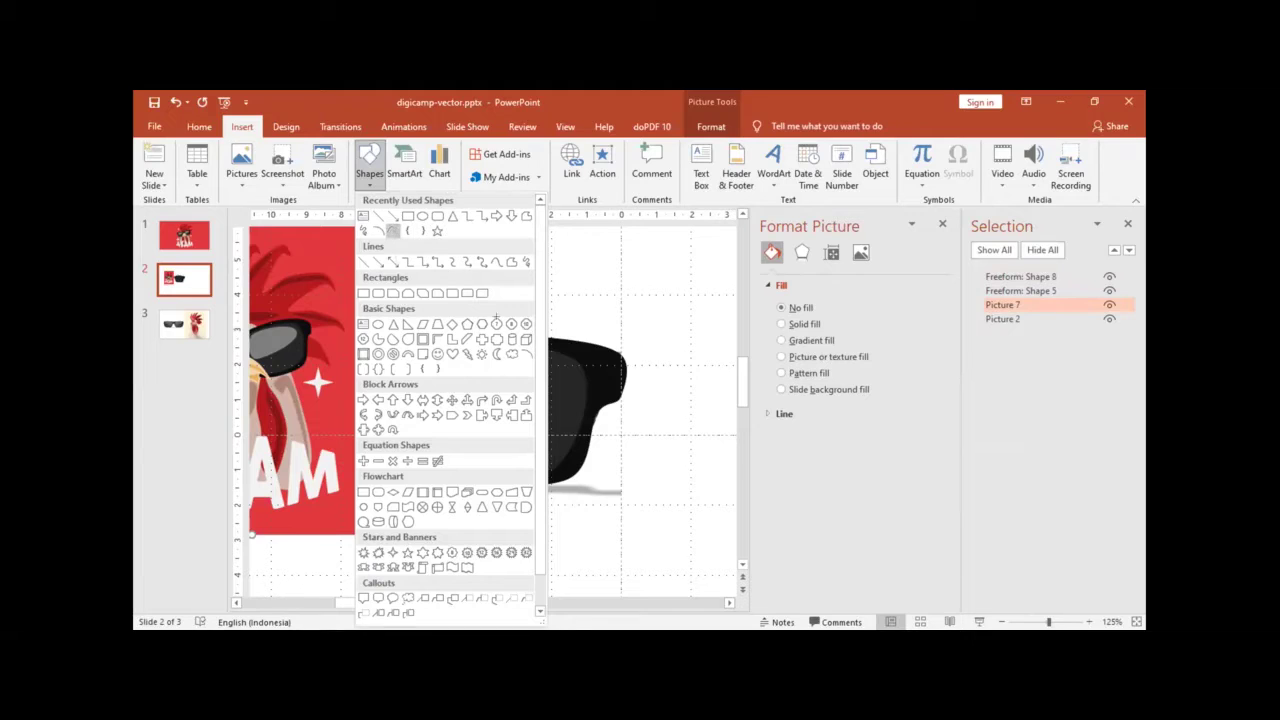
pyautogui.click(393, 230)
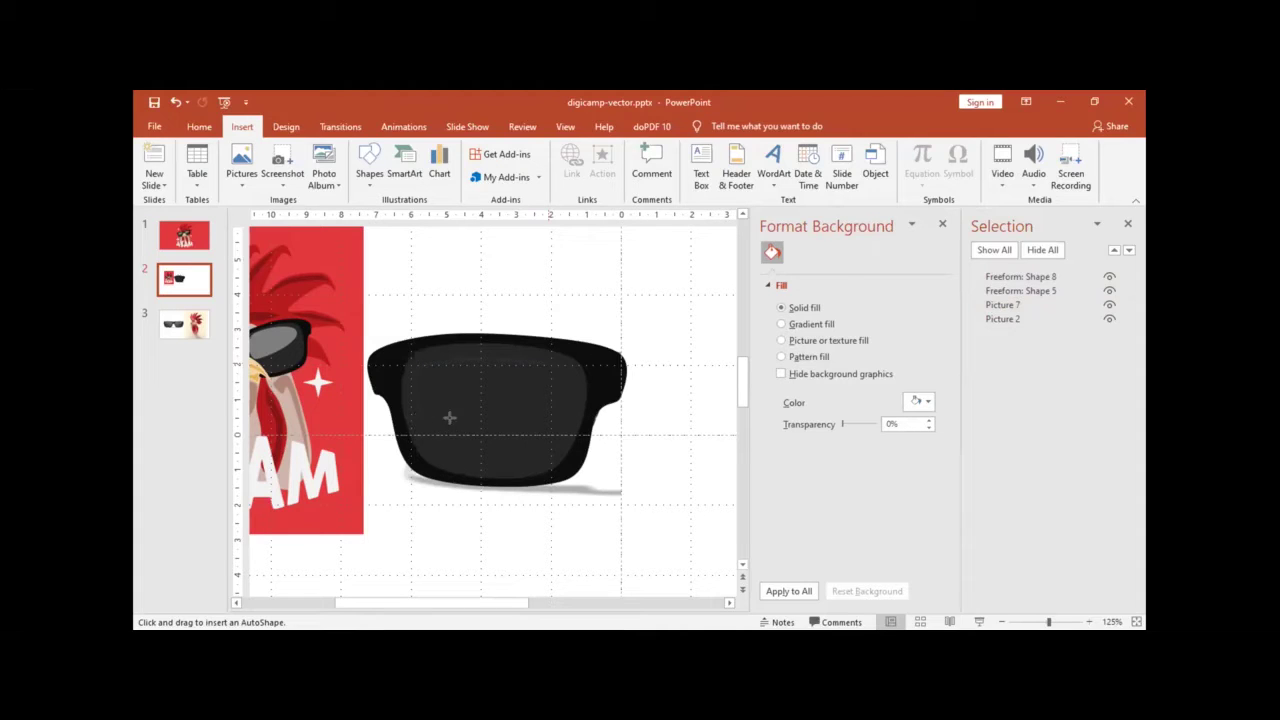
pyautogui.moveTo(450, 418); pyautogui.dragTo(543, 360)
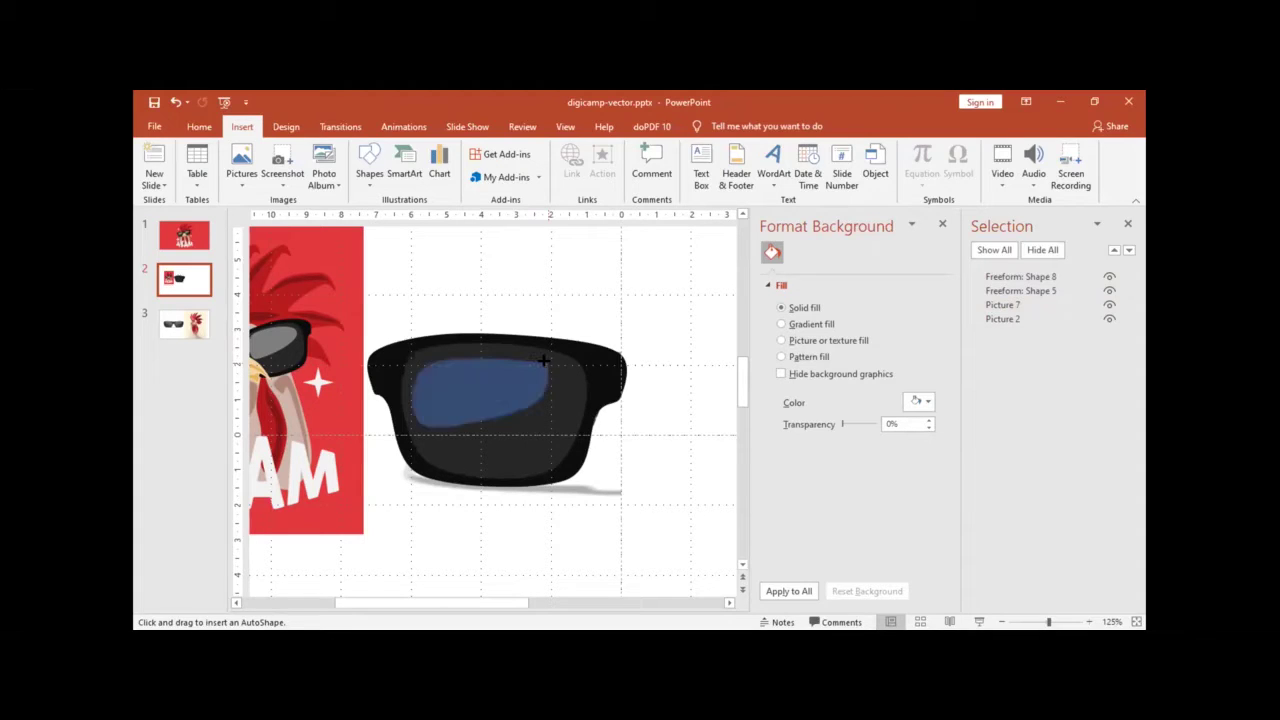
pyautogui.doubleClick(543, 360)
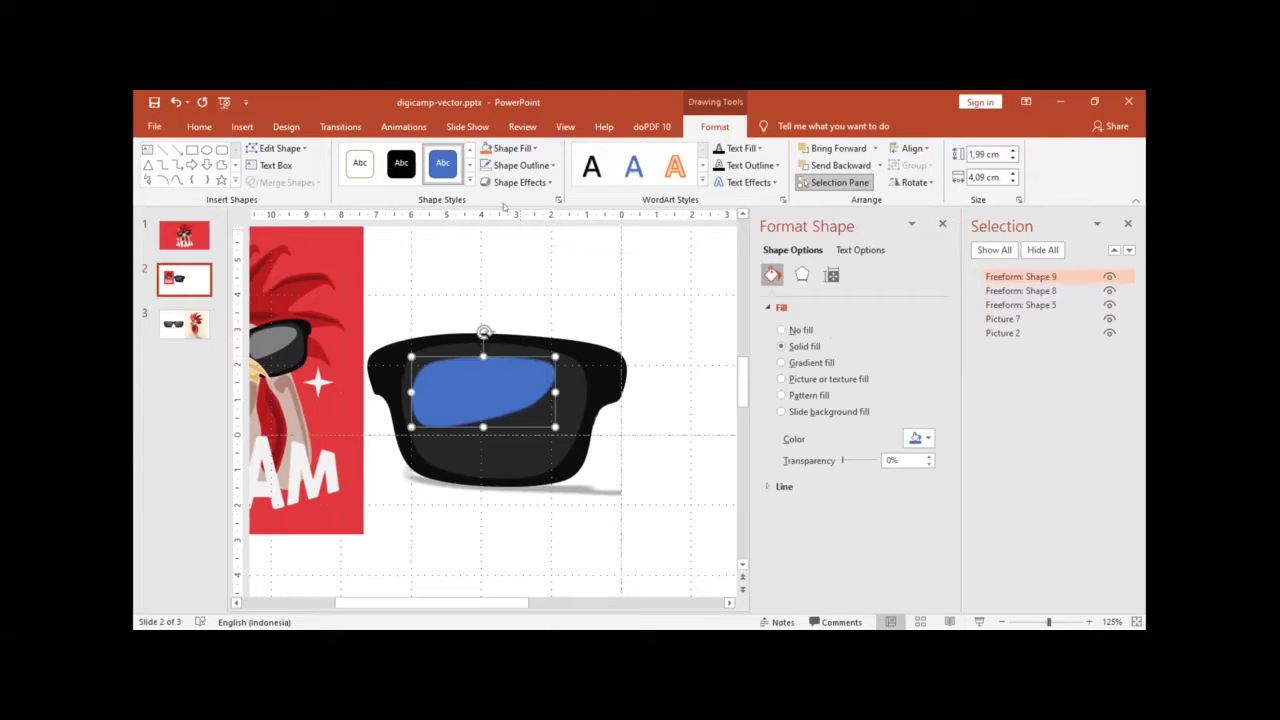
# Step: Fill the highlight light grey sampled from the rooster's lens and raise its top edge slightly
pyautogui.click(918, 438)
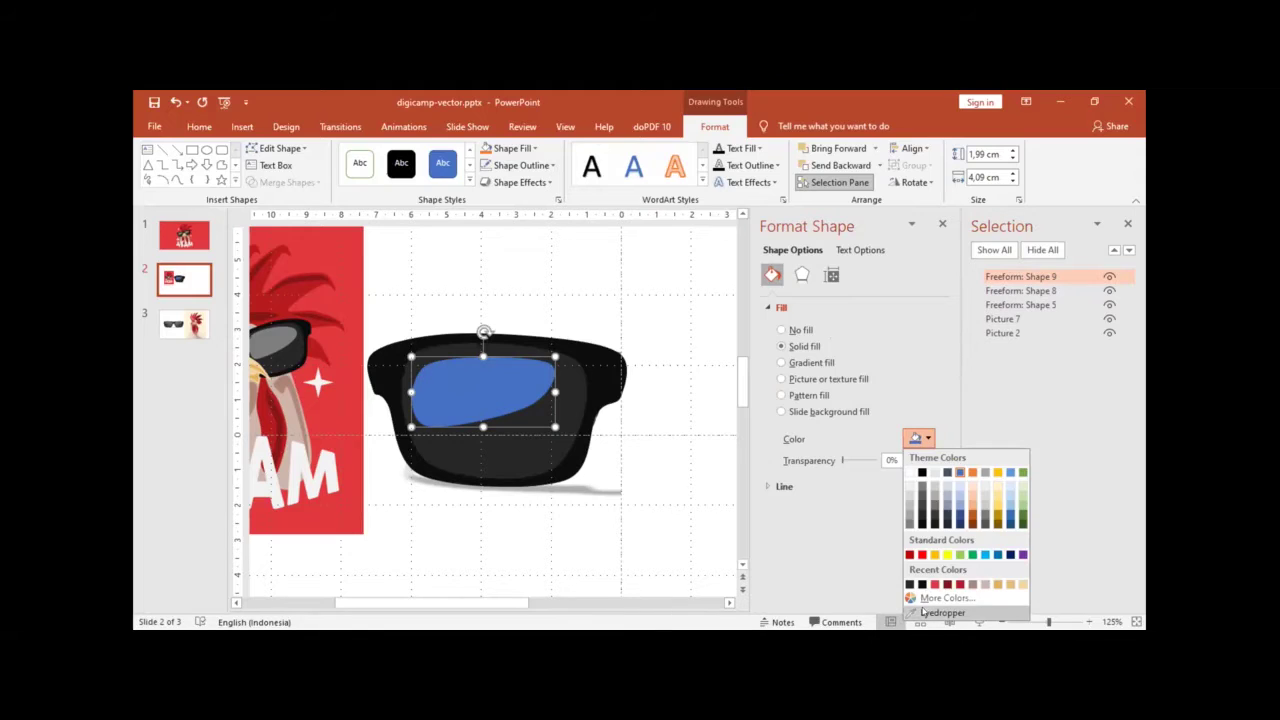
pyautogui.click(928, 612)
pyautogui.click(290, 328)
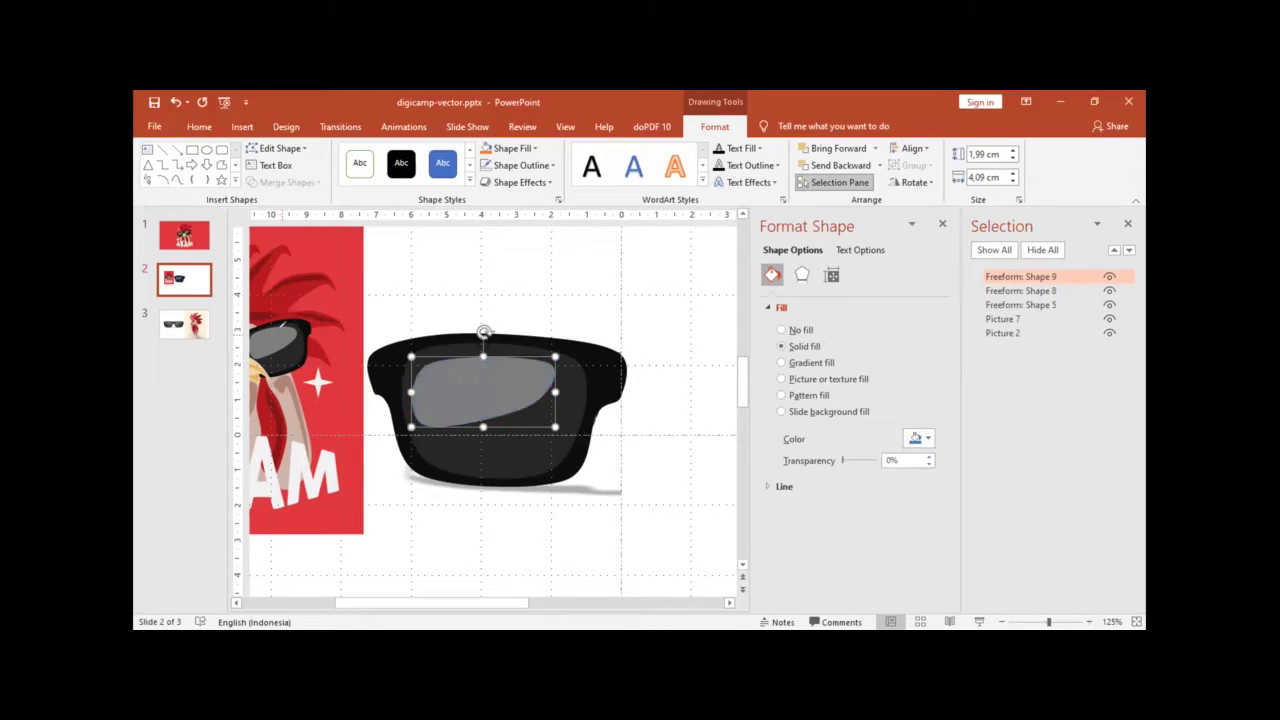
pyautogui.moveTo(483, 356); pyautogui.dragTo(483, 352)
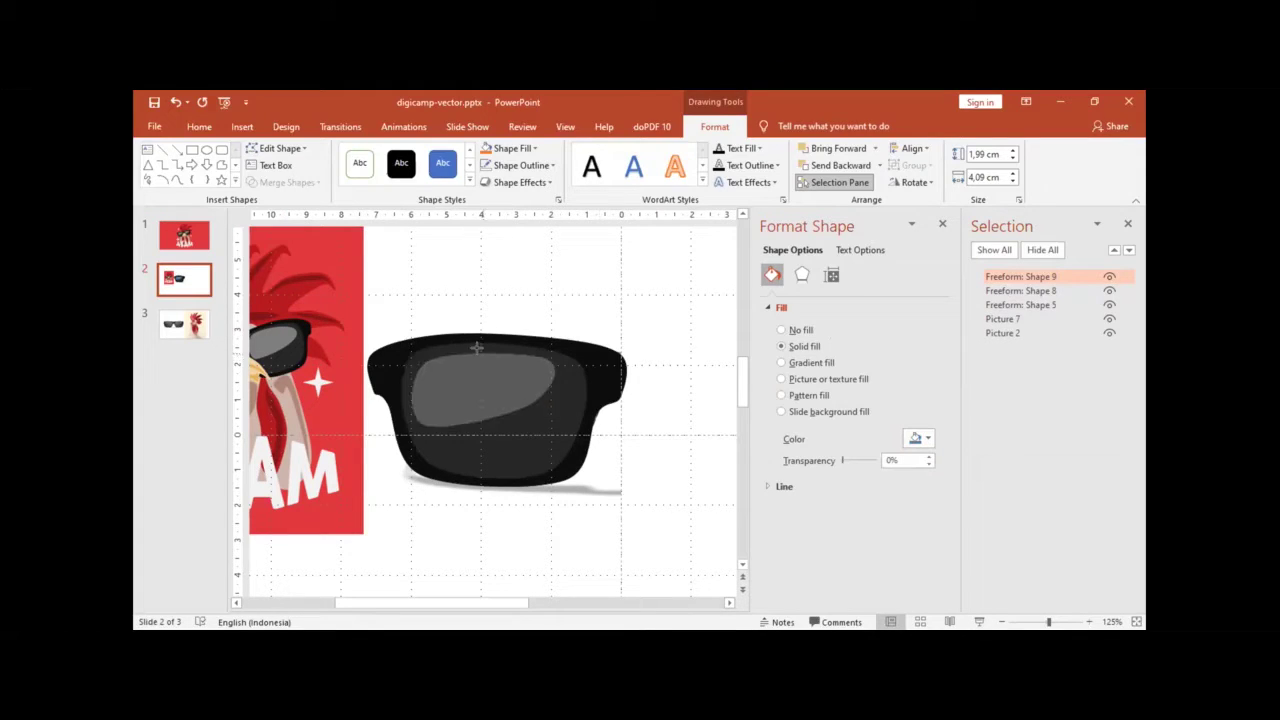
pyautogui.click(686, 320)
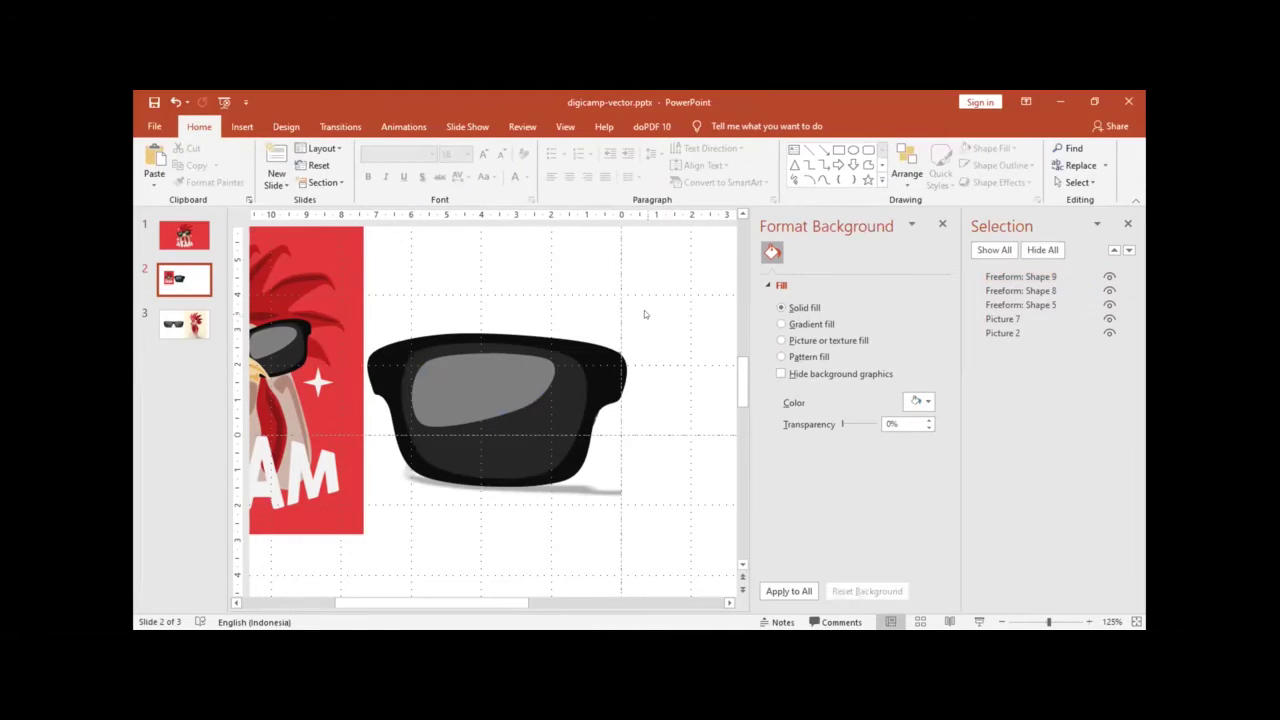
pyautogui.keyDown('ctrl'); pyautogui.scroll(-5, 644, 313); pyautogui.keyUp('ctrl')
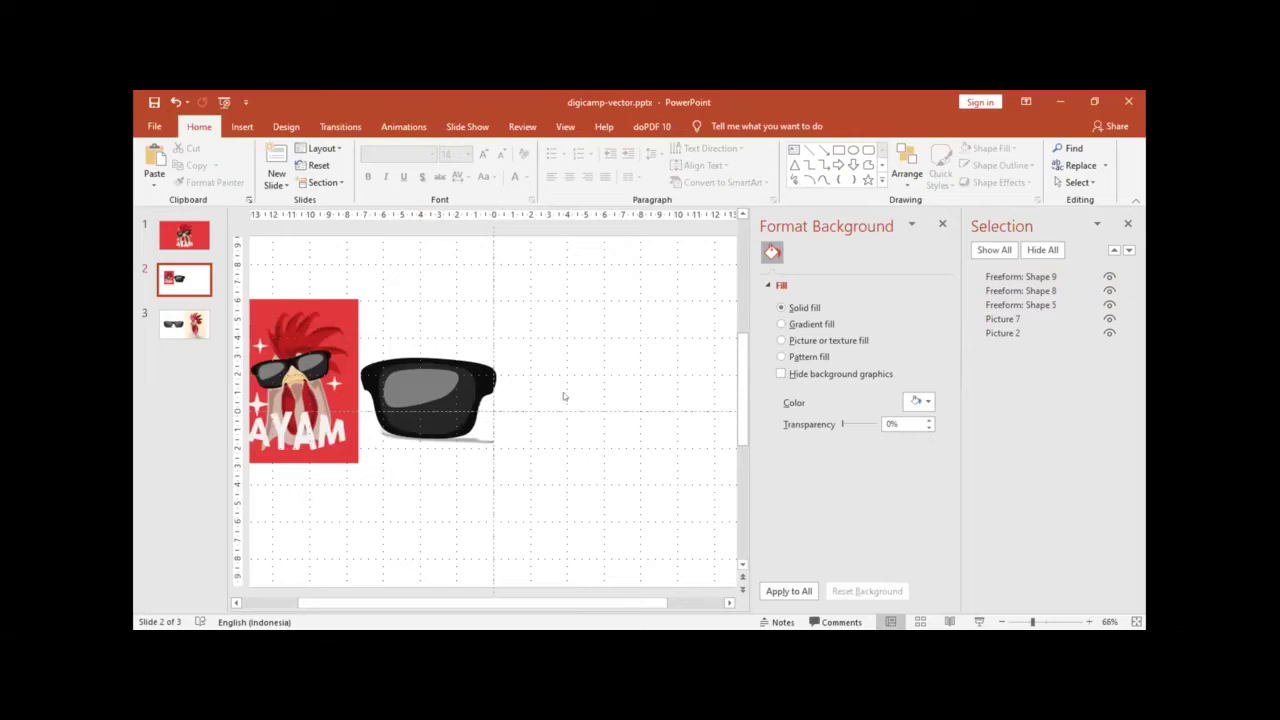
# Step: Delete the sunglasses photo from slide 2
pyautogui.click(481, 424)
pyautogui.moveTo(481, 424); pyautogui.dragTo(607, 408)
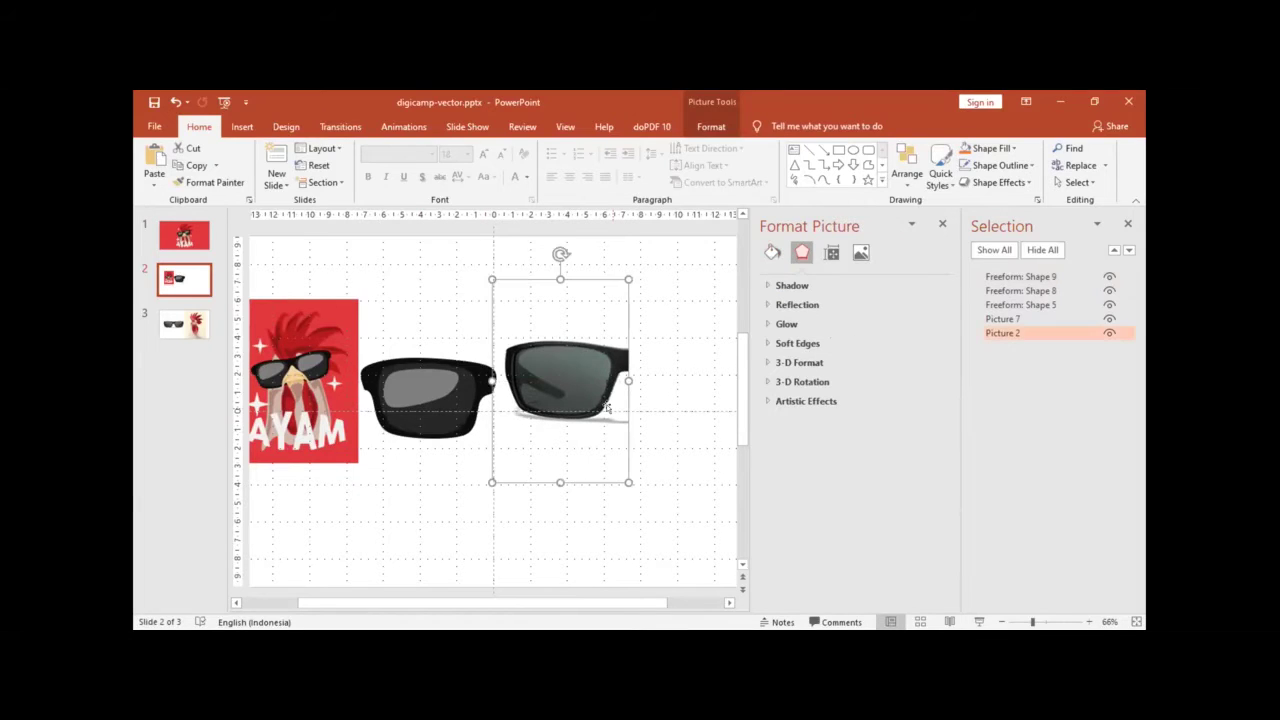
pyautogui.press('Delete')
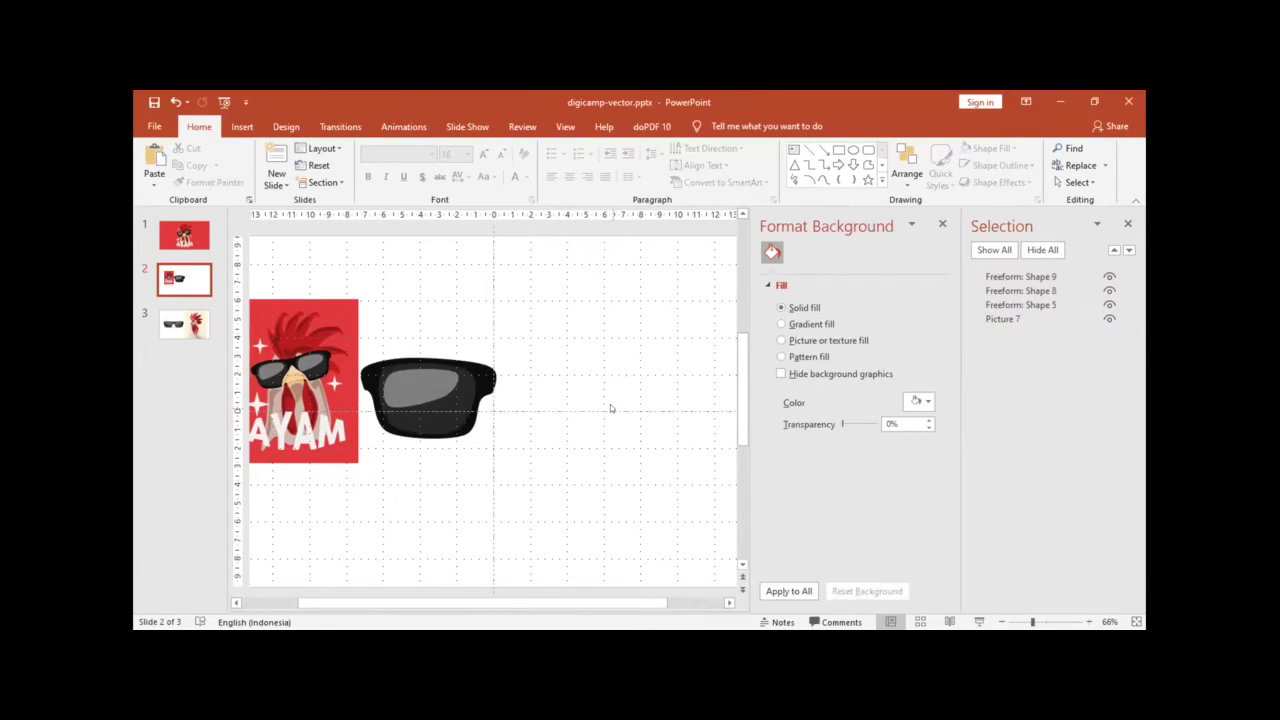
# Step: Group Freeform Shapes 5, 8 and 9 into a single Group 10
pyautogui.click(450, 395)
pyautogui.scroll(4, 450, 395)
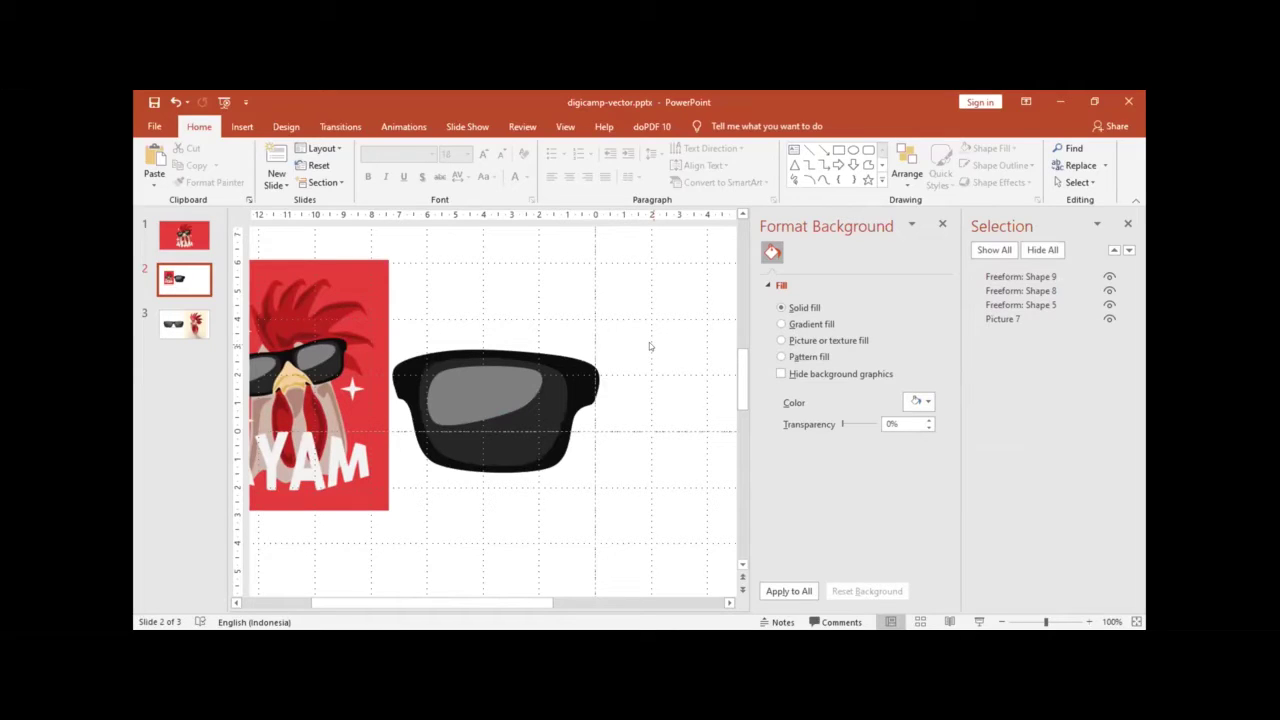
pyautogui.click(494, 380)
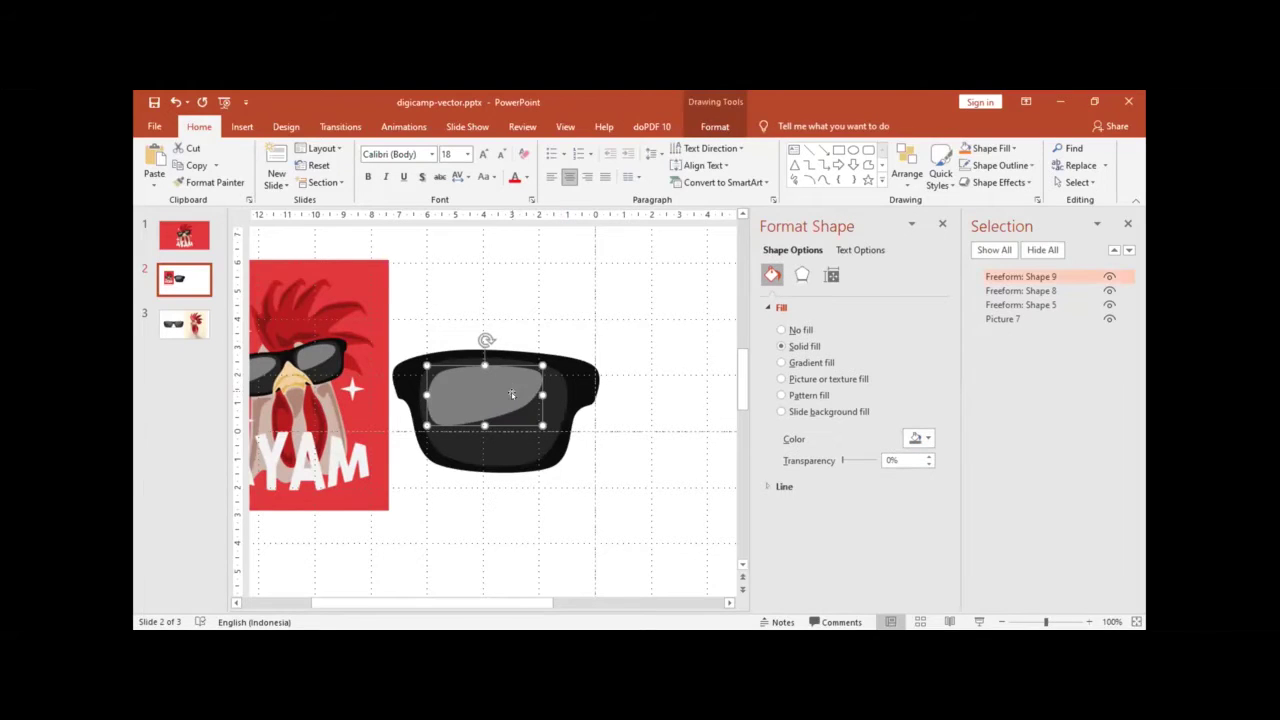
pyautogui.keyDown('shift'); pyautogui.click(519, 445); pyautogui.keyUp('shift')
pyautogui.keyDown('shift'); pyautogui.click(578, 387); pyautogui.keyUp('shift')
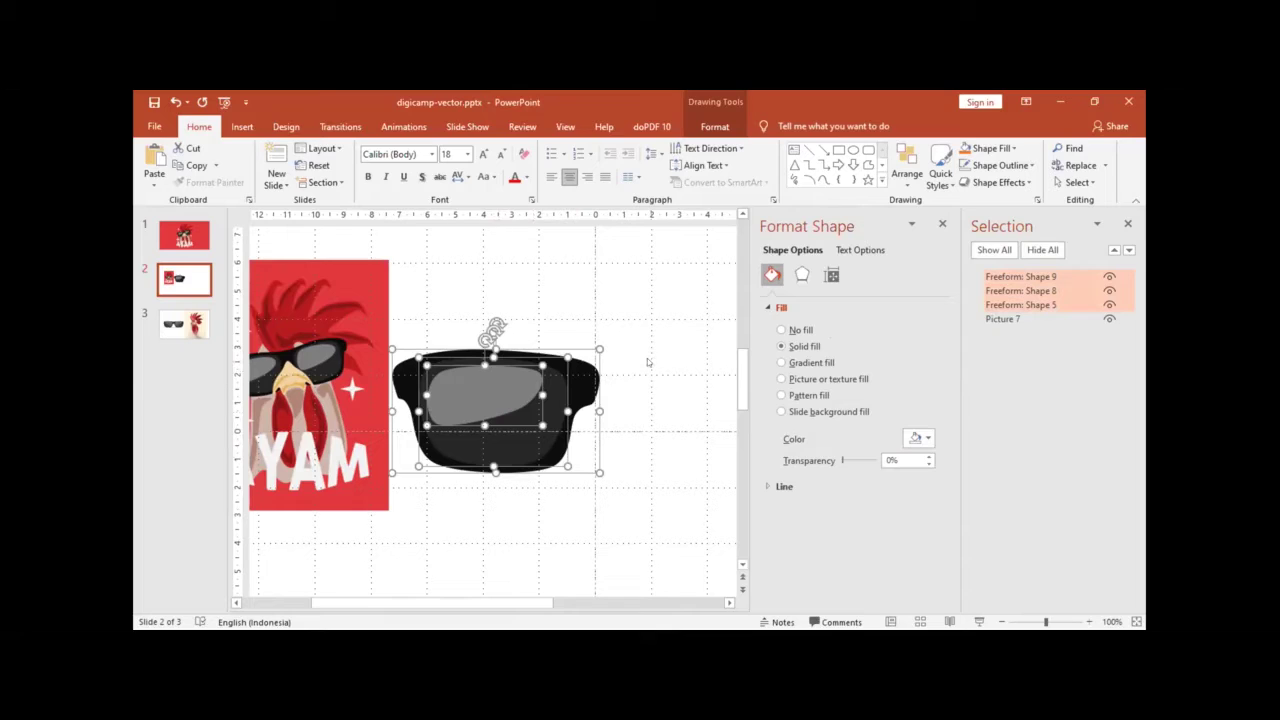
pyautogui.hotkey('ctrl', 'g')
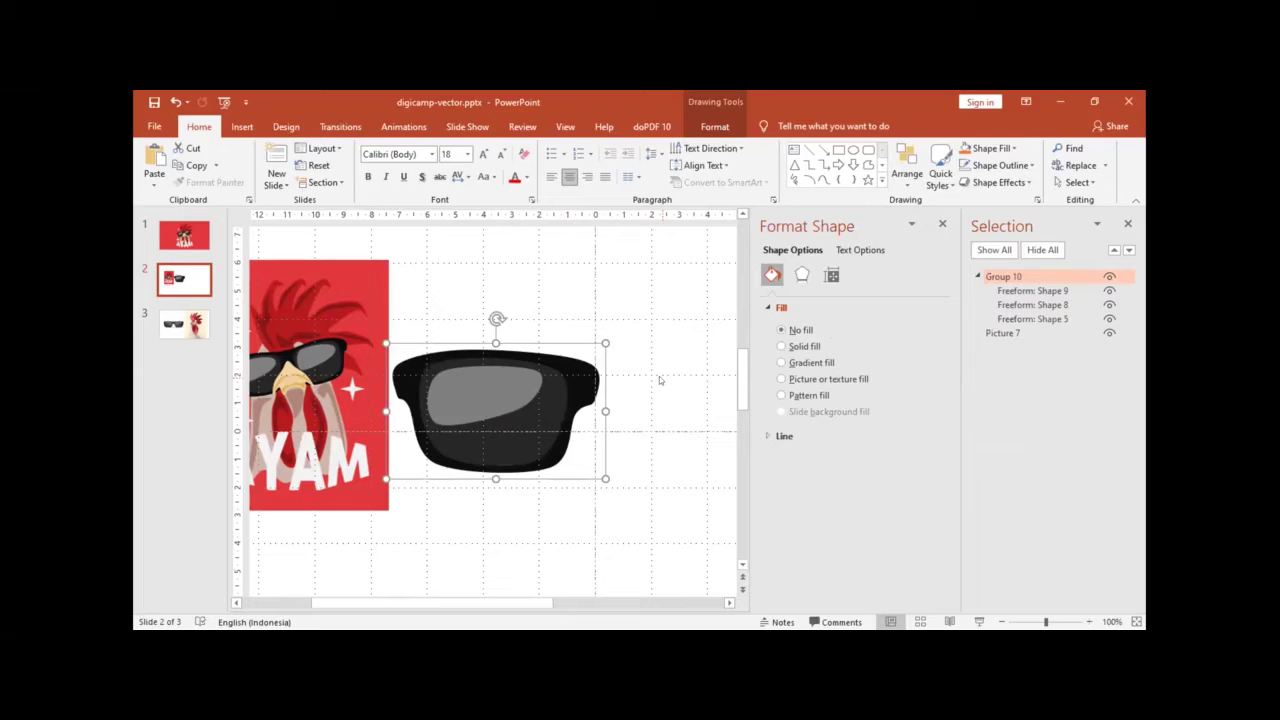
# Step: Duplicate Group 10 with Ctrl+D and drag the copy right so it overlaps the original
pyautogui.hotkey('ctrl', 'd')
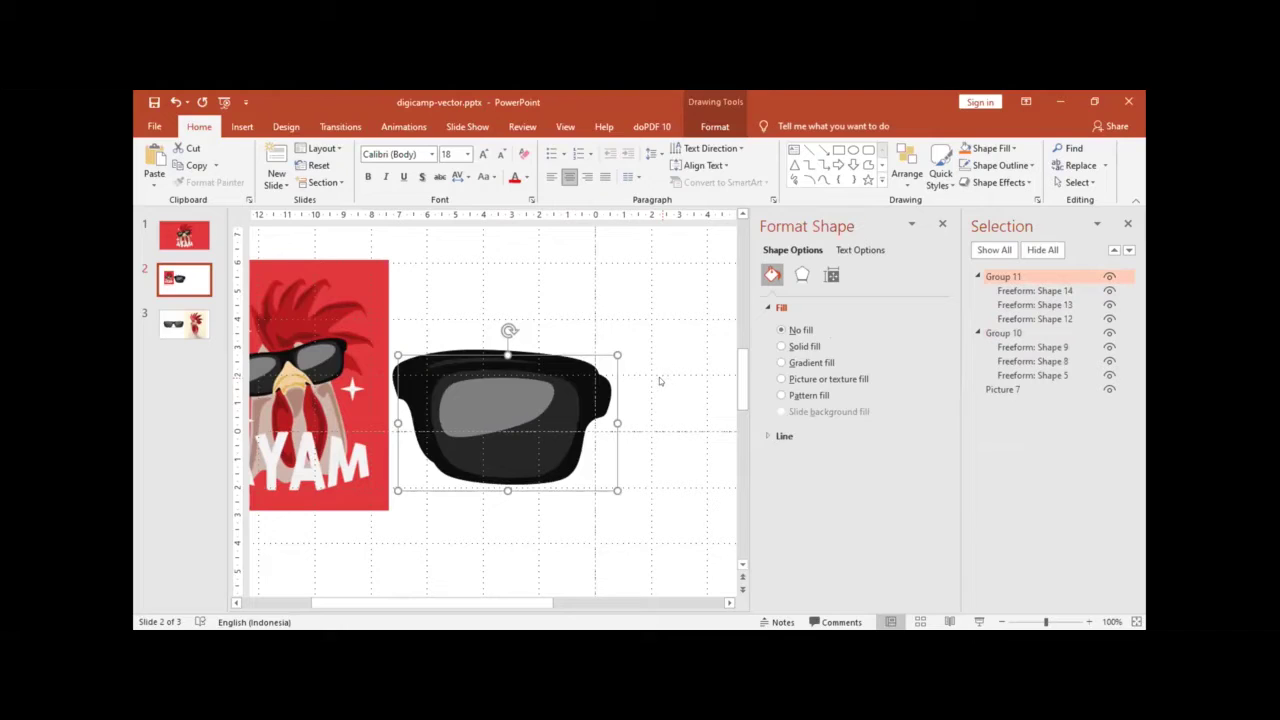
pyautogui.moveTo(532, 404); pyautogui.dragTo(663, 386)
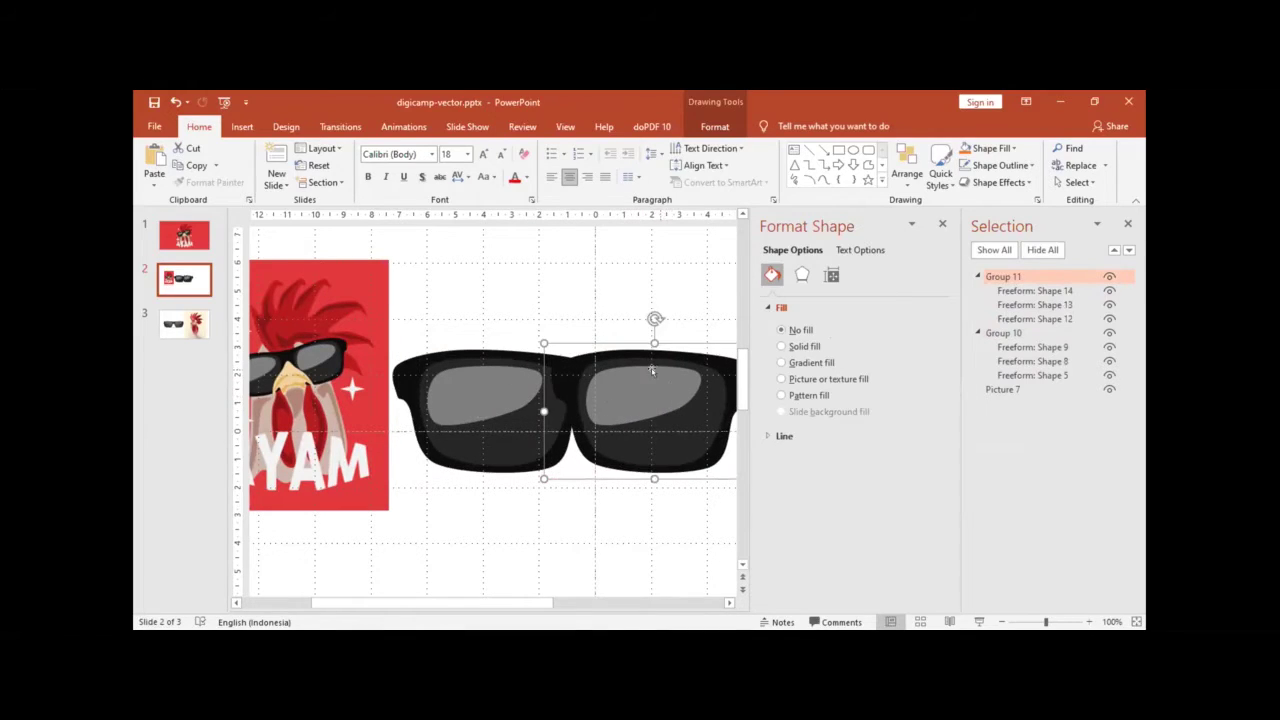
pyautogui.scroll(-2, 643, 374)
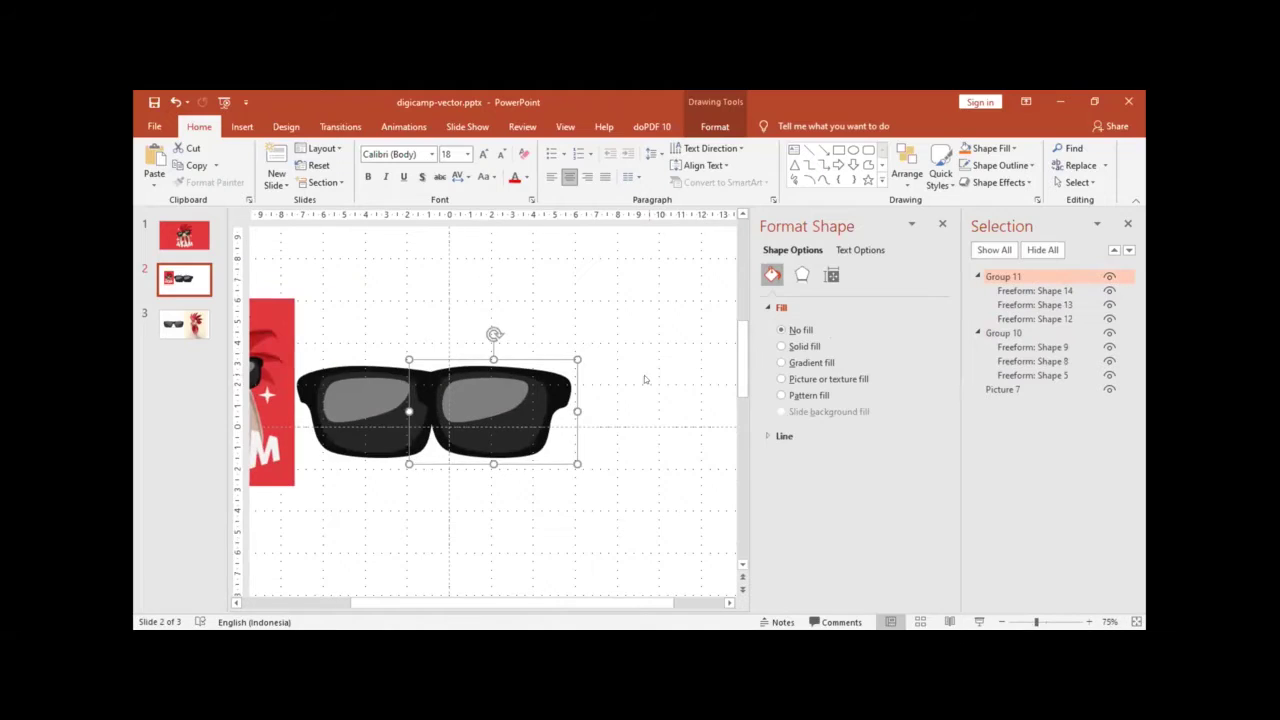
# Step: Flip the copied half horizontally and nudge it into place beside the original half
pyautogui.click(716, 128)
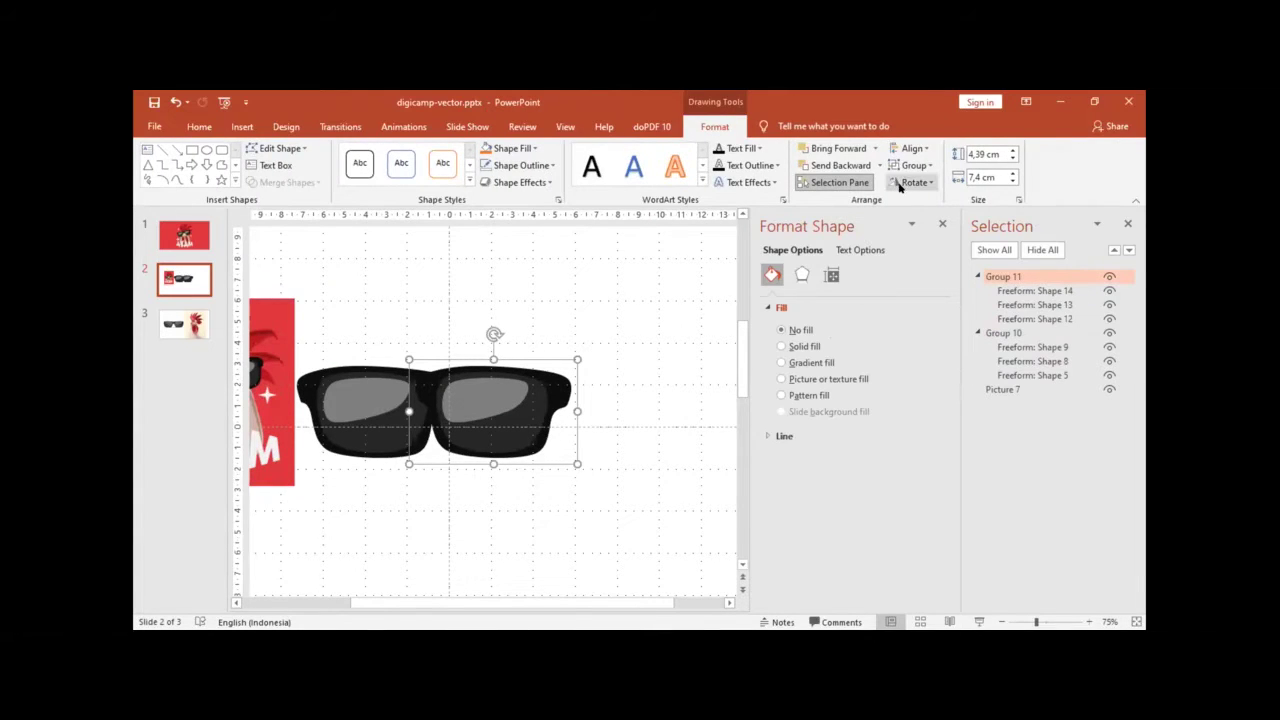
pyautogui.click(930, 184)
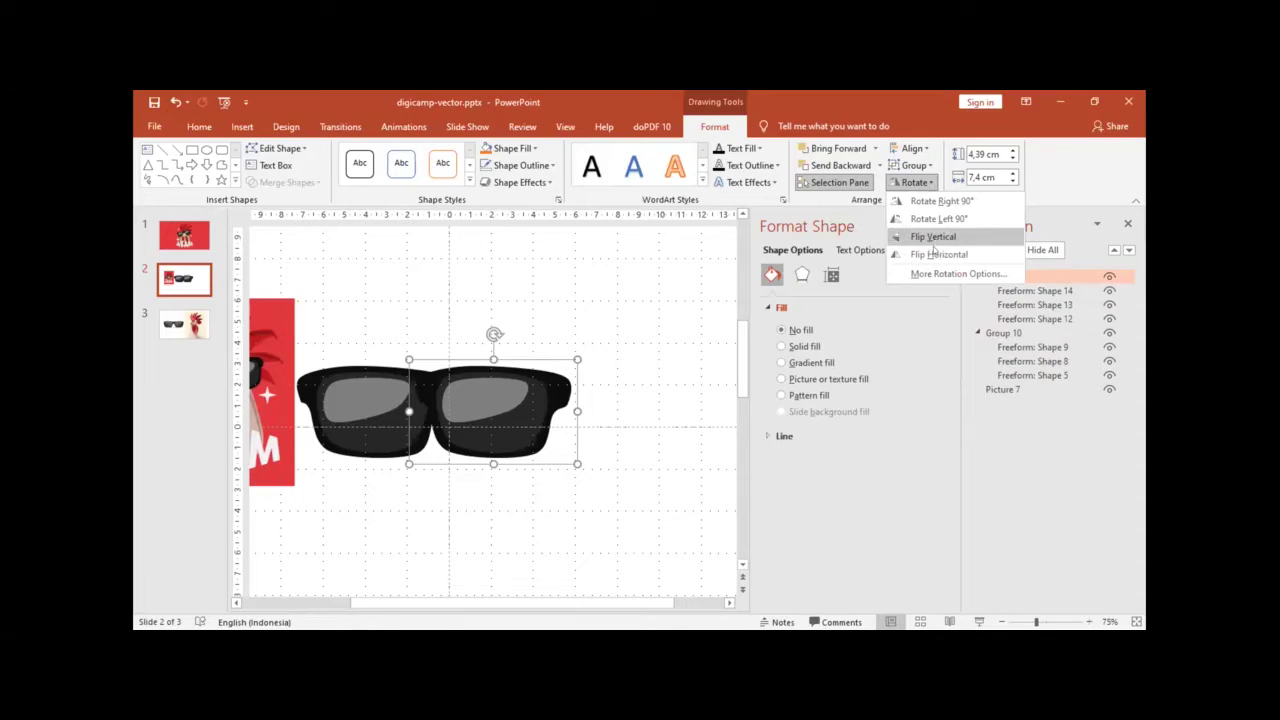
pyautogui.click(936, 256)
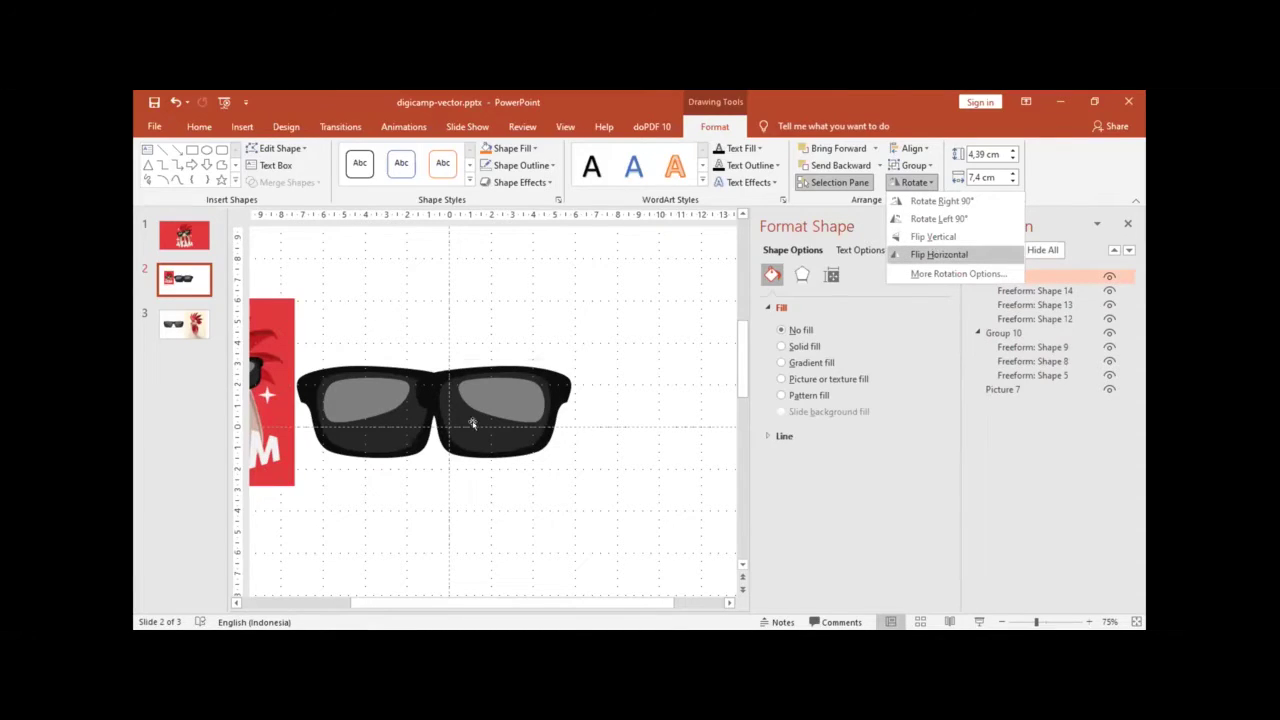
pyautogui.moveTo(462, 412); pyautogui.dragTo(482, 405)
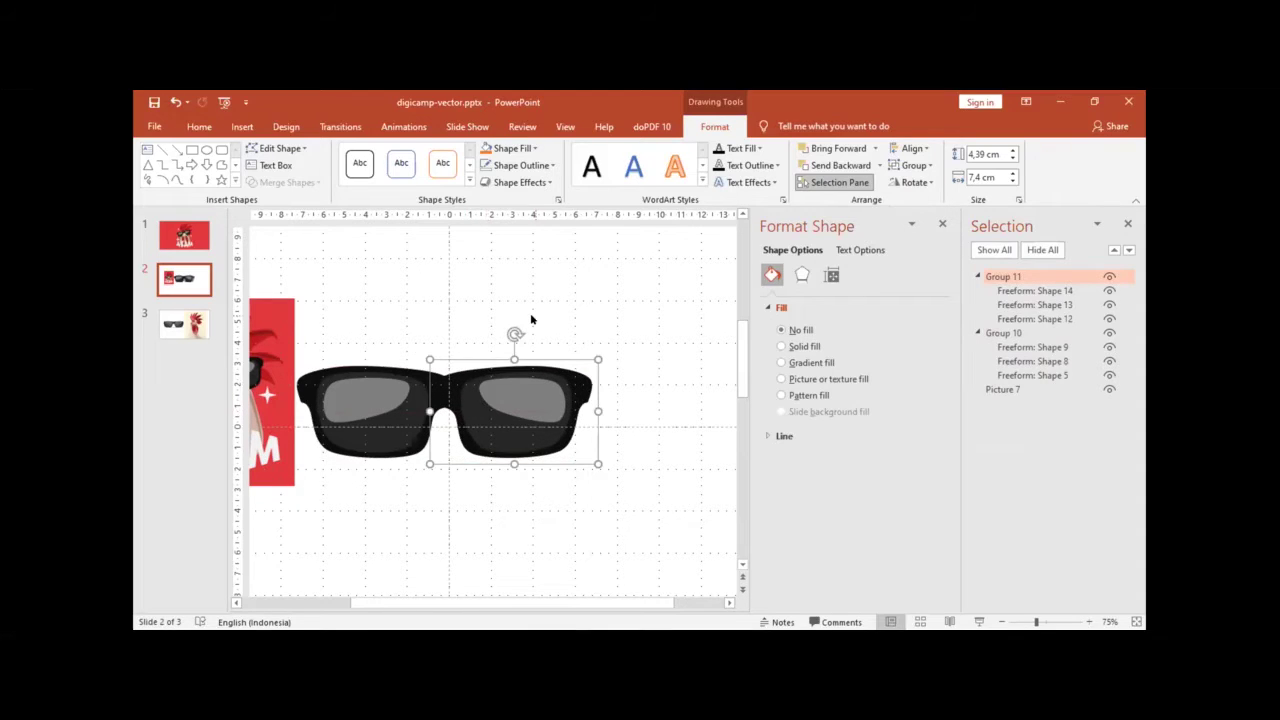
pyautogui.hotkey('ctrl', 'Left')
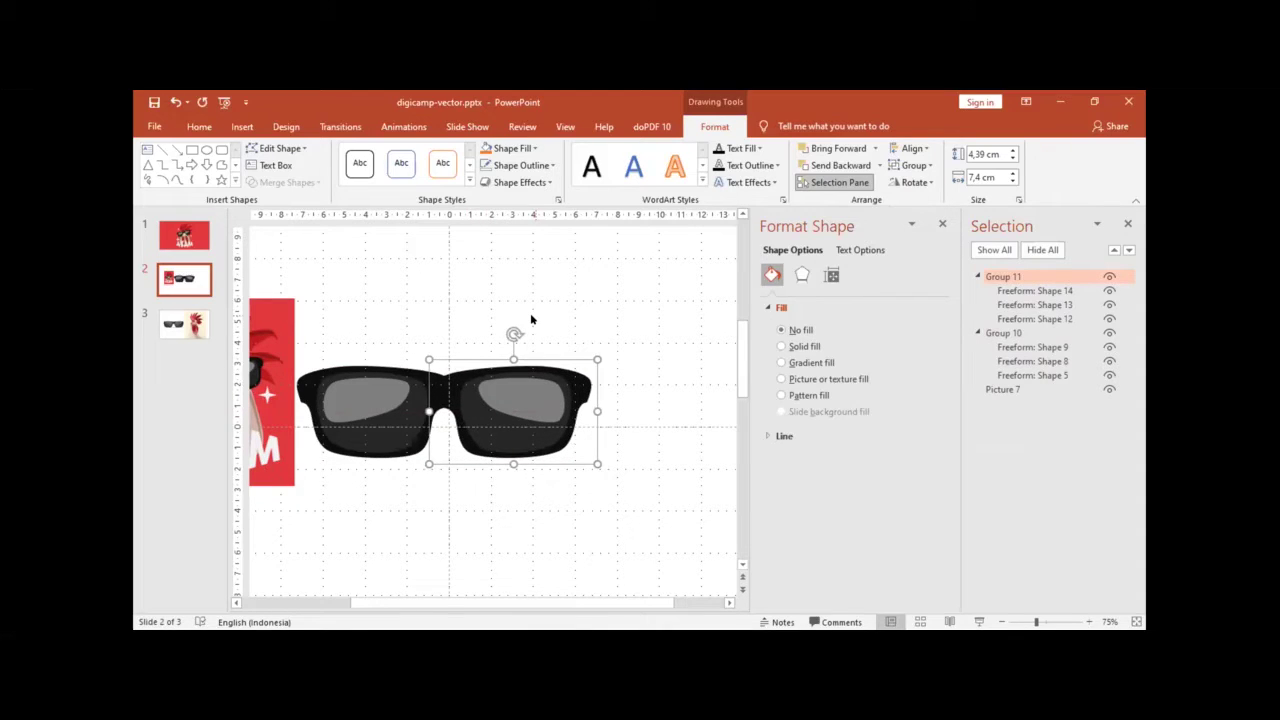
# Step: Nudge the right half into position, then select both sunglasses halves together
pyautogui.hotkey('ctrl', 'Left')
pyautogui.hotkey('ctrl', 'Left')
pyautogui.click(571, 311)
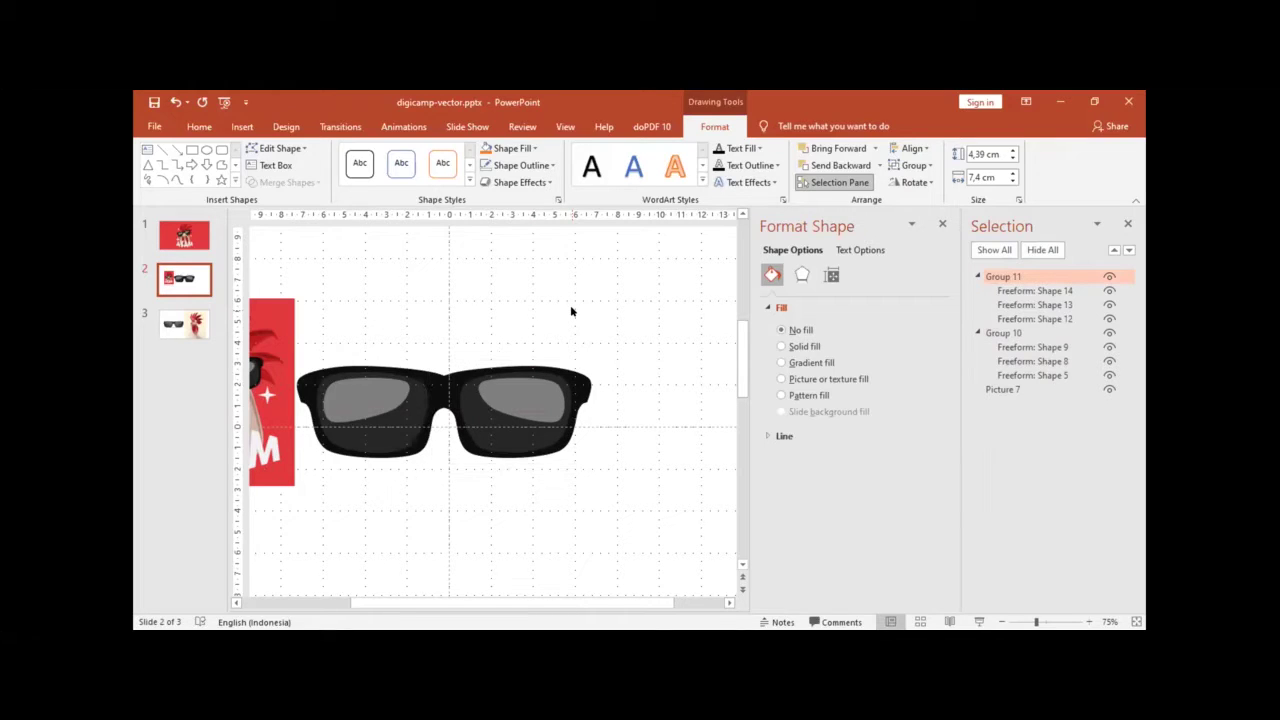
pyautogui.click(357, 380)
pyautogui.keyDown('ctrl'); pyautogui.scroll(-1, 614, 319); pyautogui.keyUp('ctrl')
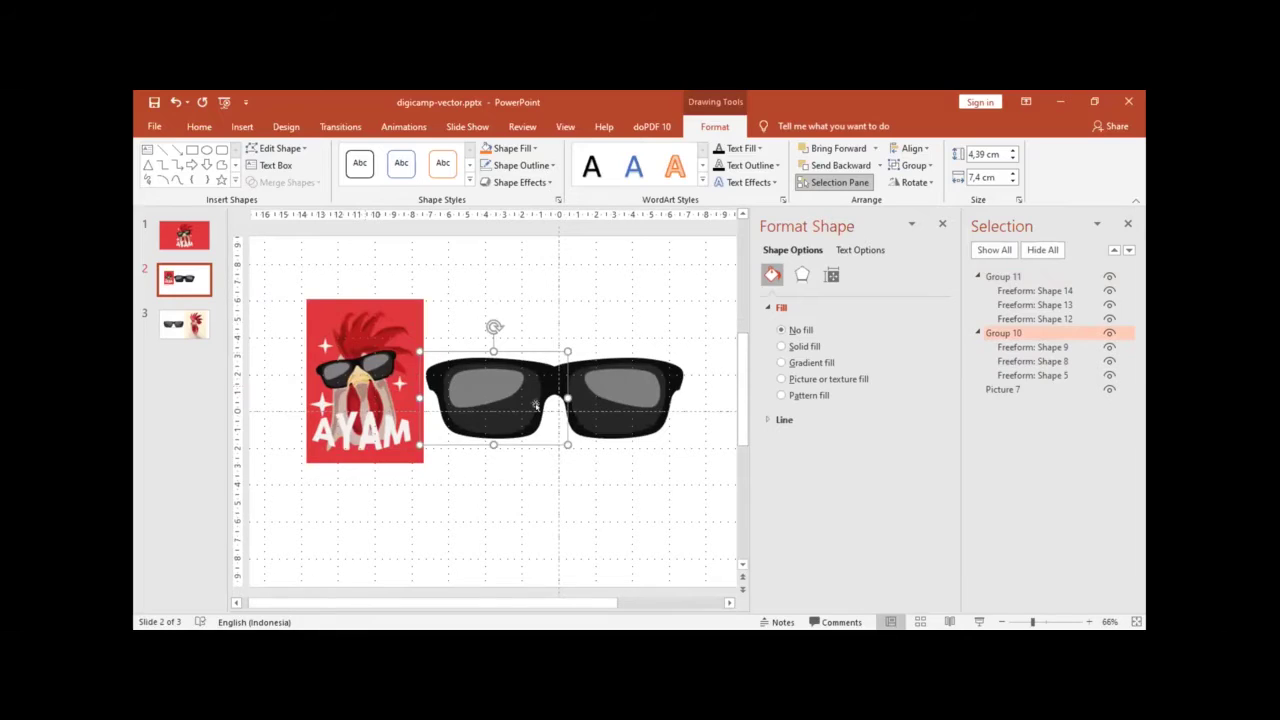
pyautogui.click(614, 319)
pyautogui.click(588, 384)
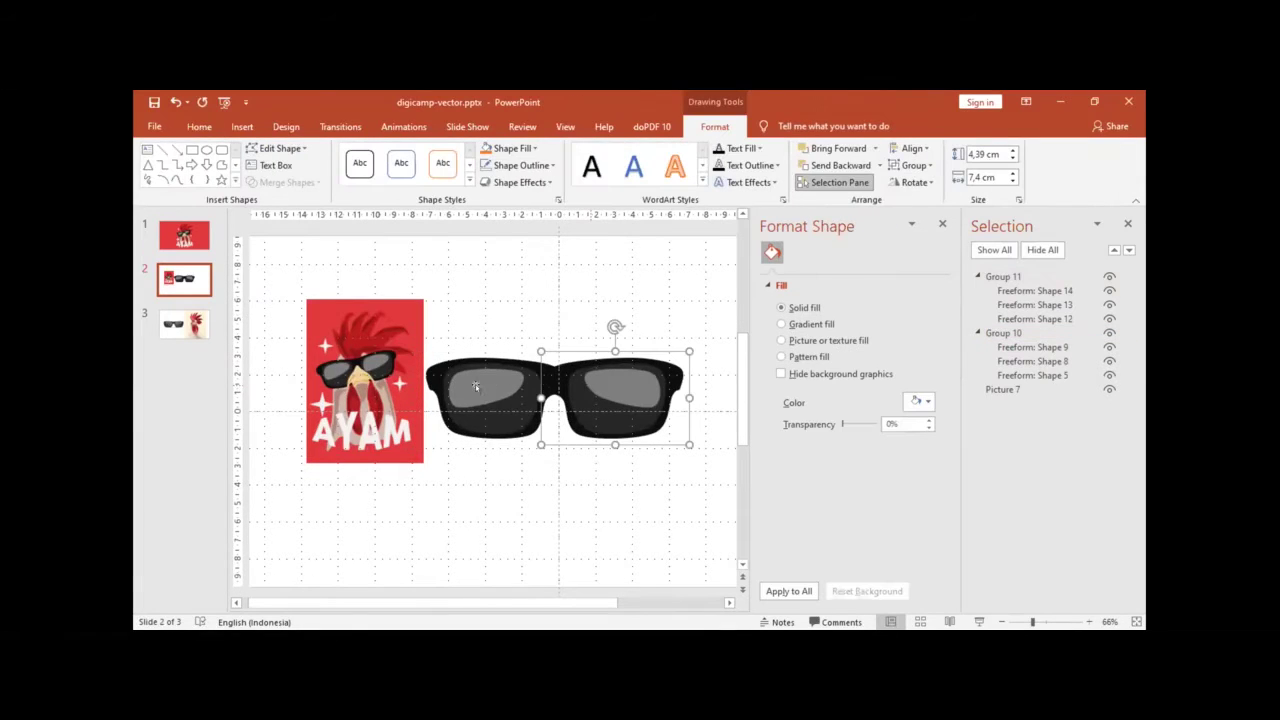
pyautogui.click(505, 384)
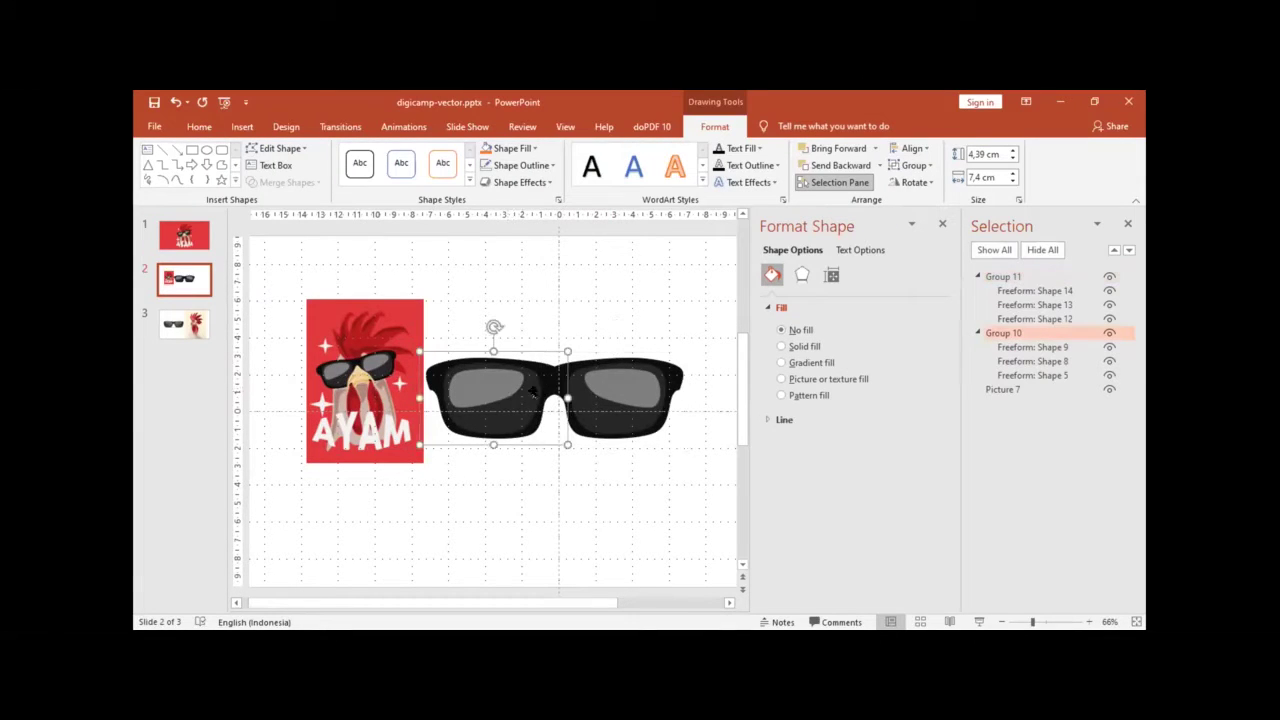
pyautogui.click(635, 384)
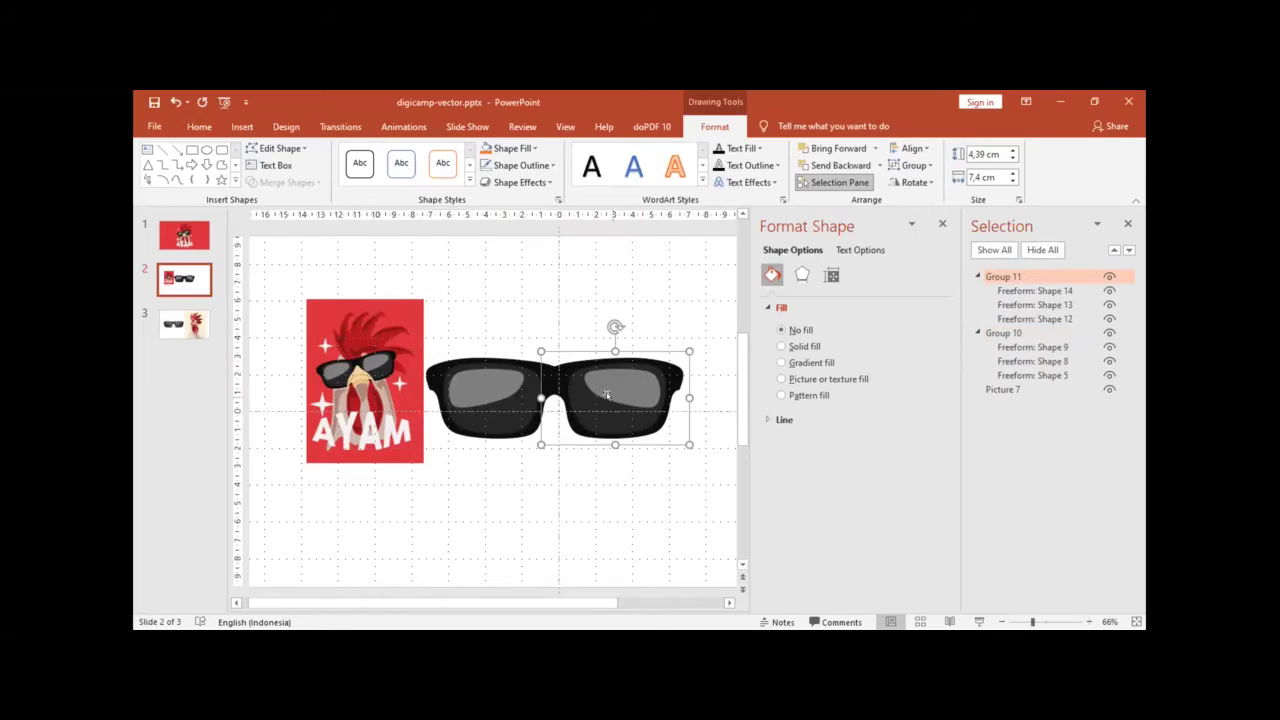
pyautogui.click(585, 313)
pyautogui.click(560, 362)
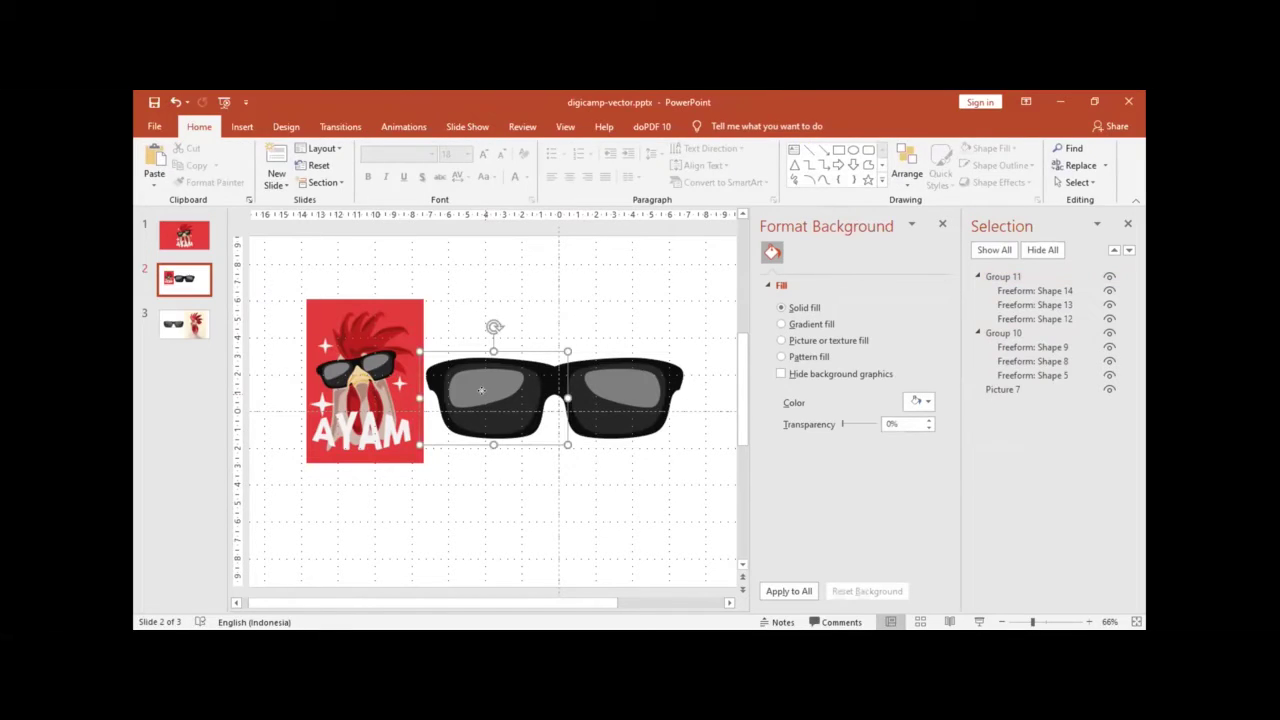
pyautogui.keyDown('shift'); pyautogui.click(613, 384); pyautogui.keyUp('shift')
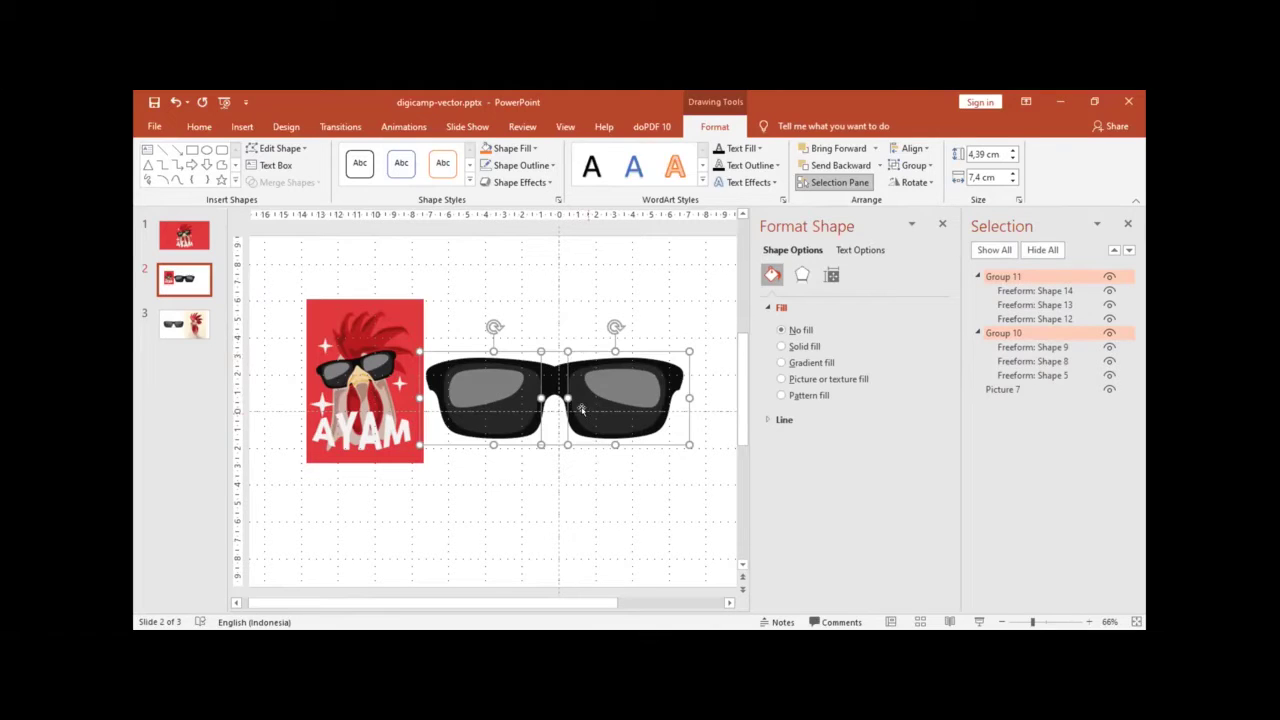
# Step: Align both halves on their middles, shift the right half against the left, and realign
pyautogui.click(919, 153)
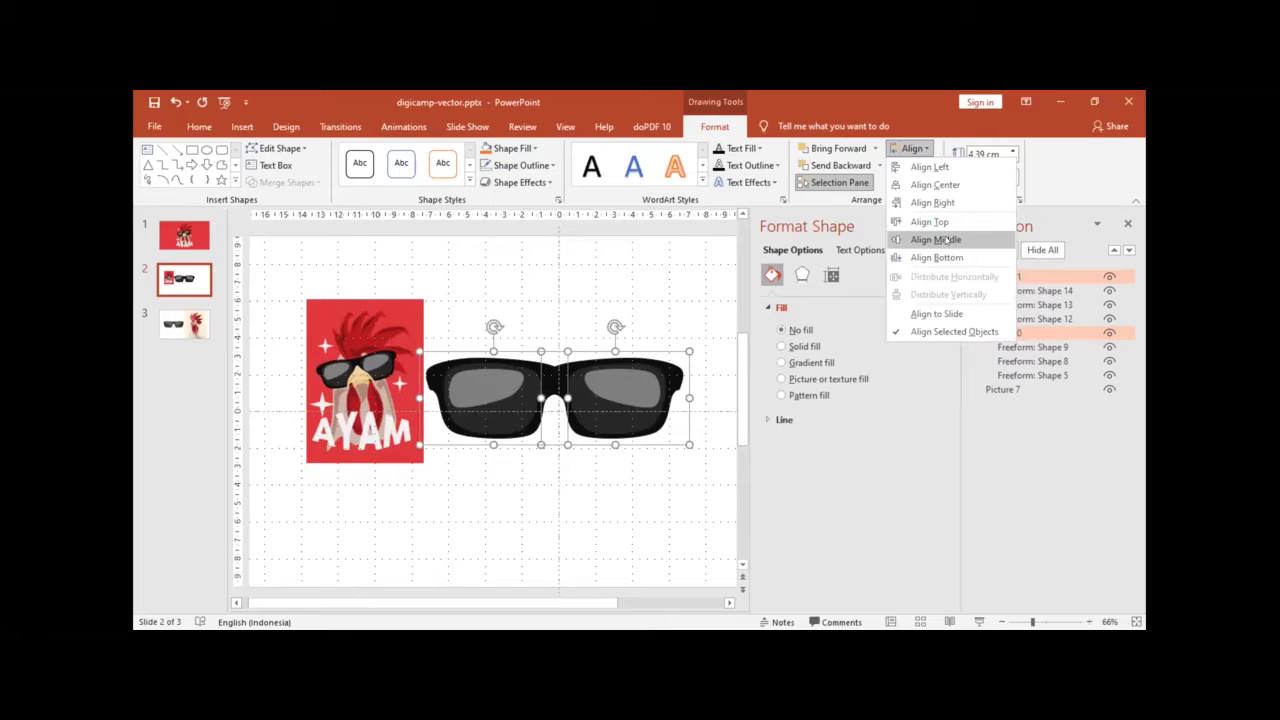
pyautogui.click(945, 240)
pyautogui.click(590, 327)
pyautogui.click(613, 383)
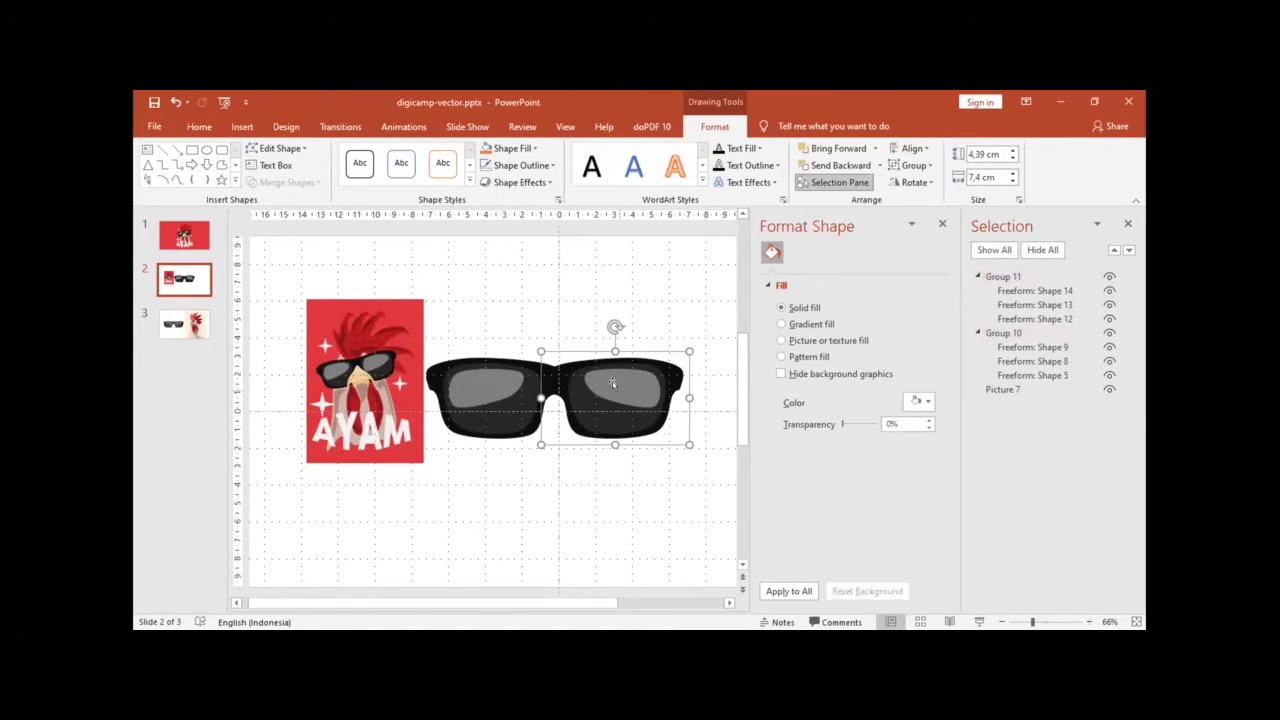
pyautogui.moveTo(613, 383); pyautogui.dragTo(615, 390)
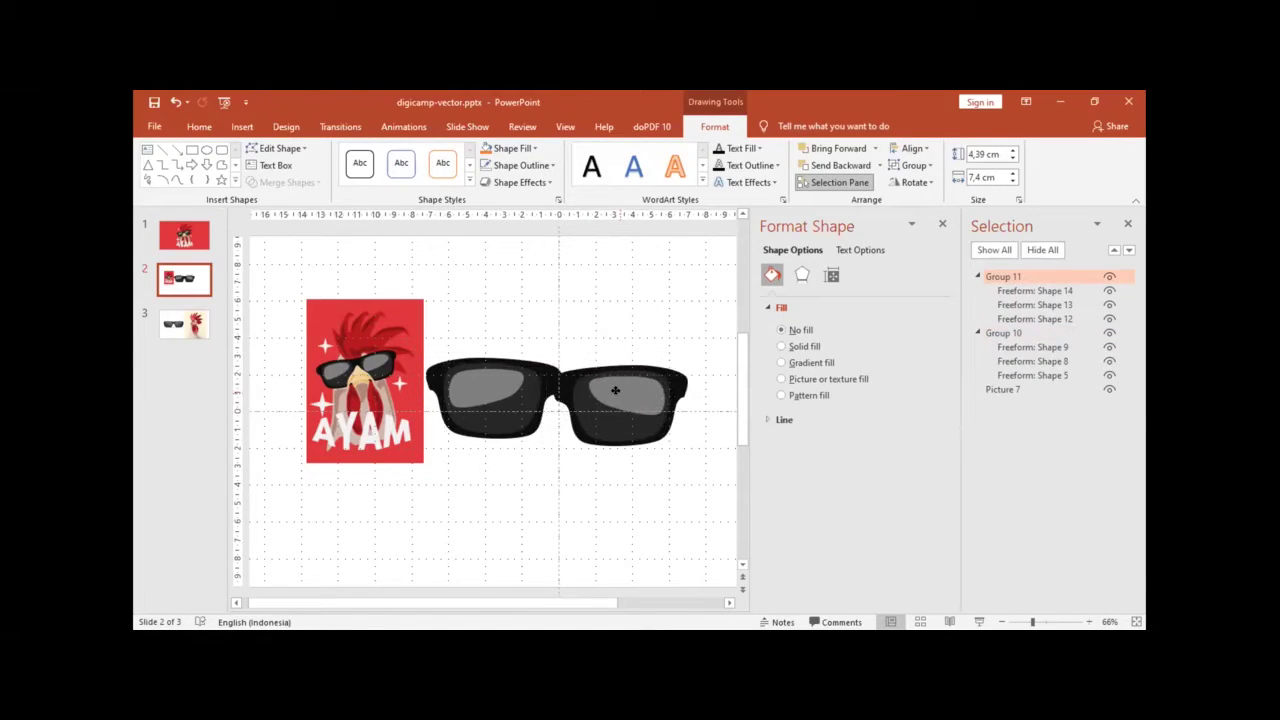
pyautogui.keyDown('shift'); pyautogui.click(506, 388); pyautogui.keyUp('shift')
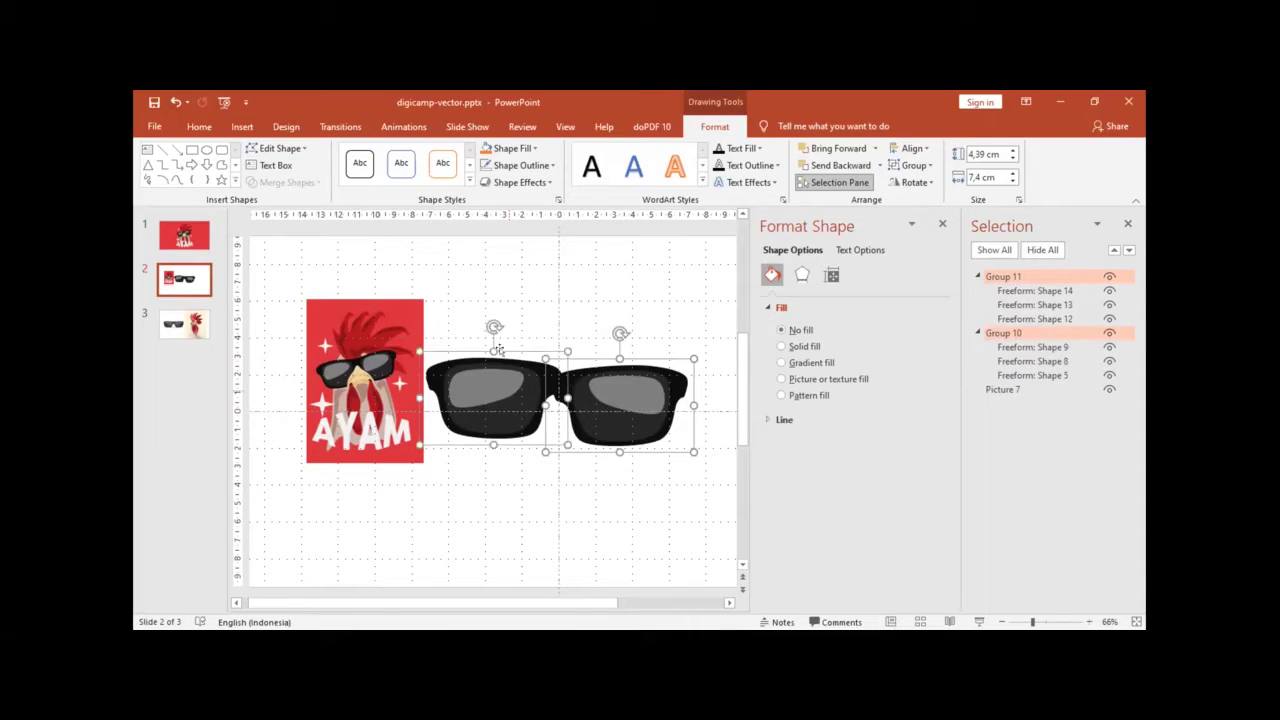
pyautogui.click(910, 150)
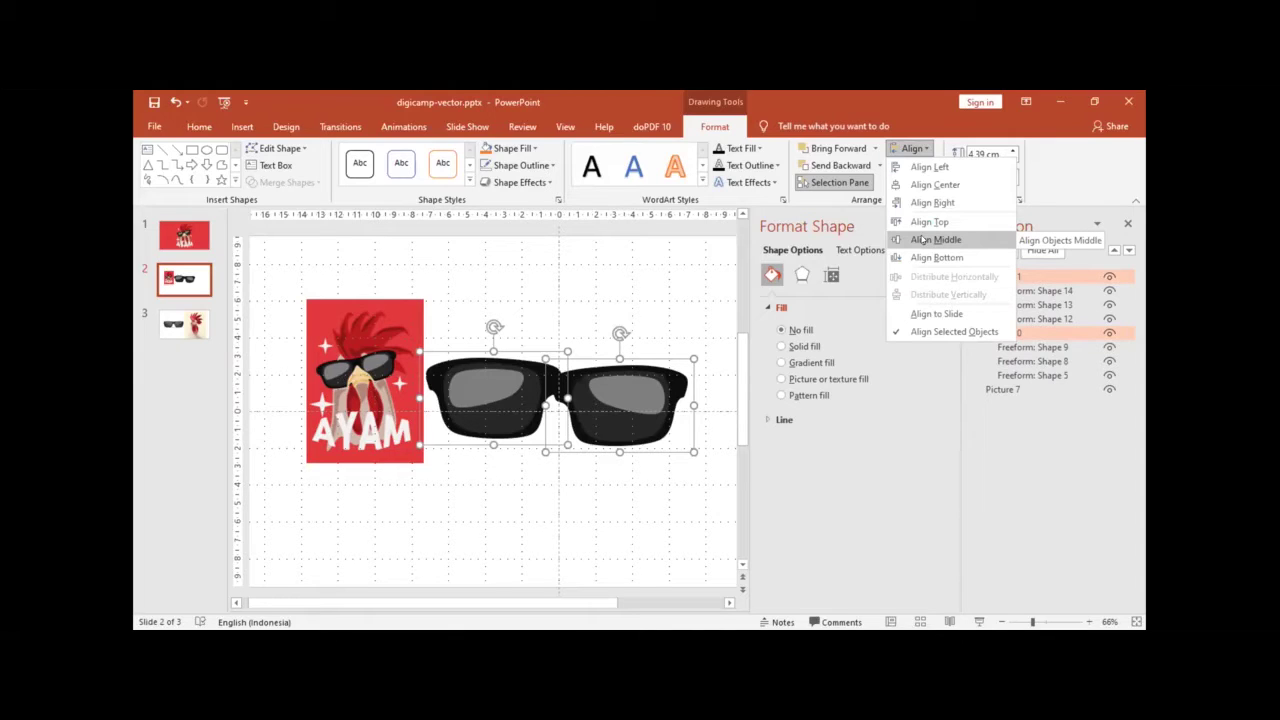
pyautogui.click(925, 241)
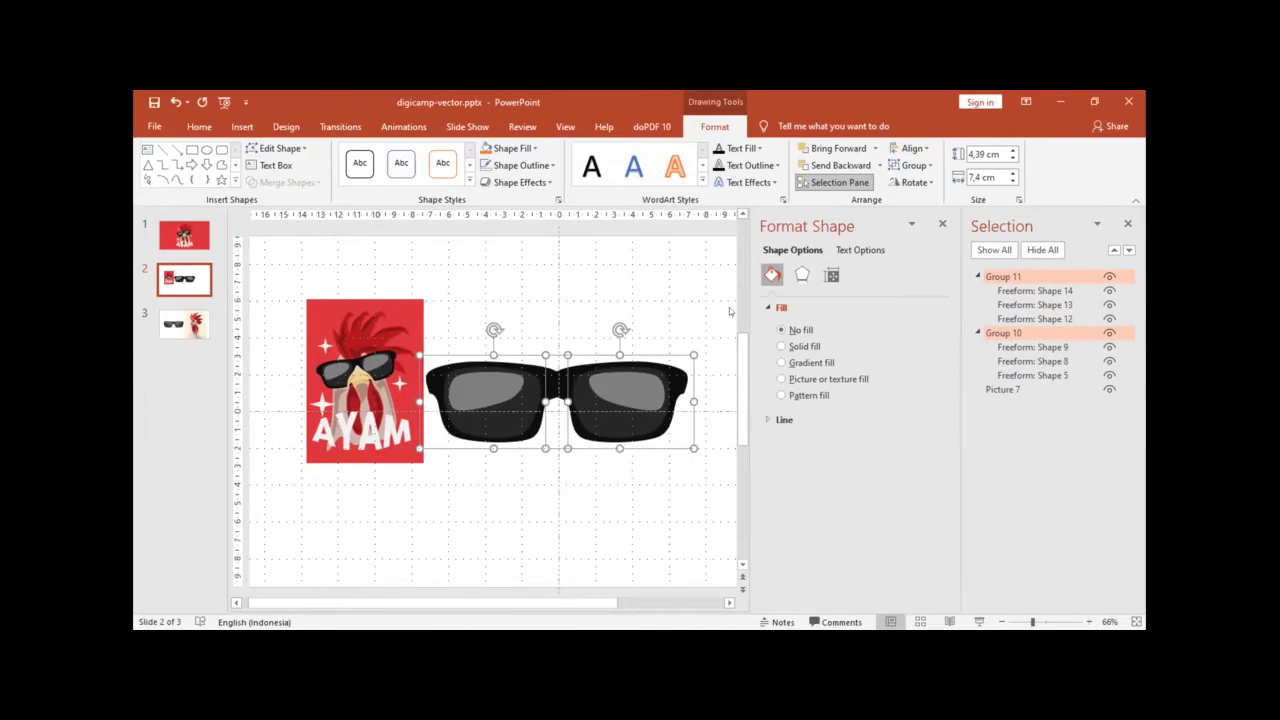
# Step: Nudge the right half slightly left and reselect both halves
pyautogui.click(588, 326)
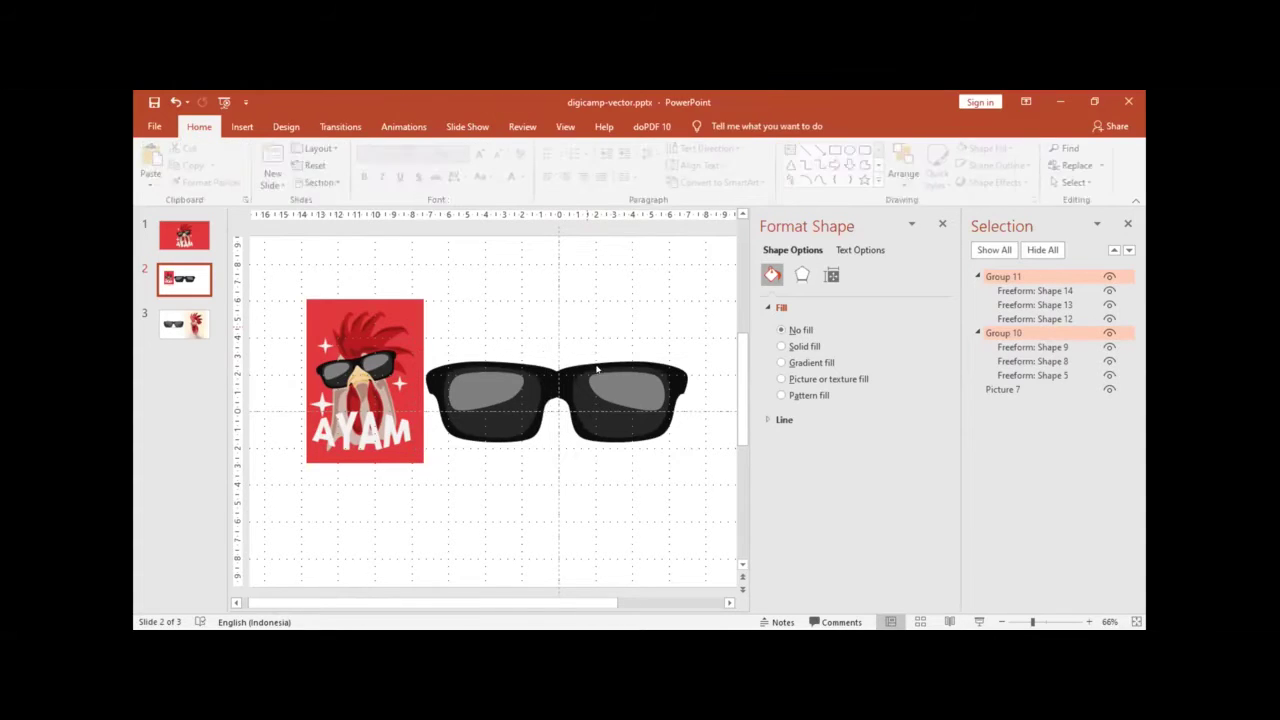
pyautogui.click(606, 336)
pyautogui.press('Left')
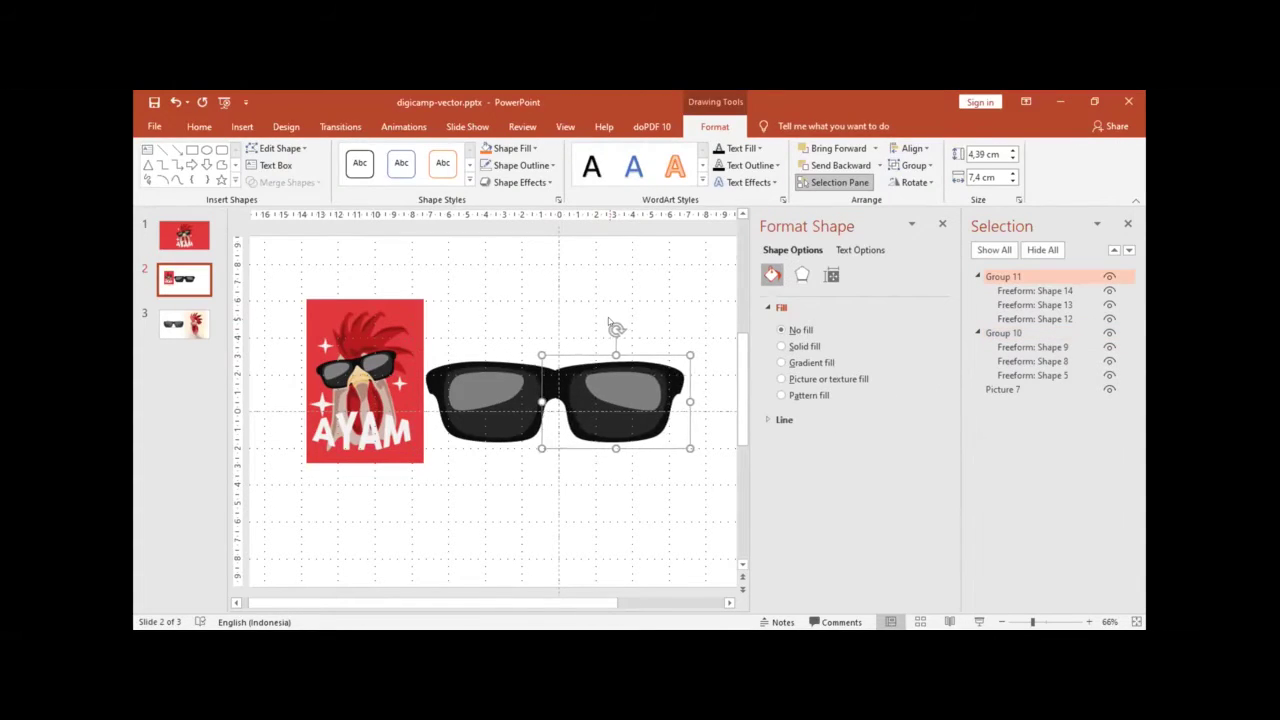
pyautogui.click(608, 321)
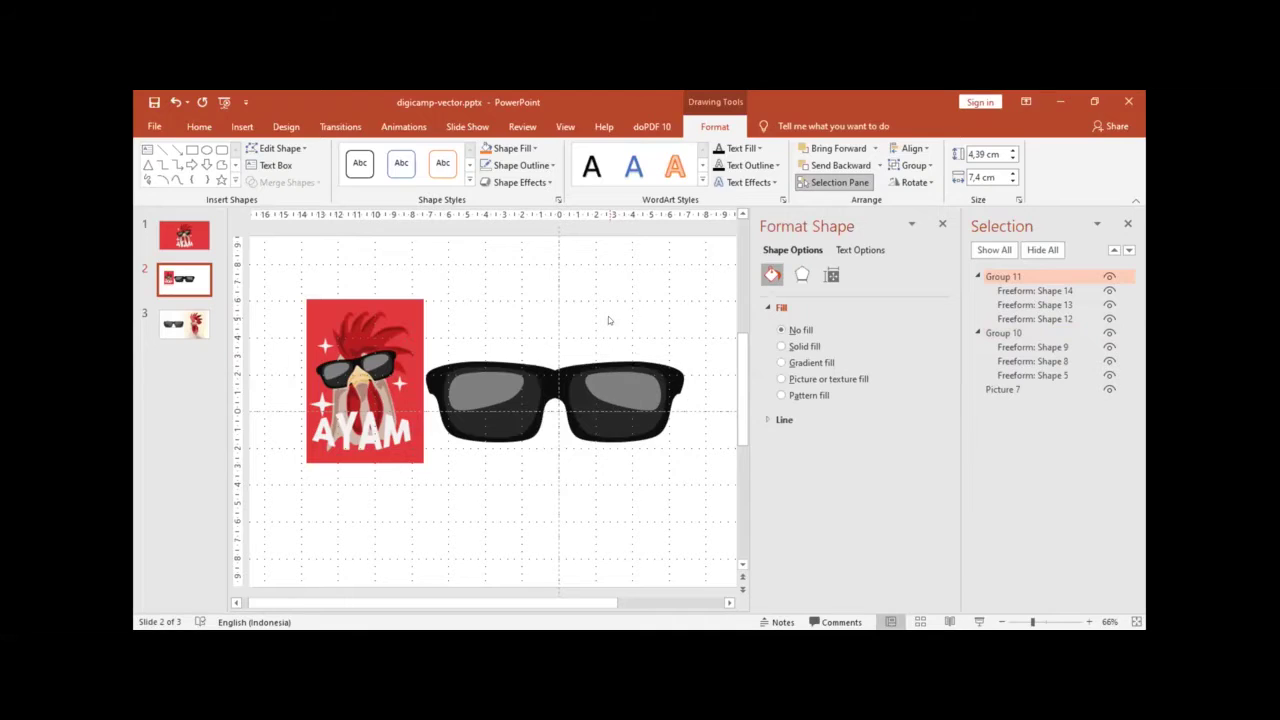
pyautogui.click(509, 386)
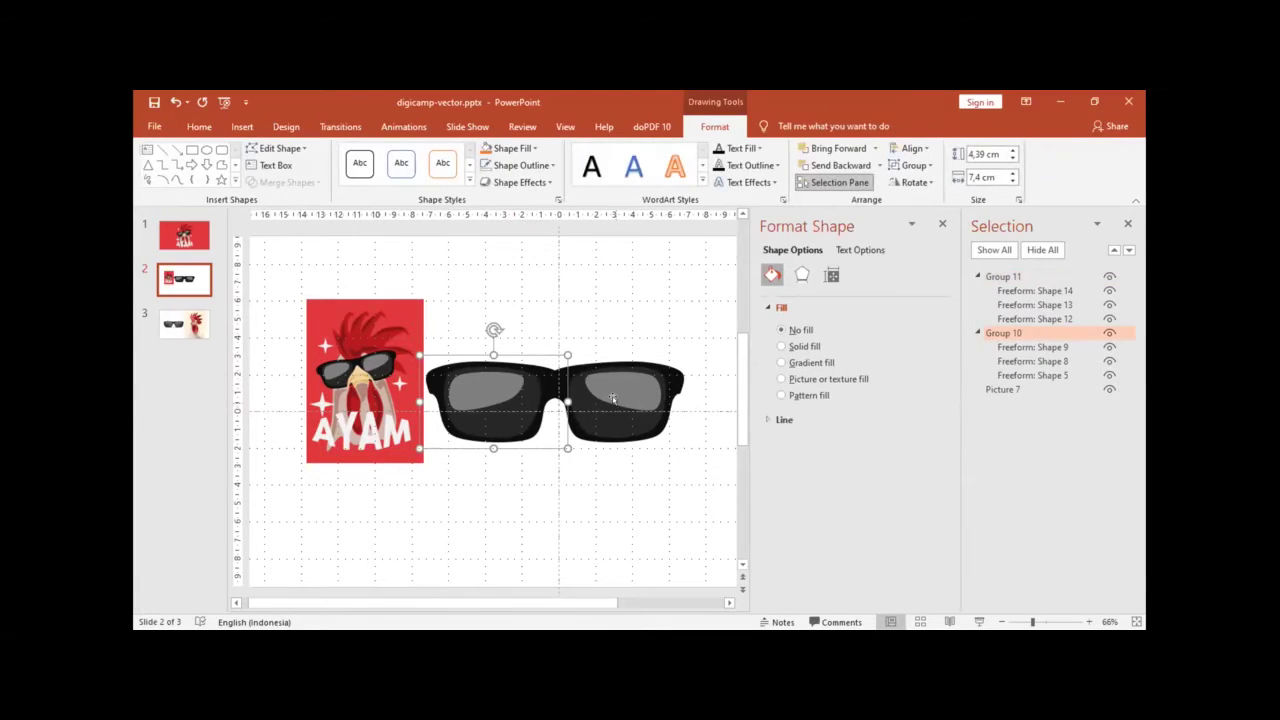
pyautogui.keyDown('shift'); pyautogui.click(613, 399); pyautogui.keyUp('shift')
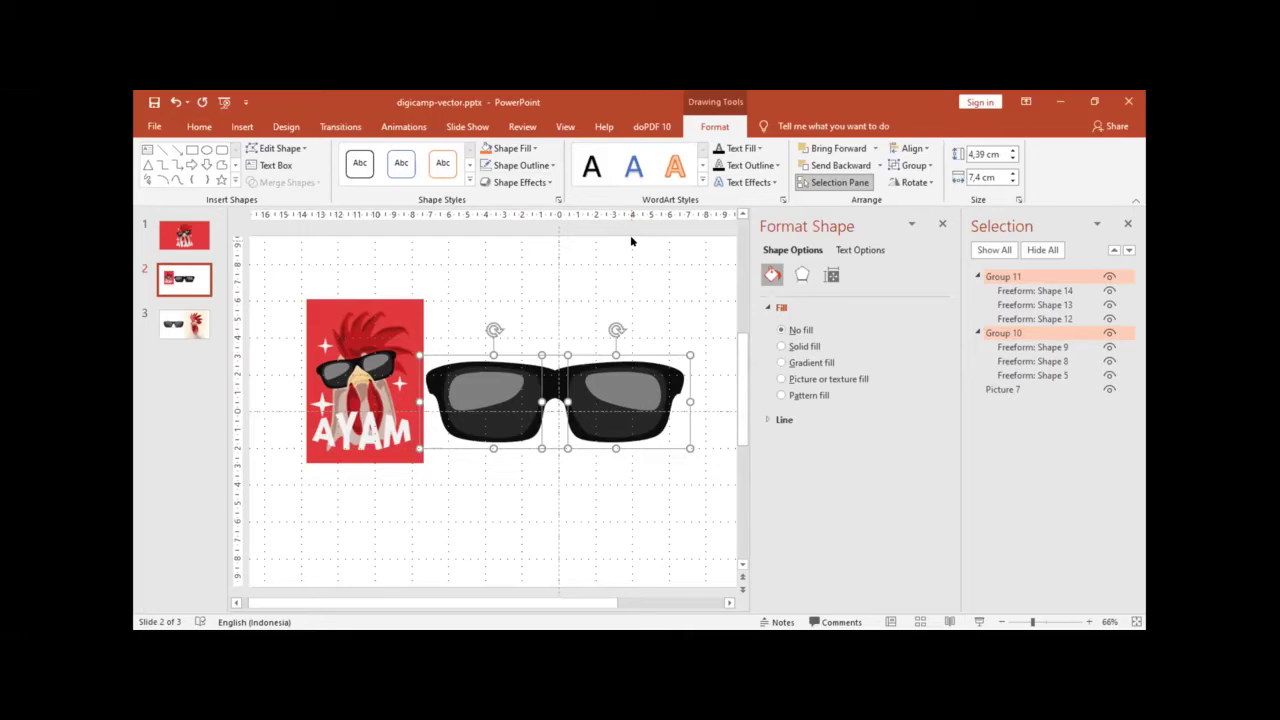
# Step: Ungroup both halves into six separate freeforms and deselect them
pyautogui.hotkey('ctrl', 'shift', 'g')
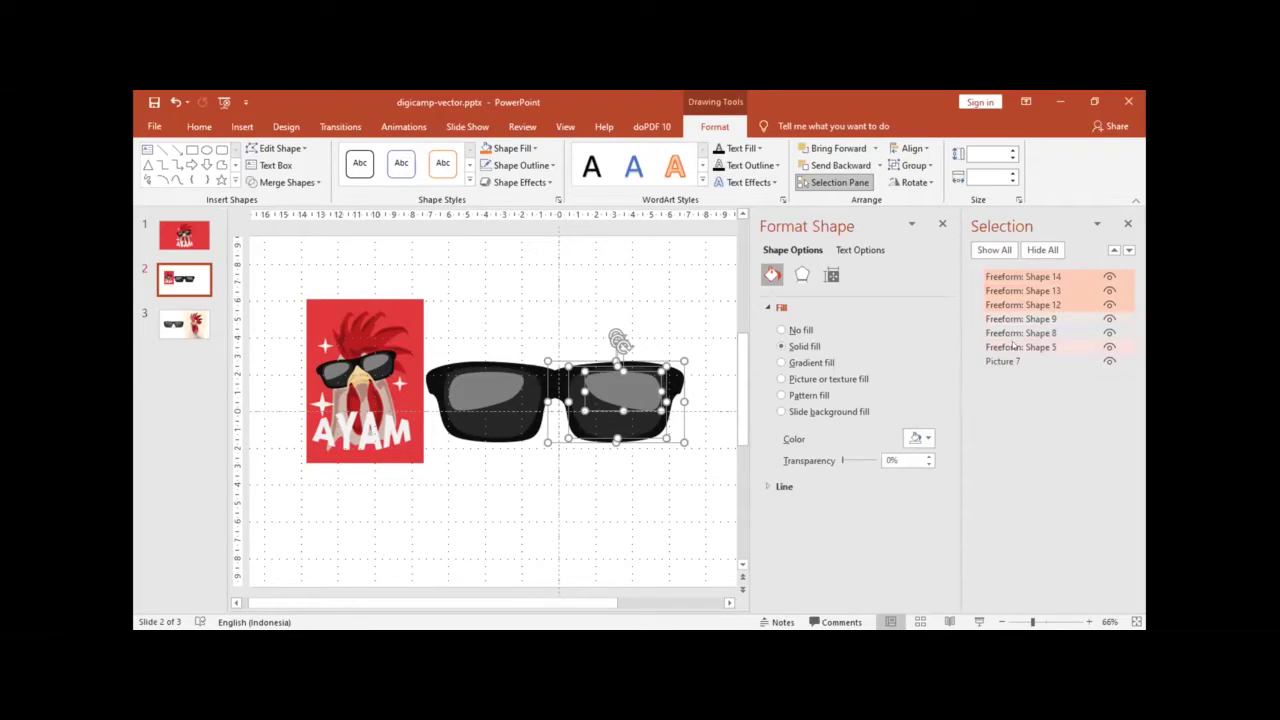
pyautogui.click(549, 308)
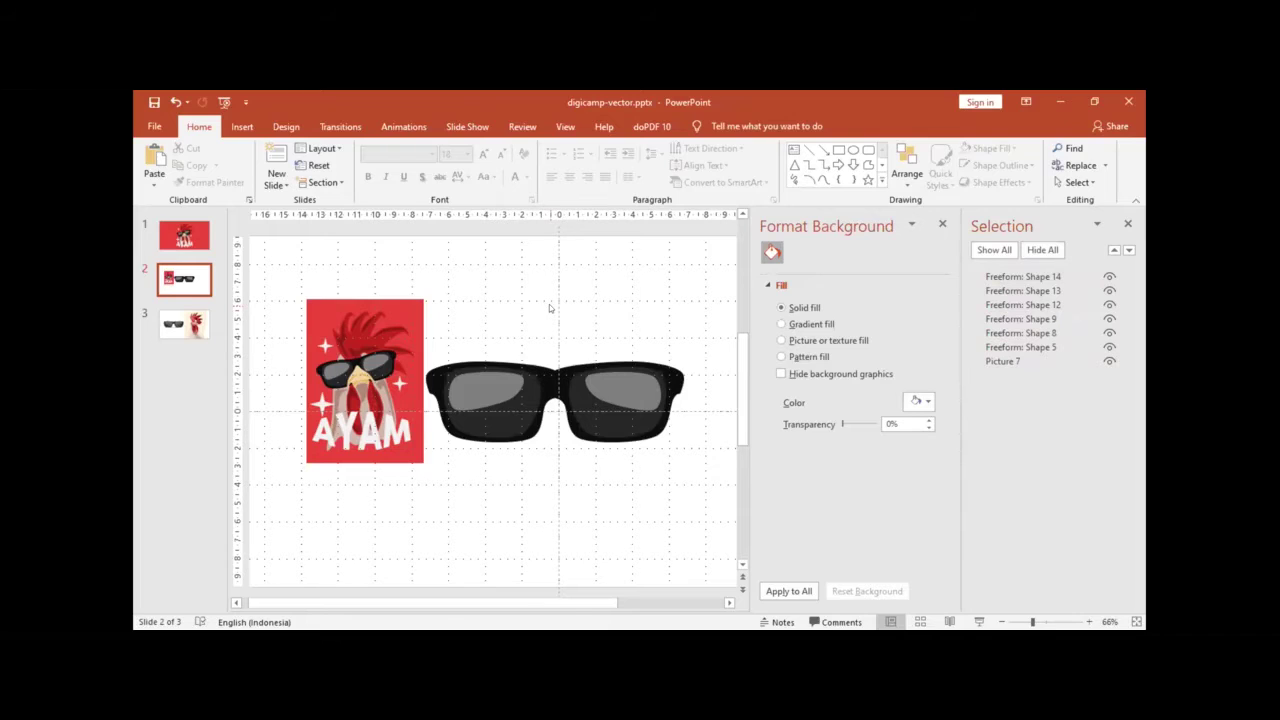
pyautogui.click(677, 373)
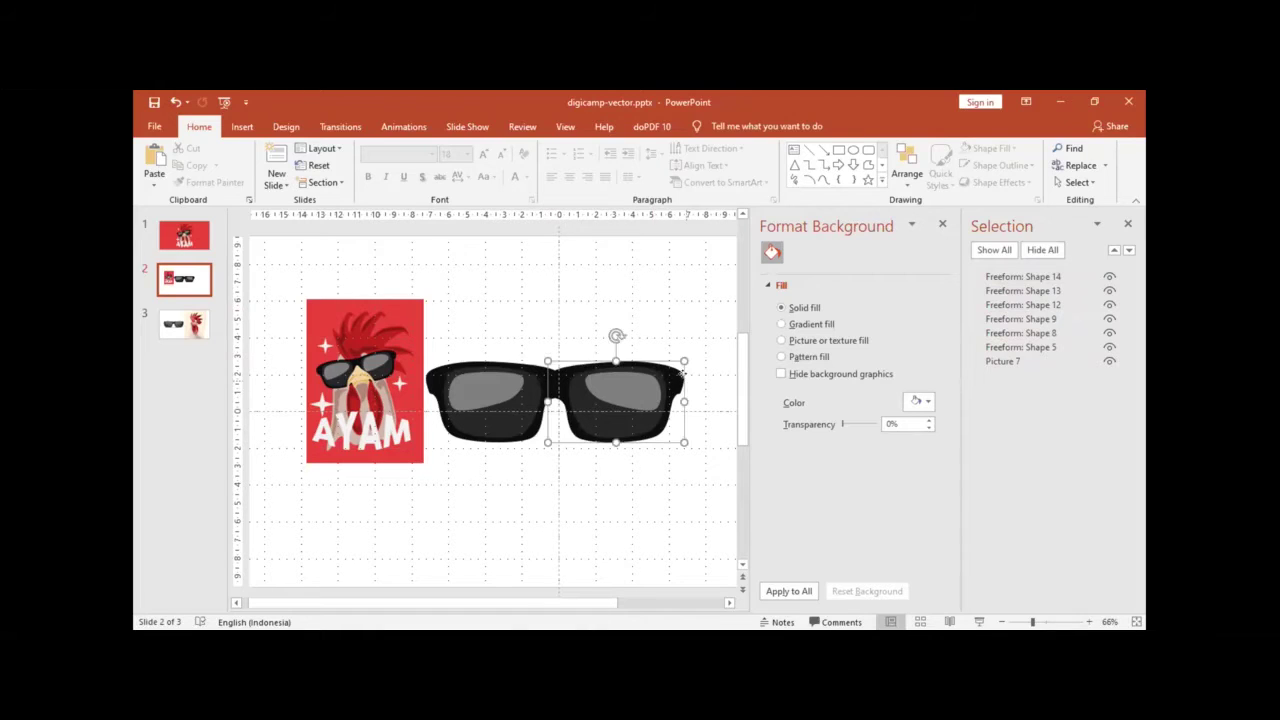
pyautogui.keyDown('shift'); pyautogui.click(480, 390); pyautogui.keyUp('shift')
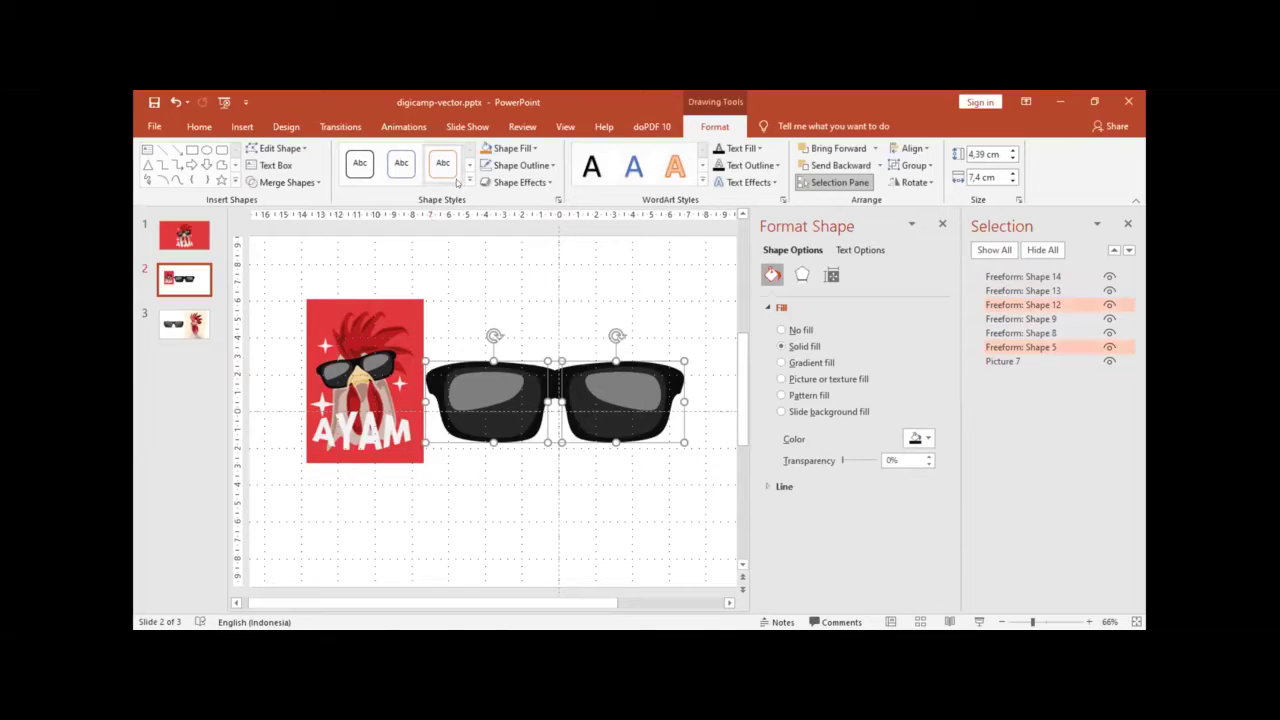
pyautogui.hotkey('ctrl', 'g')
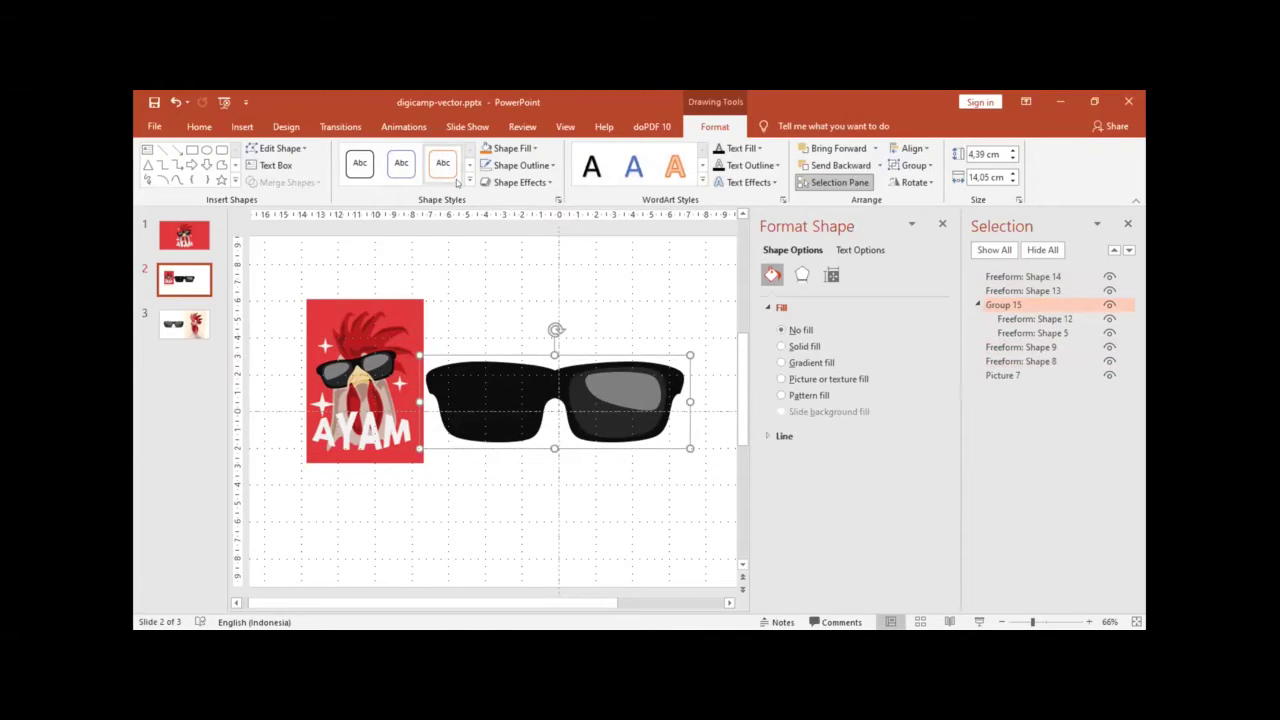
pyautogui.moveTo(1001, 304); pyautogui.dragTo(1000, 369)
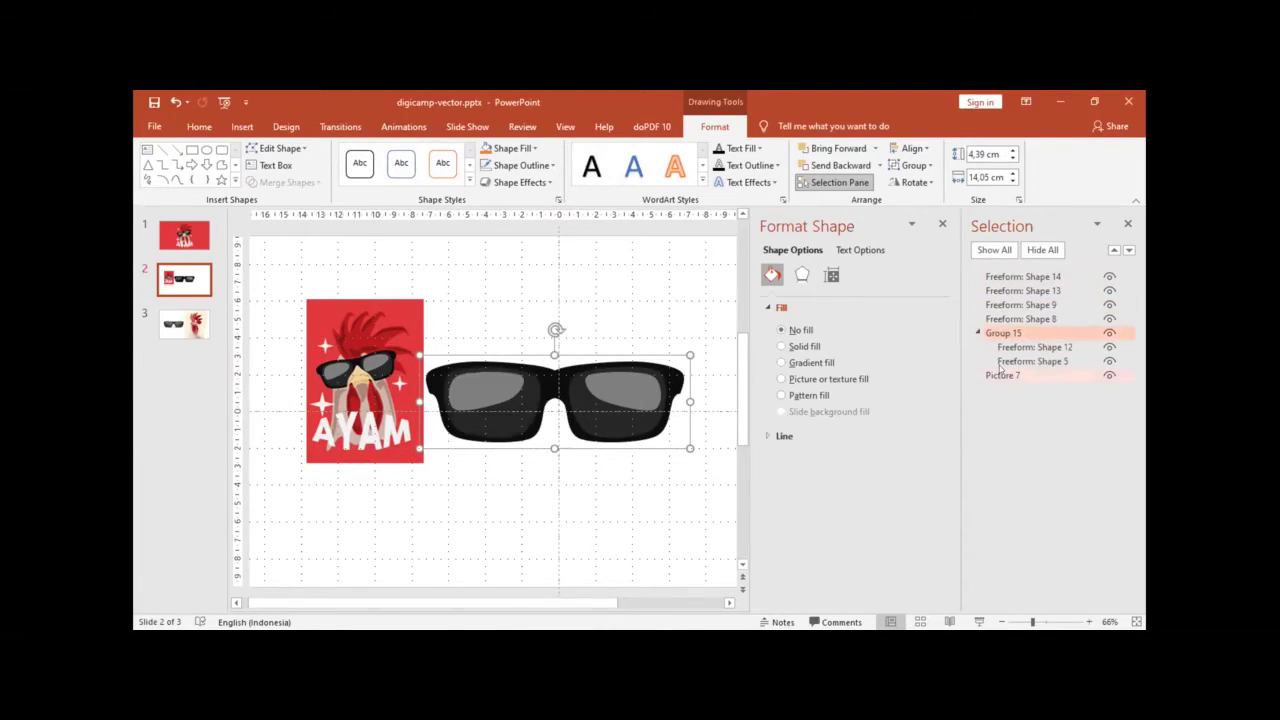
pyautogui.click(600, 412)
pyautogui.keyDown('shift'); pyautogui.click(505, 421); pyautogui.keyUp('shift')
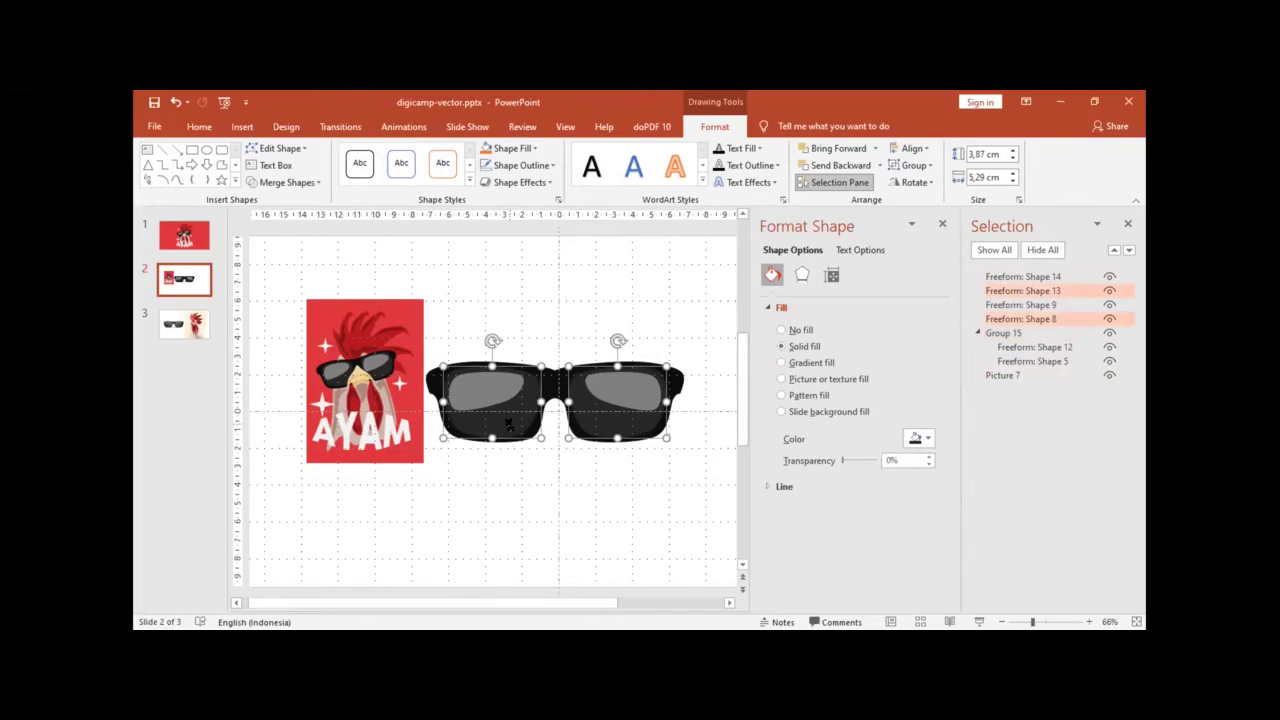
pyautogui.hotkey('ctrl', 'g')
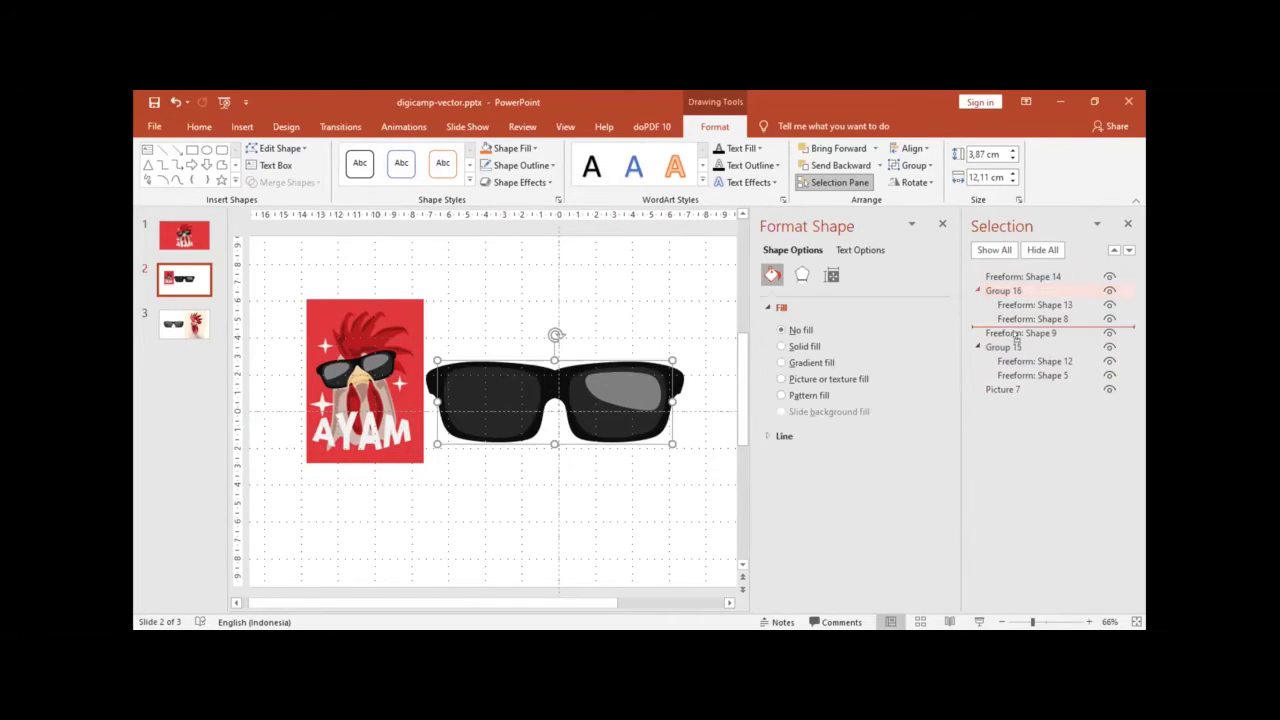
pyautogui.moveTo(1012, 290); pyautogui.dragTo(1014, 336)
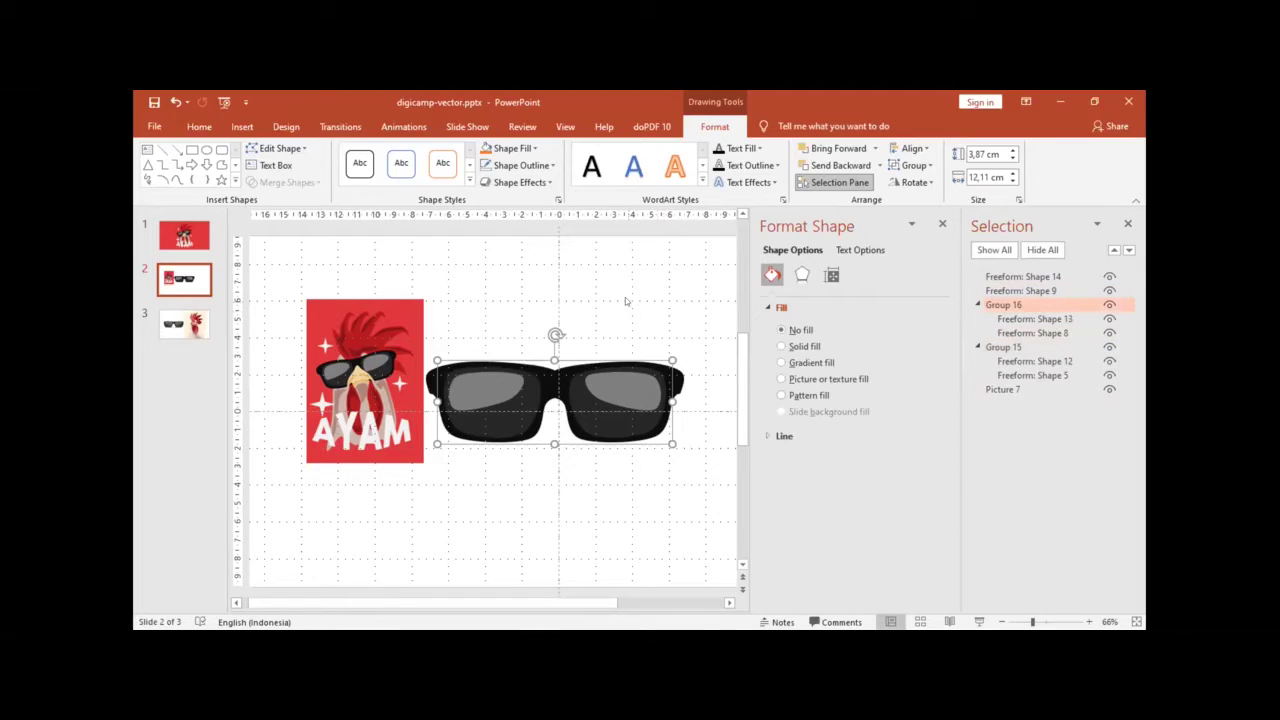
pyautogui.hotkey('ctrl', 'z')
pyautogui.hotkey('ctrl', 'z')
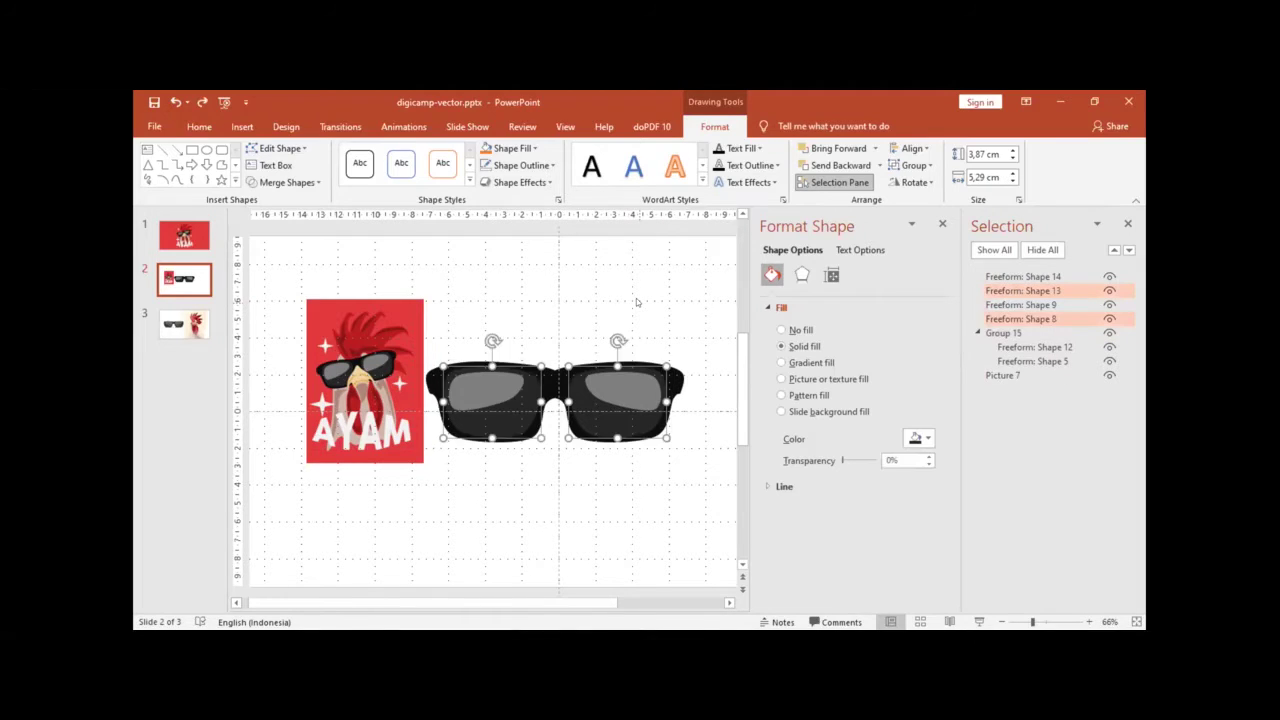
pyautogui.hotkey('ctrl', 'z')
pyautogui.hotkey('ctrl', 'z')
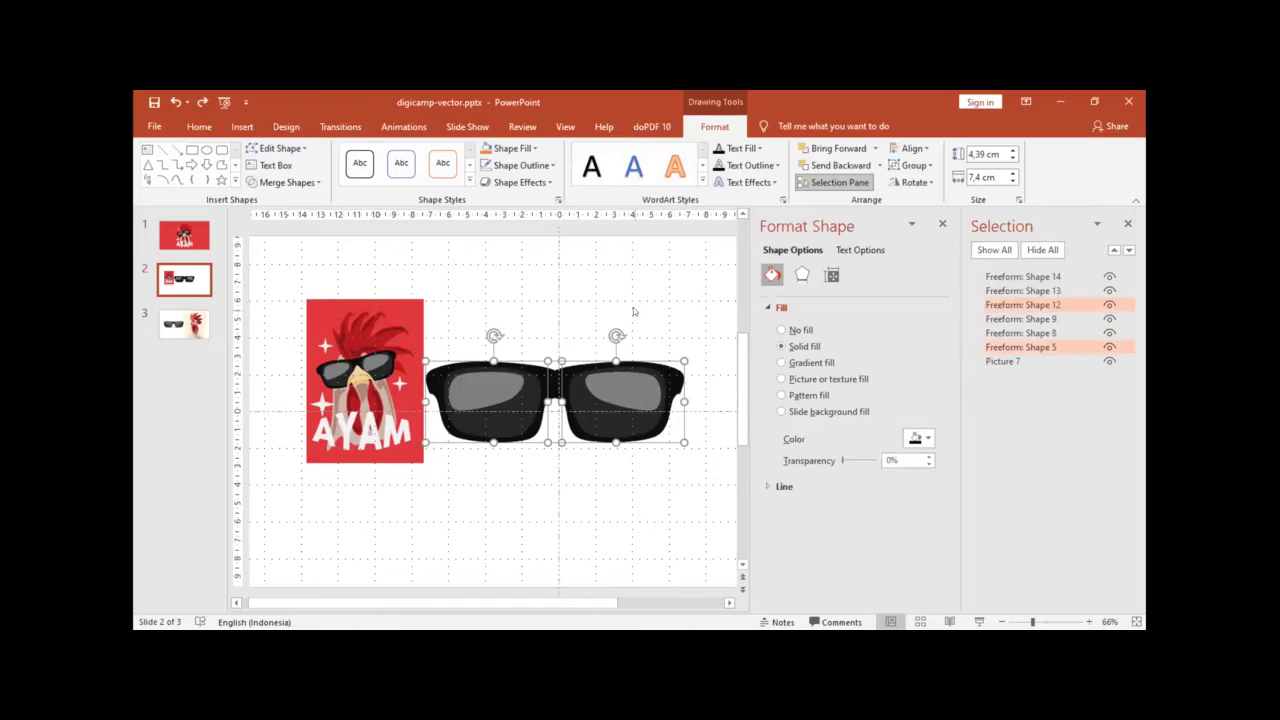
pyautogui.click(636, 307)
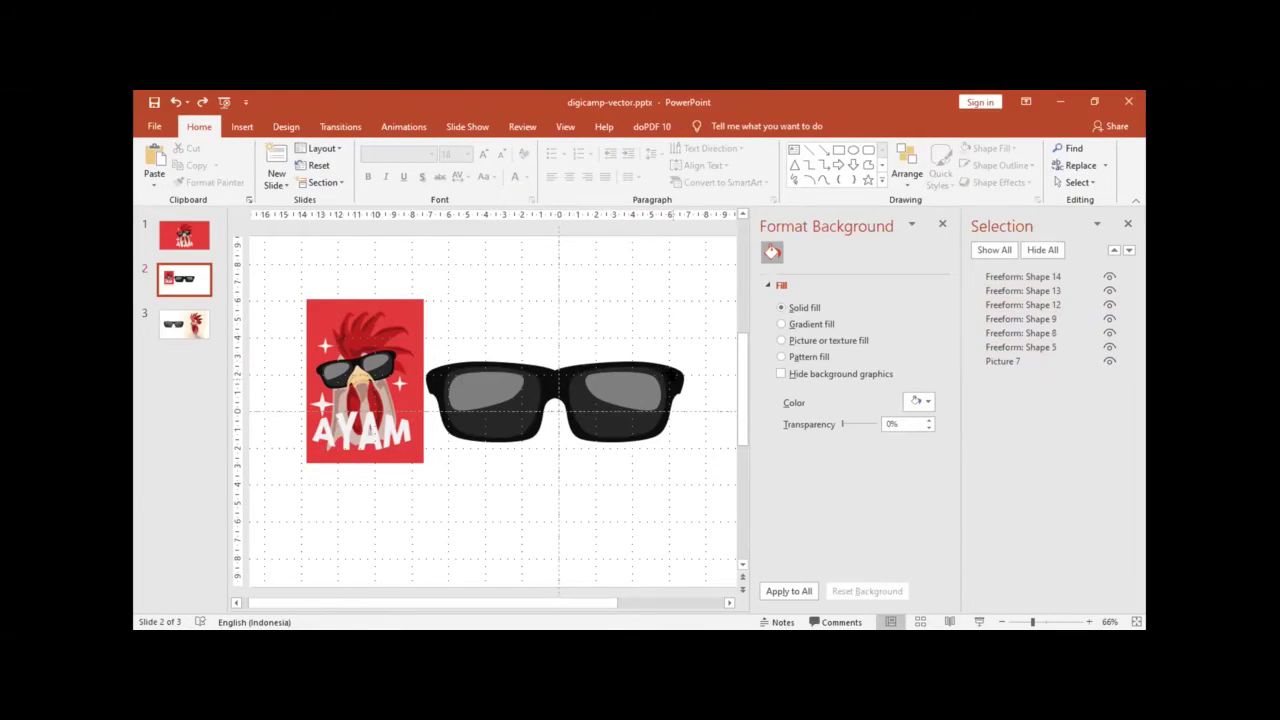
pyautogui.click(671, 374)
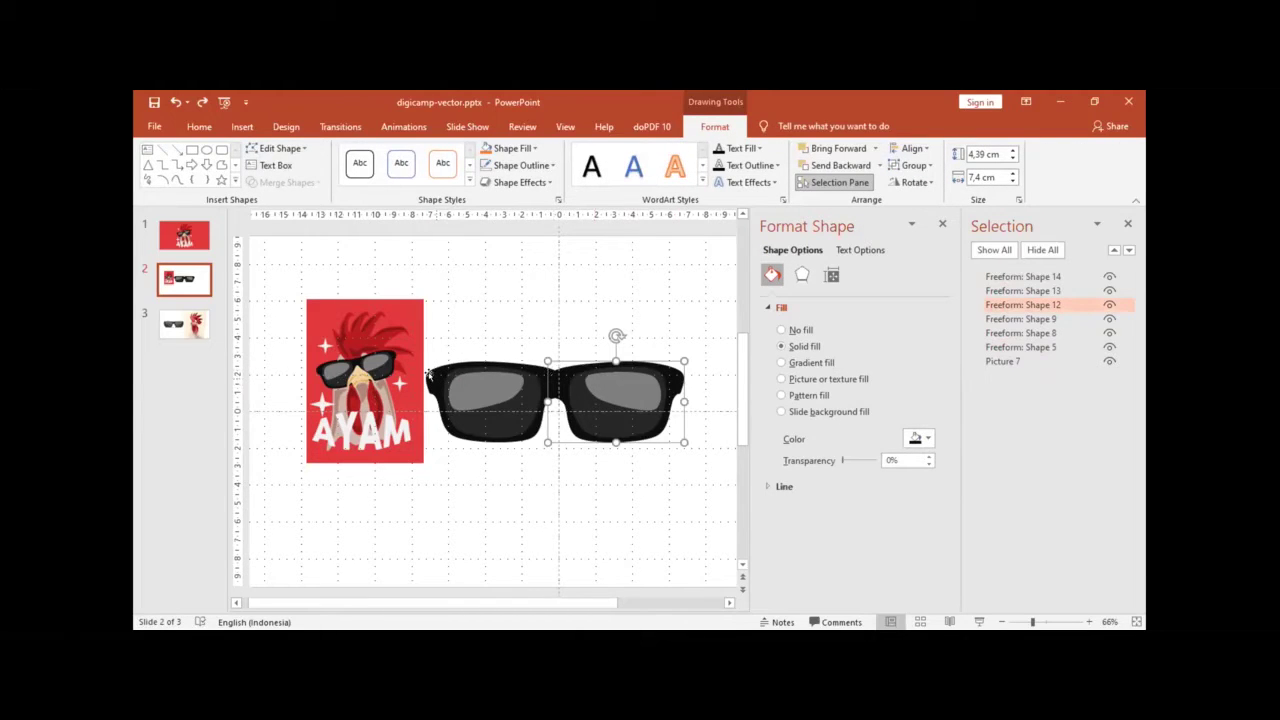
# Step: Union the two frame halves into one shape and send it behind the lenses
pyautogui.keyDown('shift'); pyautogui.click(428, 376); pyautogui.keyUp('shift')
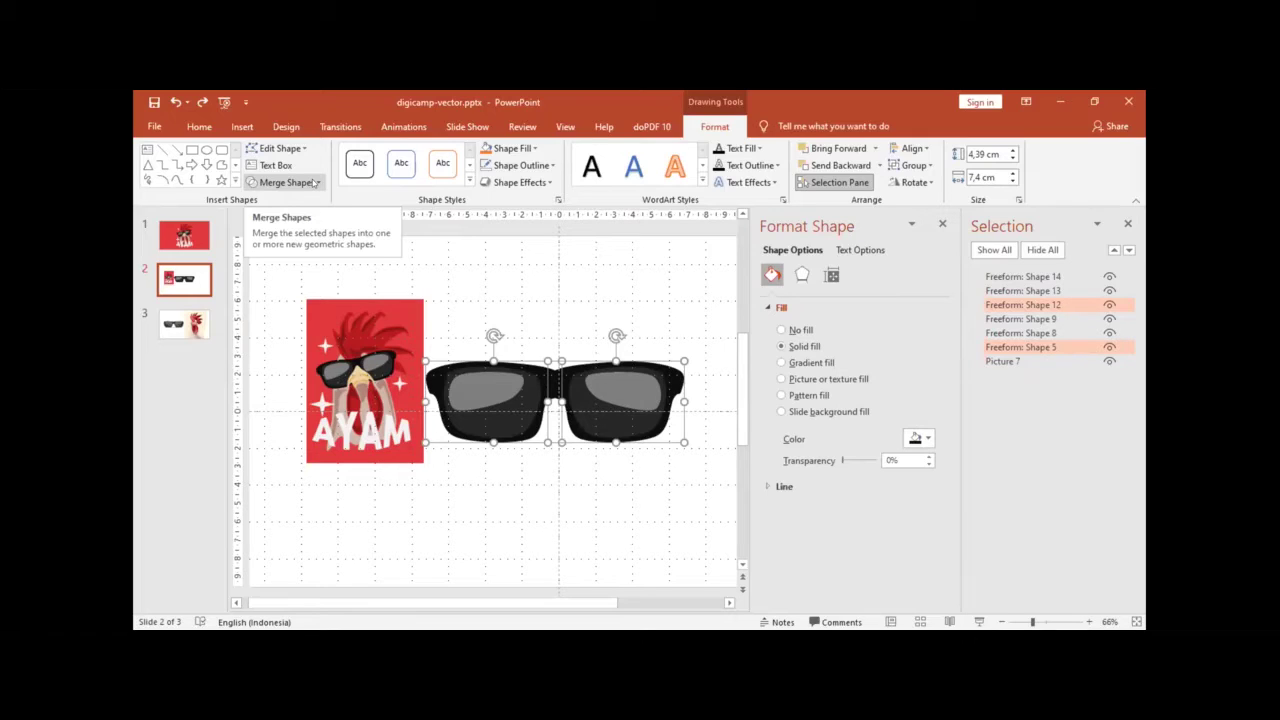
pyautogui.click(315, 182)
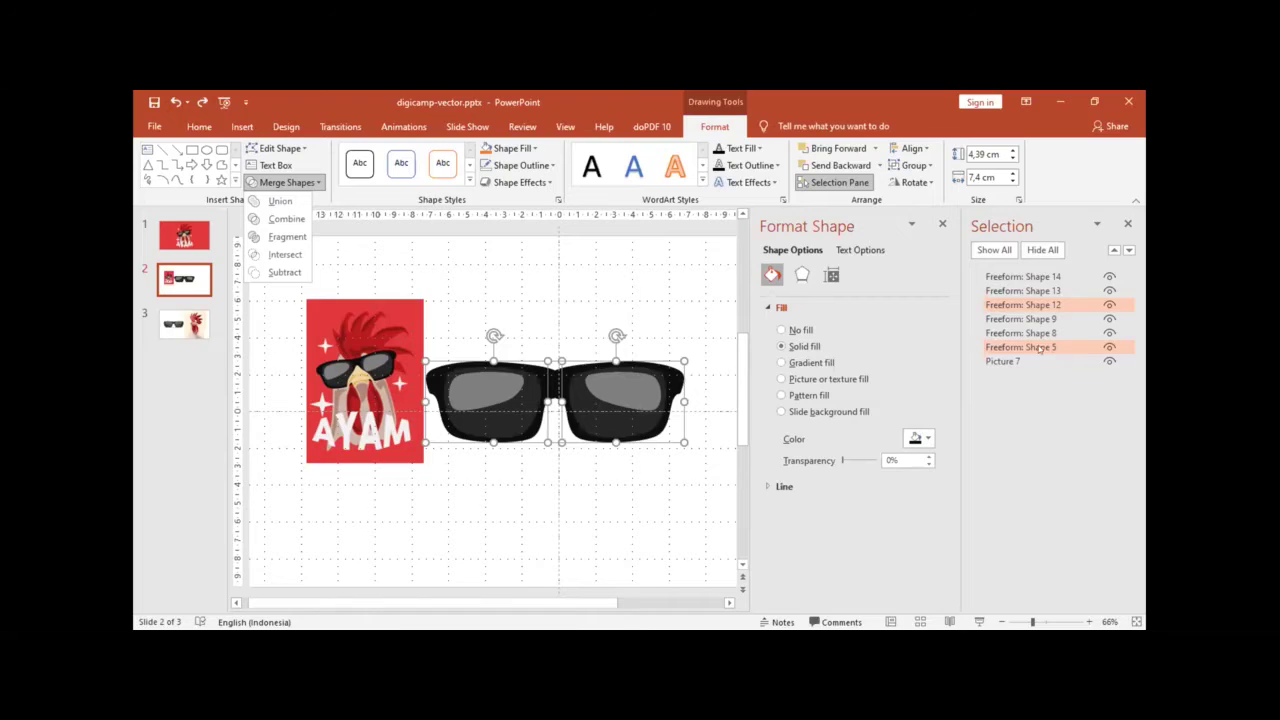
pyautogui.click(280, 201)
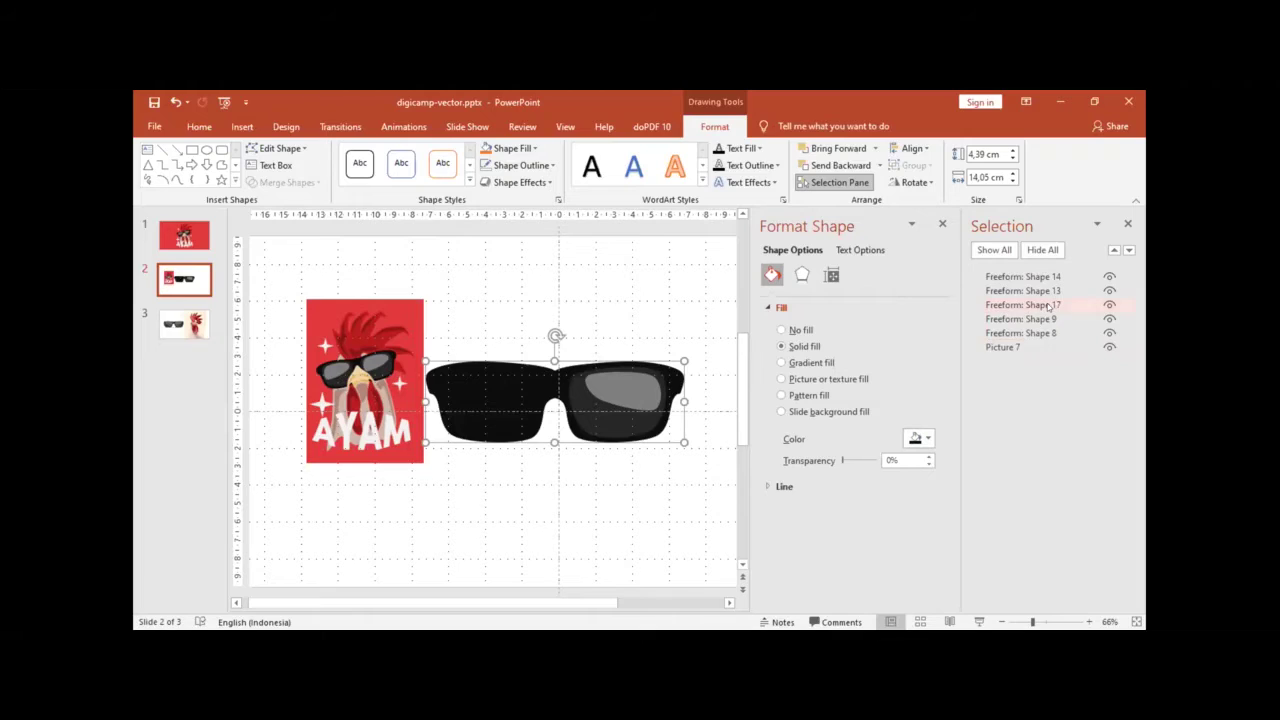
pyautogui.moveTo(1048, 306); pyautogui.dragTo(1050, 343)
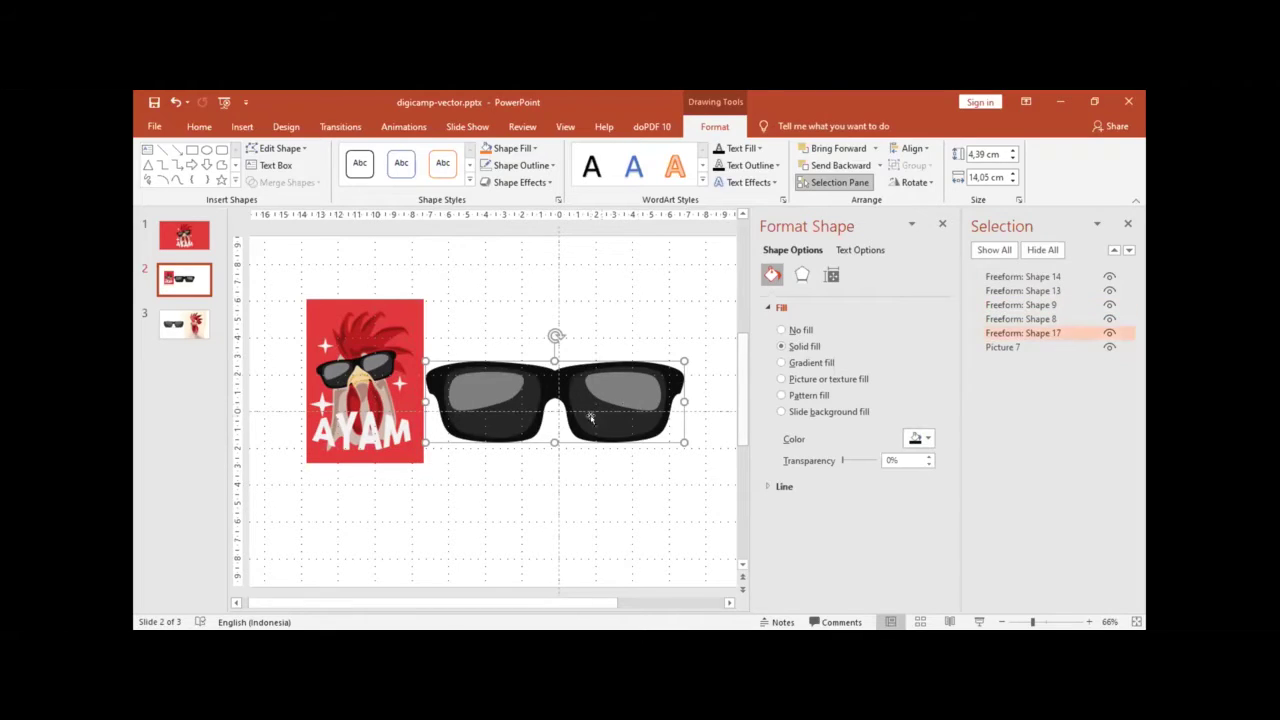
# Step: Union the left and right lenses into a single shape
pyautogui.click(511, 416)
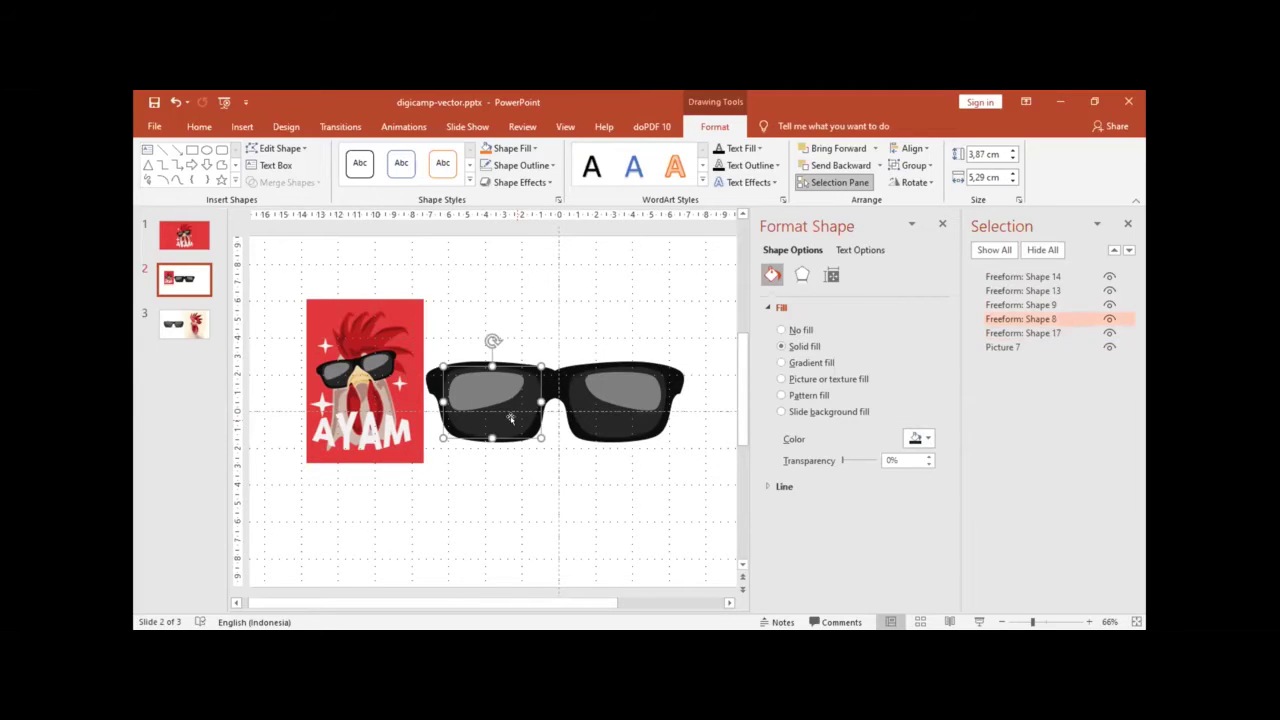
pyautogui.keyDown('shift'); pyautogui.click(591, 418); pyautogui.keyUp('shift')
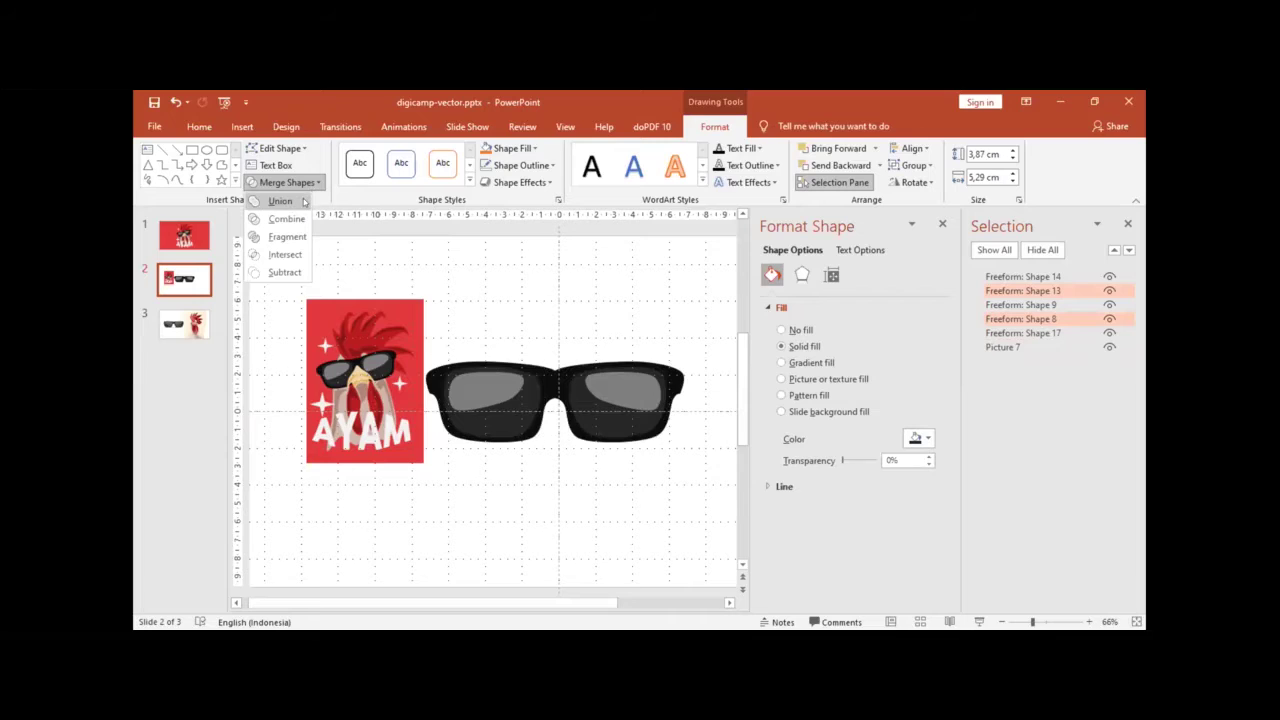
pyautogui.click(280, 201)
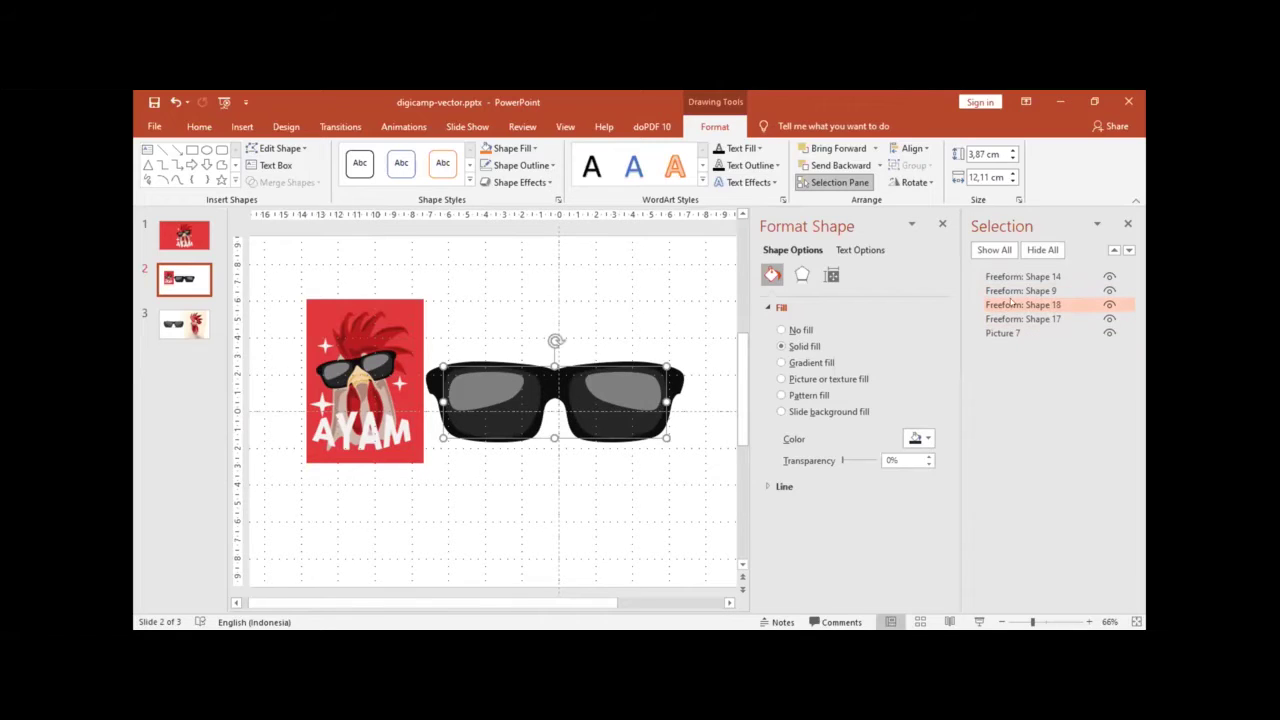
# Step: Flip the right lens highlight horizontally, nudge it left, and select both highlights
pyautogui.click(628, 385)
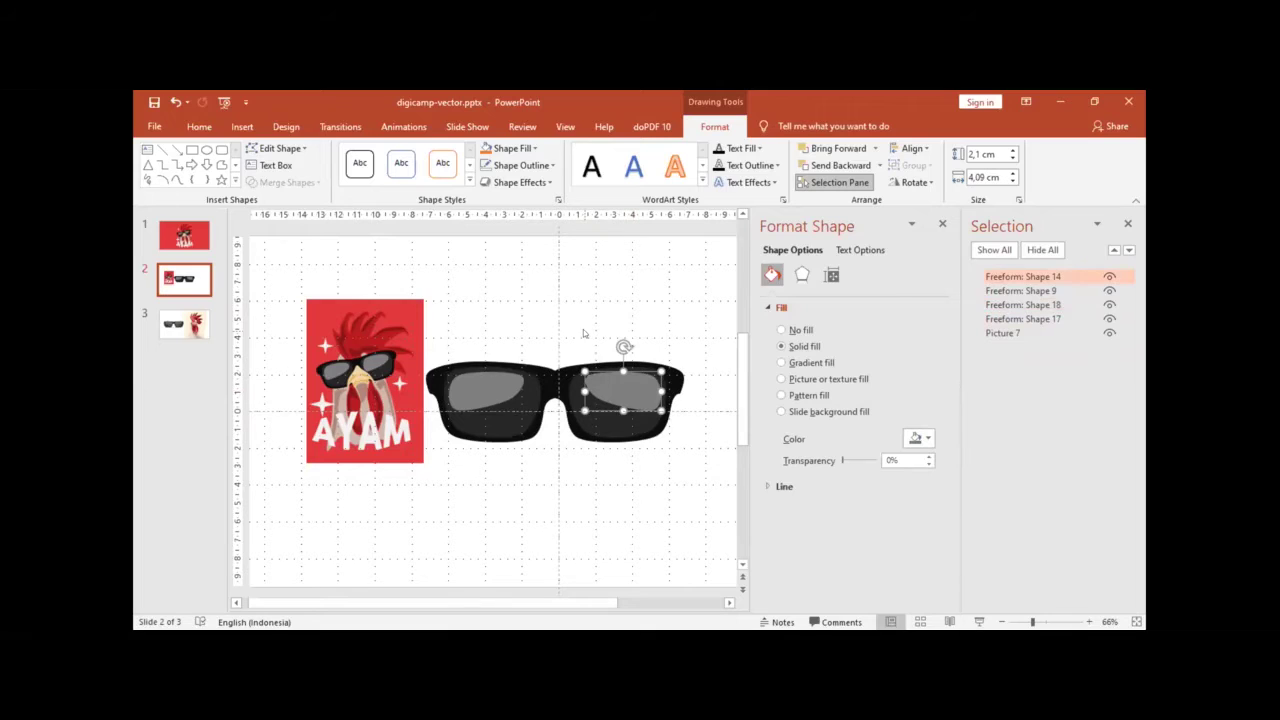
pyautogui.click(494, 386)
pyautogui.click(618, 385)
pyautogui.click(910, 183)
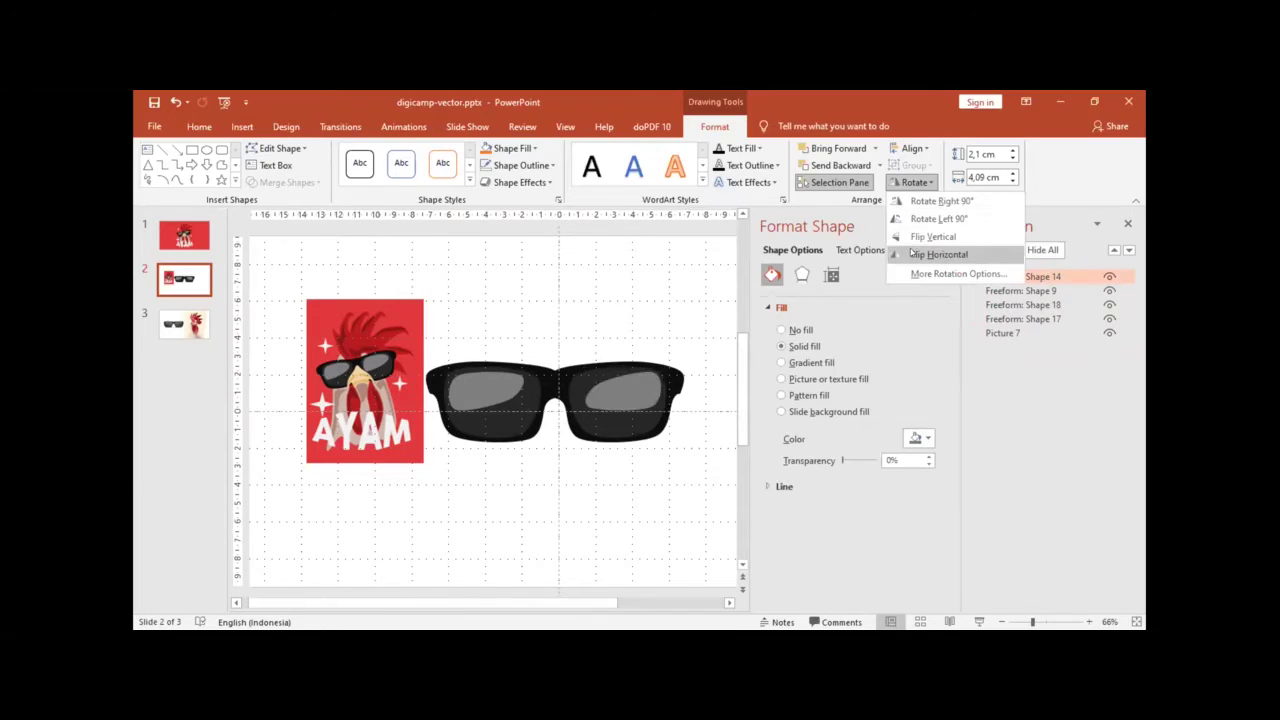
pyautogui.click(626, 387)
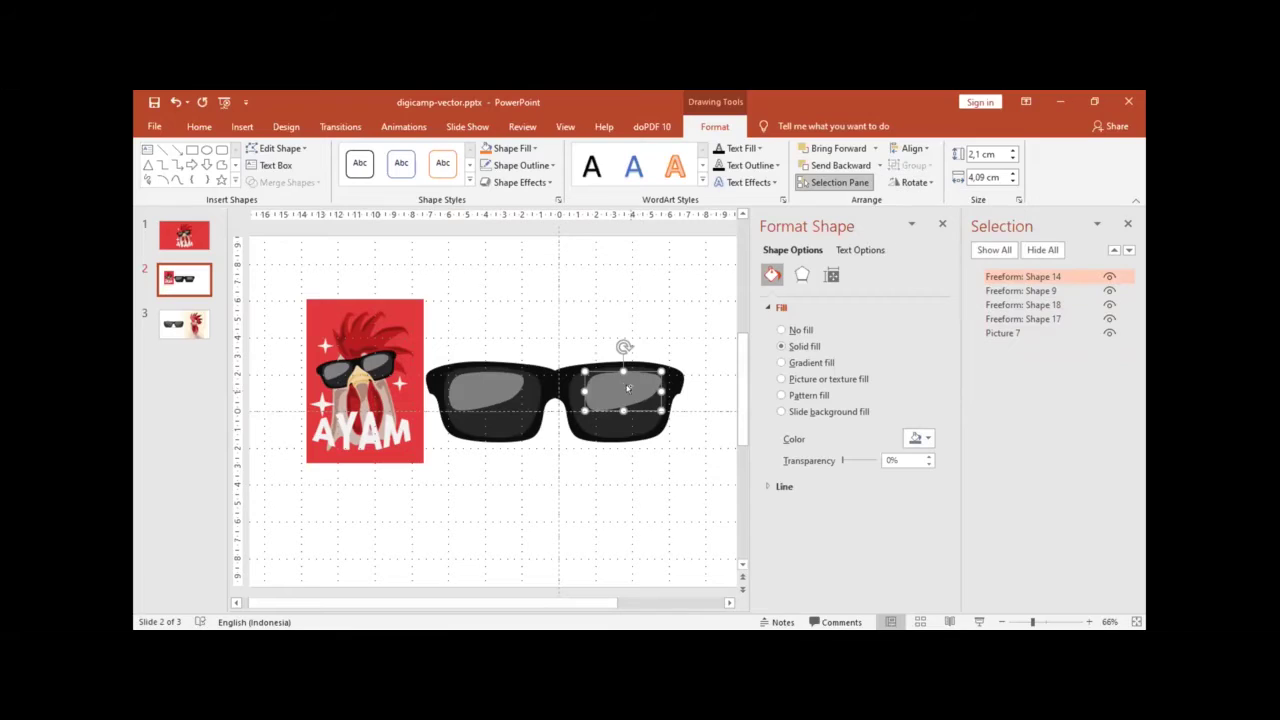
pyautogui.hotkey('ctrl', 'Left')
pyautogui.hotkey('ctrl', 'Left')
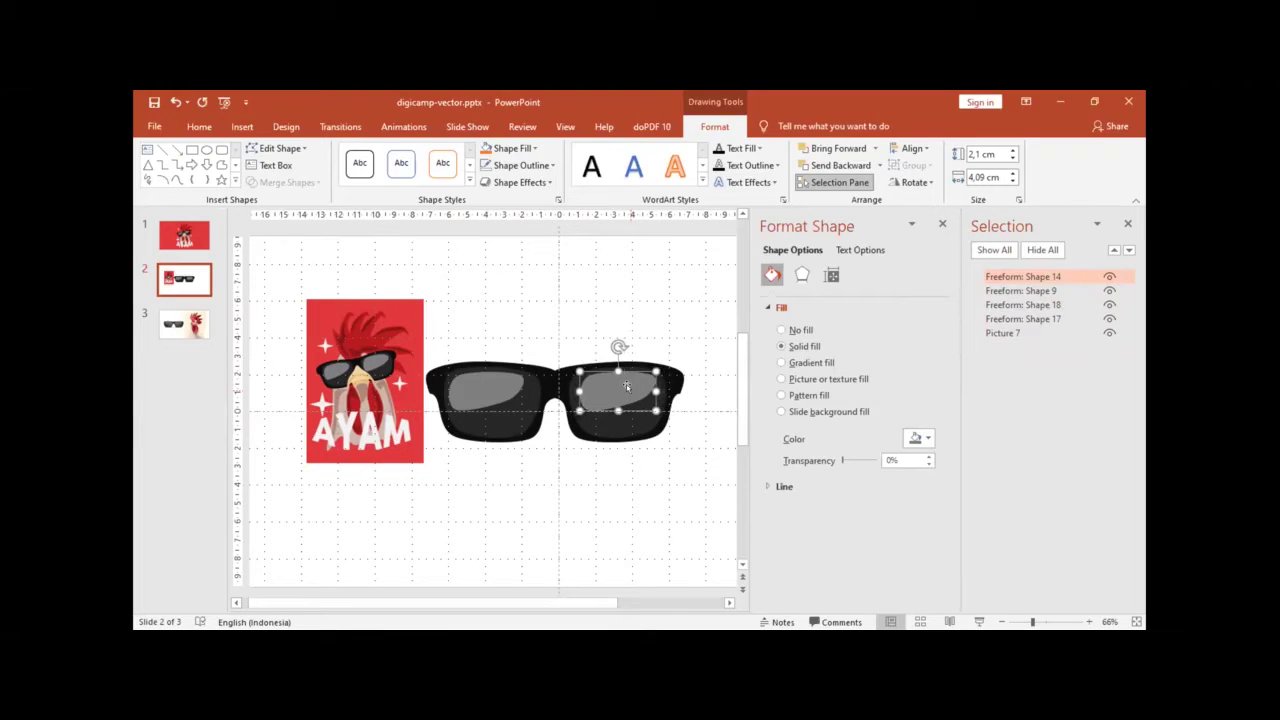
pyautogui.hotkey('ctrl', 'Left')
pyautogui.hotkey('ctrl', 'Left')
pyautogui.hotkey('ctrl', 'Left')
pyautogui.hotkey('ctrl', 'Left')
pyautogui.hotkey('ctrl', 'Left')
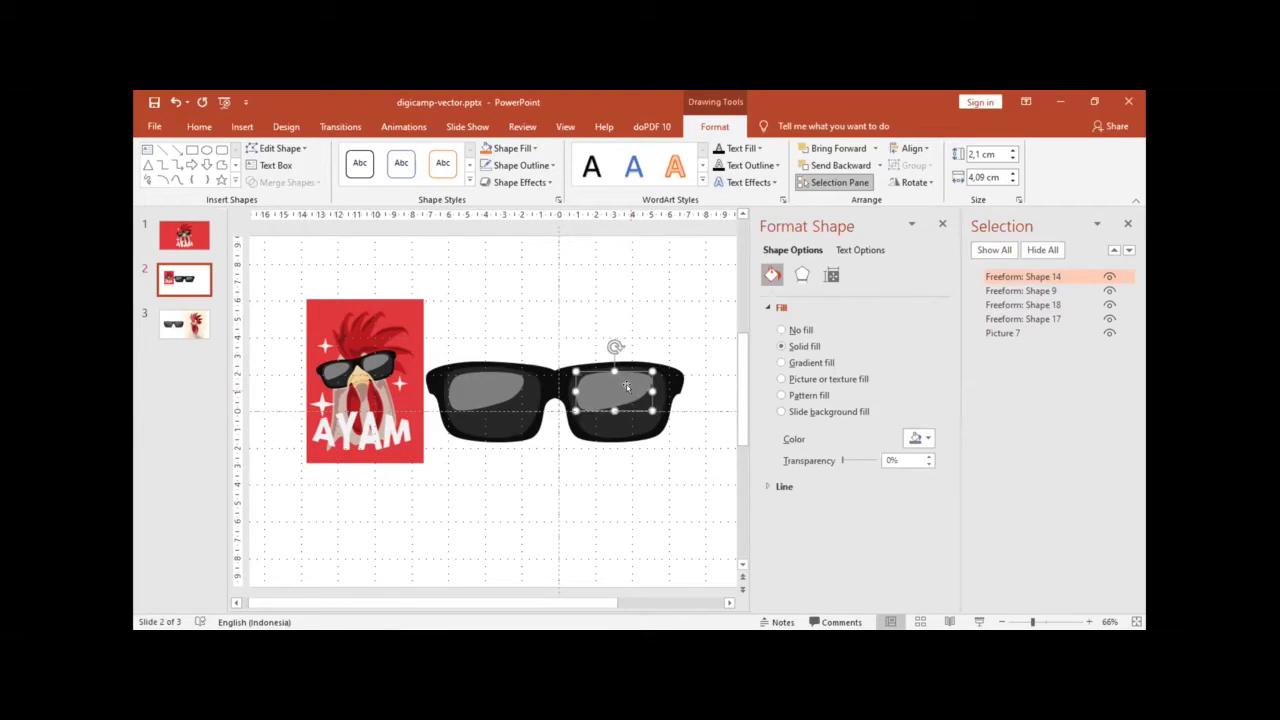
pyautogui.hotkey('ctrl', 'Left')
pyautogui.hotkey('ctrl', 'Left')
pyautogui.hotkey('ctrl', 'Left')
pyautogui.keyDown('shift'); pyautogui.click(498, 382); pyautogui.keyUp('shift')
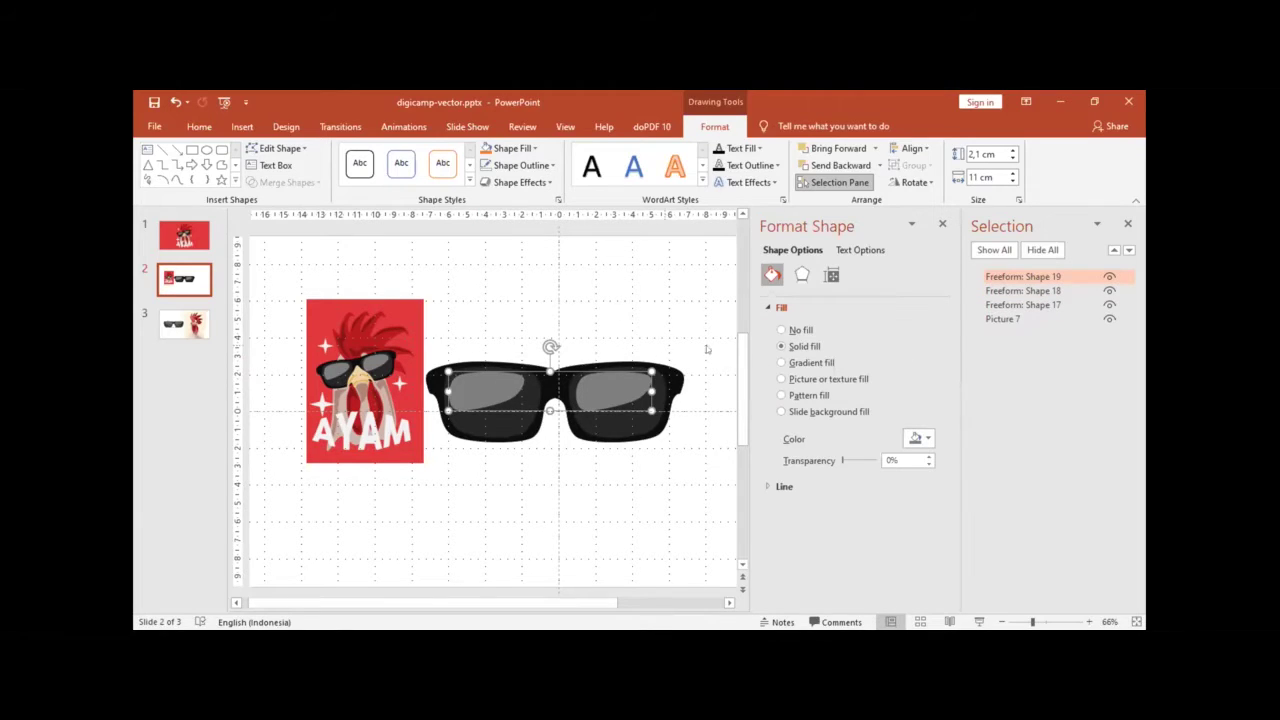
# Step: Group the merged frame, lenses and highlights into one group
pyautogui.keyDown('ctrl'); pyautogui.click(1013, 291); pyautogui.keyUp('ctrl')
pyautogui.keyDown('ctrl'); pyautogui.click(1013, 291); pyautogui.keyUp('ctrl')
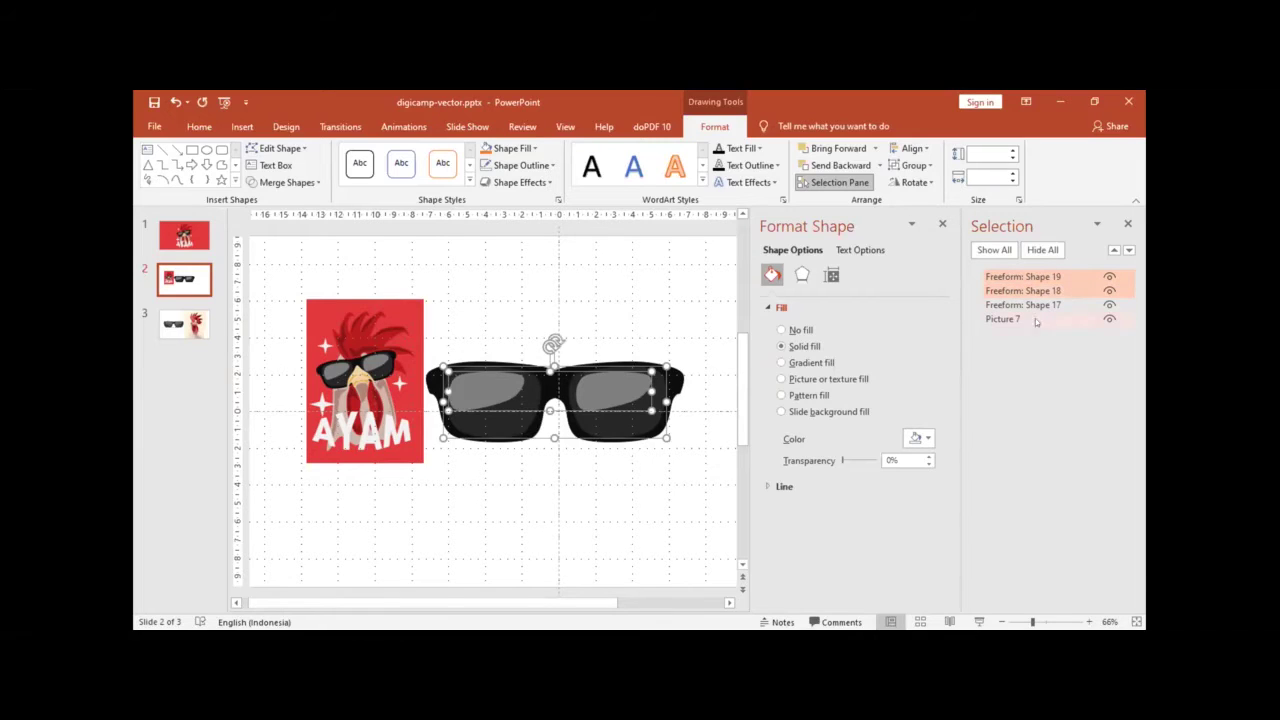
pyautogui.keyDown('ctrl'); pyautogui.click(1035, 305); pyautogui.keyUp('ctrl')
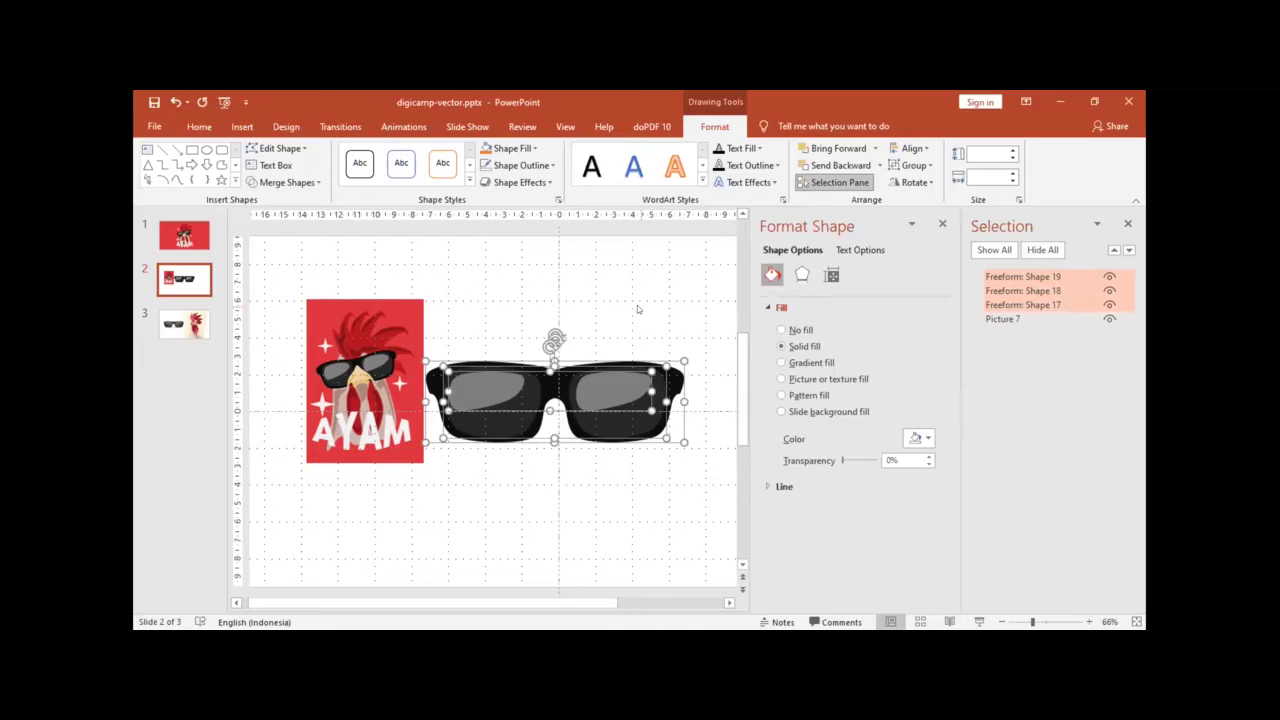
pyautogui.hotkey('ctrl', 'g')
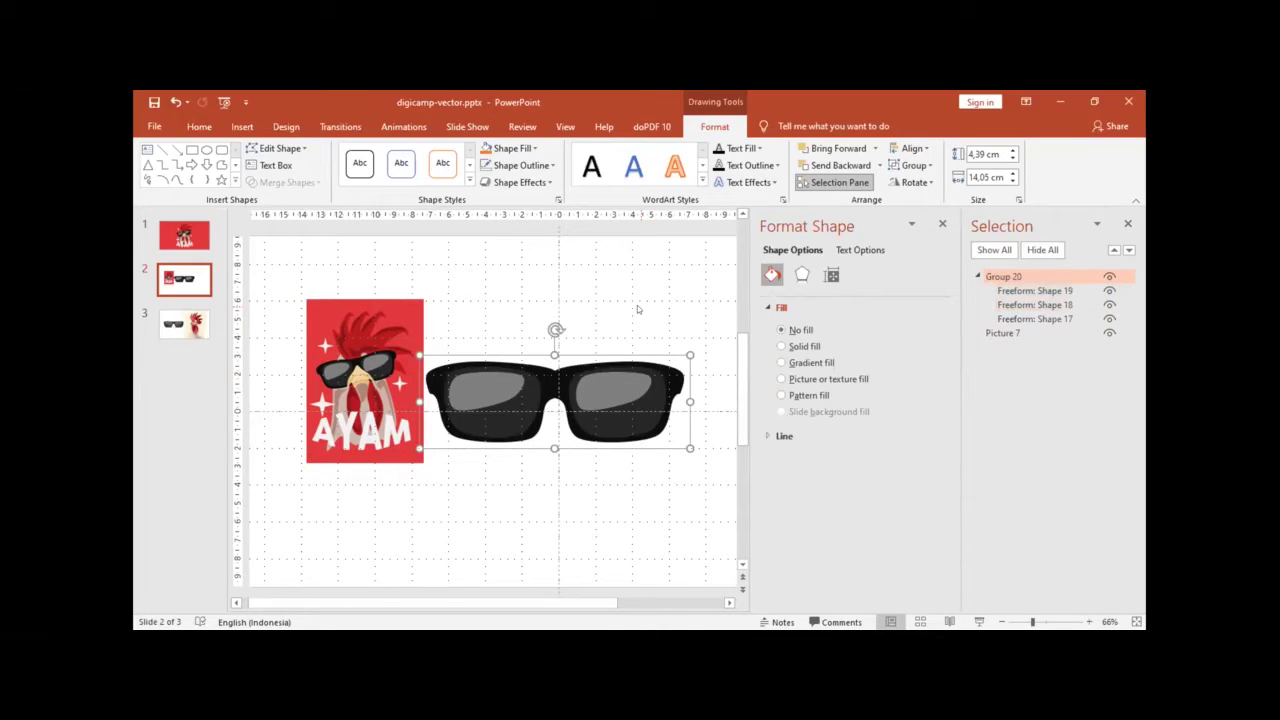
# Step: Rename the new group to 'kacamata' in the Selection Pane and collapse it
pyautogui.click(998, 277)
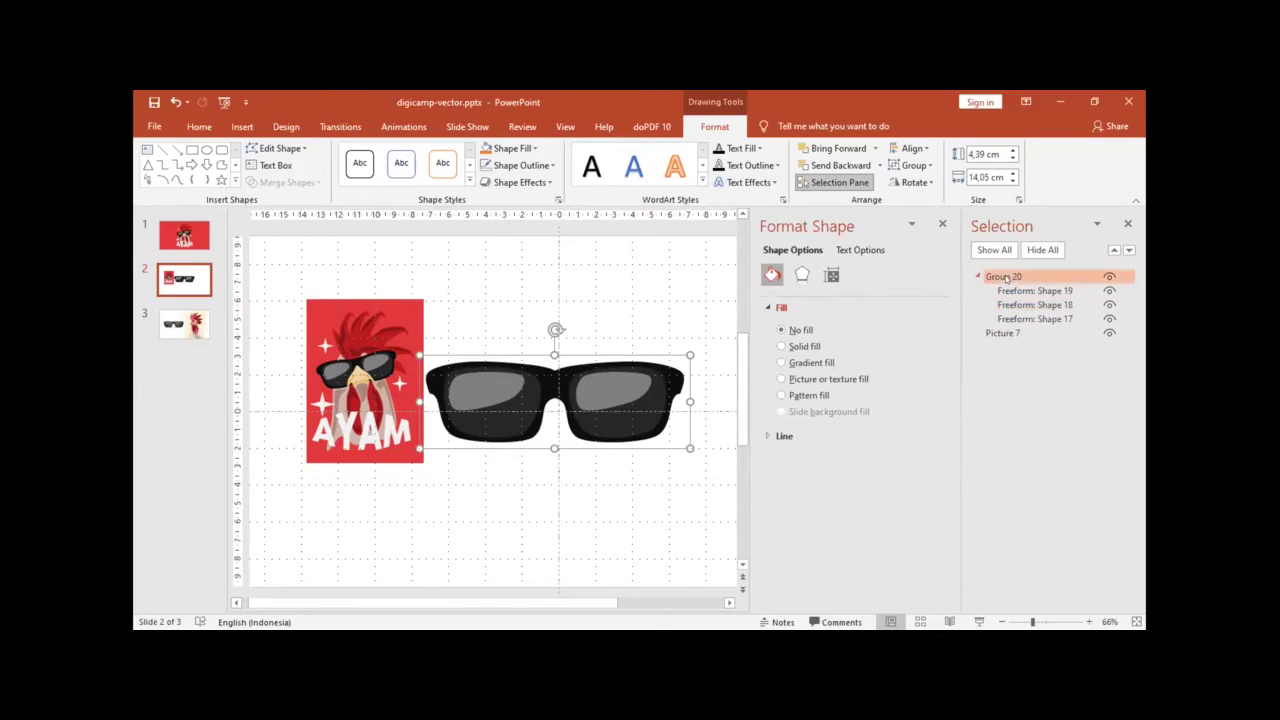
pyautogui.tripleClick(1006, 277)
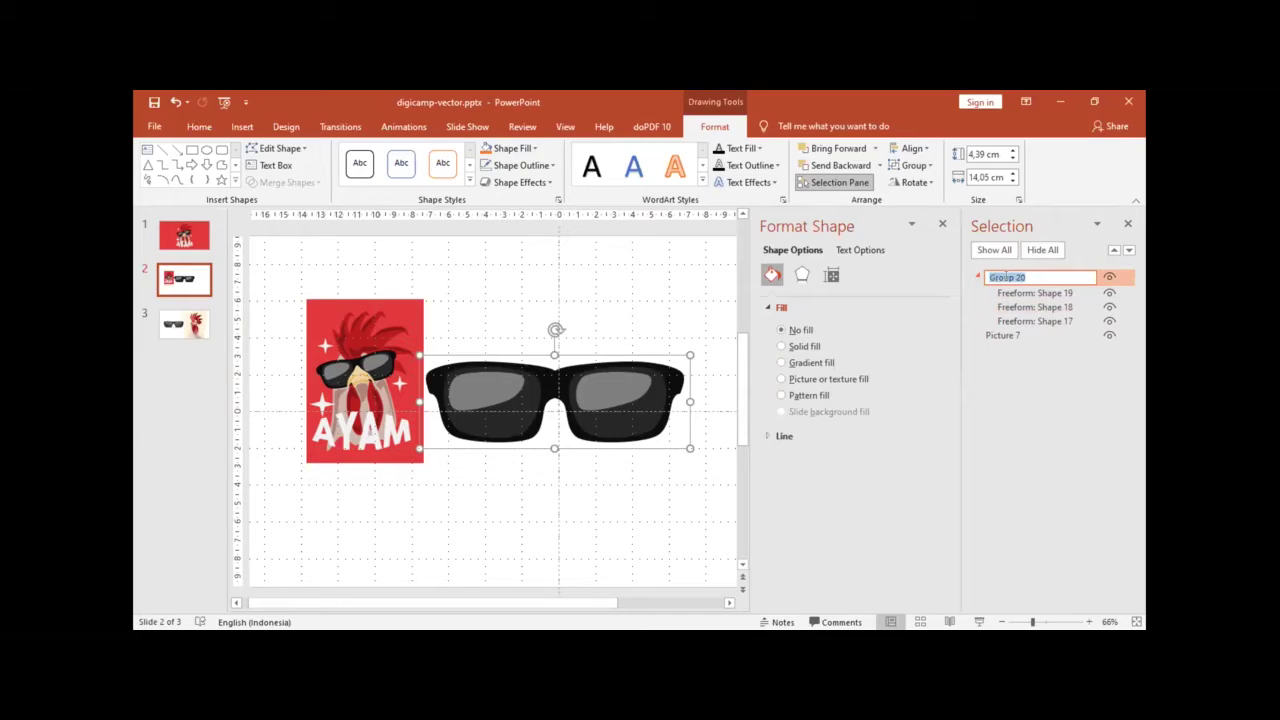
pyautogui.write('k')
pyautogui.write('acamata')
pyautogui.press('Return')
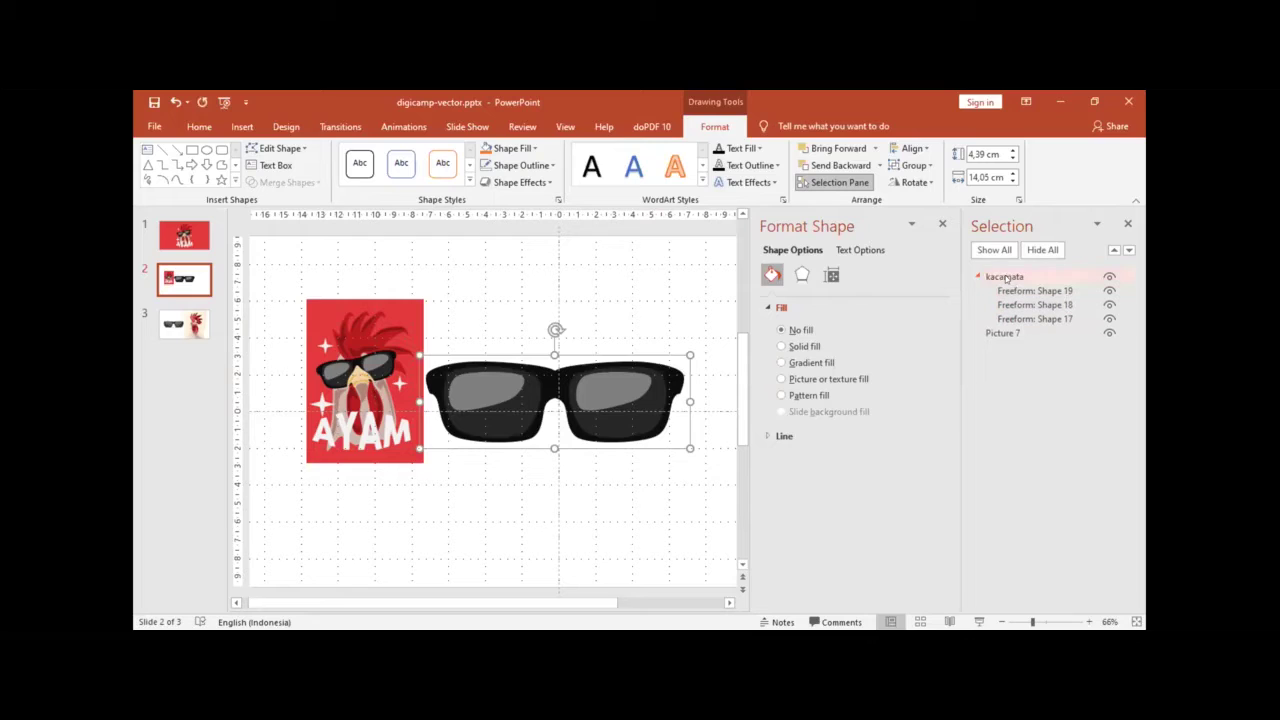
pyautogui.click(978, 276)
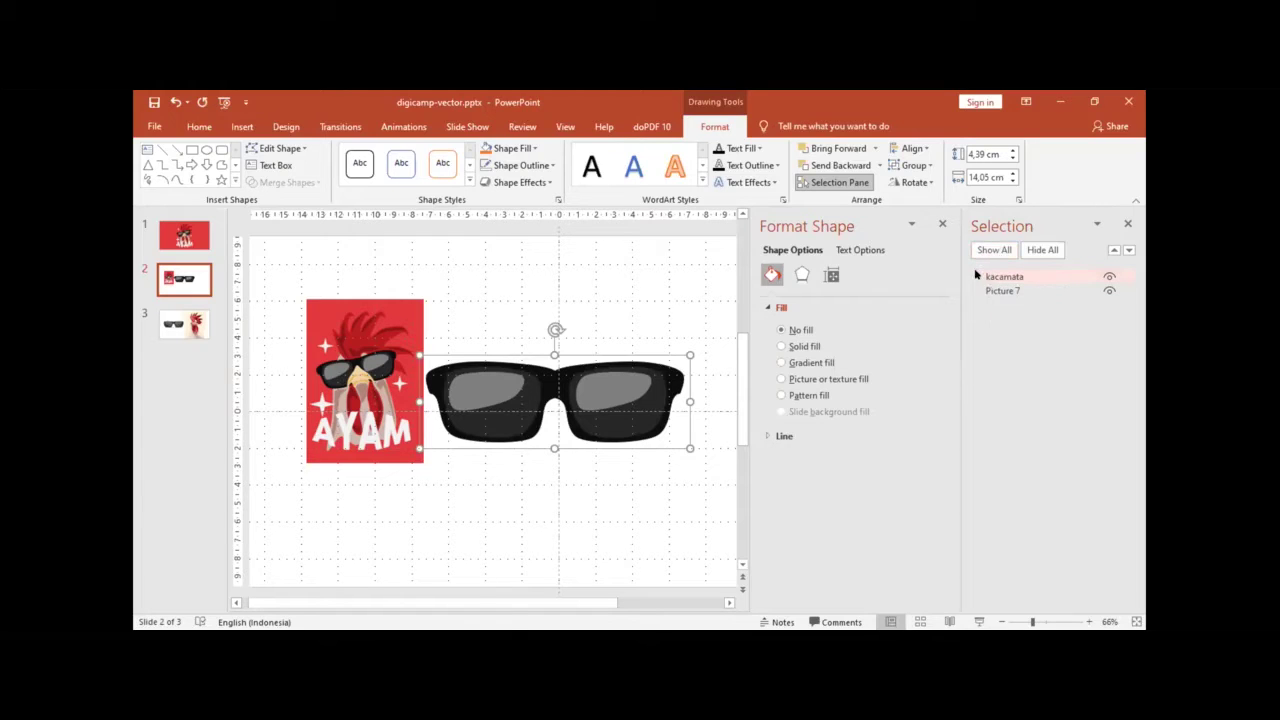
# Step: Align the kacamata sunglasses to the slide's middle
pyautogui.scroll(-2, 590, 313)
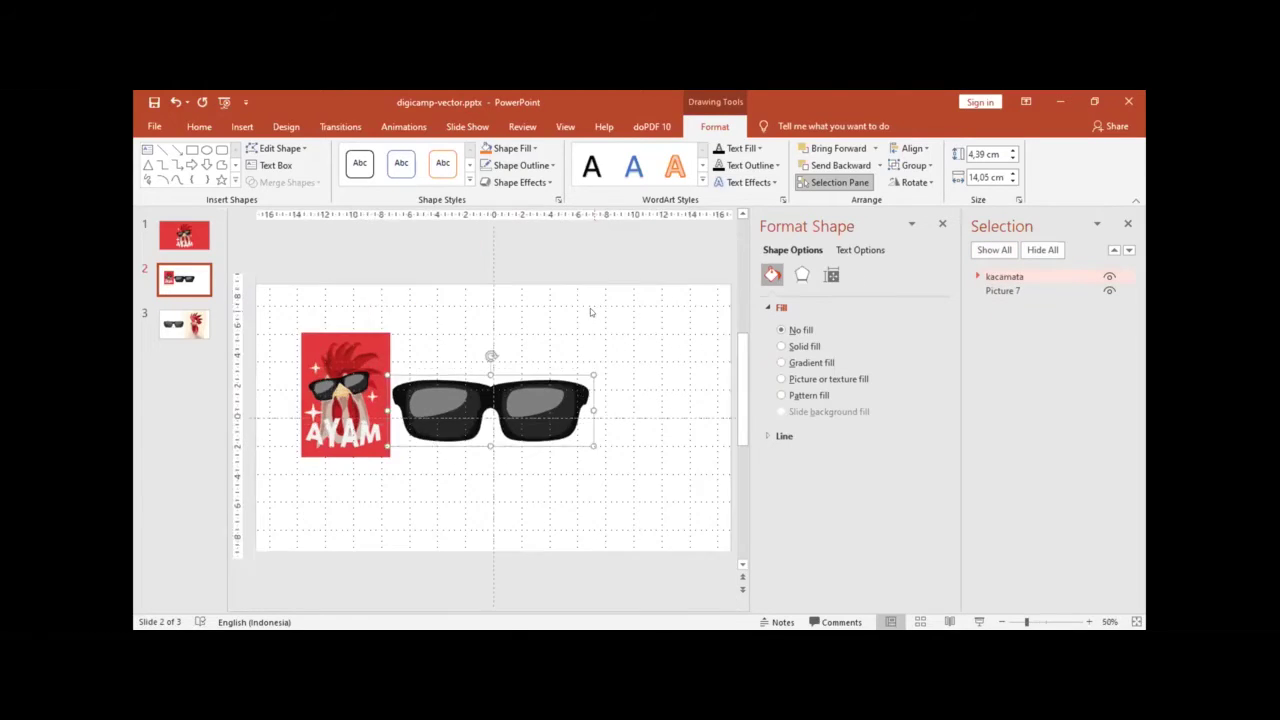
pyautogui.scroll(-2, 590, 310)
pyautogui.scroll(2, 590, 308)
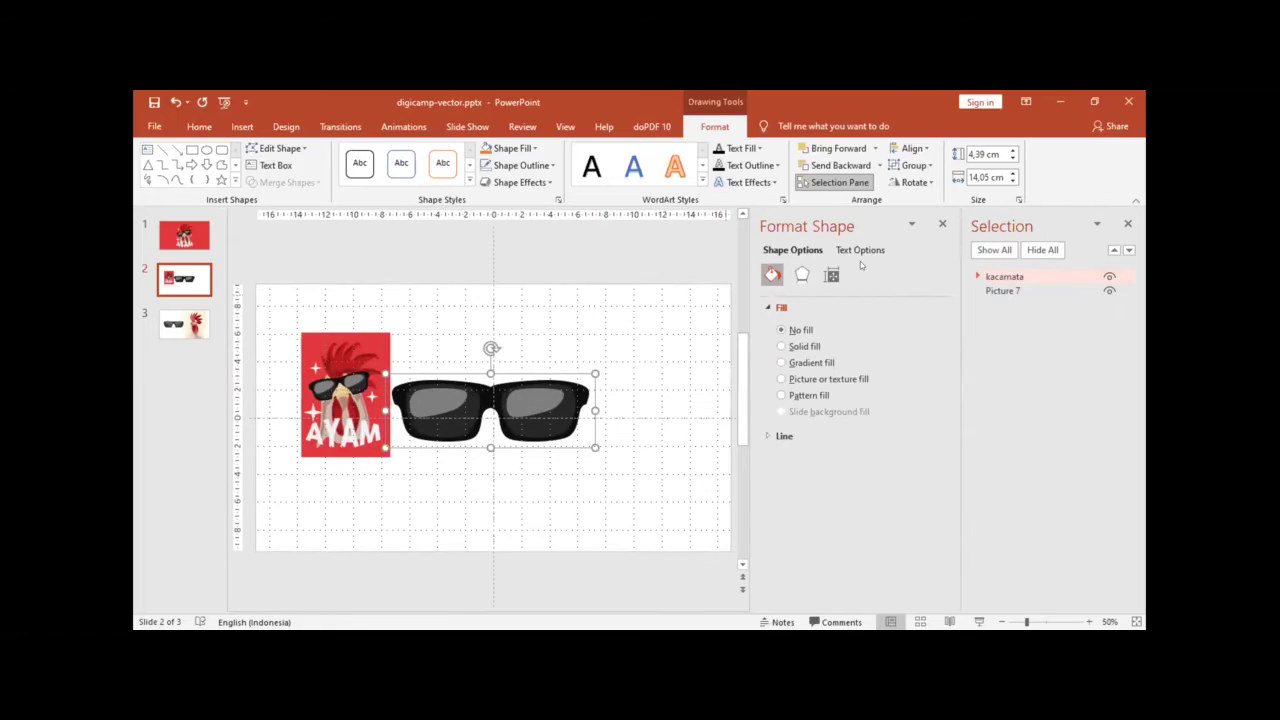
pyautogui.click(914, 148)
pyautogui.click(931, 239)
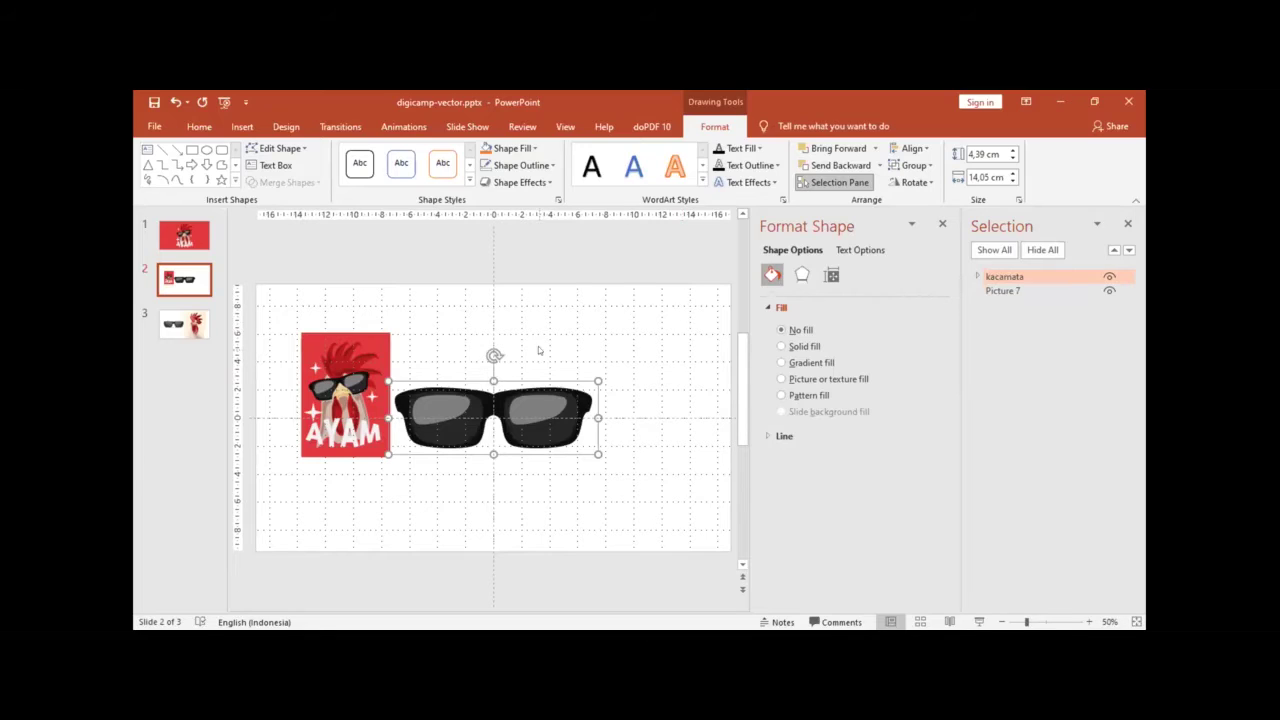
# Step: Undo the accidental resize of the glasses twice and deselect them
pyautogui.moveTo(487, 371); pyautogui.dragTo(487, 371)
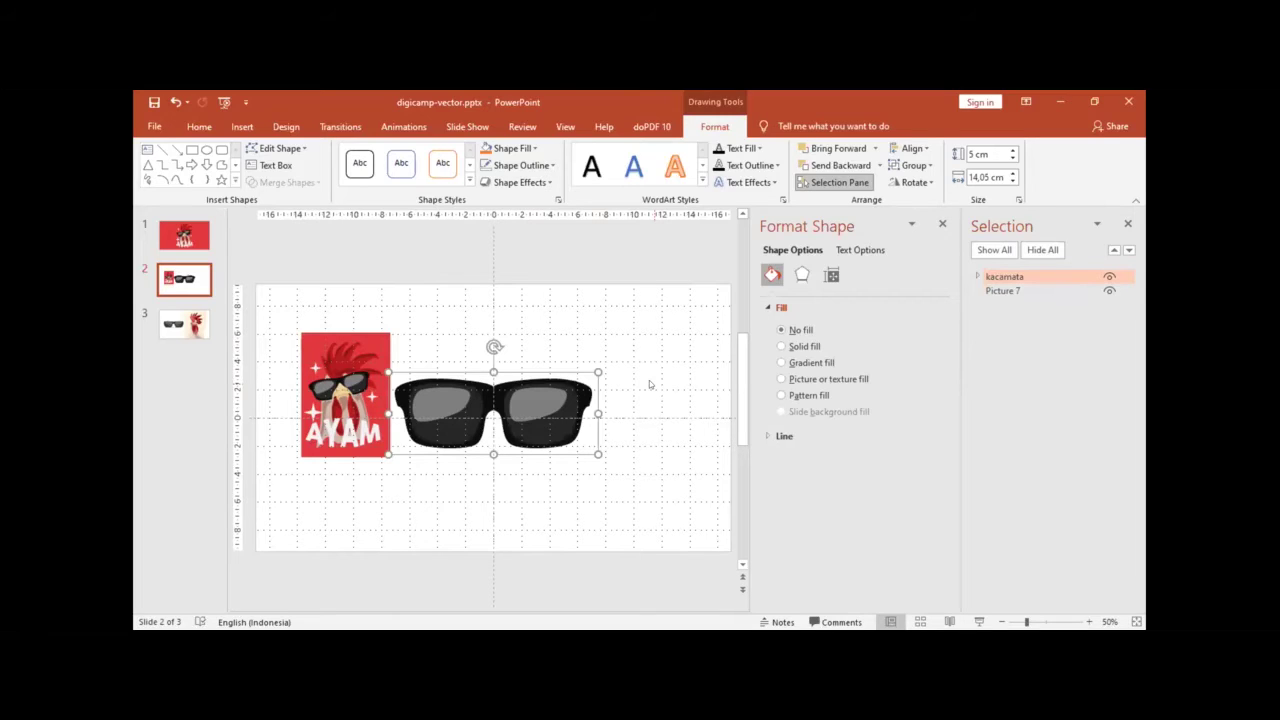
pyautogui.click(464, 422)
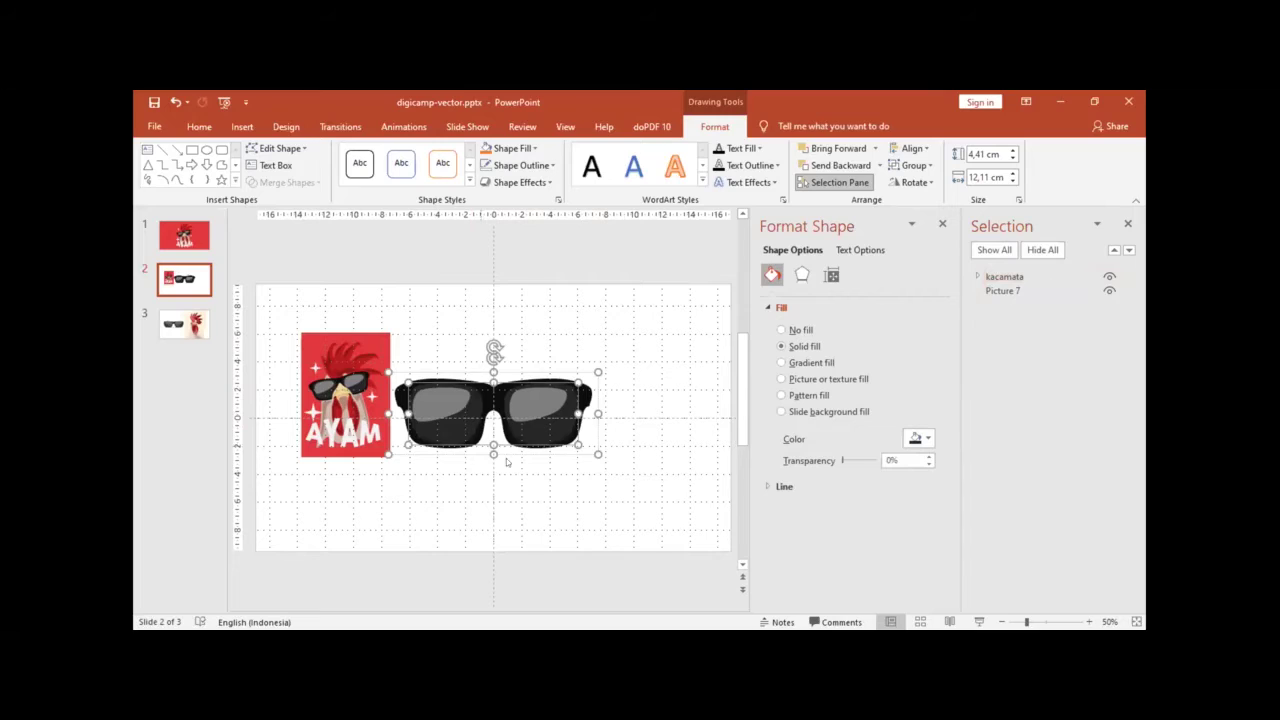
pyautogui.hotkey('ctrl', 'z')
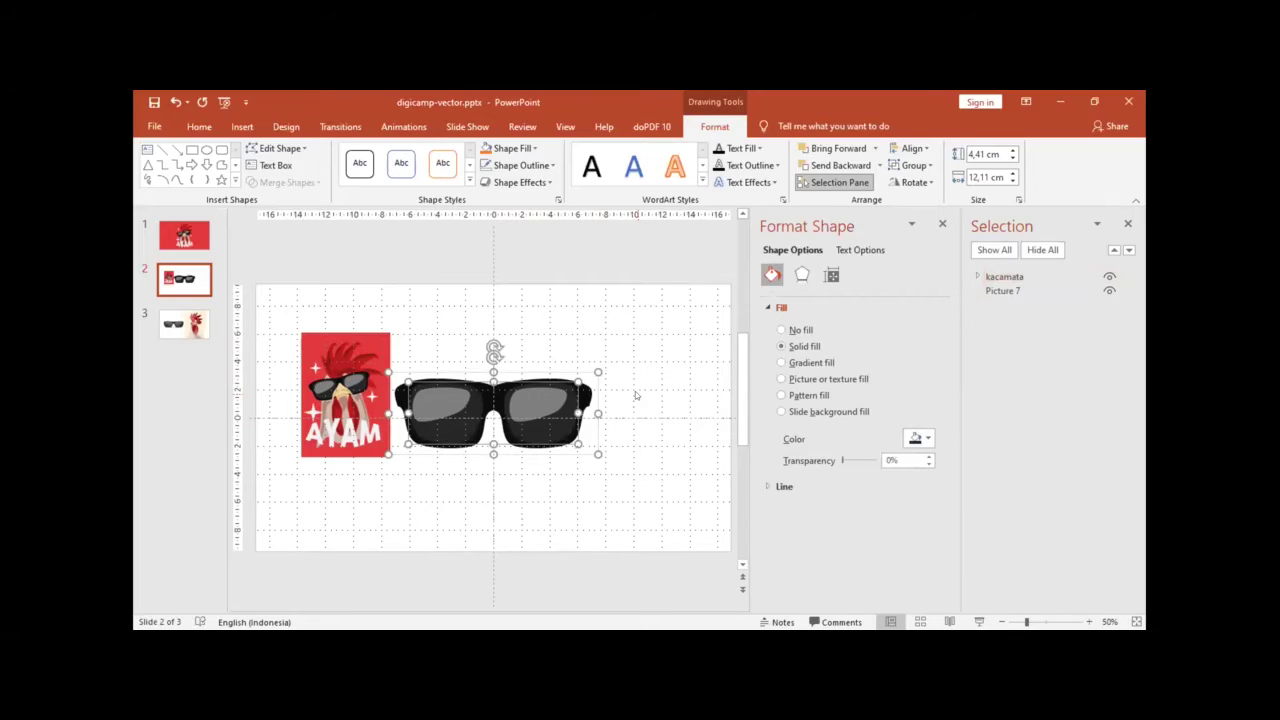
pyautogui.hotkey('ctrl', 'z')
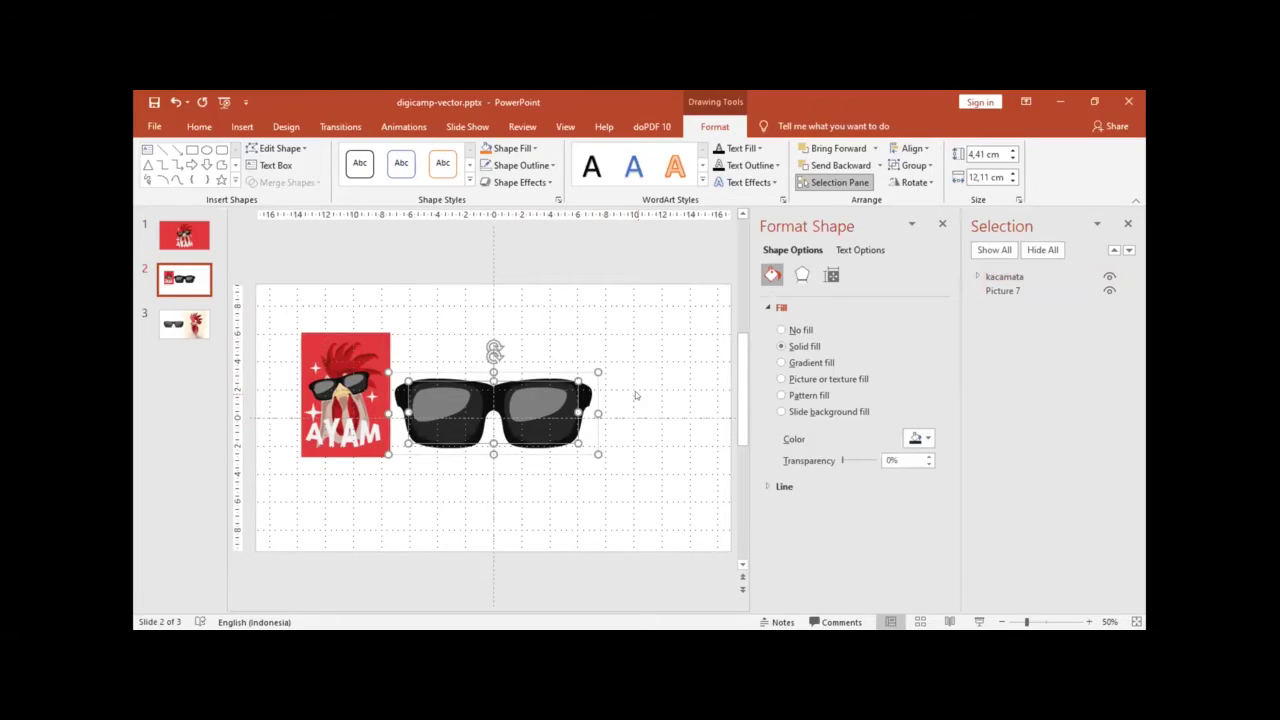
pyautogui.click(636, 395)
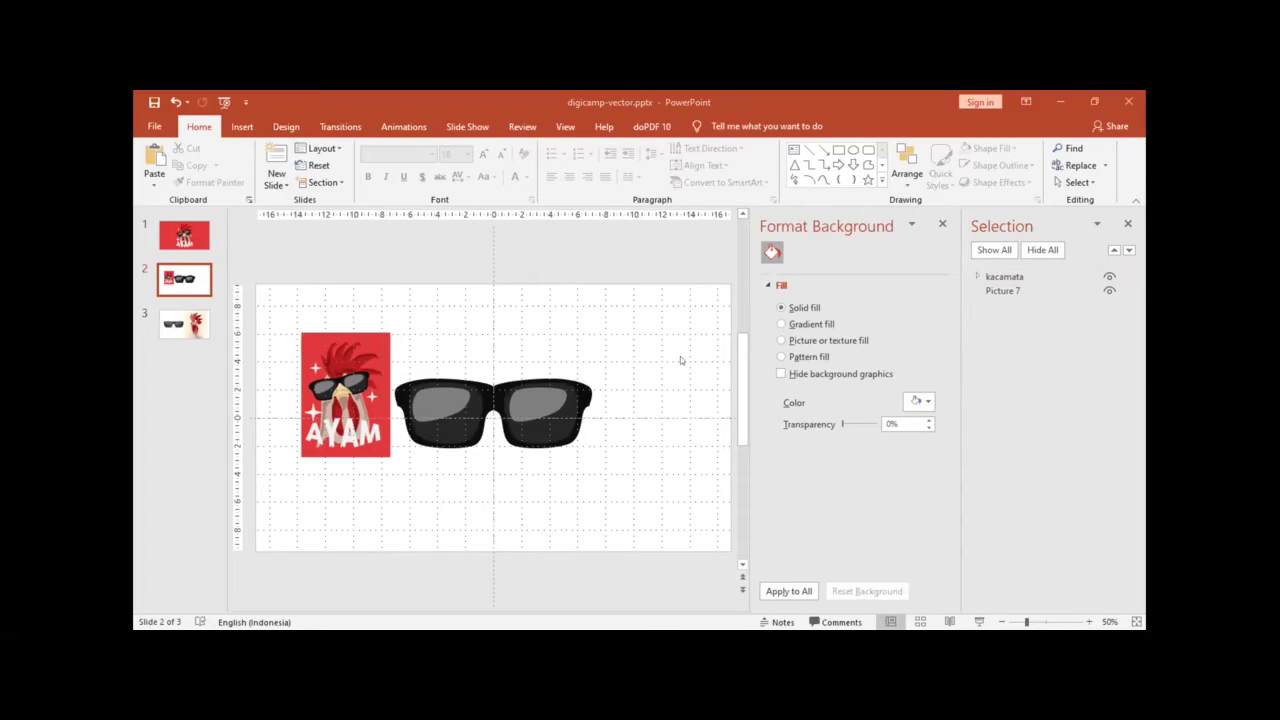
# Step: Move the AYAM picture to the top-left corner and hide kacamata in the Selection Pane
pyautogui.click(535, 403)
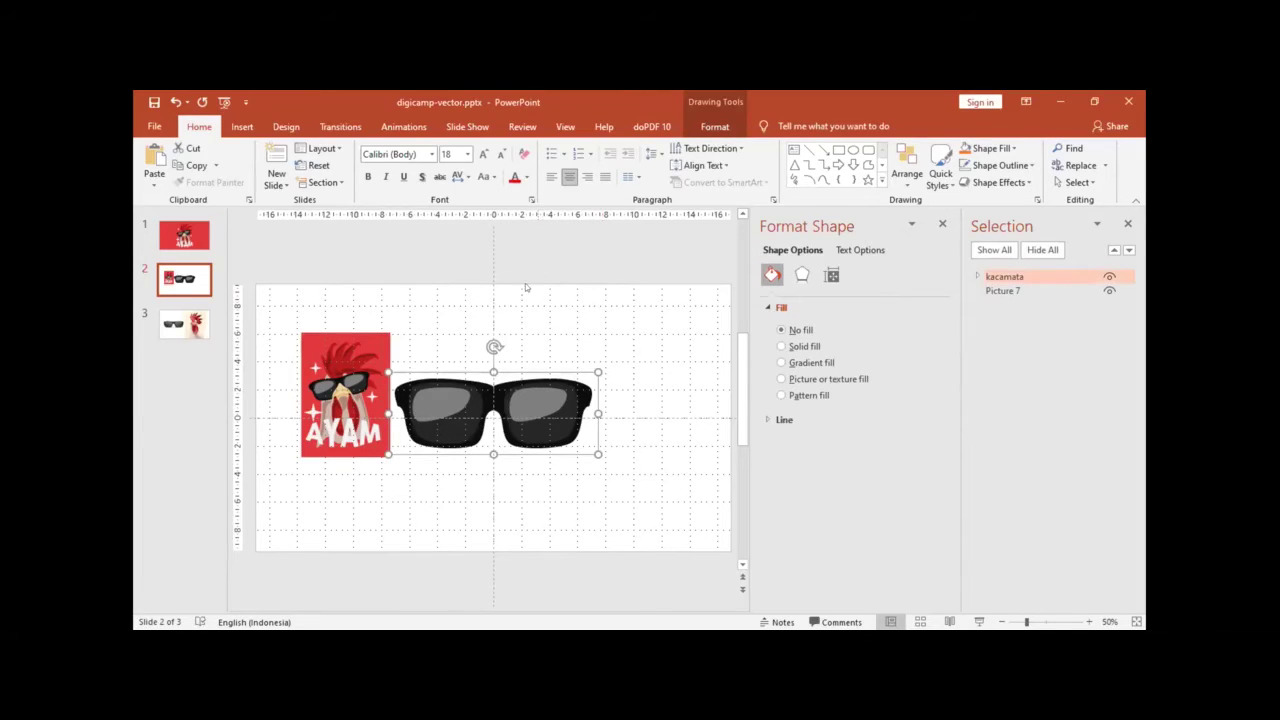
pyautogui.moveTo(353, 410); pyautogui.dragTo(310, 366)
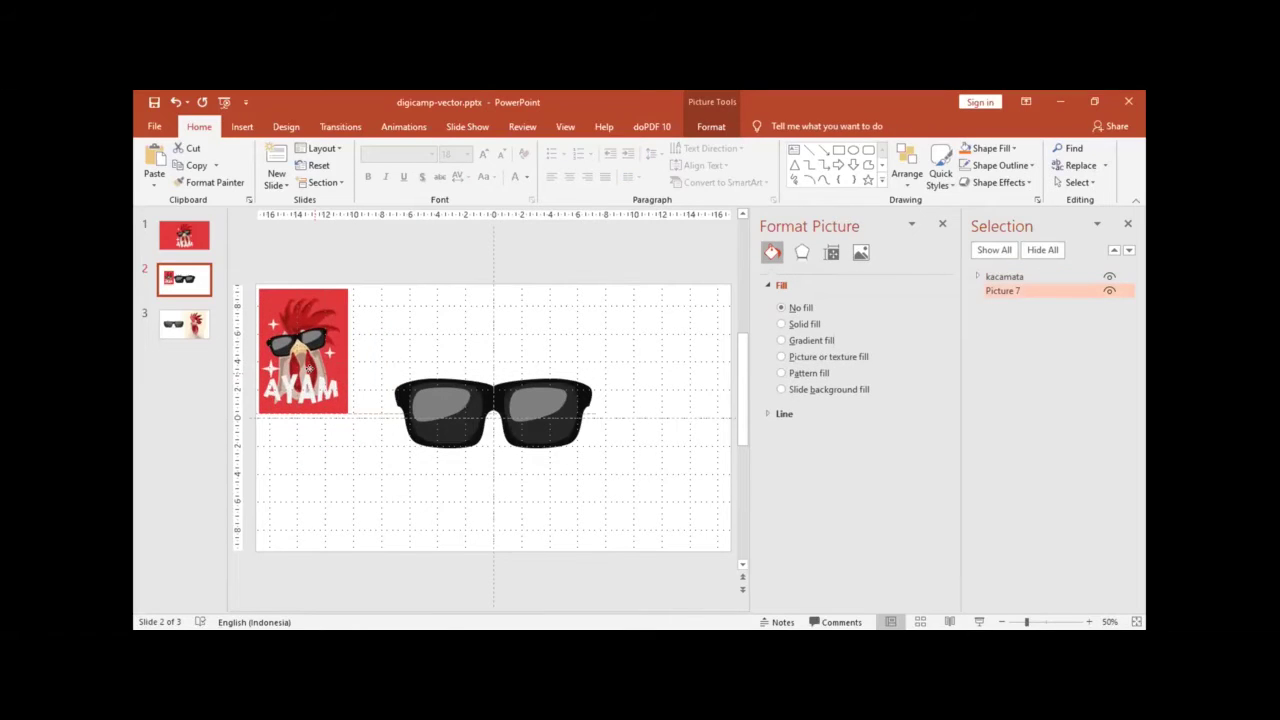
pyautogui.click(571, 418)
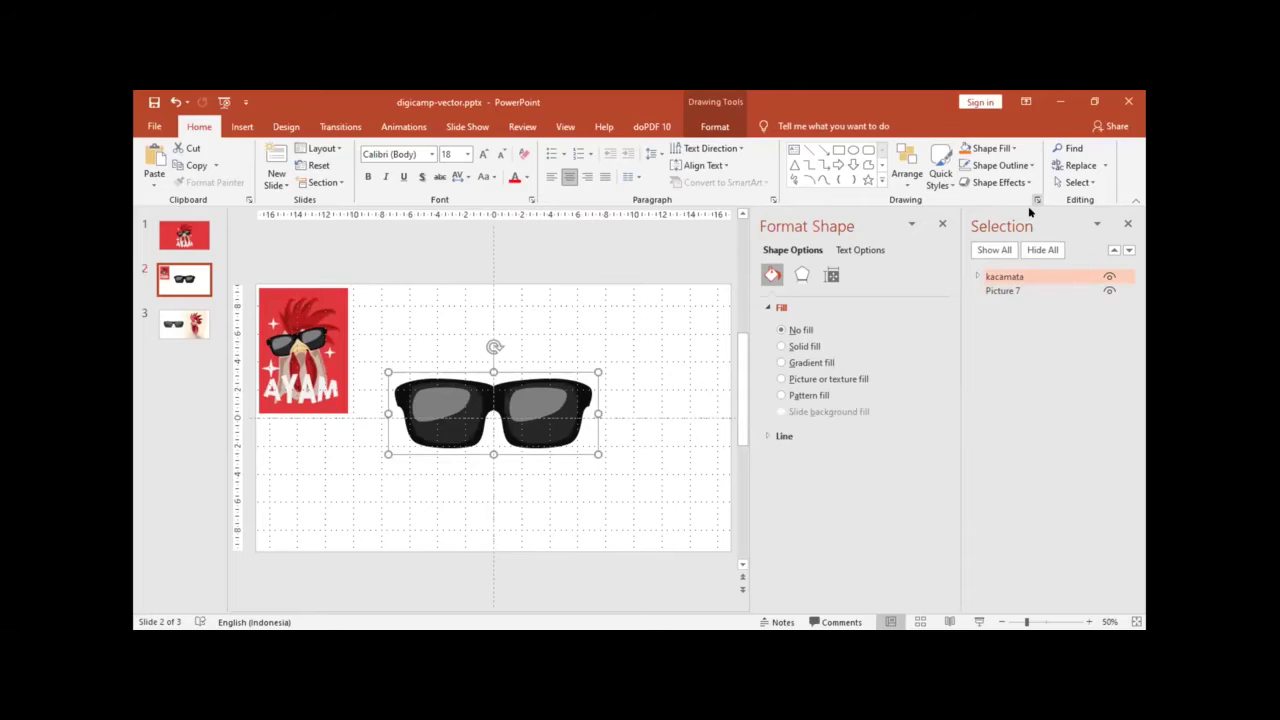
pyautogui.click(1109, 277)
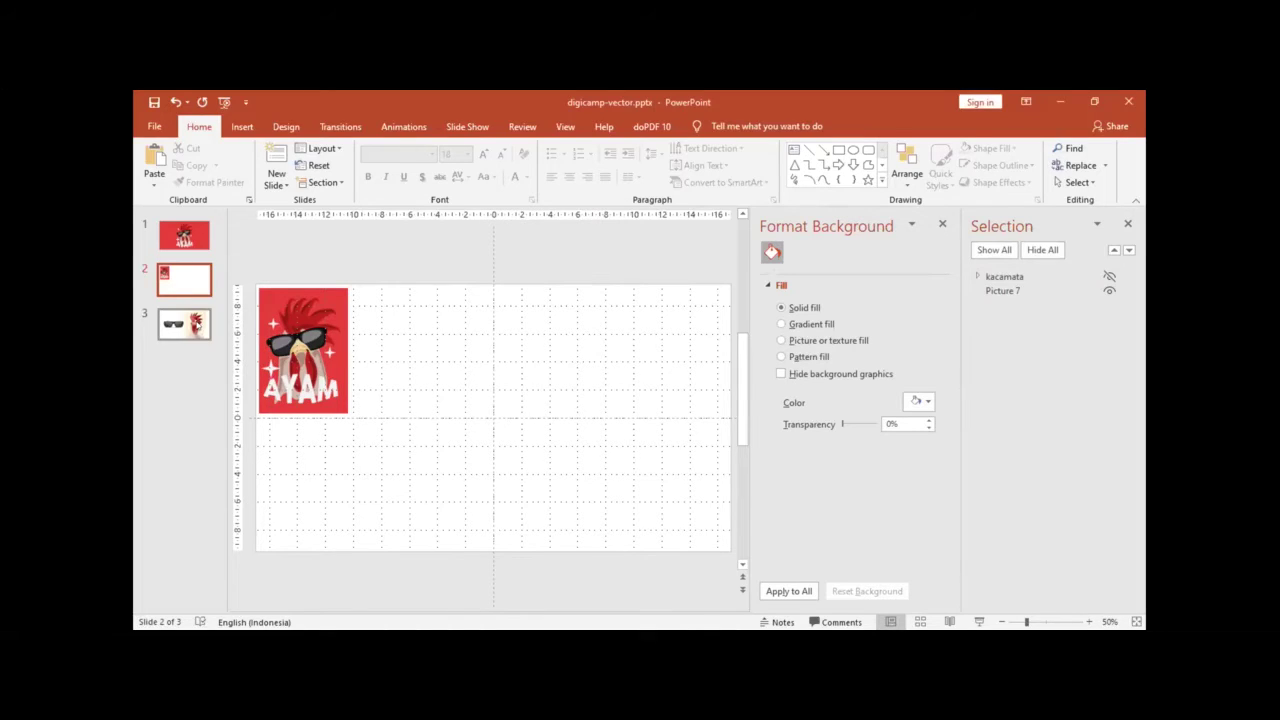
# Step: Copy the rooster photo from slide 3 and paste it onto slide 2
pyautogui.click(184, 322)
pyautogui.click(595, 370)
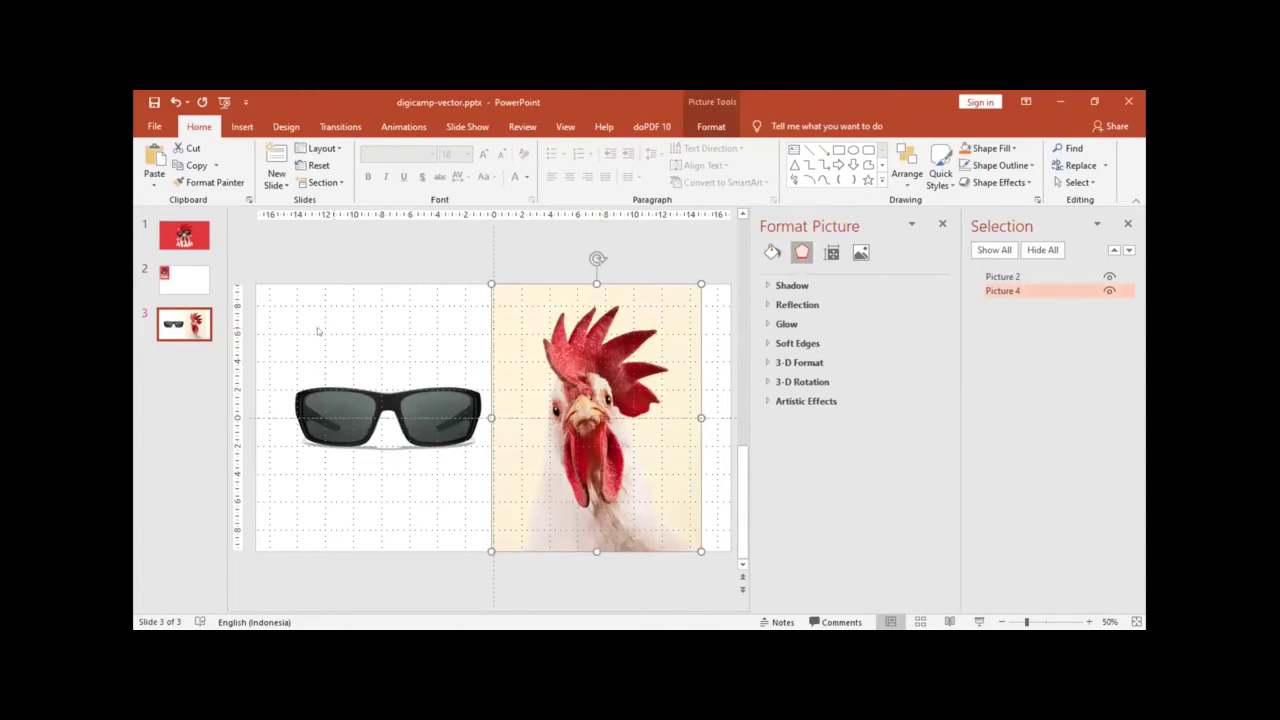
pyautogui.click(194, 284)
pyautogui.click(595, 380)
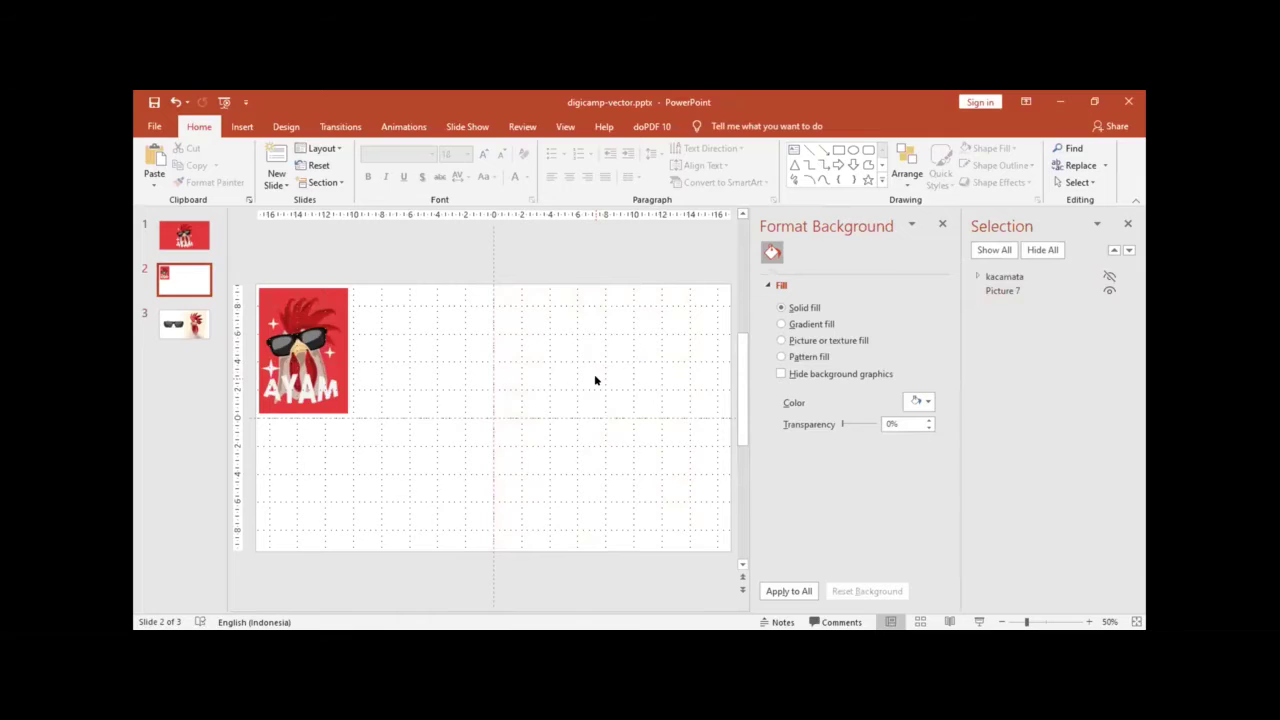
pyautogui.hotkey('ctrl', 'v')
# Step: Align the pasted rooster photo to the horizontal centre of the slide
pyautogui.click(711, 126)
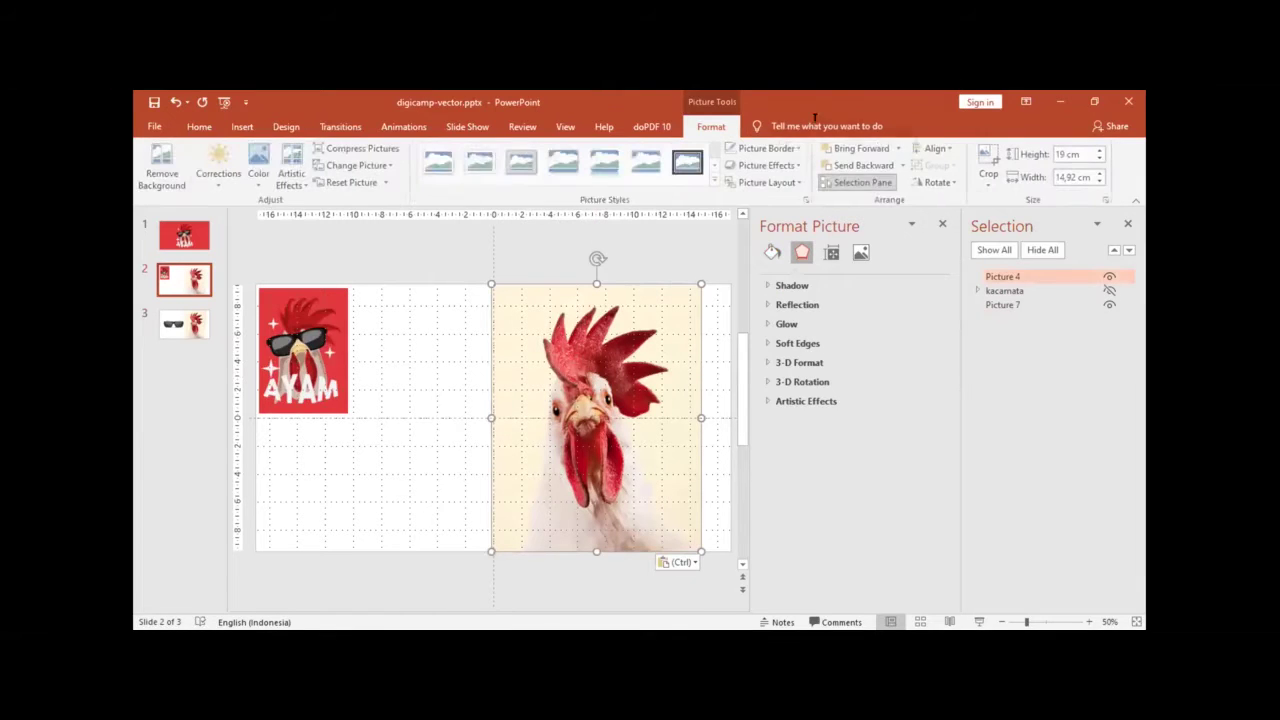
pyautogui.click(930, 150)
pyautogui.click(955, 182)
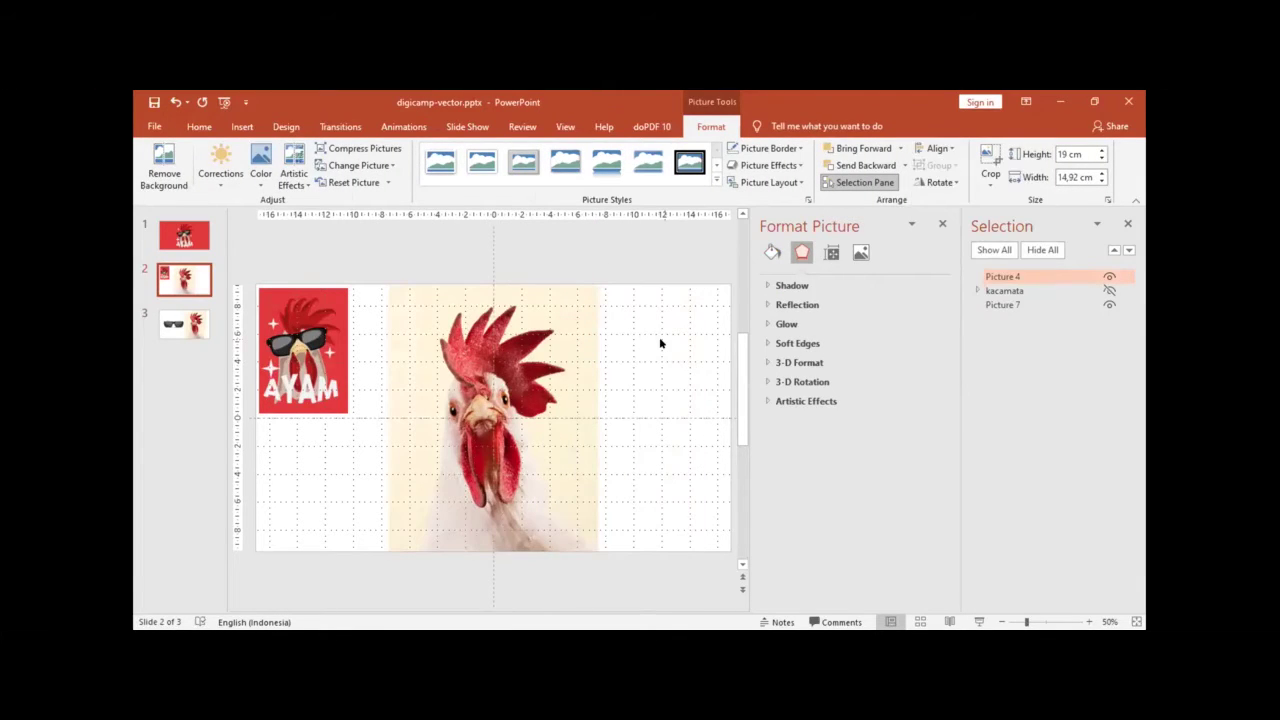
pyautogui.click(558, 349)
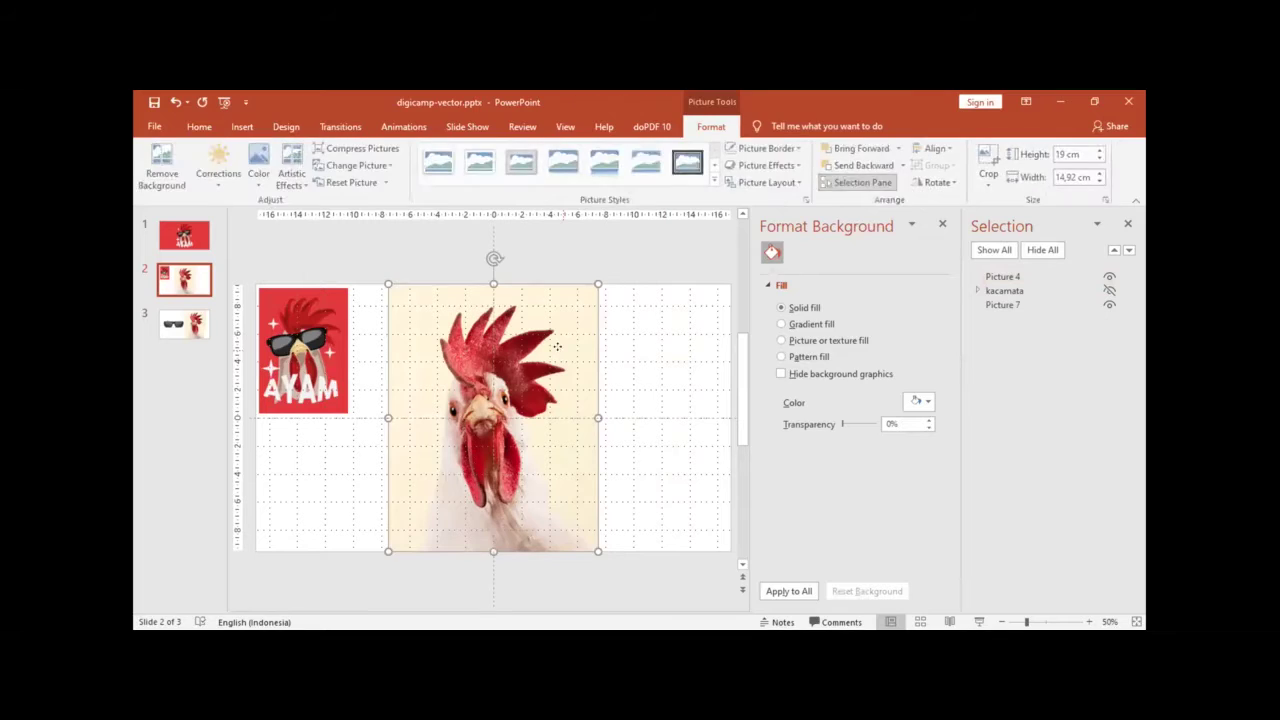
pyautogui.click(693, 369)
pyautogui.scroll(3, 450, 371)
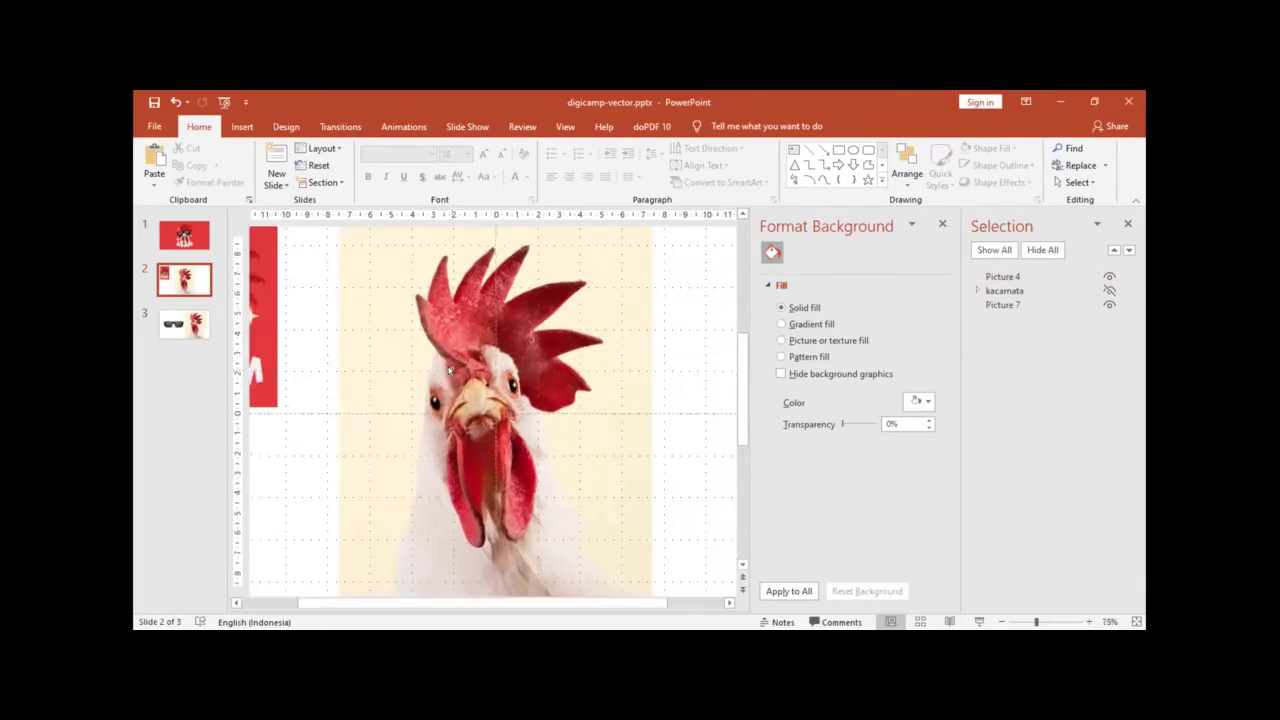
pyautogui.scroll(1, 449, 370)
pyautogui.scroll(1, 447, 362)
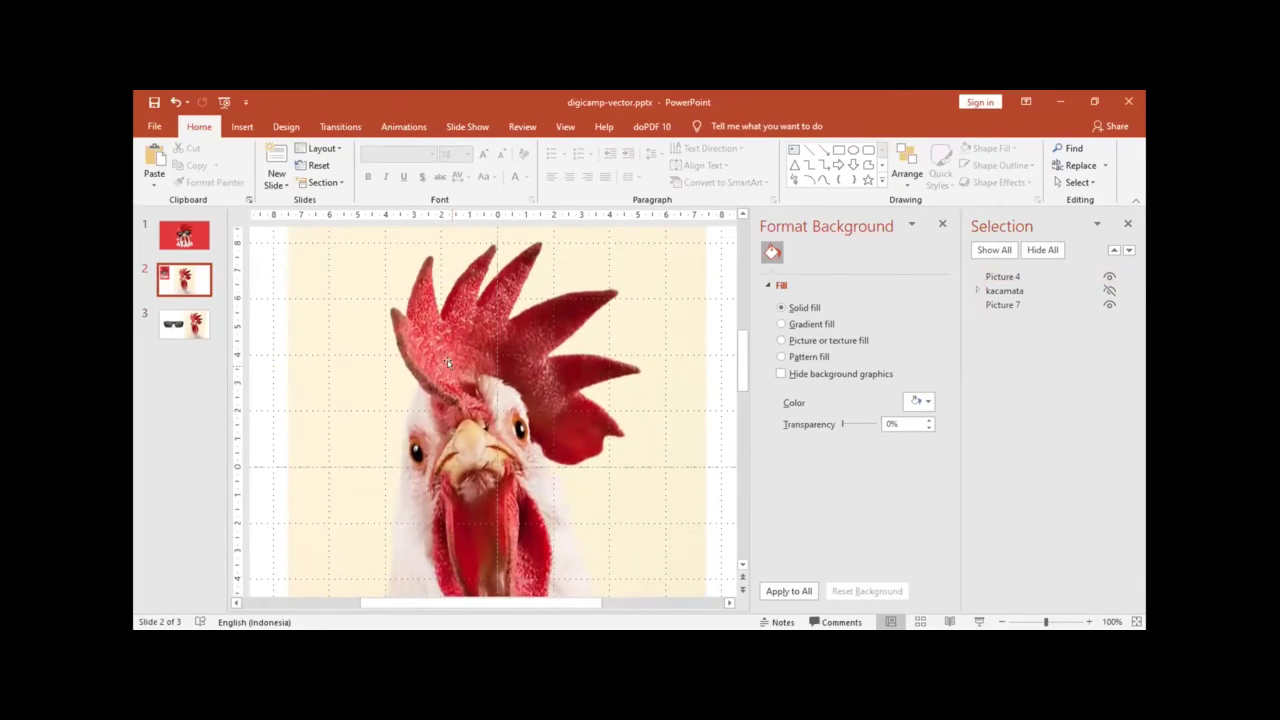
pyautogui.scroll(-1, 447, 360)
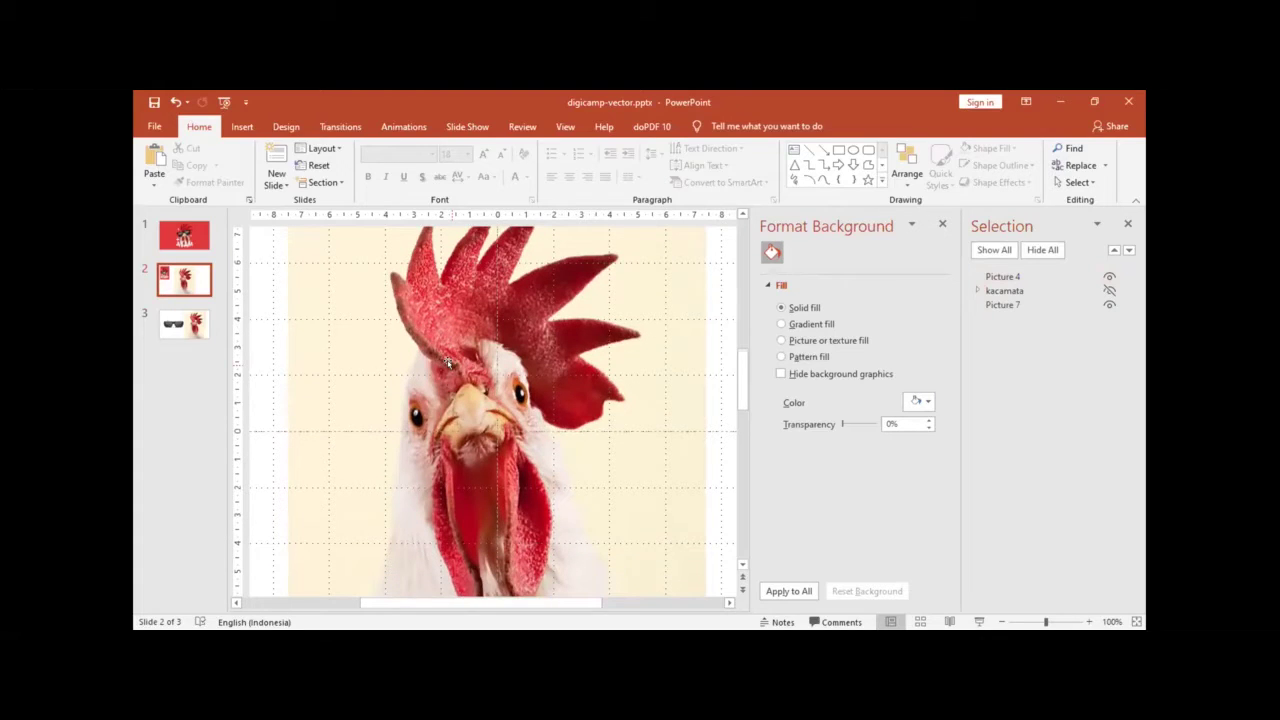
pyautogui.scroll(2, 447, 362)
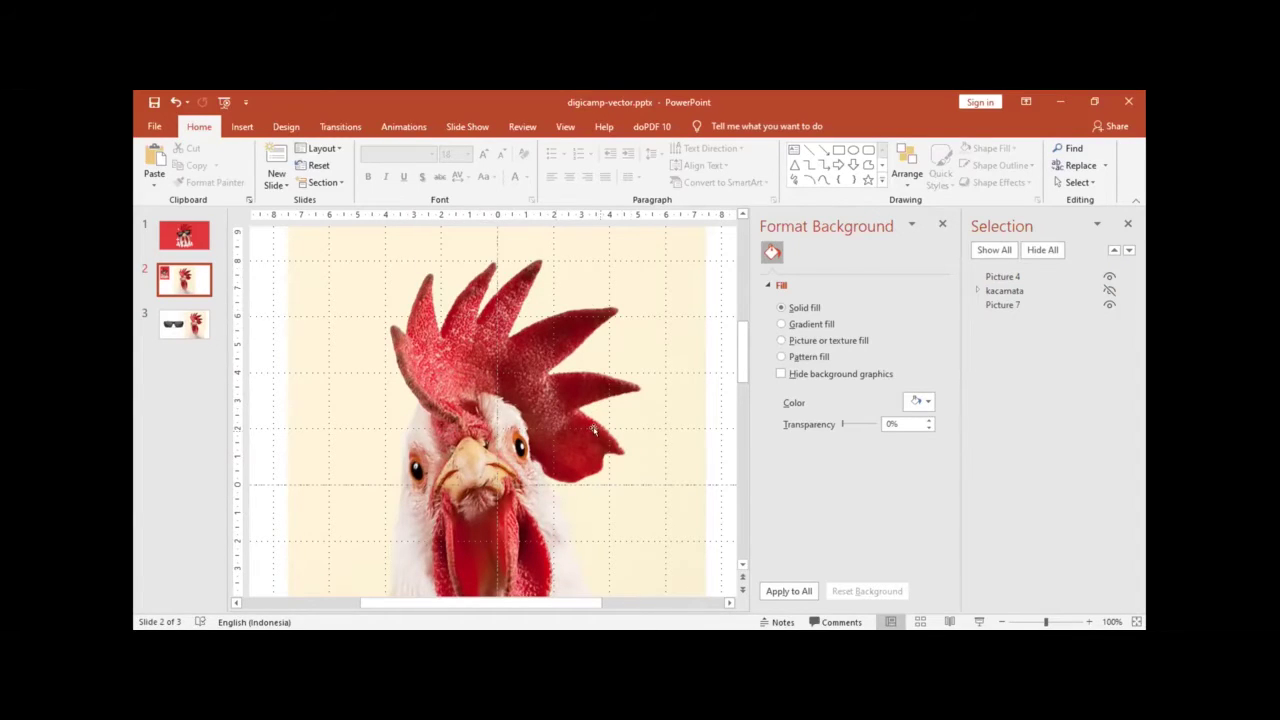
# Step: Draw a Freeform shape tracing the rooster's comb from its tips down to the beak
pyautogui.click(242, 127)
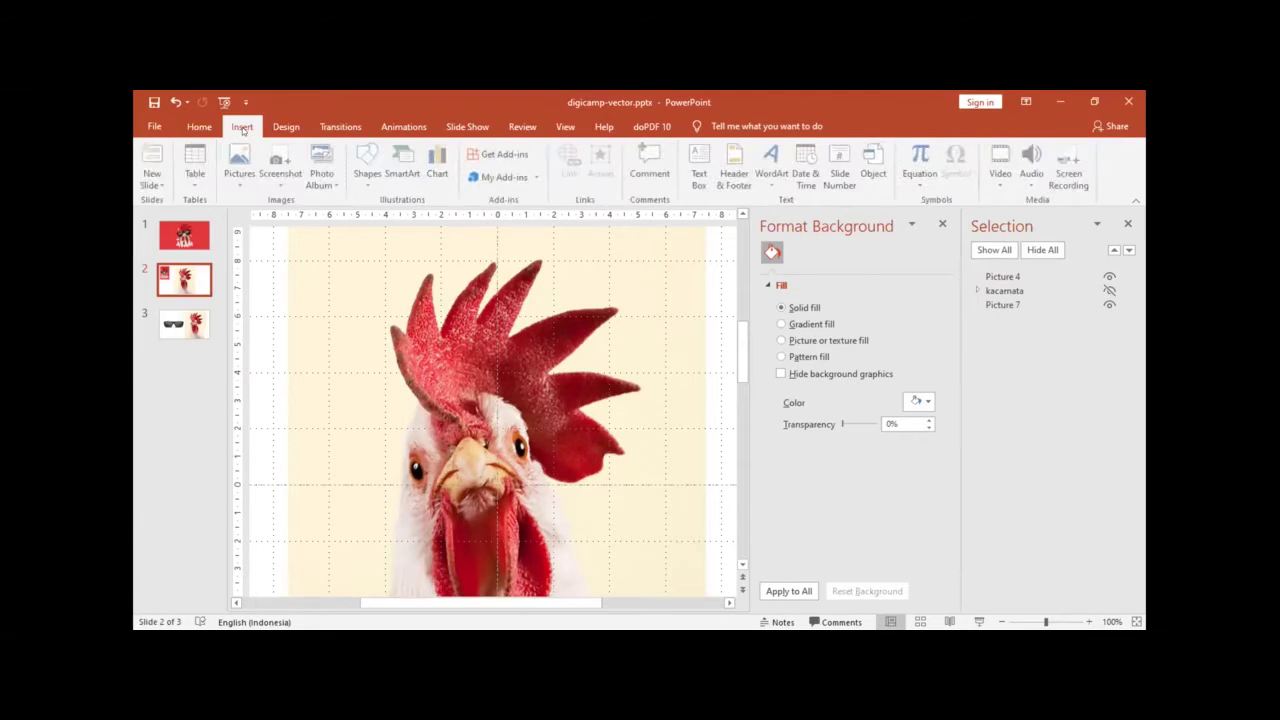
pyautogui.click(370, 178)
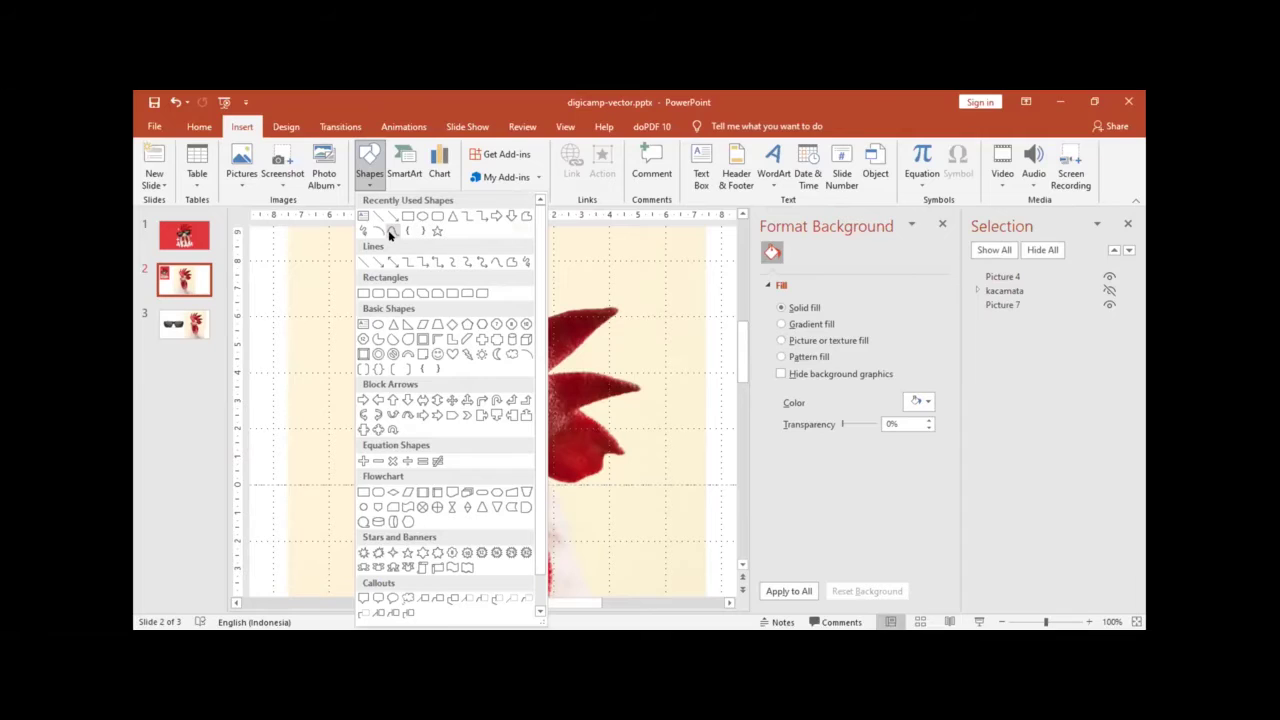
pyautogui.click(388, 230)
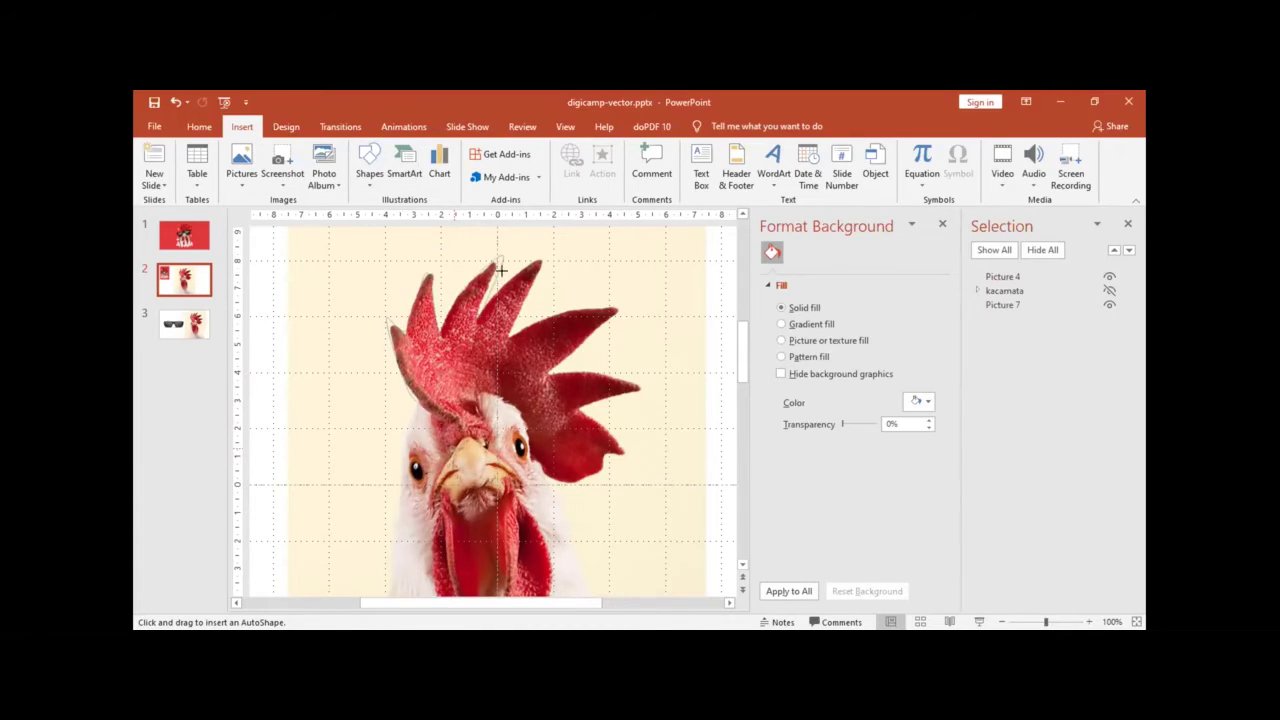
pyautogui.click(544, 256)
pyautogui.click(617, 308)
pyautogui.moveTo(634, 384)
pyautogui.mouseDown()
pyautogui.moveTo(566, 405)
pyautogui.moveTo(610, 442)
pyautogui.moveTo(555, 458)
pyautogui.moveTo(520, 446)
pyautogui.moveTo(508, 405)
pyautogui.moveTo(465, 444)
pyautogui.mouseUp()
pyautogui.moveTo(465, 445); pyautogui.dragTo(452, 446)
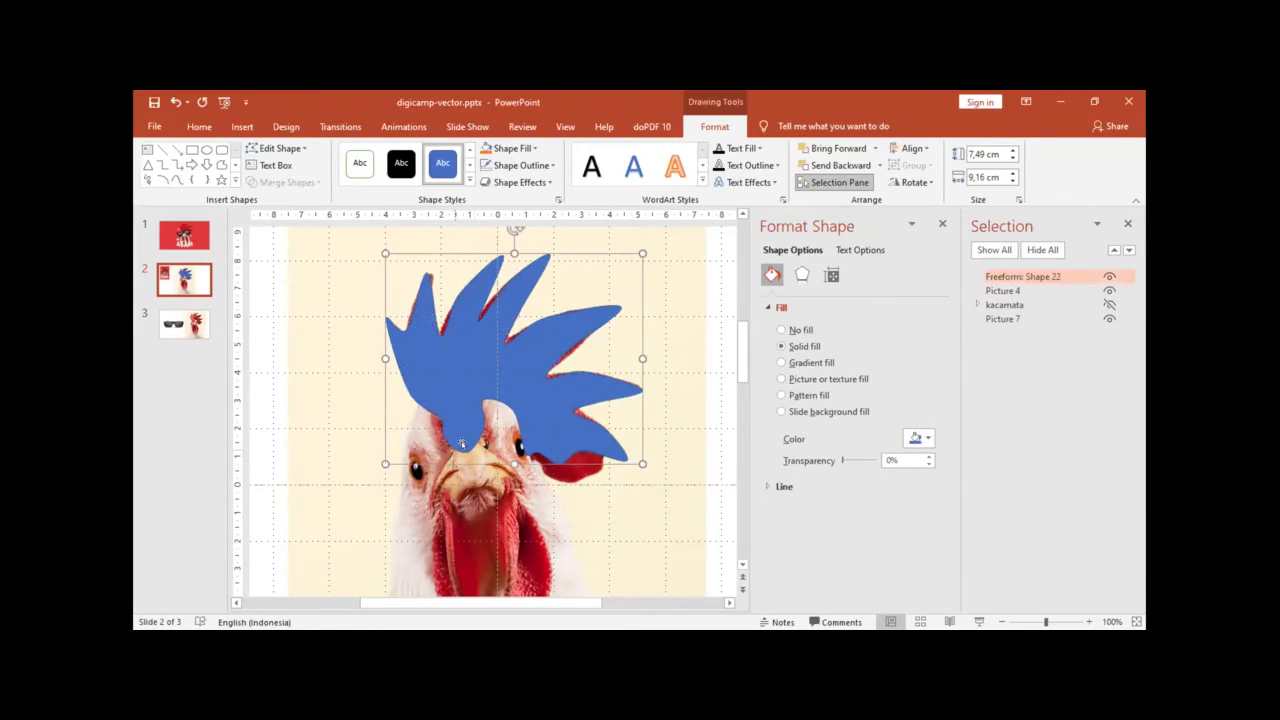
pyautogui.scroll(-1, 531, 381)
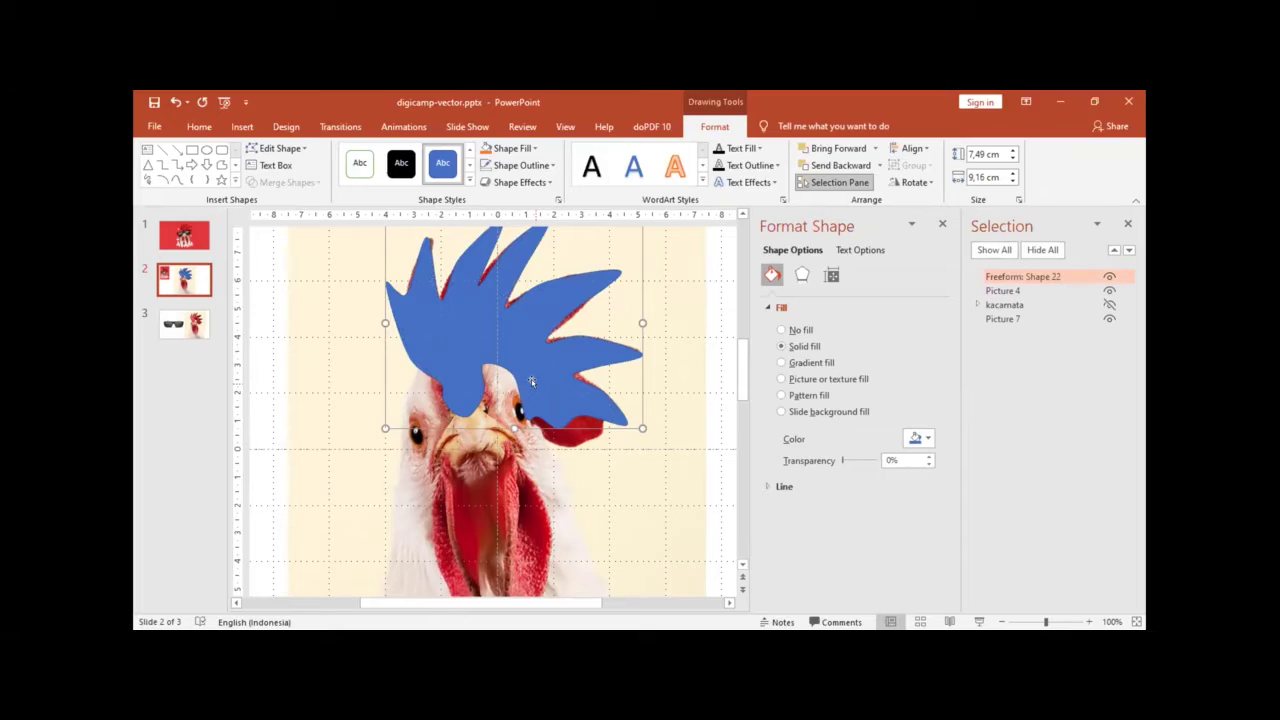
# Step: Reshape a notch near the comb's base by dragging one of its vertices in Edit Points
pyautogui.click(280, 148)
pyautogui.click(283, 187)
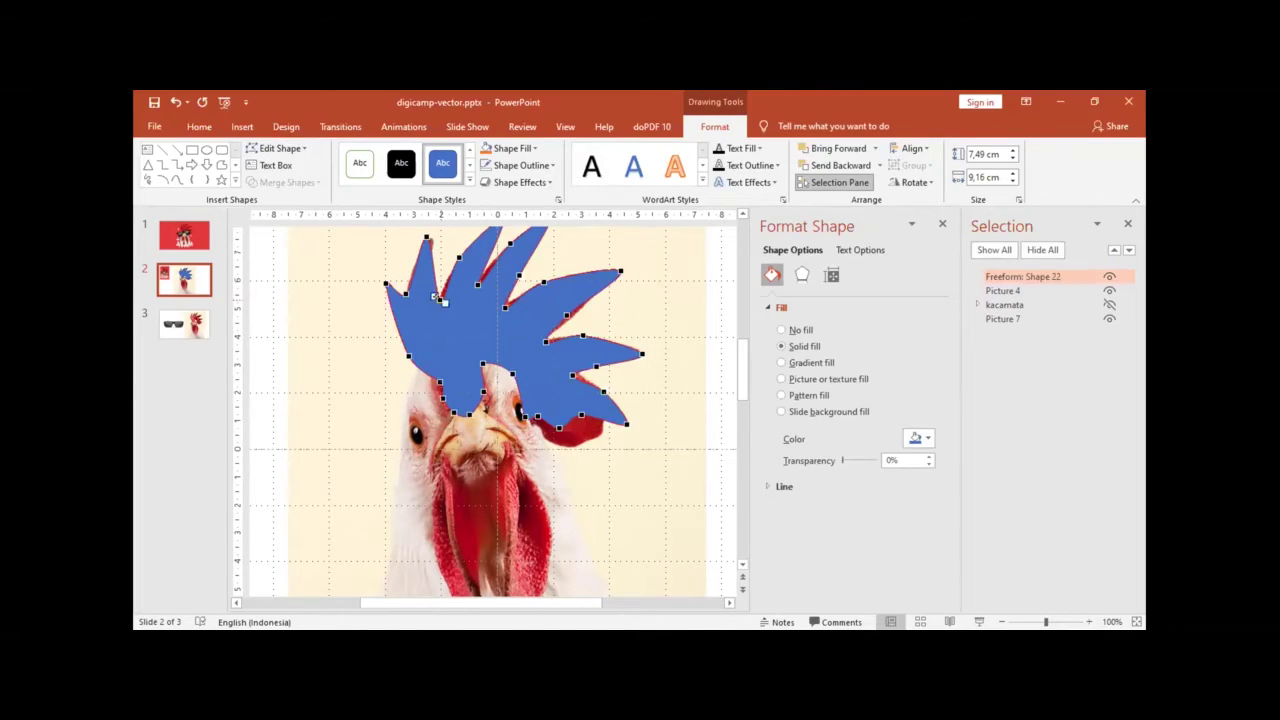
pyautogui.moveTo(432, 288); pyautogui.dragTo(436, 291)
pyautogui.click(427, 237)
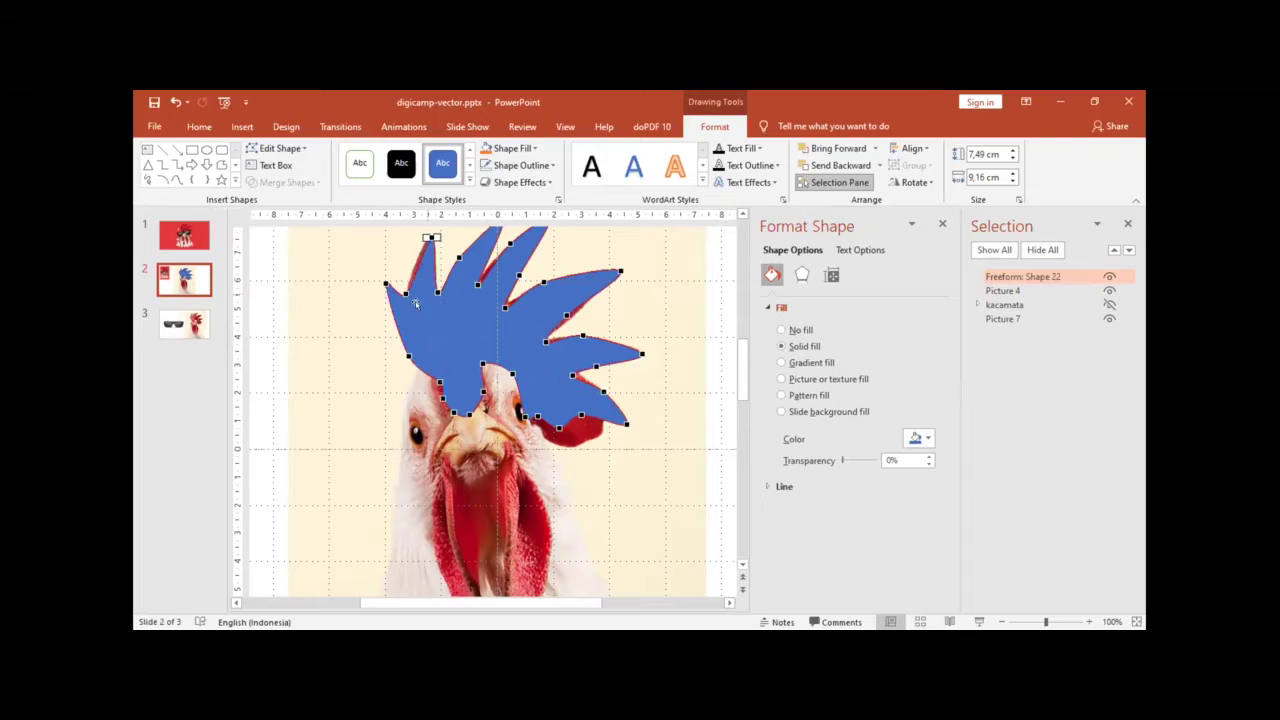
pyautogui.press('Escape')
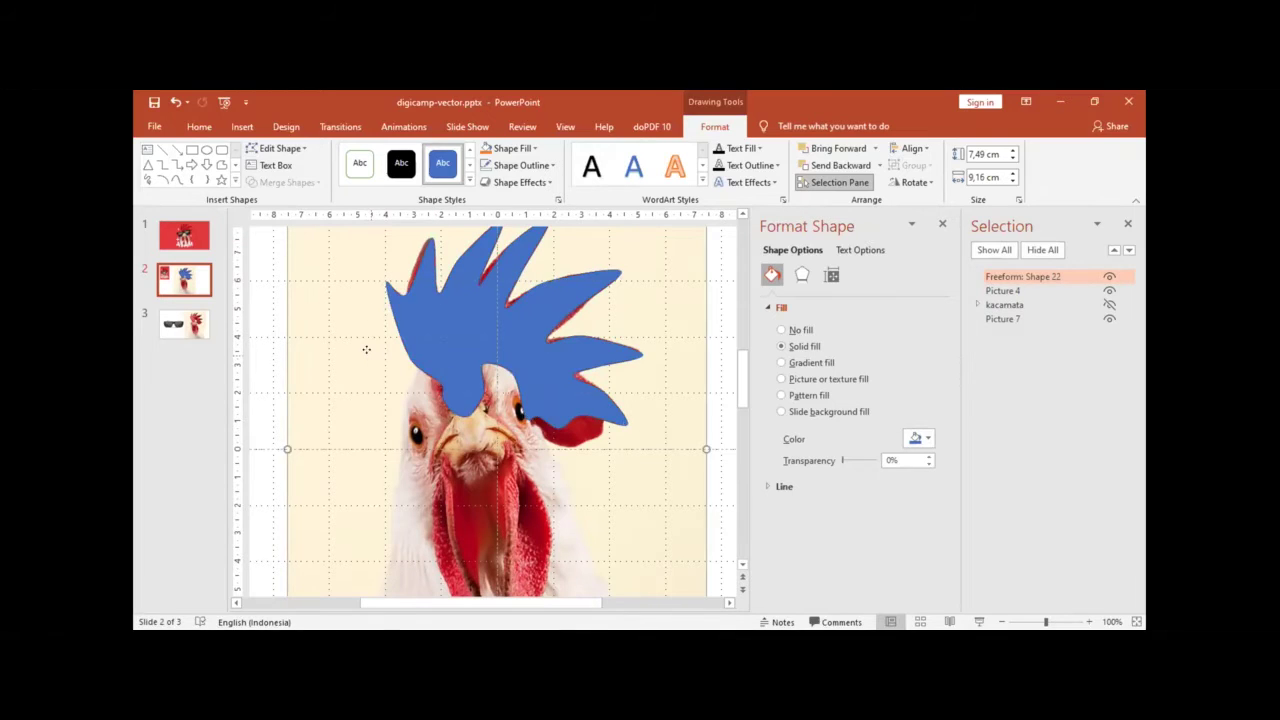
pyautogui.click(367, 352)
# Step: Reselect the blue comb shape and undo the last change
pyautogui.click(496, 326)
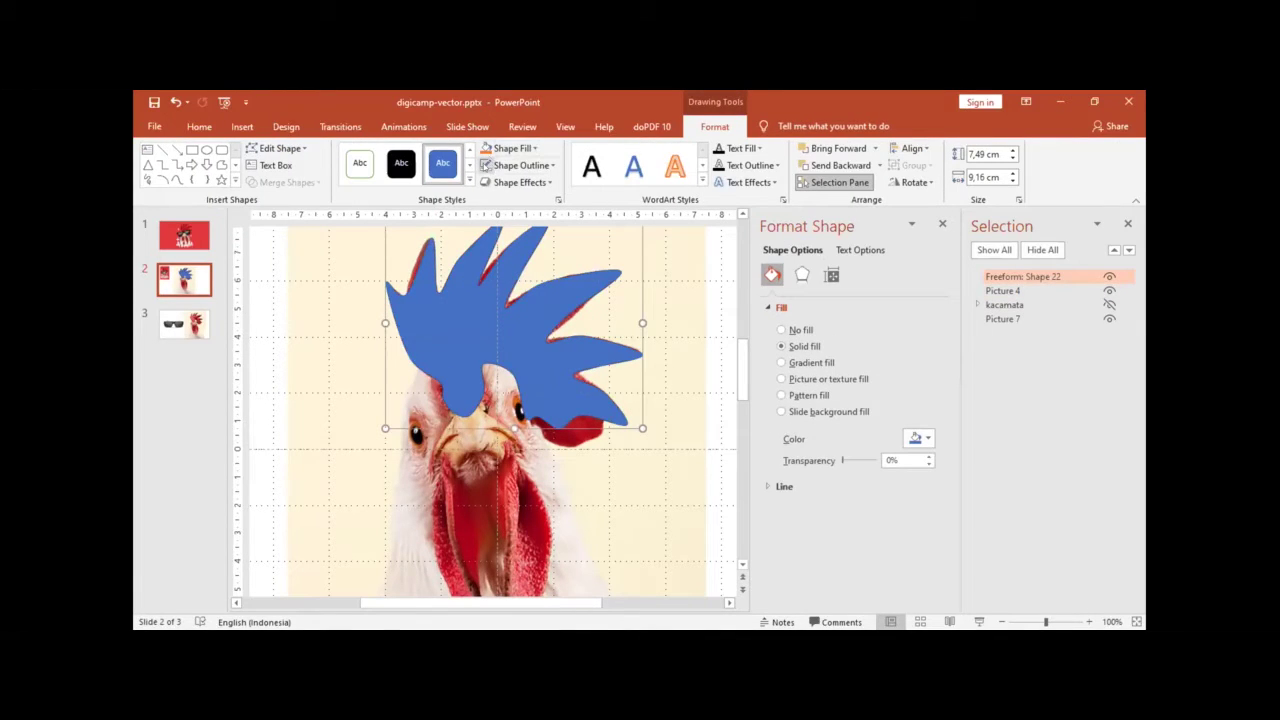
pyautogui.hotkey('ctrl', 'z')
pyautogui.scroll(-2, 484, 326)
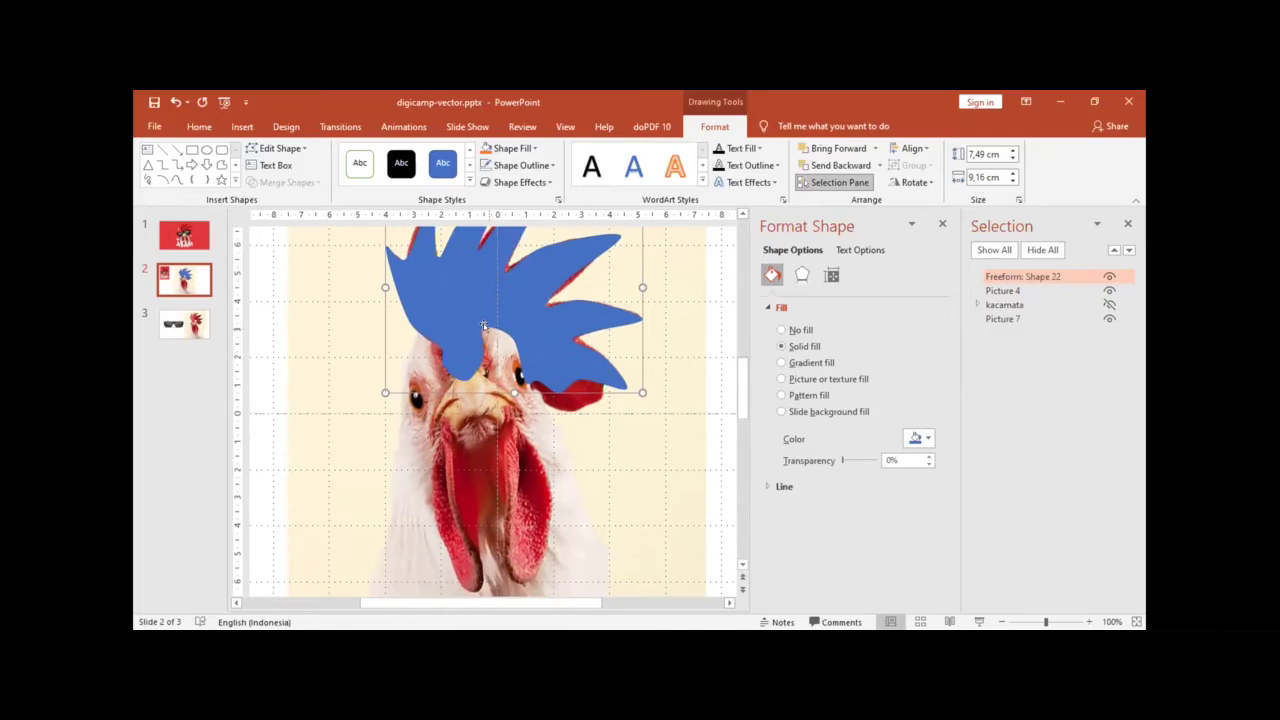
pyautogui.scroll(1, 484, 326)
pyautogui.scroll(-3, 472, 315)
pyautogui.scroll(-3, 471, 314)
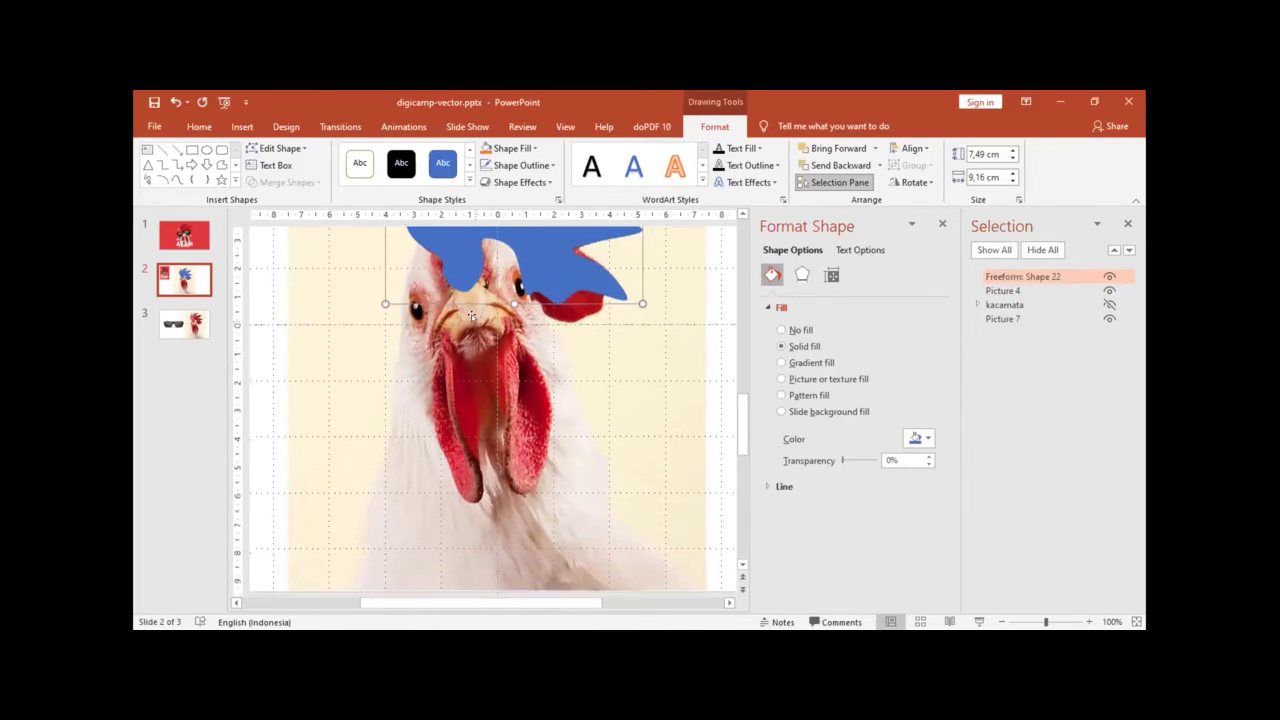
# Step: Trace the left and right wattles as two separate closed blue freeform shapes
pyautogui.click(176, 181)
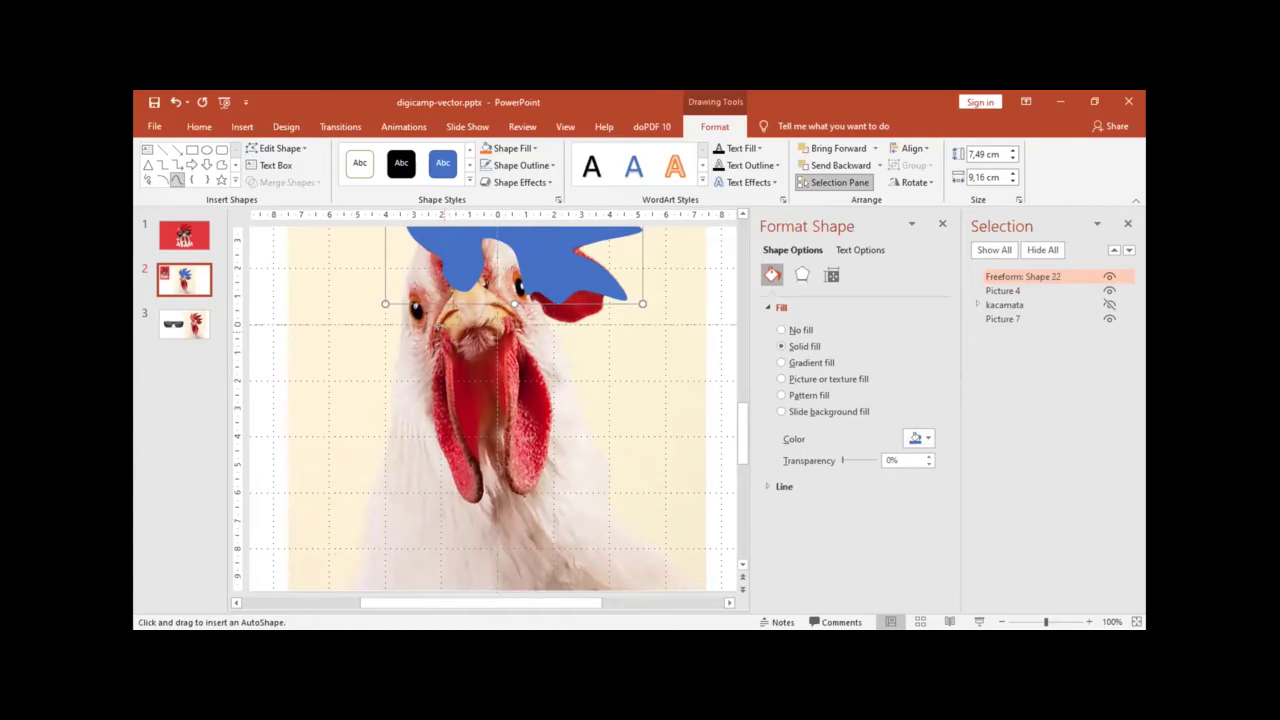
pyautogui.click(437, 325)
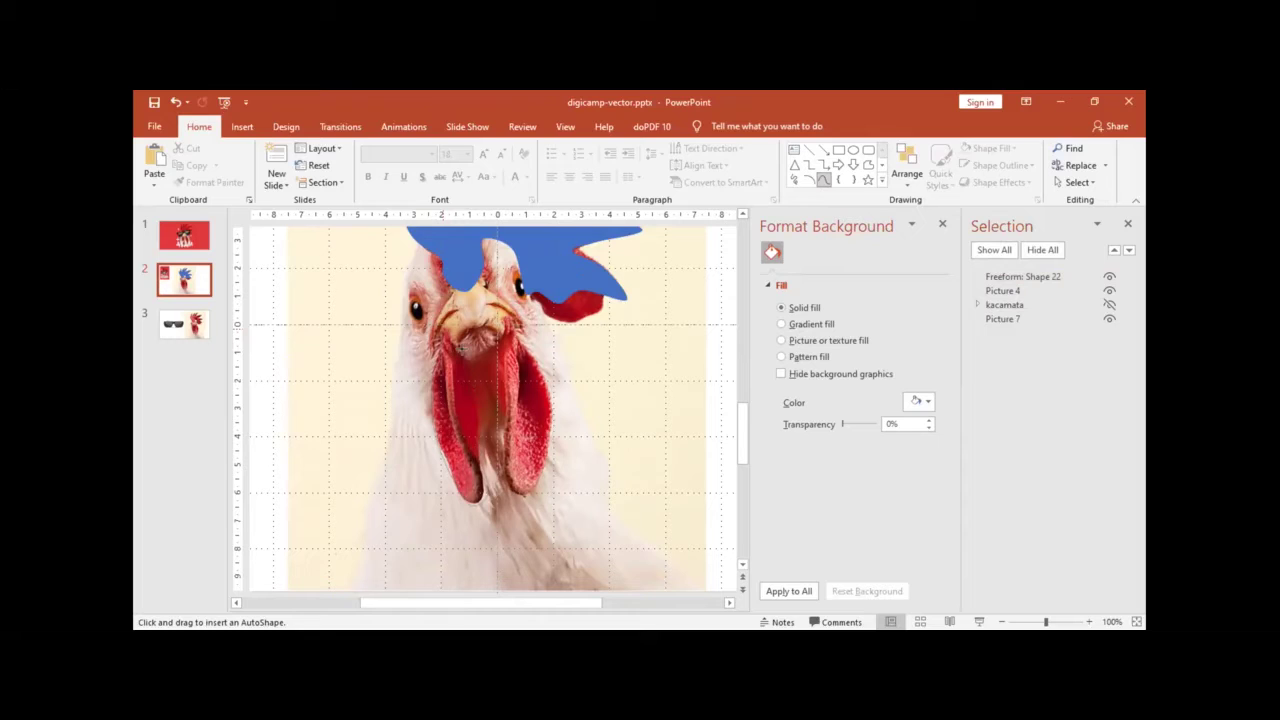
pyautogui.click(437, 324)
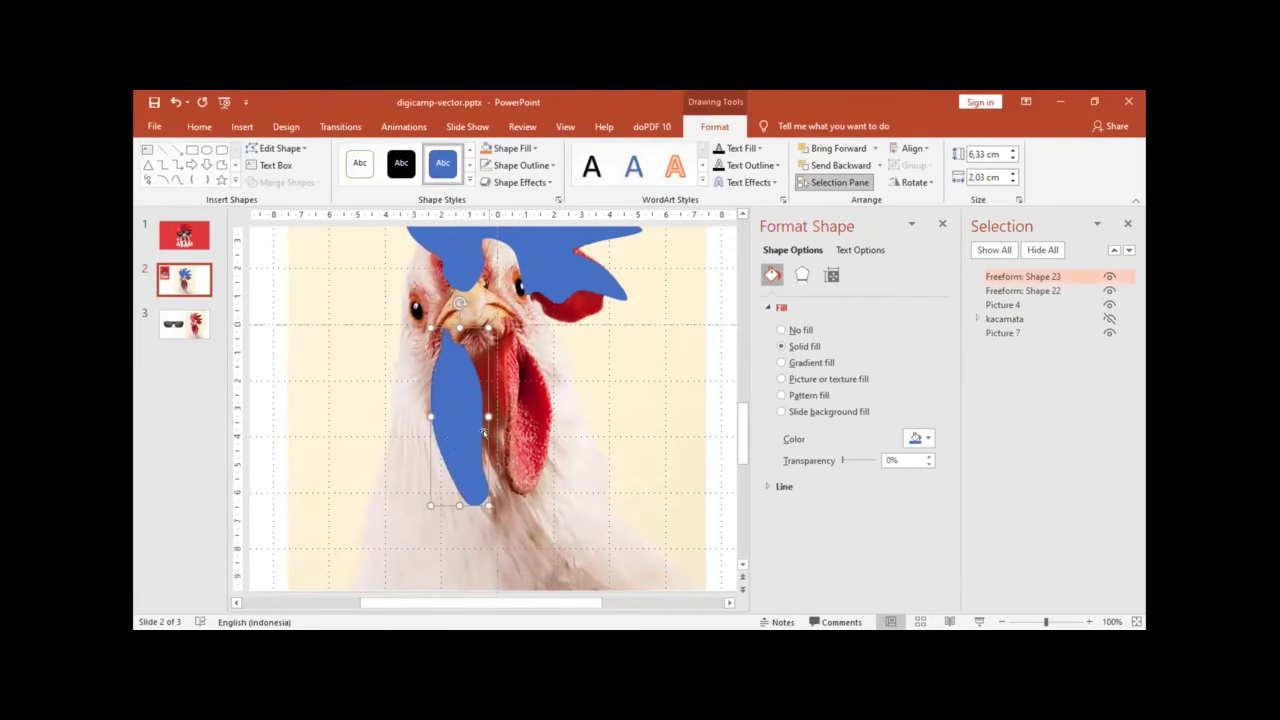
pyautogui.click(177, 180)
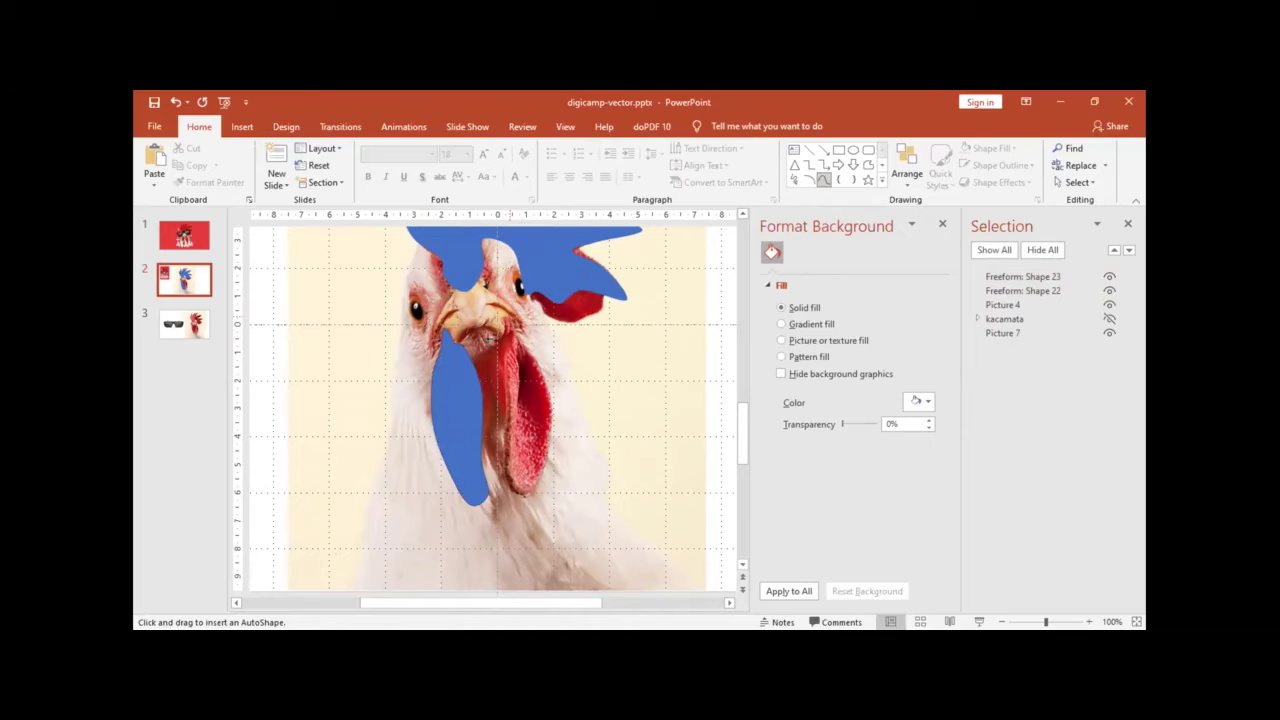
pyautogui.click(498, 313)
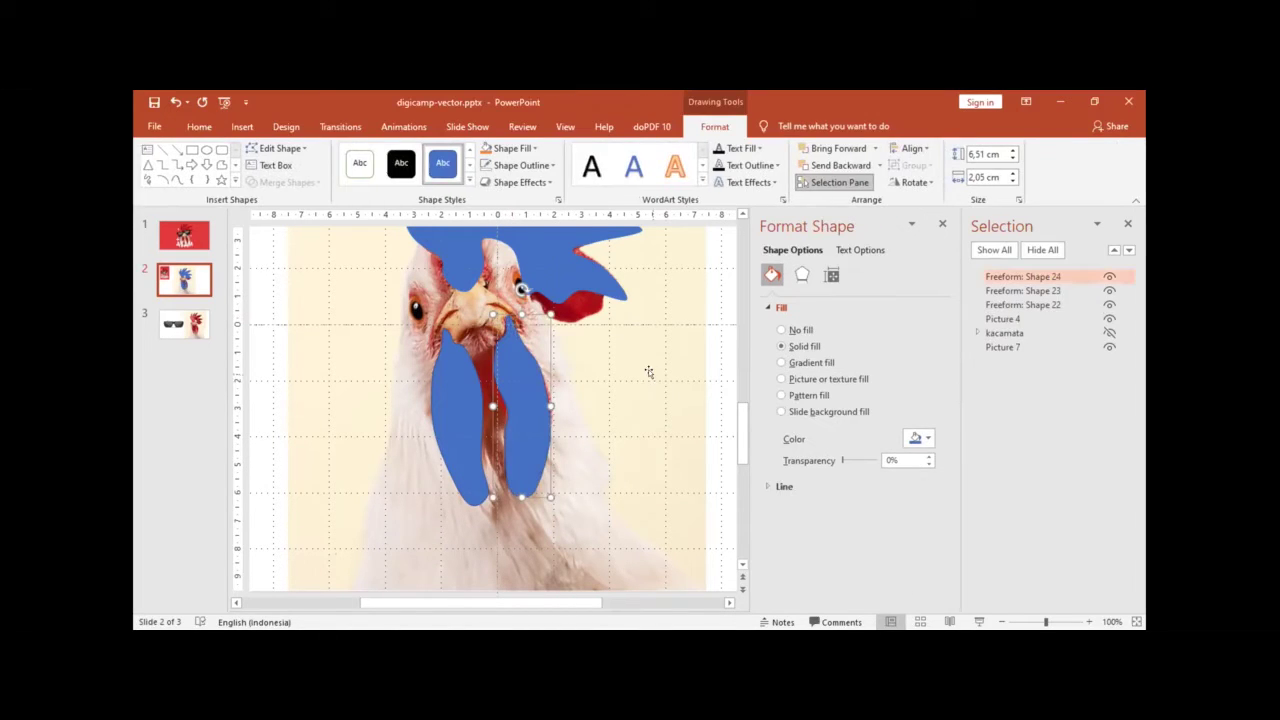
pyautogui.scroll(3, 652, 372)
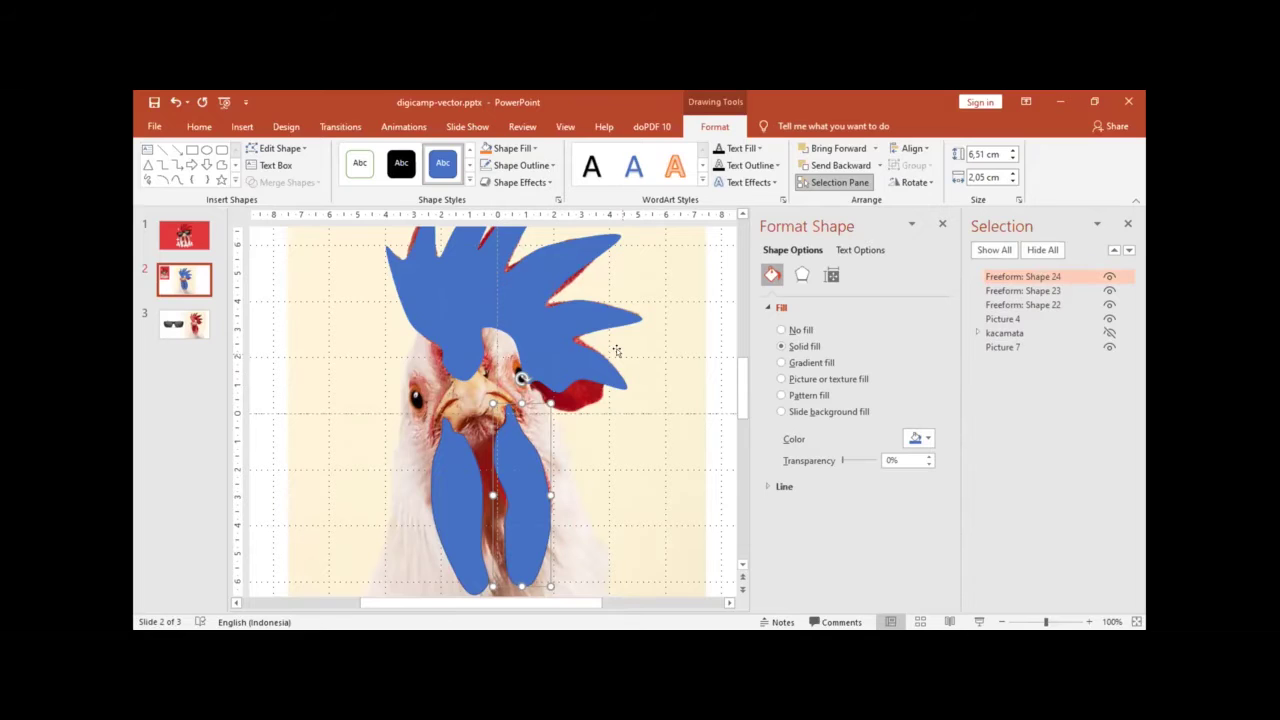
pyautogui.keyDown('ctrl'); pyautogui.scroll(-2, 617, 352); pyautogui.keyUp('ctrl')
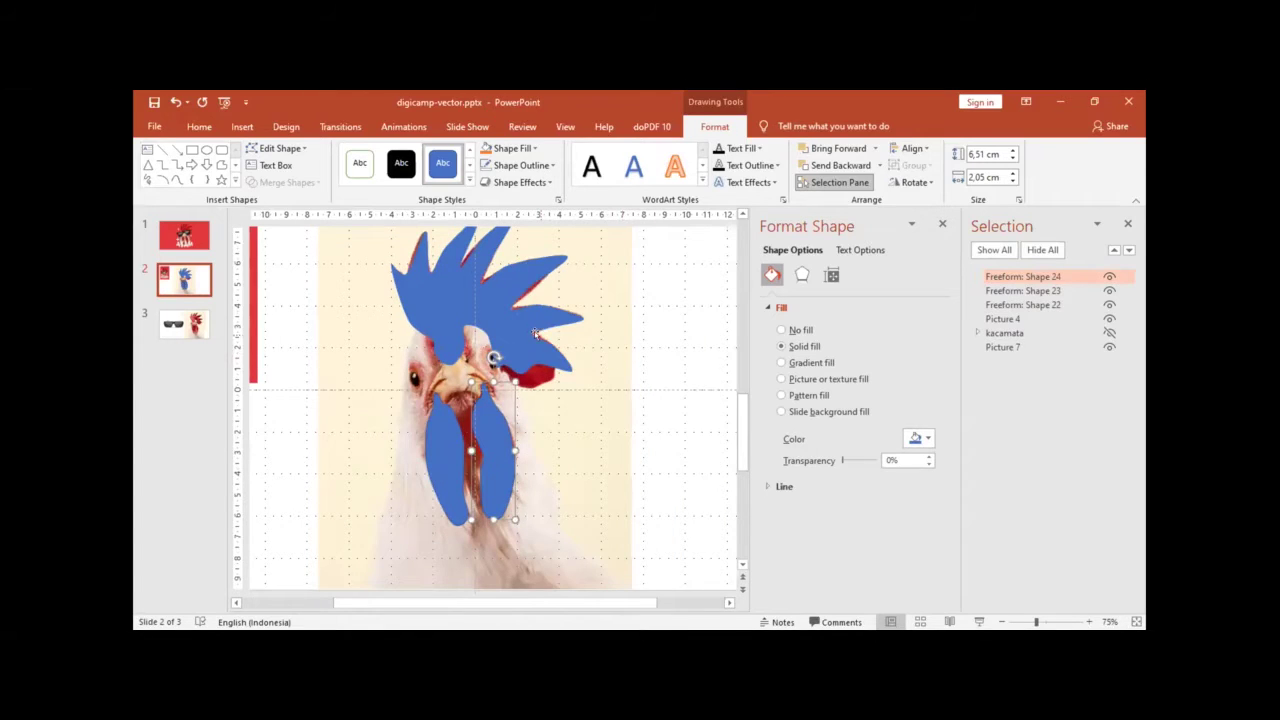
pyautogui.scroll(1, 537, 336)
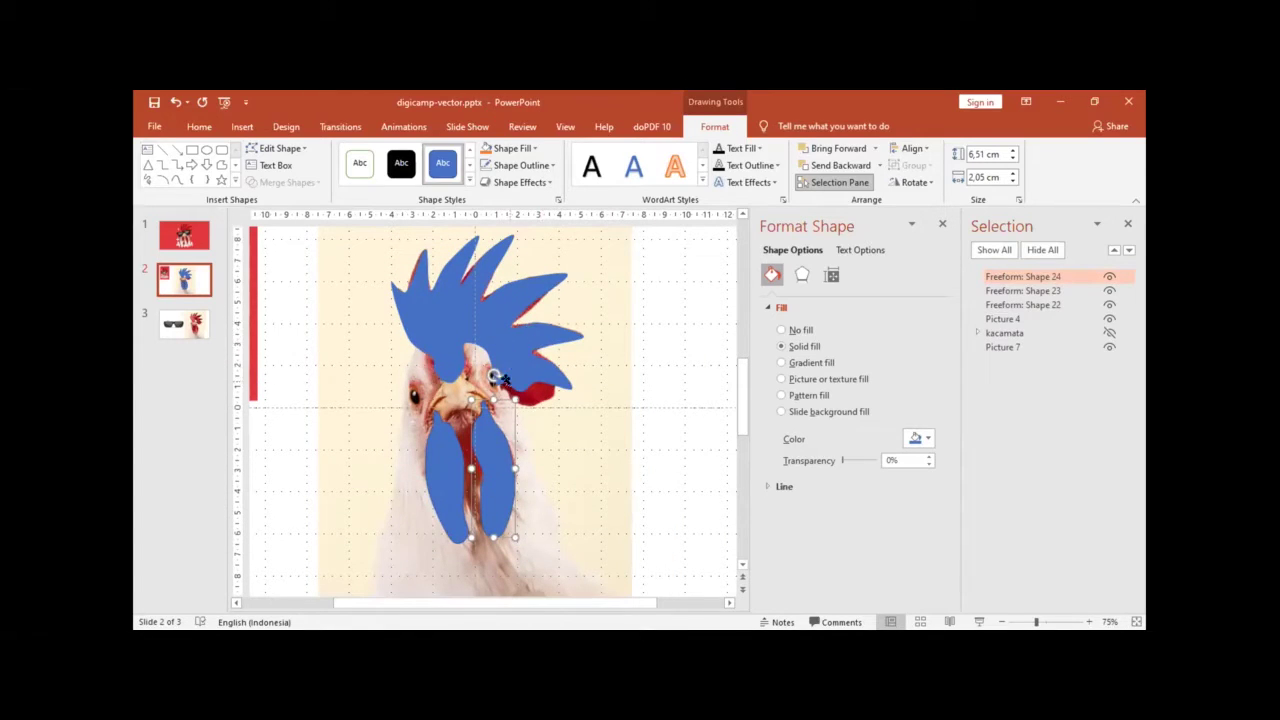
# Step: Select the comb and both wattles and unite them into one shape
pyautogui.click(462, 313)
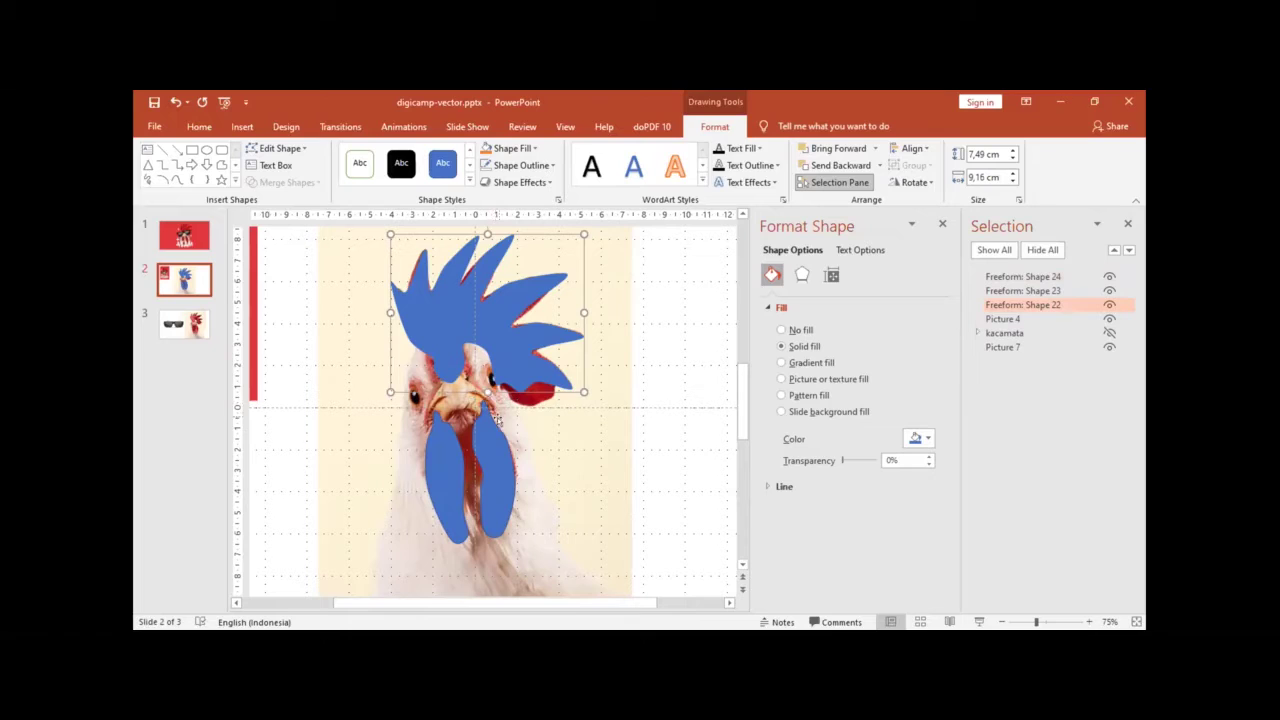
pyautogui.keyDown('shift'); pyautogui.click(492, 446); pyautogui.keyUp('shift')
pyautogui.keyDown('shift'); pyautogui.click(445, 456); pyautogui.keyUp('shift')
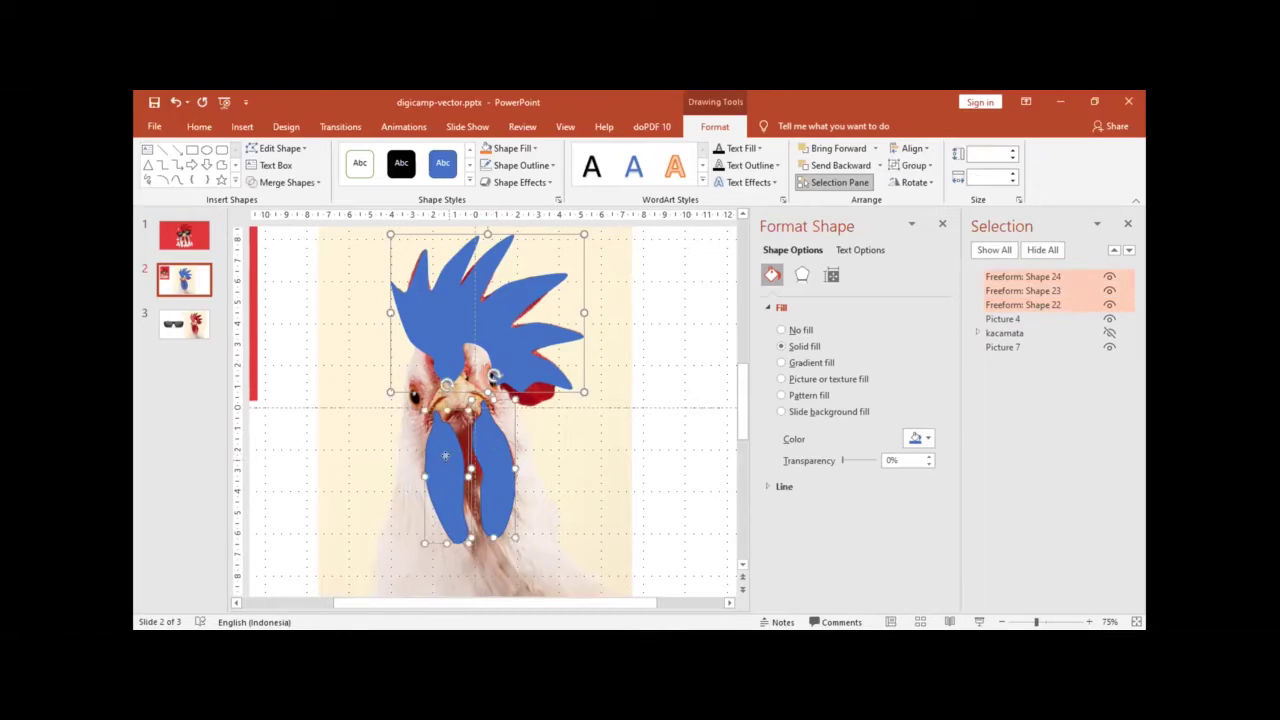
pyautogui.click(303, 183)
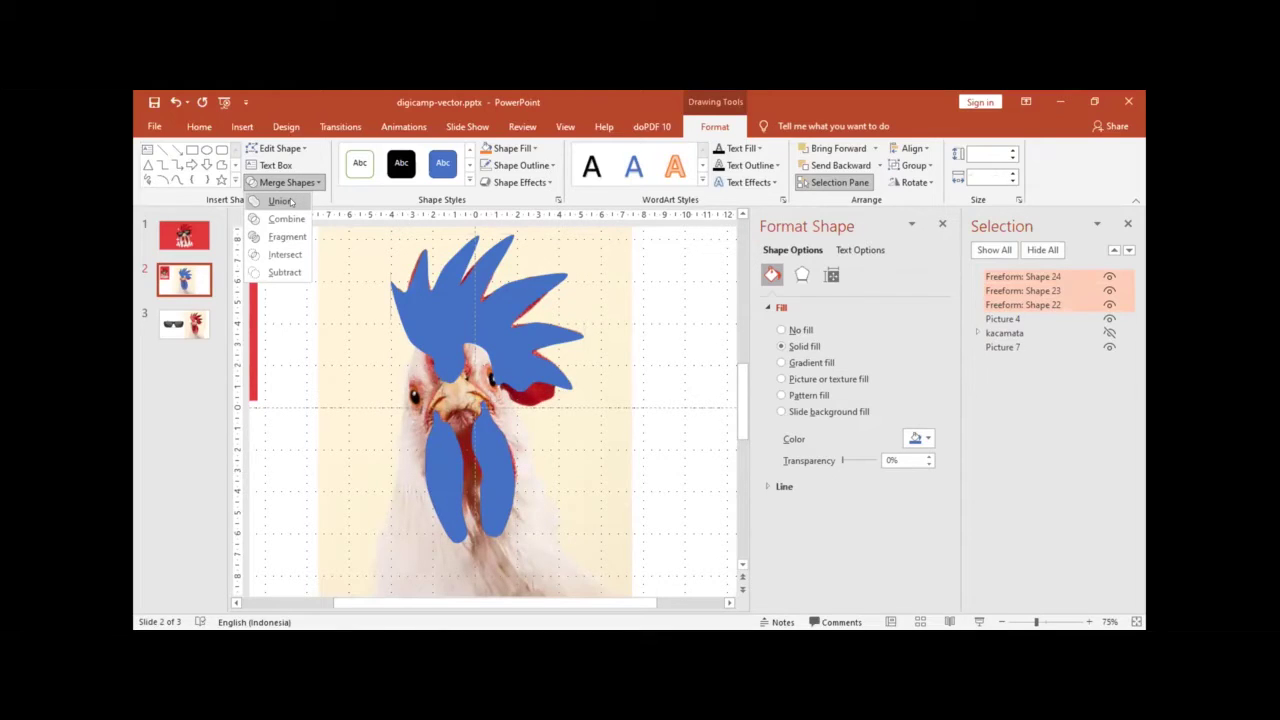
pyautogui.click(290, 202)
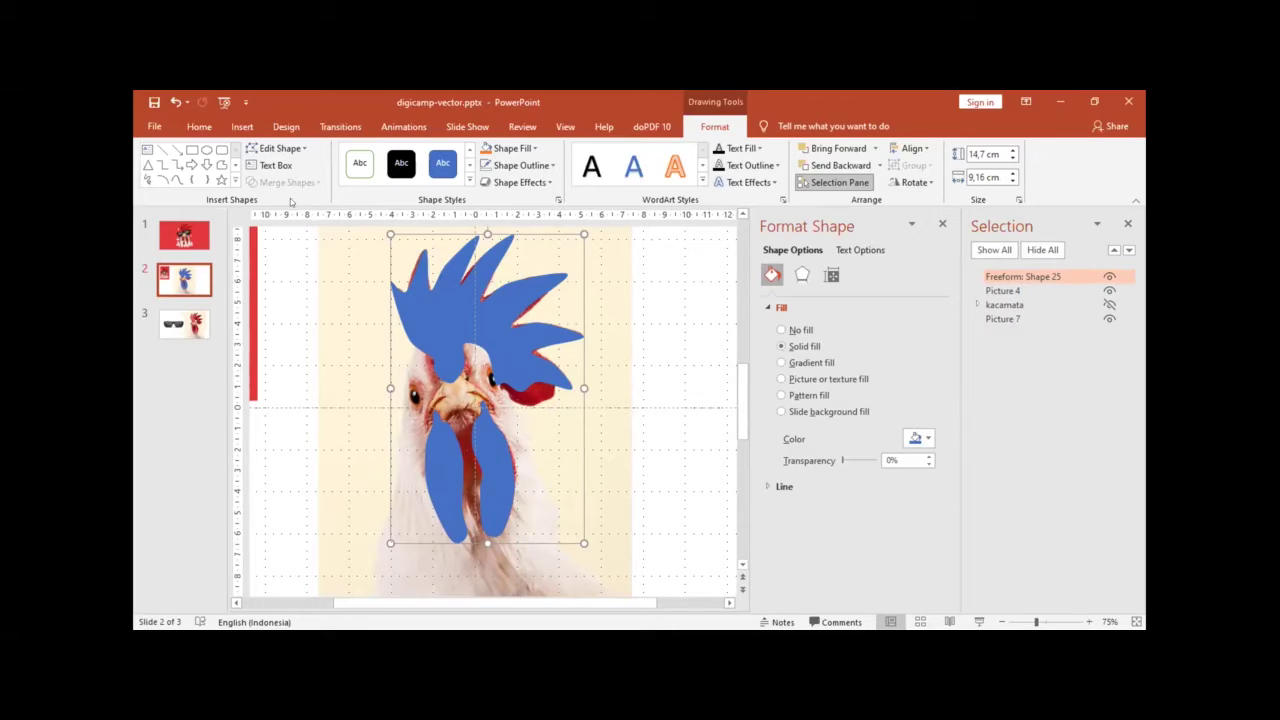
# Step: Fill the merged shape with red sampled from the AYAM poster using the eyedropper
pyautogui.scroll(-1, 357, 302)
pyautogui.scroll(-1, 357, 303)
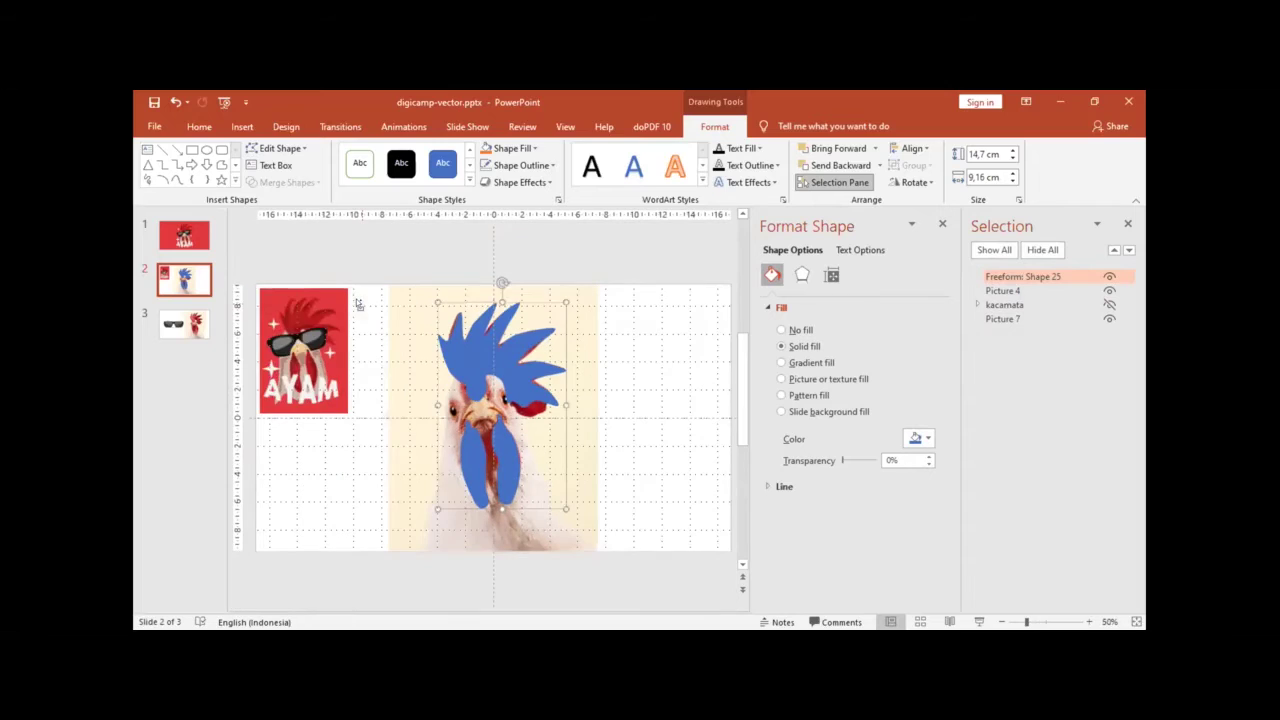
pyautogui.click(917, 439)
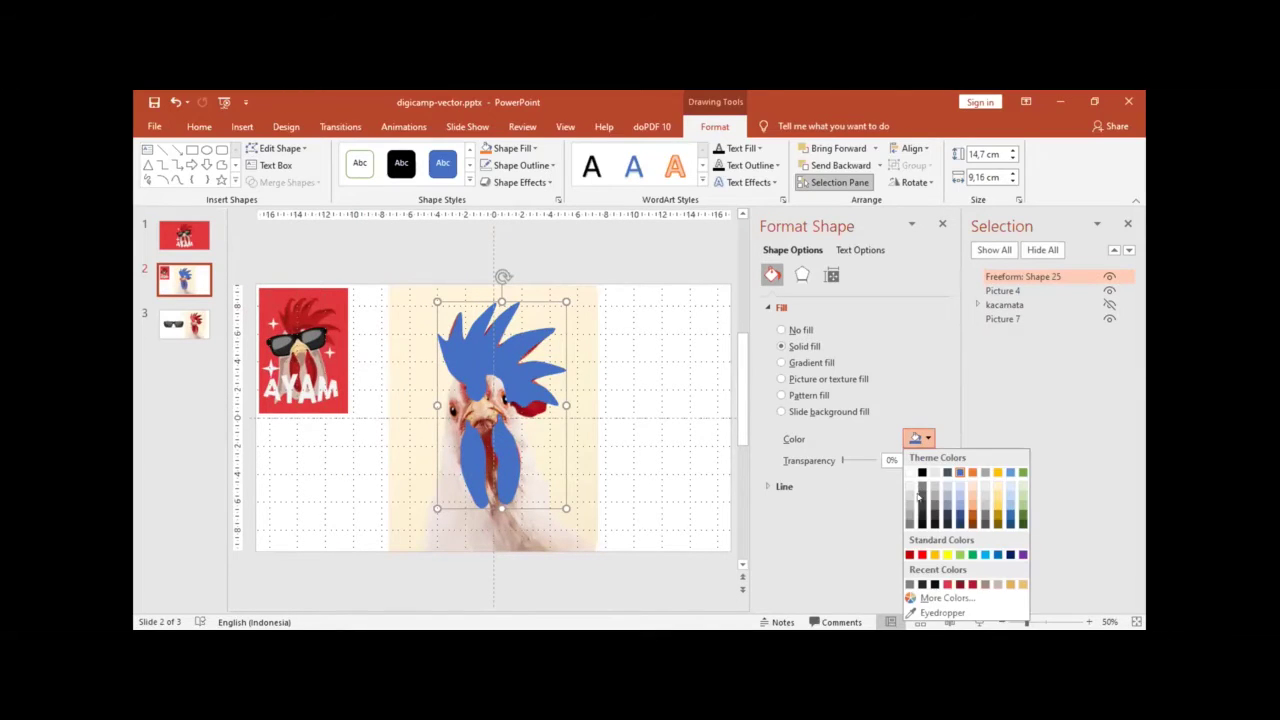
pyautogui.click(942, 612)
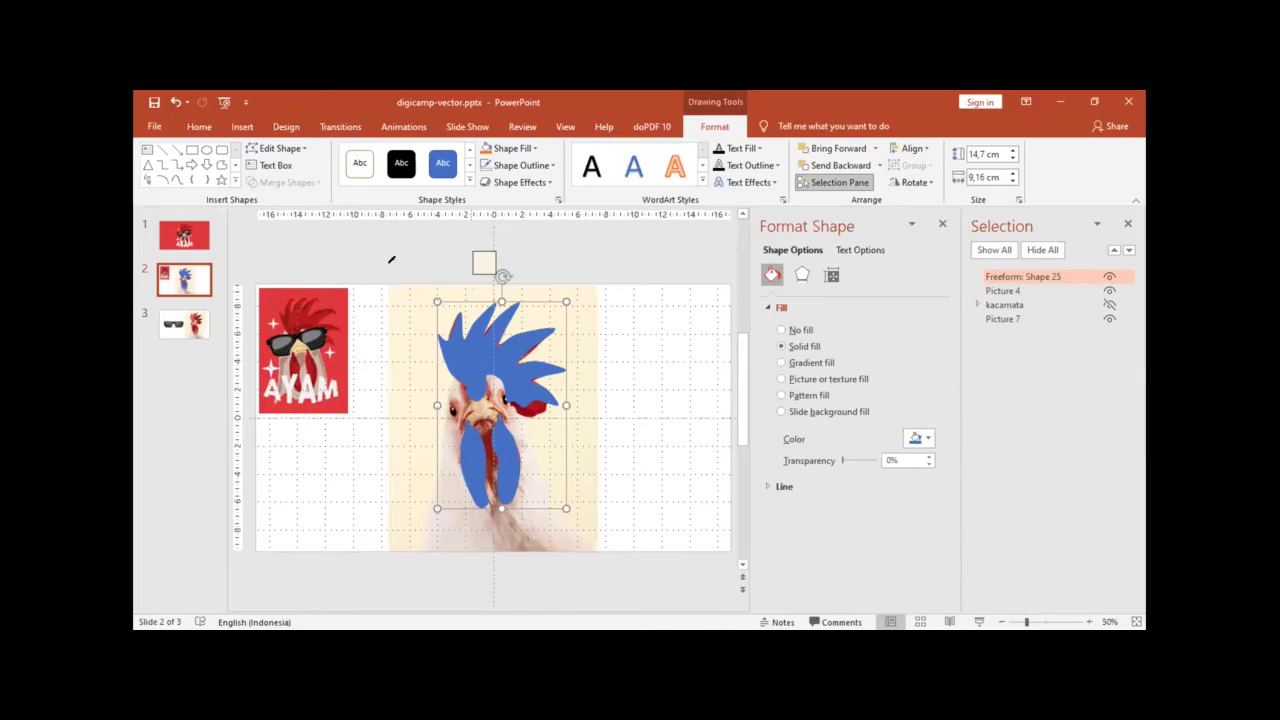
pyautogui.click(300, 310)
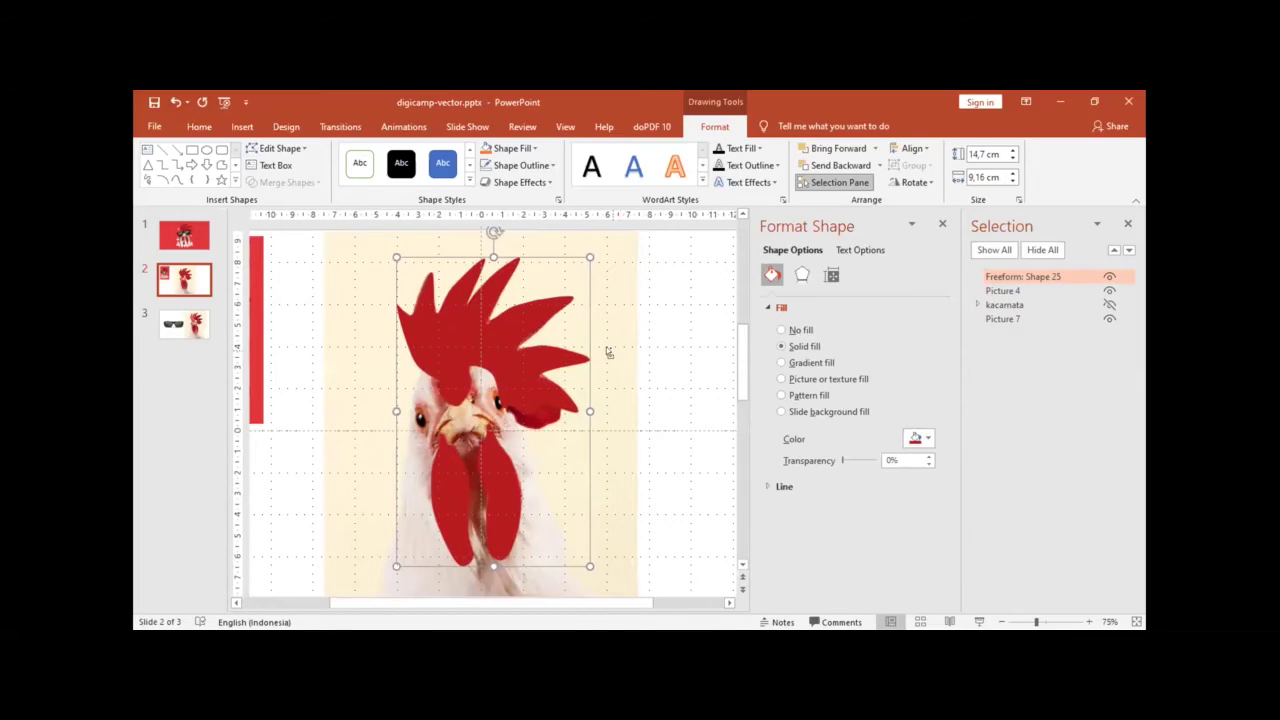
# Step: Rename the merged comb-and-wattle freeform to 'jengger' in the Selection Pane
pyautogui.doubleClick(1008, 276)
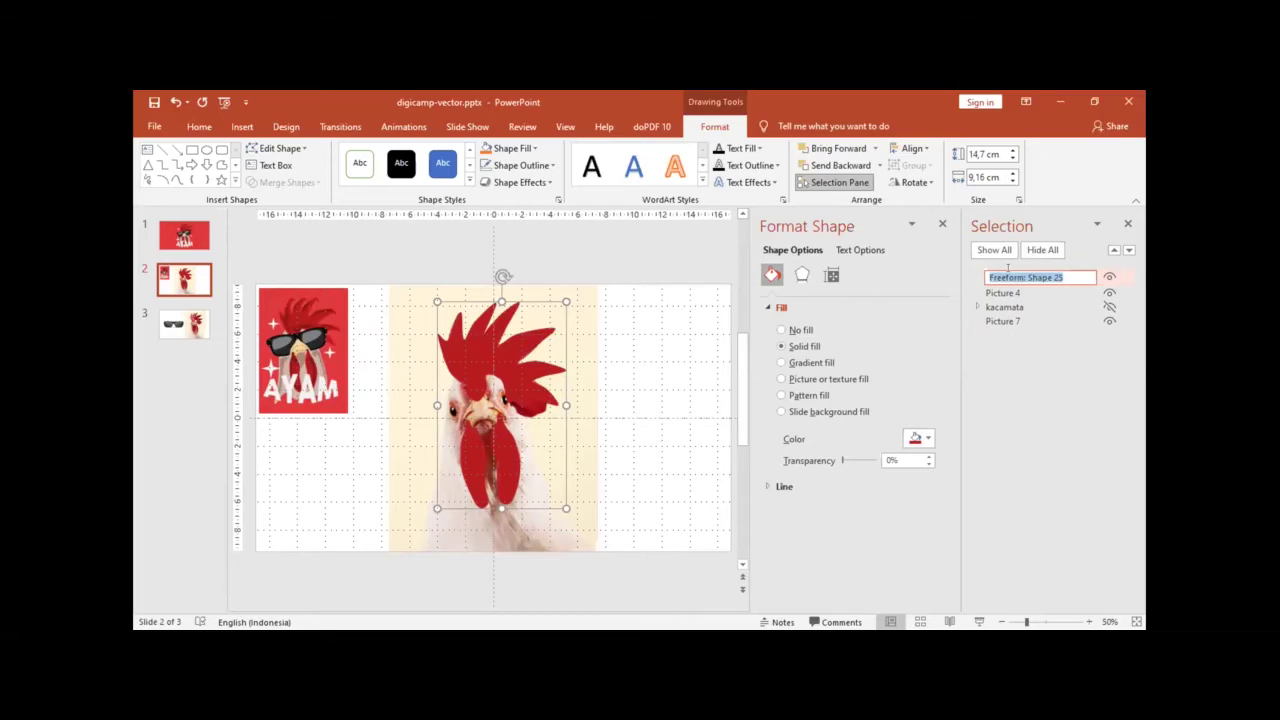
pyautogui.write('jenggot')
pyautogui.press('Return')
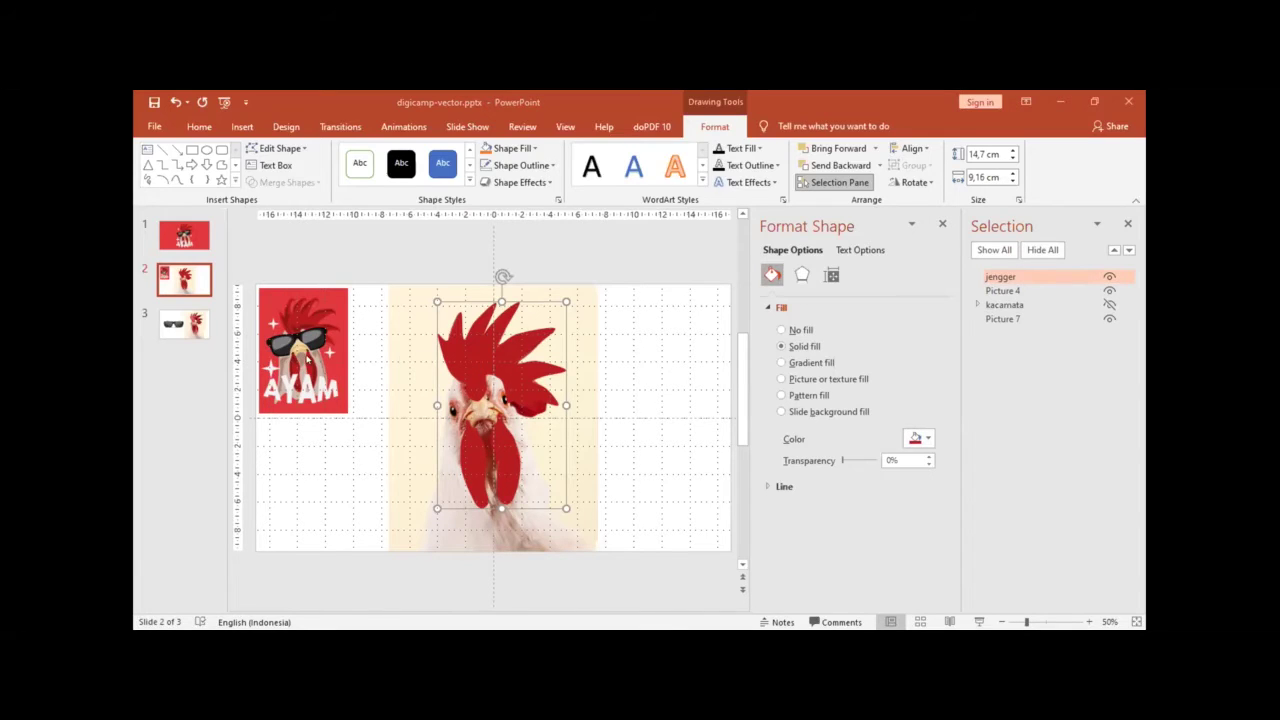
pyautogui.scroll(2, 471, 394)
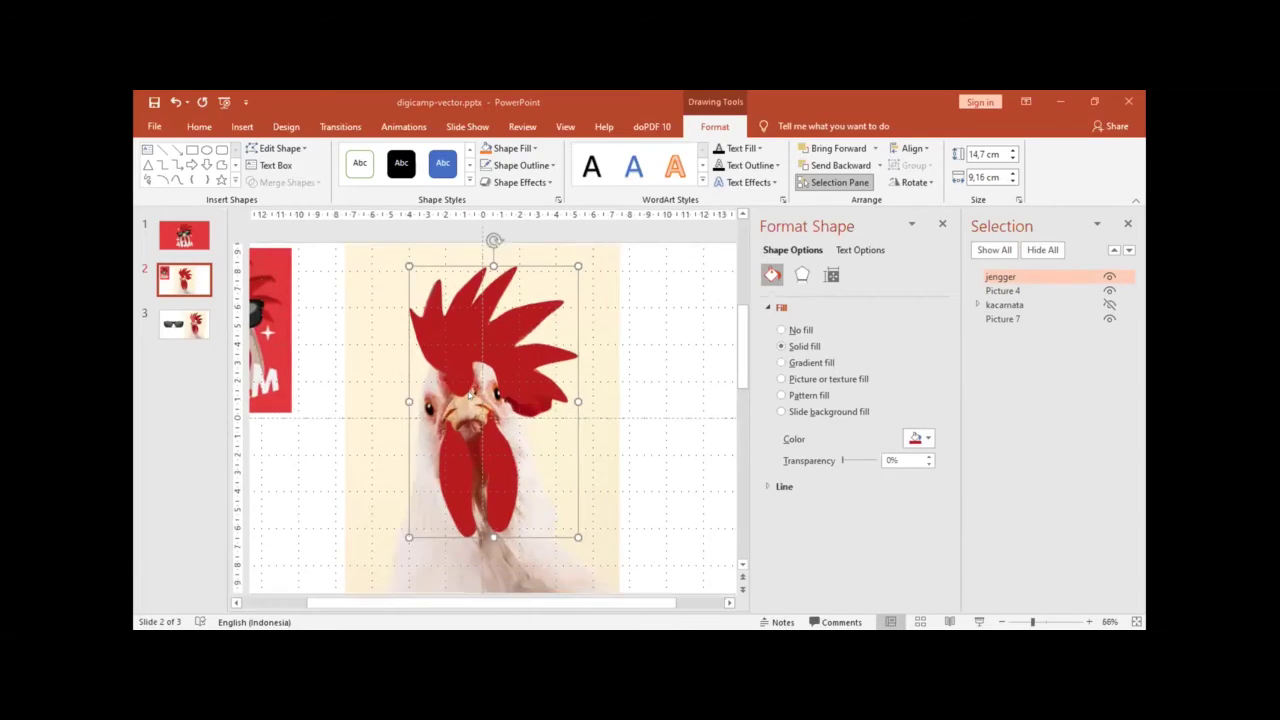
pyautogui.scroll(1, 469, 396)
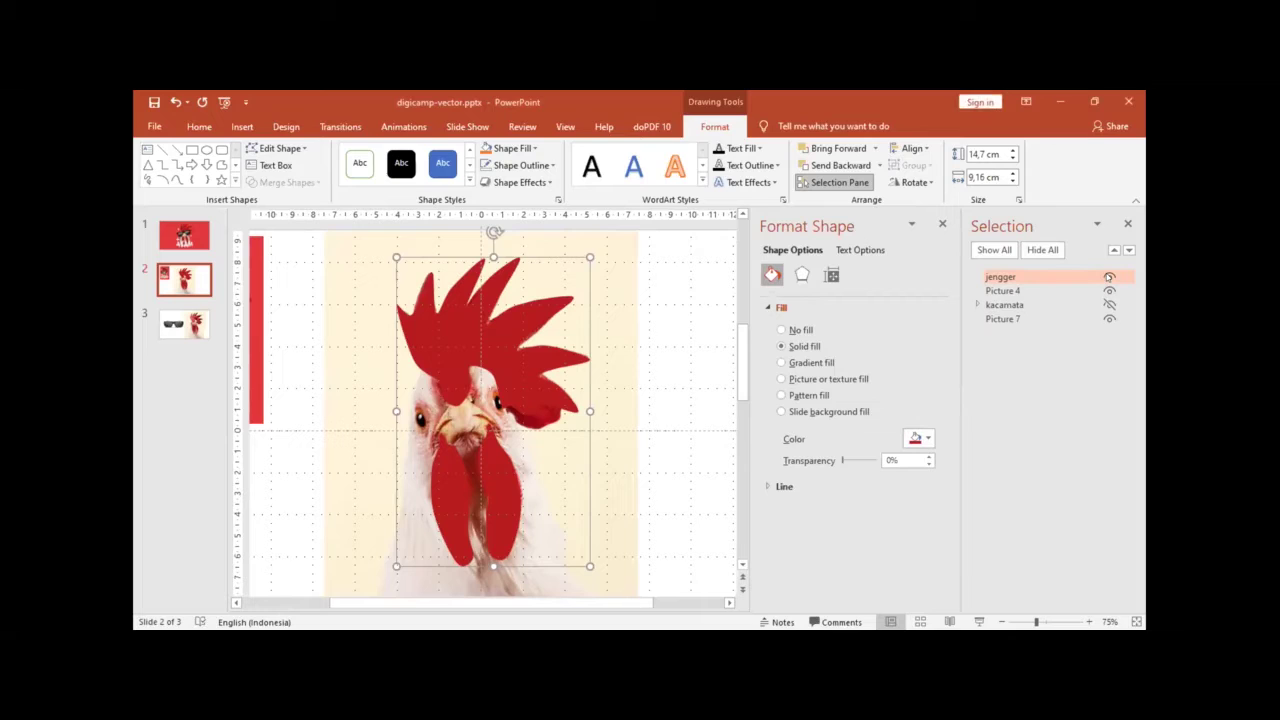
# Step: Toggle the jengger shape's visibility to compare with the photo, leaving it hidden
pyautogui.click(1109, 277)
pyautogui.click(1109, 277)
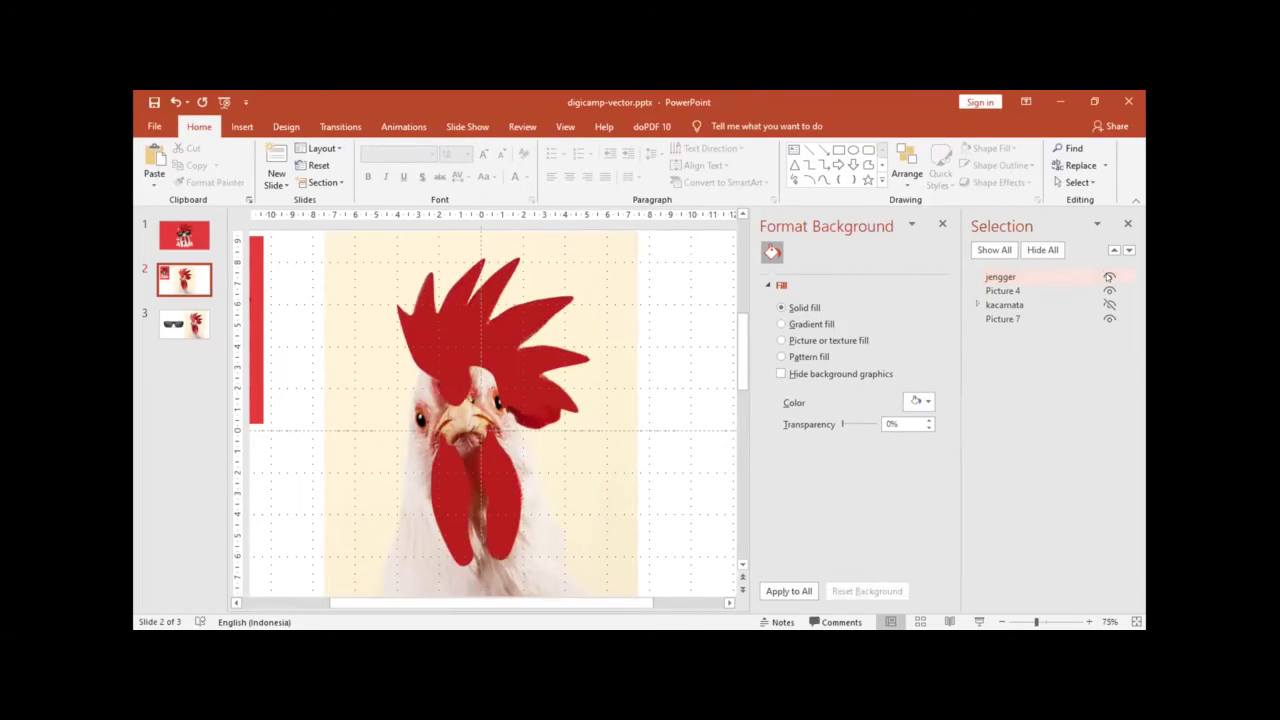
pyautogui.click(1109, 277)
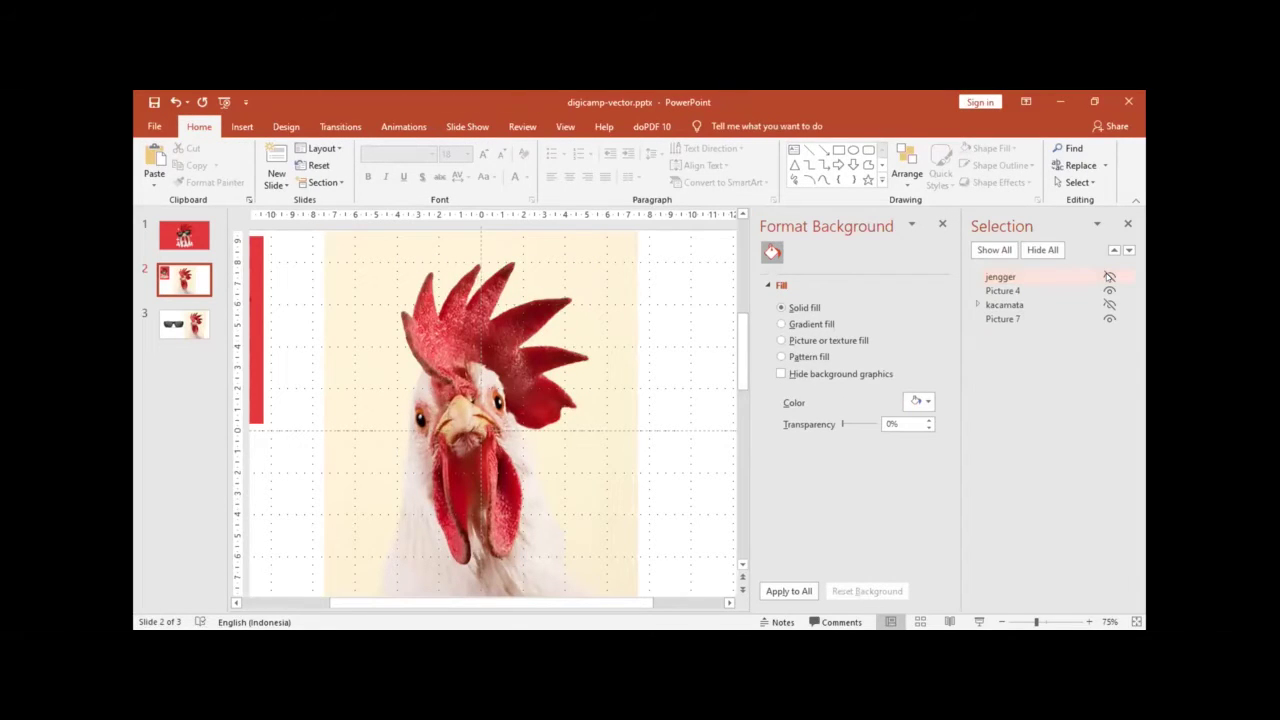
pyautogui.scroll(-3, 614, 363)
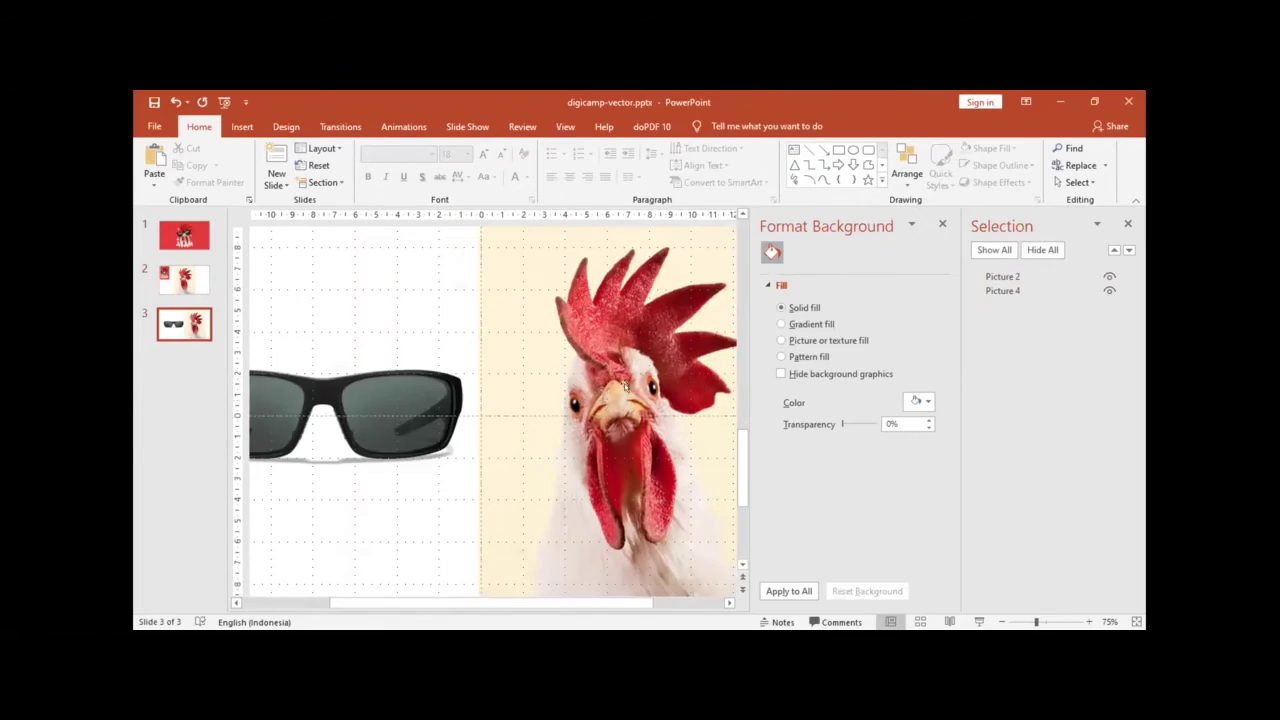
pyautogui.scroll(3, 624, 386)
# Step: Select the rooster photo and choose the Freeform shape from Insert > Shapes
pyautogui.moveTo(452, 376); pyautogui.dragTo(452, 360)
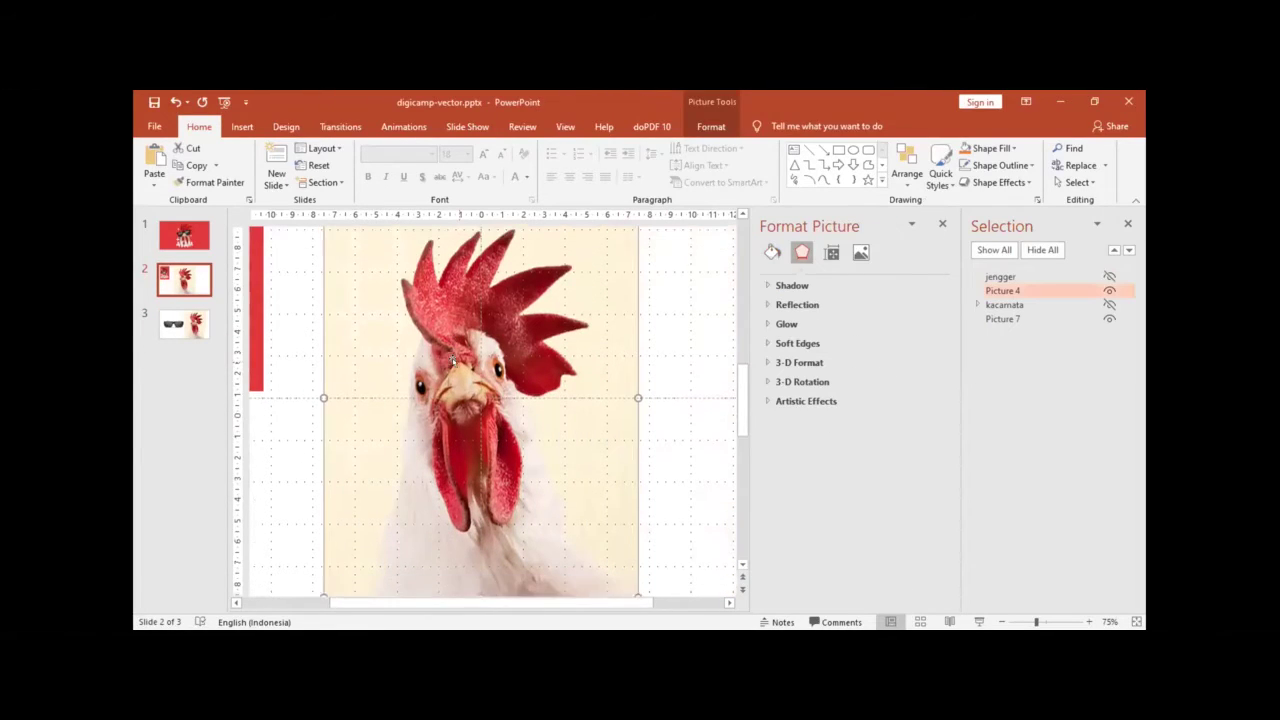
pyautogui.scroll(-1, 452, 360)
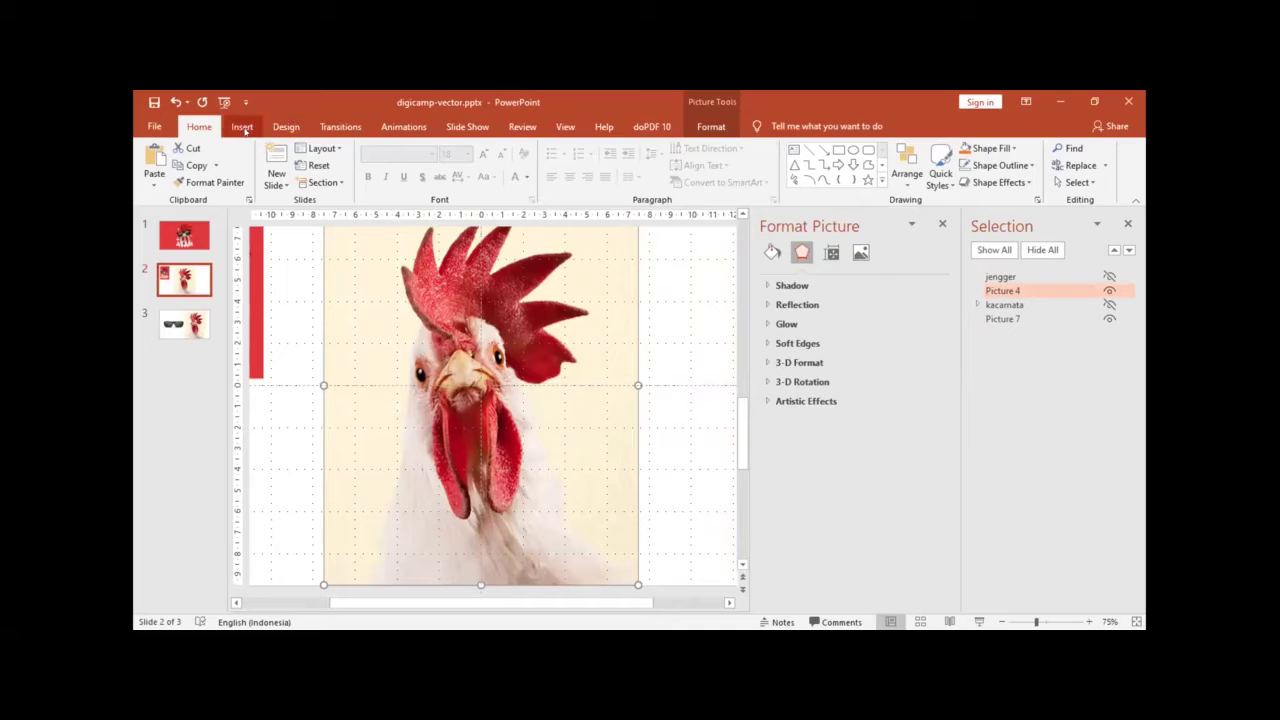
pyautogui.click(243, 130)
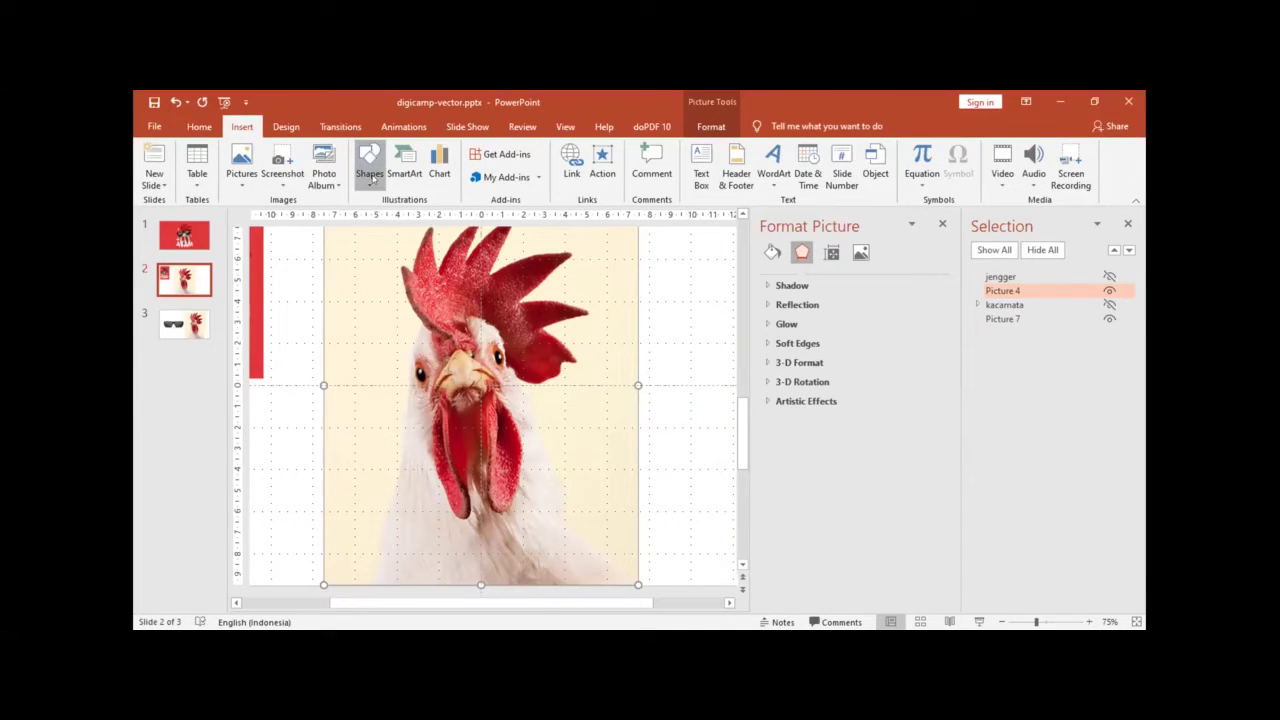
pyautogui.click(370, 175)
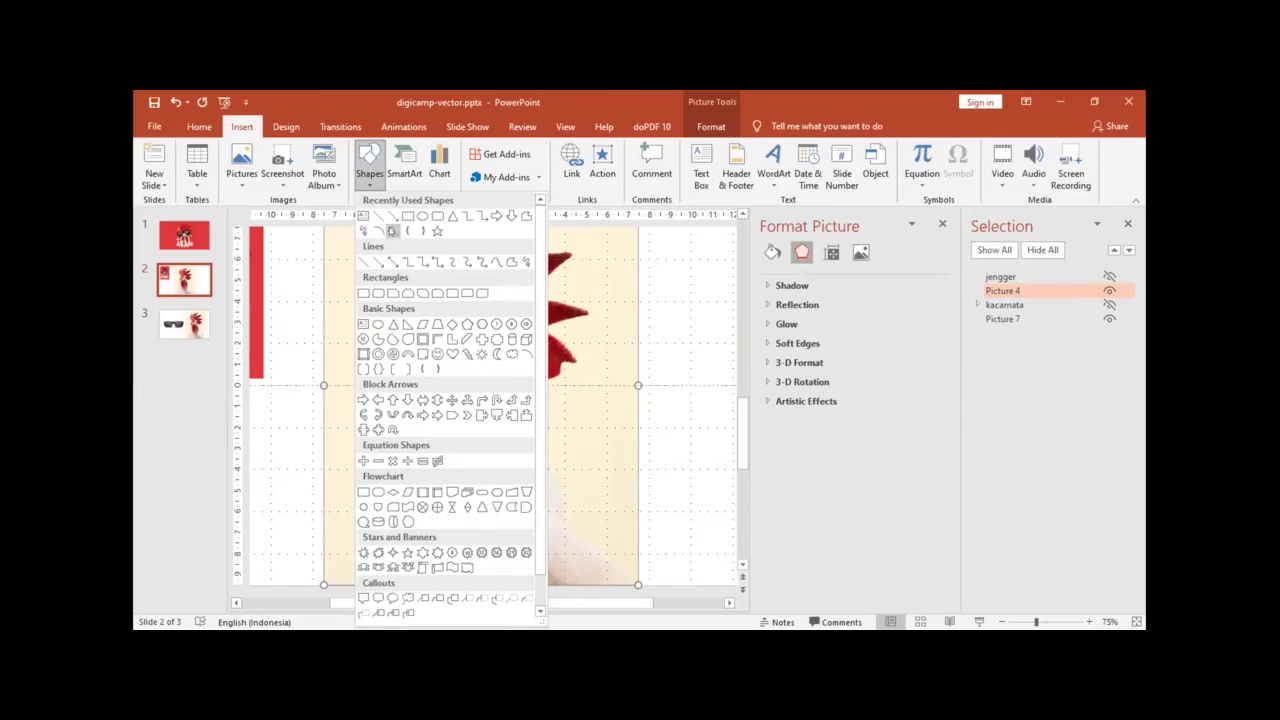
pyautogui.click(392, 231)
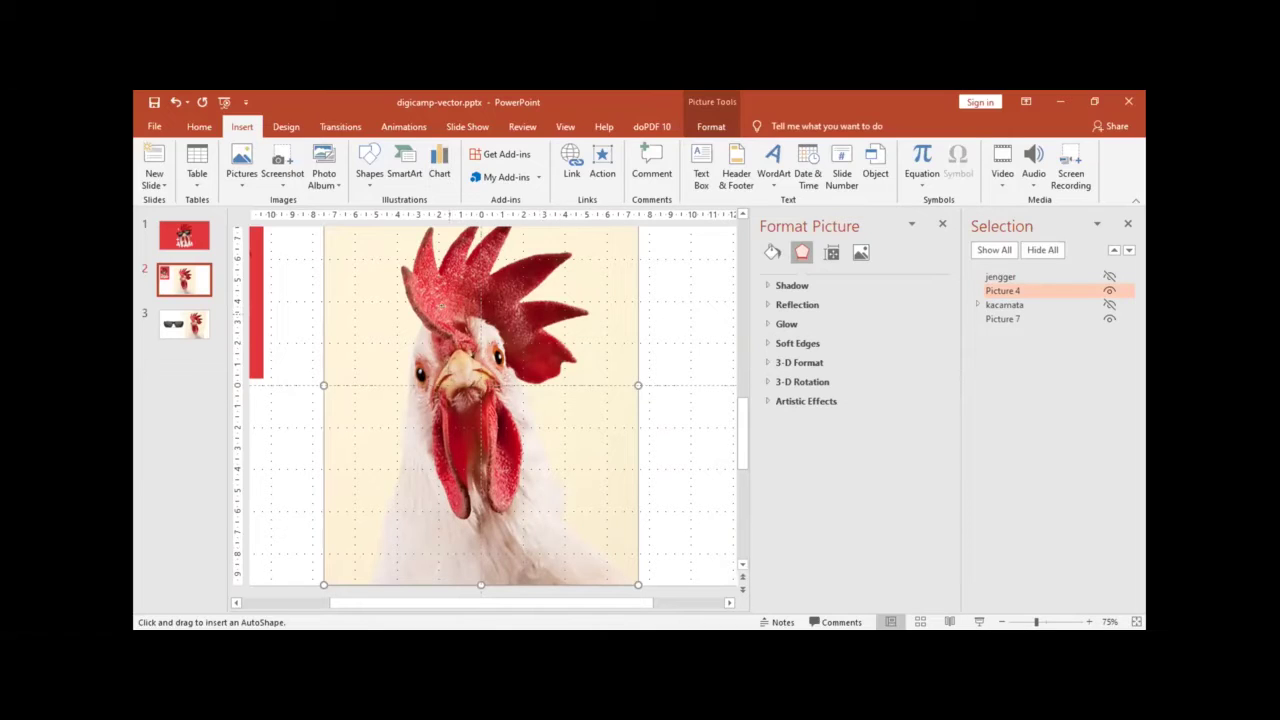
pyautogui.press('Escape')
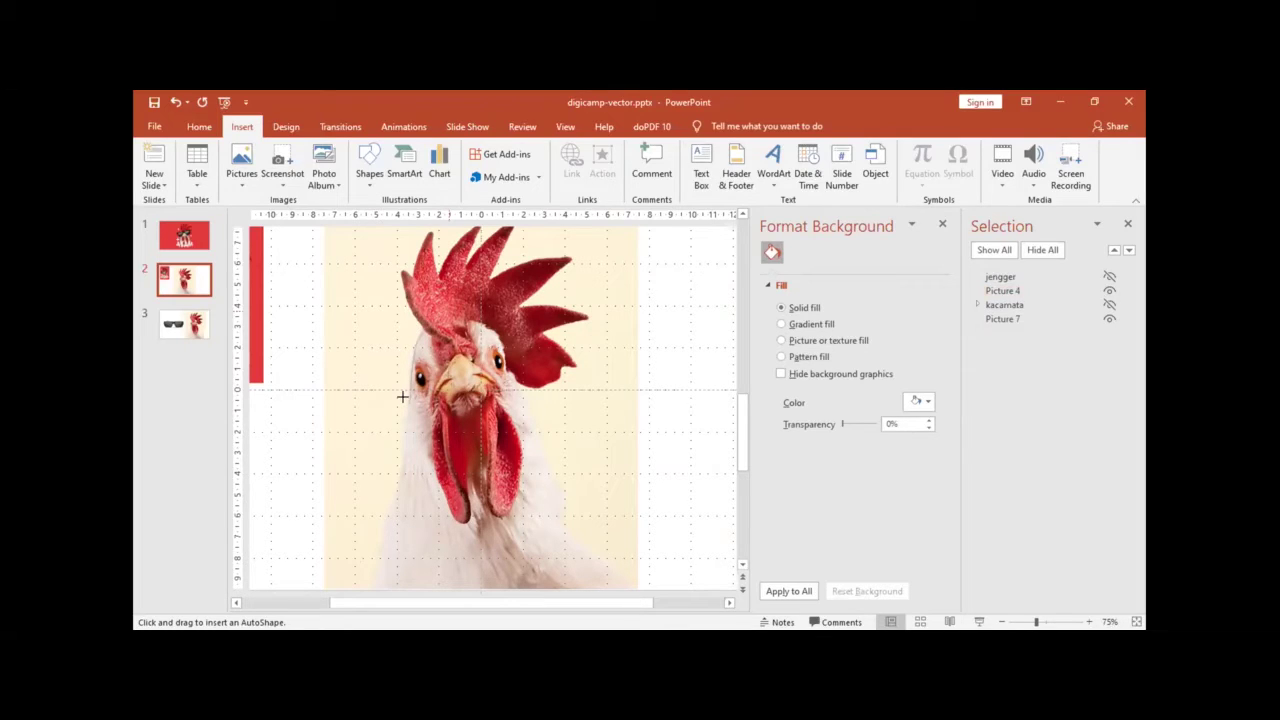
# Step: Trace the rooster's left neck edge, wavy lower neck edge and head curve toward the comb
pyautogui.moveTo(402, 397)
pyautogui.mouseDown()
pyautogui.moveTo(369, 566)
pyautogui.moveTo(390, 561)
pyautogui.mouseUp()
pyautogui.moveTo(390, 561)
pyautogui.mouseDown()
pyautogui.moveTo(443, 512)
pyautogui.moveTo(403, 551)
pyautogui.mouseUp()
pyautogui.moveTo(404, 528); pyautogui.dragTo(466, 524)
pyautogui.moveTo(519, 508)
pyautogui.mouseDown()
pyautogui.moveTo(558, 500)
pyautogui.moveTo(537, 447)
pyautogui.mouseUp()
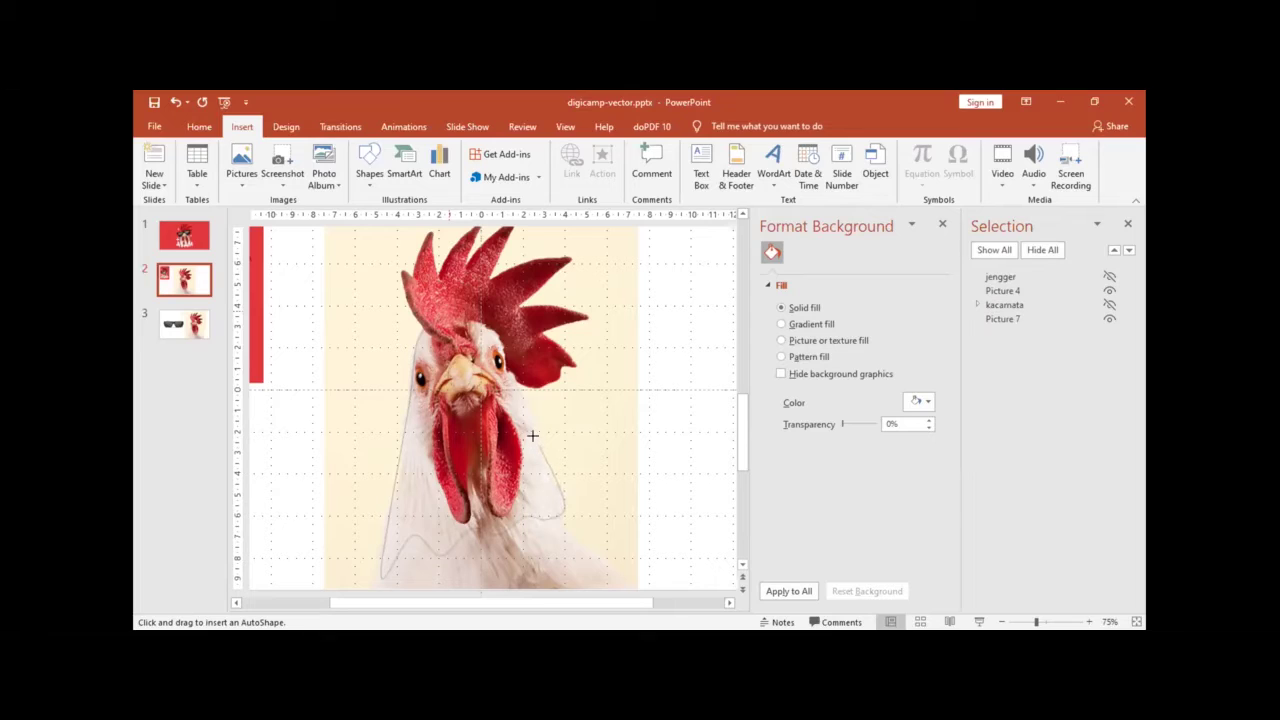
pyautogui.moveTo(537, 446); pyautogui.dragTo(465, 313)
pyautogui.moveTo(540, 440); pyautogui.dragTo(582, 282)
pyautogui.click(585, 305)
pyautogui.click(585, 305)
pyautogui.click(557, 492)
# Step: Close the head outline and smooth its top edge by dragging a vertex in Edit Points
pyautogui.click(442, 305)
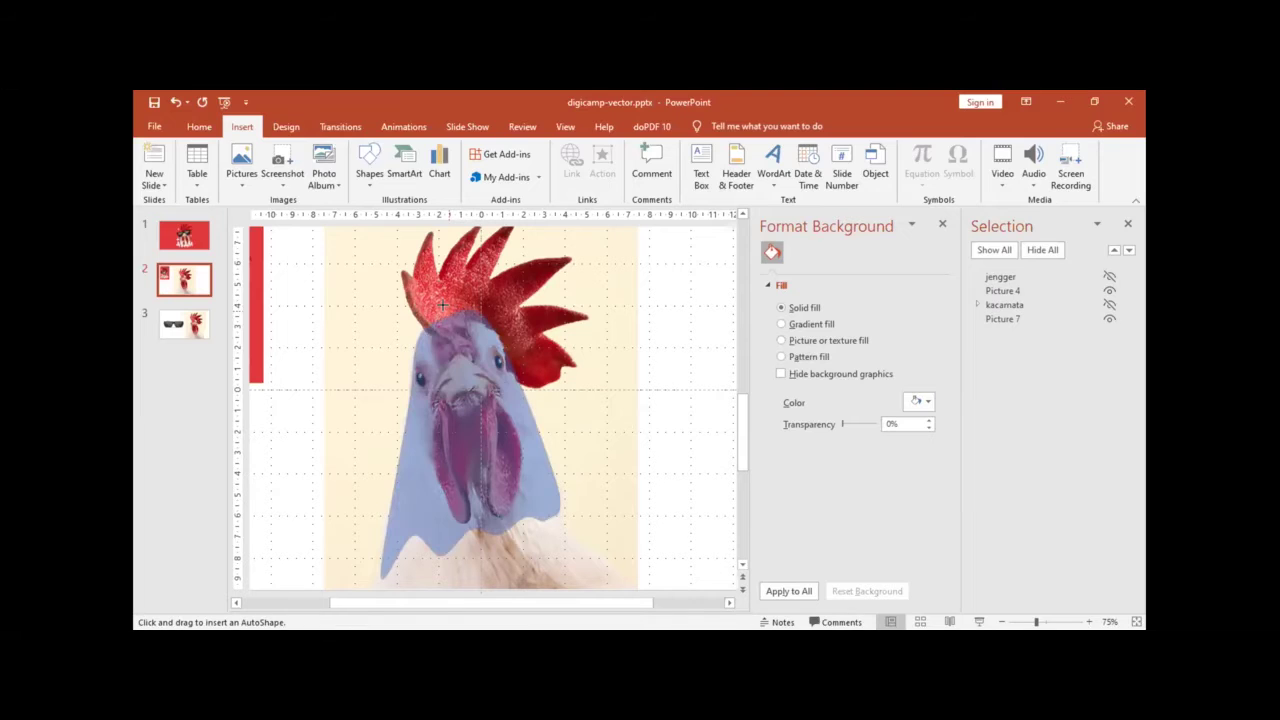
pyautogui.click(442, 305)
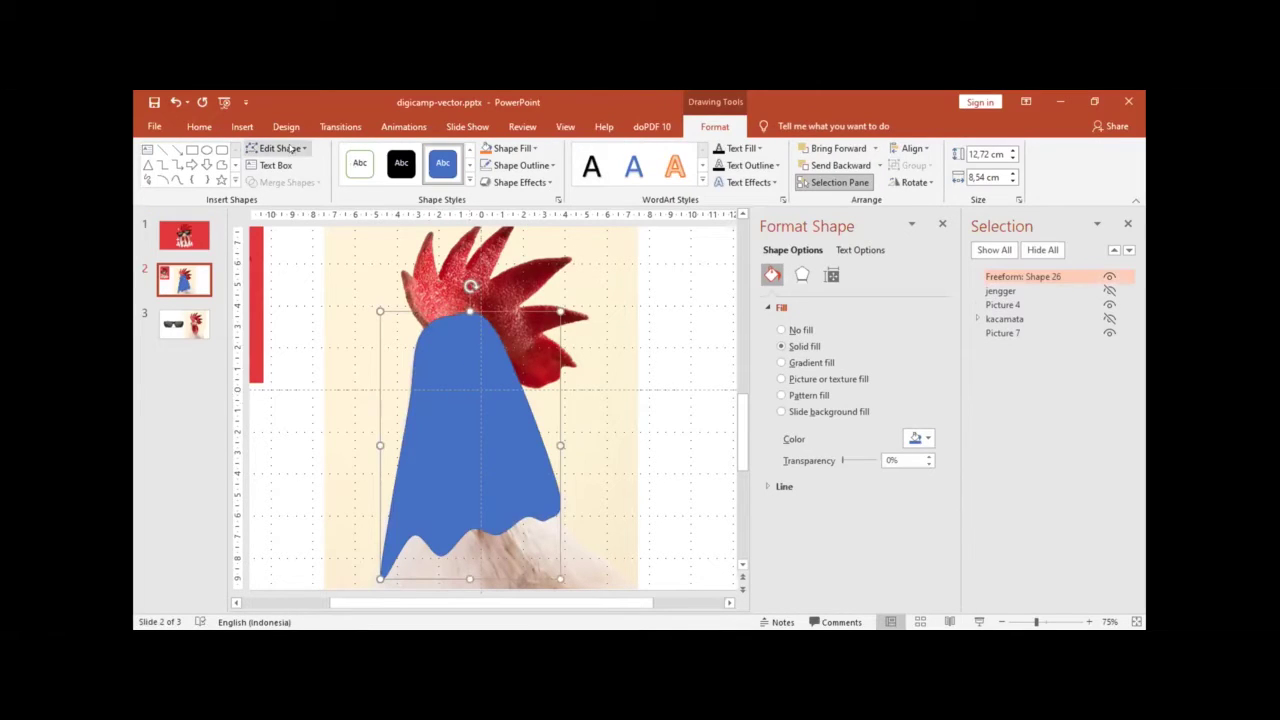
pyautogui.rightClick(425, 313)
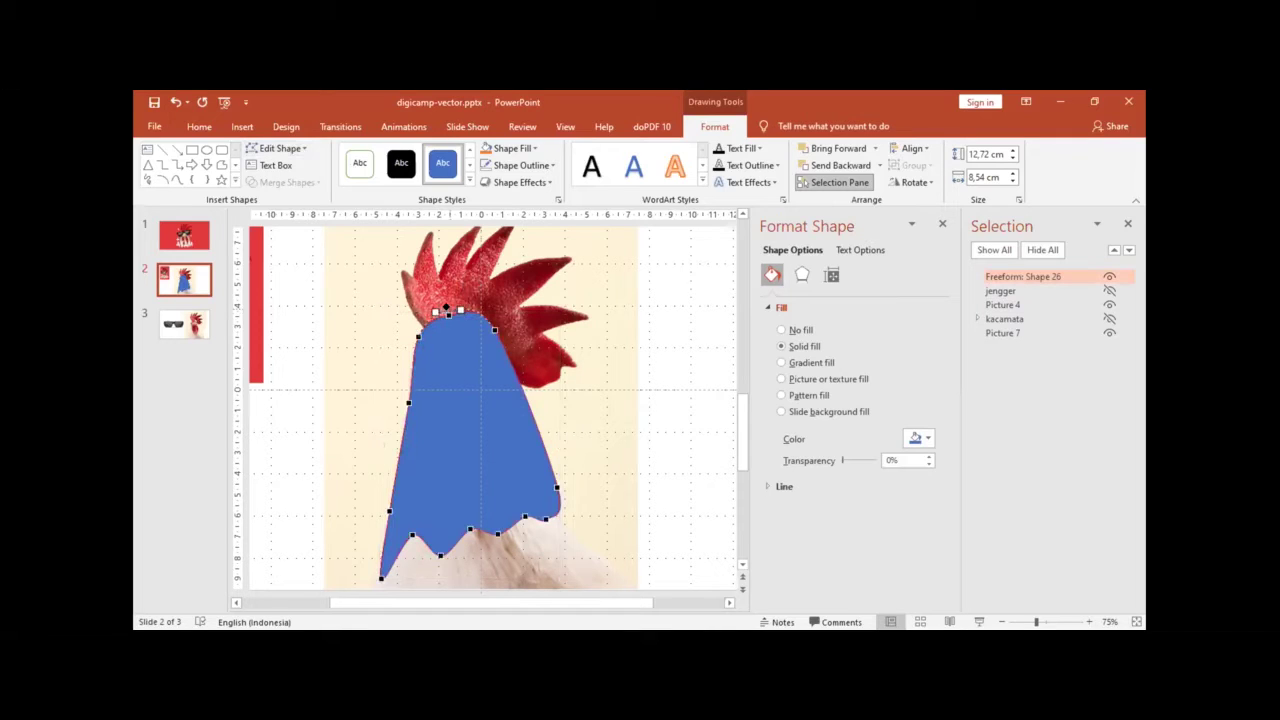
pyautogui.moveTo(446, 307); pyautogui.dragTo(457, 302)
pyautogui.click(634, 371)
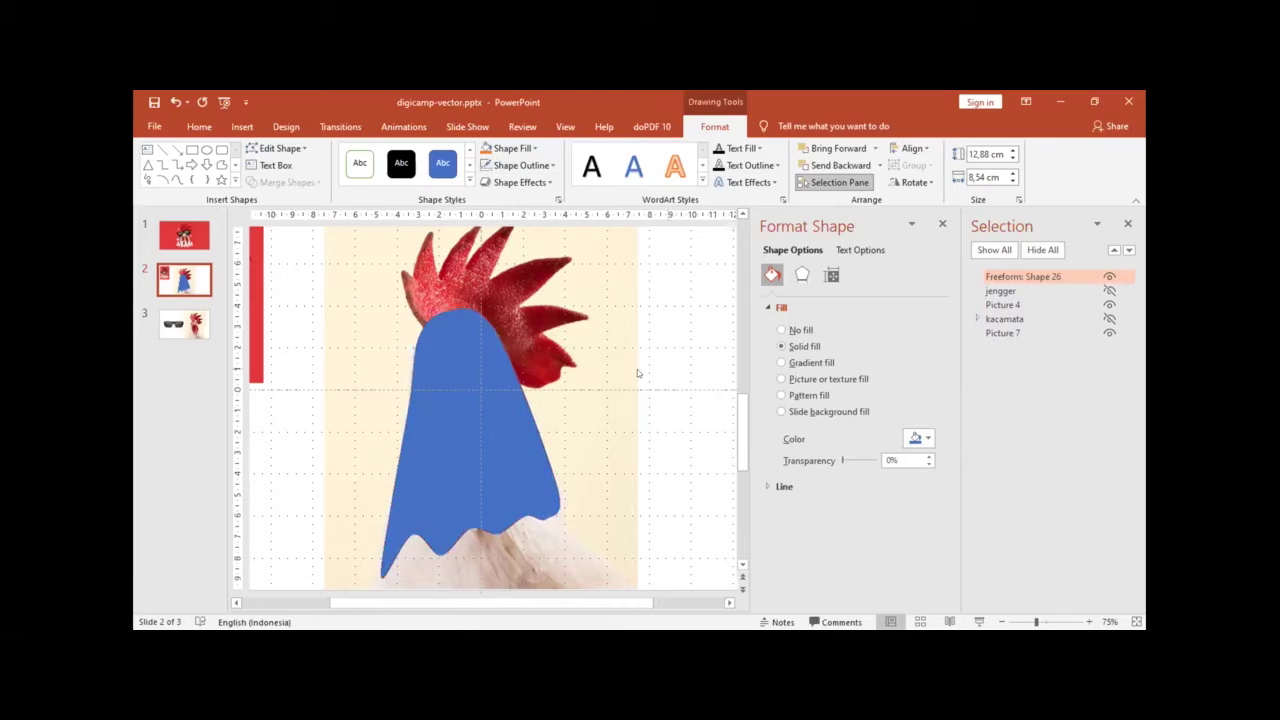
pyautogui.click(482, 381)
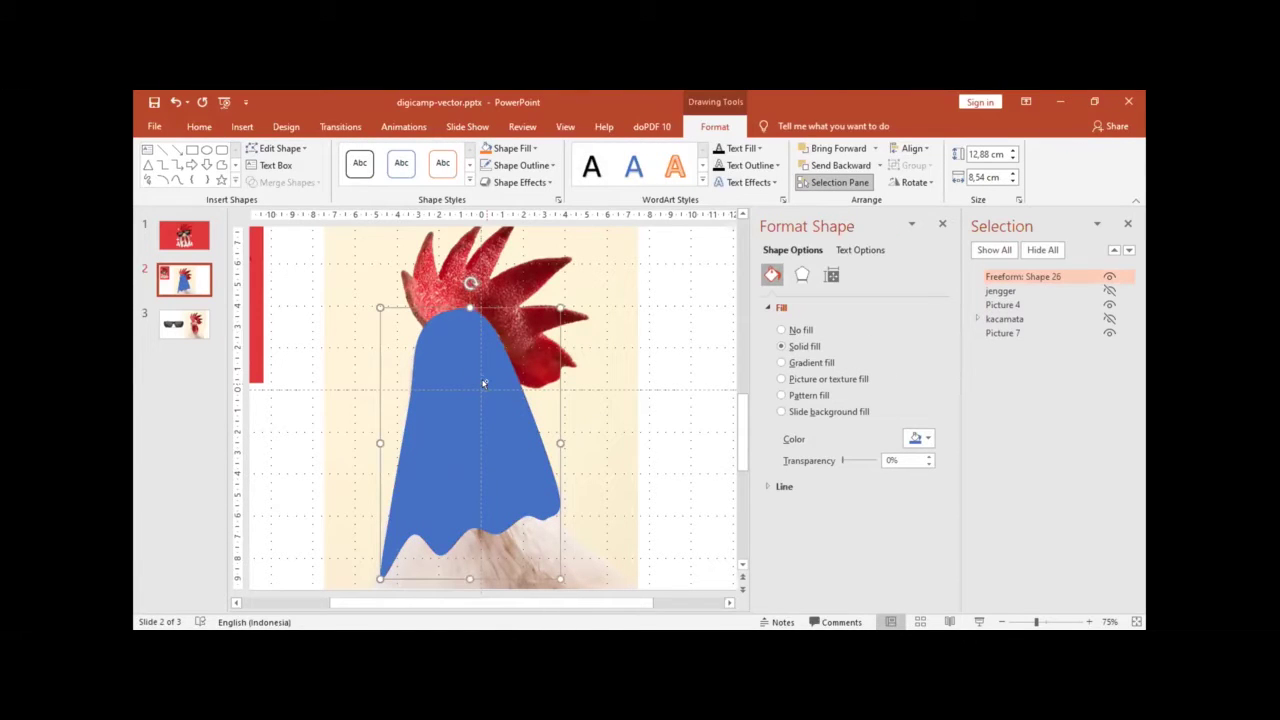
pyautogui.scroll(-3, 482, 381)
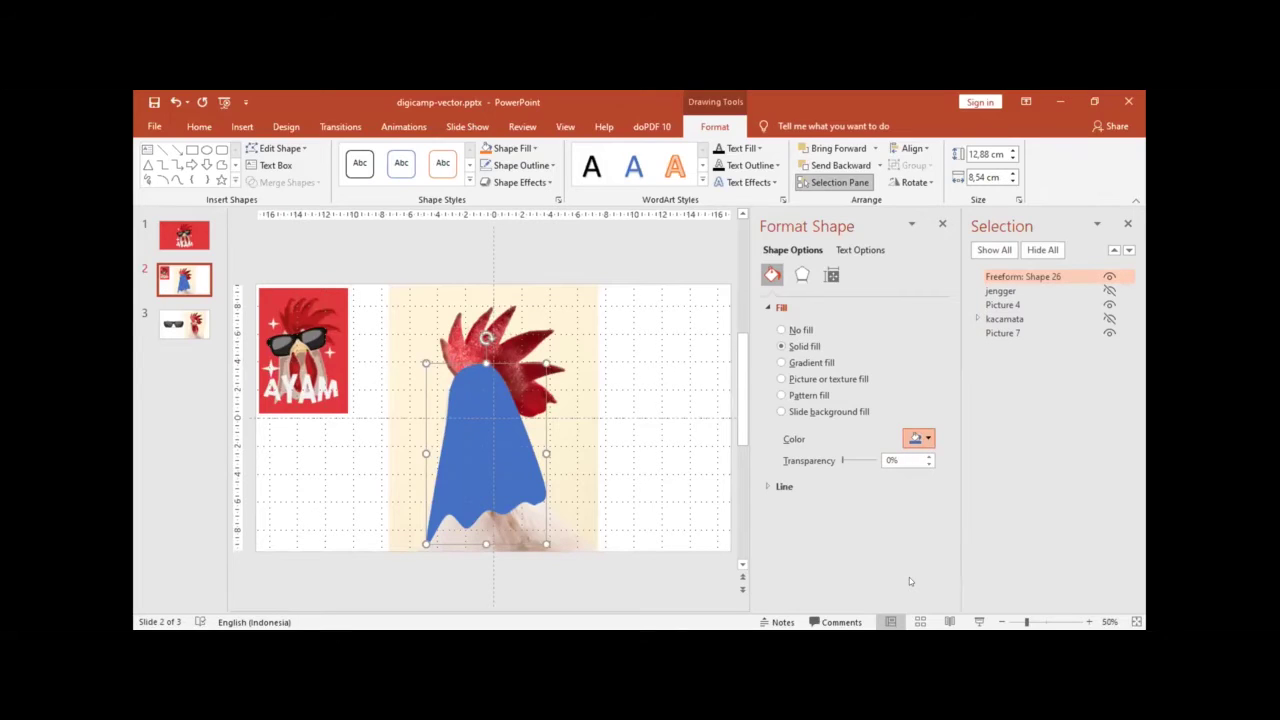
# Step: Fill the head with the AYAM poster's beige-pink via the eyedropper and start renaming it
pyautogui.click(918, 438)
pyautogui.click(925, 612)
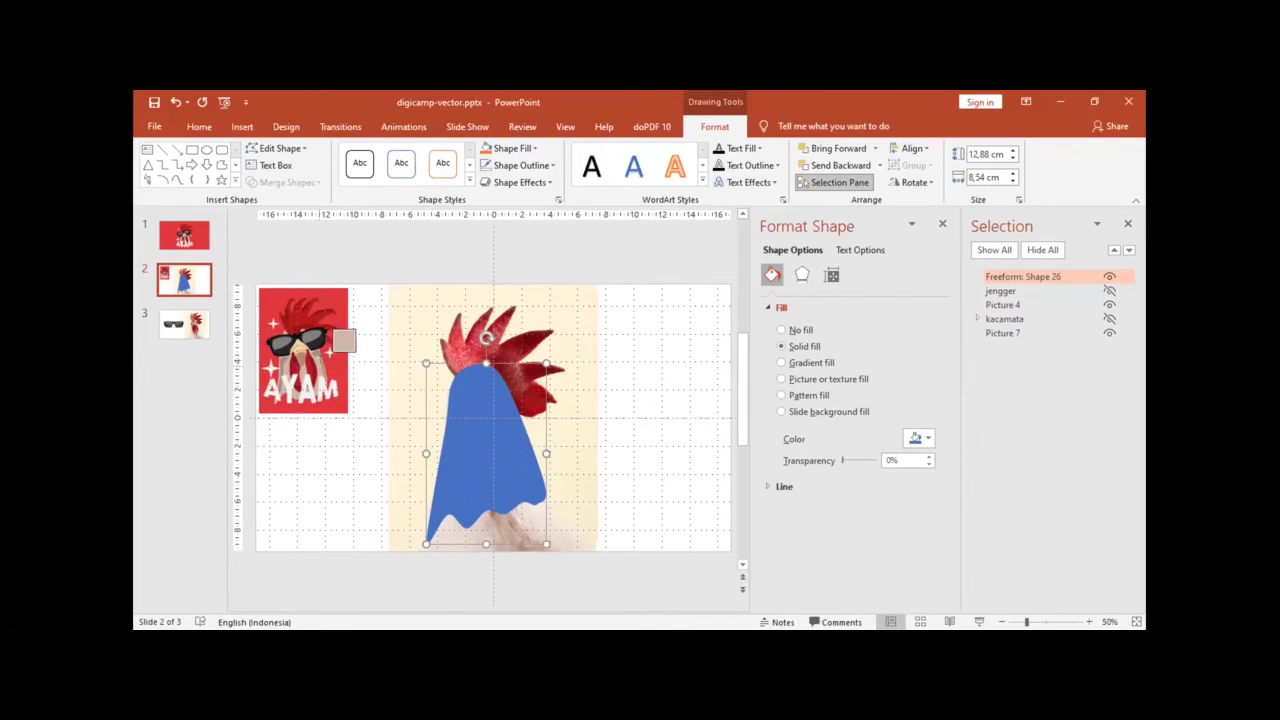
pyautogui.click(334, 348)
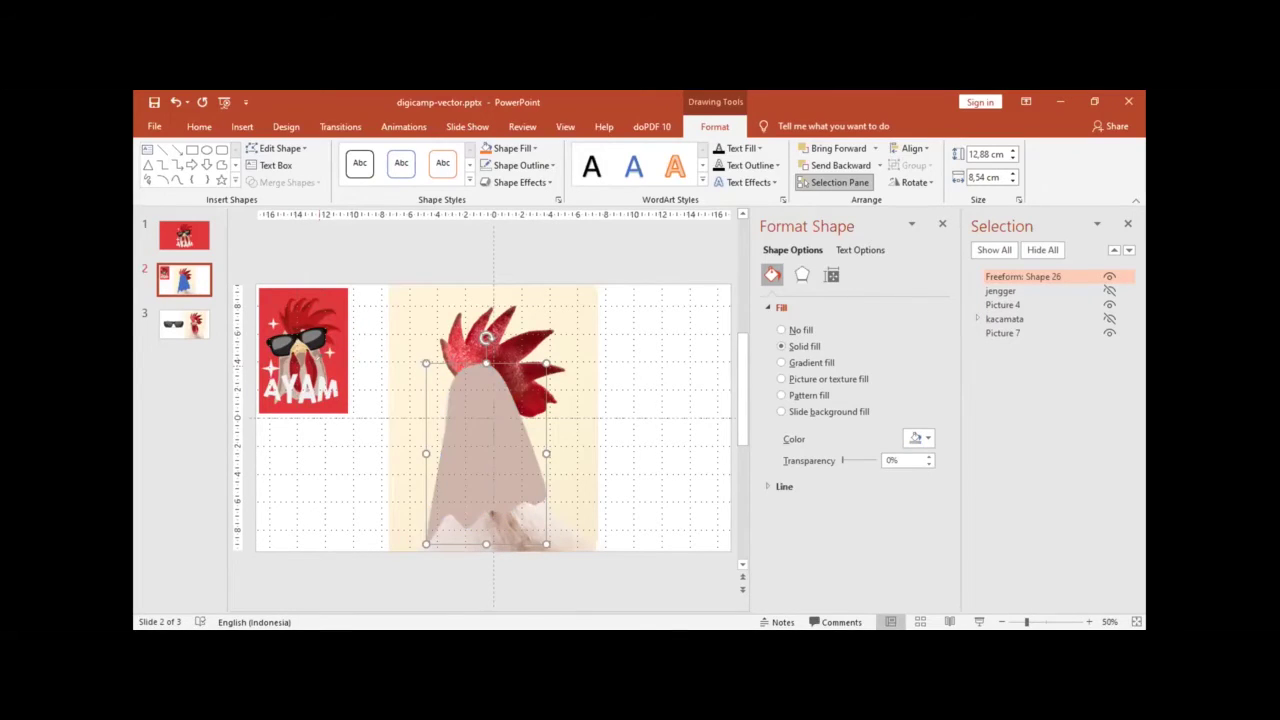
pyautogui.doubleClick(1046, 274)
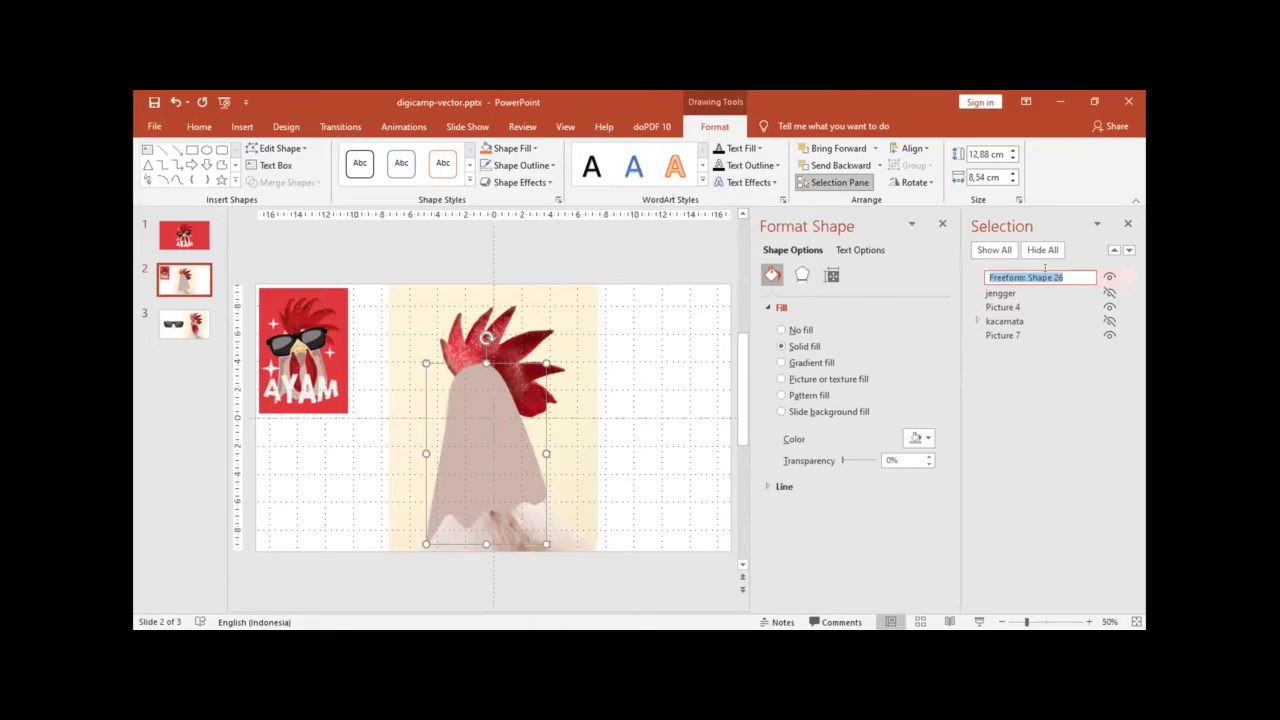
# Step: Name the head 'kepala', move it below jengger, show jengger and hide the rooster photo
pyautogui.write('kepala')
pyautogui.press('Return')
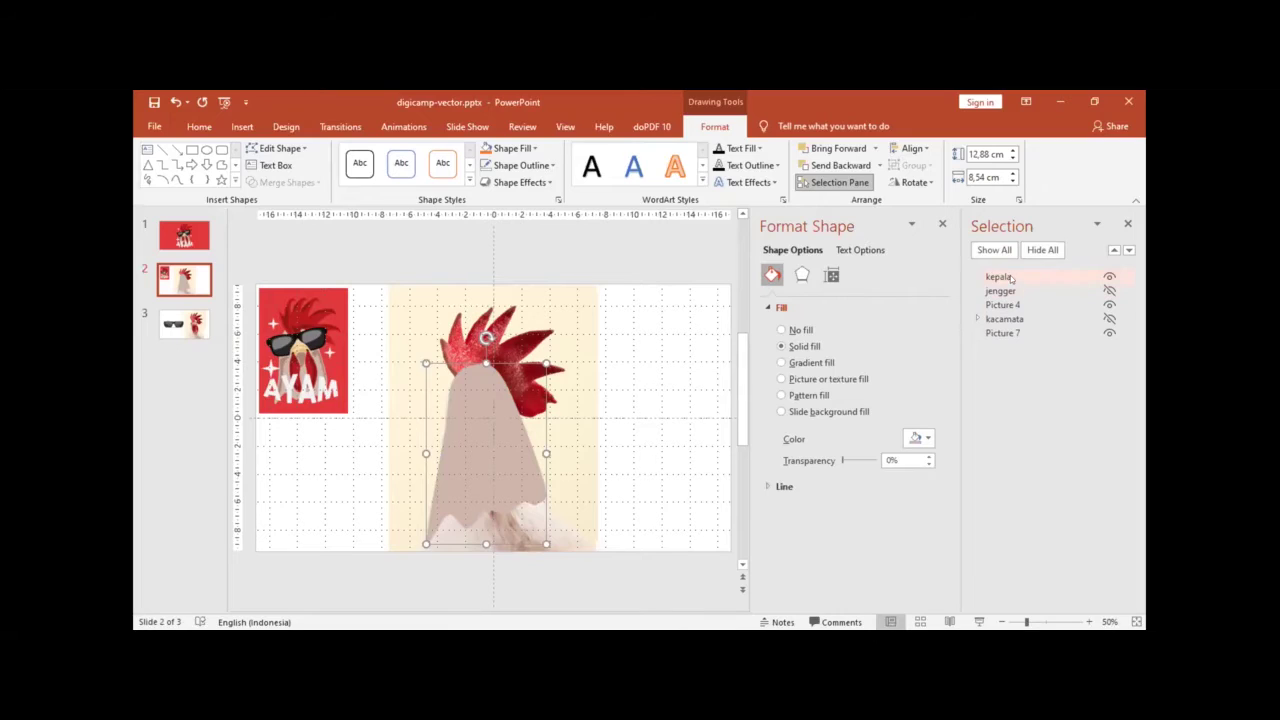
pyautogui.moveTo(1013, 279); pyautogui.dragTo(1013, 293)
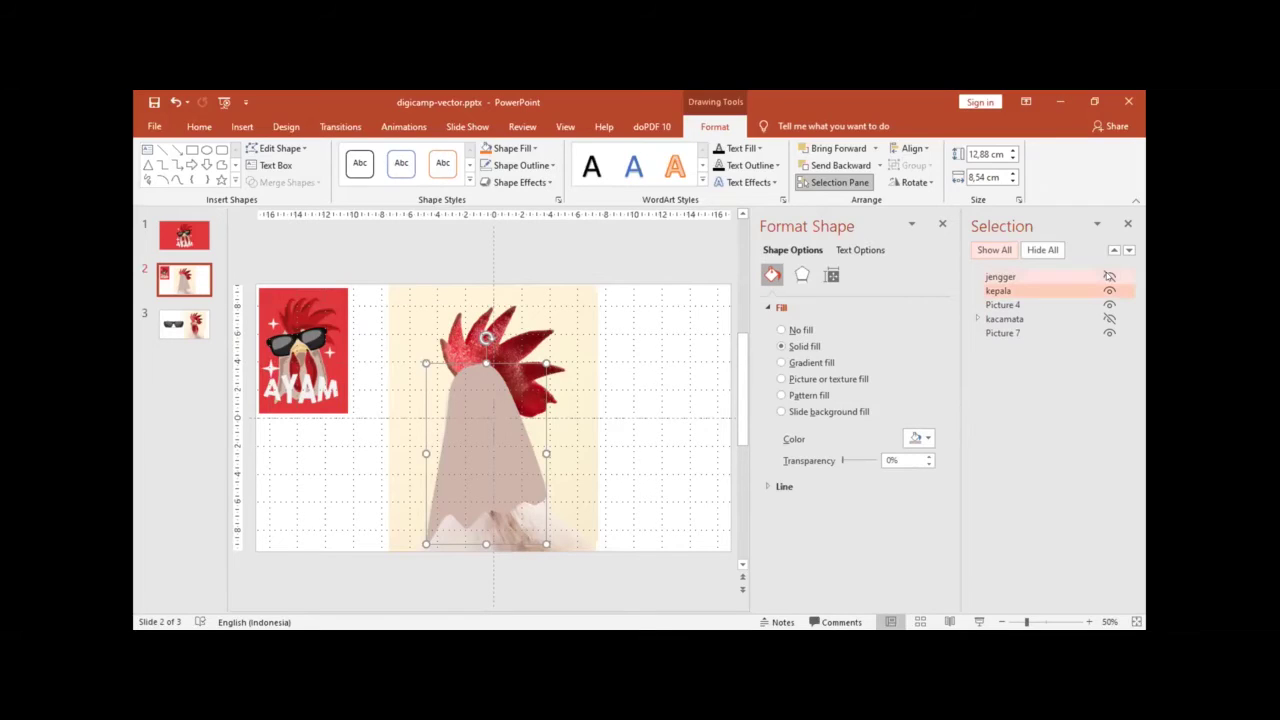
pyautogui.click(1109, 276)
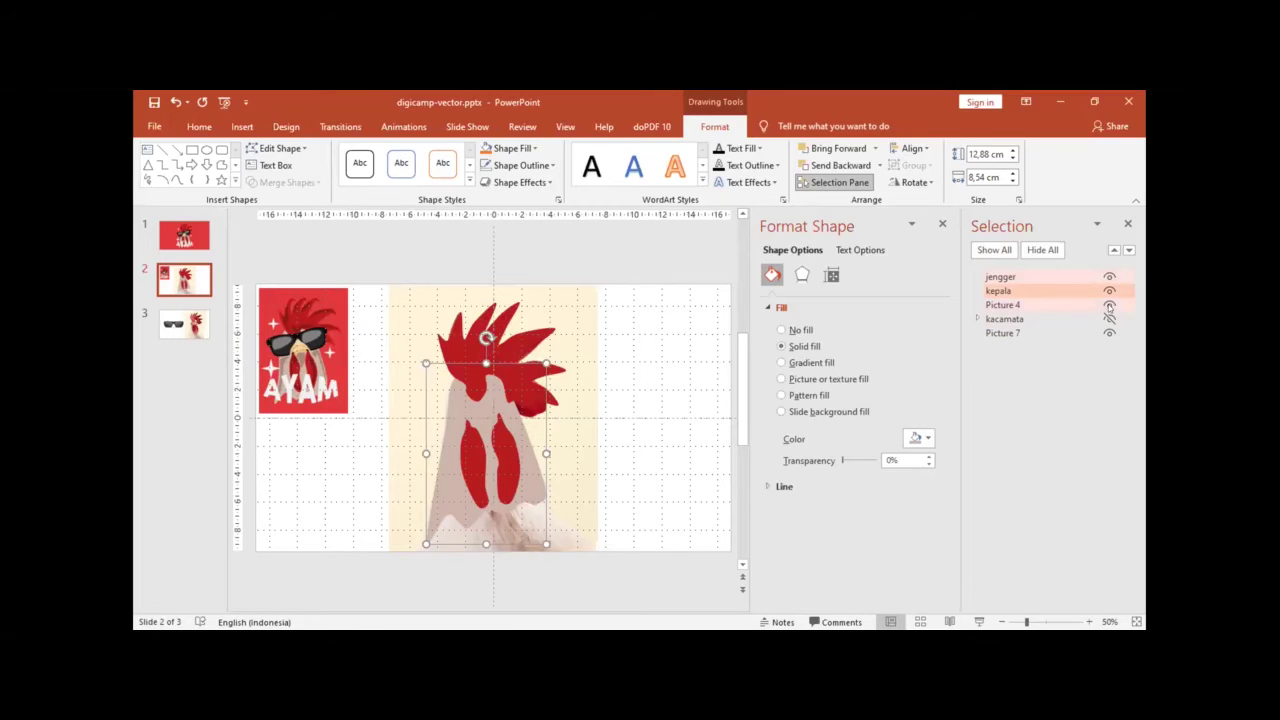
pyautogui.click(1109, 305)
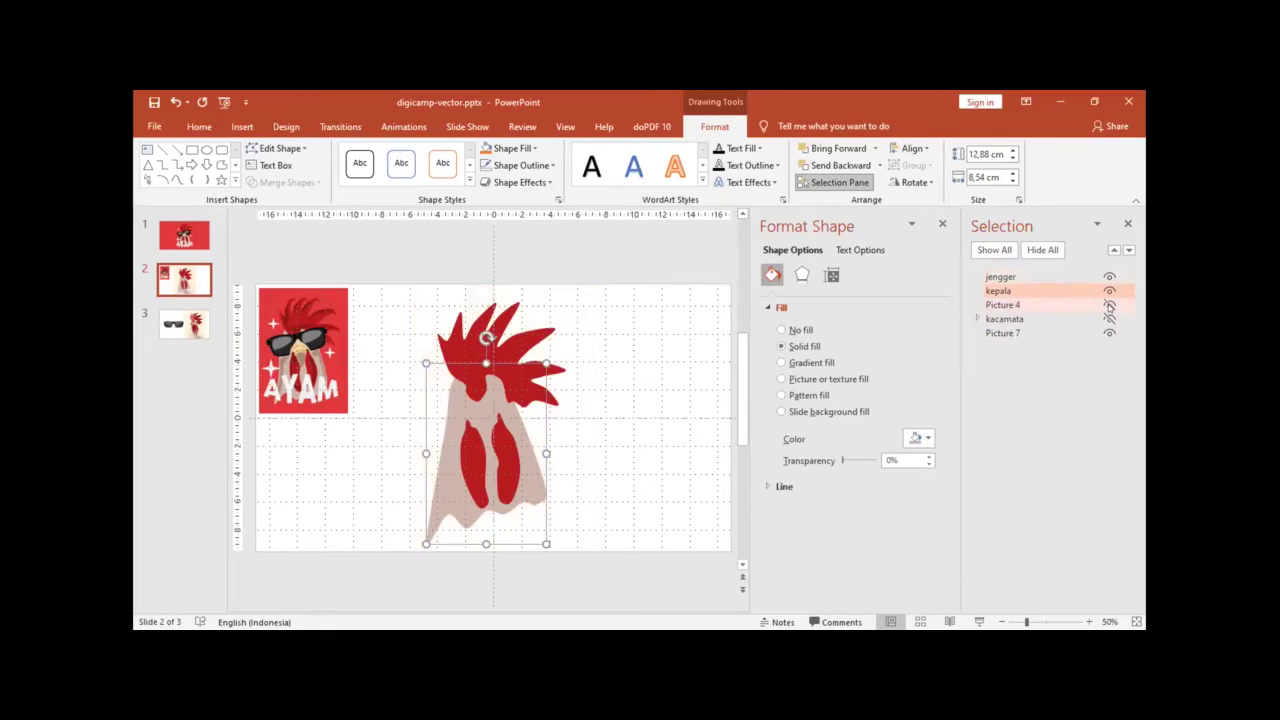
pyautogui.click(620, 347)
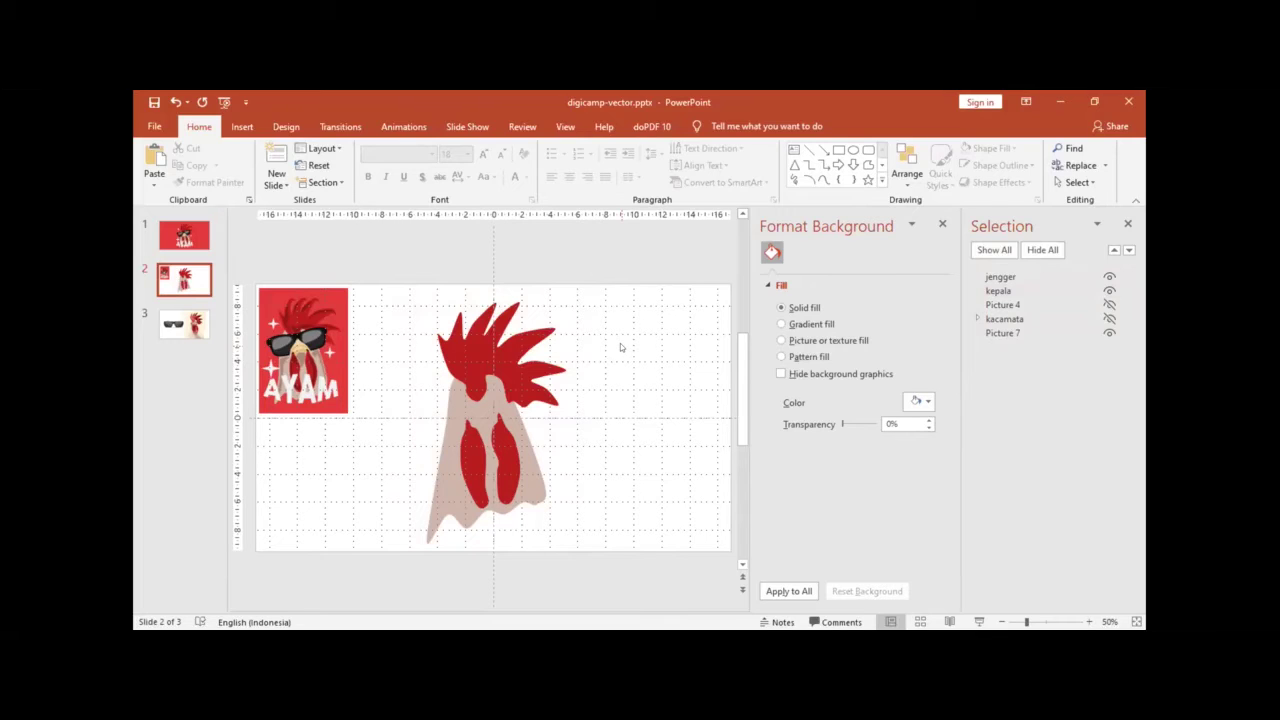
pyautogui.click(495, 333)
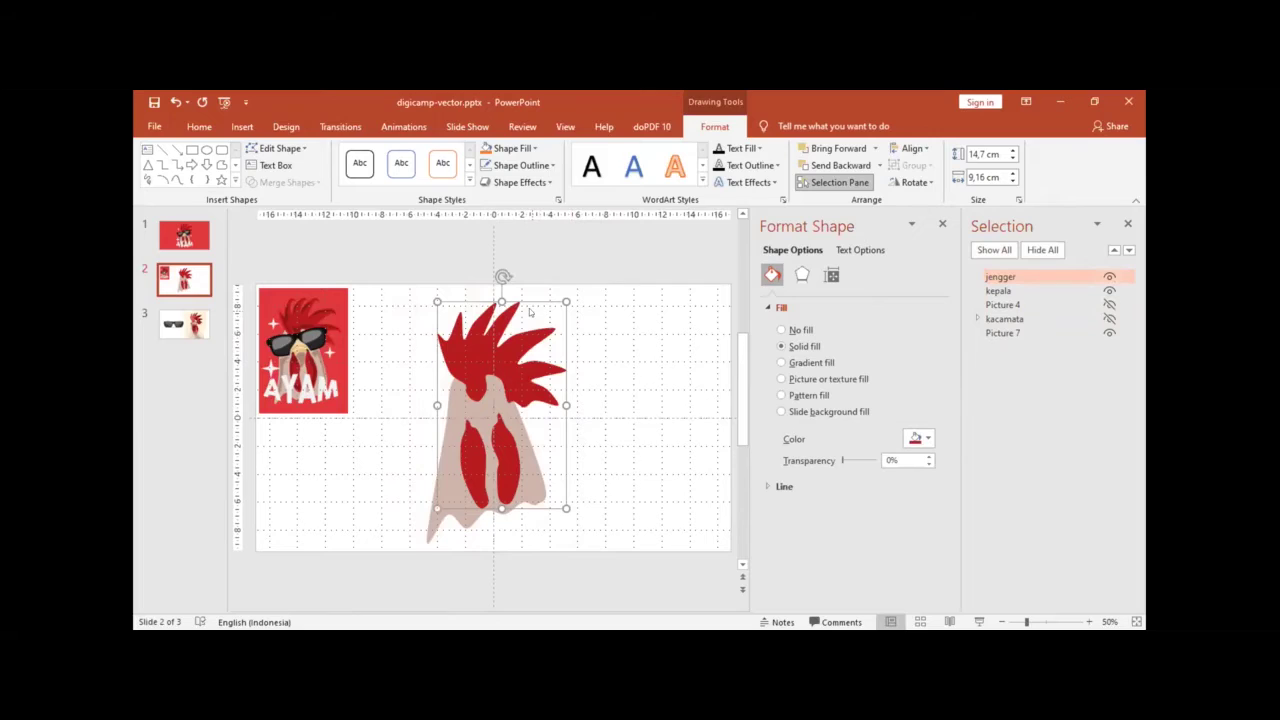
pyautogui.scroll(3, 530, 313)
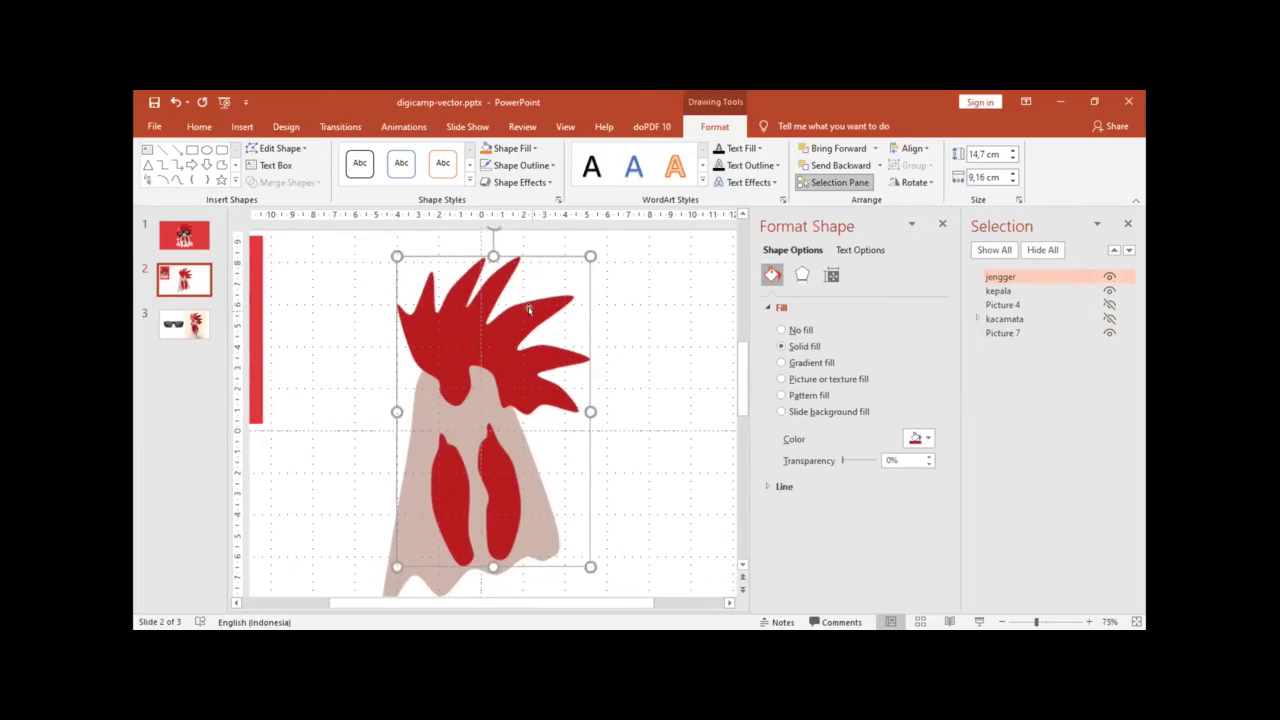
pyautogui.click(287, 147)
pyautogui.click(292, 192)
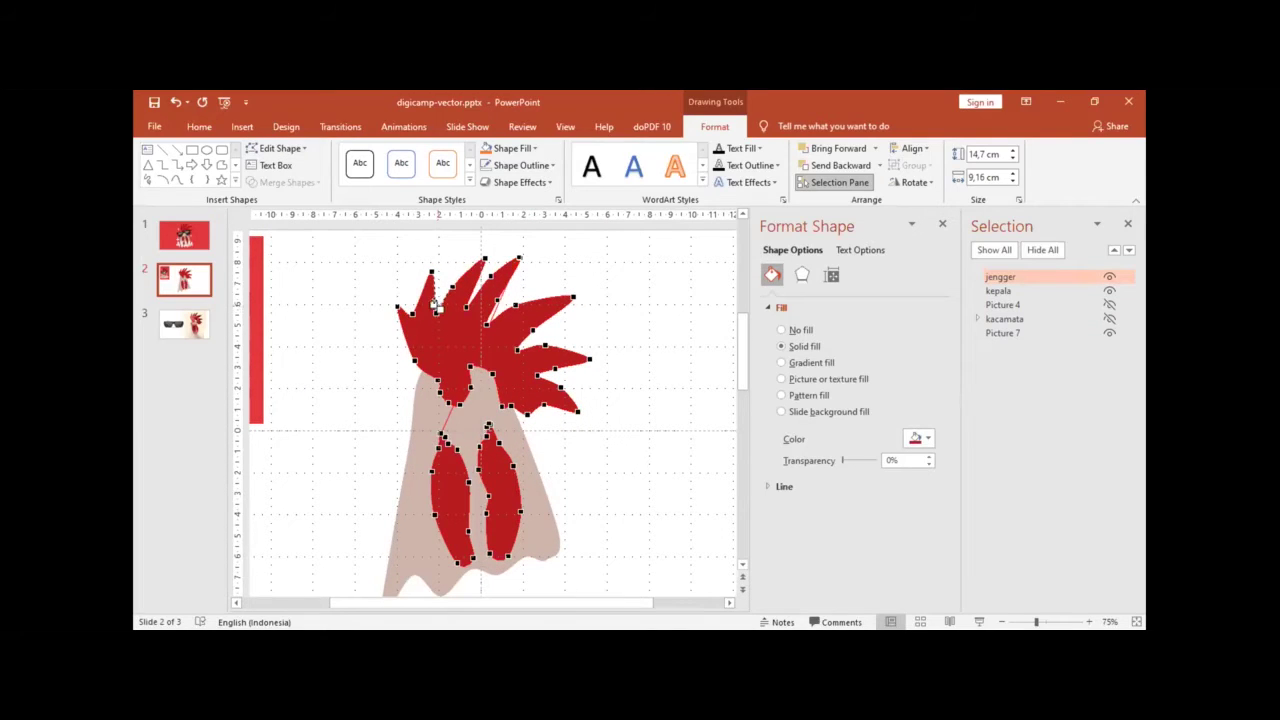
pyautogui.click(632, 299)
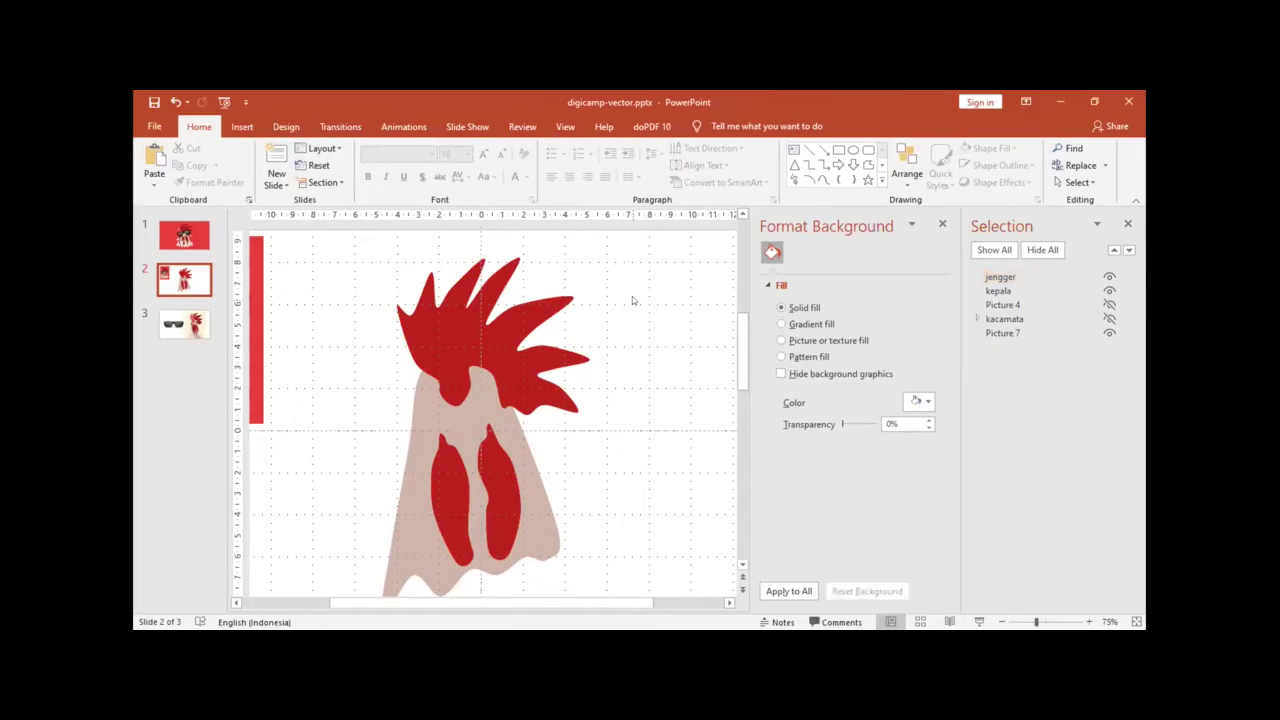
pyautogui.scroll(-1, 632, 299)
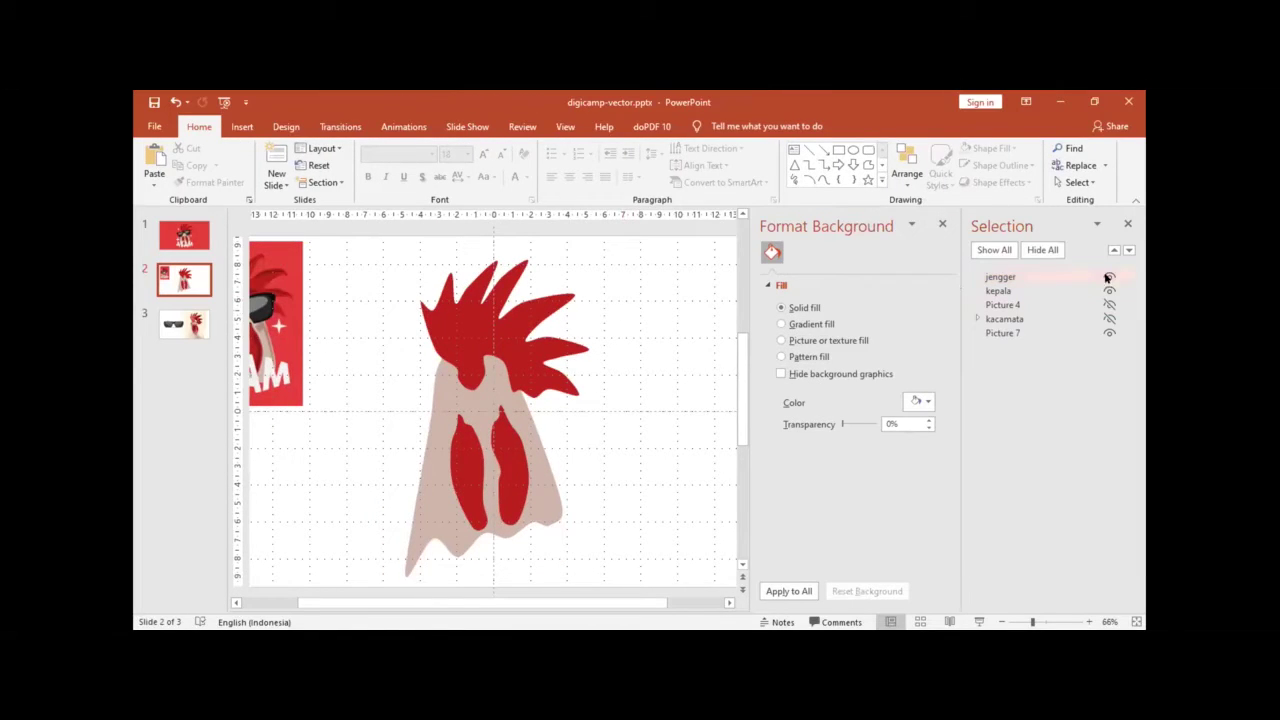
# Step: Hide the jengger and kepala shapes, then show and select the rooster photo
pyautogui.click(1109, 277)
pyautogui.click(1109, 291)
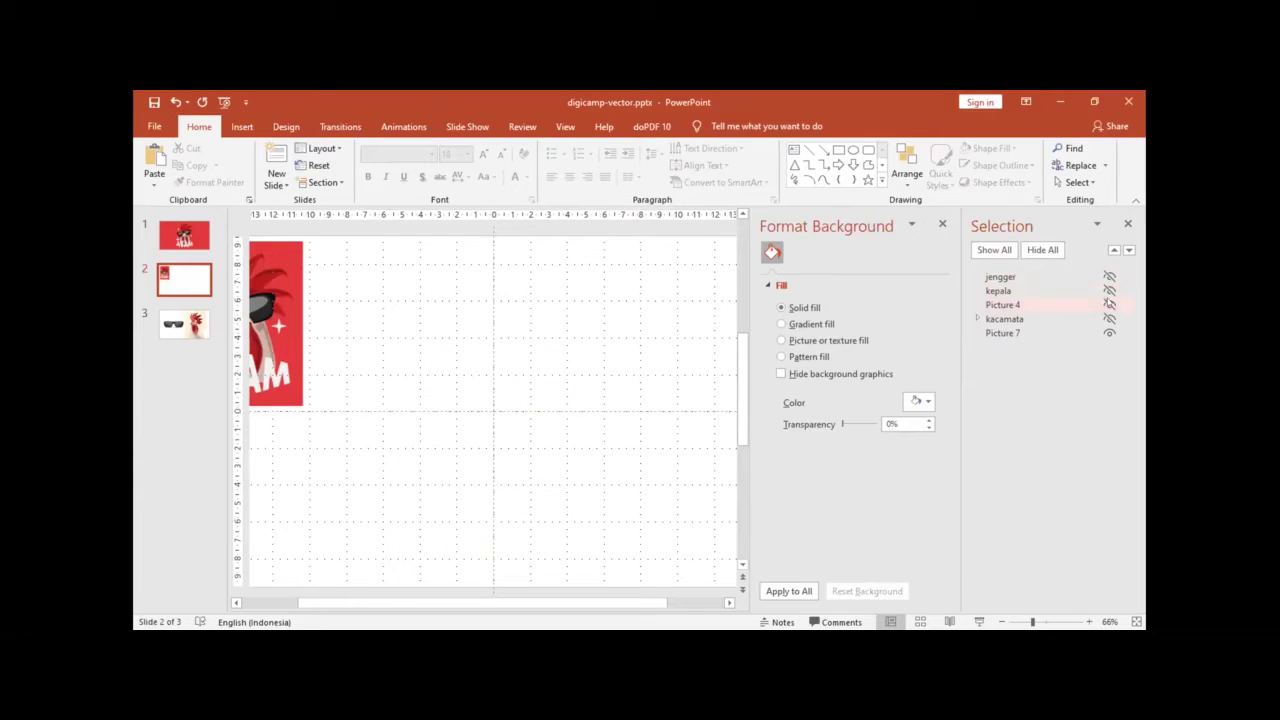
pyautogui.click(1109, 305)
pyautogui.click(470, 415)
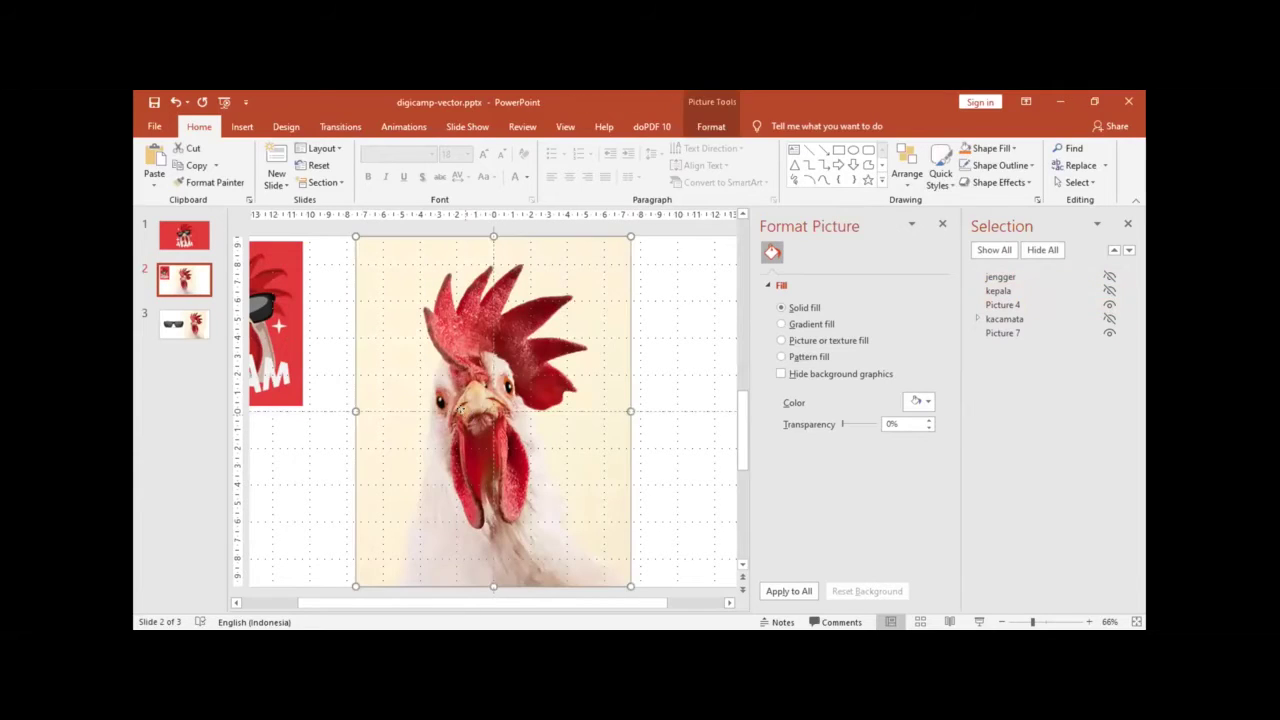
pyautogui.scroll(3, 453, 388)
pyautogui.scroll(4, 452, 385)
pyautogui.scroll(4, 452, 385)
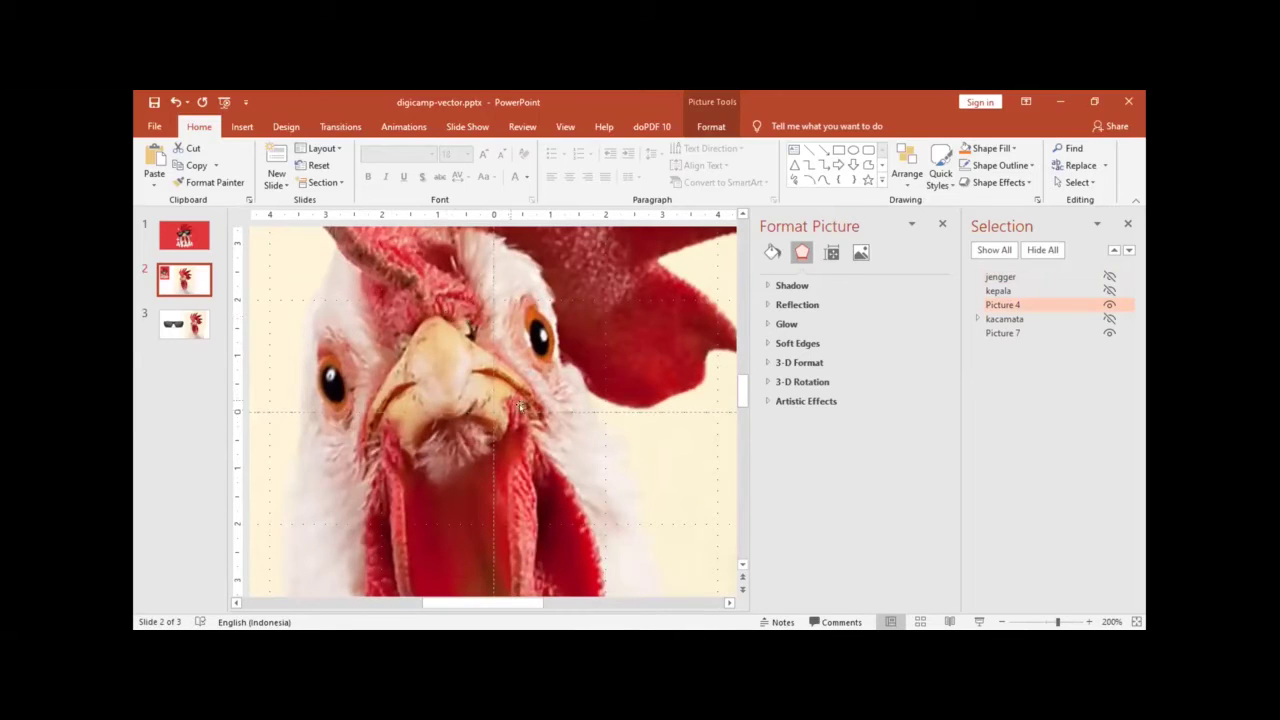
# Step: Trace a closed freeform outline around the rooster's beak and zoom out
pyautogui.click(242, 127)
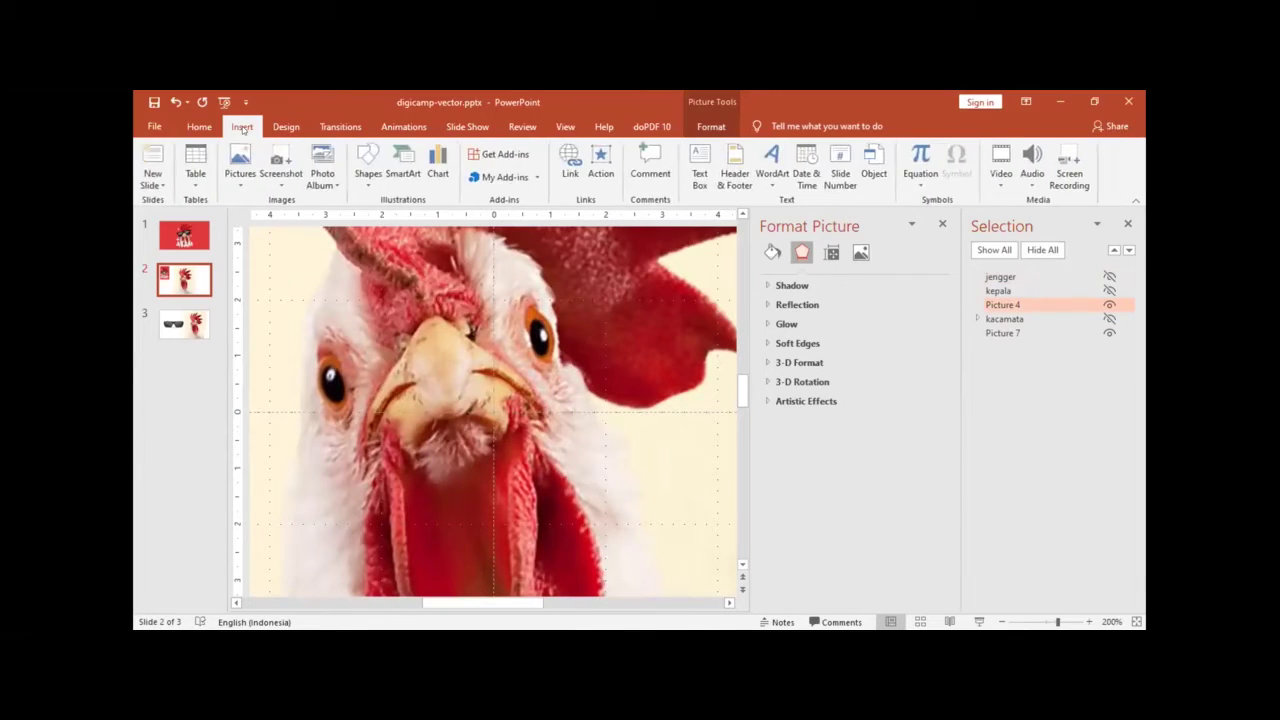
pyautogui.click(376, 188)
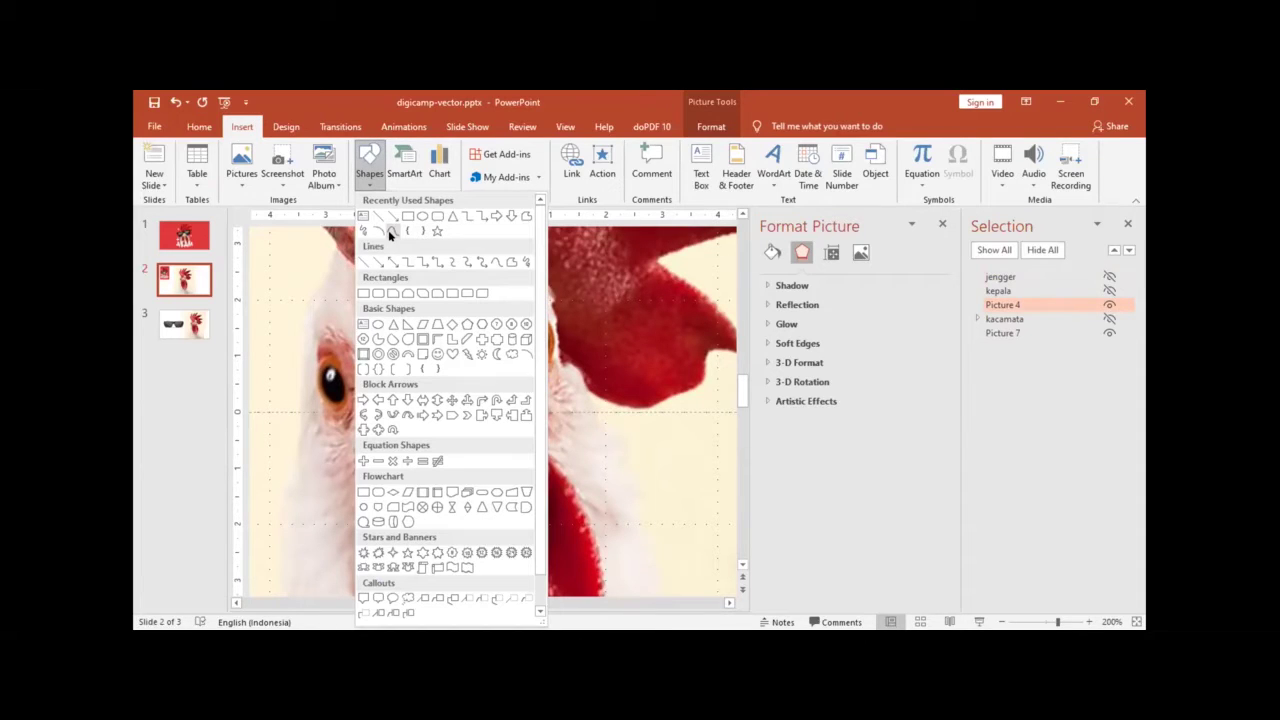
pyautogui.click(391, 232)
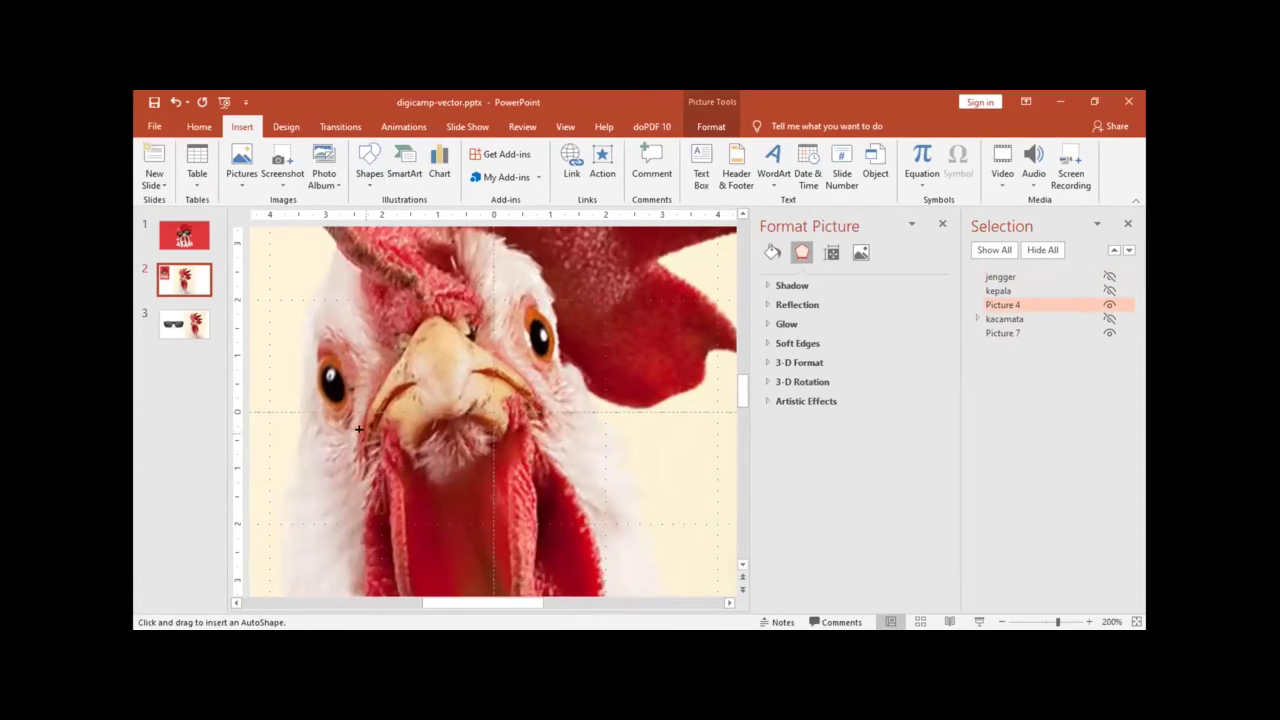
pyautogui.press('Escape')
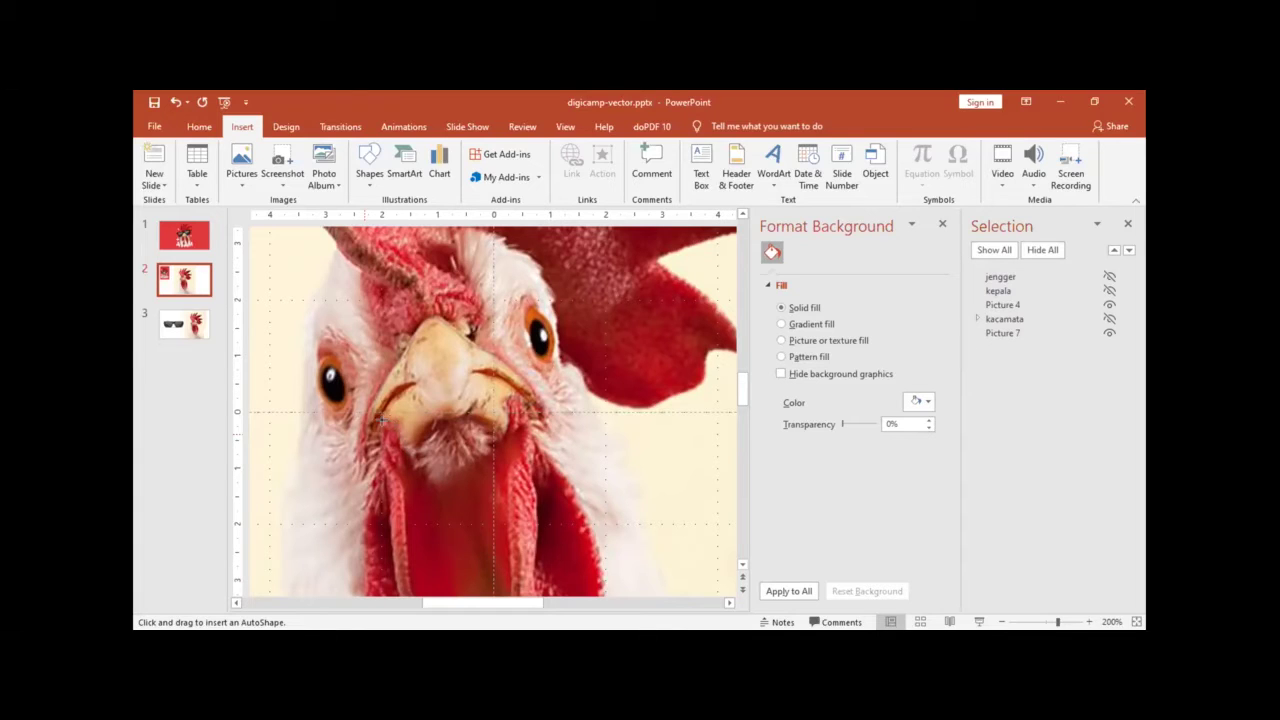
pyautogui.click(368, 432)
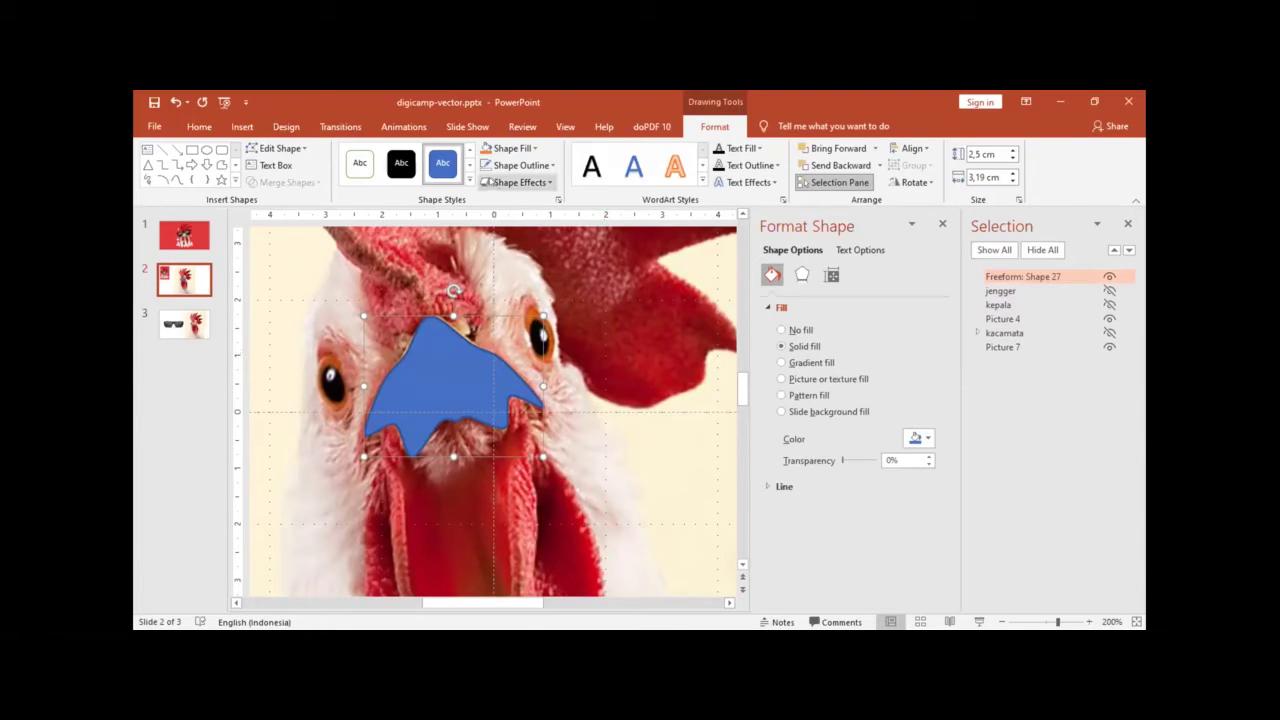
pyautogui.keyDown('ctrl'); pyautogui.scroll(-5, 456, 360); pyautogui.keyUp('ctrl')
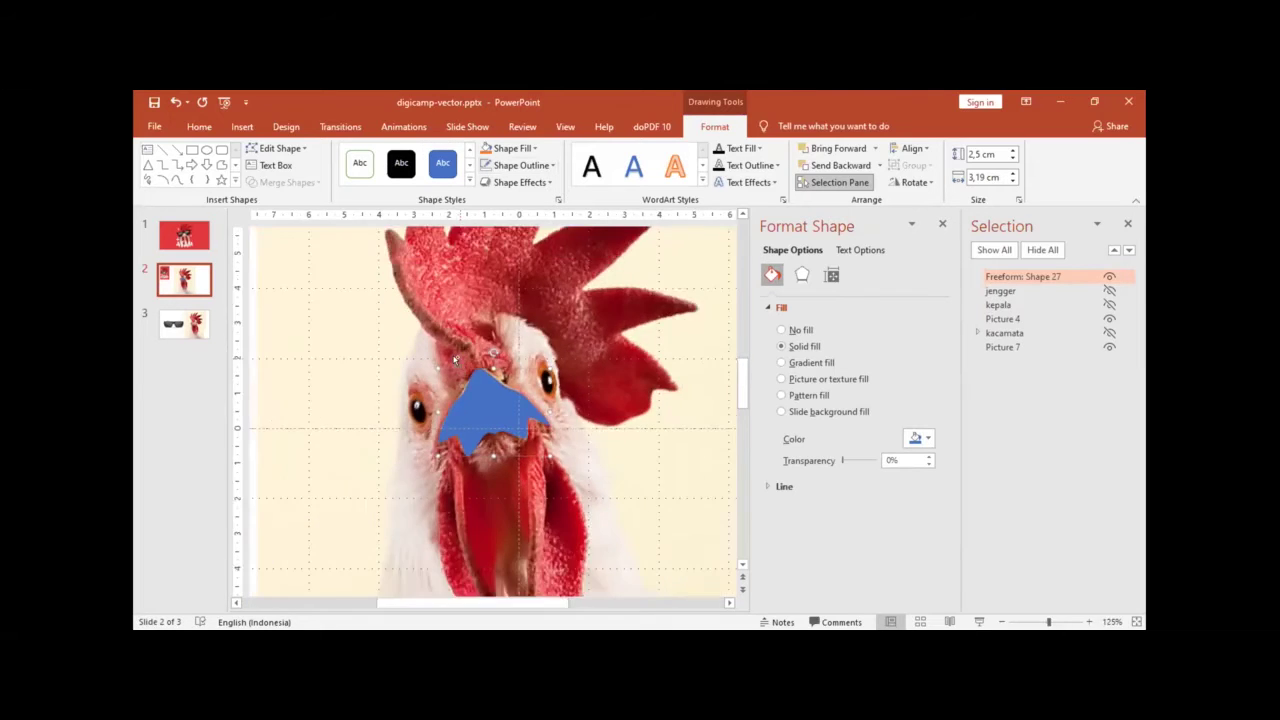
pyautogui.keyDown('ctrl'); pyautogui.scroll(-4, 456, 360); pyautogui.keyUp('ctrl')
pyautogui.keyDown('ctrl'); pyautogui.scroll(-2, 456, 360); pyautogui.keyUp('ctrl')
pyautogui.keyDown('ctrl'); pyautogui.scroll(-1, 456, 360); pyautogui.keyUp('ctrl')
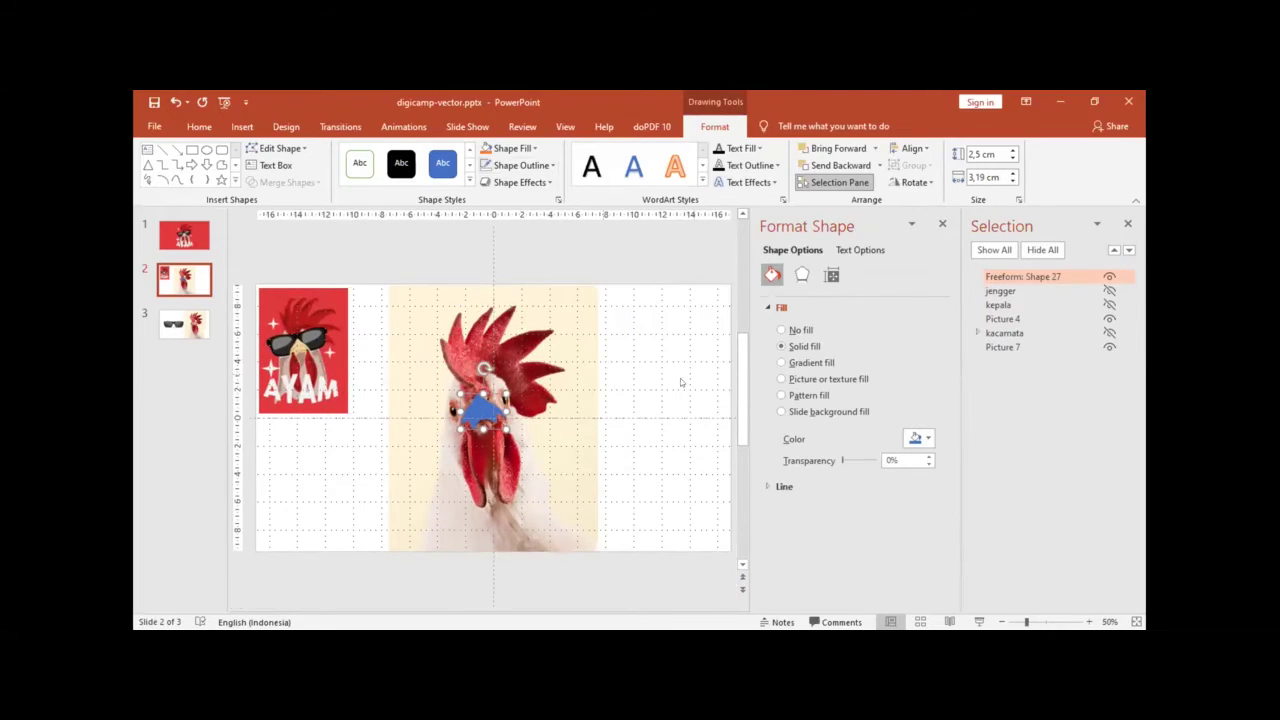
# Step: Fill the beak with the photo's tan using the eyedropper and name it 'paruh'
pyautogui.click(912, 441)
pyautogui.click(935, 609)
pyautogui.click(313, 331)
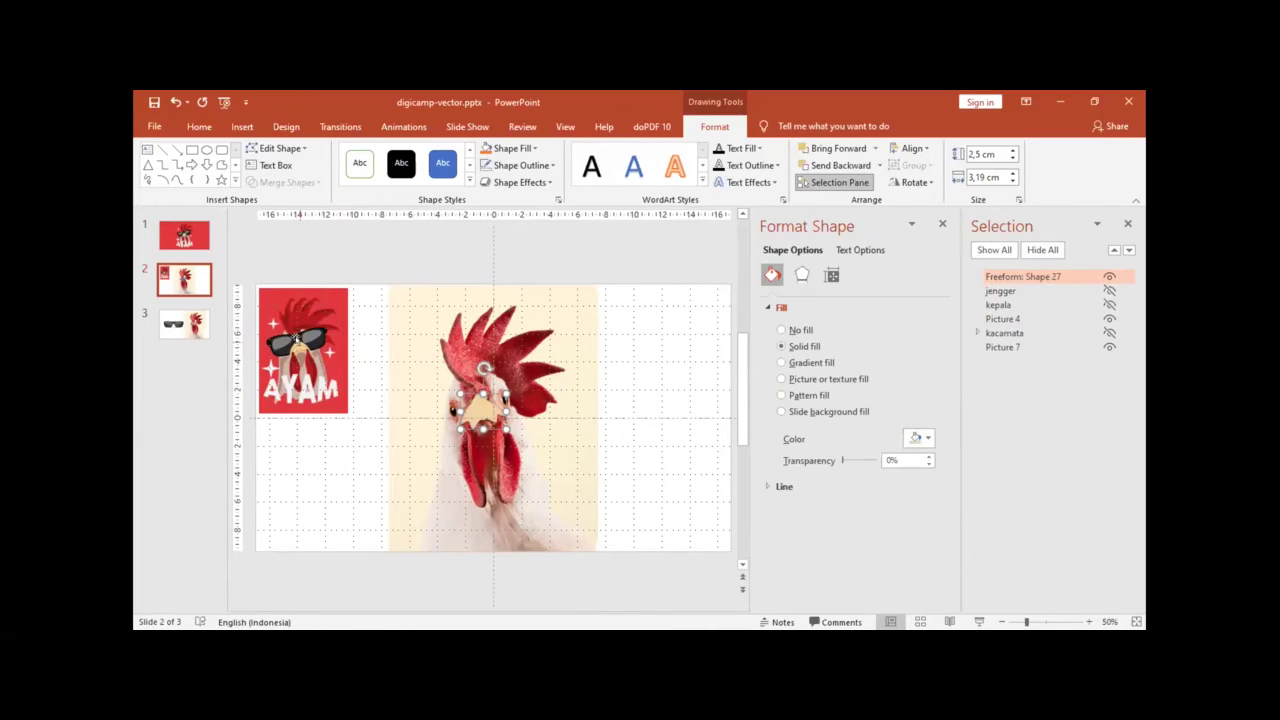
pyautogui.scroll(1, 551, 361)
pyautogui.scroll(1, 551, 361)
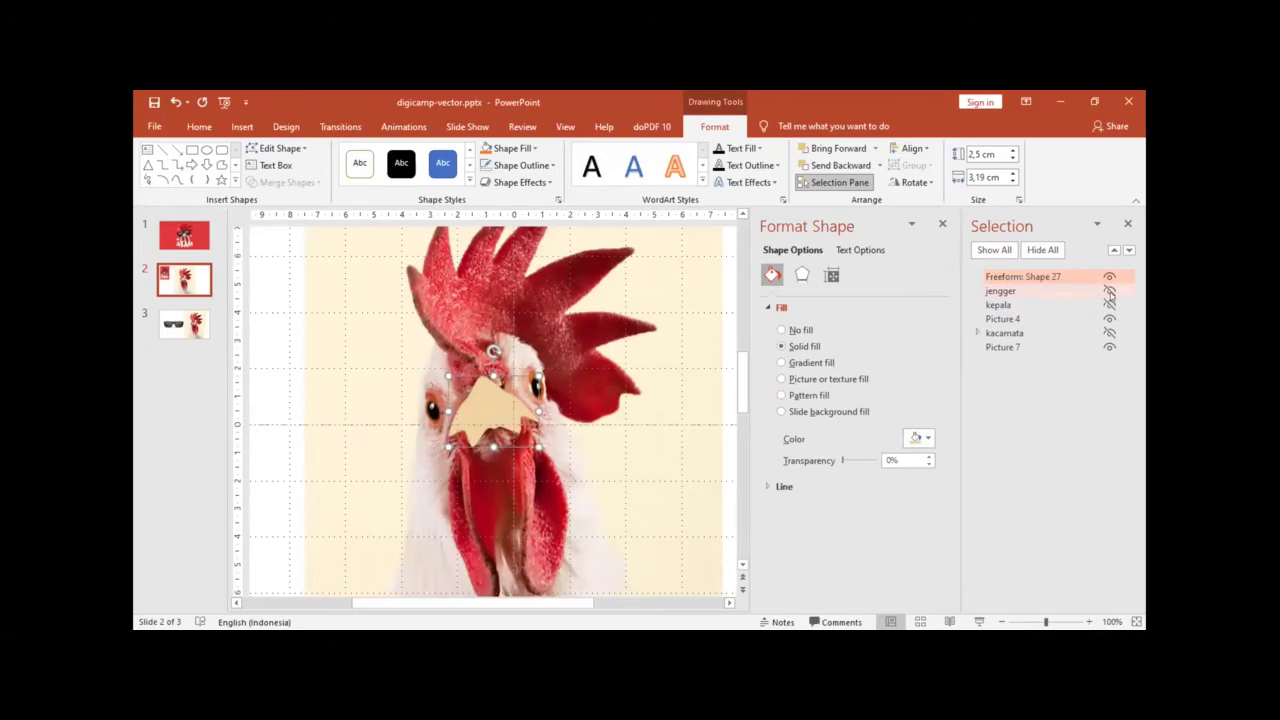
pyautogui.click(1052, 277)
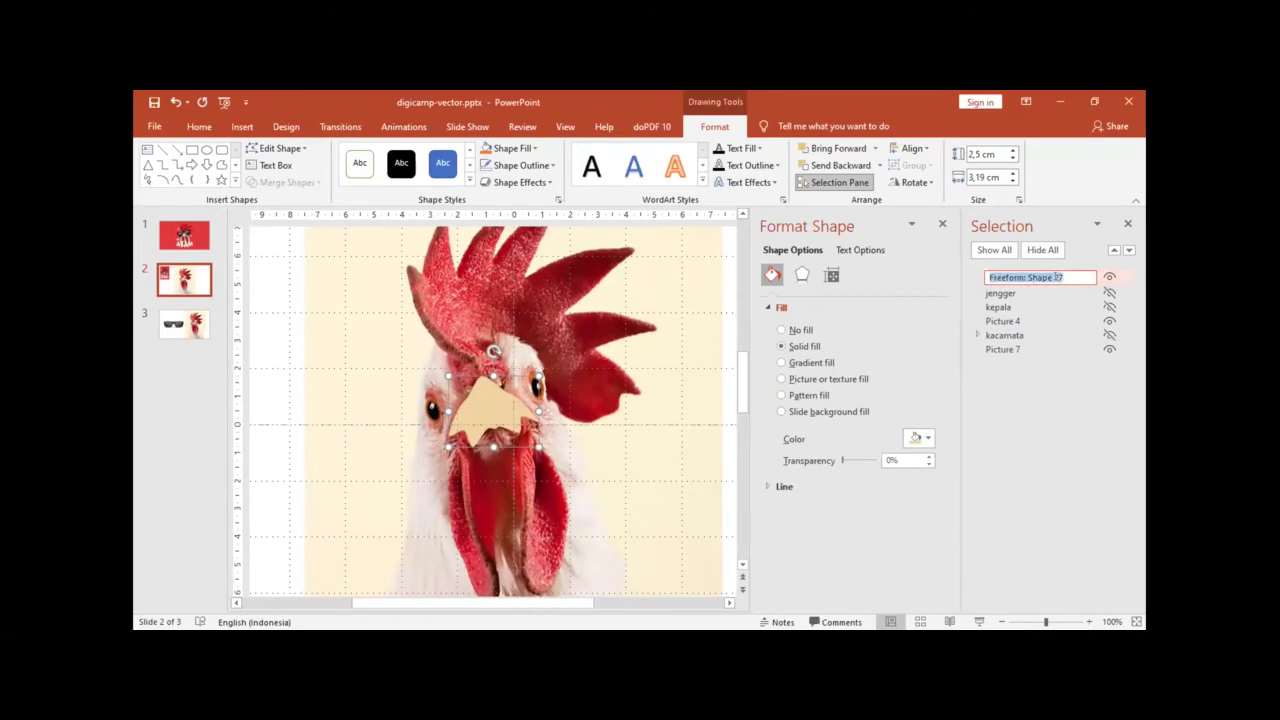
pyautogui.write('paruh')
pyautogui.press('Return')
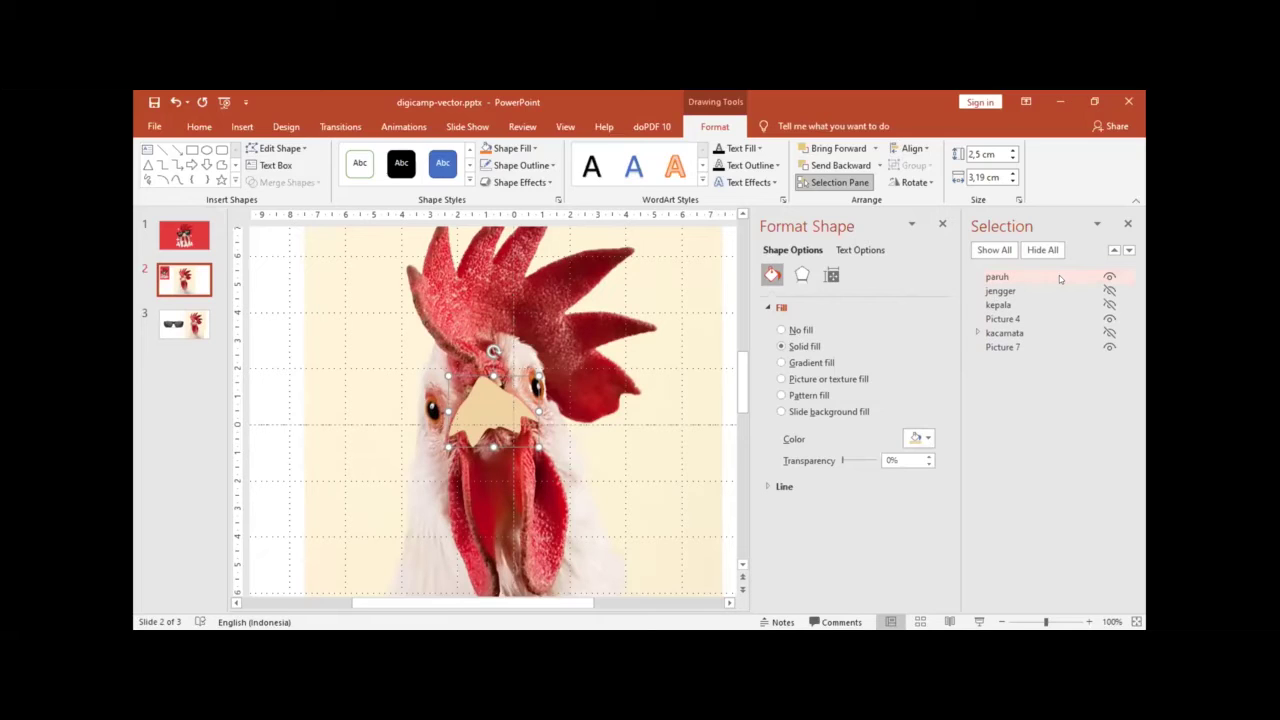
# Step: Show jengger and kepala, hide the rooster photo, and select the paruh shape
pyautogui.click(1109, 290)
pyautogui.click(1109, 305)
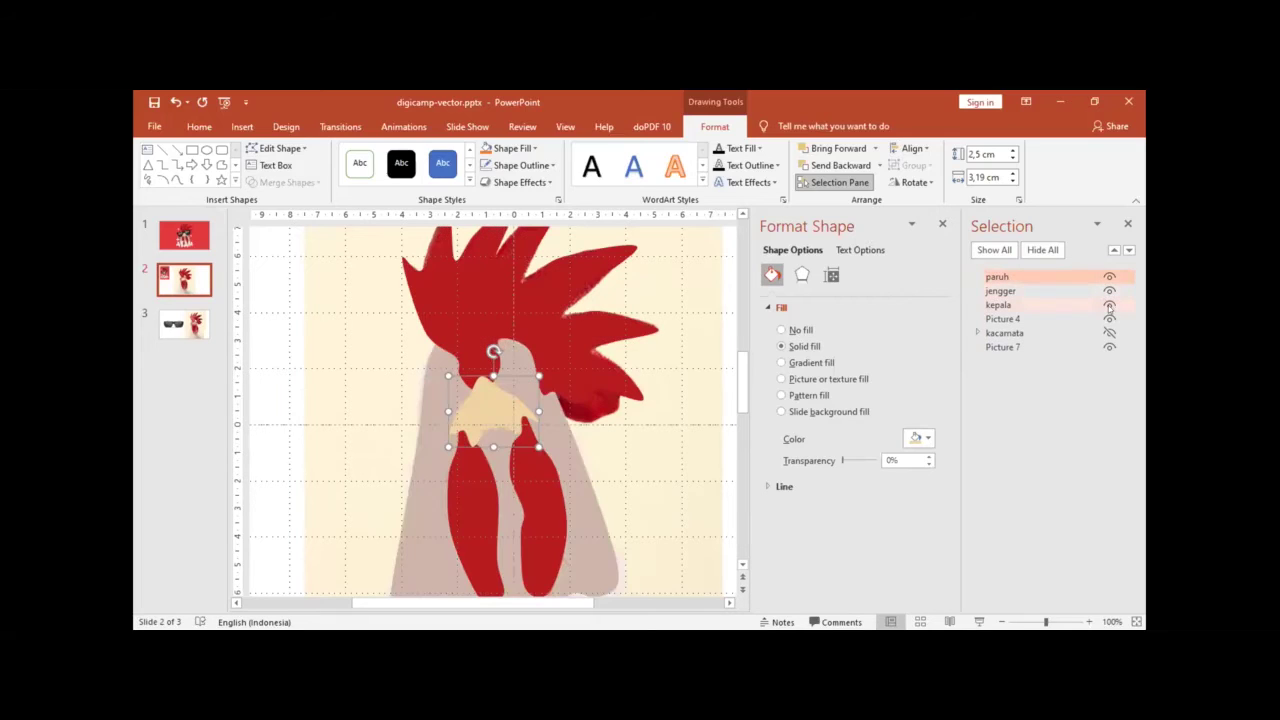
pyautogui.click(1109, 319)
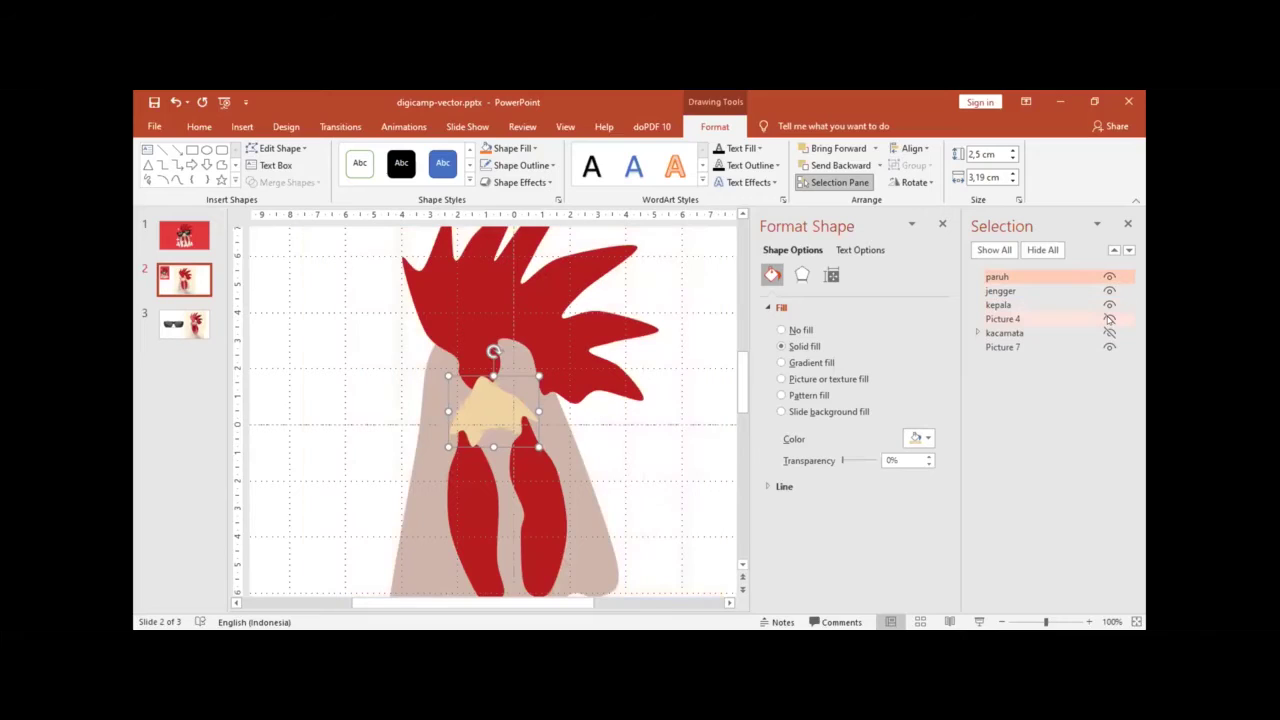
pyautogui.click(672, 438)
pyautogui.keyDown('ctrl'); pyautogui.scroll(-2, 667, 438); pyautogui.keyUp('ctrl')
pyautogui.keyDown('ctrl'); pyautogui.scroll(-1, 667, 438); pyautogui.keyUp('ctrl')
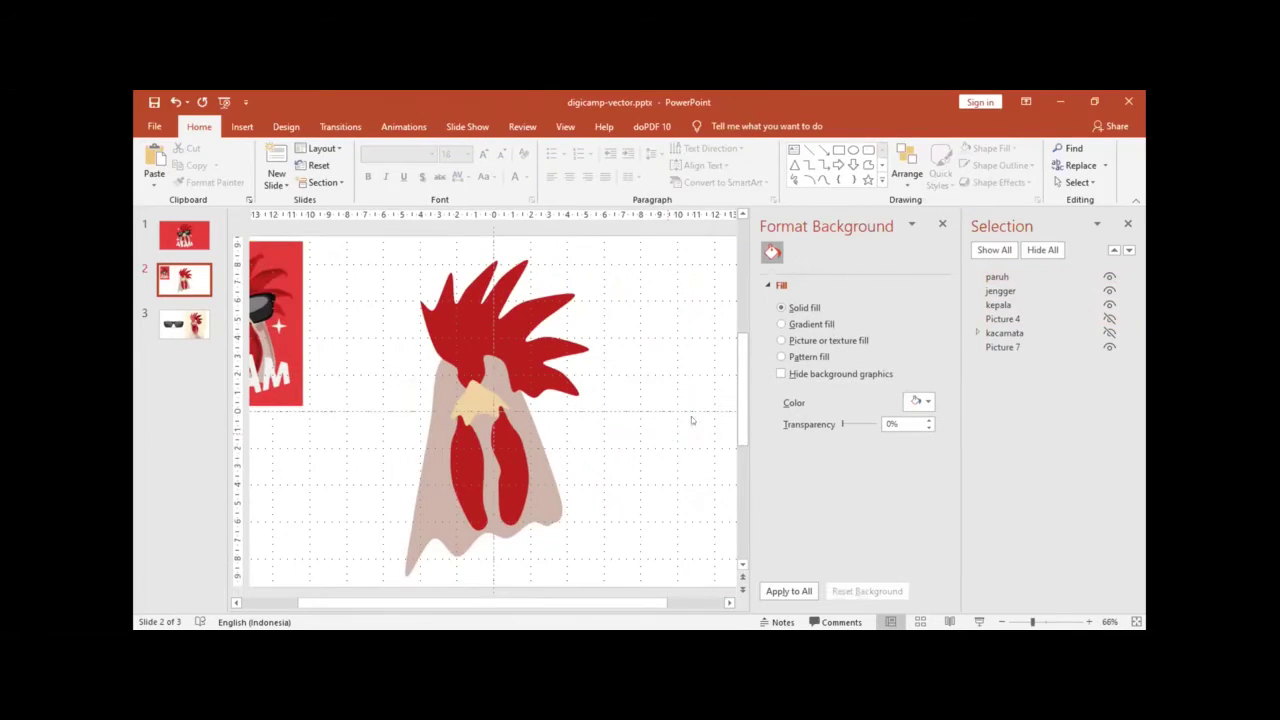
pyautogui.click(999, 277)
# Step: Select the jengger comb and kepala head shapes and check the comb's drawing format options
pyautogui.click(1000, 291)
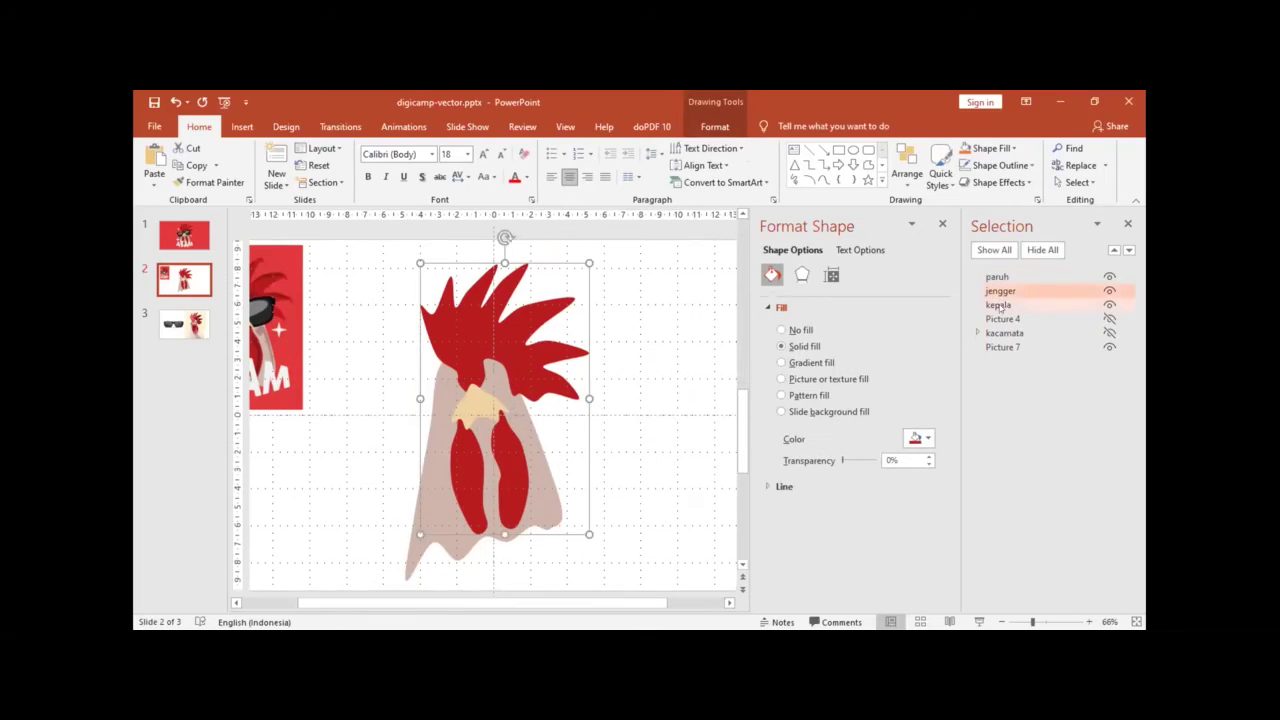
pyautogui.click(998, 305)
pyautogui.click(636, 357)
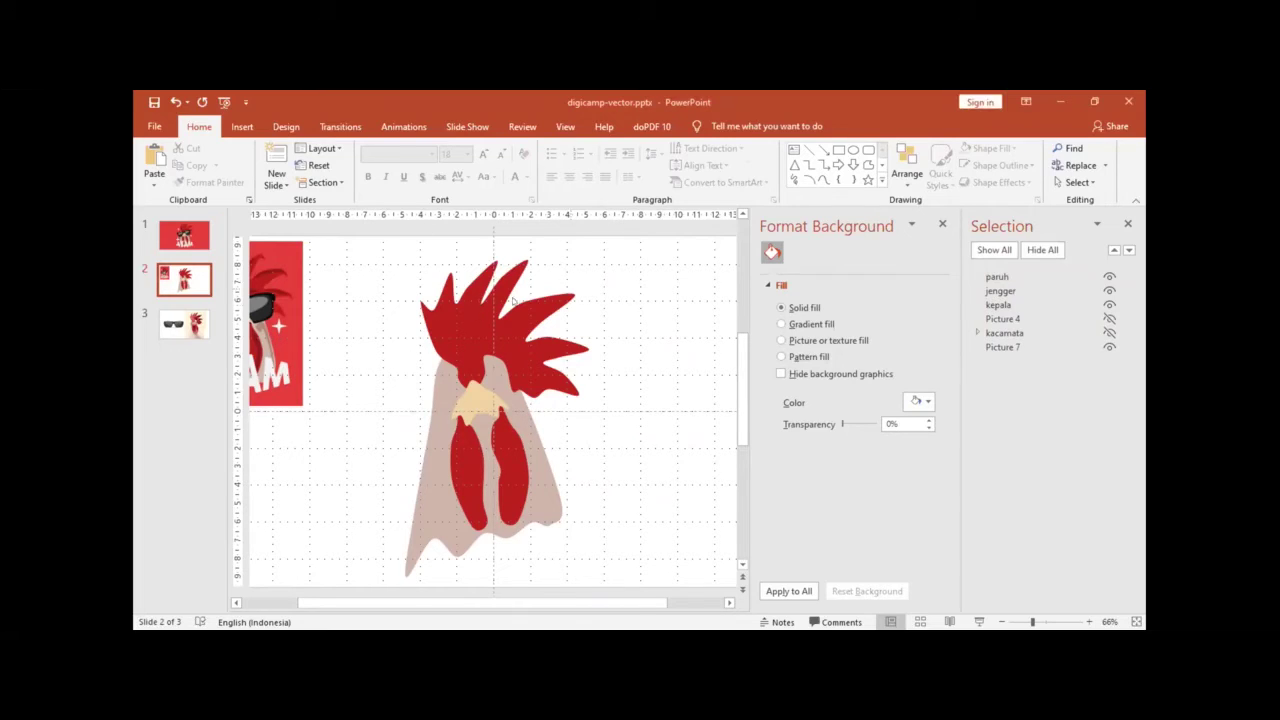
pyautogui.click(470, 313)
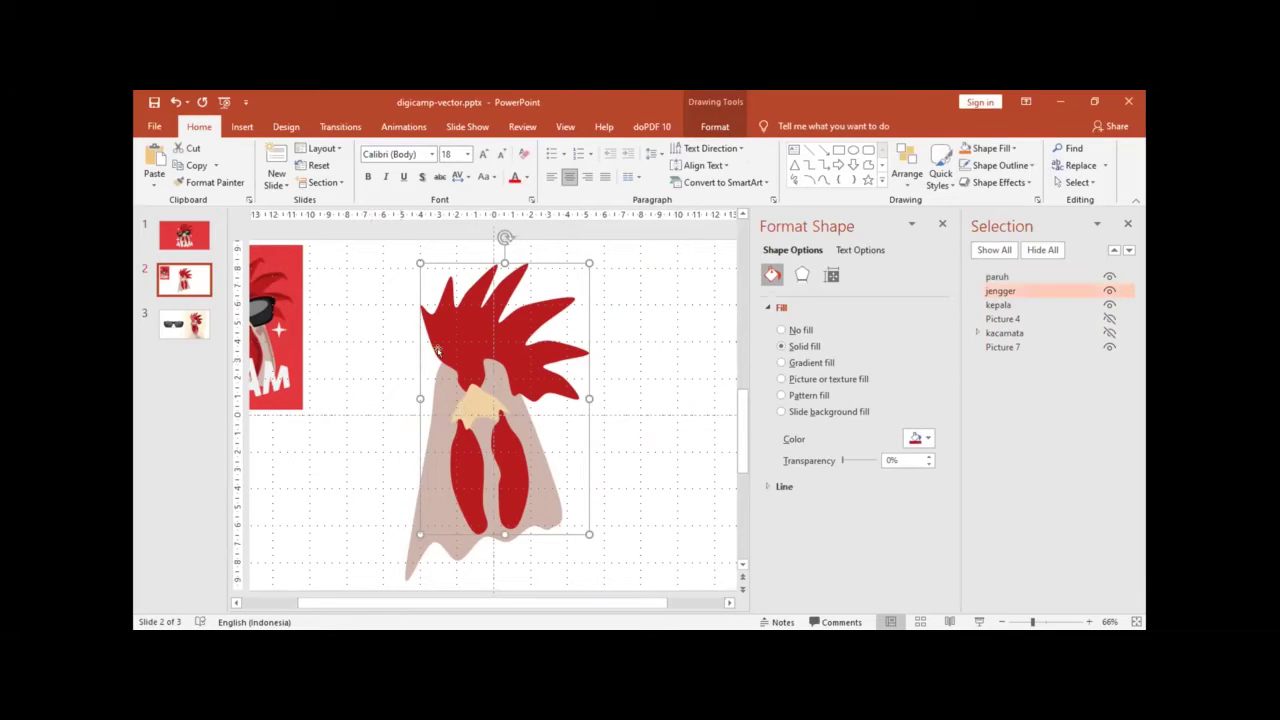
pyautogui.click(716, 128)
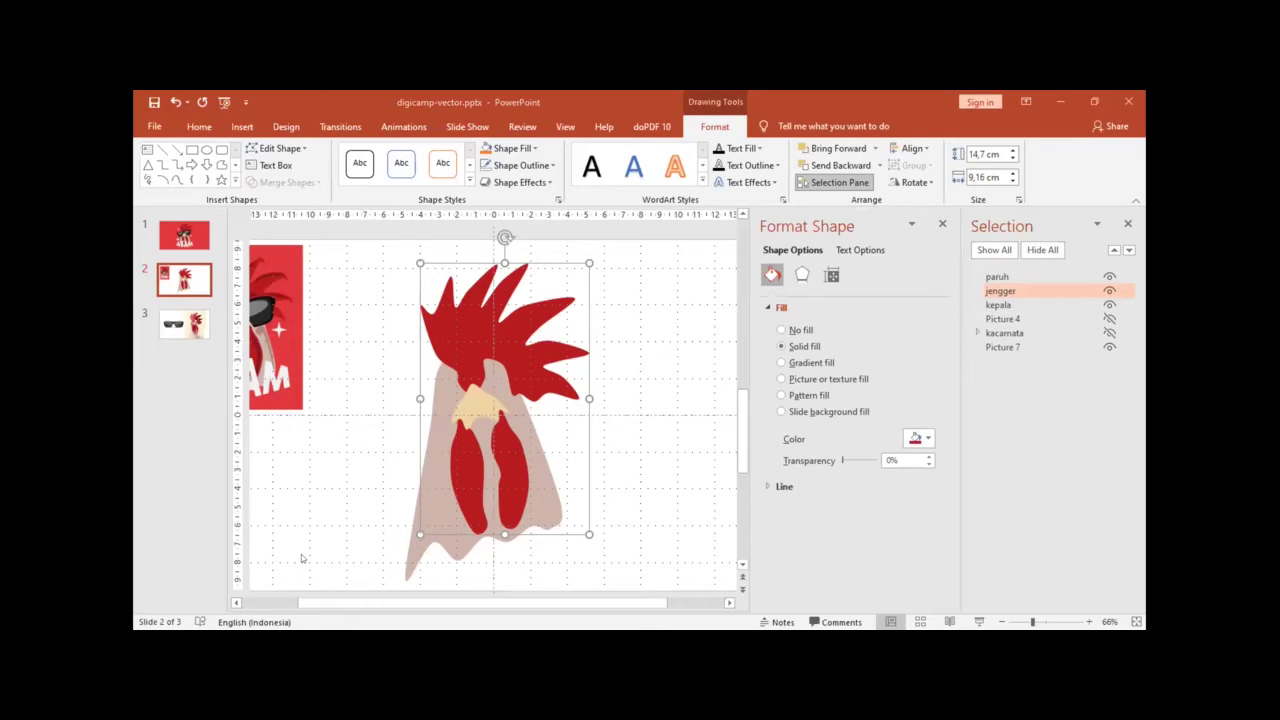
pyautogui.click(670, 358)
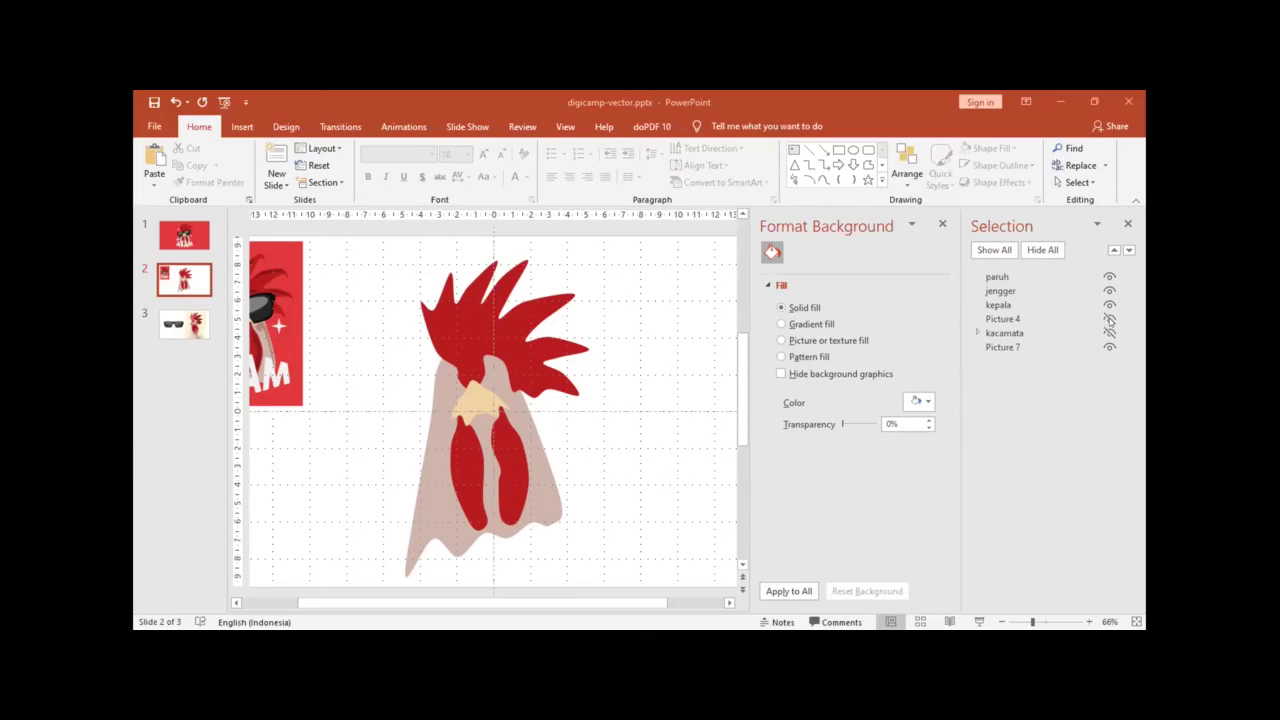
# Step: Hide jengger, paruh and kepala, show the rooster photo Picture 4, and zoom in on it
pyautogui.click(1109, 290)
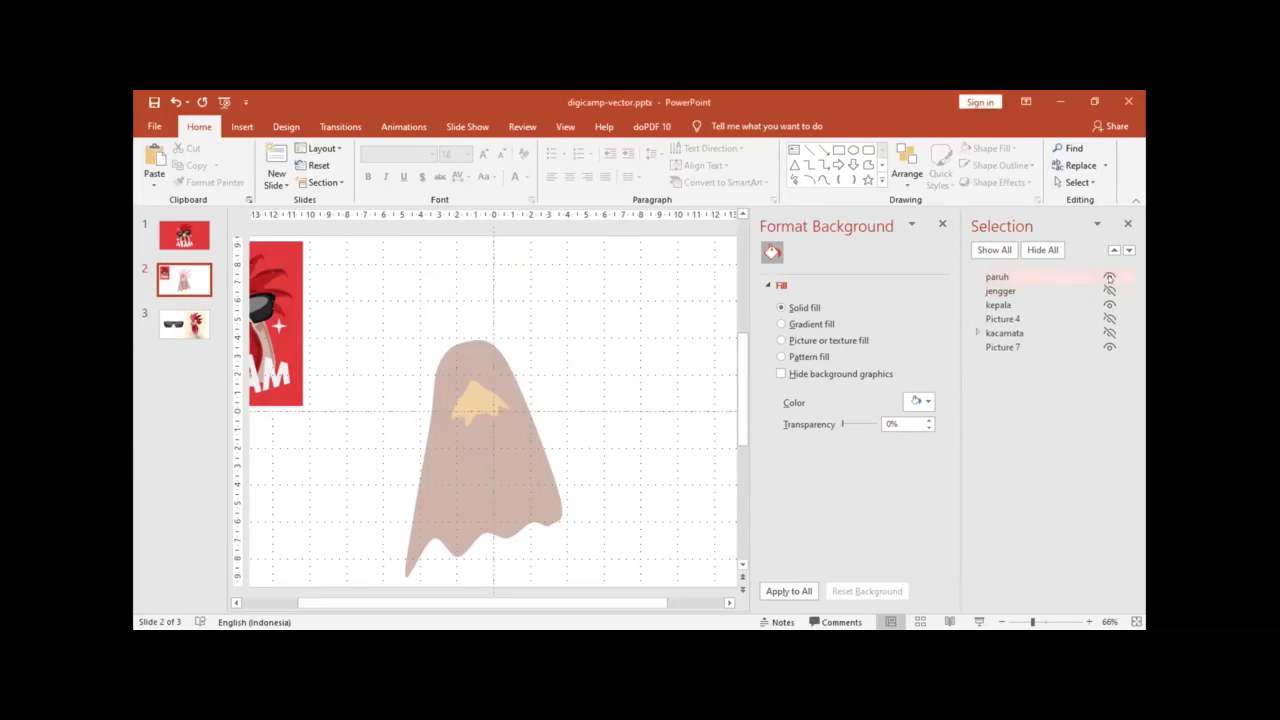
pyautogui.click(1109, 276)
pyautogui.click(1109, 304)
pyautogui.click(1109, 318)
pyautogui.click(520, 383)
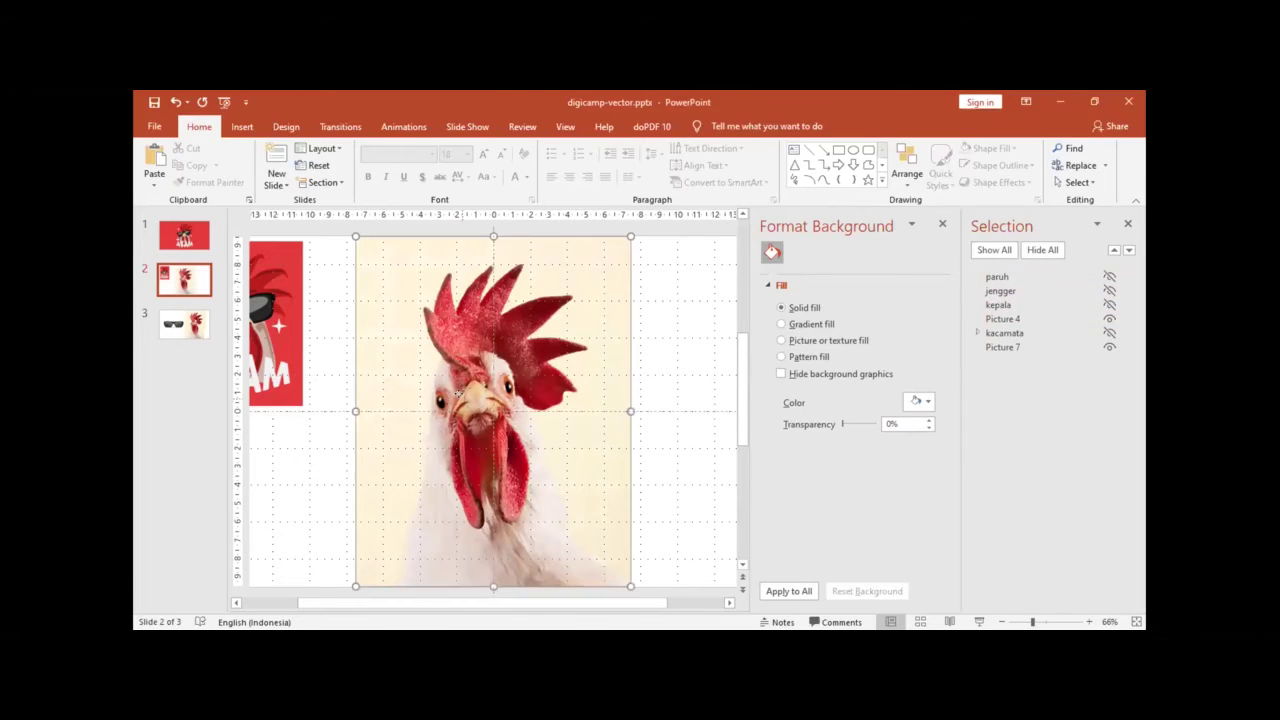
pyautogui.scroll(6, 415, 385)
pyautogui.scroll(4, 415, 385)
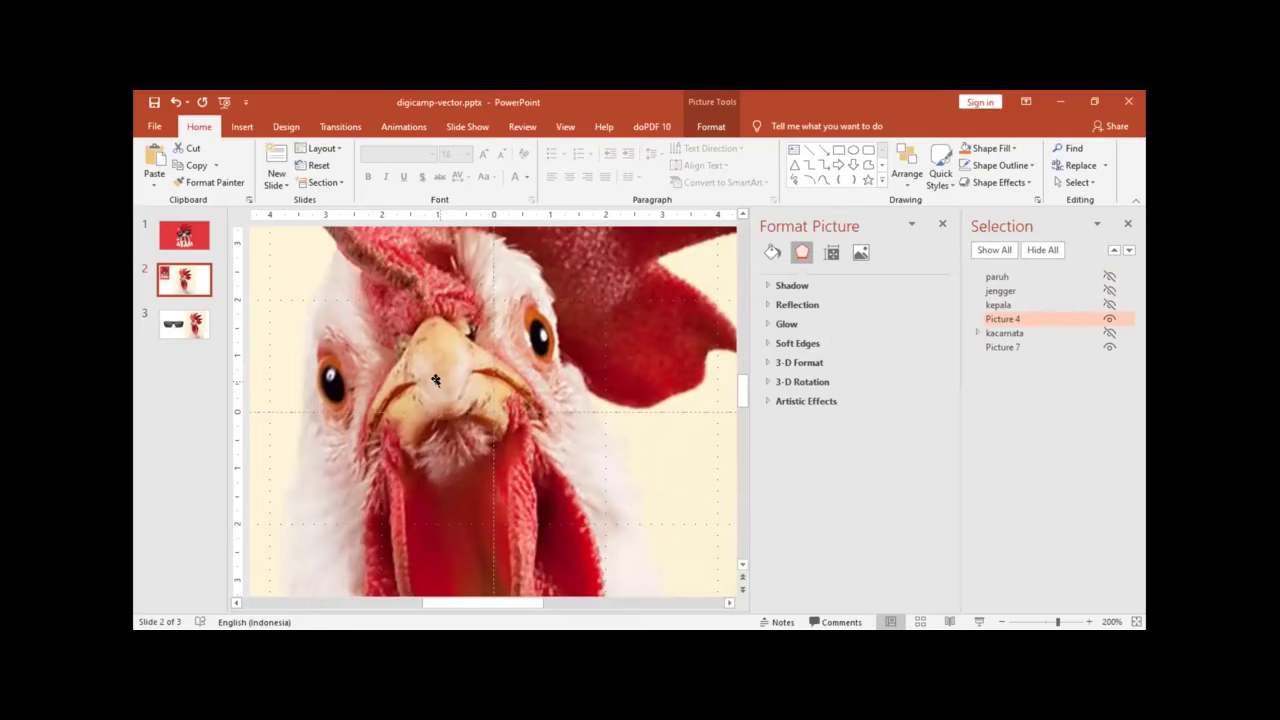
pyautogui.click(241, 124)
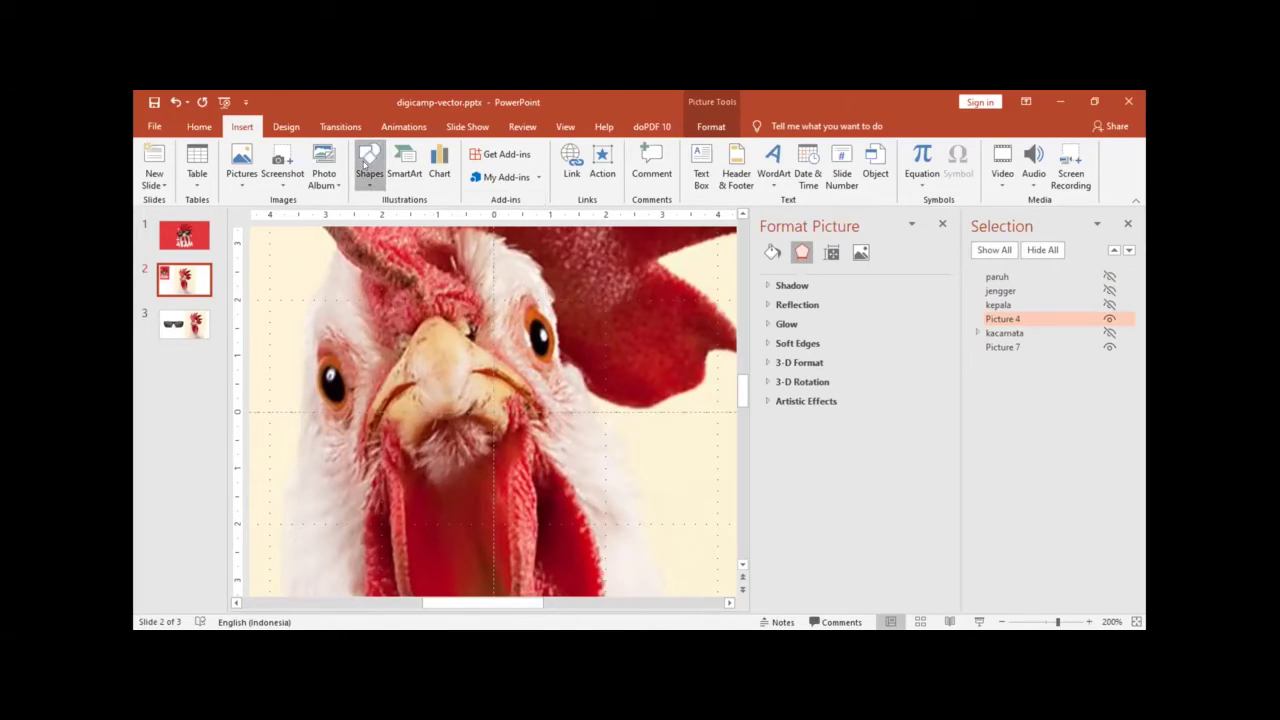
# Step: Trace a freeform iris around the left eye and fill it orange with the Eyedropper
pyautogui.click(368, 164)
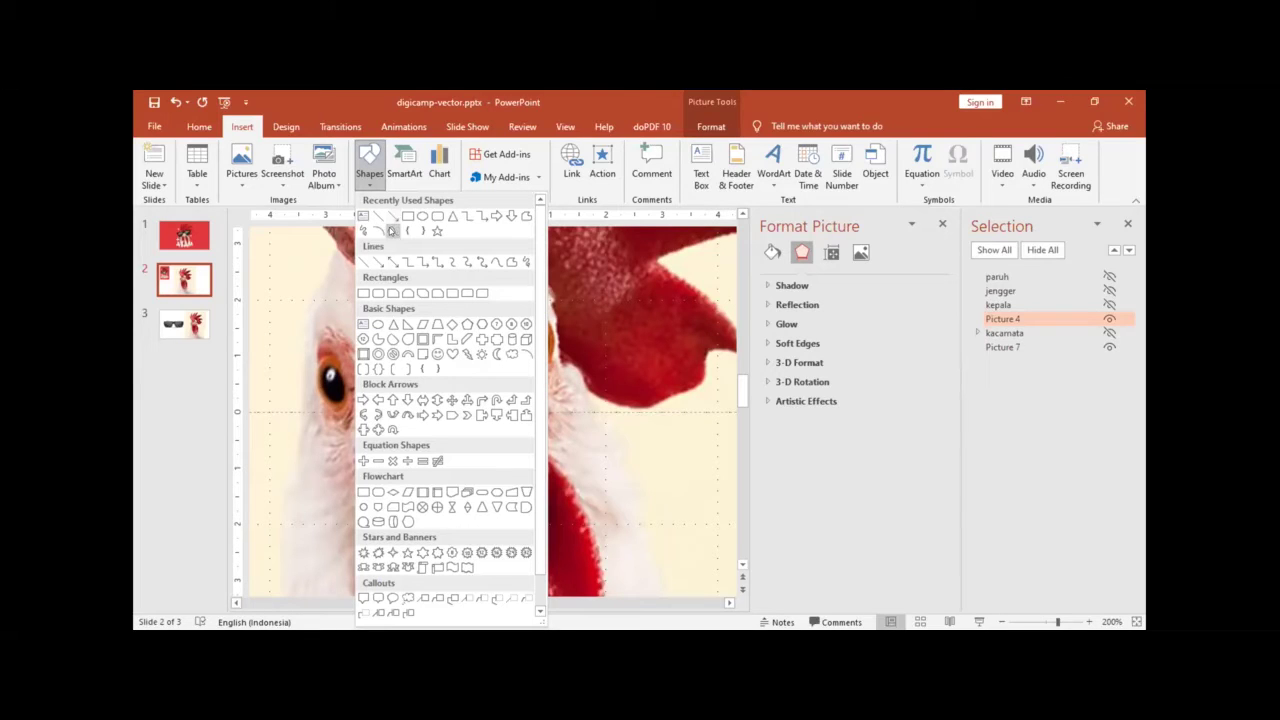
pyautogui.click(391, 231)
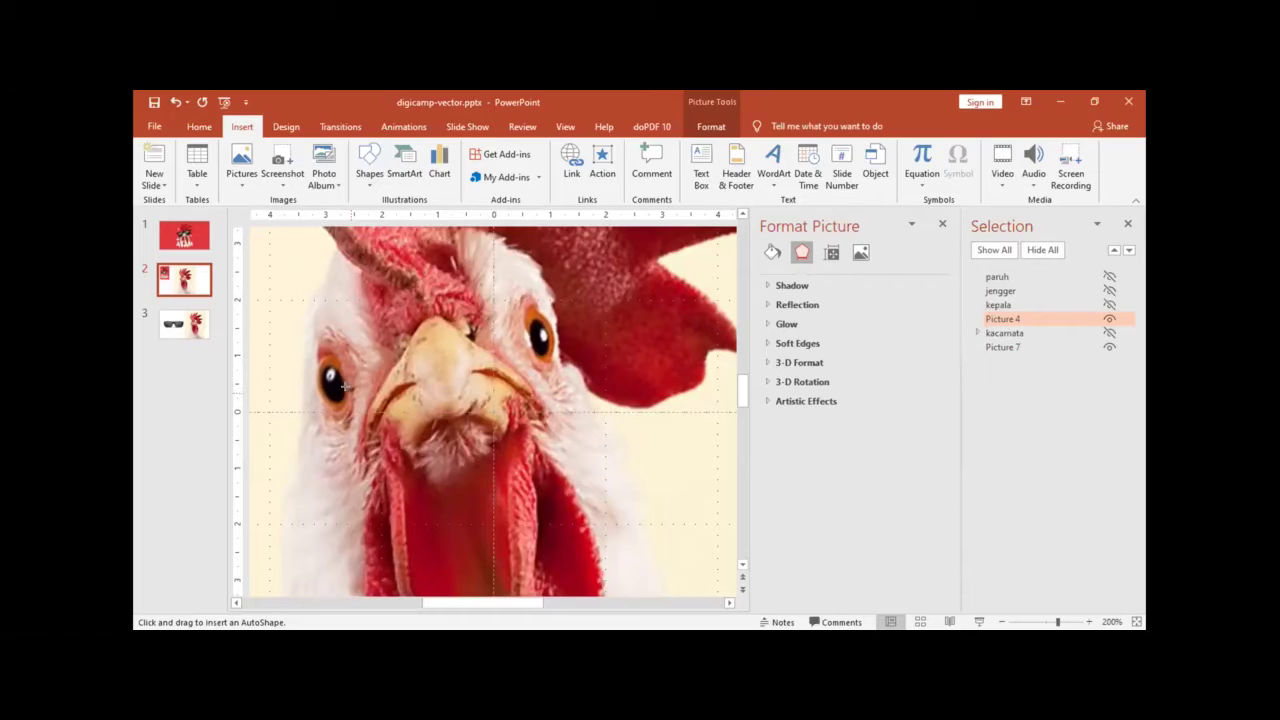
pyautogui.click(343, 384)
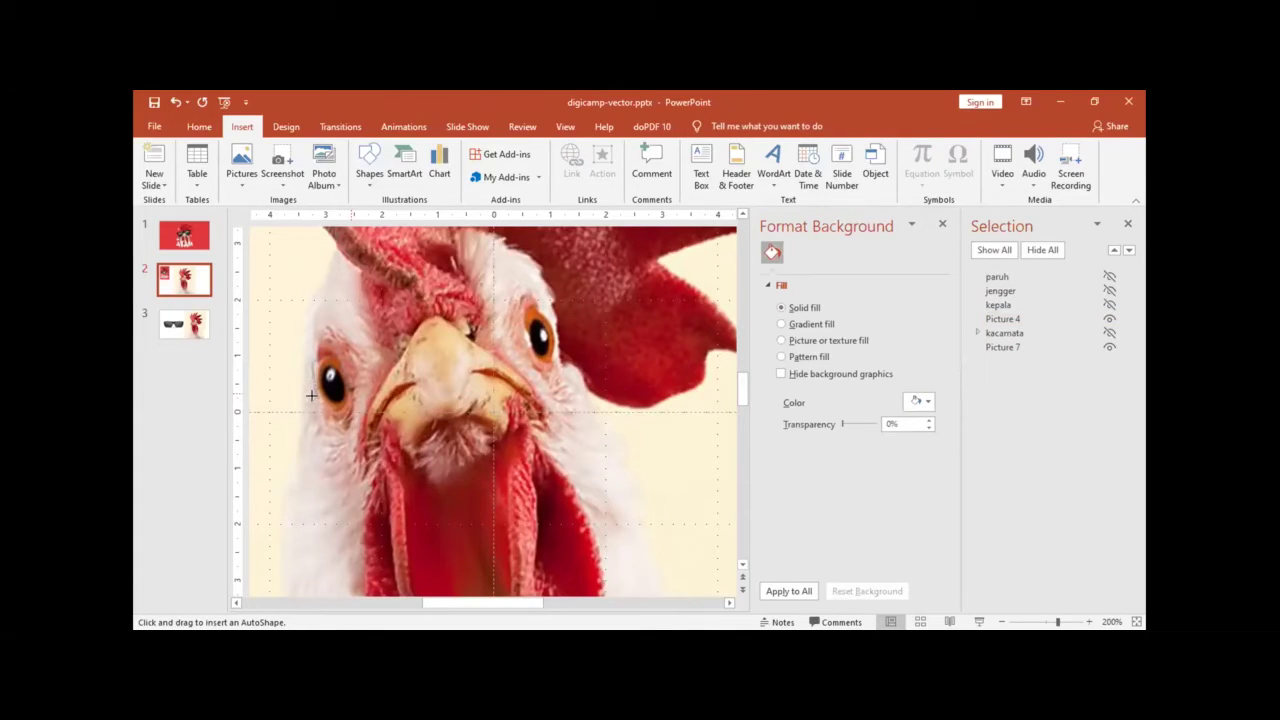
pyautogui.moveTo(311, 396); pyautogui.dragTo(341, 384)
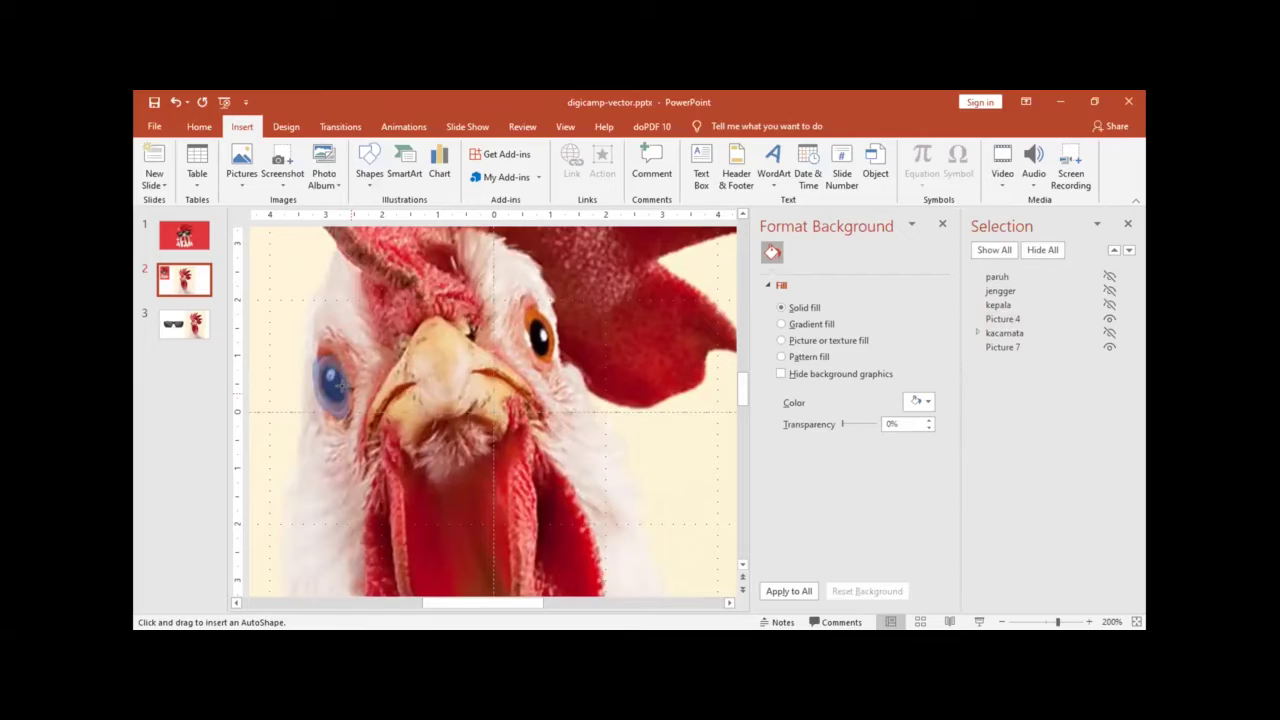
pyautogui.click(341, 384)
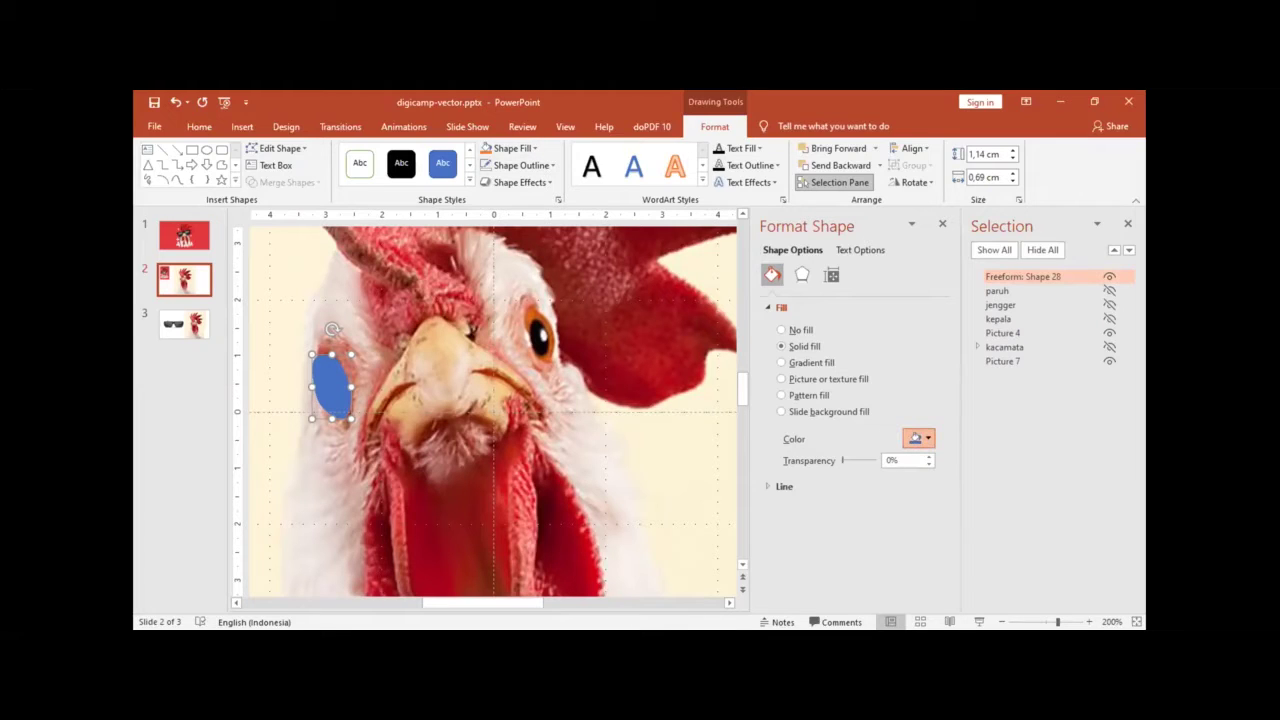
pyautogui.click(918, 438)
pyautogui.click(940, 612)
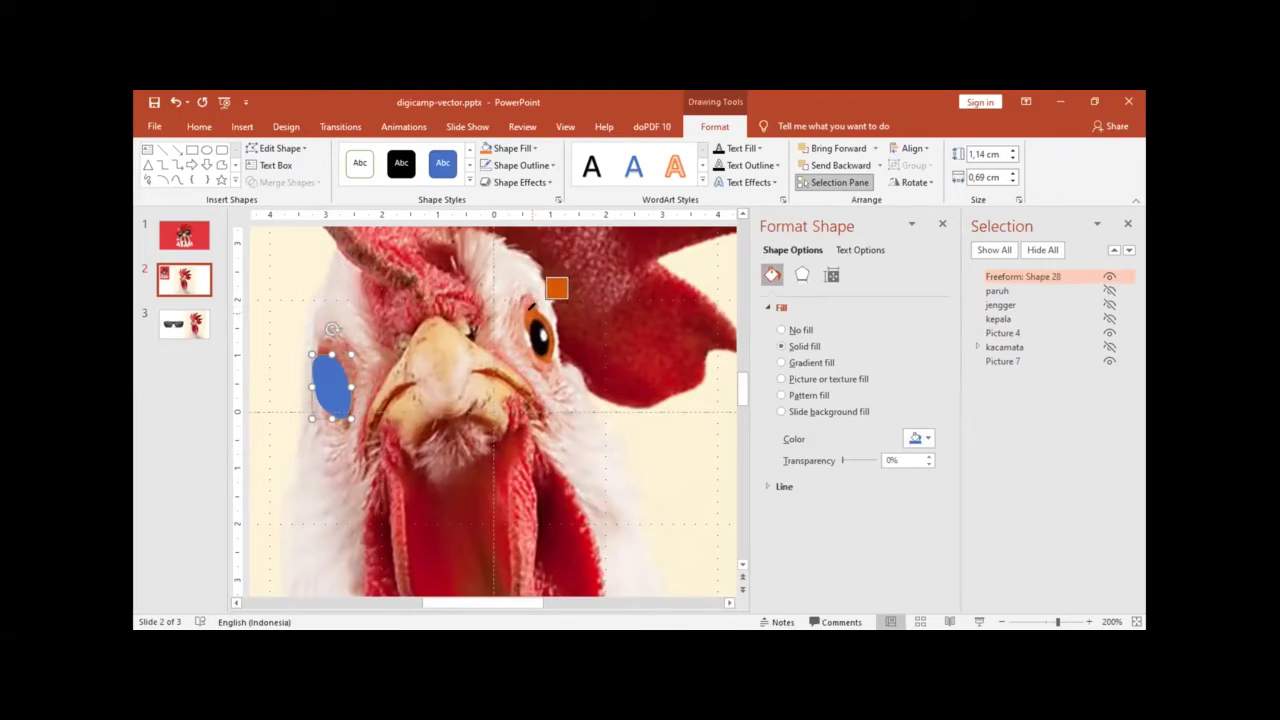
pyautogui.click(531, 307)
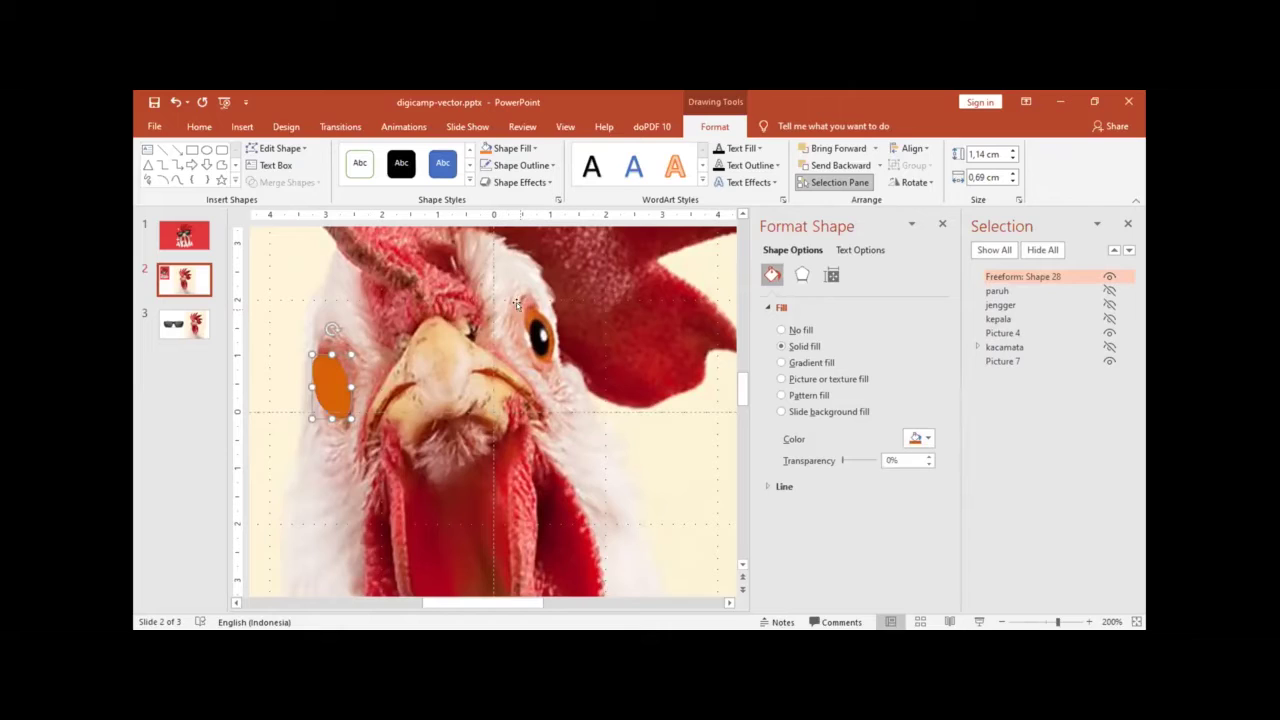
# Step: Hide the iris, then draw a pupil freeform over the left eye filled black
pyautogui.click(176, 180)
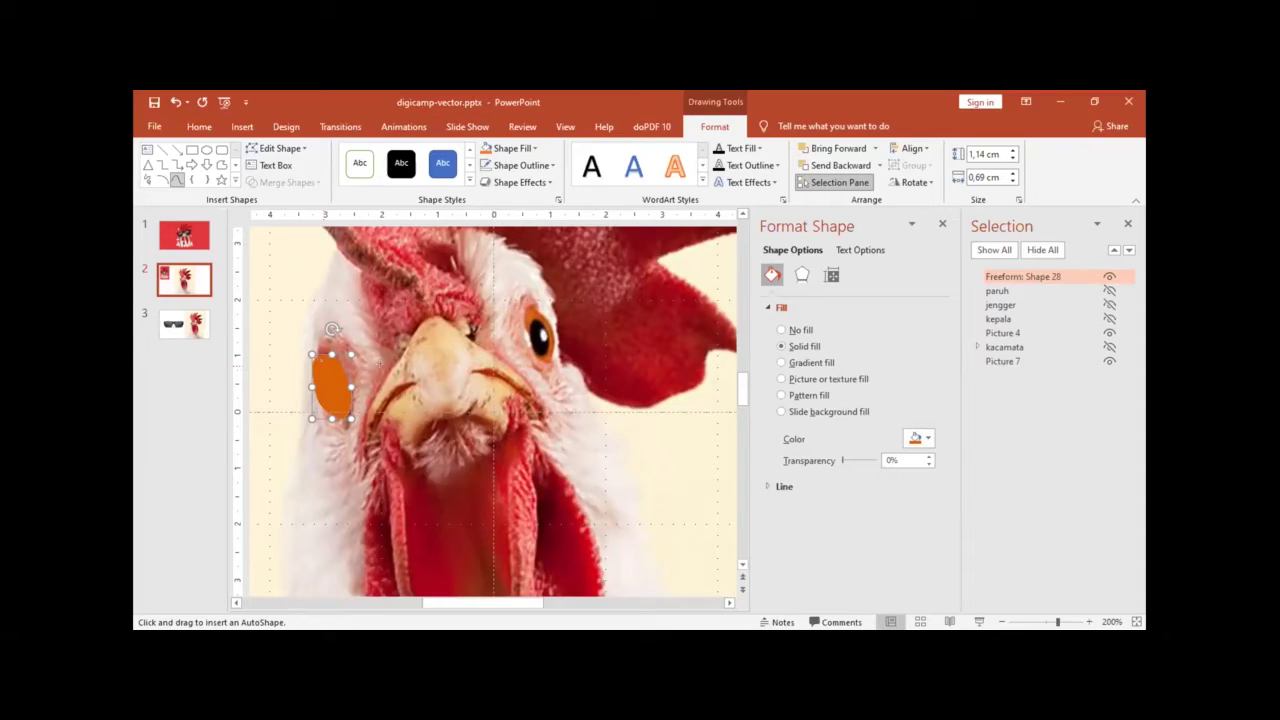
pyautogui.click(1109, 277)
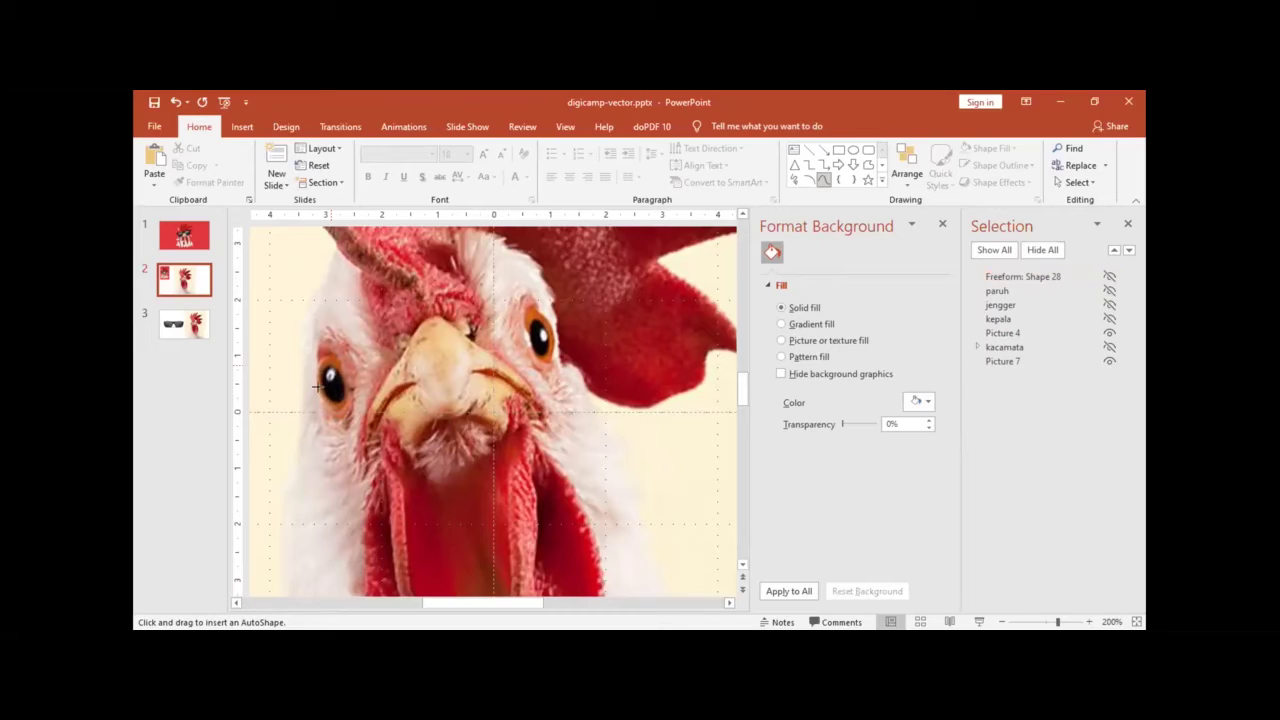
pyautogui.moveTo(319, 361); pyautogui.dragTo(344, 404)
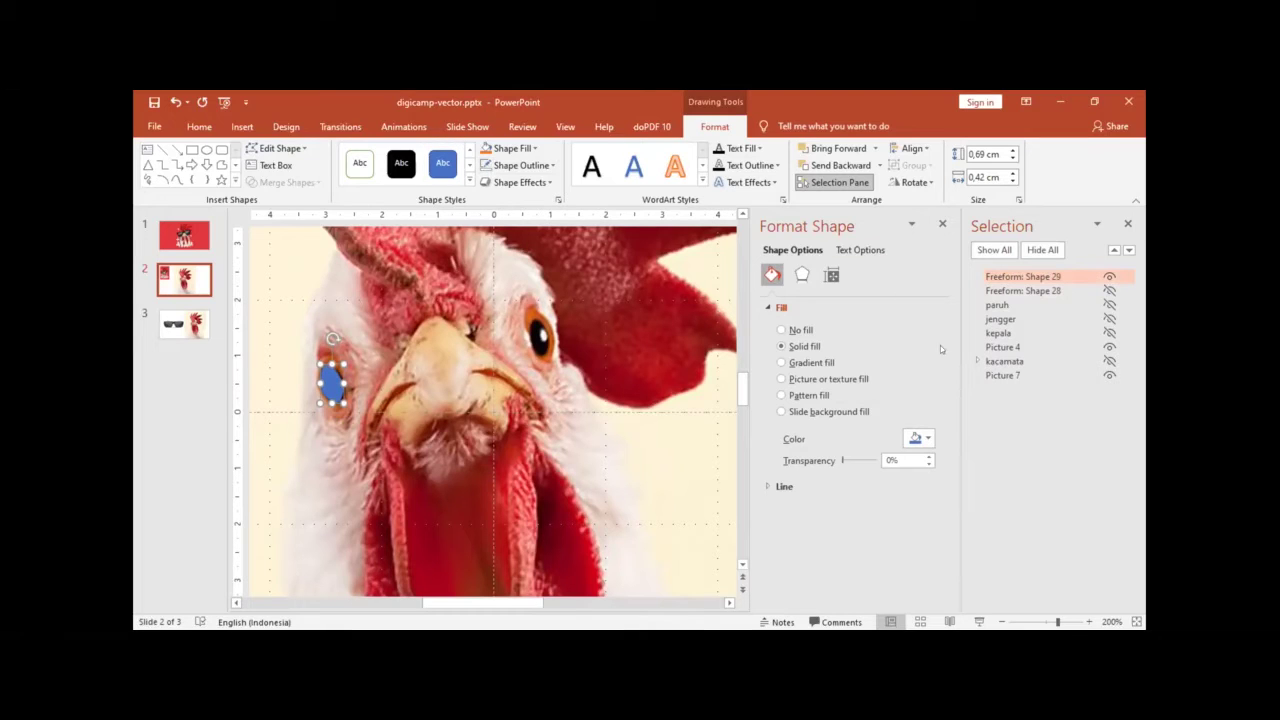
pyautogui.click(918, 438)
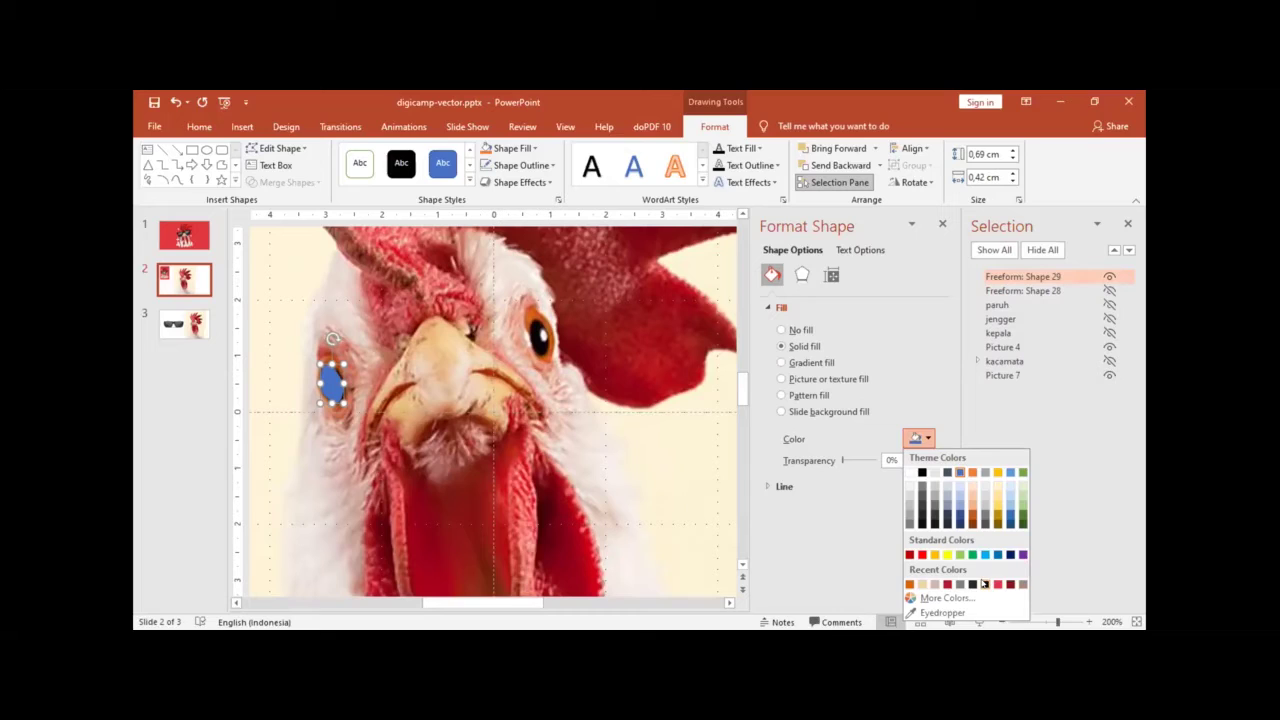
pyautogui.click(975, 584)
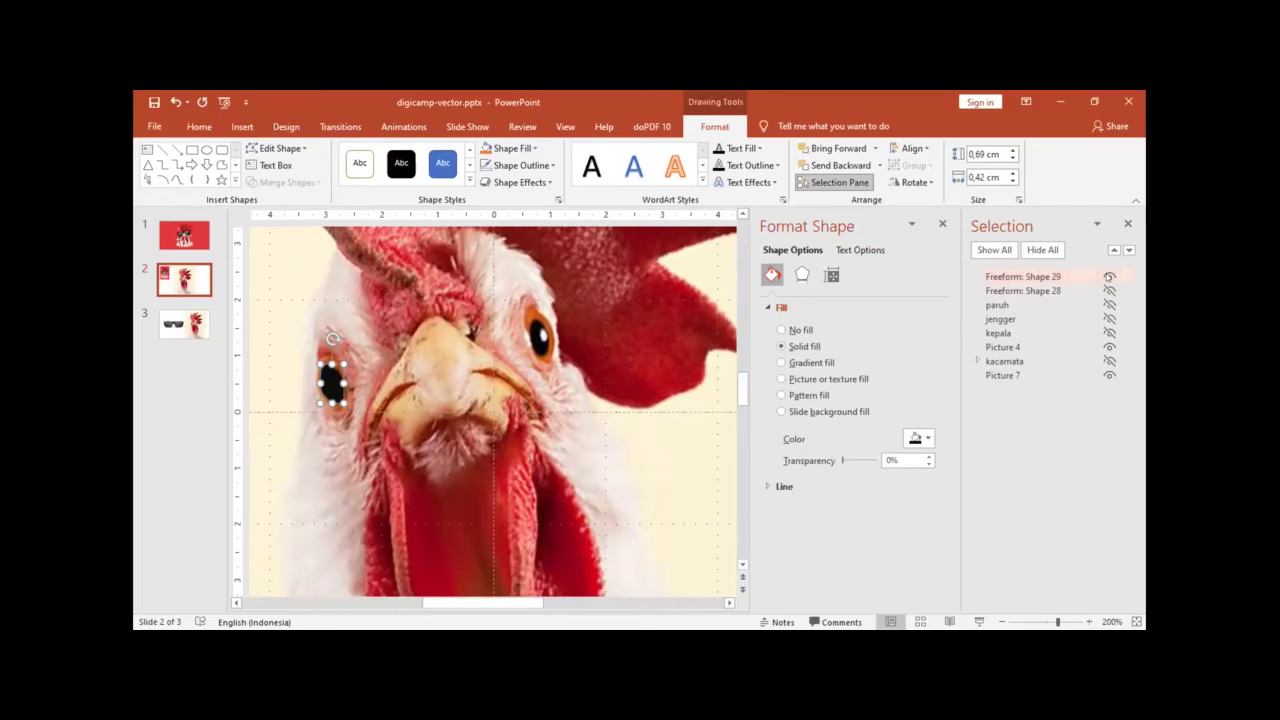
pyautogui.click(1109, 276)
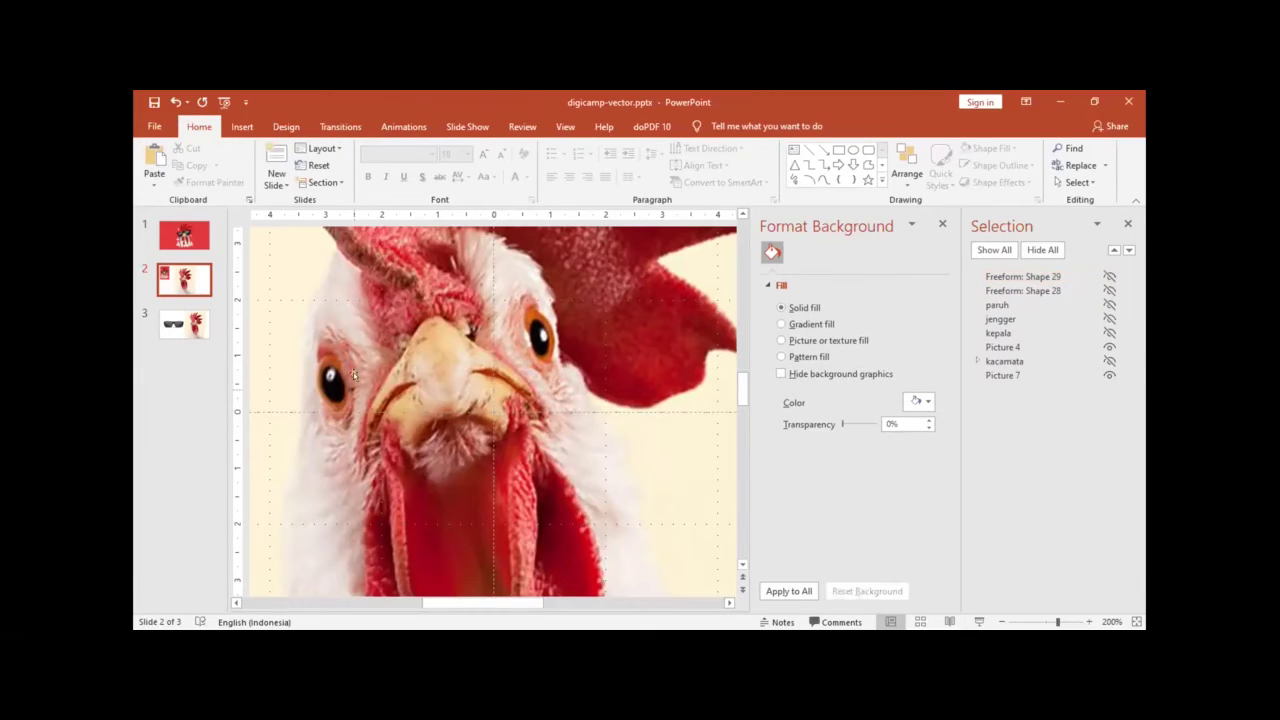
# Step: Draw a white highlight freeform on the left eye and unhide the pupil and iris
pyautogui.click(248, 127)
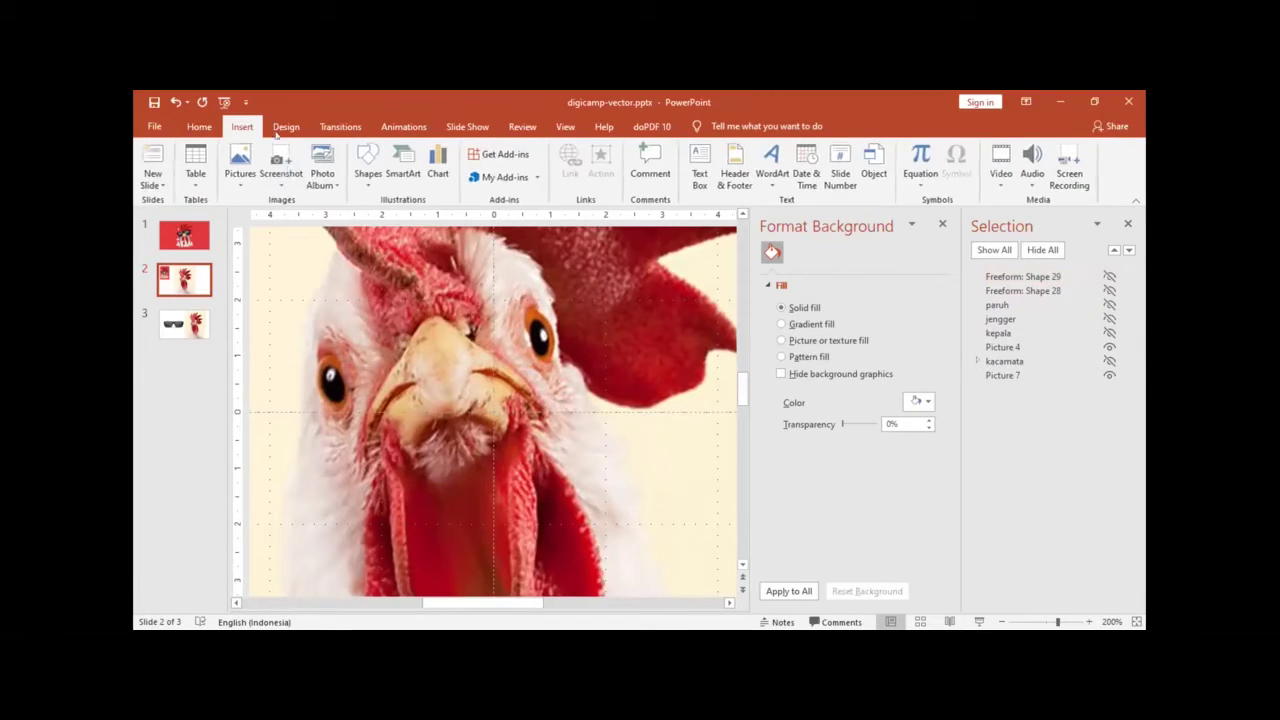
pyautogui.click(389, 232)
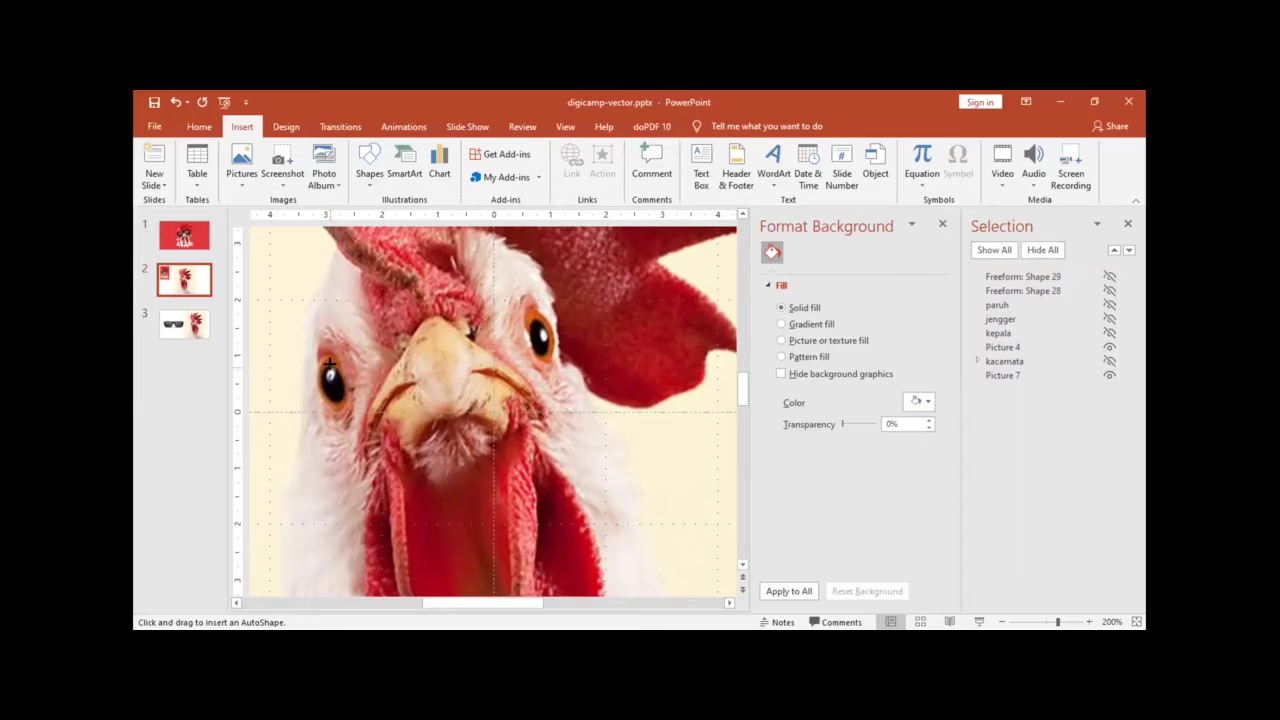
pyautogui.moveTo(324, 364); pyautogui.dragTo(340, 386)
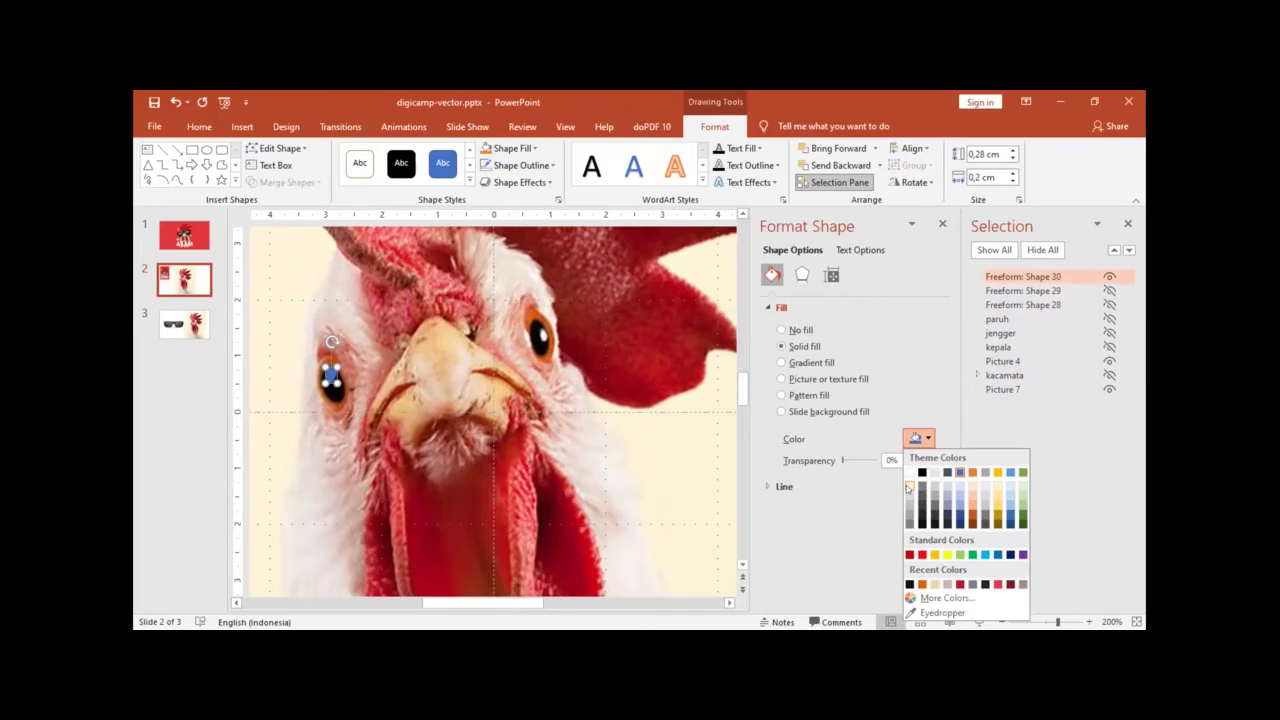
pyautogui.click(908, 488)
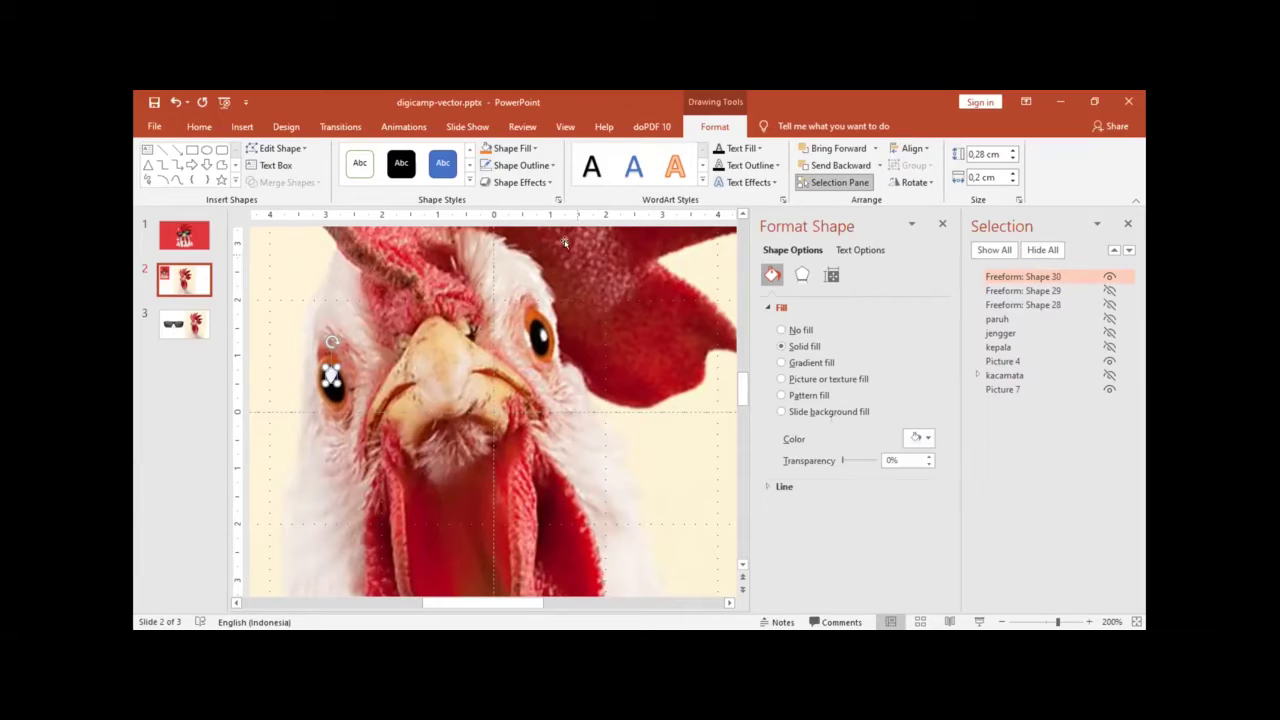
pyautogui.click(1109, 290)
pyautogui.click(1109, 304)
pyautogui.click(294, 373)
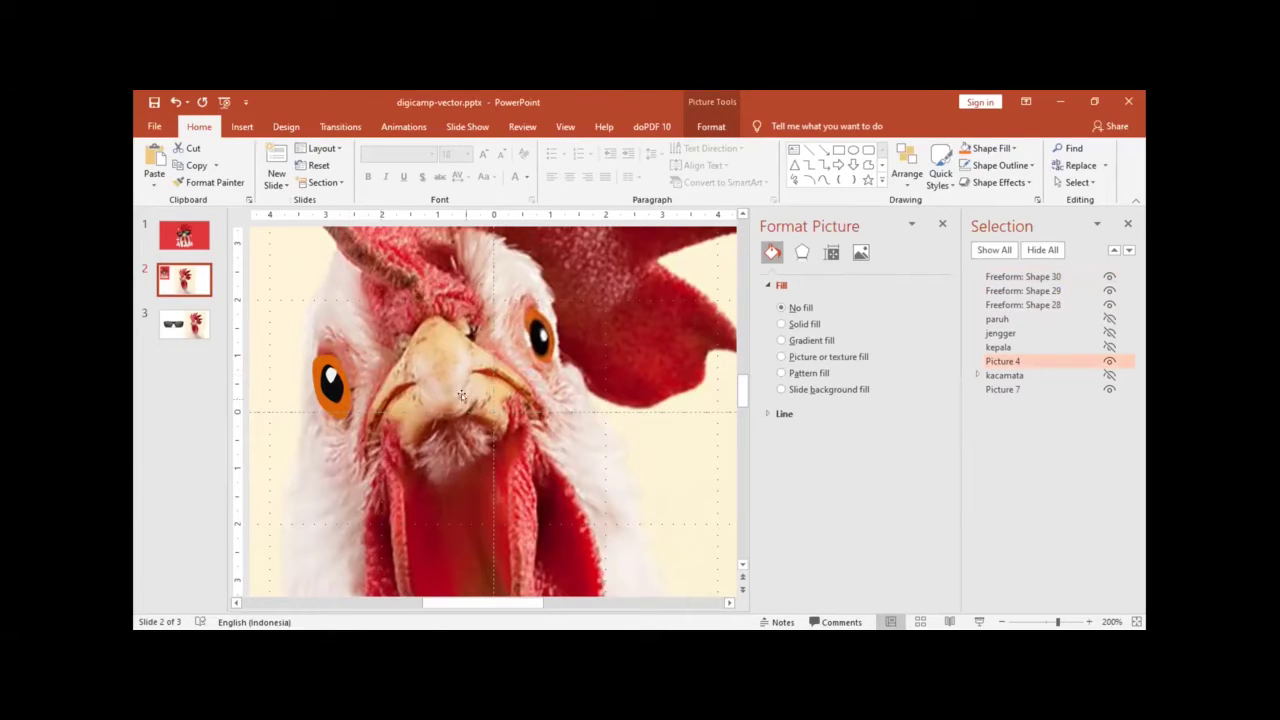
# Step: Select the highlight, pupil and iris freeforms together and group them as Group 31
pyautogui.click(331, 376)
pyautogui.keyDown('shift'); pyautogui.click(331, 378); pyautogui.keyUp('shift')
pyautogui.keyDown('shift'); pyautogui.click(331, 408); pyautogui.keyUp('shift')
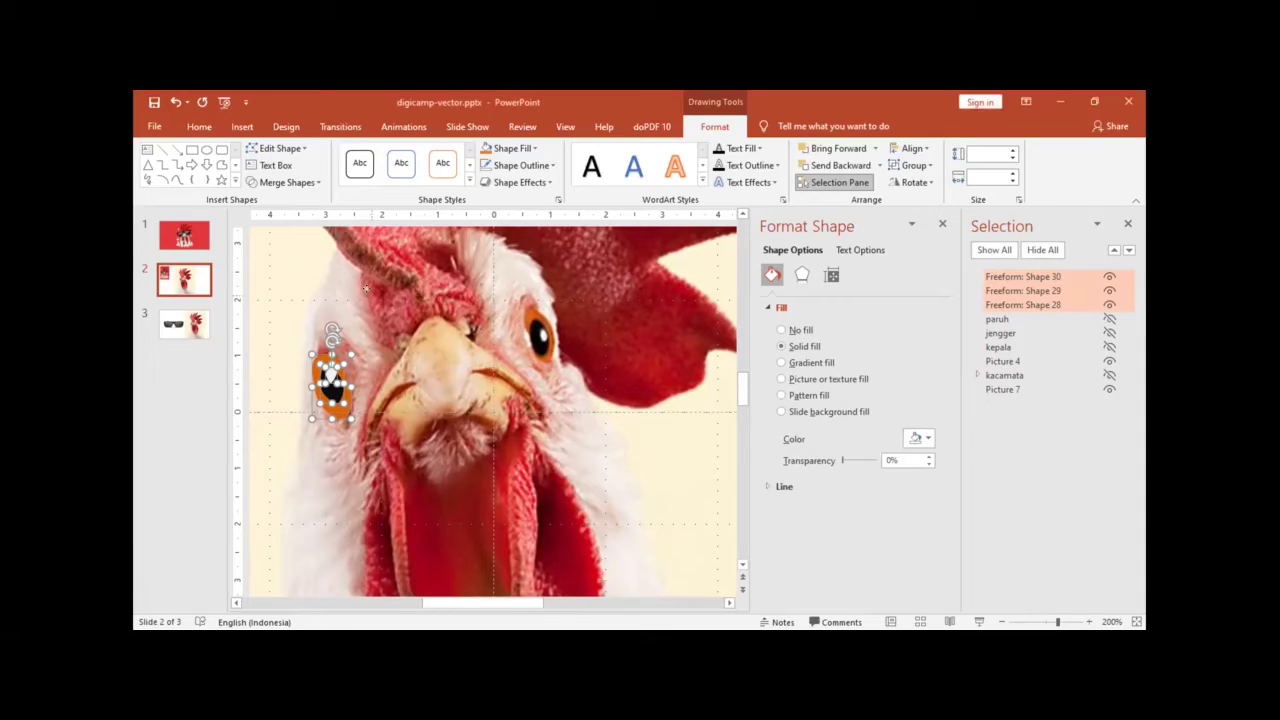
pyautogui.click(365, 299)
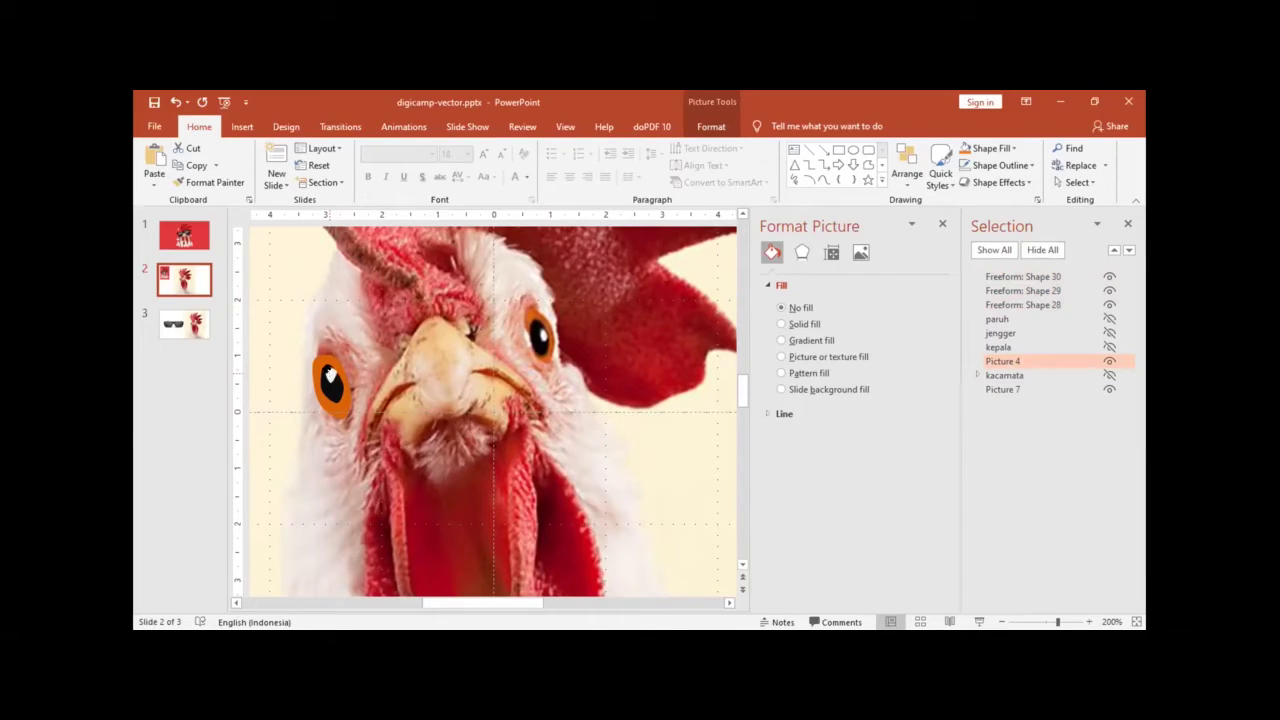
pyautogui.click(330, 374)
pyautogui.keyDown('shift'); pyautogui.click(331, 386); pyautogui.keyUp('shift')
pyautogui.keyDown('shift'); pyautogui.click(332, 406); pyautogui.keyUp('shift')
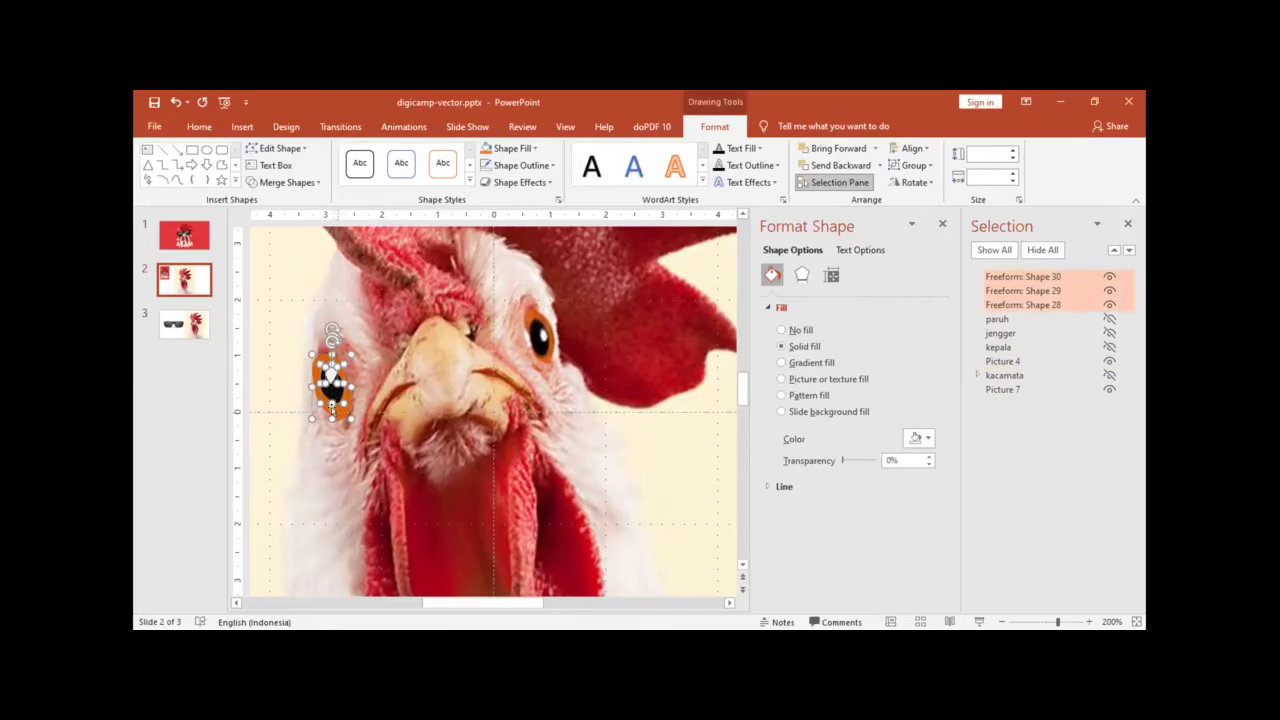
pyautogui.hotkey('ctrl', 'g')
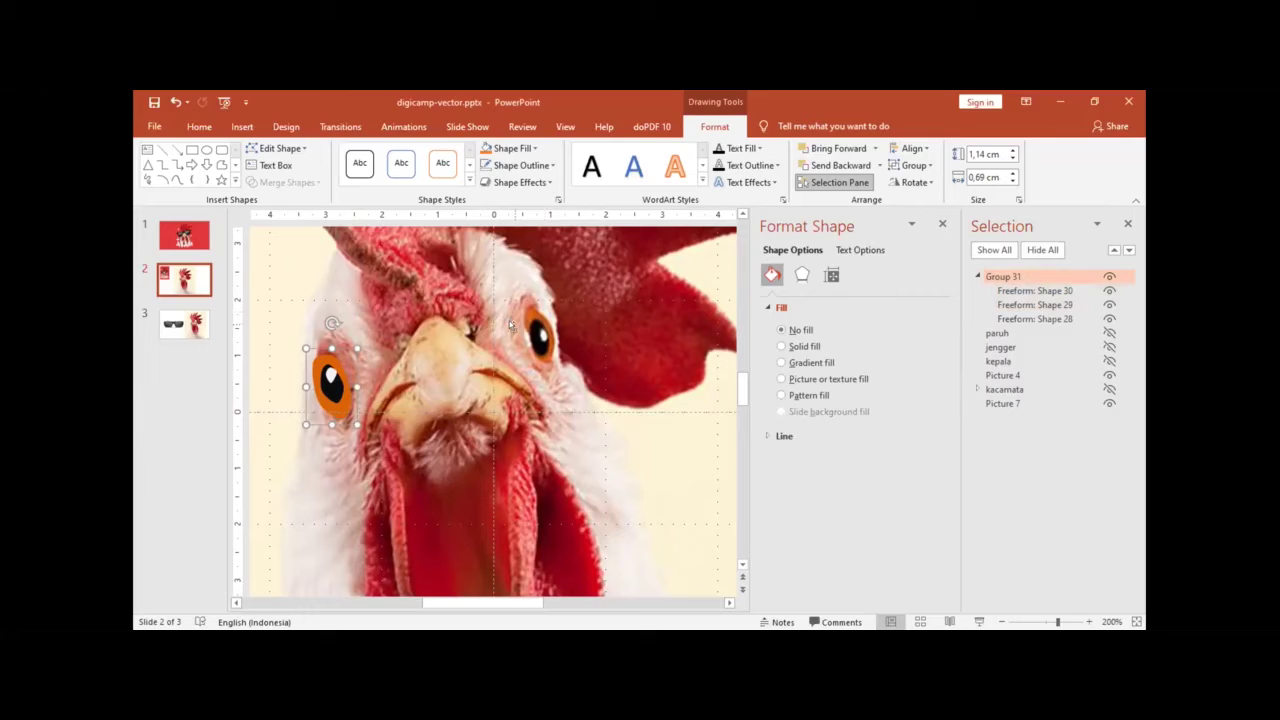
# Step: Duplicate the left-eye group and position the copy over the right eye
pyautogui.hotkey('ctrl', 'd')
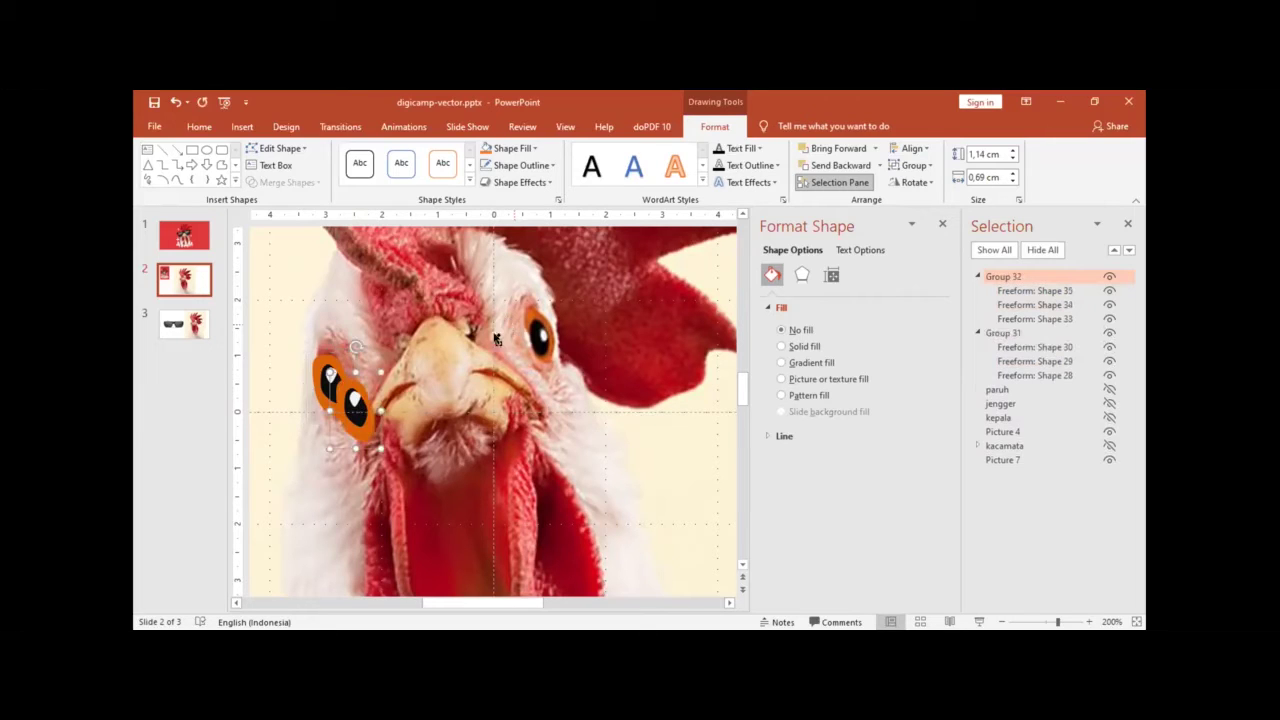
pyautogui.moveTo(353, 398); pyautogui.dragTo(536, 319)
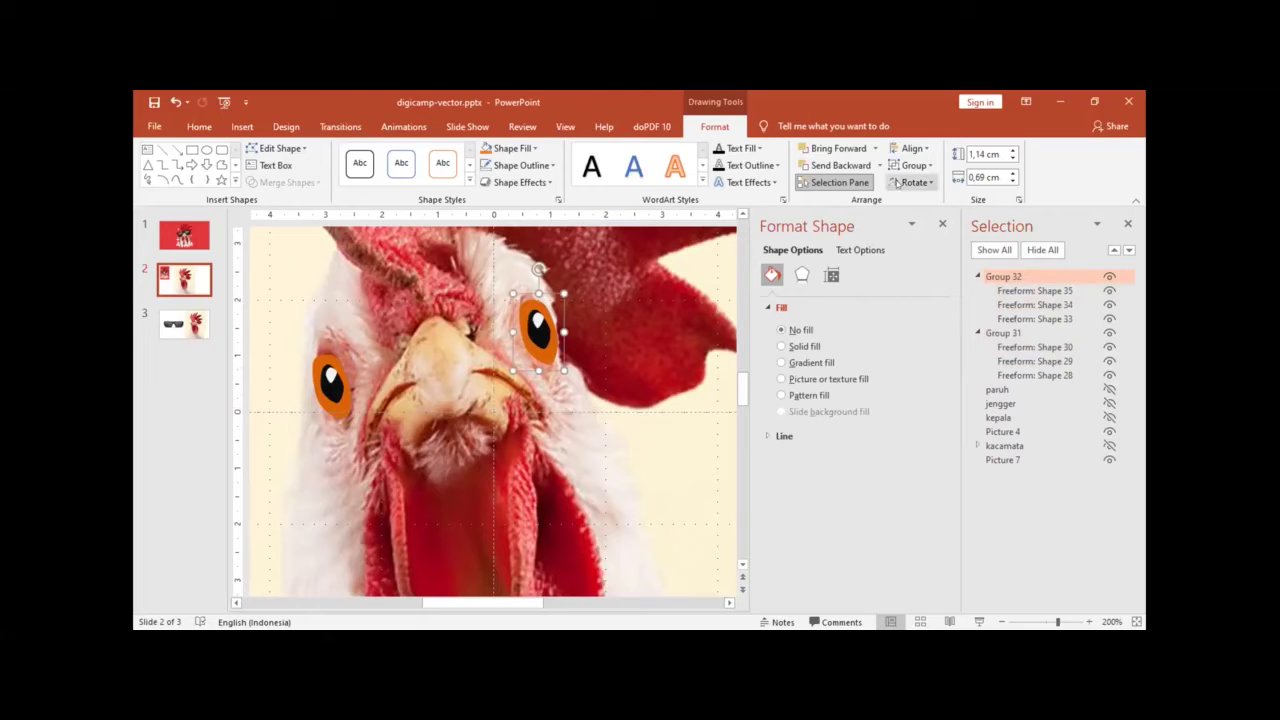
pyautogui.moveTo(536, 326); pyautogui.dragTo(540, 323)
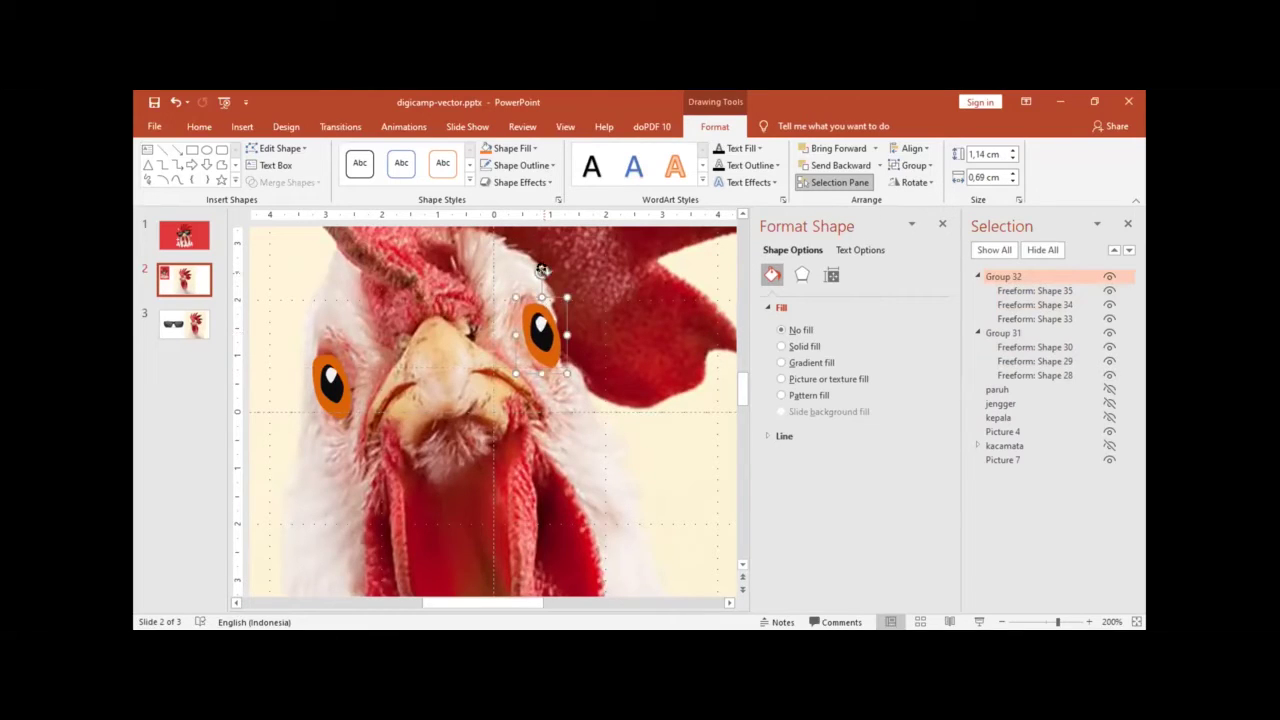
pyautogui.moveTo(541, 270); pyautogui.dragTo(546, 268)
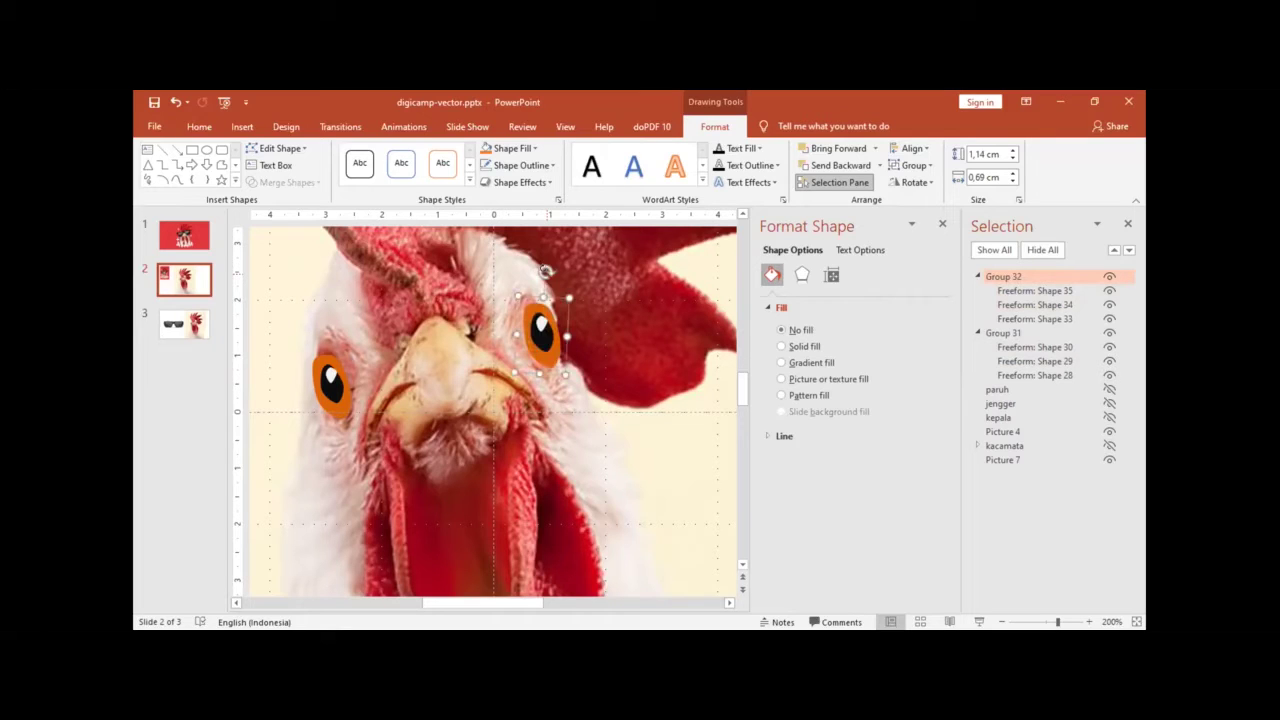
pyautogui.click(328, 380)
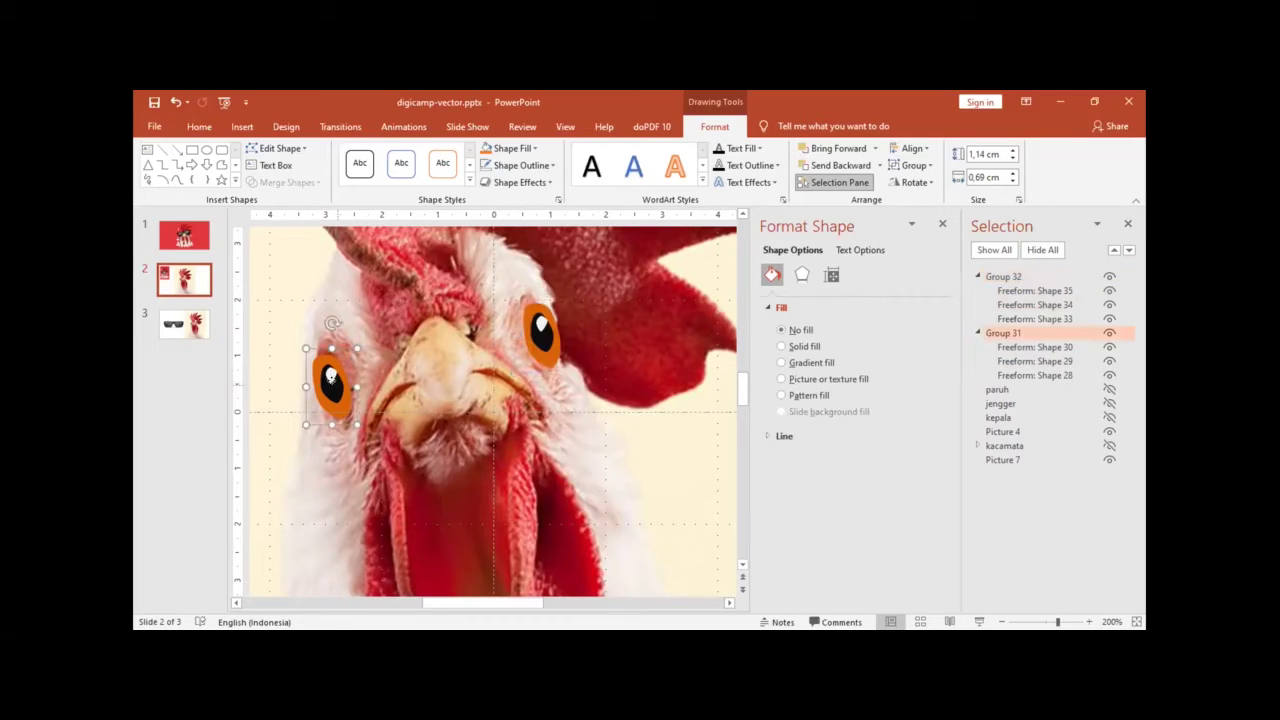
pyautogui.moveTo(330, 378); pyautogui.dragTo(335, 373)
# Step: Group both eyes, rename the group 'mata' and move it just behind paruh
pyautogui.click(536, 320)
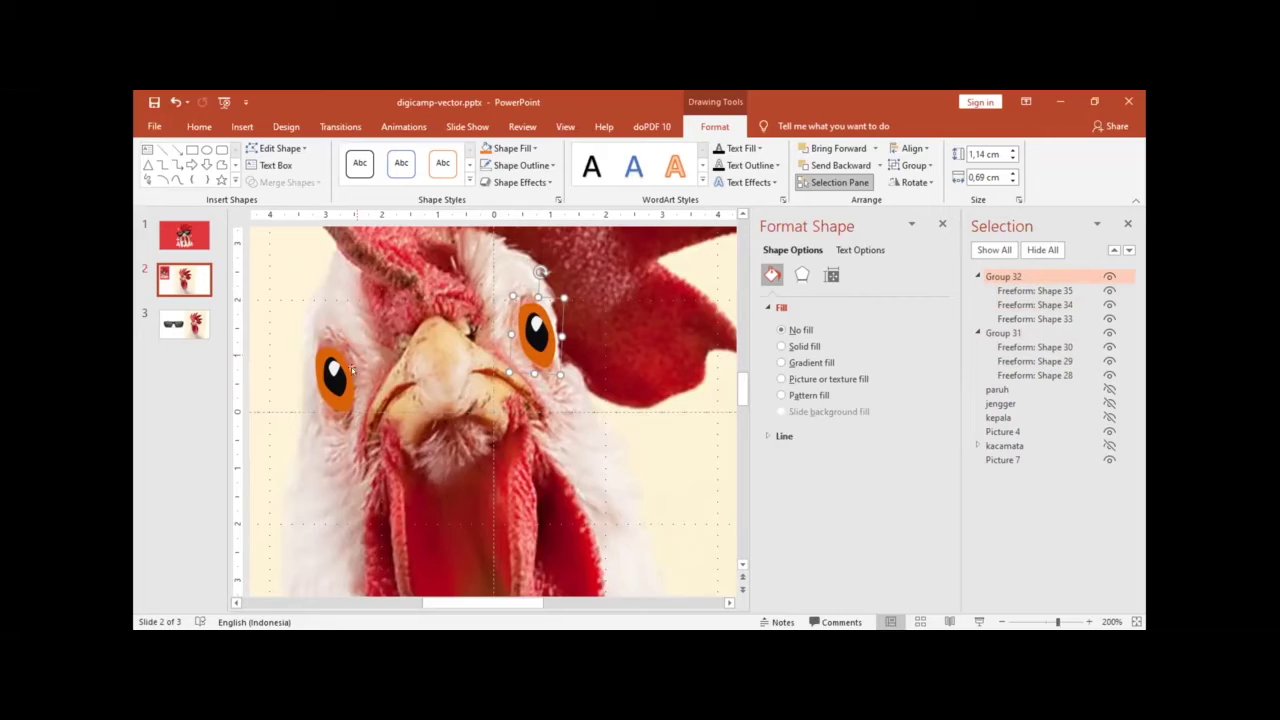
pyautogui.keyDown('shift'); pyautogui.click(333, 370); pyautogui.keyUp('shift')
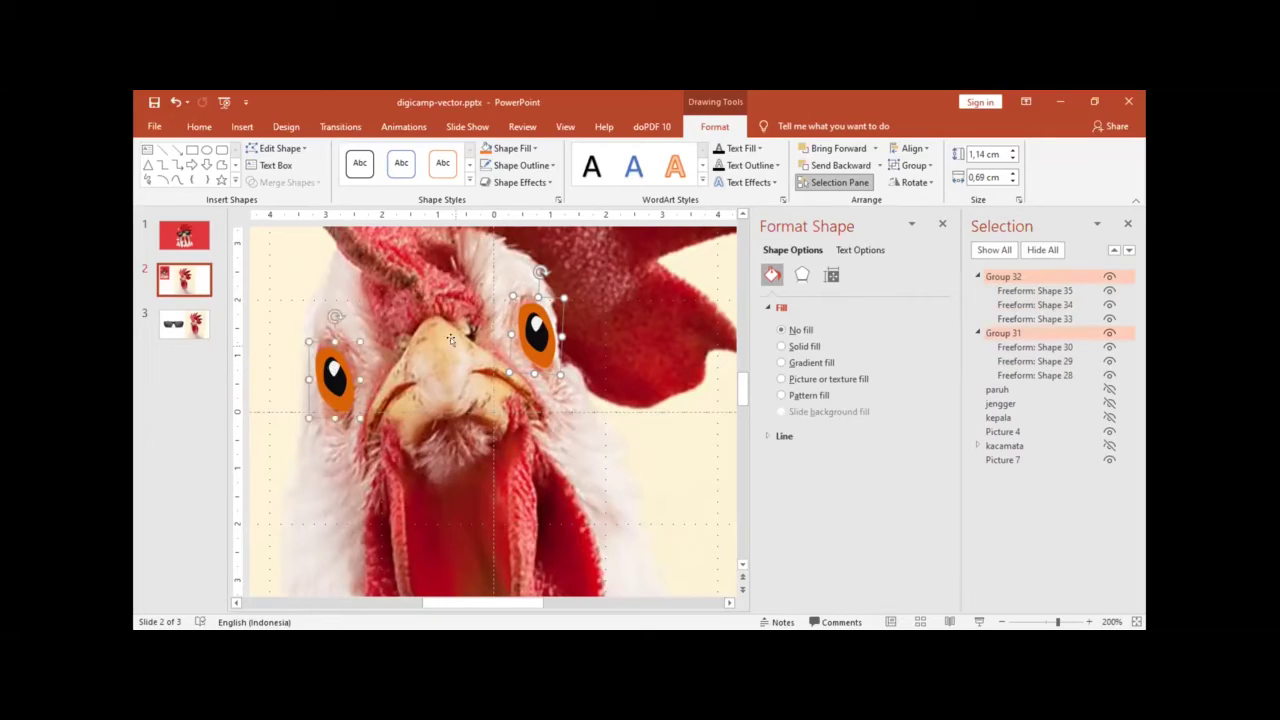
pyautogui.hotkey('ctrl', 'g')
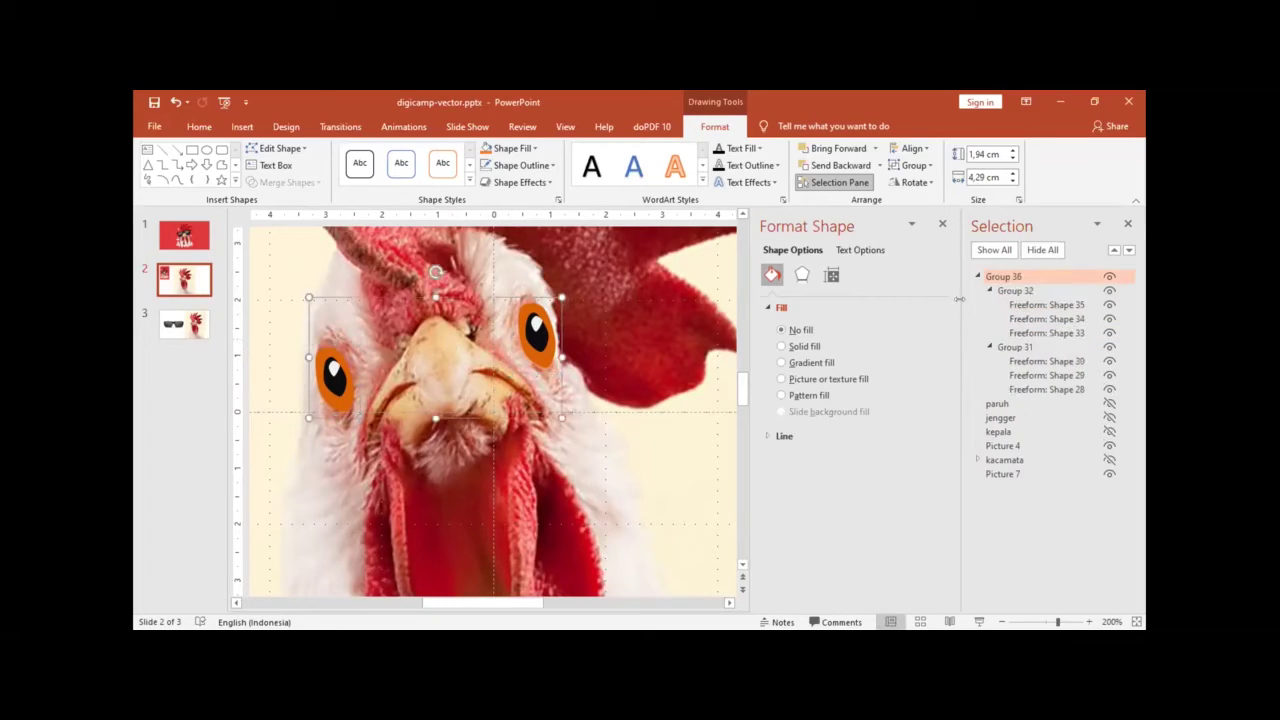
pyautogui.click(977, 276)
pyautogui.doubleClick(1017, 276)
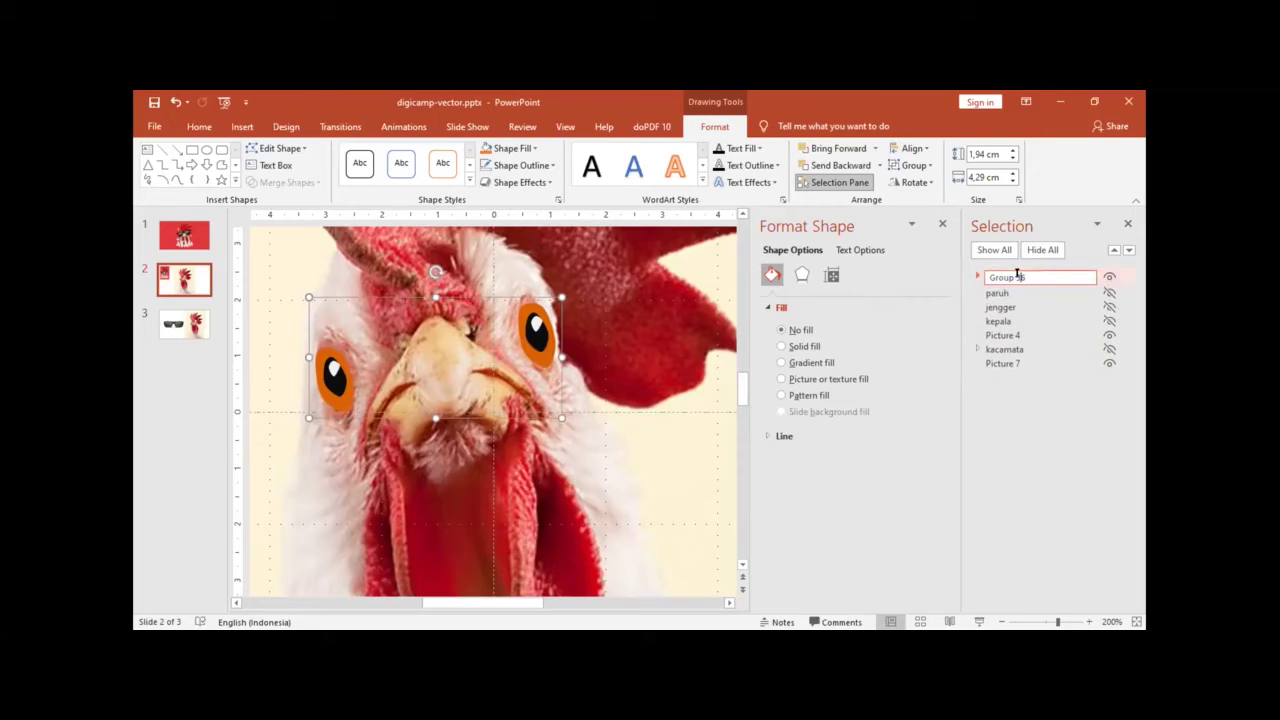
pyautogui.write('mata')
pyautogui.press('Return')
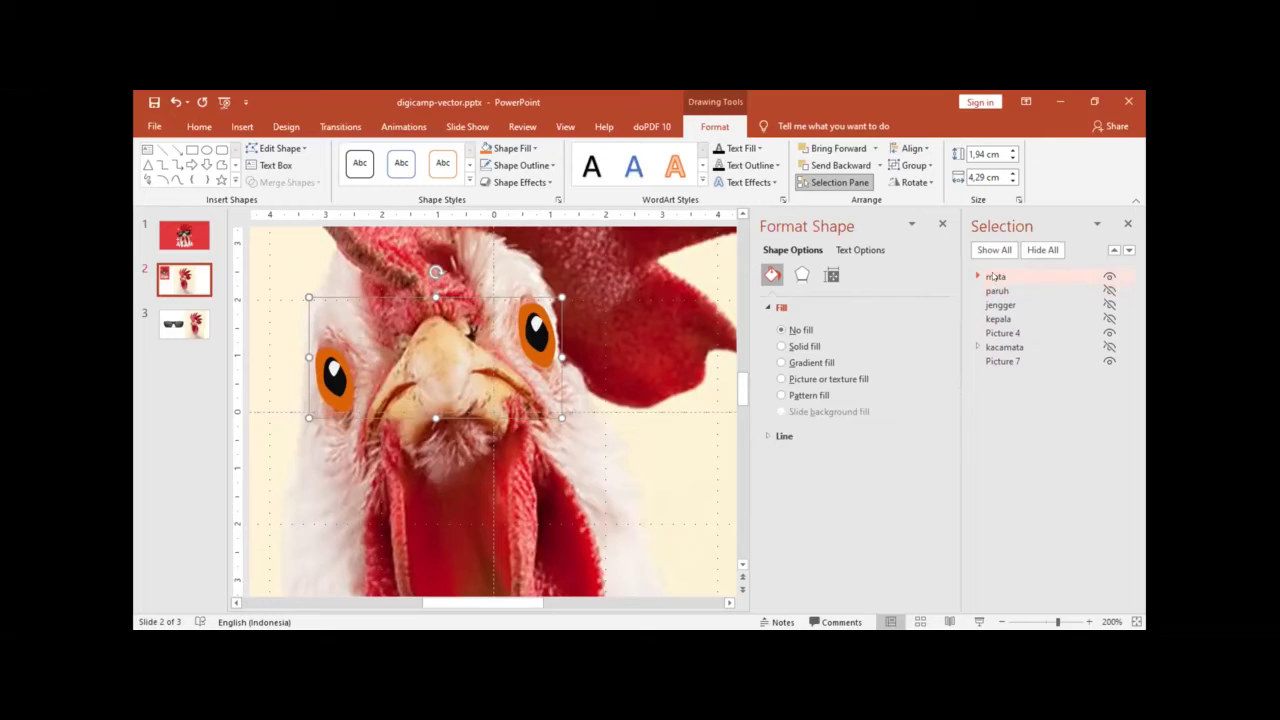
pyautogui.moveTo(996, 278); pyautogui.dragTo(994, 297)
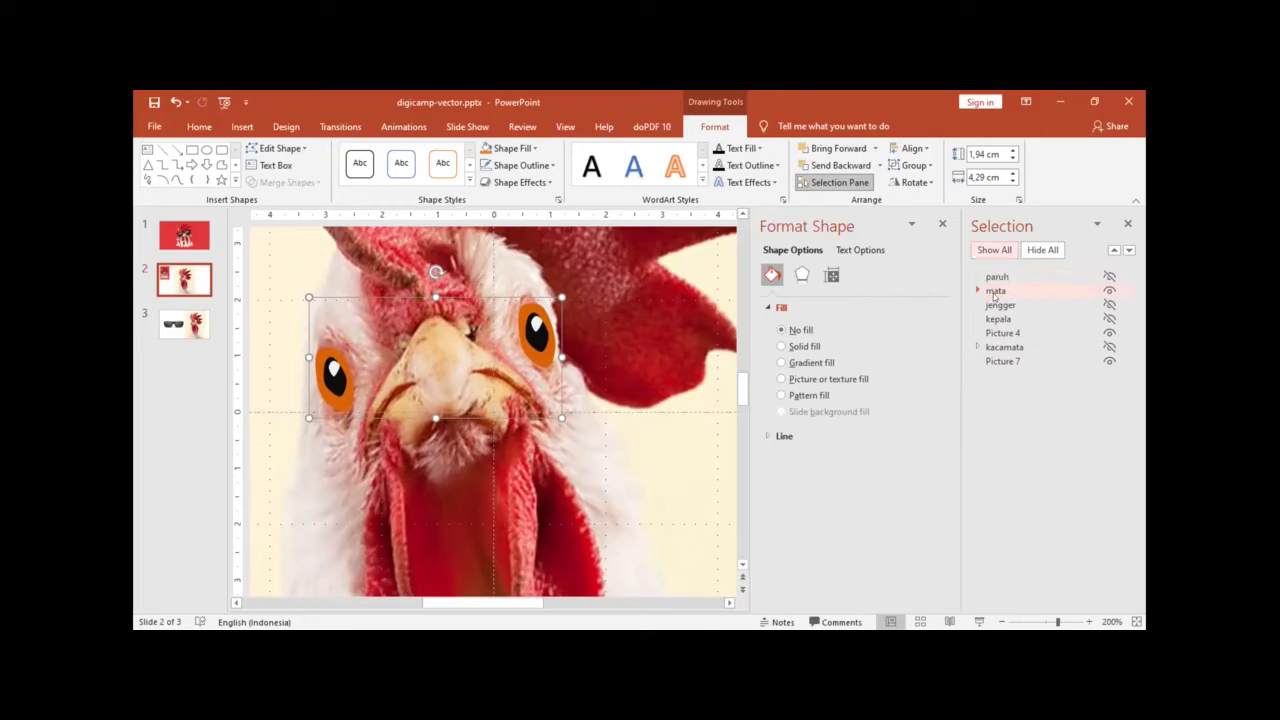
# Step: Show the jengger, paruh and kepala shapes and hide the rooster photo Picture 4
pyautogui.keyDown('ctrl'); pyautogui.scroll(-5, 643, 341); pyautogui.keyUp('ctrl')
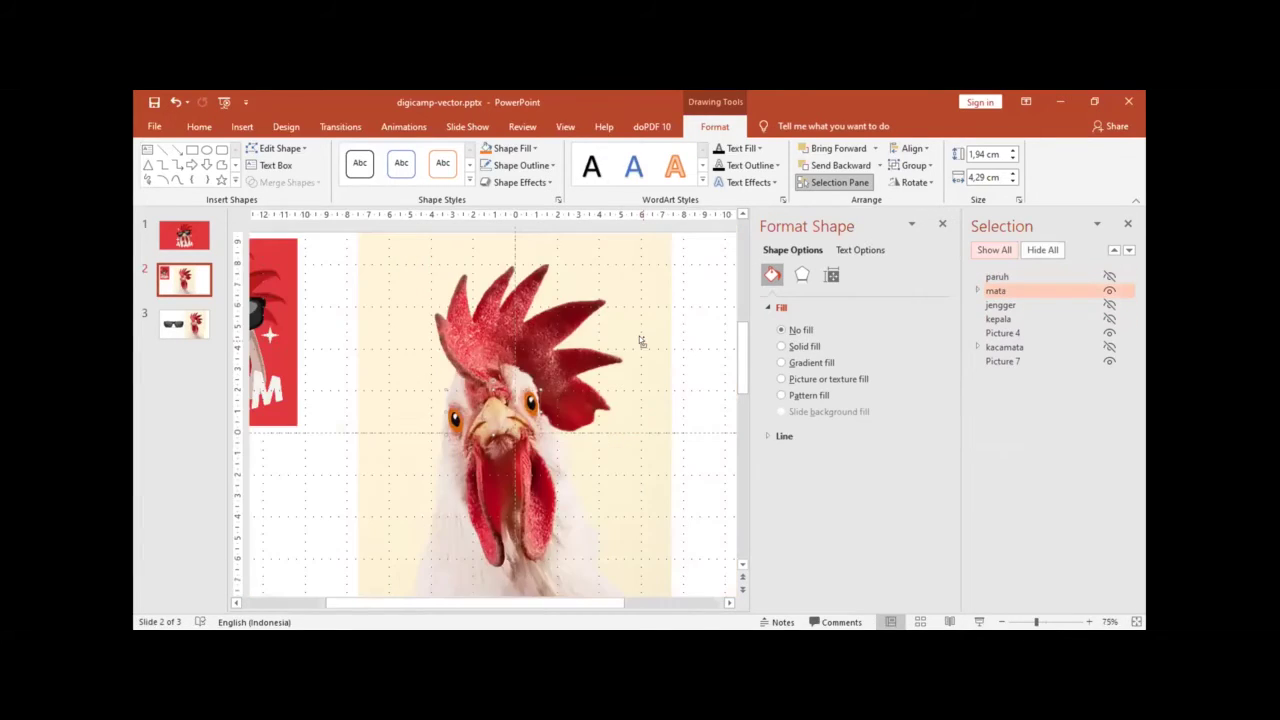
pyautogui.keyDown('ctrl'); pyautogui.scroll(-2, 643, 341); pyautogui.keyUp('ctrl')
pyautogui.click(656, 360)
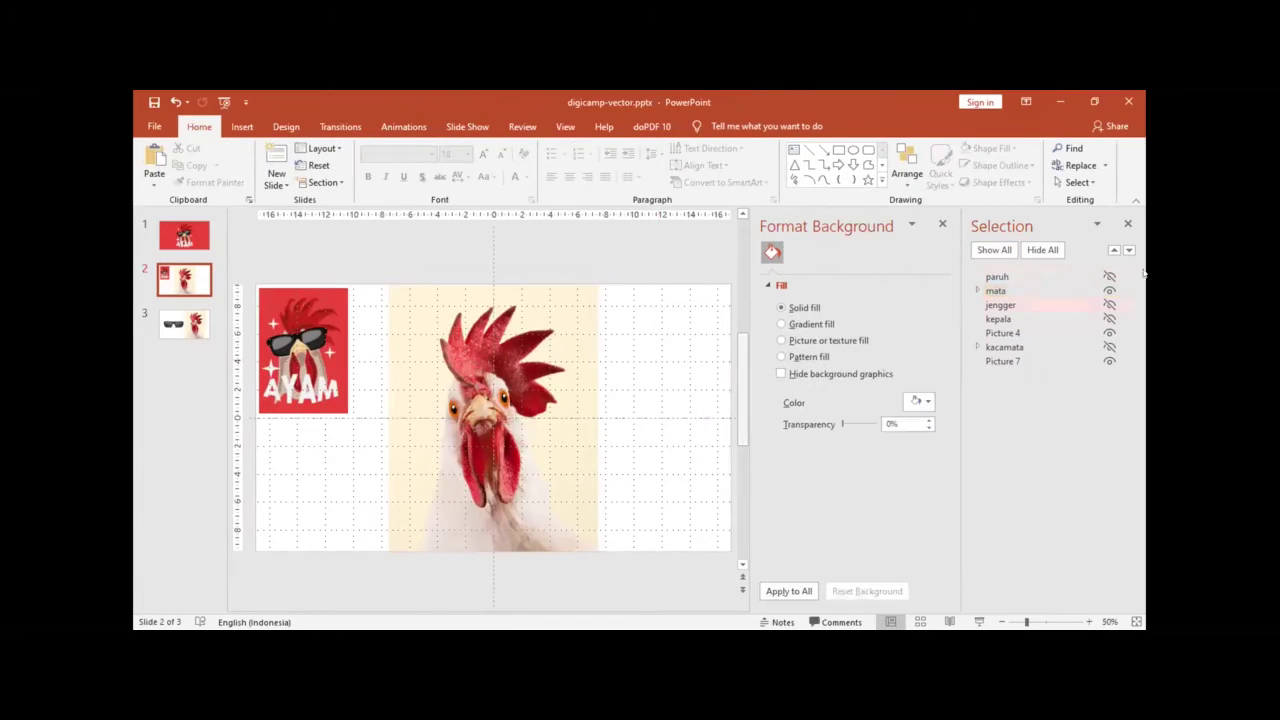
pyautogui.click(1109, 305)
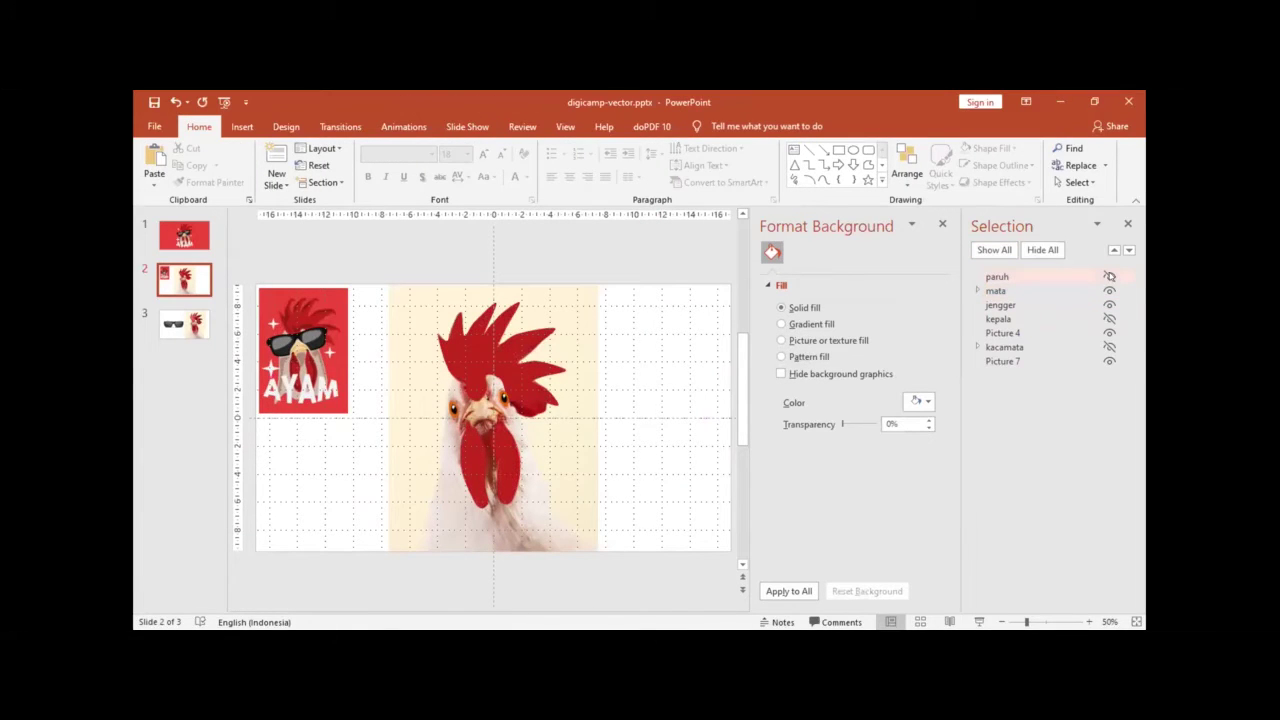
pyautogui.click(1109, 276)
pyautogui.click(1109, 319)
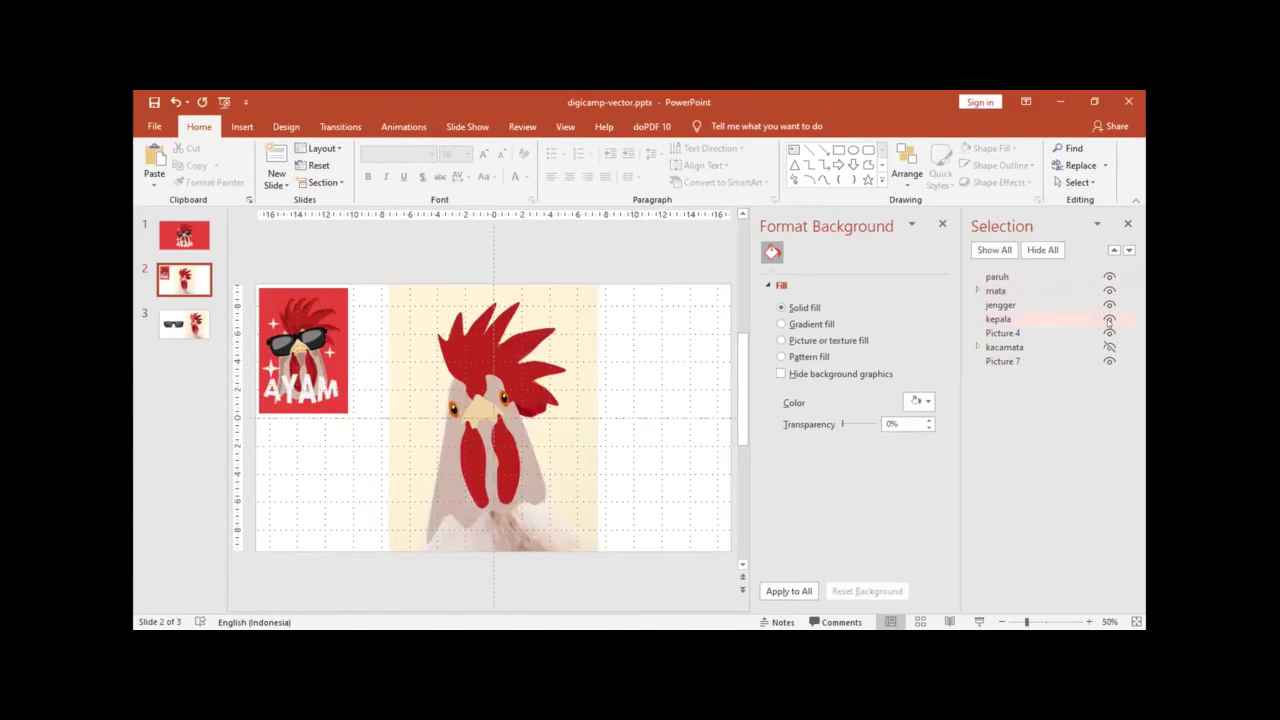
pyautogui.click(1109, 333)
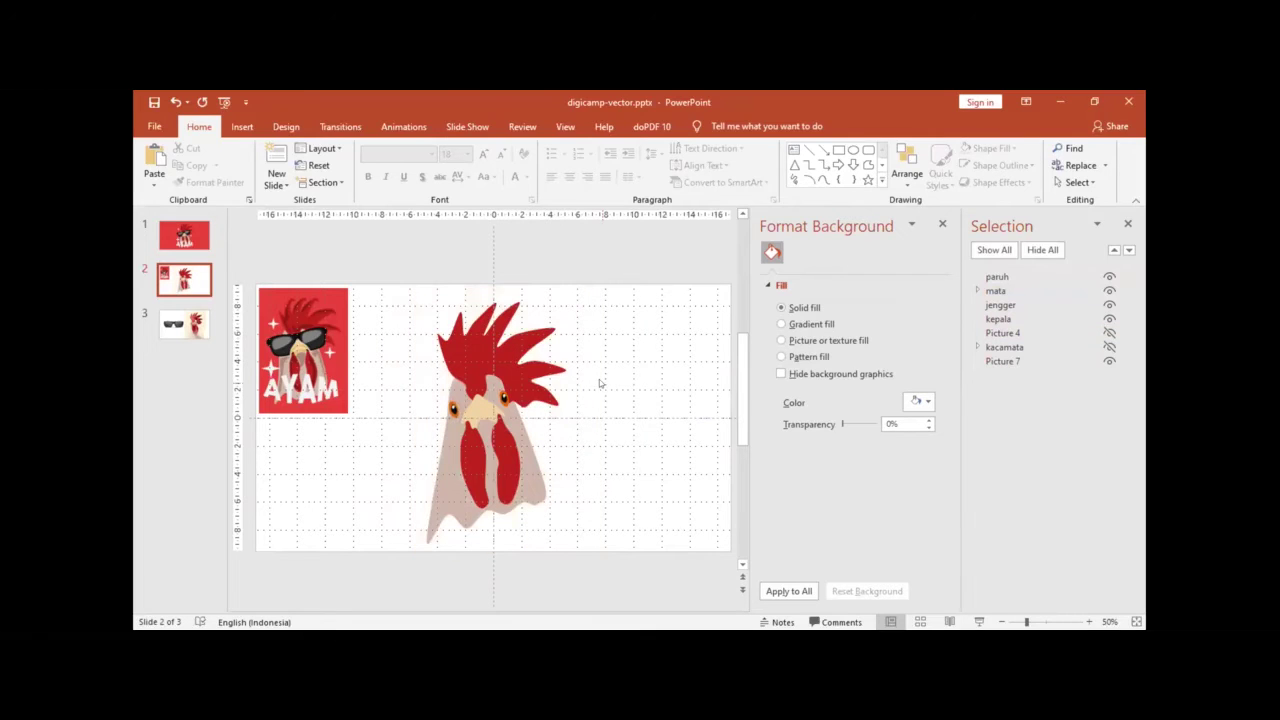
# Step: Nudge the mata eye group slightly upward and reselect it
pyautogui.scroll(5, 575, 372)
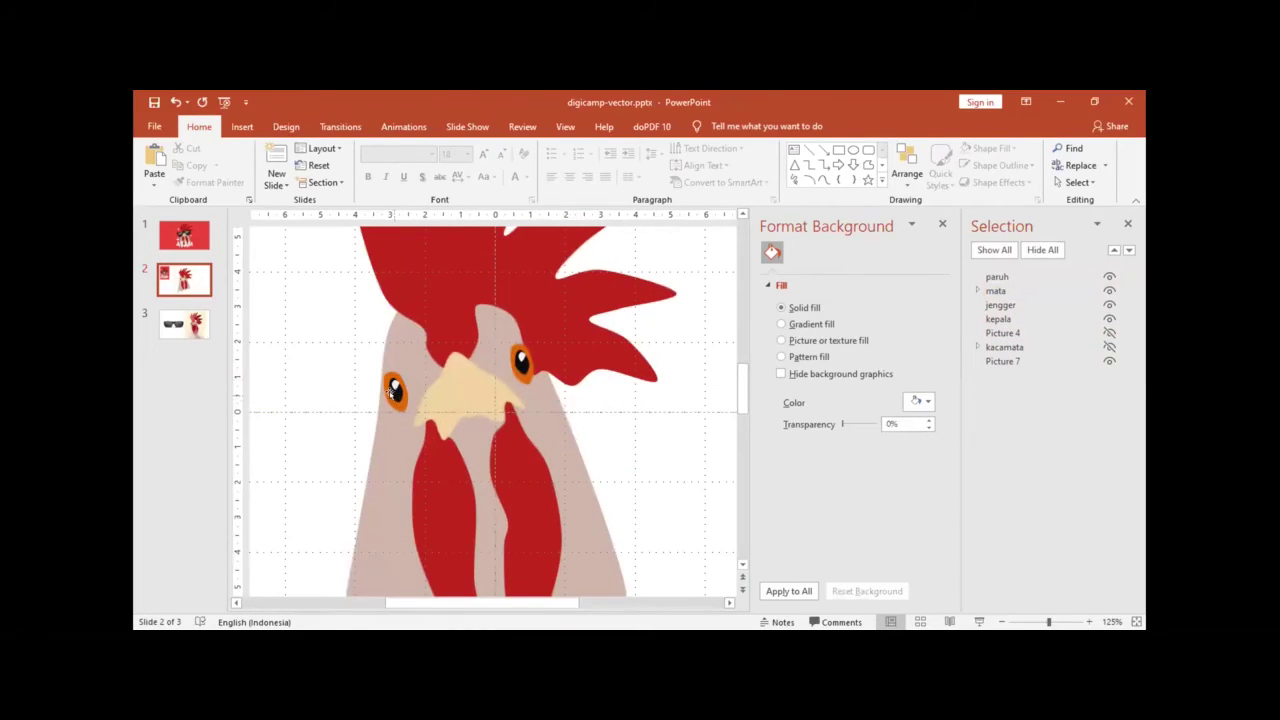
pyautogui.click(520, 362)
pyautogui.moveTo(520, 362); pyautogui.dragTo(521, 358)
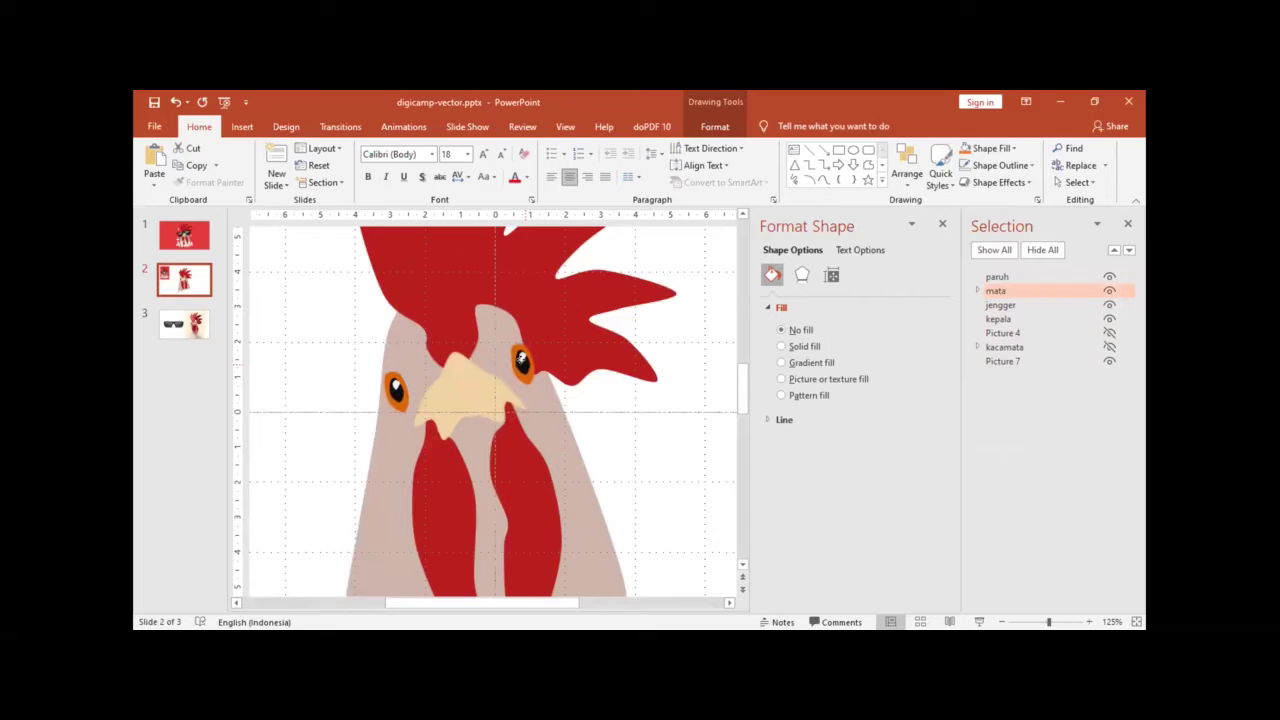
pyautogui.click(624, 428)
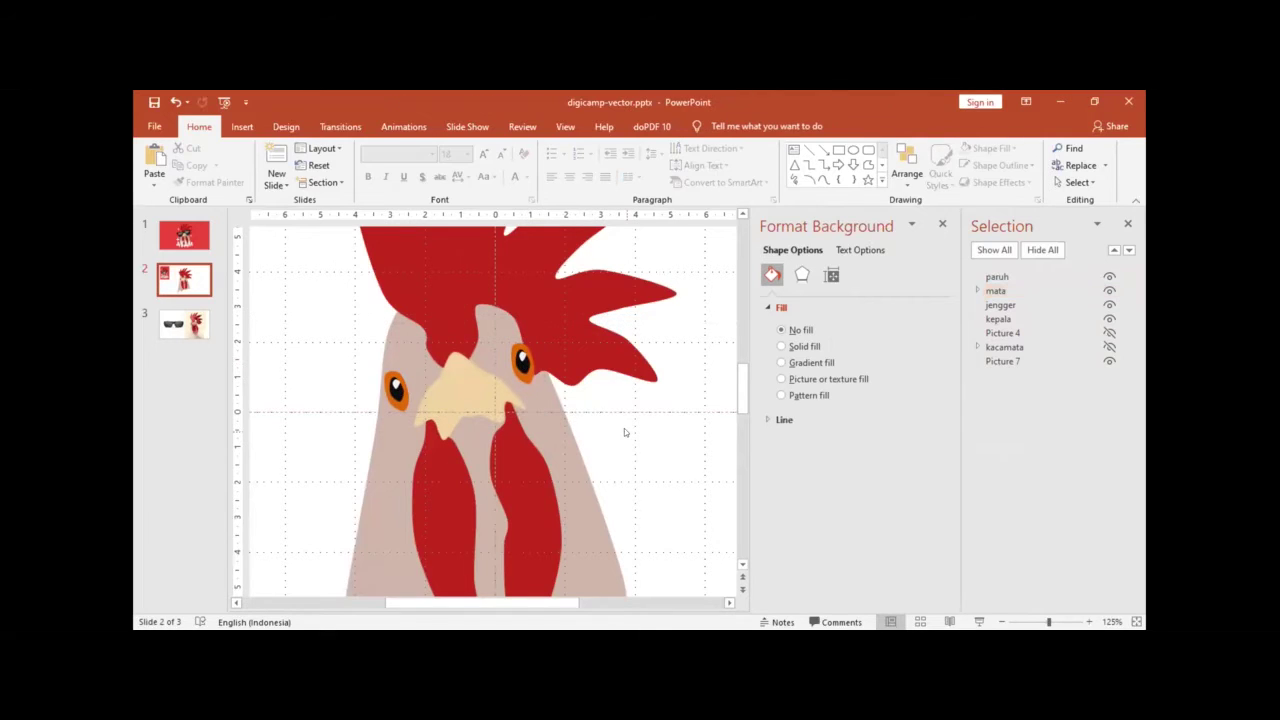
pyautogui.scroll(-5, 624, 428)
pyautogui.scroll(-1, 668, 369)
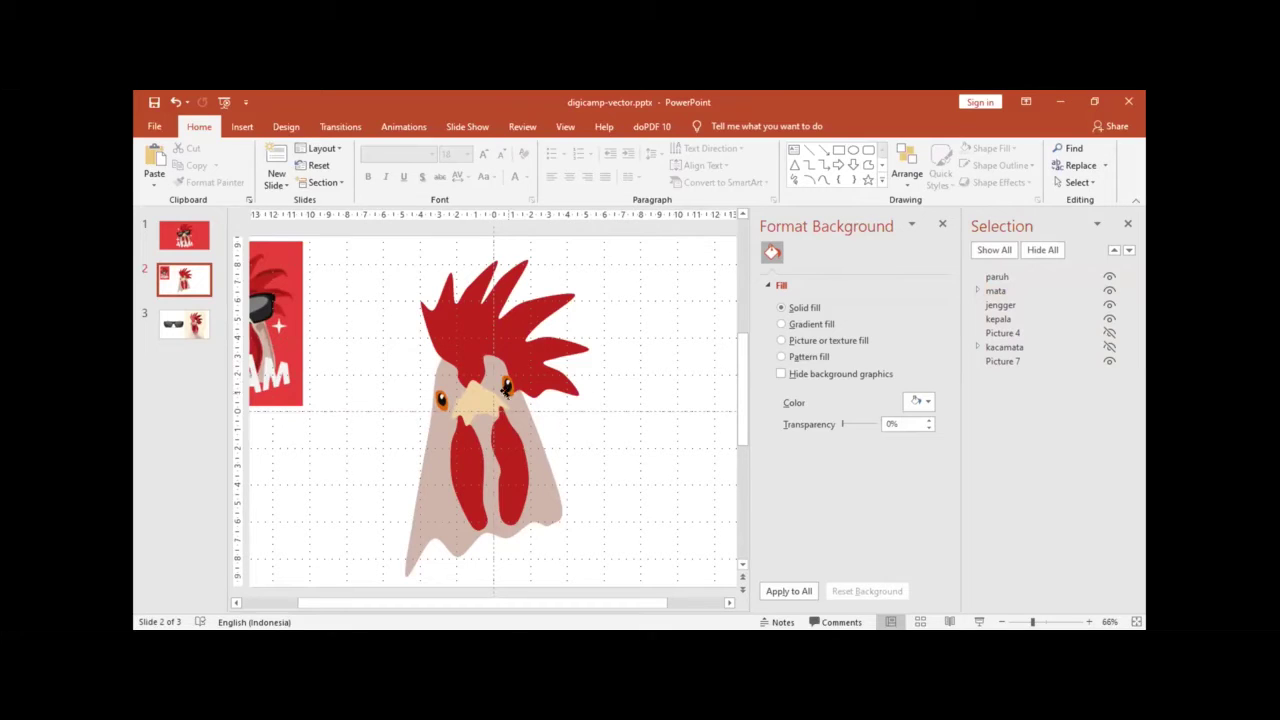
pyautogui.click(497, 377)
# Step: Ungroup mata, enlarge both eyes, move and tilt the right eye, and reposition the left
pyautogui.keyDown('ctrl'); pyautogui.scroll(5, 560, 376); pyautogui.keyUp('ctrl')
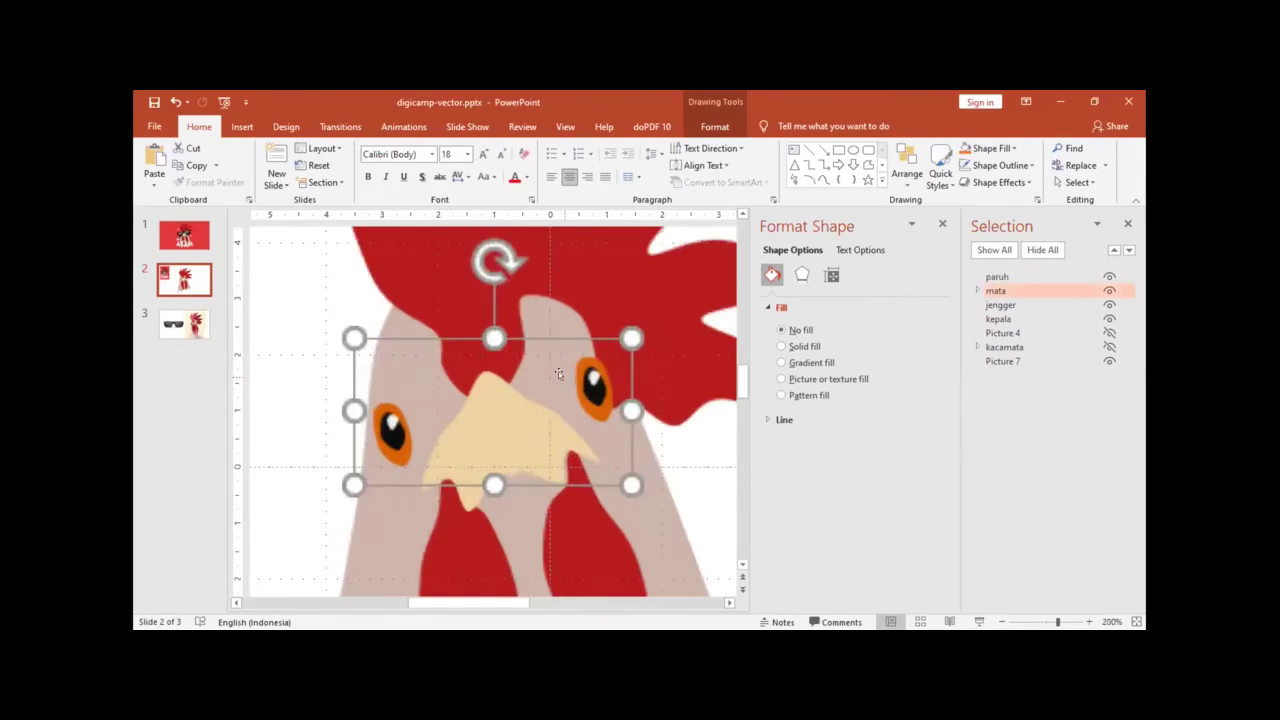
pyautogui.hotkey('ctrl', 'shift', 'g')
pyautogui.moveTo(620, 351); pyautogui.dragTo(637, 326)
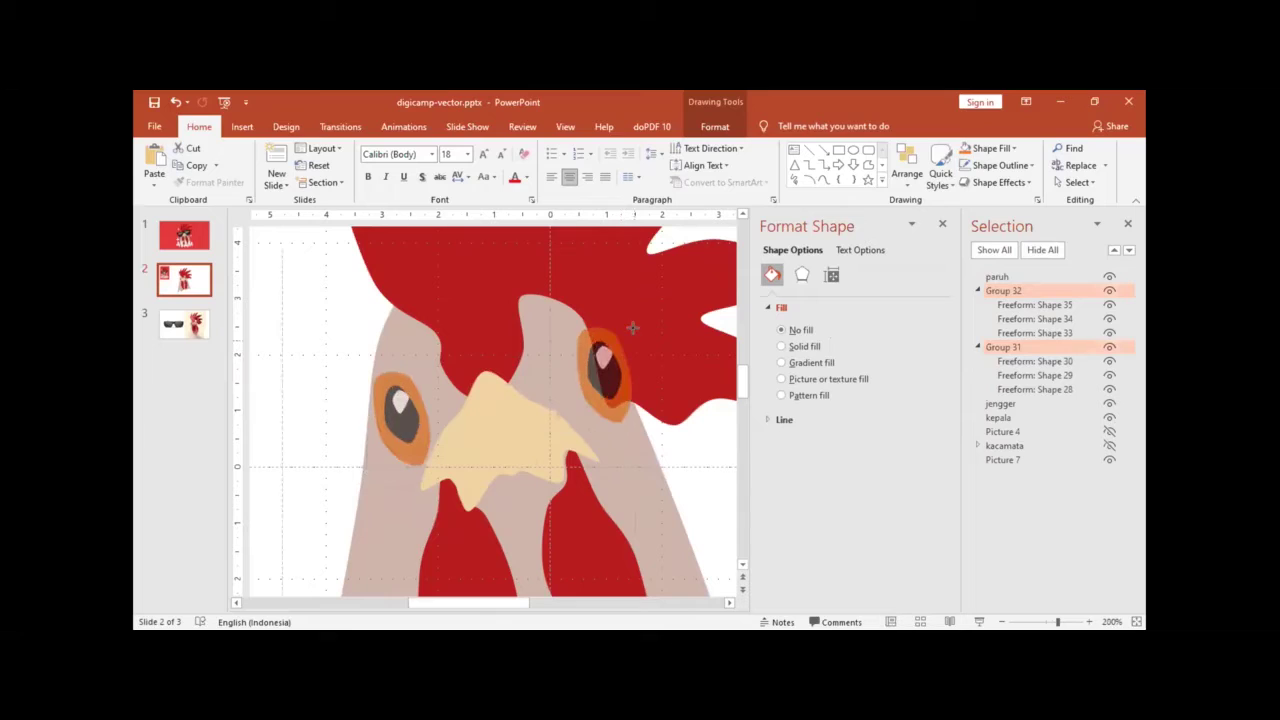
pyautogui.click(535, 393)
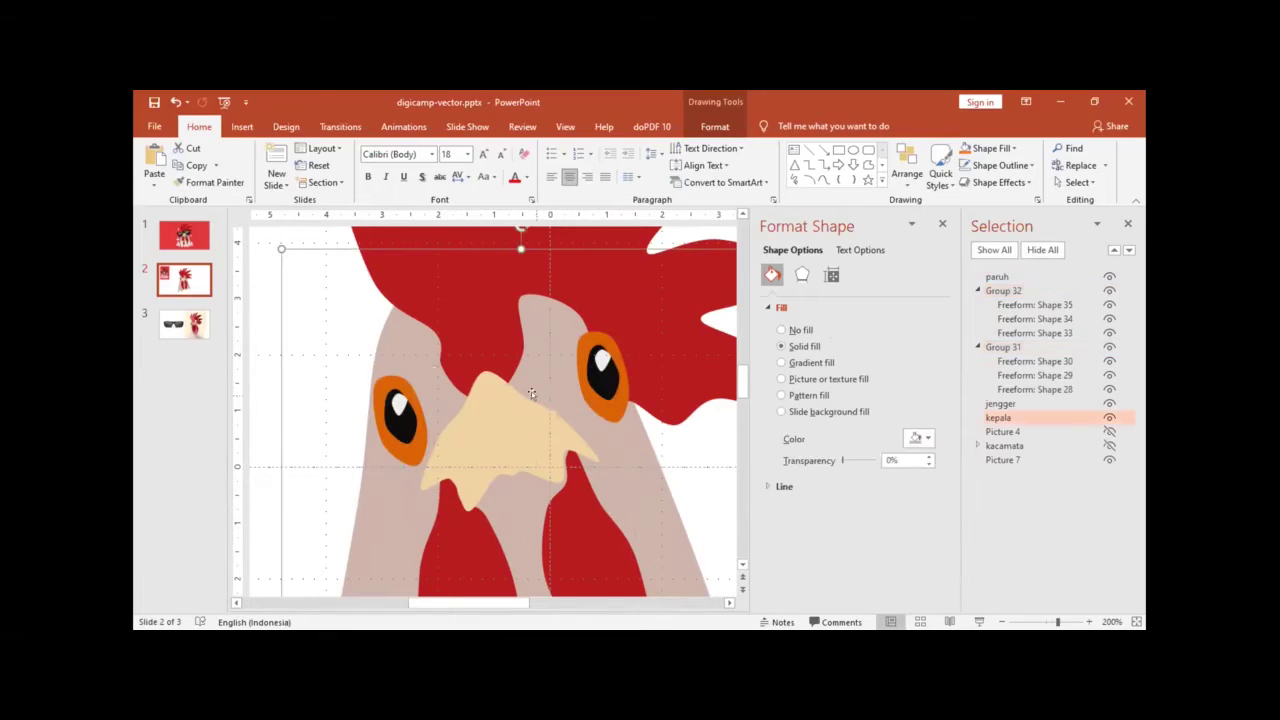
pyautogui.moveTo(600, 362); pyautogui.dragTo(572, 356)
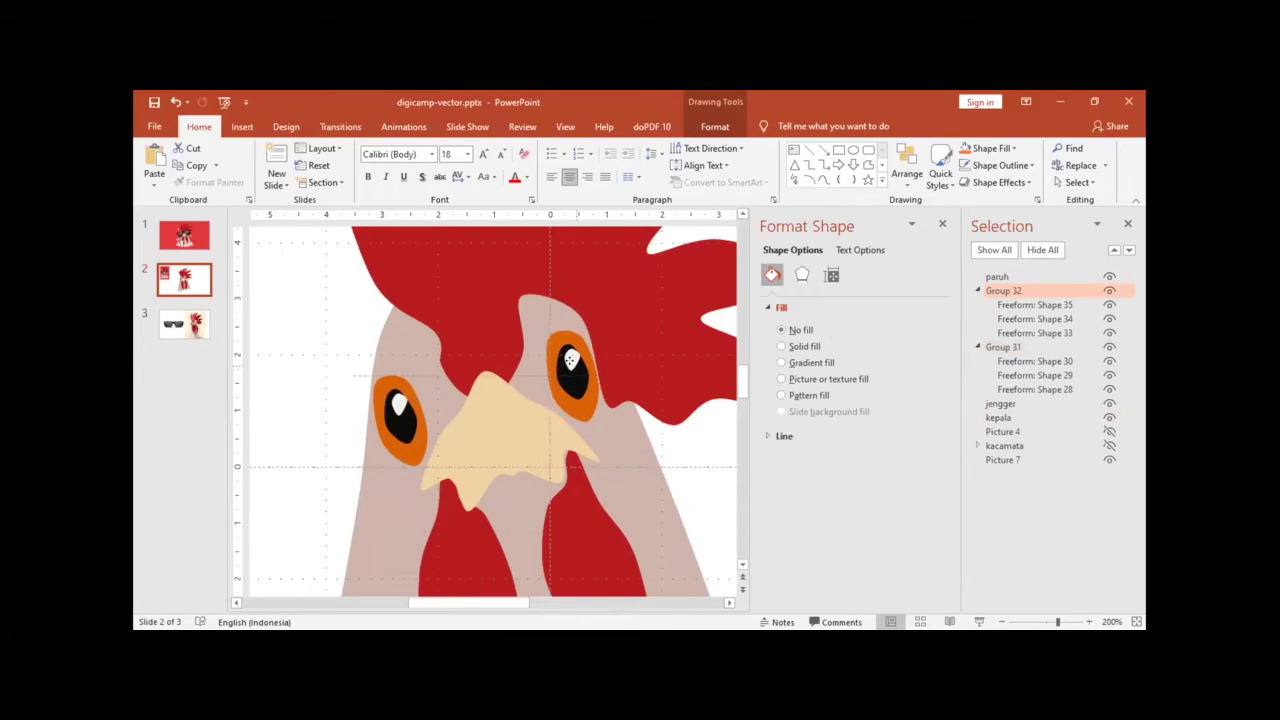
pyautogui.moveTo(571, 298); pyautogui.dragTo(588, 301)
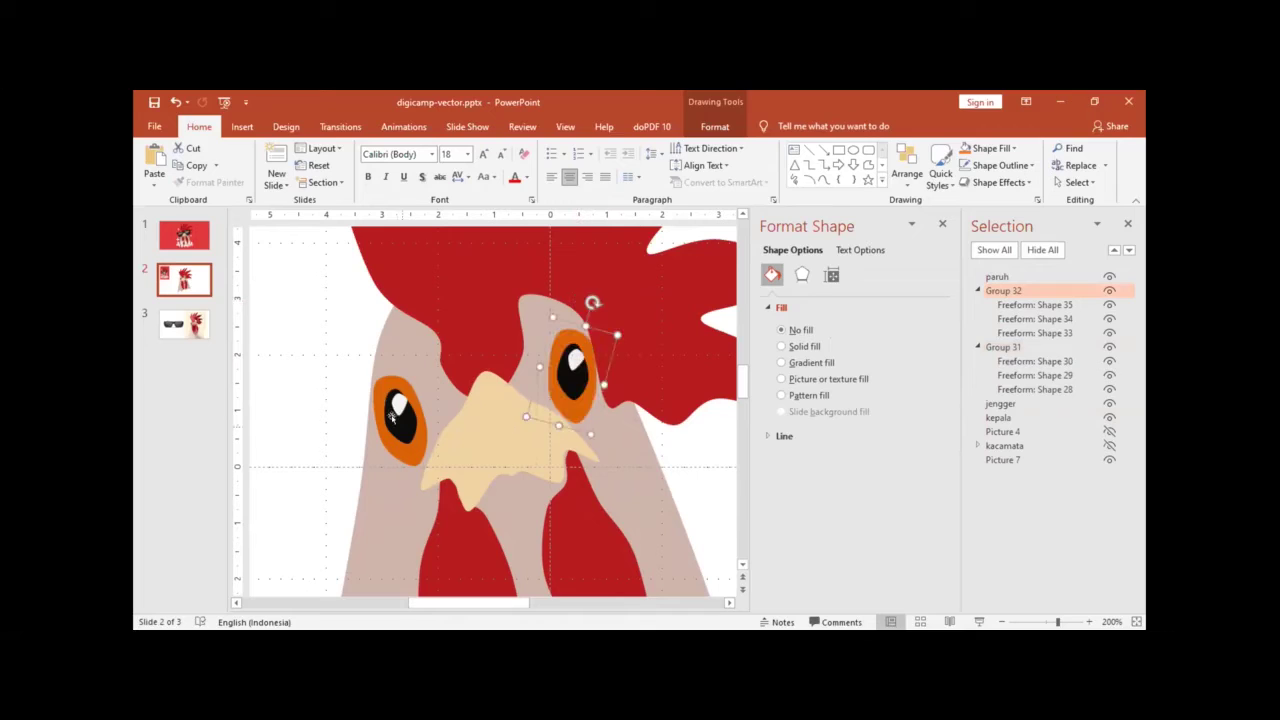
pyautogui.click(394, 388)
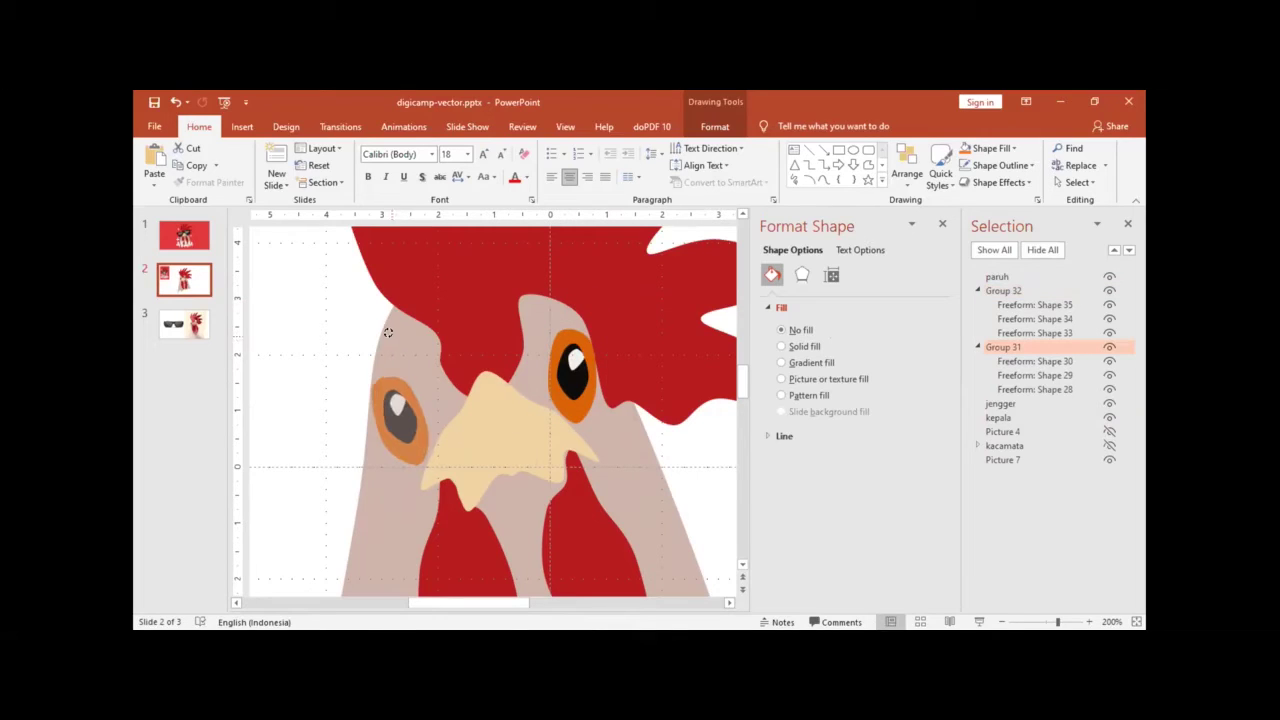
pyautogui.moveTo(391, 334); pyautogui.dragTo(407, 428)
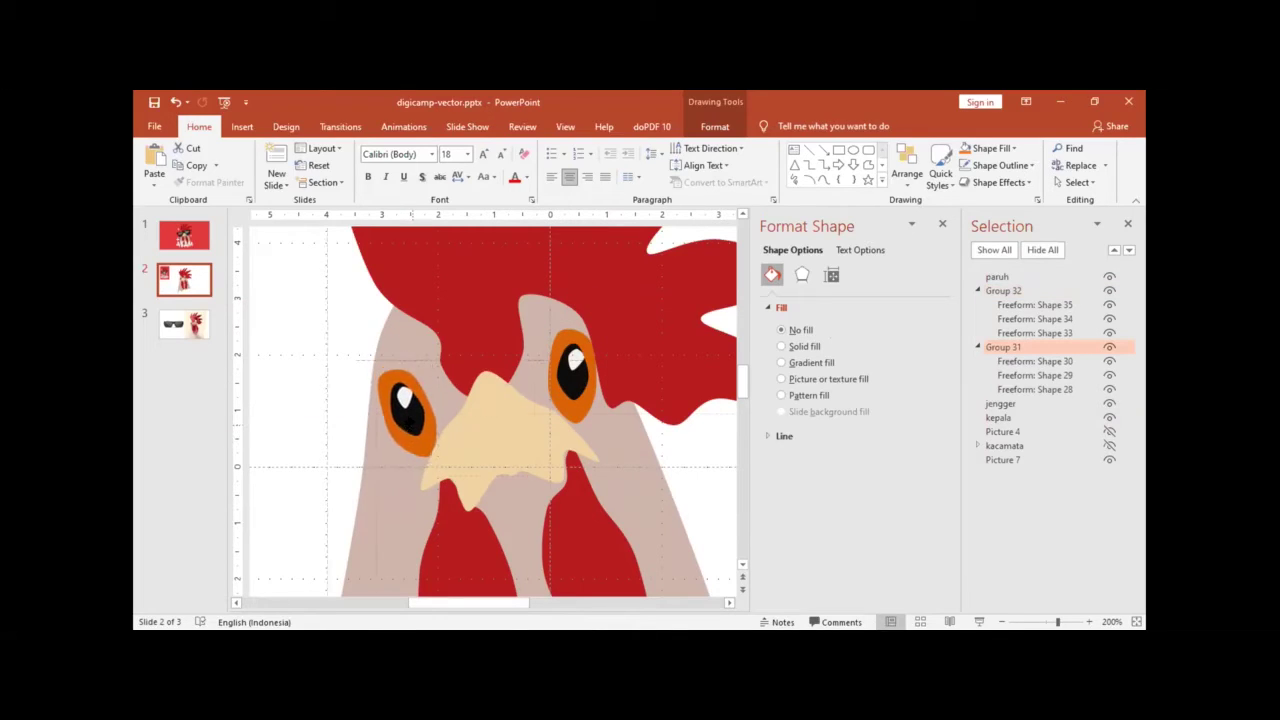
# Step: Regroup both eyes and rename Group 37 to 'mata'
pyautogui.click(568, 372)
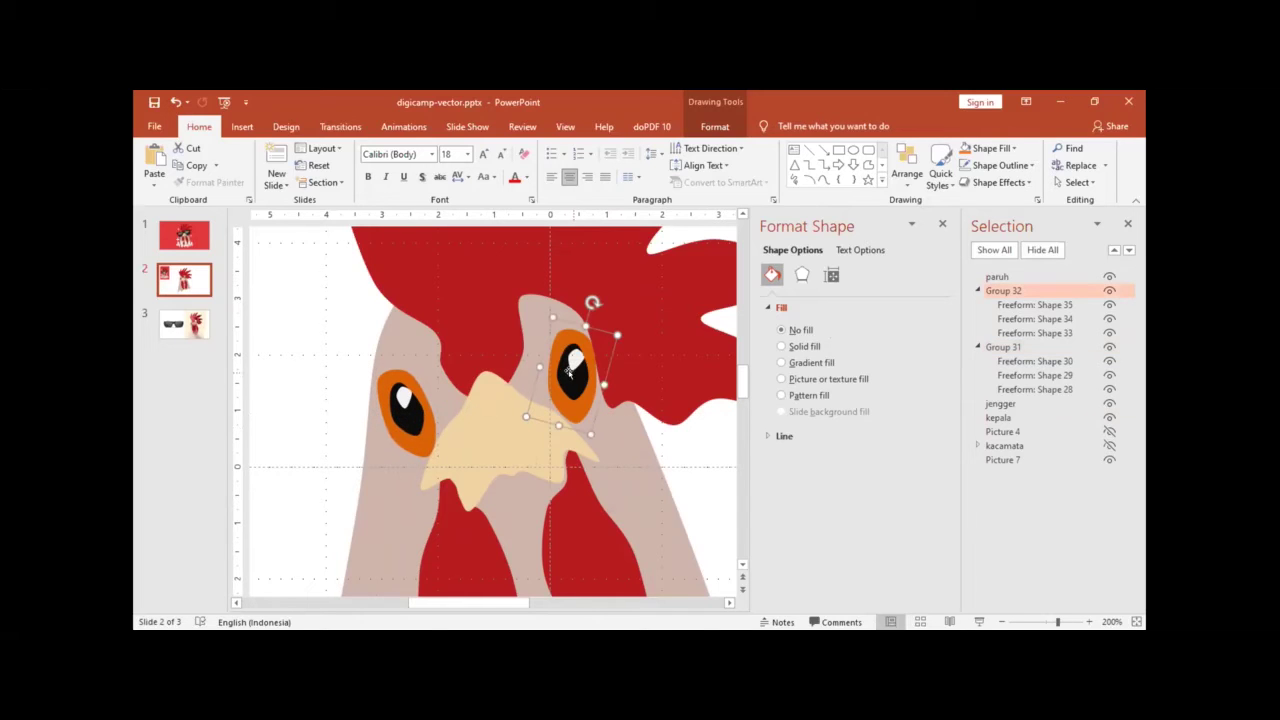
pyautogui.keyDown('shift'); pyautogui.click(404, 419); pyautogui.keyUp('shift')
pyautogui.hotkey('ctrl', 'g')
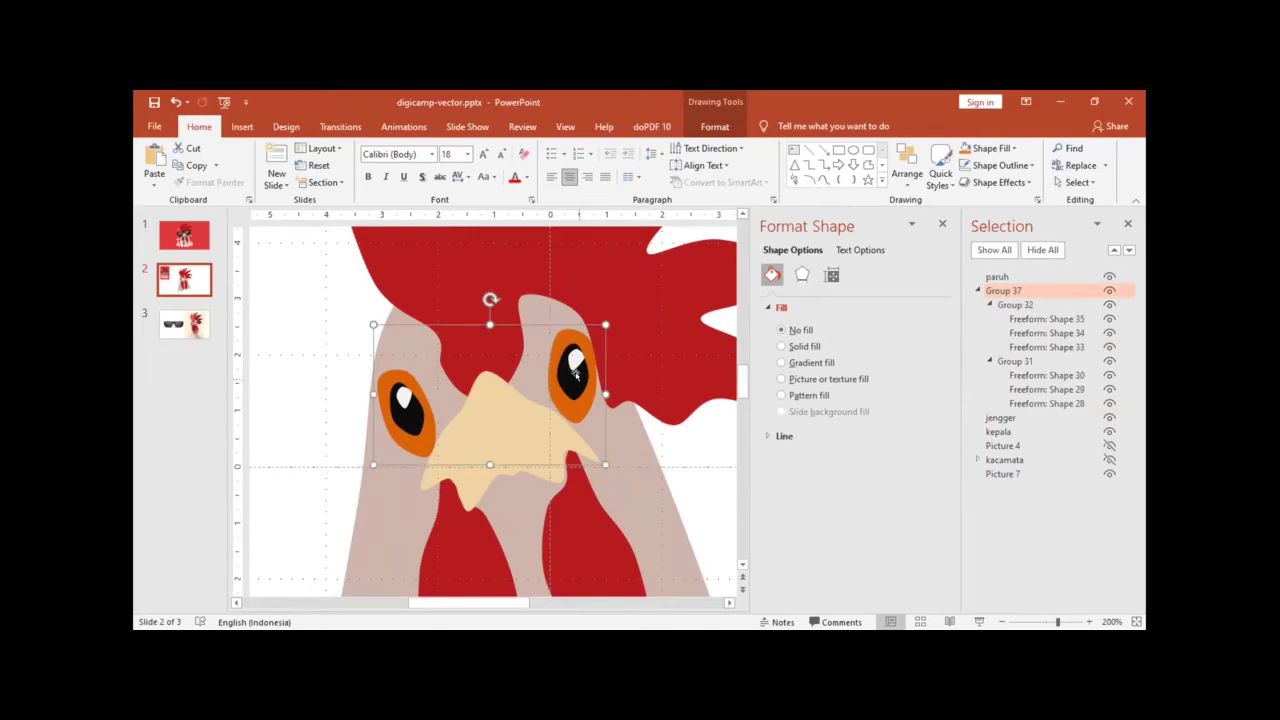
pyautogui.scroll(-5, 574, 372)
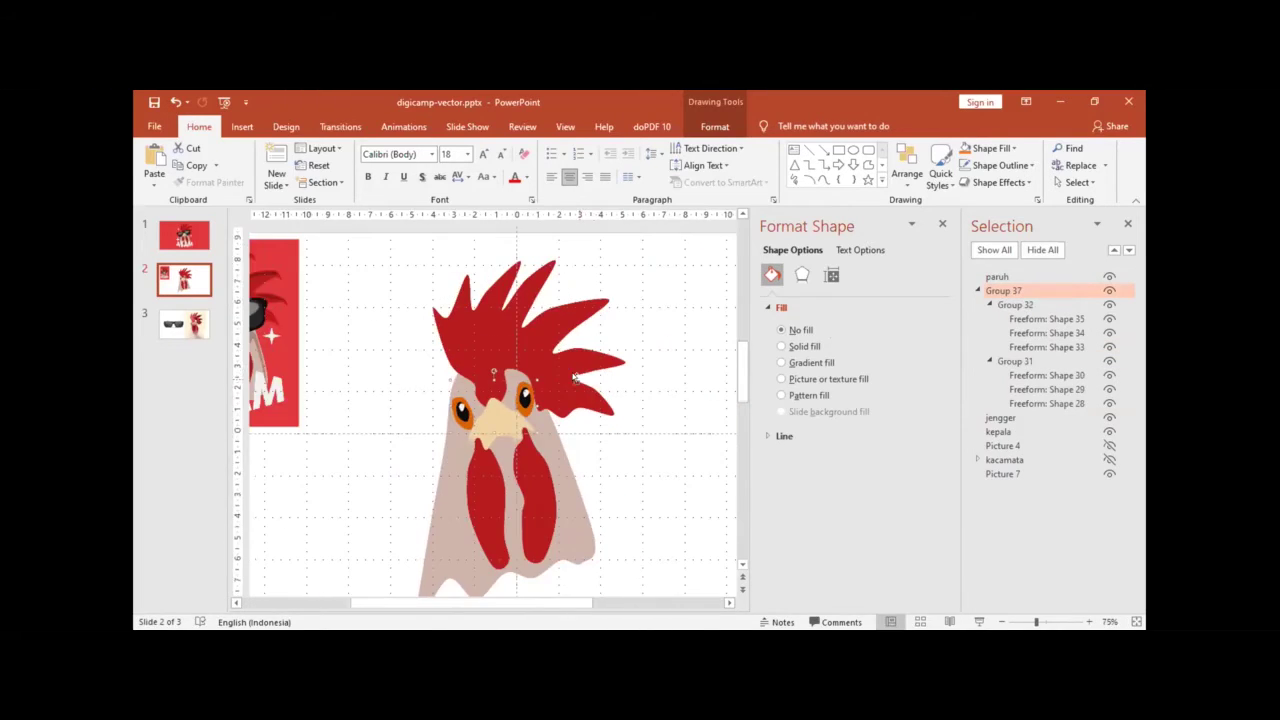
pyautogui.click(978, 290)
pyautogui.doubleClick(998, 290)
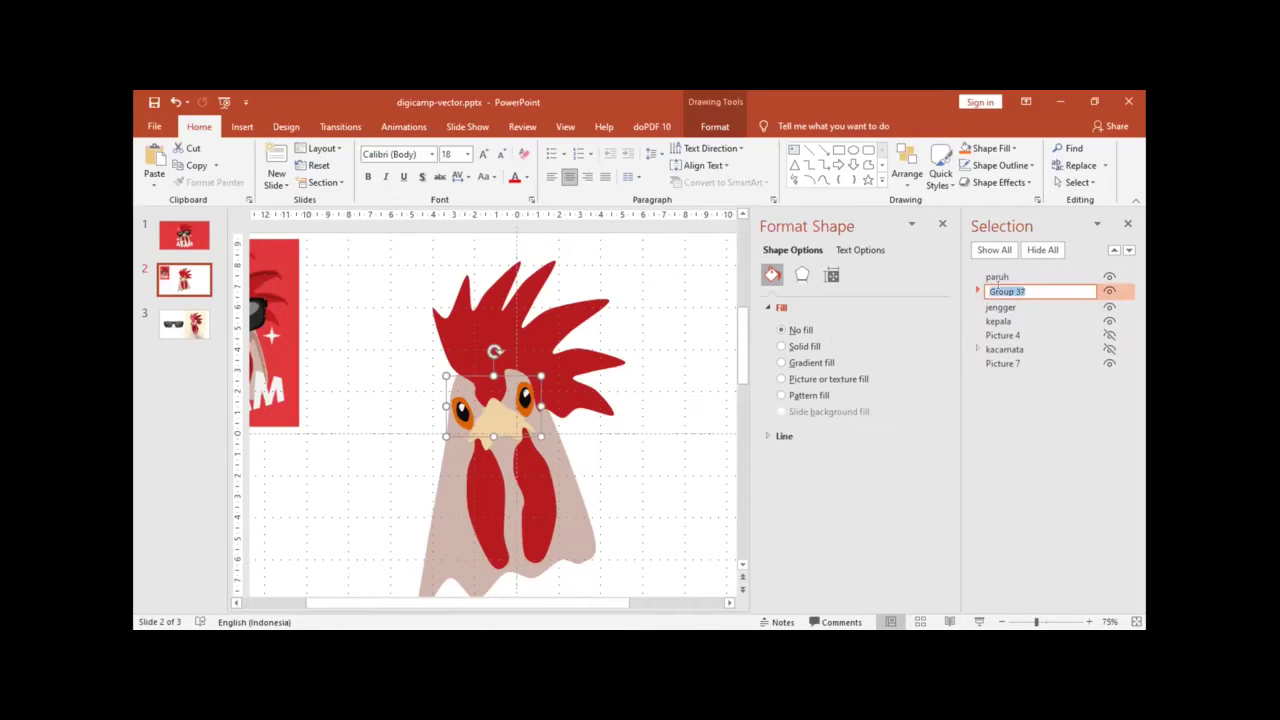
pyautogui.click(507, 604)
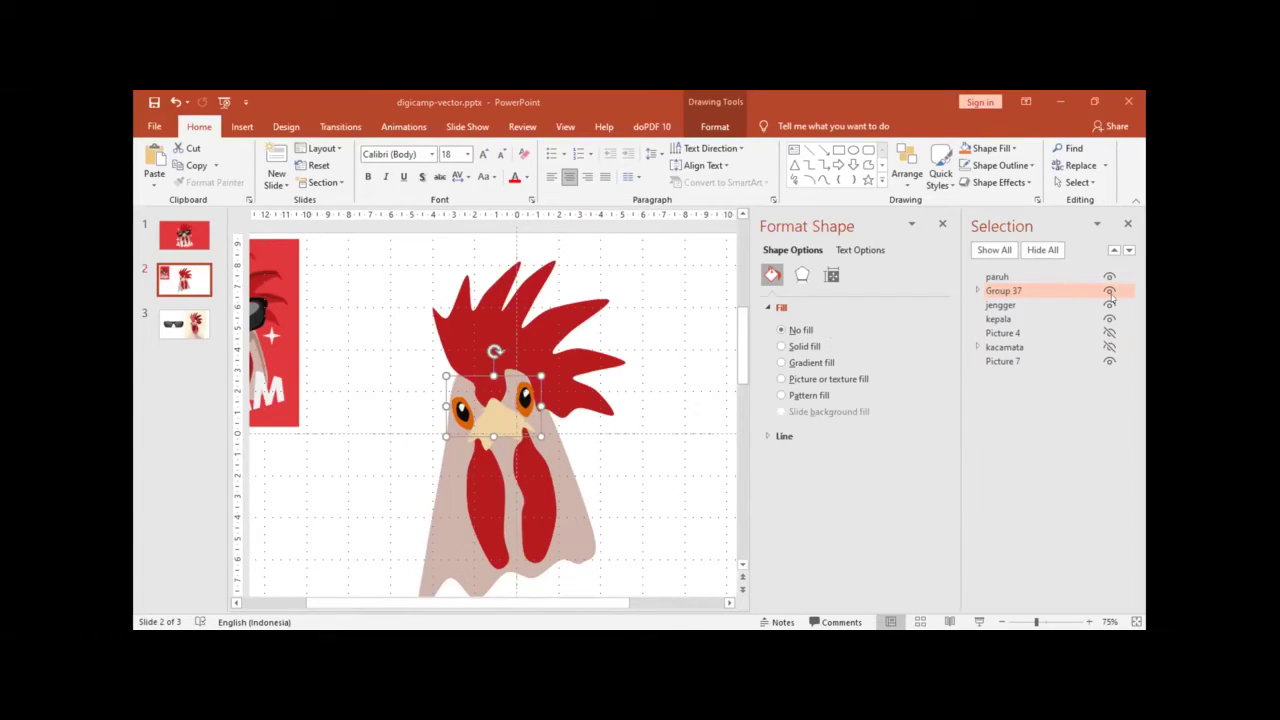
pyautogui.doubleClick(1012, 290)
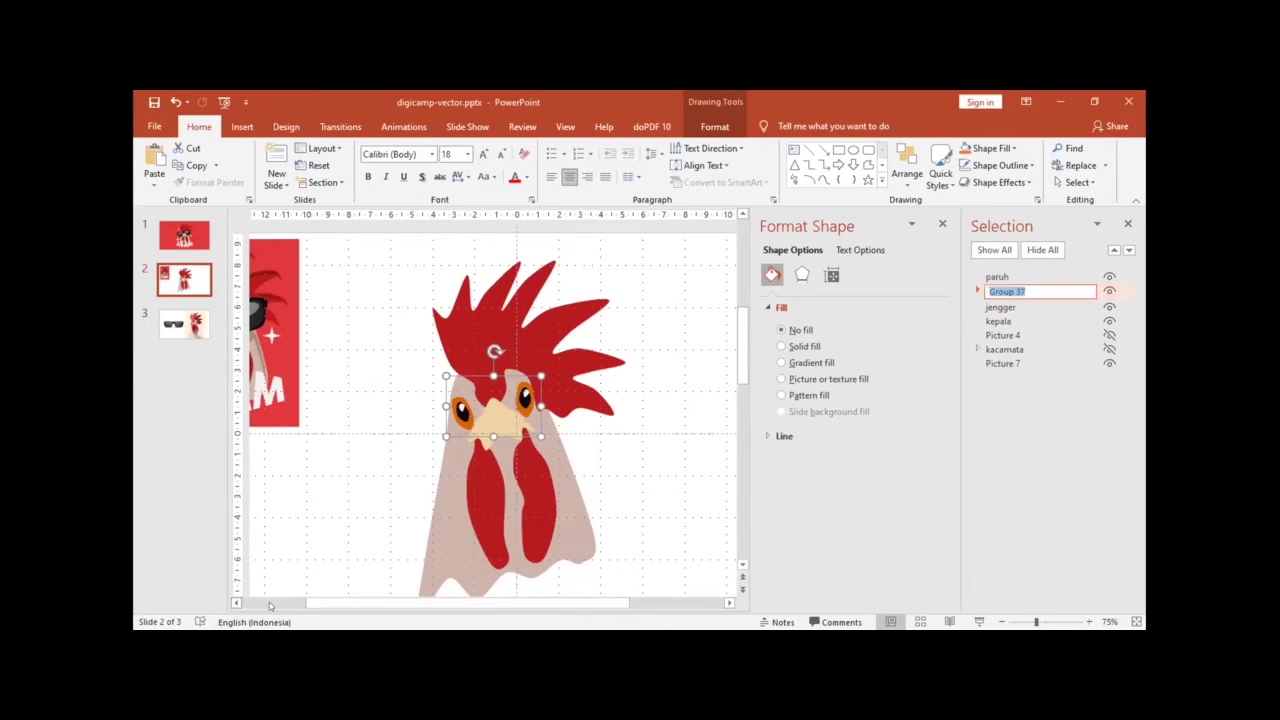
pyautogui.press('Return')
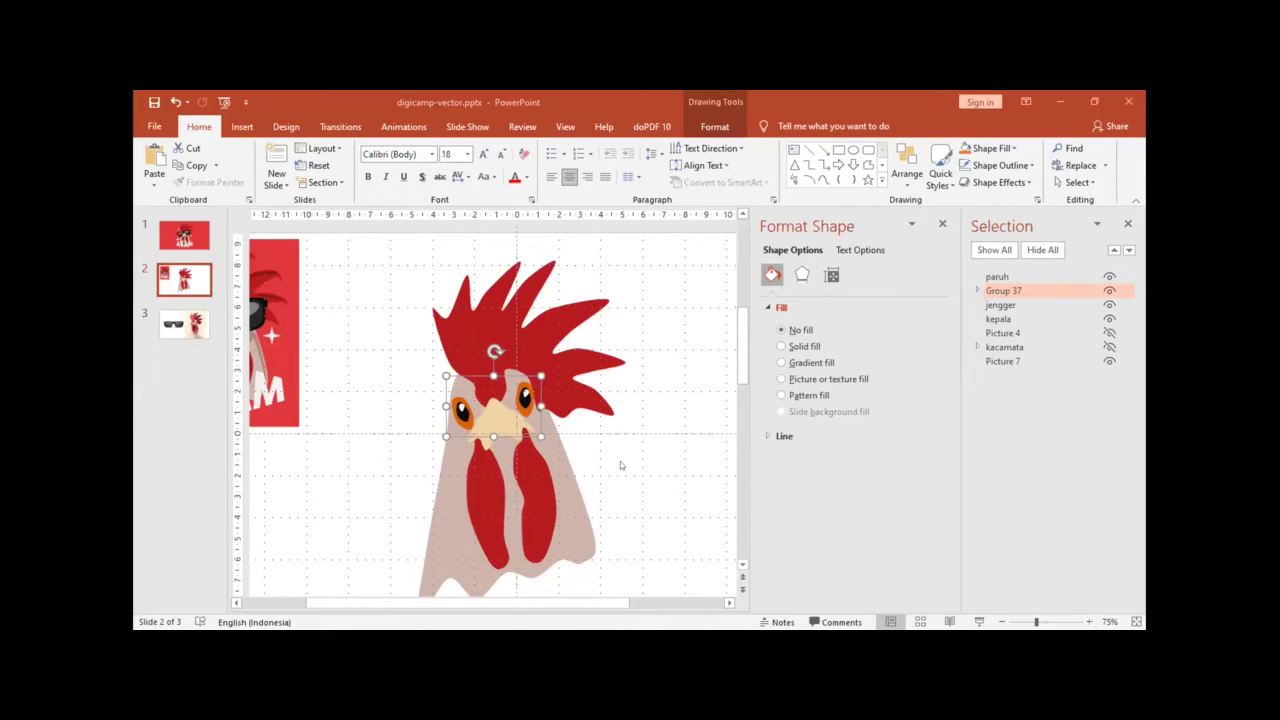
pyautogui.click(1016, 289)
pyautogui.write('mata')
pyautogui.press('Return')
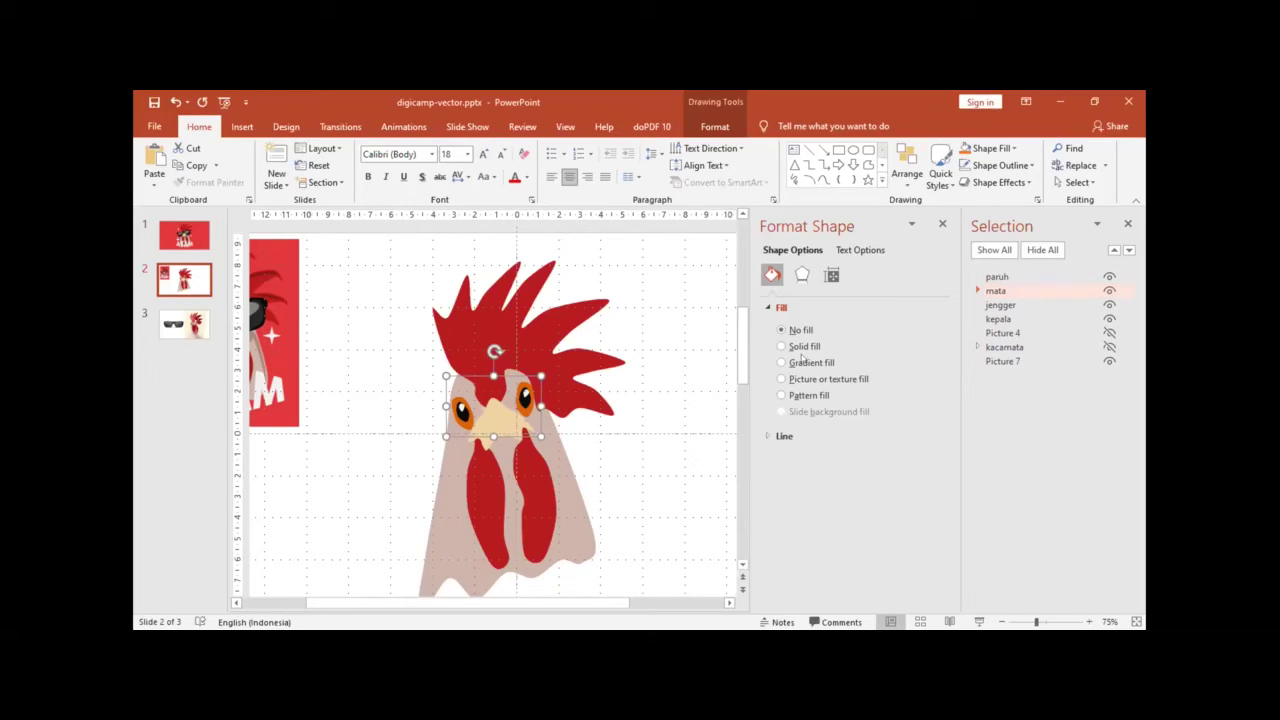
# Step: Zoom out, select the AYAM poster (Picture 7) and zoom in to 200% on it
pyautogui.click(628, 310)
pyautogui.click(518, 403)
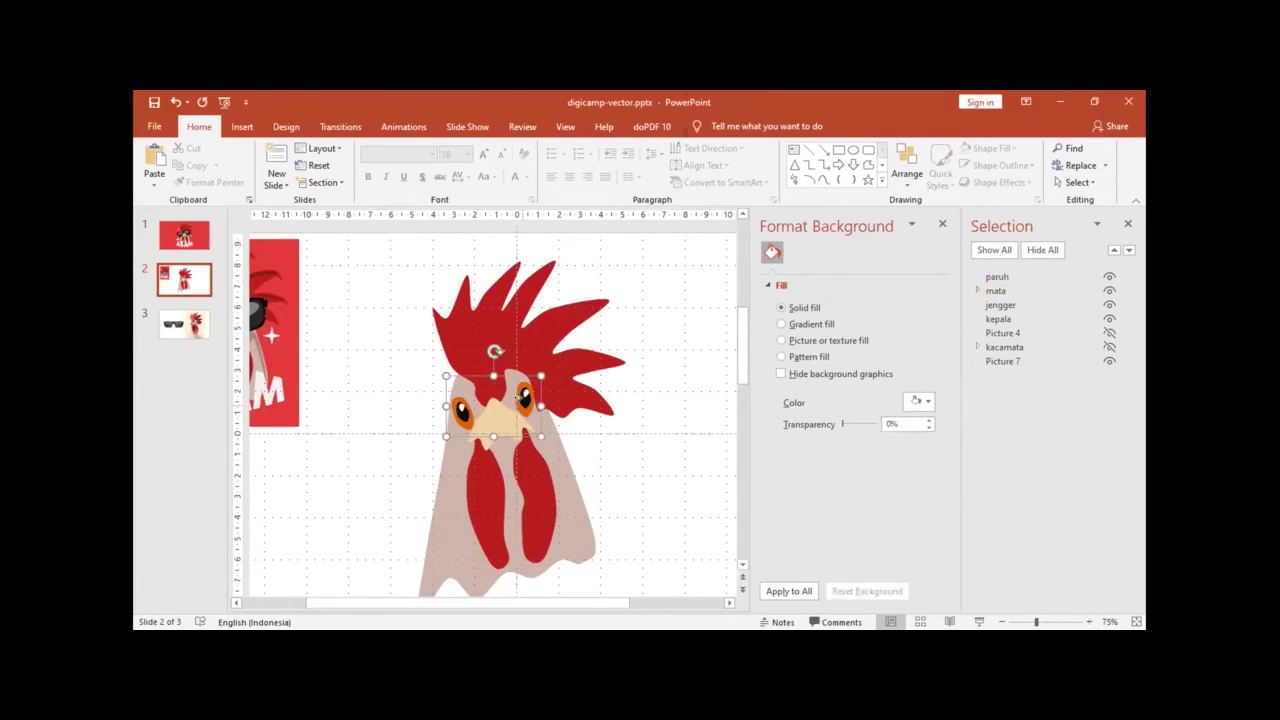
pyautogui.click(678, 440)
pyautogui.scroll(-1, 678, 440)
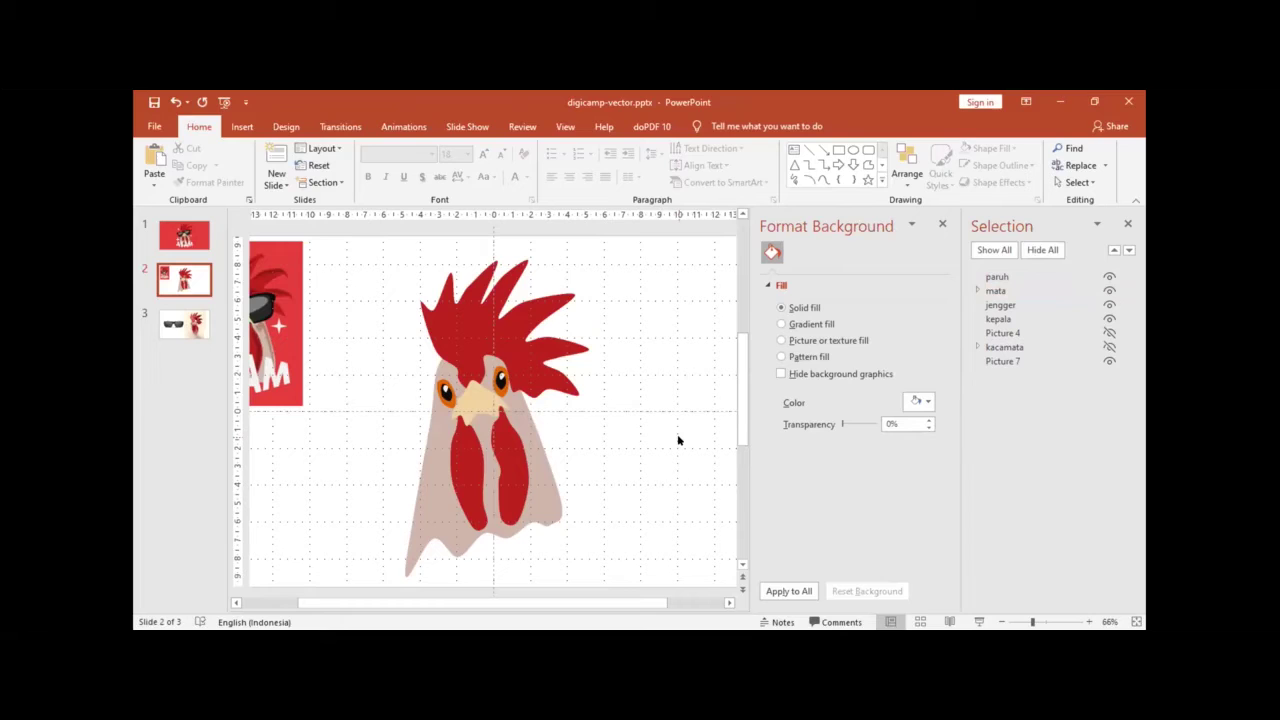
pyautogui.scroll(-1, 678, 440)
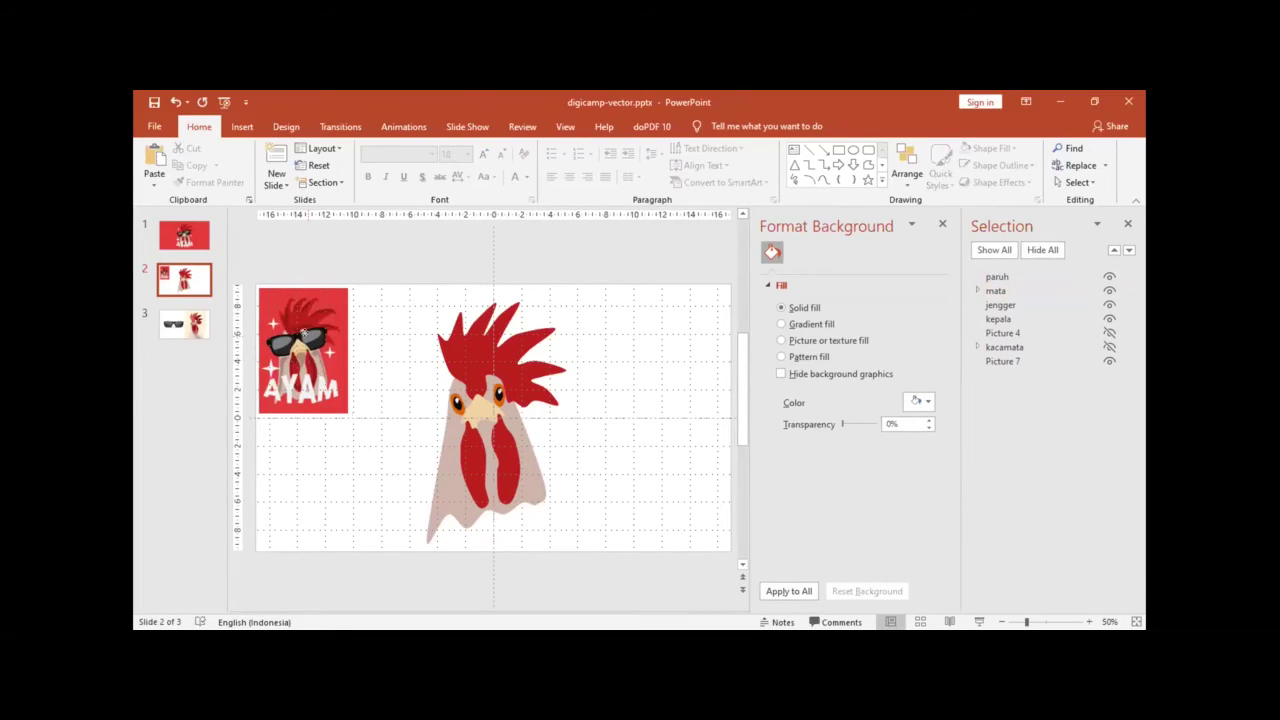
pyautogui.click(305, 336)
pyautogui.scroll(5, 308, 338)
pyautogui.scroll(2, 308, 338)
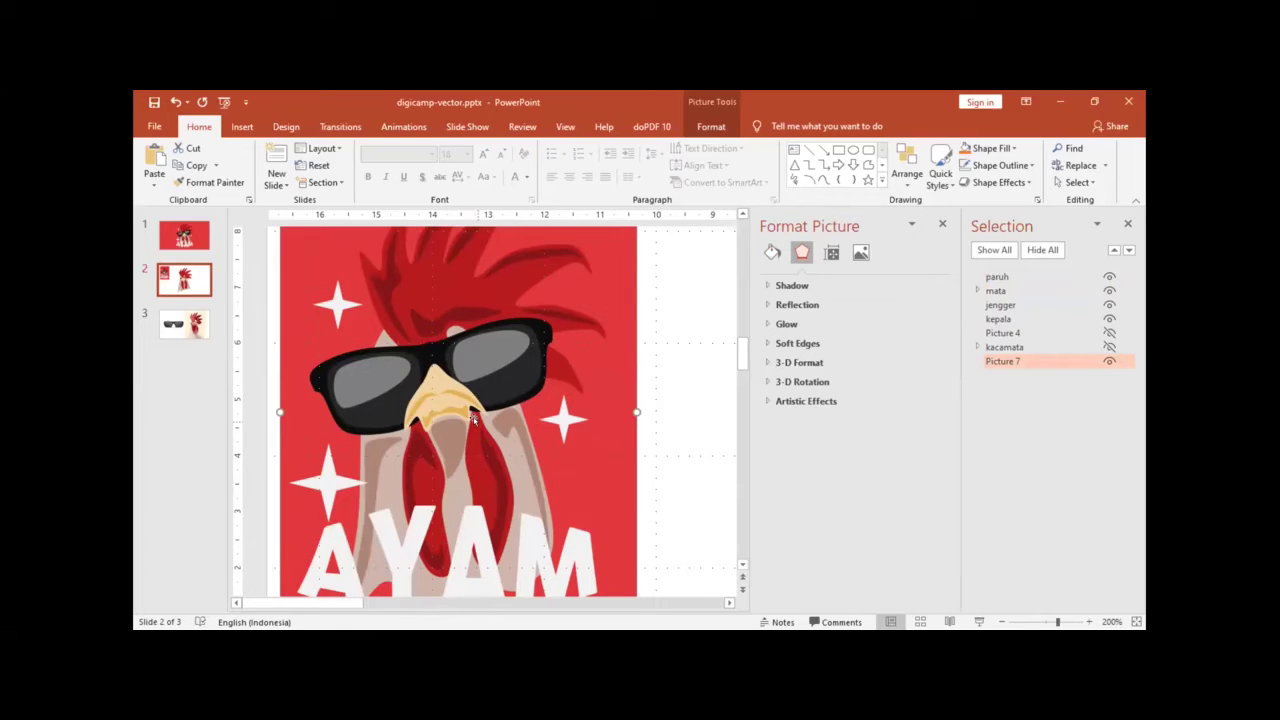
pyautogui.keyDown('ctrl'); pyautogui.scroll(-5, 474, 418); pyautogui.keyUp('ctrl')
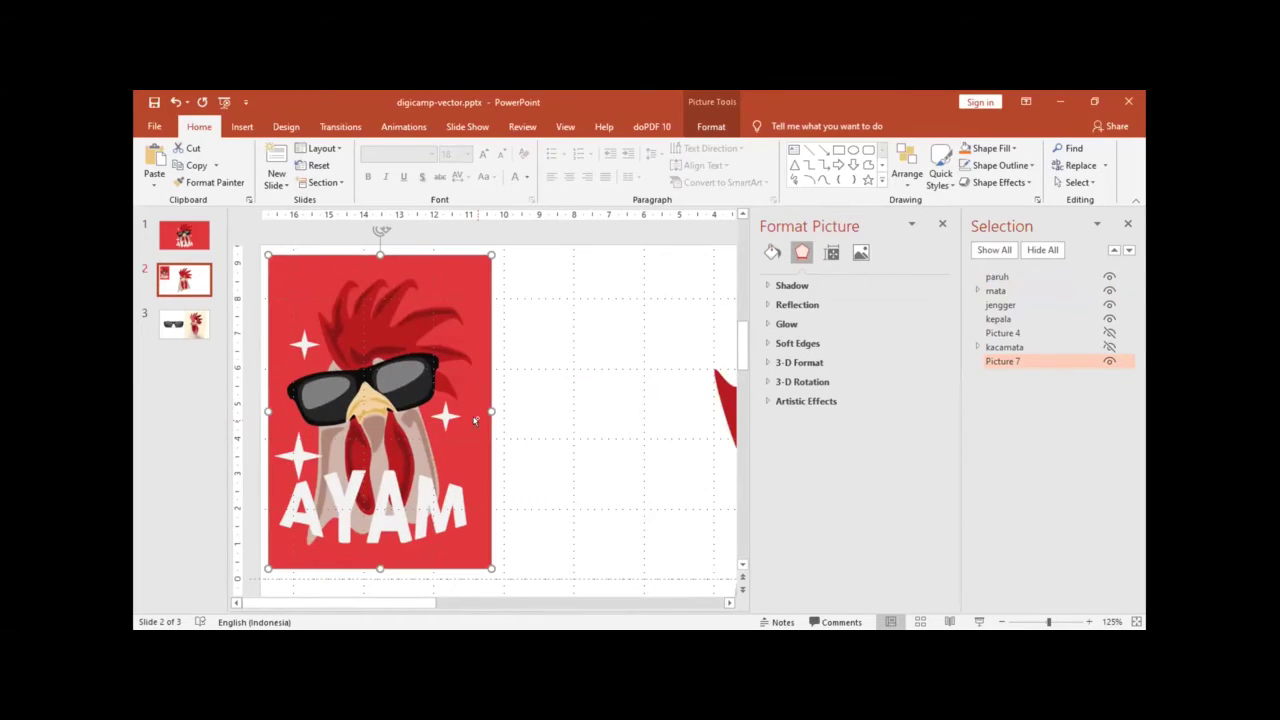
pyautogui.keyDown('ctrl'); pyautogui.scroll(-2, 474, 418); pyautogui.keyUp('ctrl')
pyautogui.keyDown('ctrl'); pyautogui.scroll(-1, 477, 420); pyautogui.keyUp('ctrl')
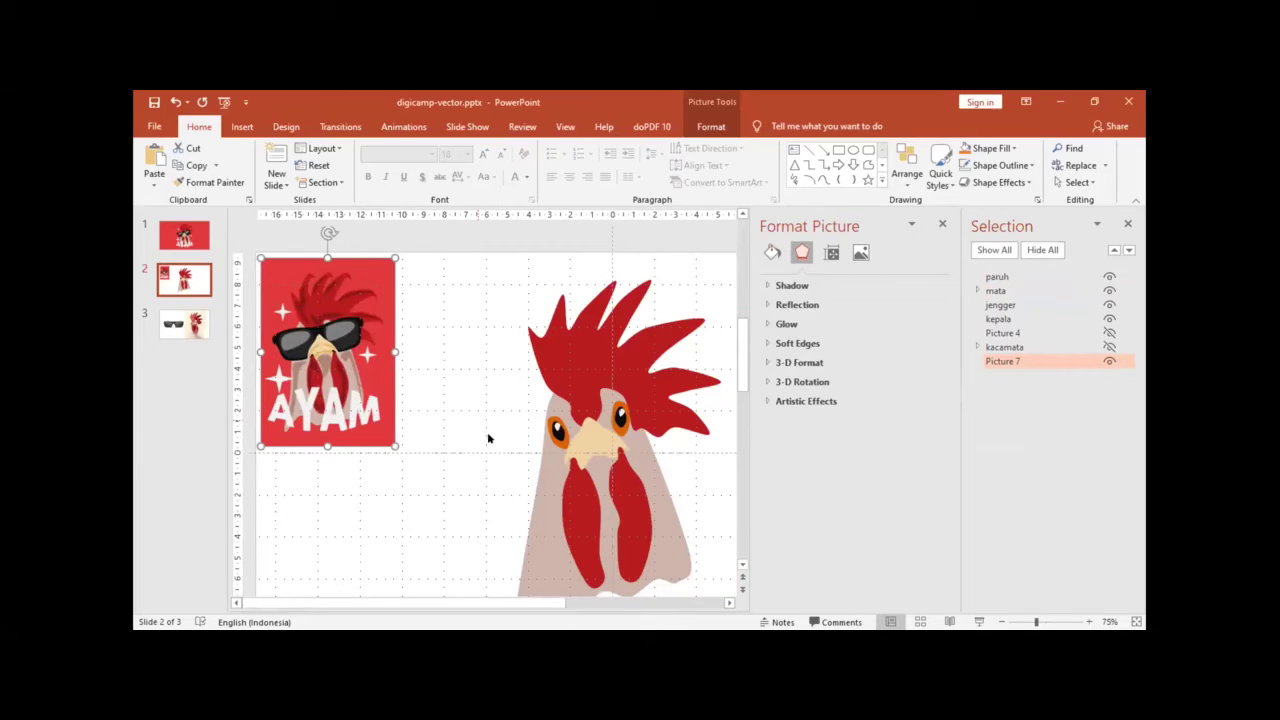
pyautogui.click(697, 477)
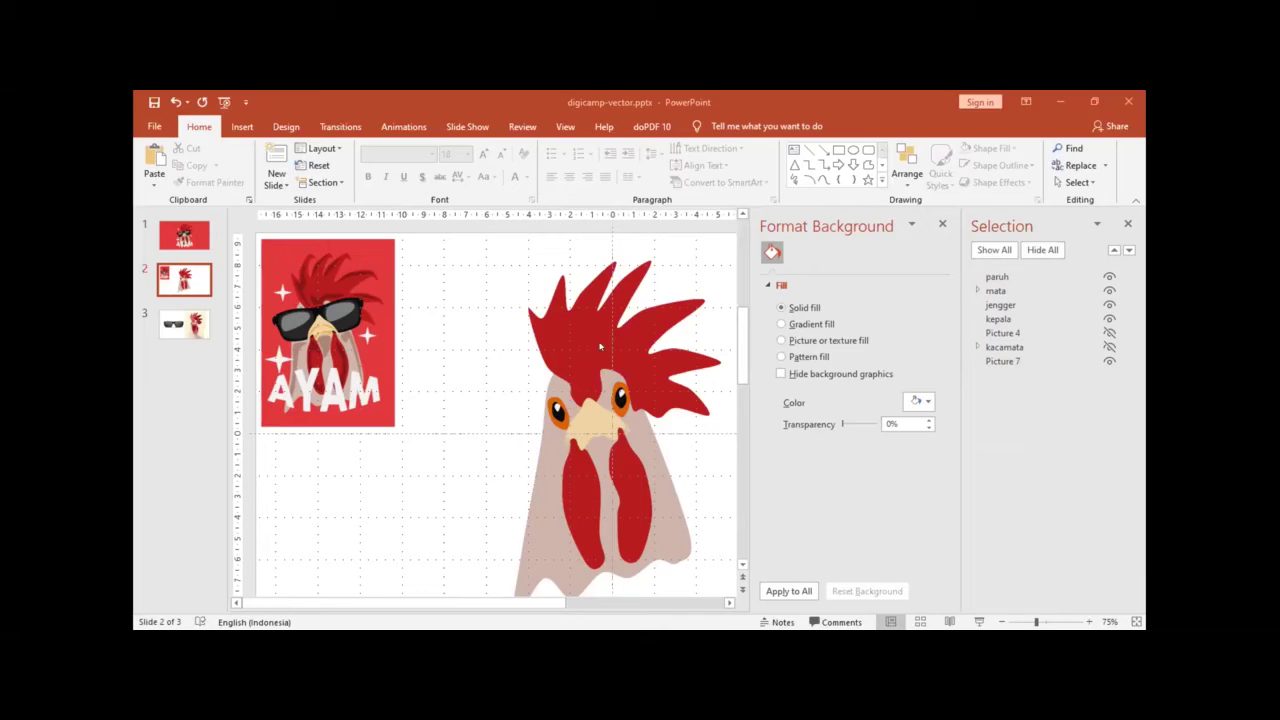
# Step: Scroll to slide 2 showing the Glasses group beside the rooster photo
pyautogui.keyDown('ctrl'); pyautogui.scroll(-3, 576, 358); pyautogui.keyUp('ctrl')
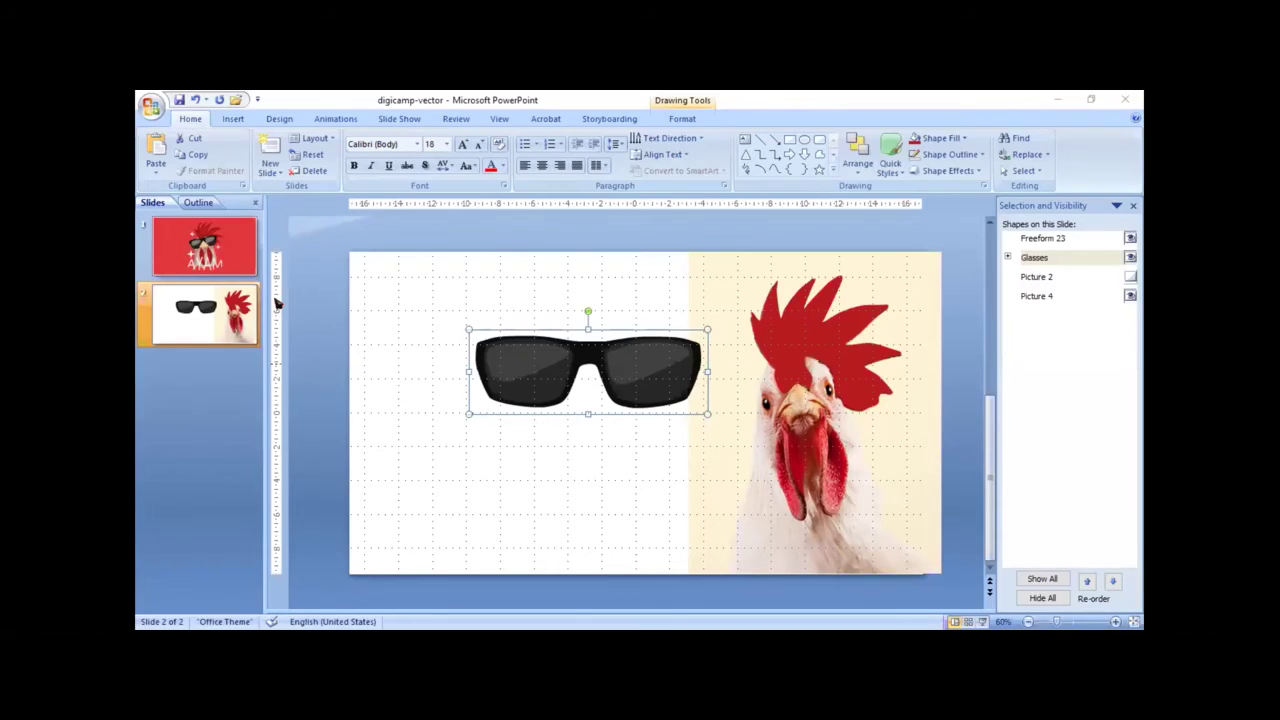
# Step: Zoom in on slide 2 and select the rooster photo
pyautogui.click(1116, 621)
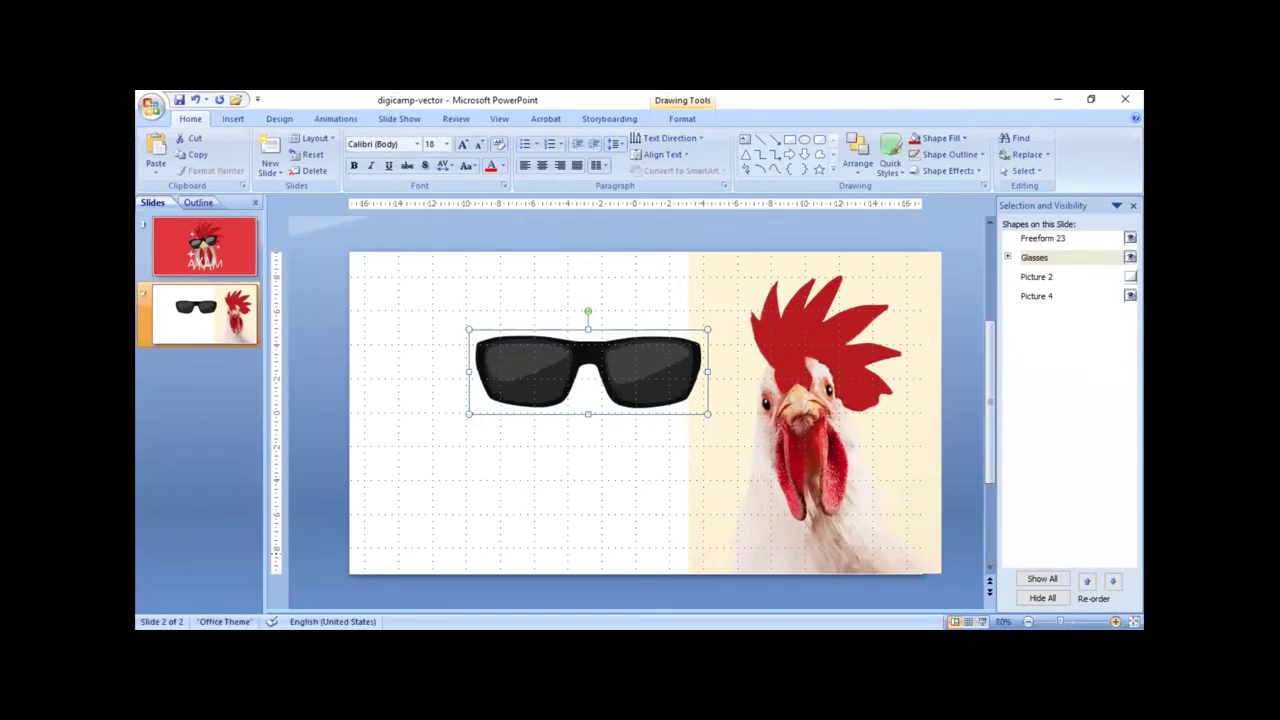
pyautogui.click(1116, 621)
pyautogui.click(1116, 621)
pyautogui.keyDown('ctrl'); pyautogui.scroll(1, 915, 580); pyautogui.keyUp('ctrl')
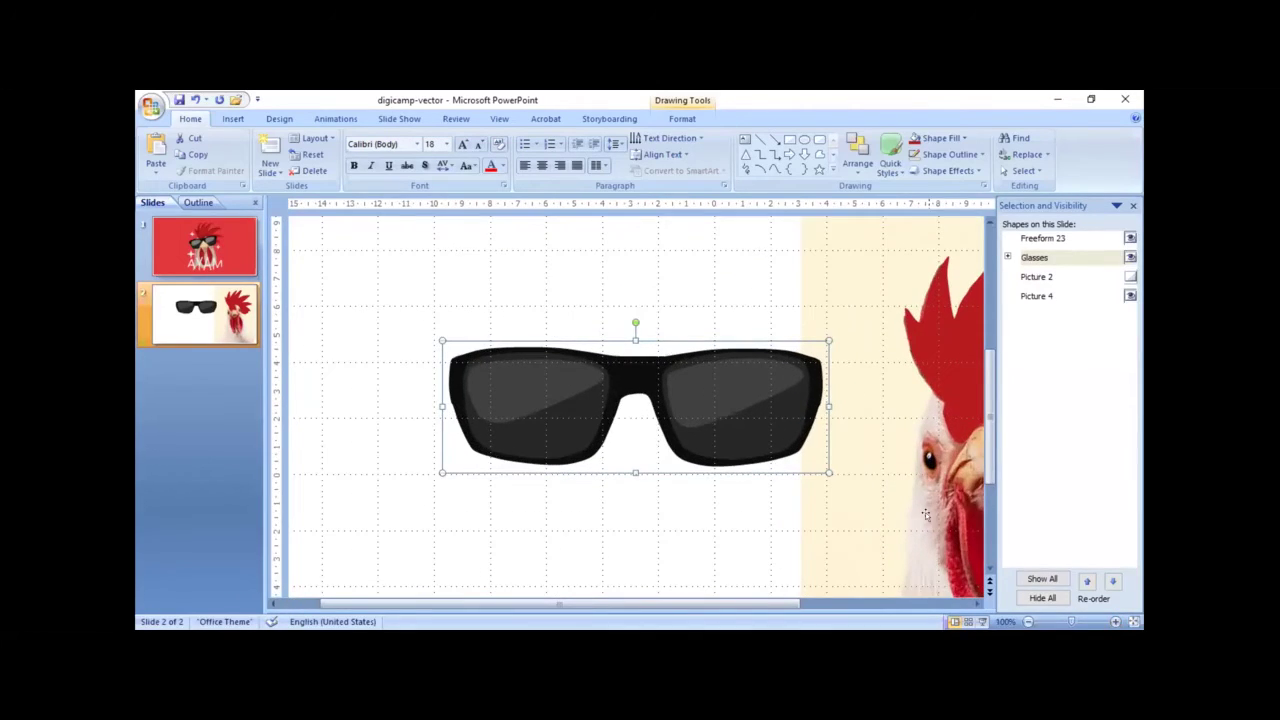
pyautogui.scroll(-3, 902, 574)
pyautogui.click(897, 603)
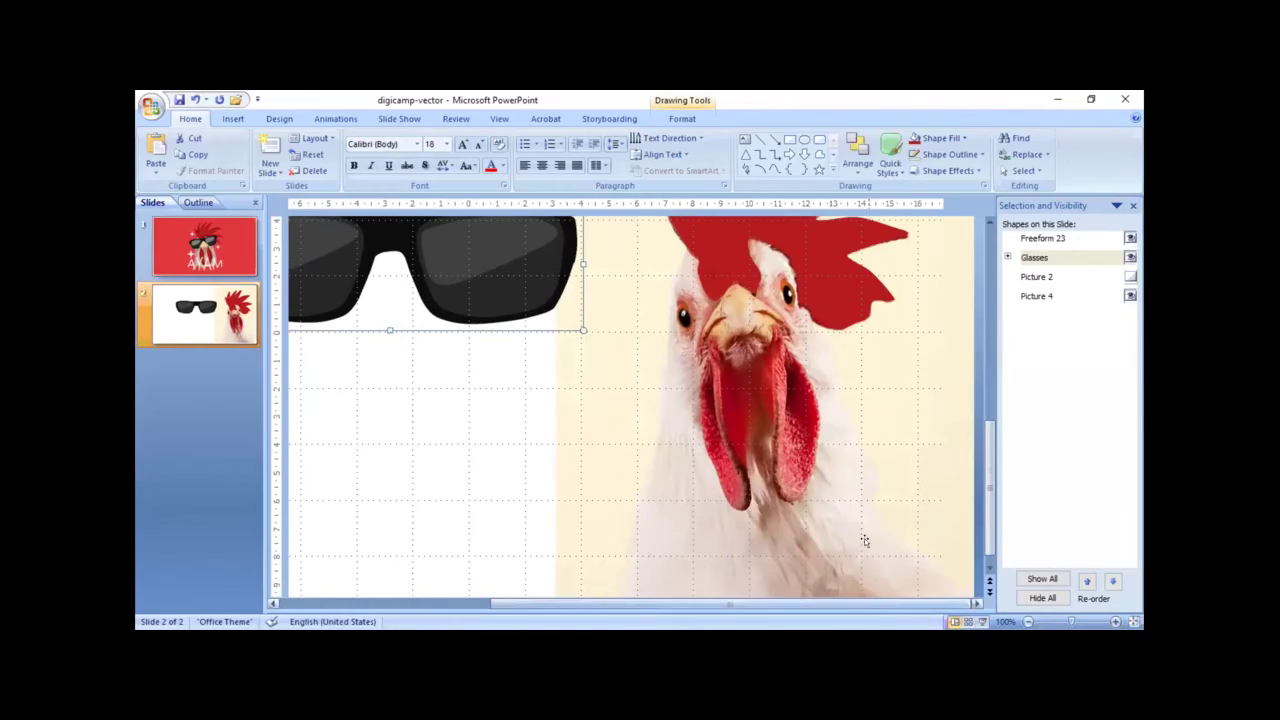
pyautogui.scroll(1, 863, 537)
pyautogui.click(899, 480)
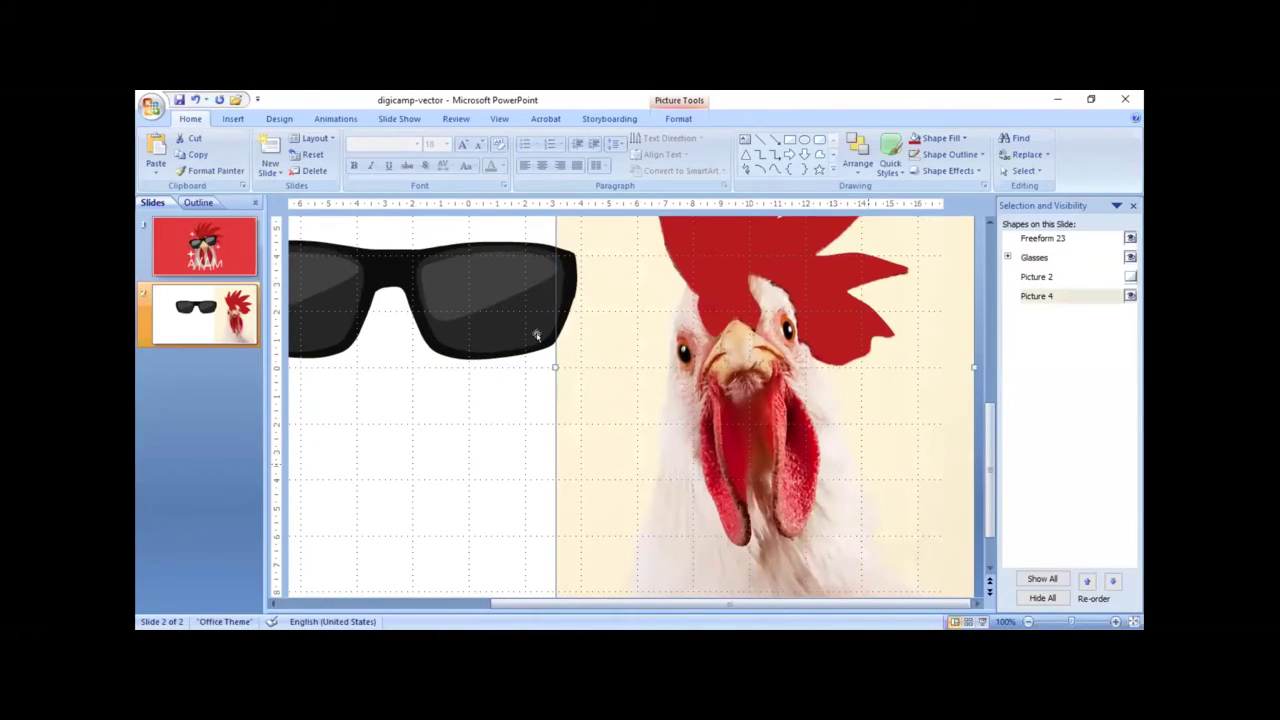
# Step: Trace the rooster's wattle as a freeform shape from Insert > Shapes
pyautogui.click(233, 119)
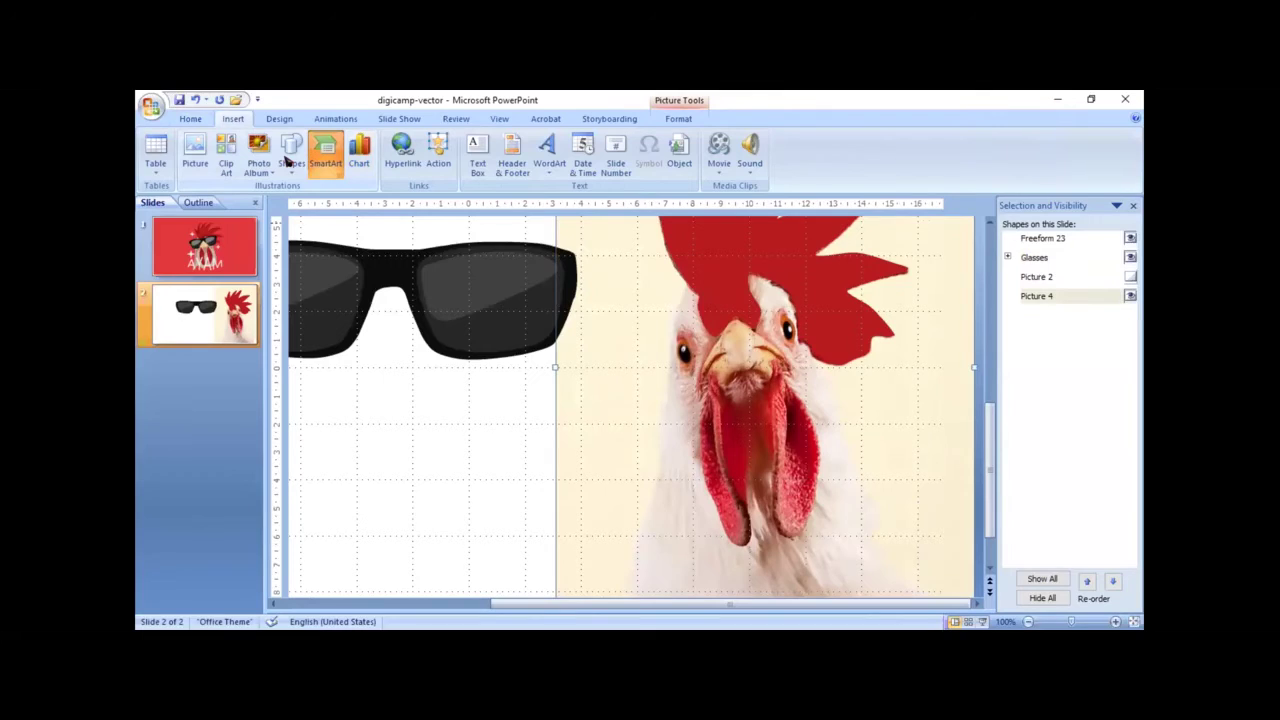
pyautogui.click(323, 155)
pyautogui.click(884, 228)
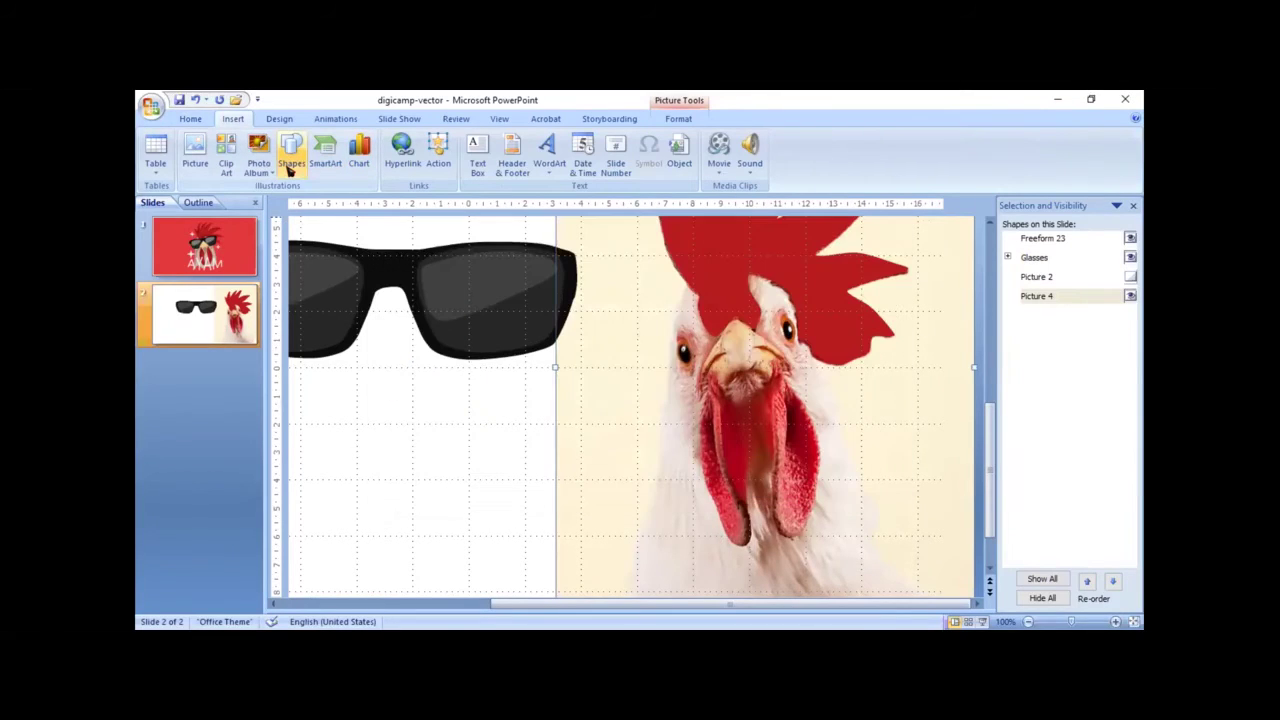
pyautogui.click(291, 158)
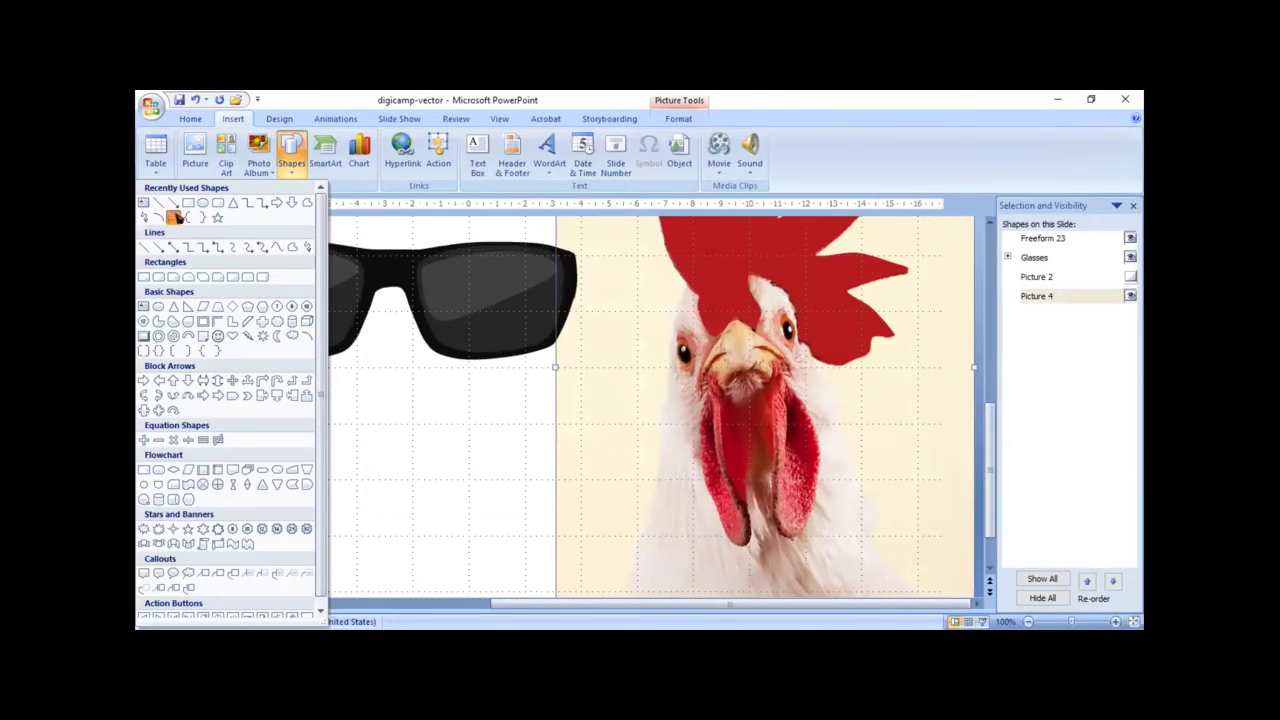
pyautogui.click(176, 217)
pyautogui.moveTo(708, 376)
pyautogui.mouseDown()
pyautogui.moveTo(690, 441)
pyautogui.moveTo(716, 530)
pyautogui.moveTo(744, 522)
pyautogui.moveTo(751, 535)
pyautogui.moveTo(754, 449)
pyautogui.mouseUp()
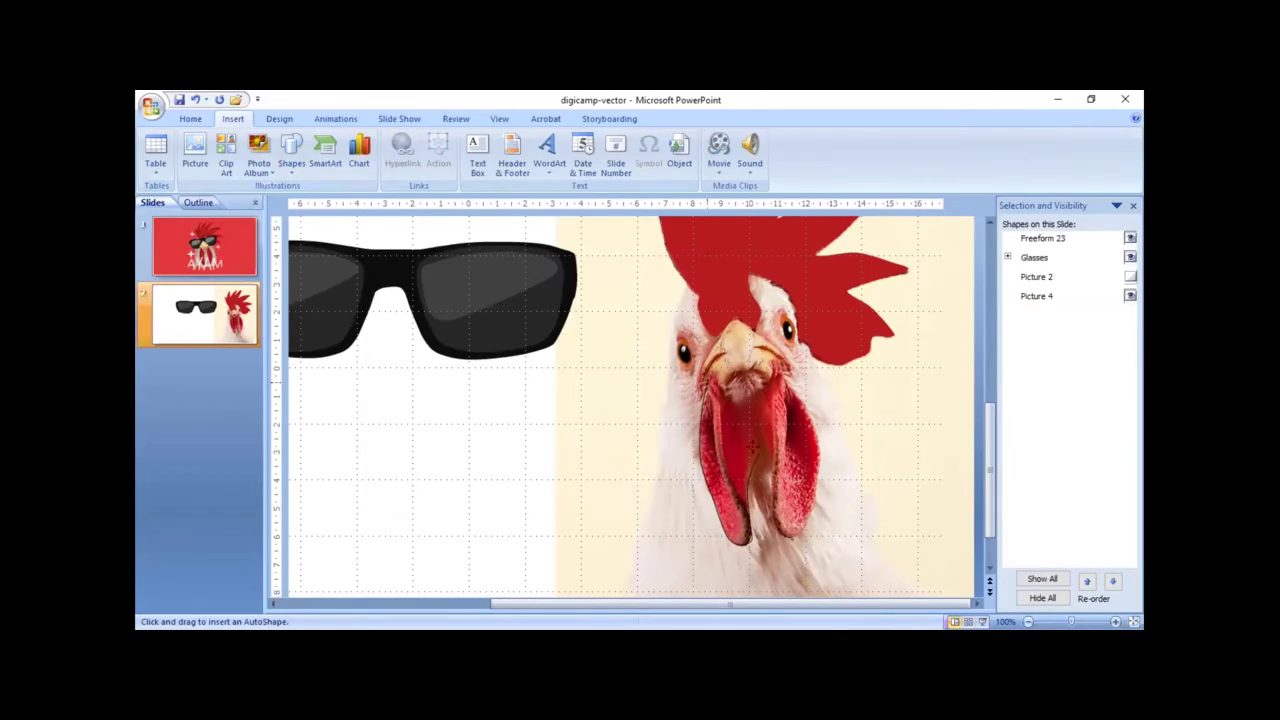
pyautogui.moveTo(760, 433)
pyautogui.mouseDown()
pyautogui.moveTo(767, 492)
pyautogui.moveTo(785, 530)
pyautogui.moveTo(802, 524)
pyautogui.moveTo(813, 412)
pyautogui.moveTo(762, 362)
pyautogui.moveTo(740, 386)
pyautogui.mouseUp()
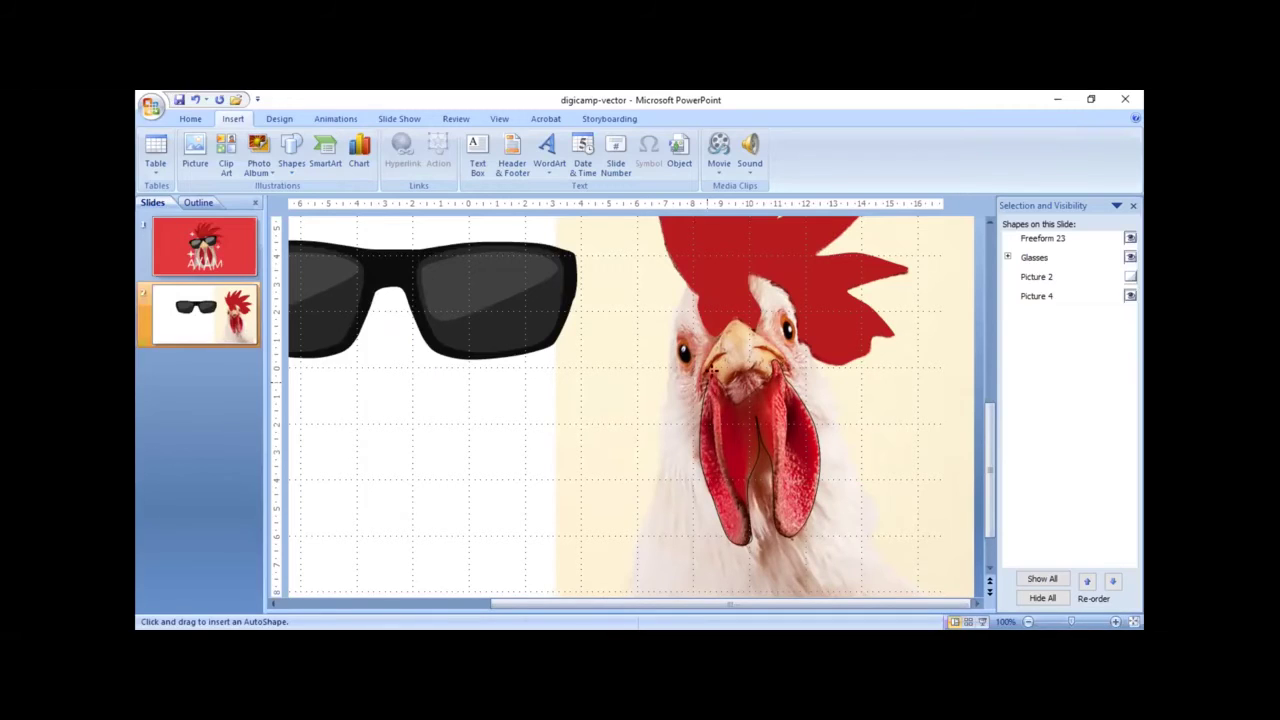
pyautogui.moveTo(712, 374); pyautogui.dragTo(701, 368)
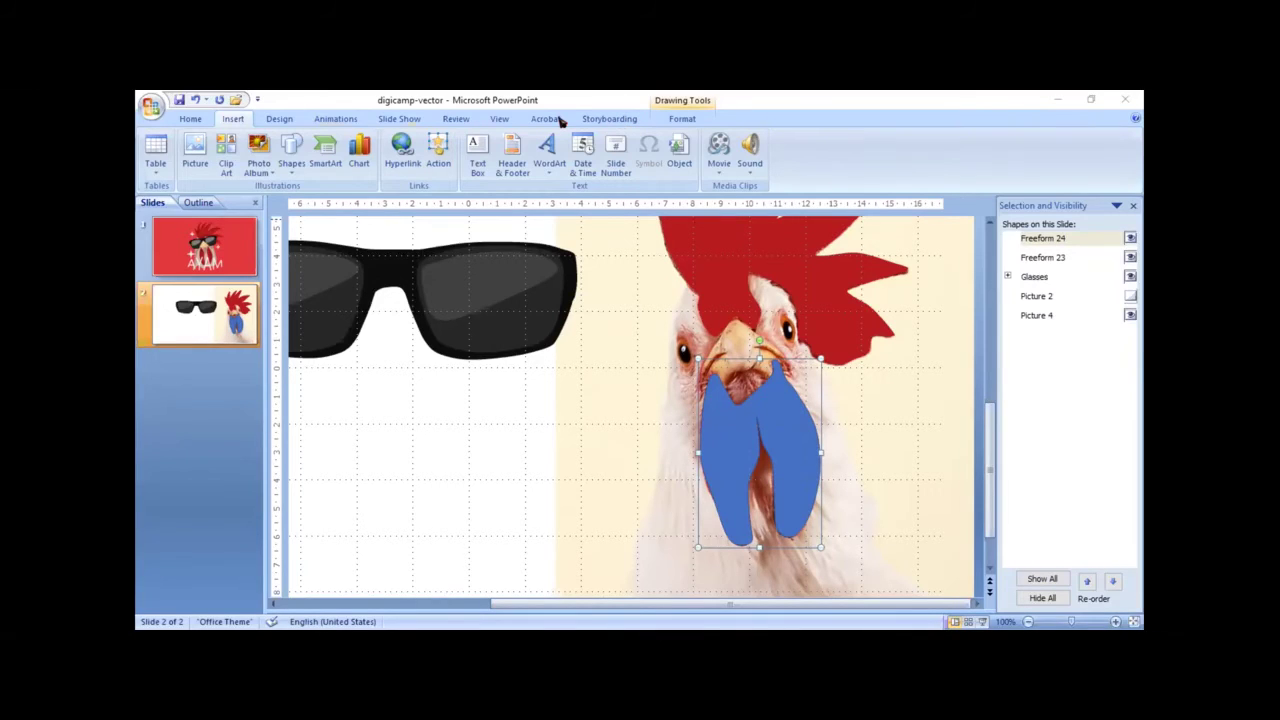
# Step: Recolour the traced wattle freeform from blue to red with no outline
pyautogui.click(684, 119)
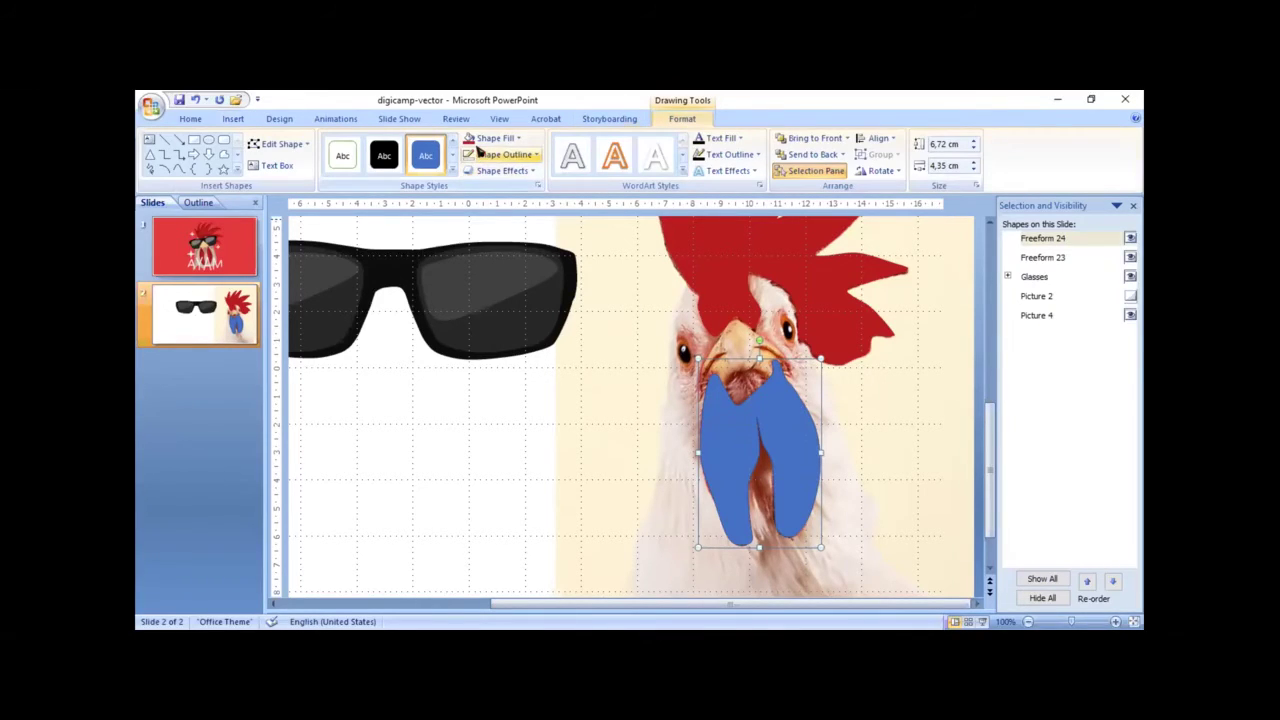
pyautogui.click(480, 150)
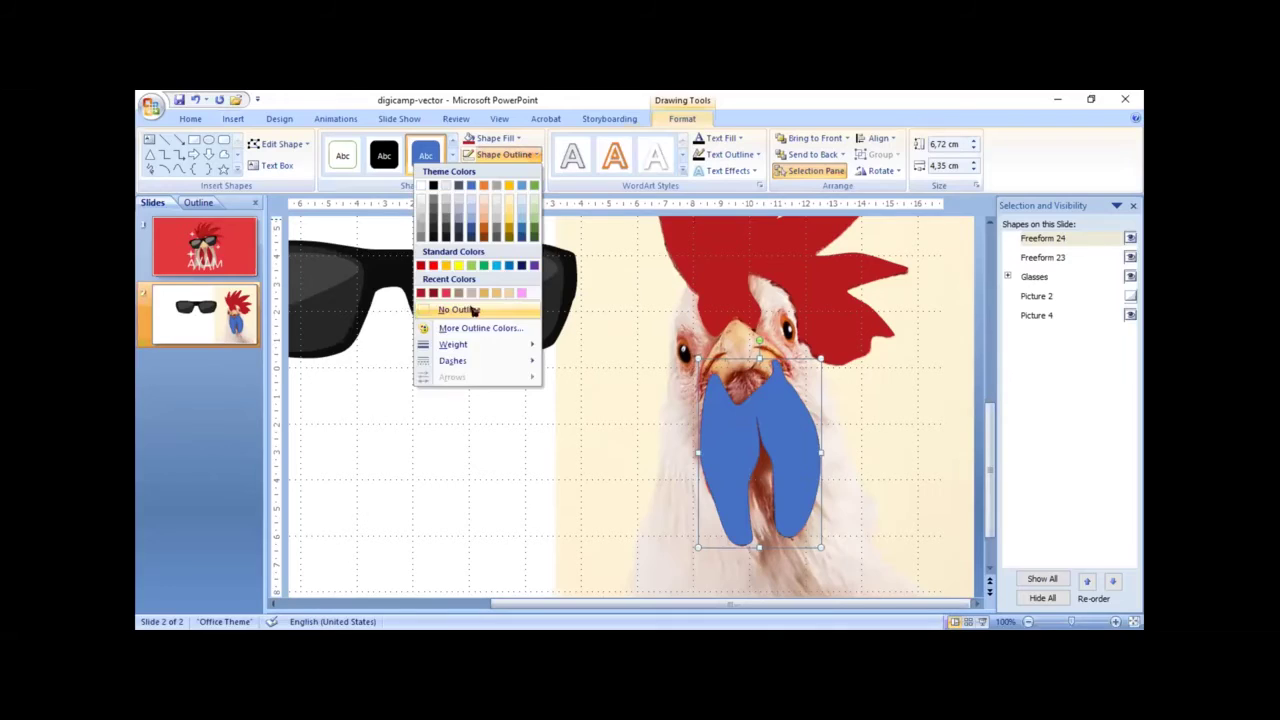
pyautogui.click(496, 138)
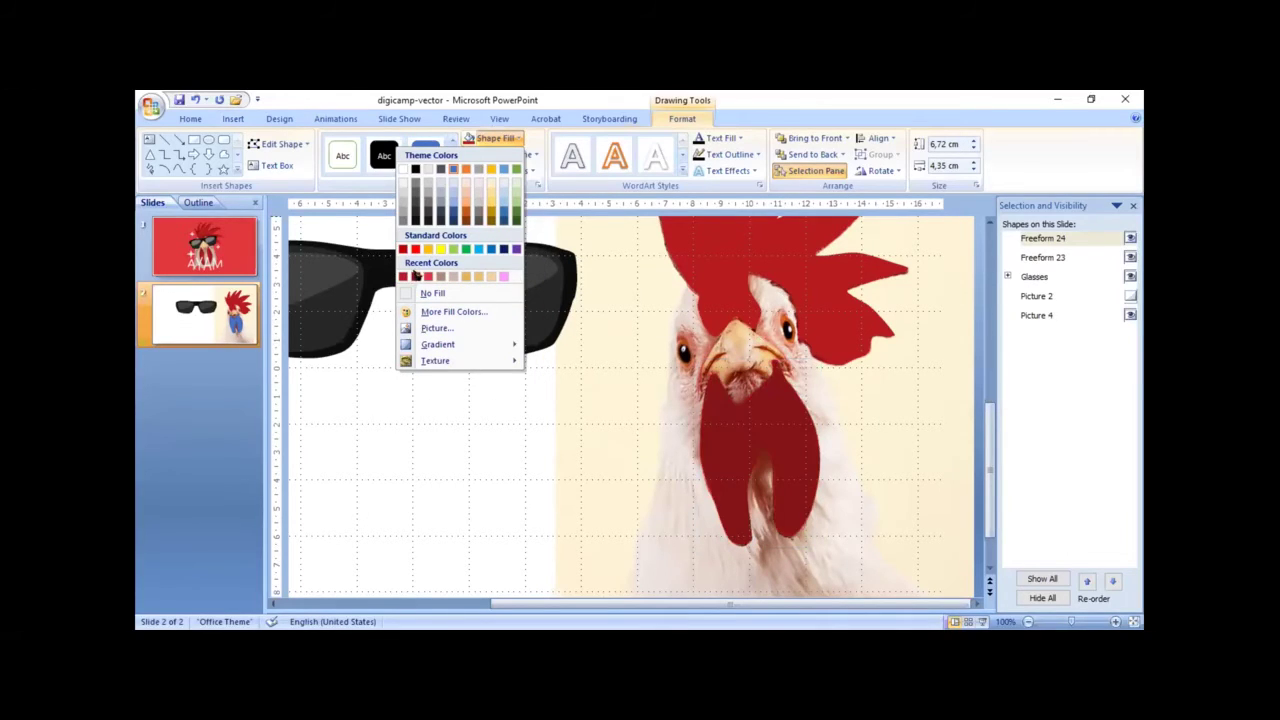
pyautogui.click(425, 276)
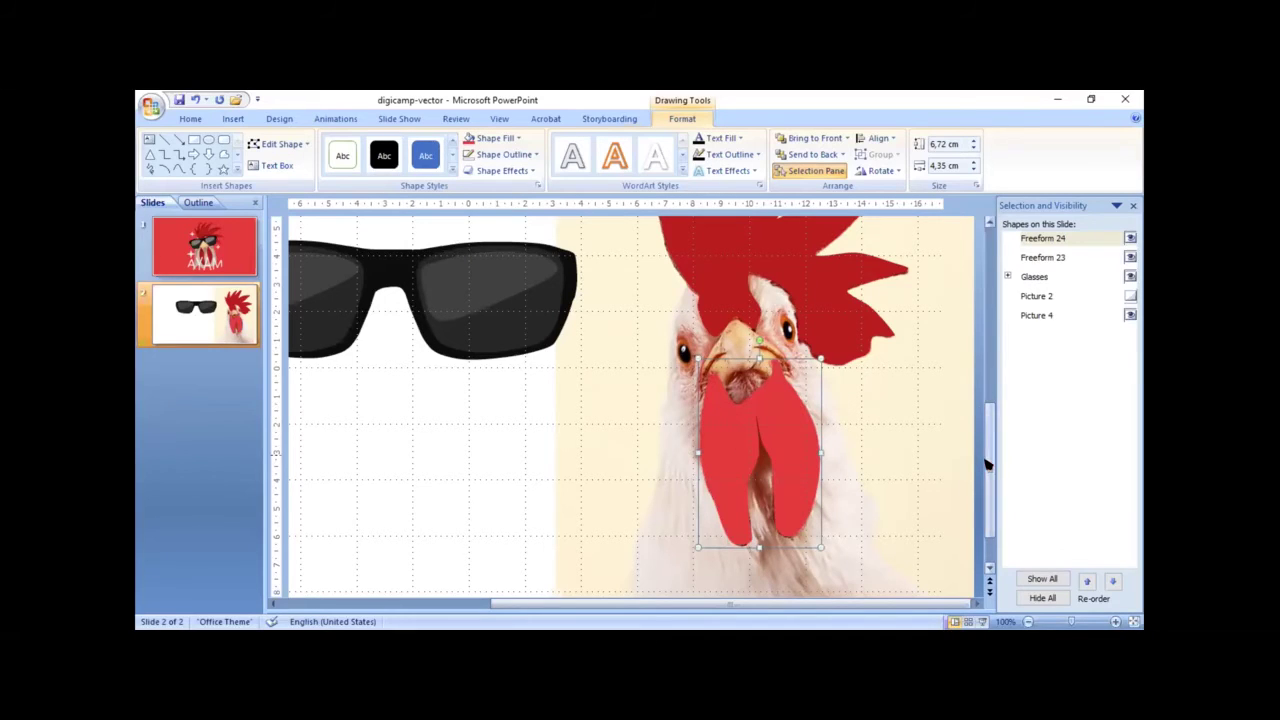
pyautogui.moveTo(988, 430); pyautogui.dragTo(988, 452)
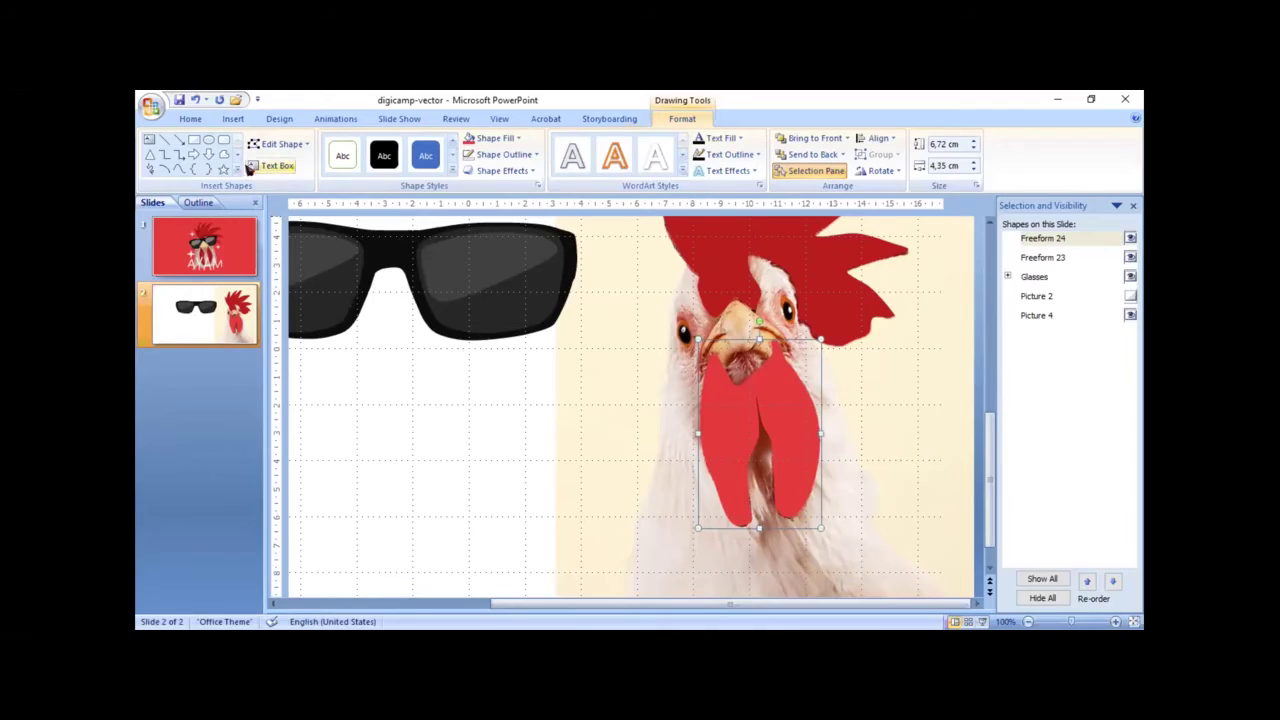
pyautogui.click(178, 169)
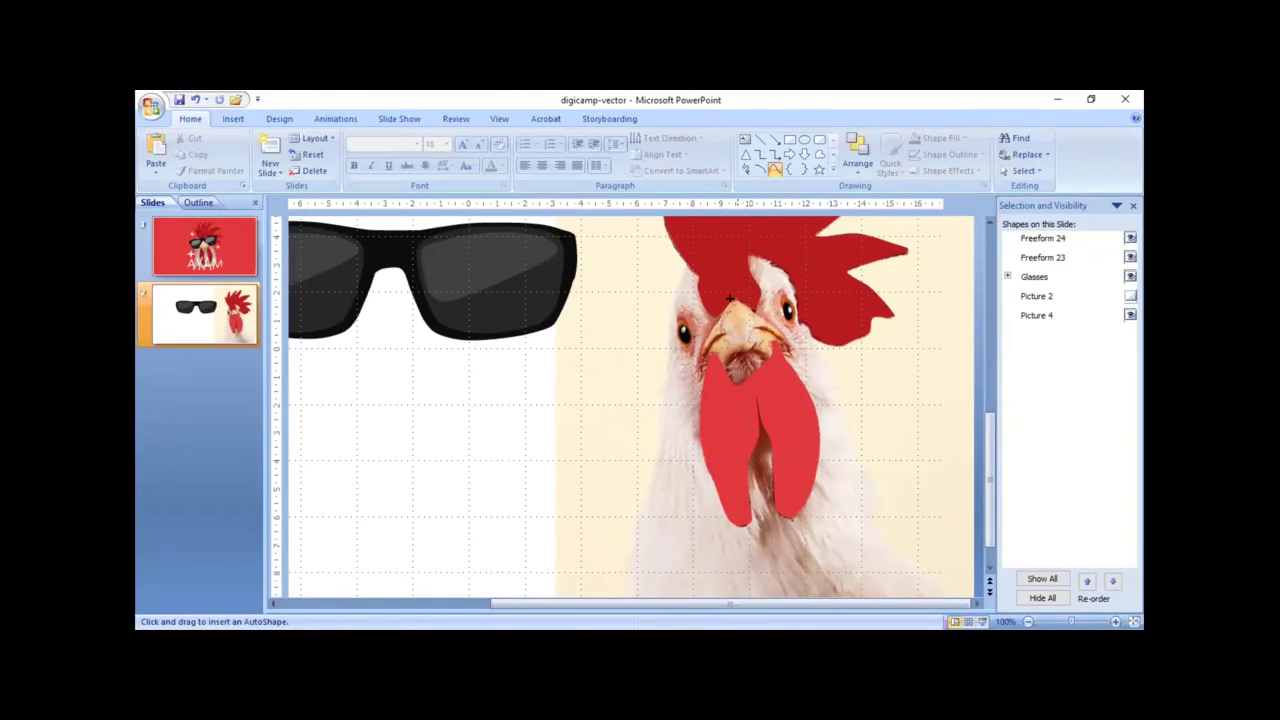
# Step: Draw a thin freeform line across the red comb shape
pyautogui.click(236, 119)
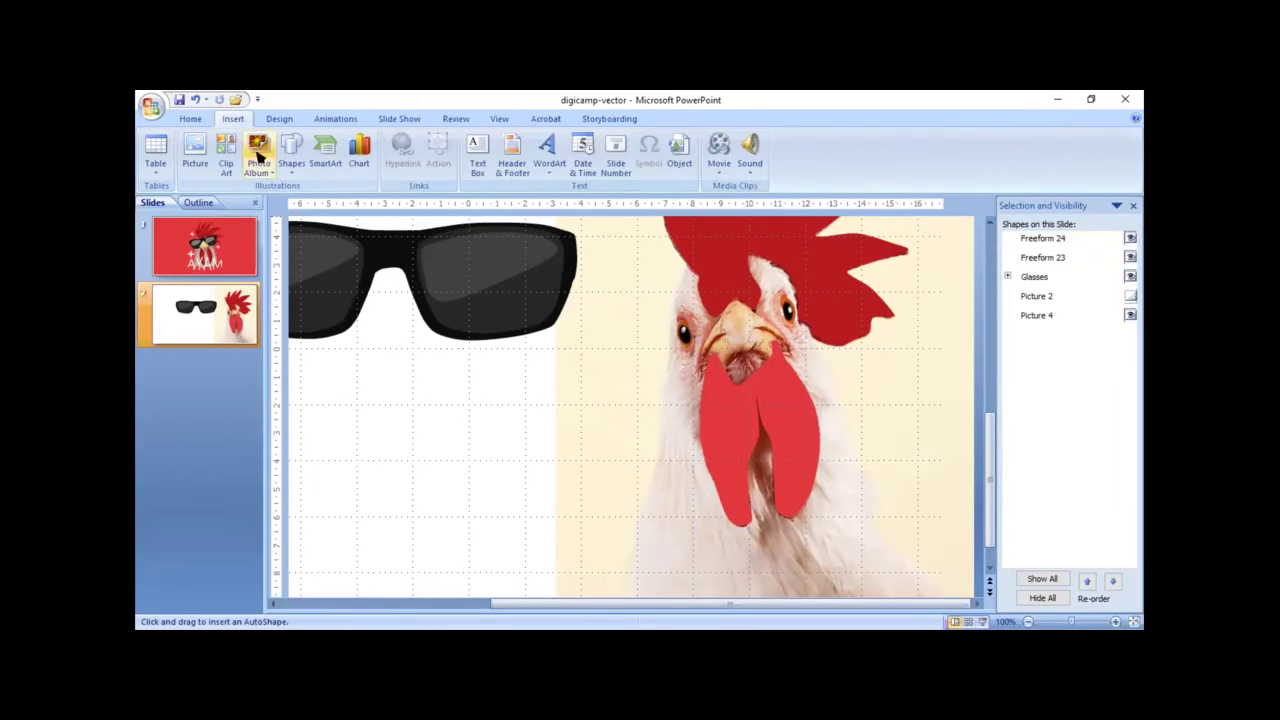
pyautogui.click(291, 160)
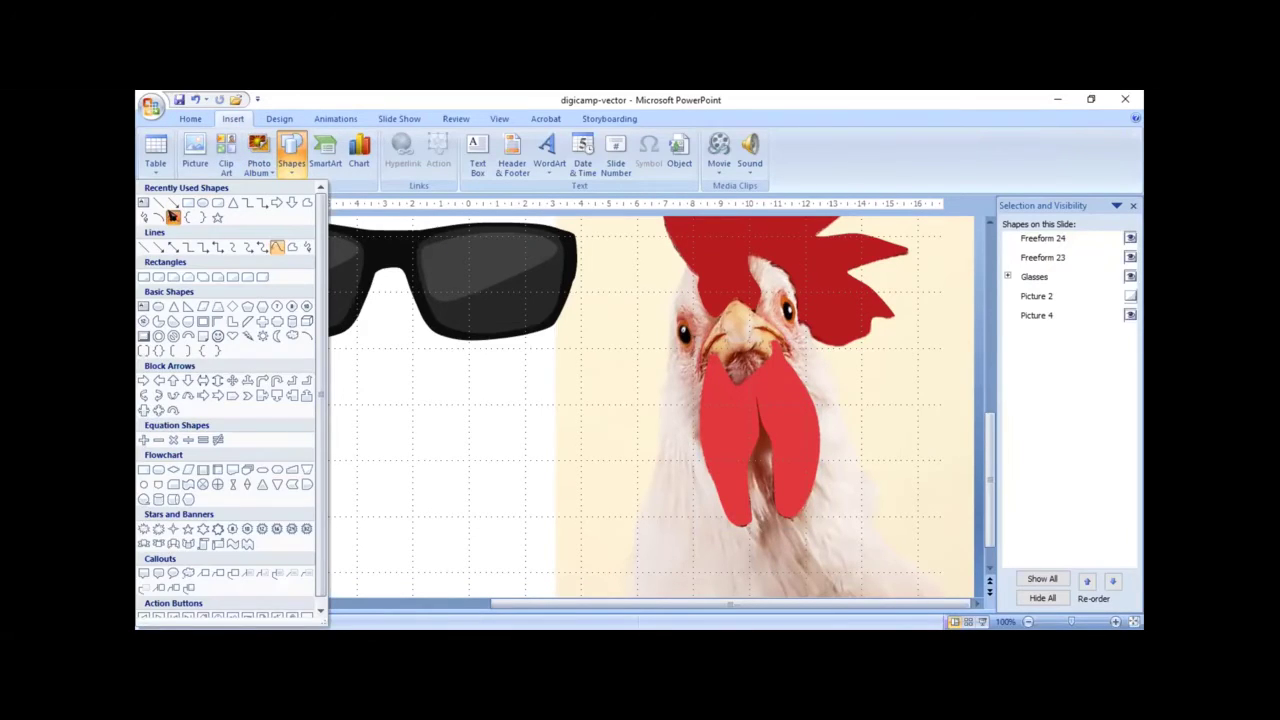
pyautogui.click(172, 216)
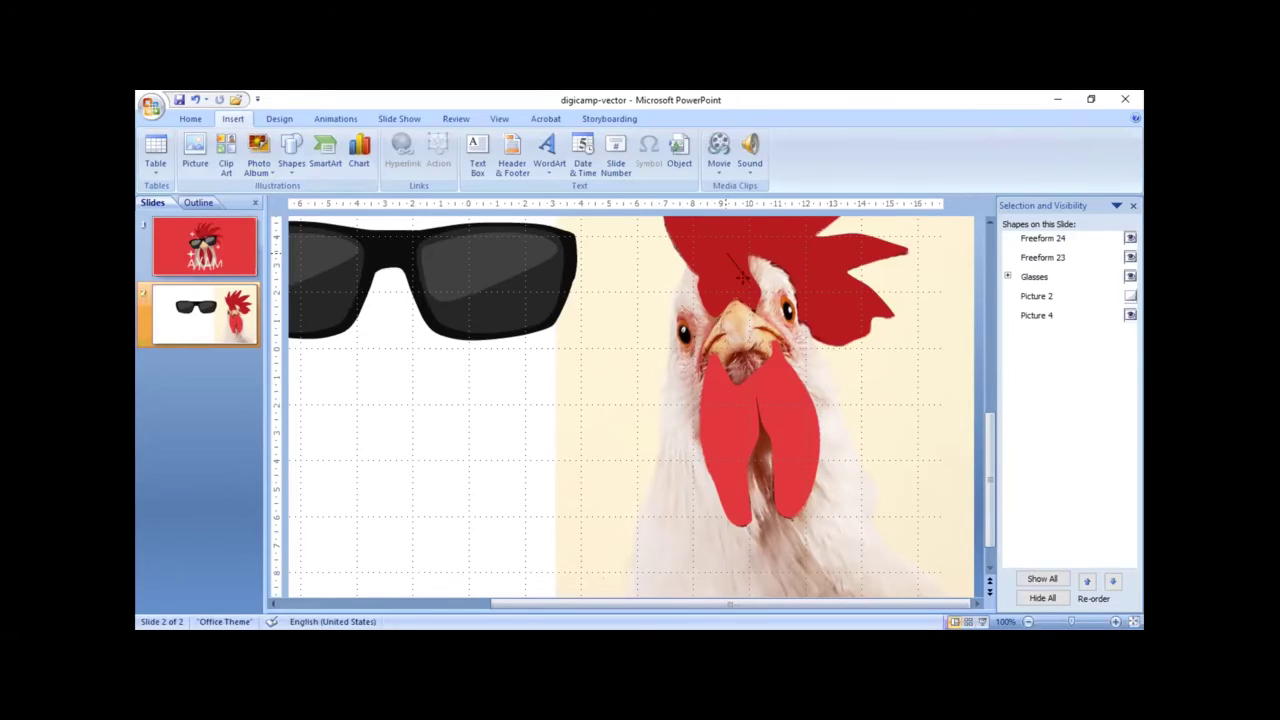
pyautogui.moveTo(608, 336); pyautogui.dragTo(726, 300)
pyautogui.doubleClick(726, 300)
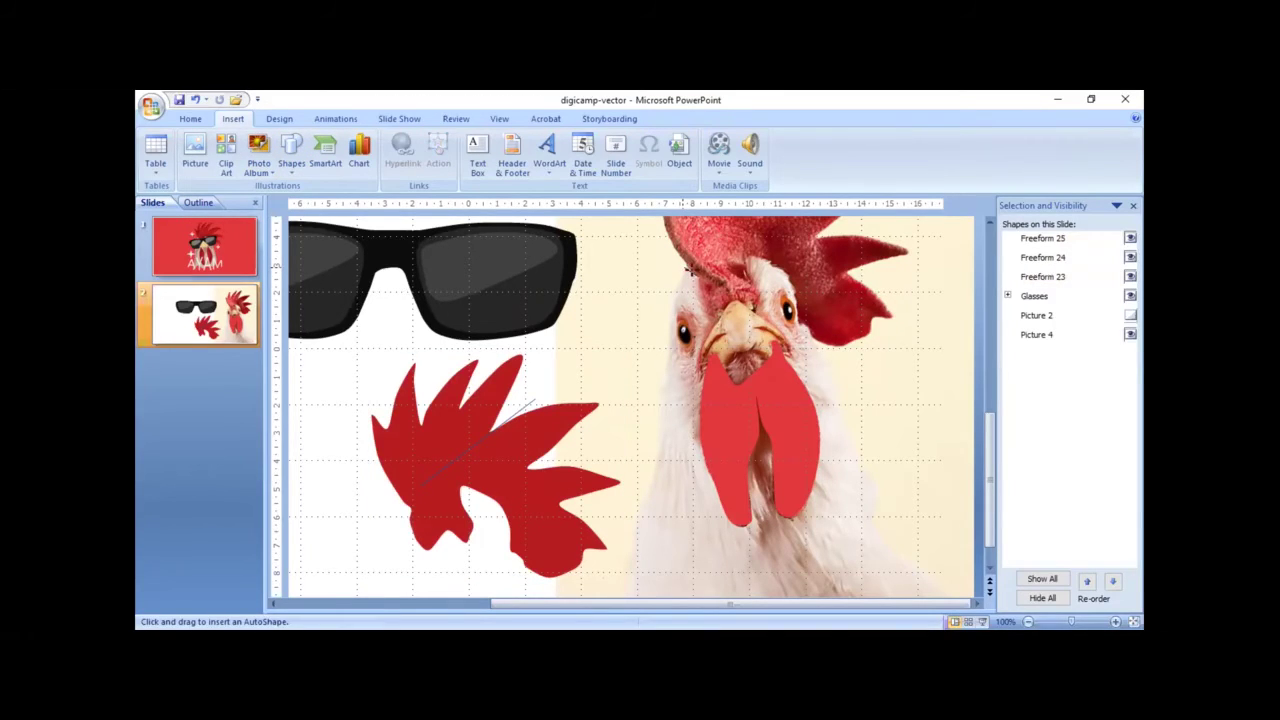
# Step: Trace a freeform outline down the rooster's head edge to the neck bottom
pyautogui.moveTo(688, 268); pyautogui.dragTo(646, 480)
pyautogui.moveTo(647, 479); pyautogui.dragTo(630, 530)
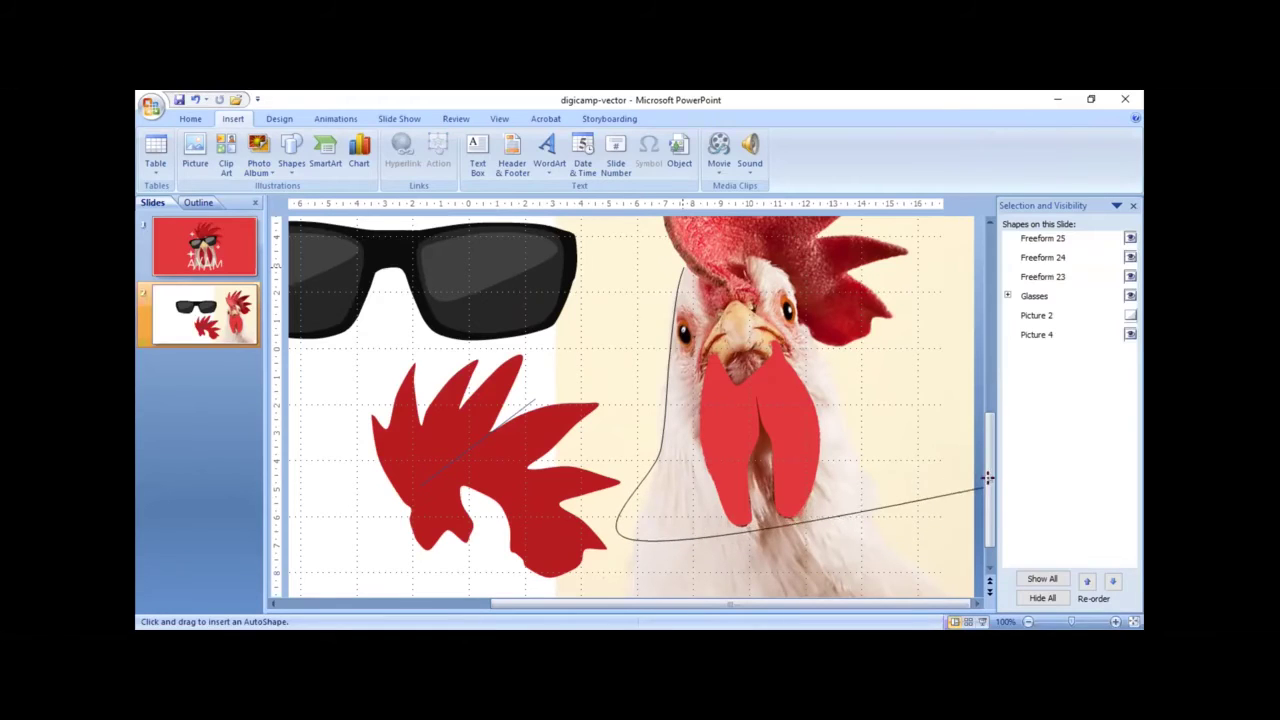
pyautogui.click(617, 538)
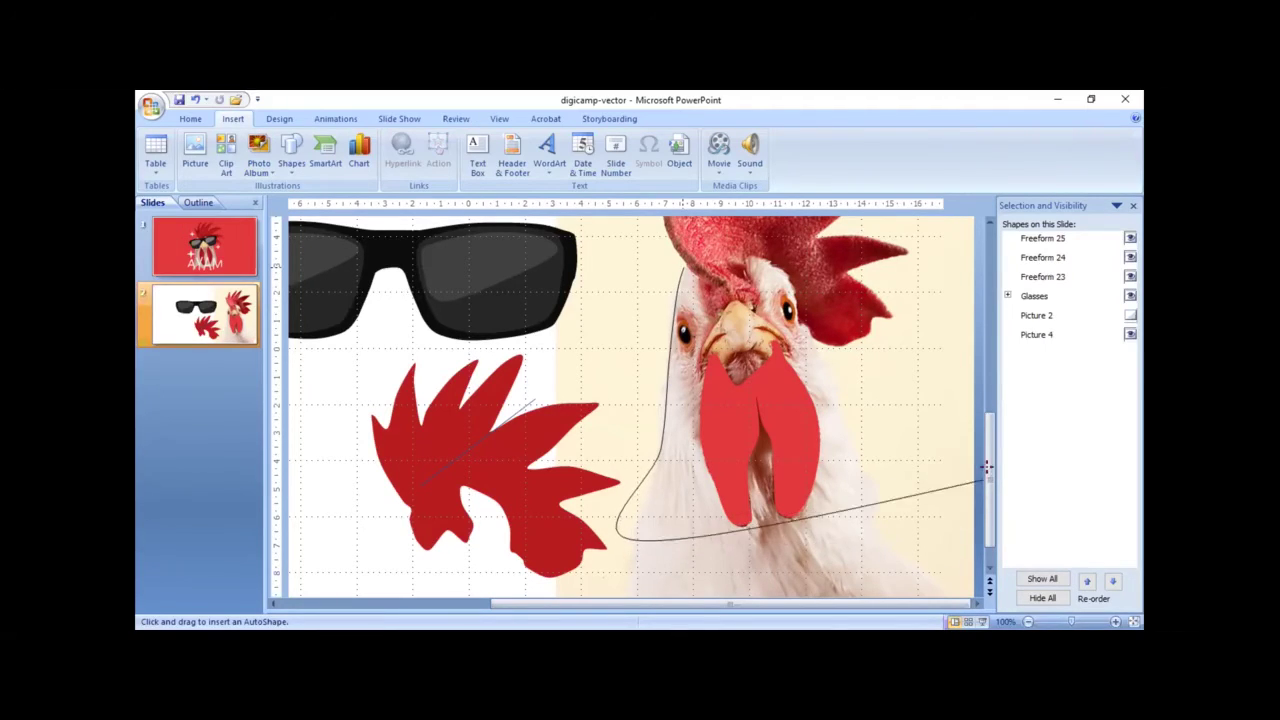
pyautogui.click(626, 586)
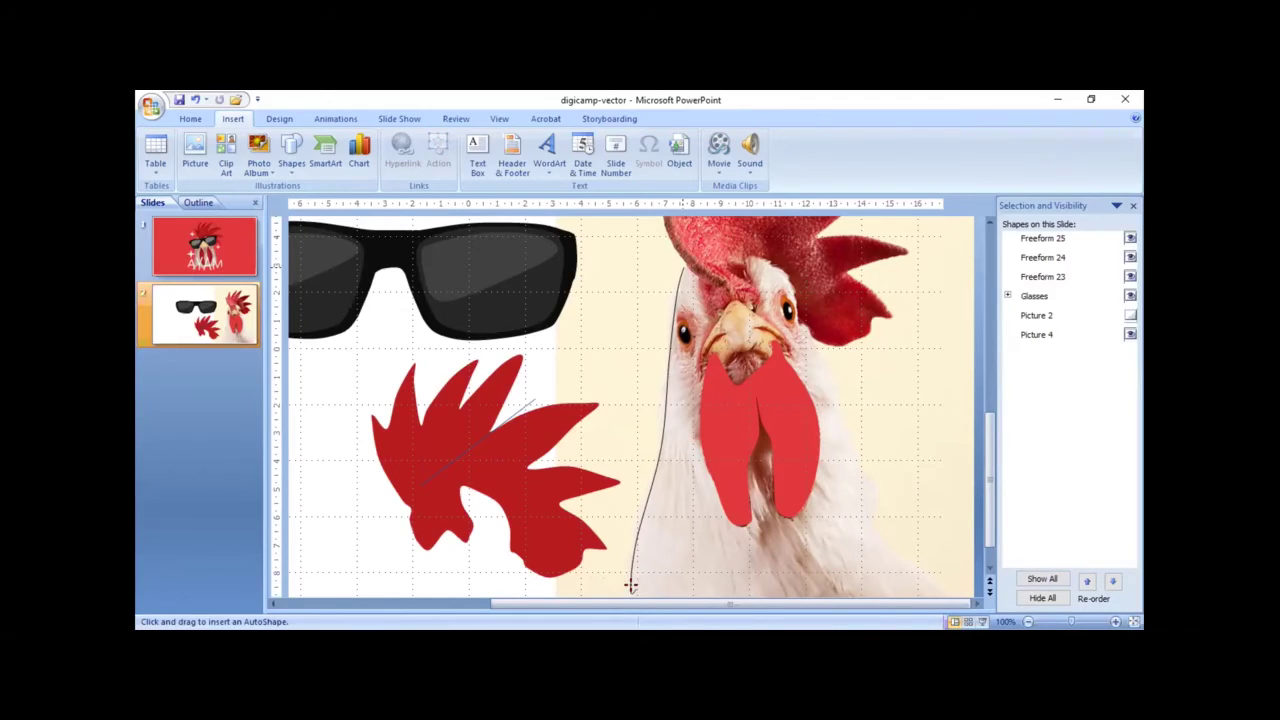
pyautogui.doubleClick(632, 589)
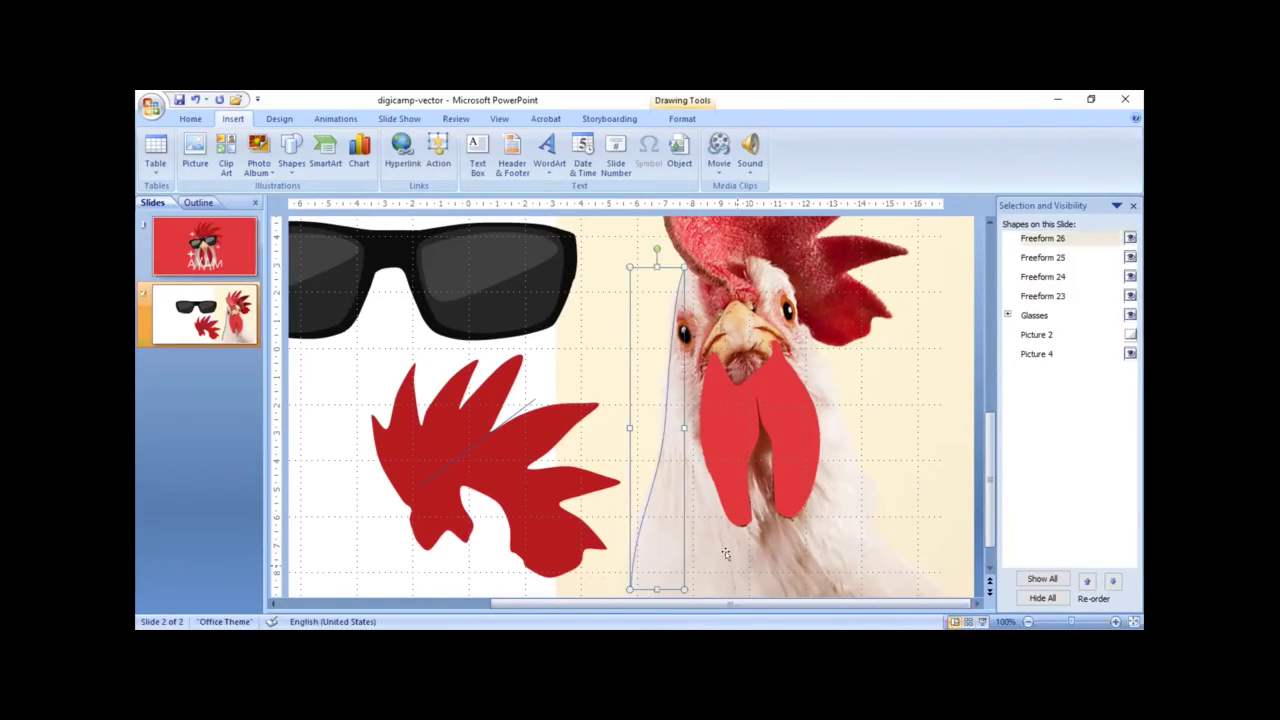
# Step: Delete and restore the rooster photo, then delete the neck outline freeform
pyautogui.moveTo(990, 505); pyautogui.dragTo(990, 522)
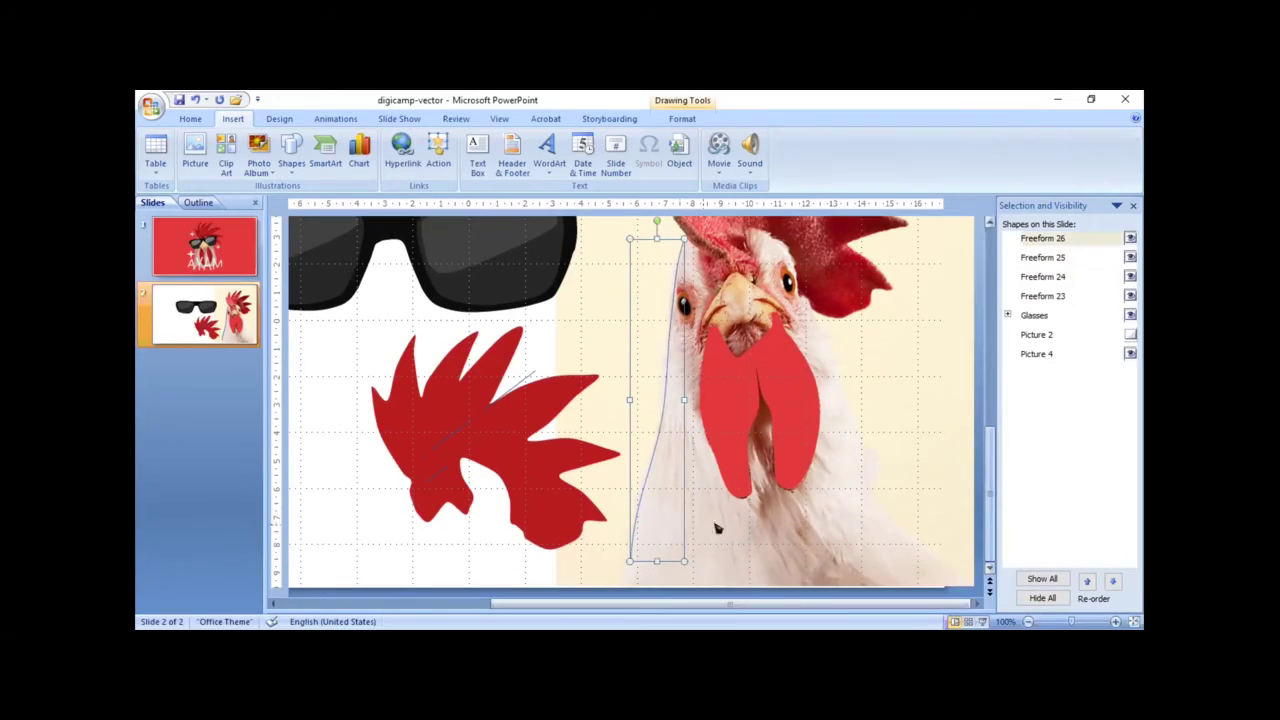
pyautogui.click(662, 488)
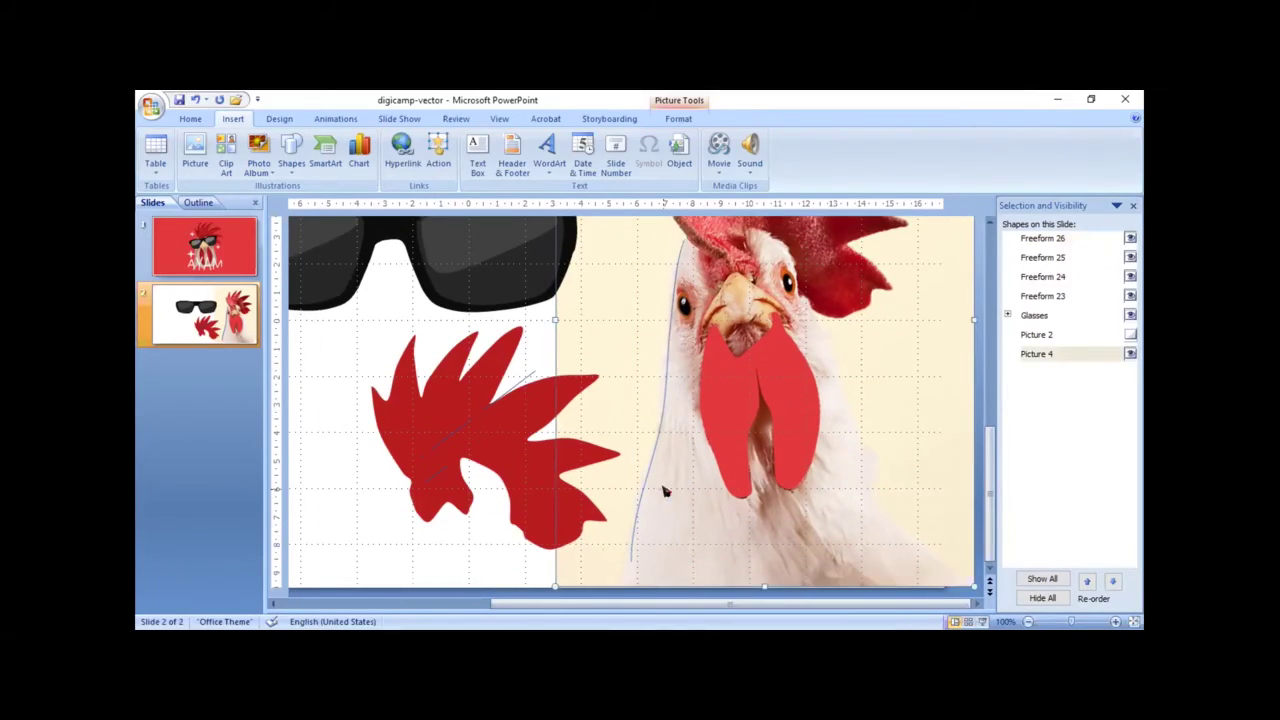
pyautogui.press('Delete')
pyautogui.hotkey('ctrl', 'z')
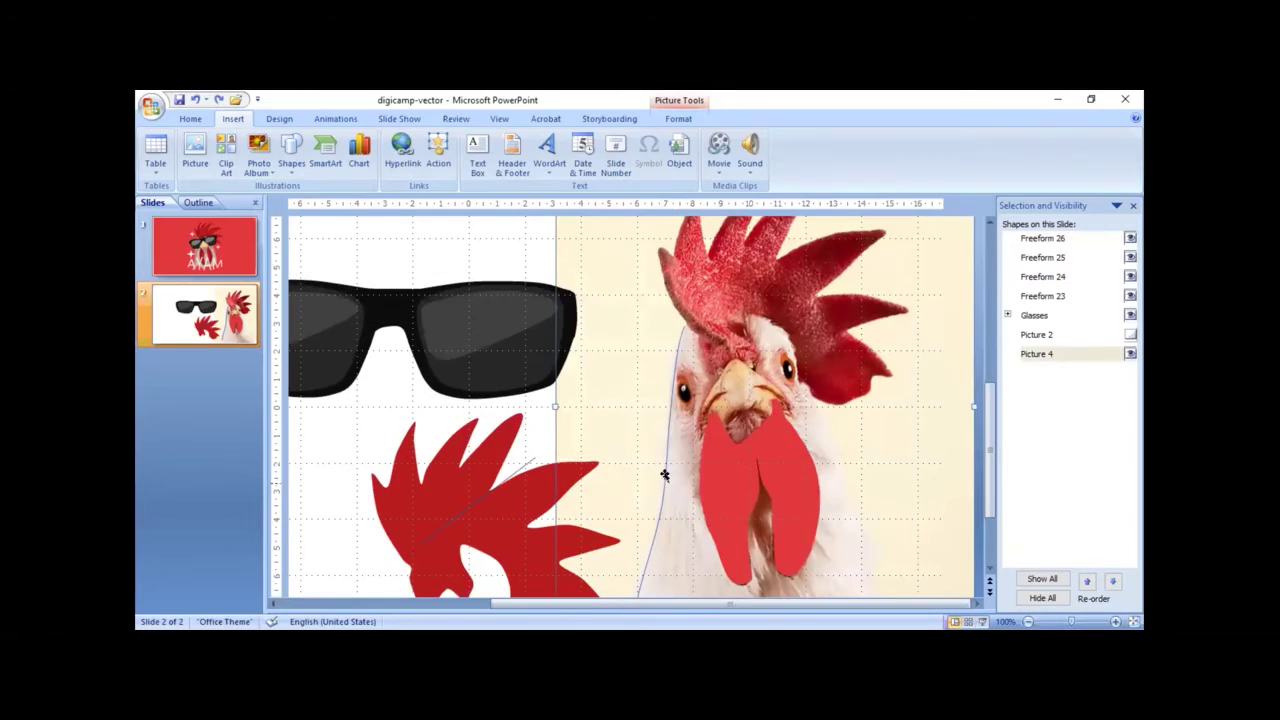
pyautogui.click(662, 476)
pyautogui.scroll(-3, 960, 470)
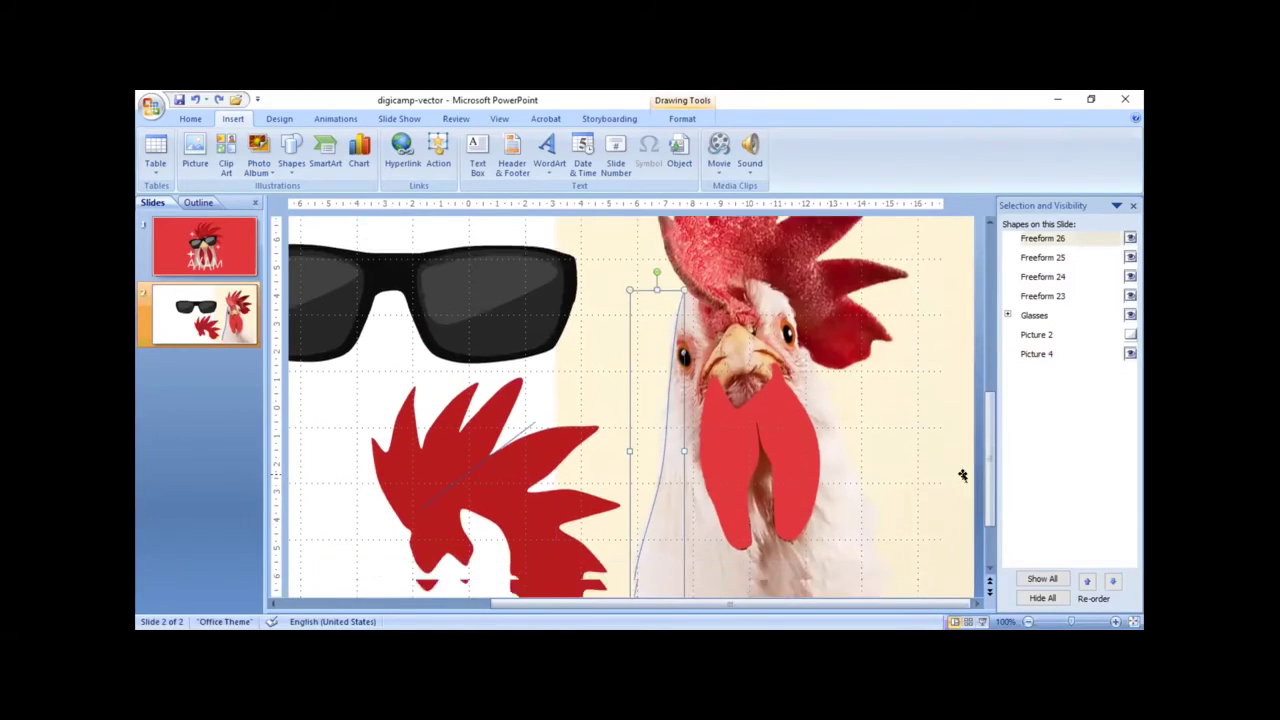
pyautogui.press('Delete')
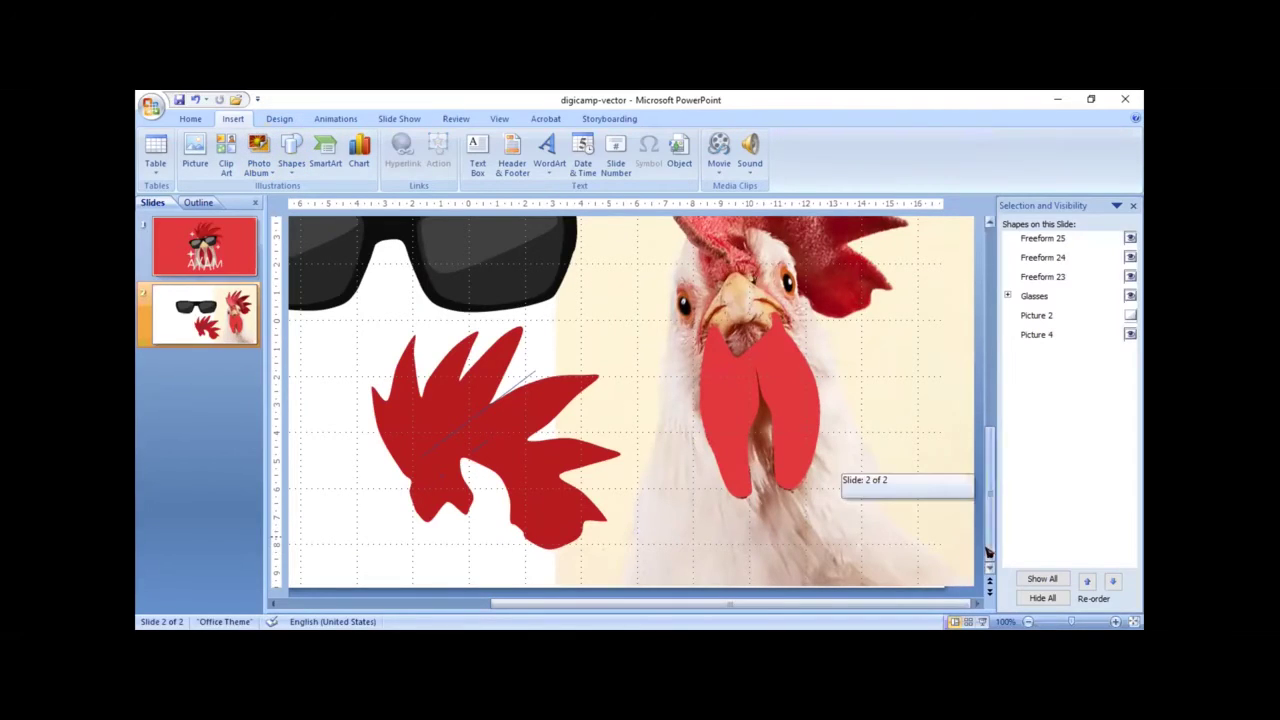
# Step: Move the rooster photo up and shift the wattle and comb shapes left
pyautogui.moveTo(785, 531); pyautogui.dragTo(784, 520)
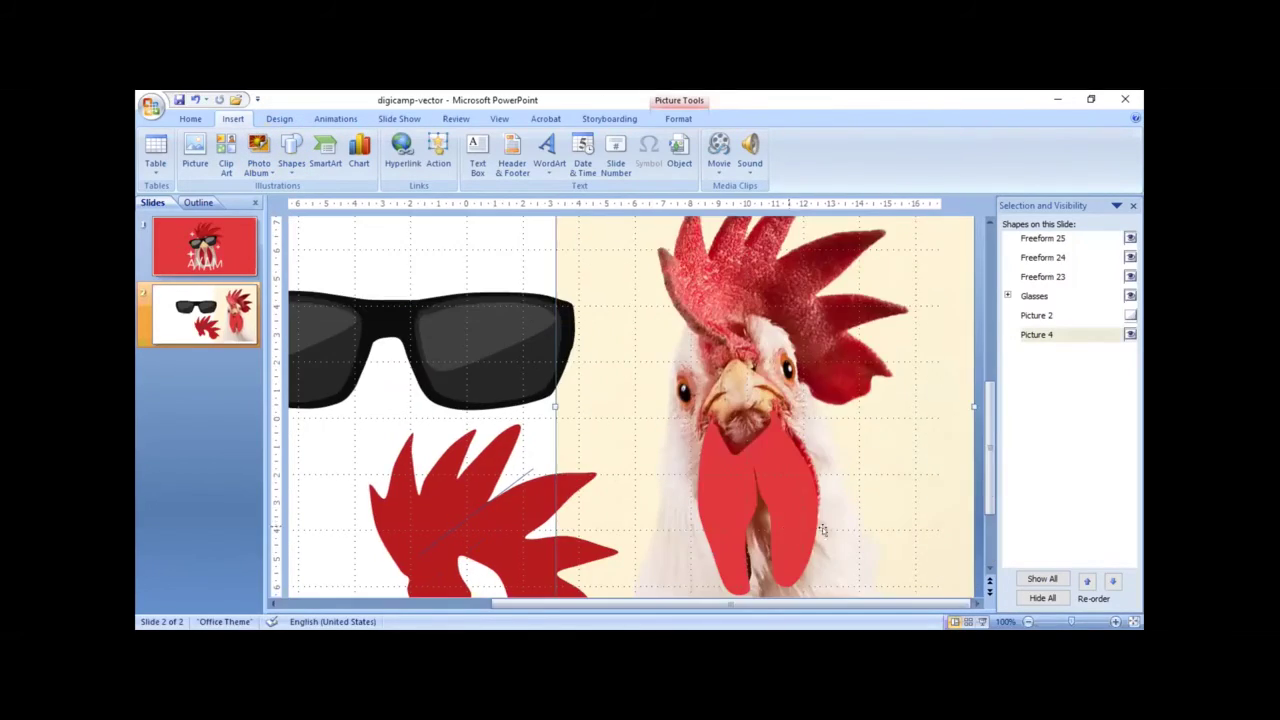
pyautogui.click(760, 420)
pyautogui.moveTo(589, 433); pyautogui.dragTo(420, 450)
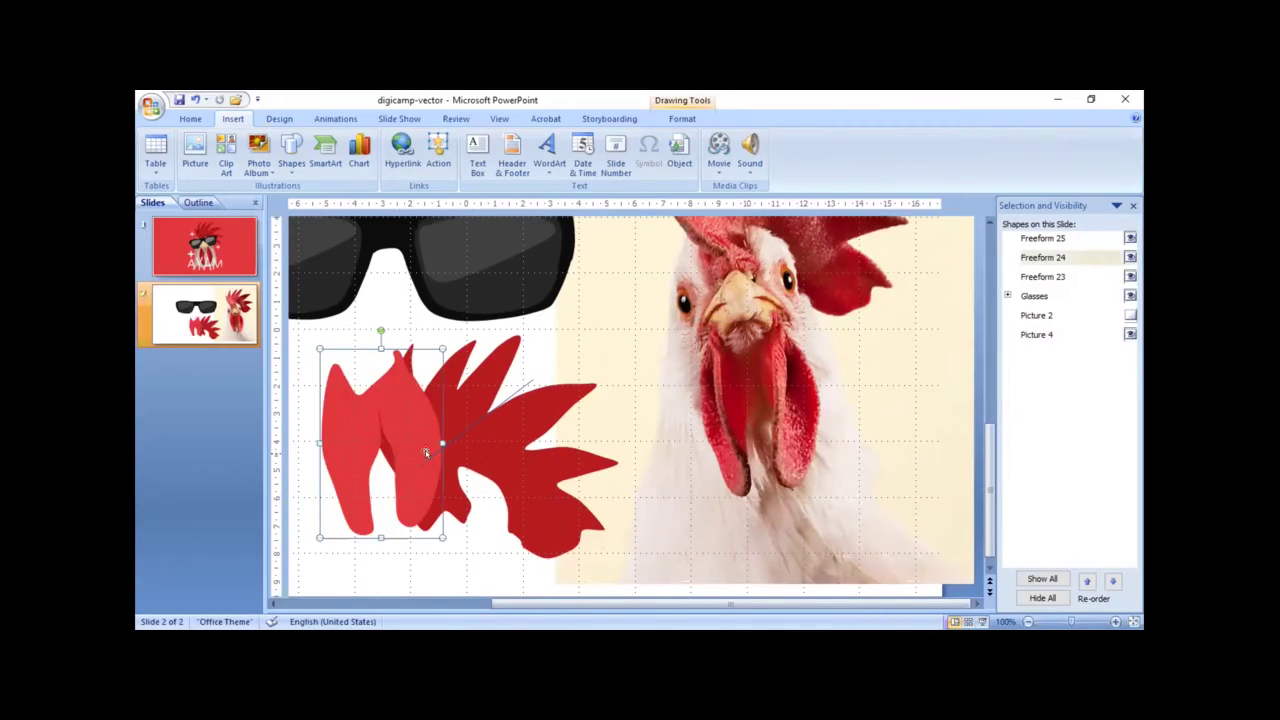
pyautogui.moveTo(500, 420); pyautogui.dragTo(425, 422)
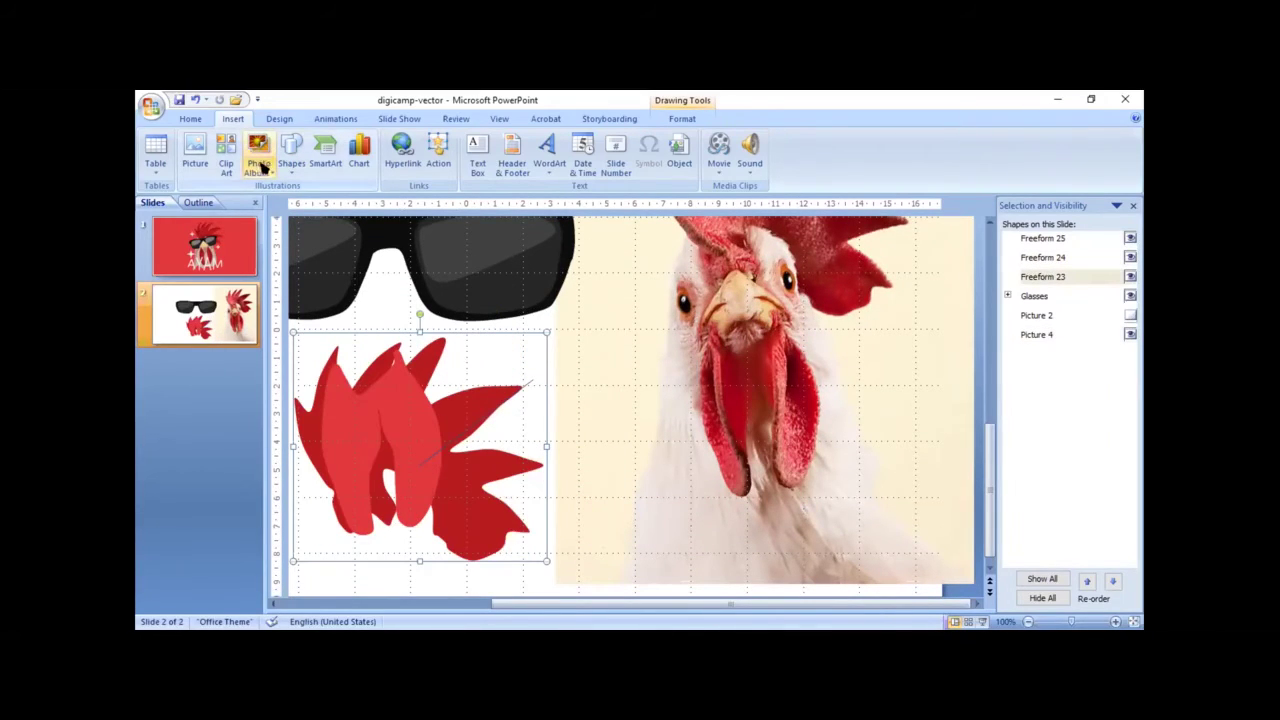
# Step: Trace a freeform outline around the rooster's neck and head up to the comb
pyautogui.click(291, 160)
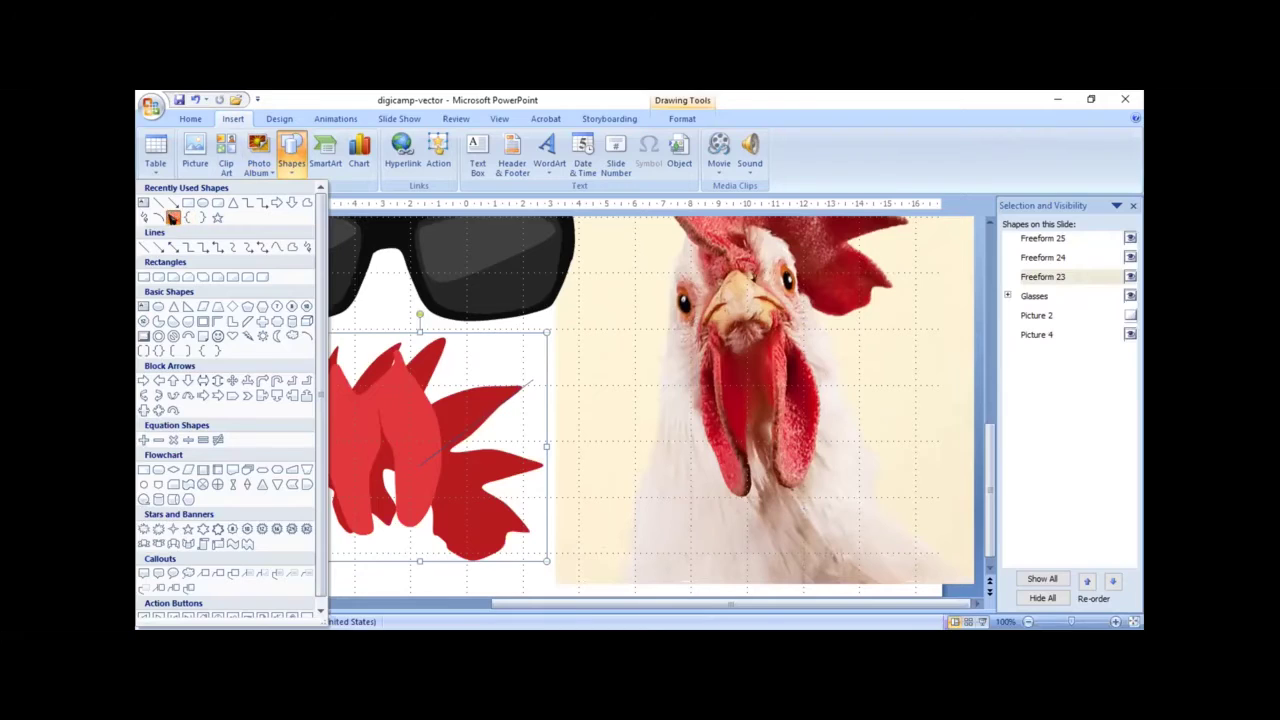
pyautogui.click(186, 217)
pyautogui.moveTo(678, 228)
pyautogui.mouseDown()
pyautogui.moveTo(610, 584)
pyautogui.moveTo(964, 567)
pyautogui.mouseUp()
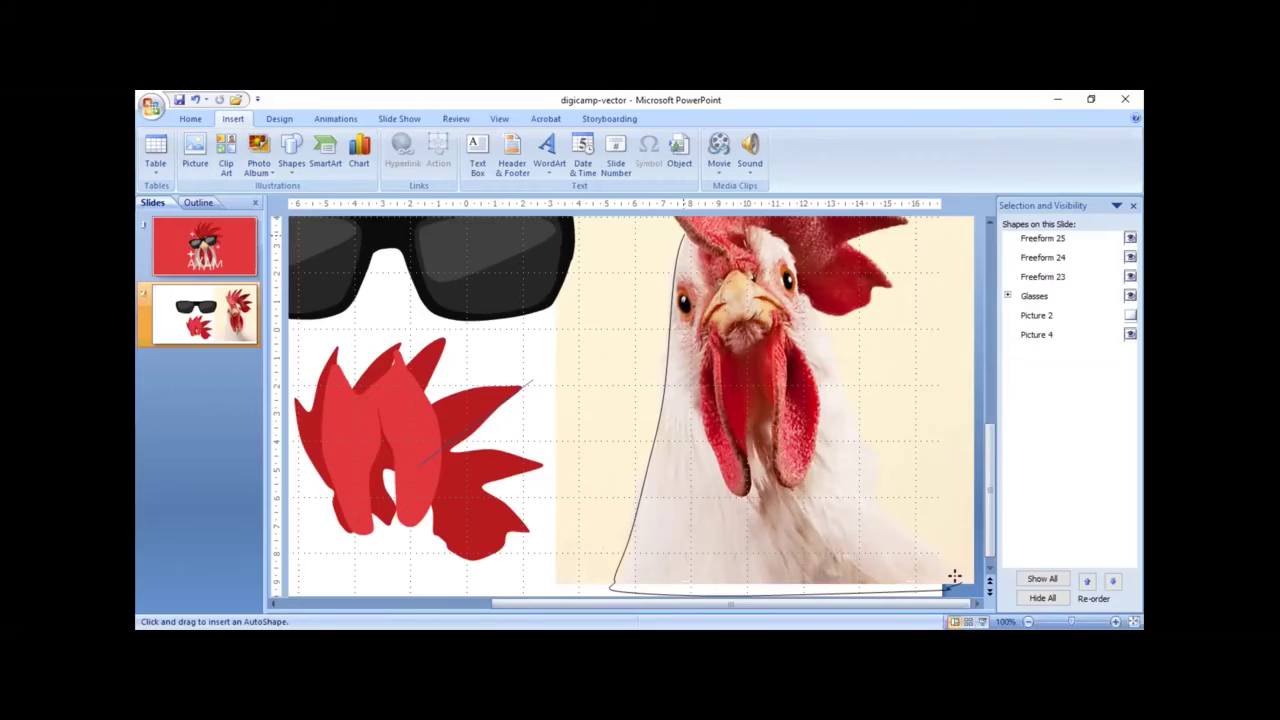
pyautogui.moveTo(954, 576); pyautogui.dragTo(930, 551)
pyautogui.moveTo(931, 551)
pyautogui.mouseDown()
pyautogui.moveTo(871, 500)
pyautogui.moveTo(878, 468)
pyautogui.moveTo(785, 248)
pyautogui.moveTo(741, 213)
pyautogui.moveTo(748, 243)
pyautogui.mouseUp()
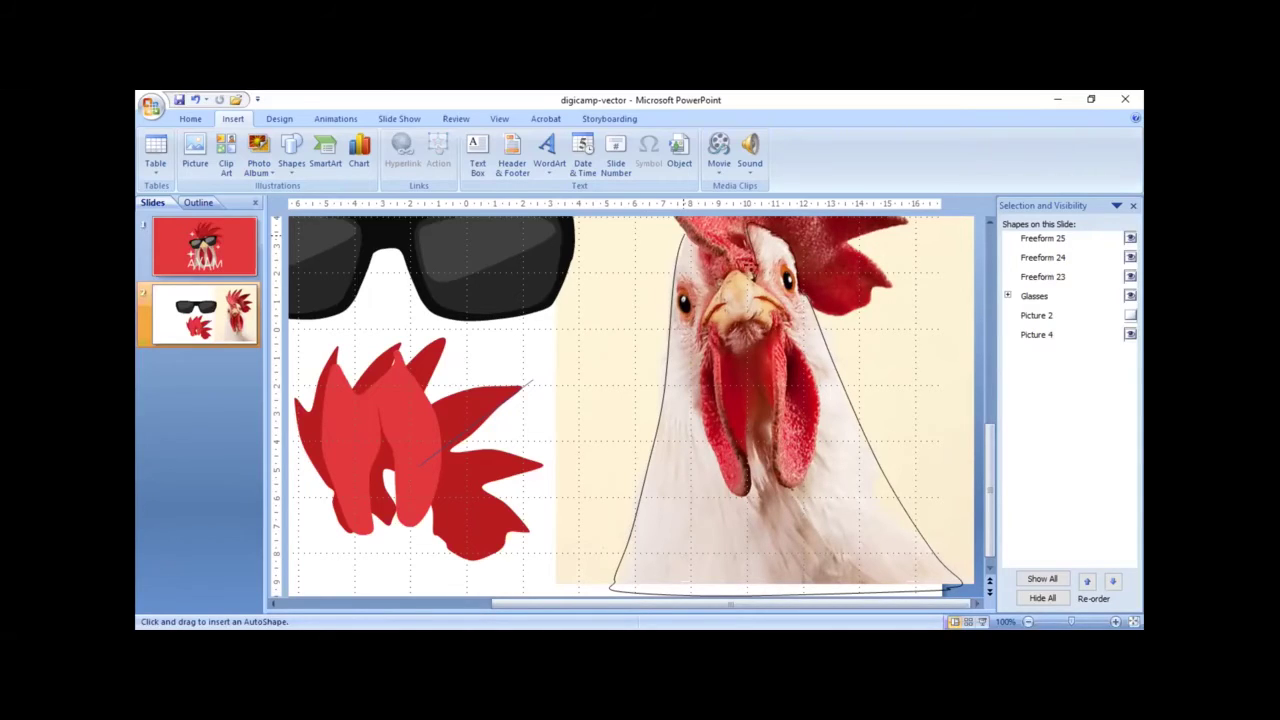
pyautogui.moveTo(705, 258); pyautogui.dragTo(690, 236)
# Step: Close the neck freeform and fill it light grey with no outline
pyautogui.click(678, 231)
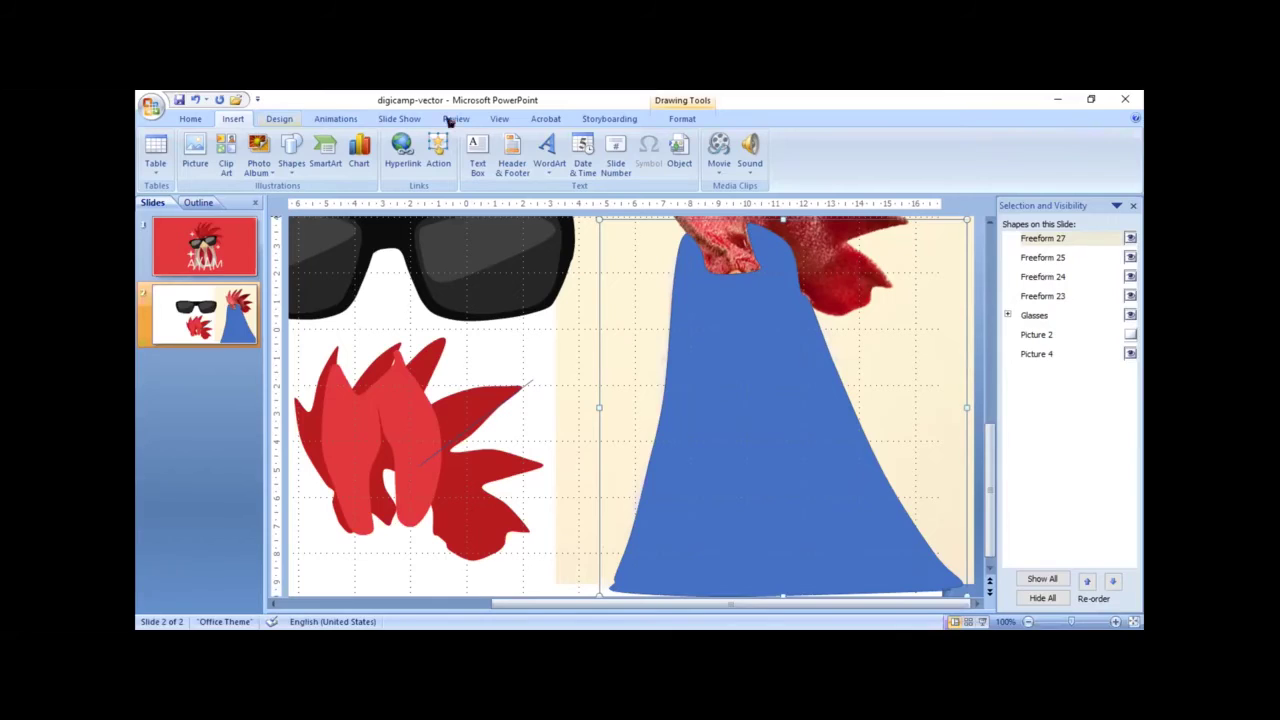
pyautogui.click(681, 119)
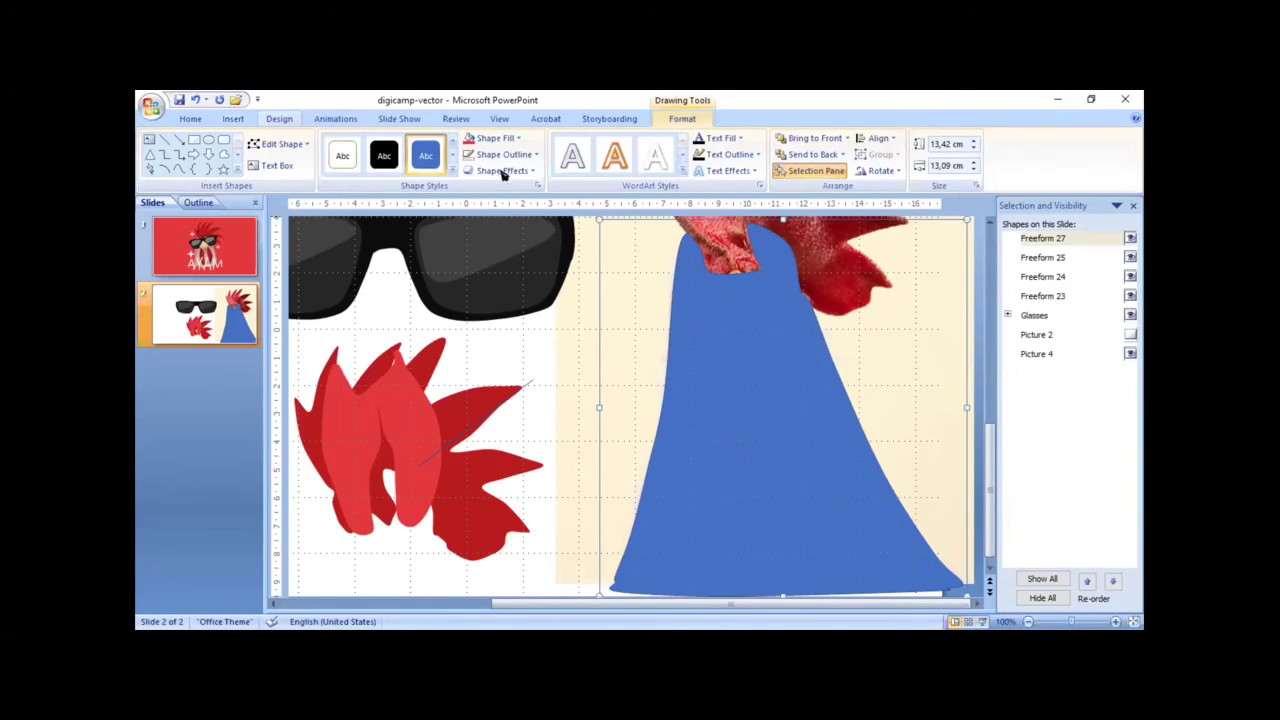
pyautogui.click(492, 138)
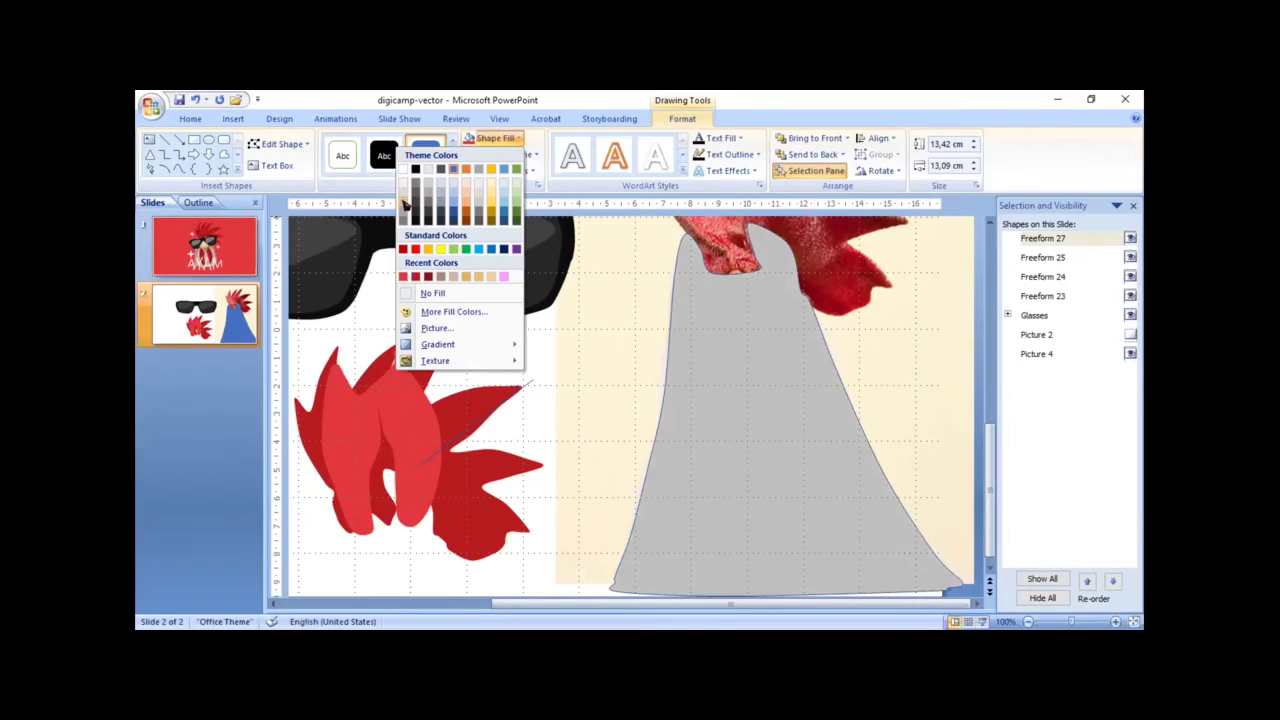
pyautogui.click(405, 205)
pyautogui.click(504, 155)
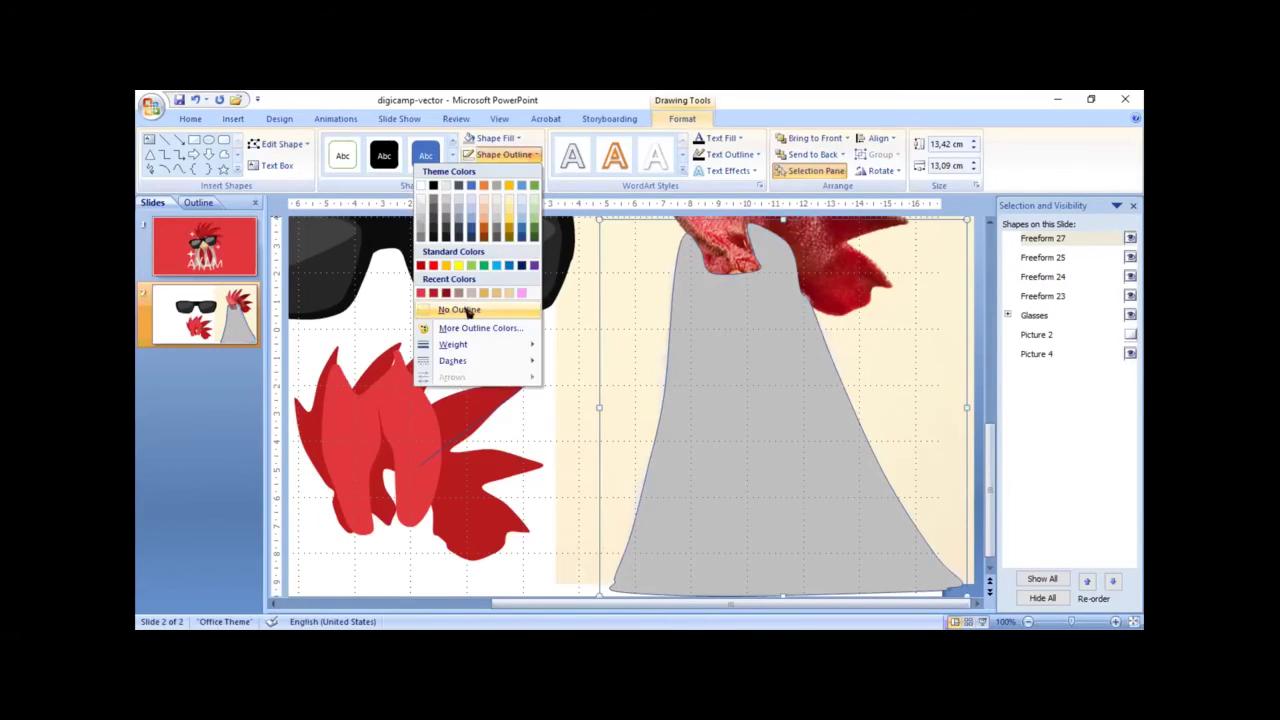
pyautogui.click(450, 377)
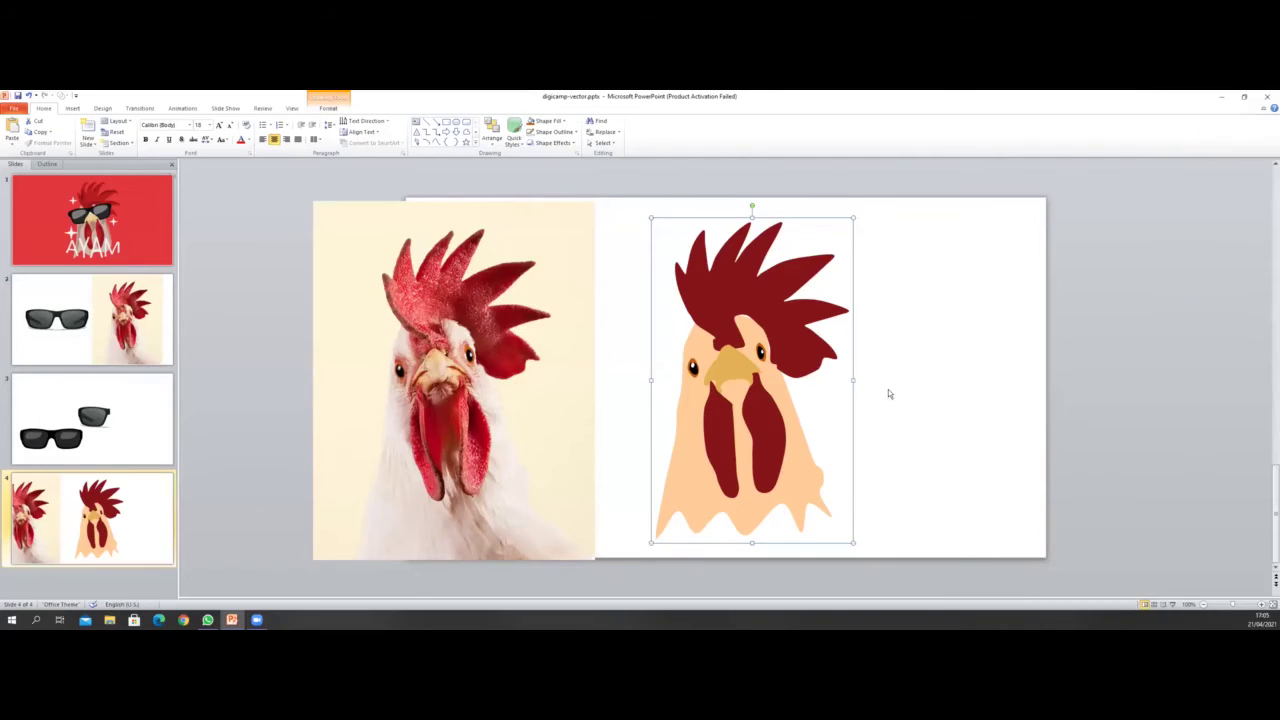
# Step: Deselect, then reselect the finished vector rooster on slide 2
pyautogui.click(888, 394)
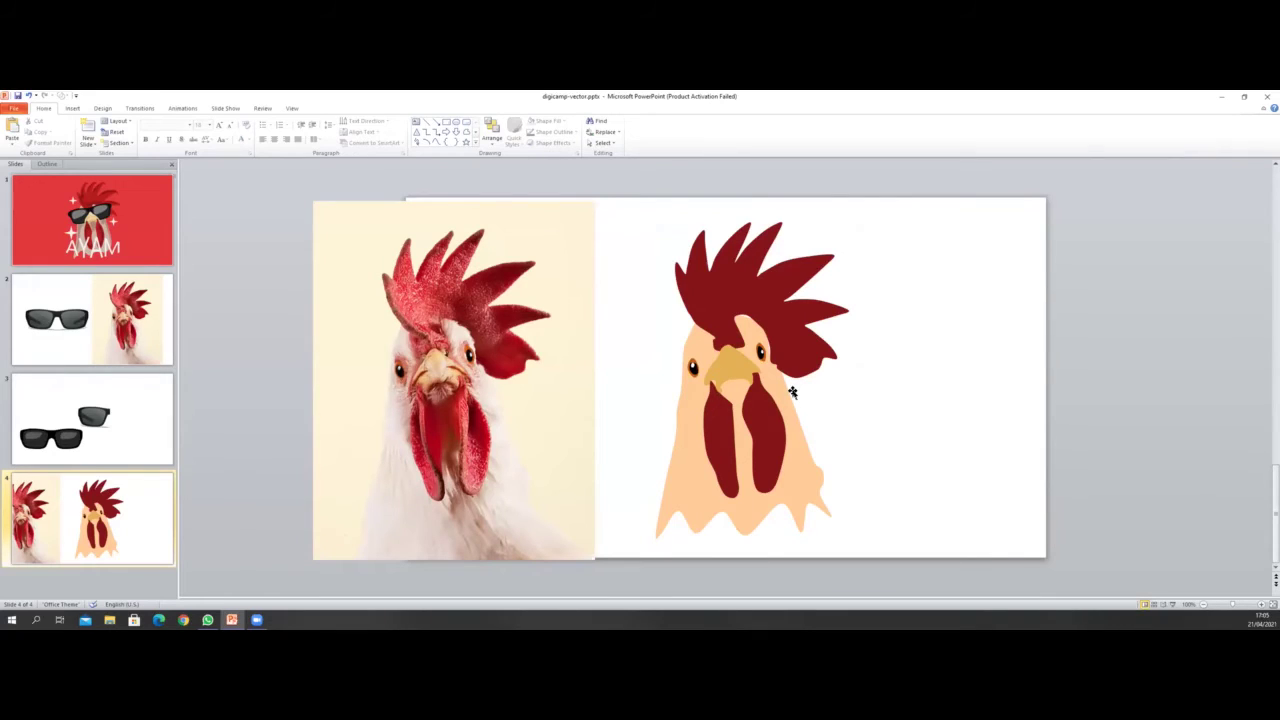
pyautogui.click(750, 424)
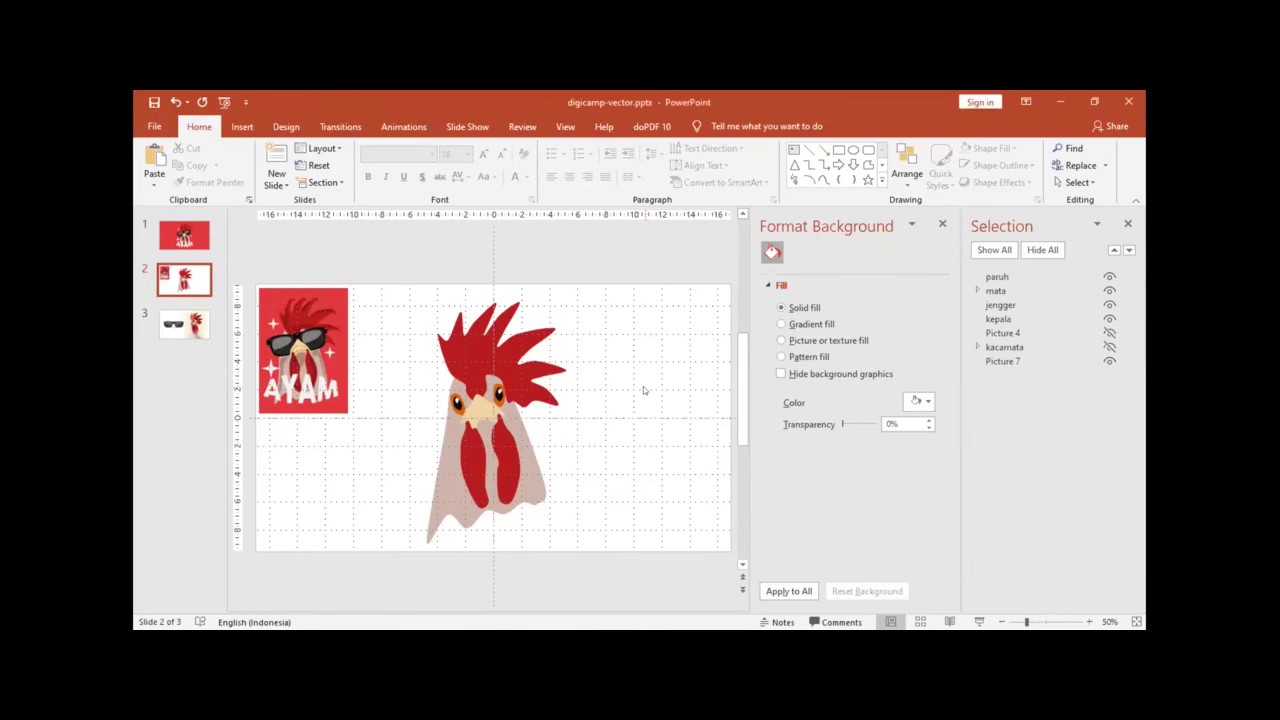
# Step: Draw a thin curved freeform highlight line across the rooster's beak
pyautogui.click(497, 441)
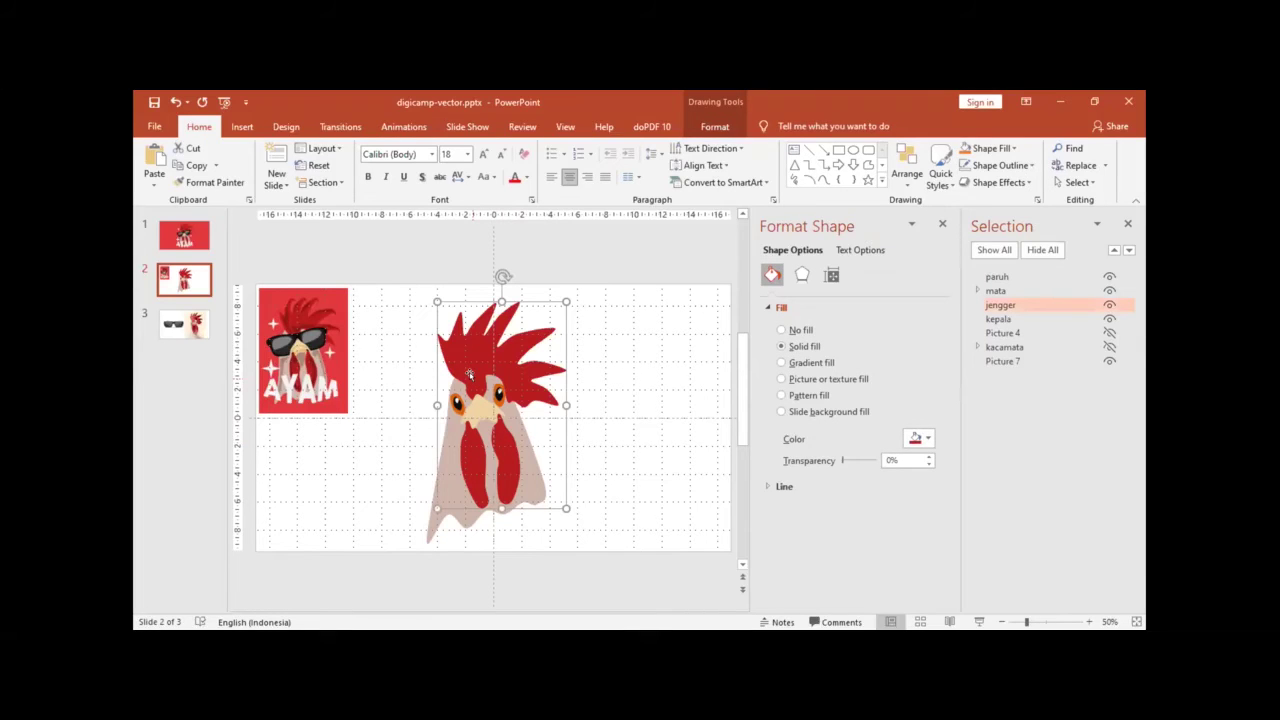
pyautogui.scroll(5, 468, 376)
pyautogui.click(460, 427)
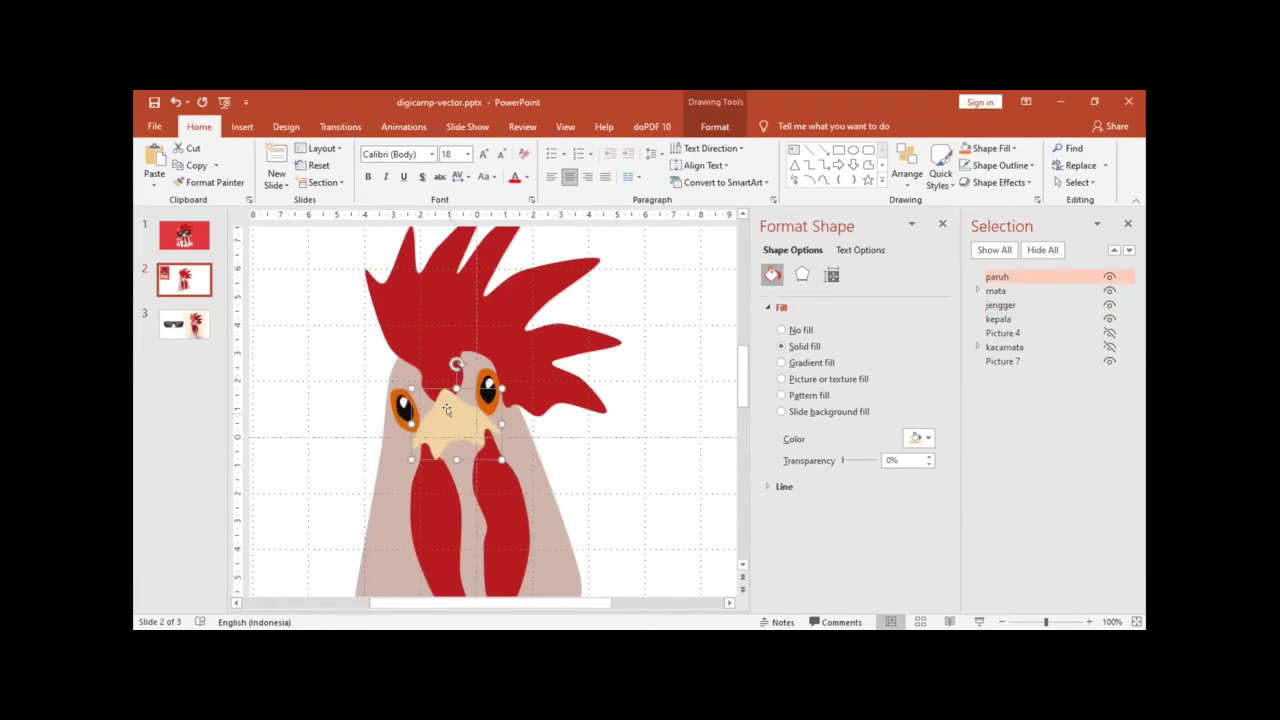
pyautogui.scroll(3, 452, 418)
pyautogui.scroll(2, 448, 414)
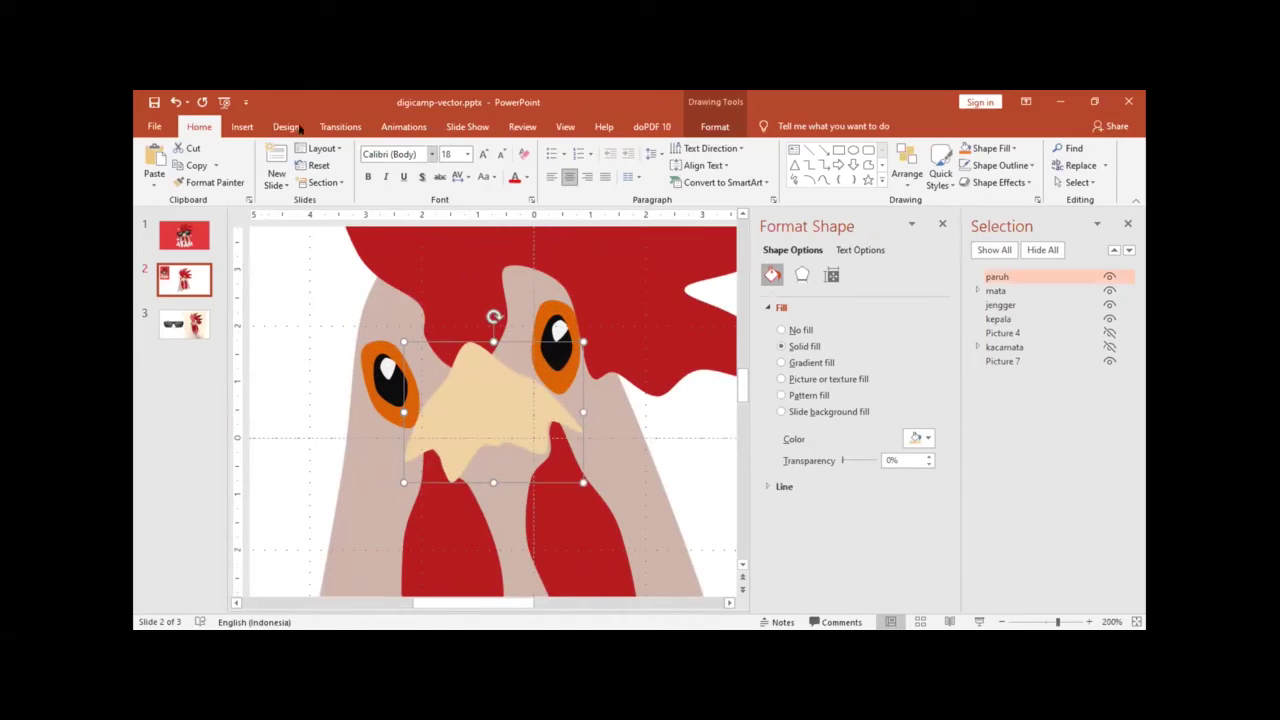
pyautogui.click(242, 126)
pyautogui.click(370, 185)
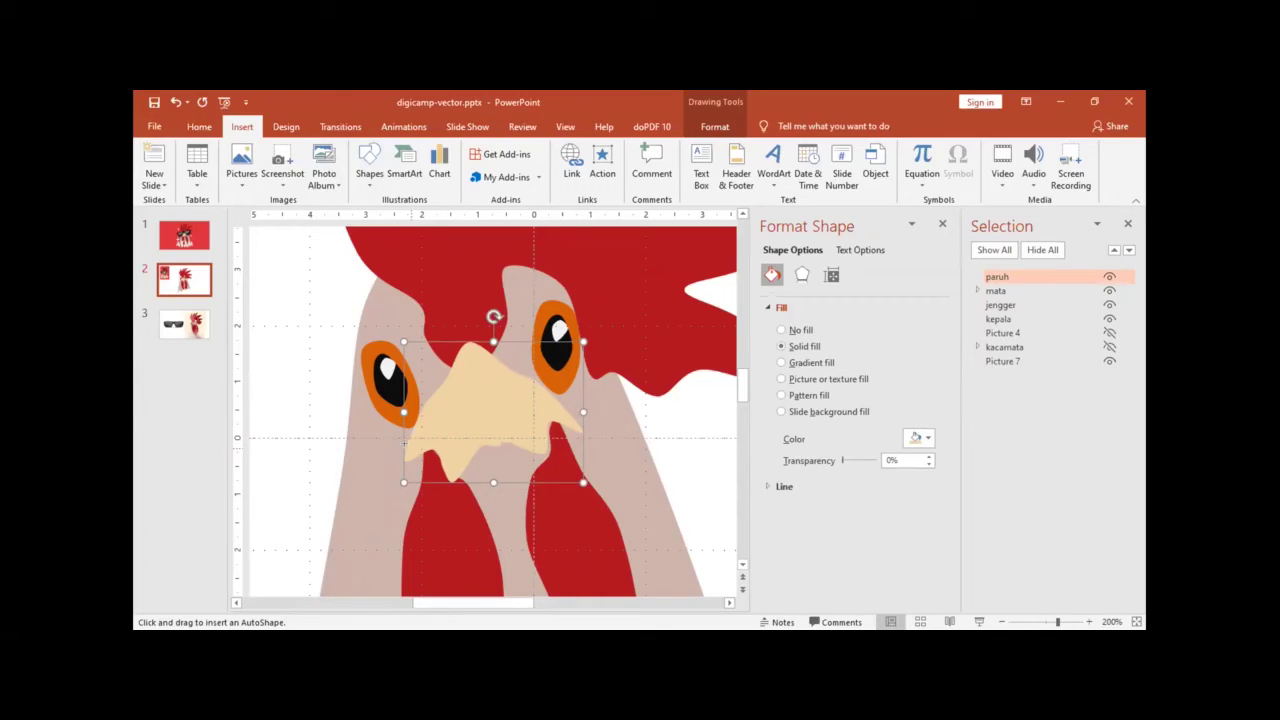
pyautogui.press('Escape')
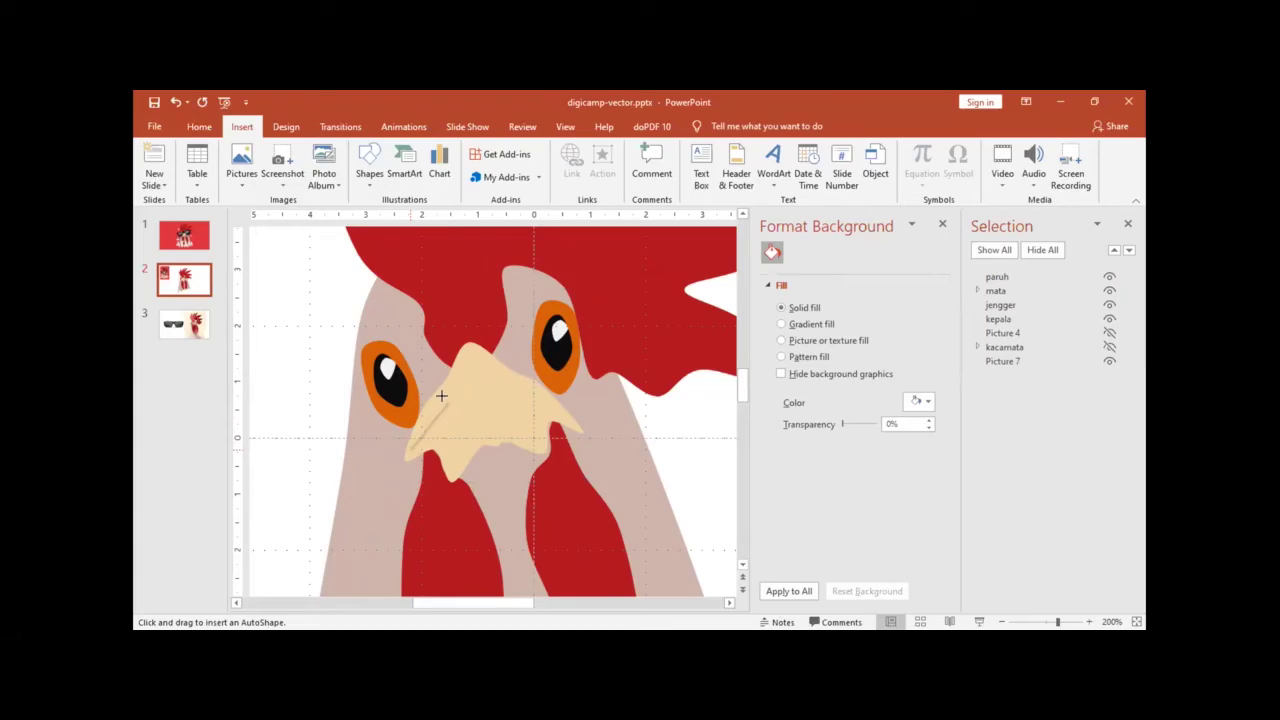
pyautogui.moveTo(441, 395)
pyautogui.mouseDown()
pyautogui.moveTo(477, 398)
pyautogui.moveTo(449, 398)
pyautogui.moveTo(410, 445)
pyautogui.mouseUp()
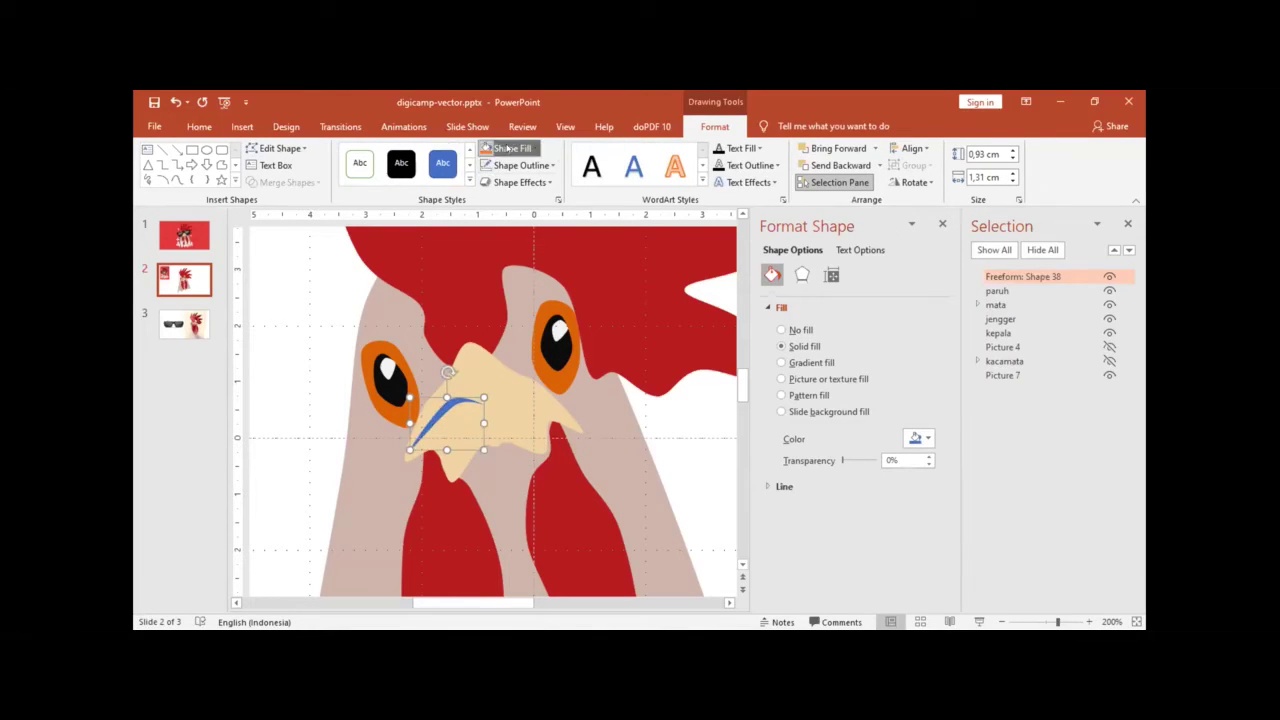
# Step: Recolour the beak highlight stroke with the beak's gold, sampled by the Eyedropper
pyautogui.scroll(-4, 512, 370)
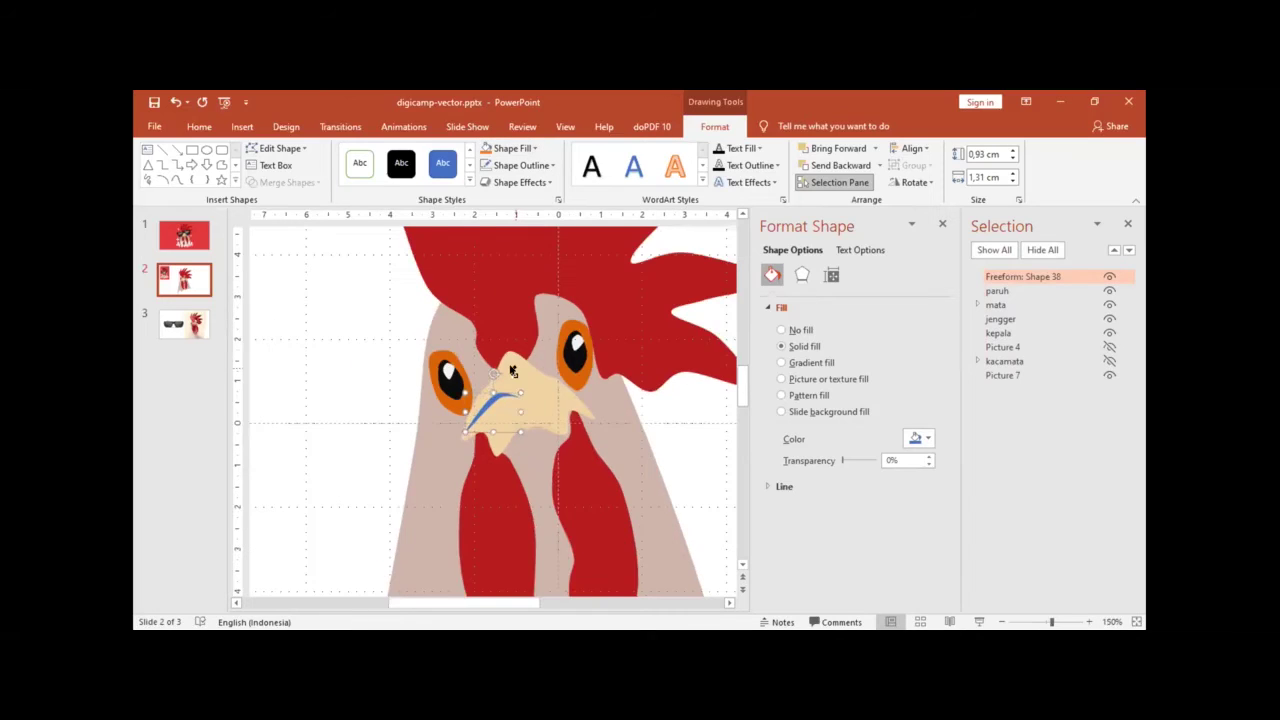
pyautogui.scroll(-3, 512, 370)
pyautogui.scroll(-3, 512, 372)
pyautogui.scroll(-2, 512, 372)
pyautogui.scroll(-2, 512, 372)
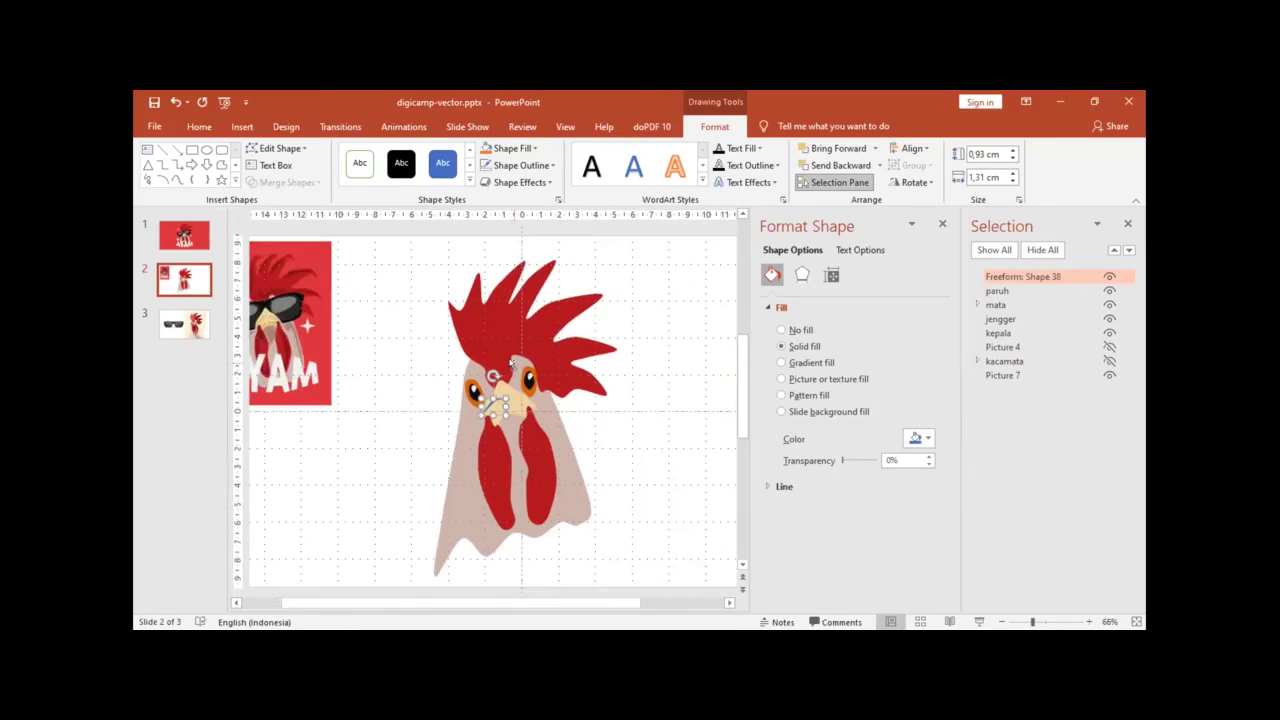
pyautogui.click(506, 147)
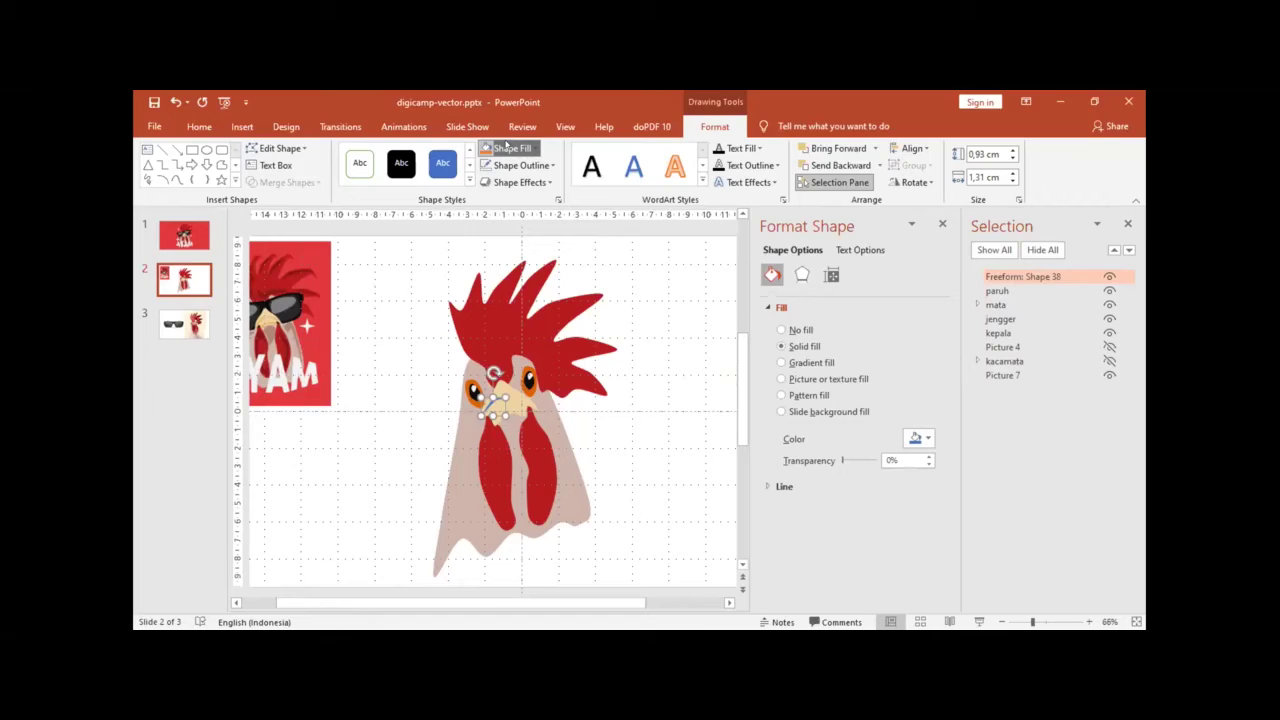
pyautogui.click(917, 438)
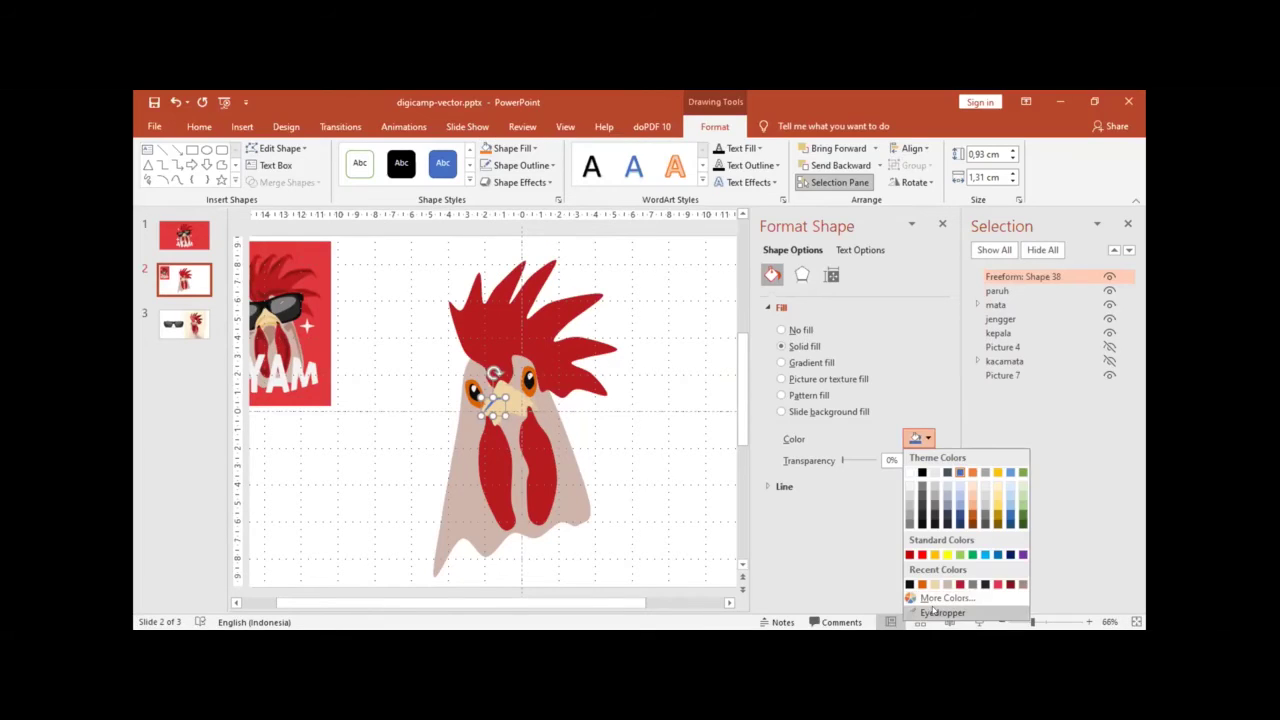
pyautogui.click(940, 610)
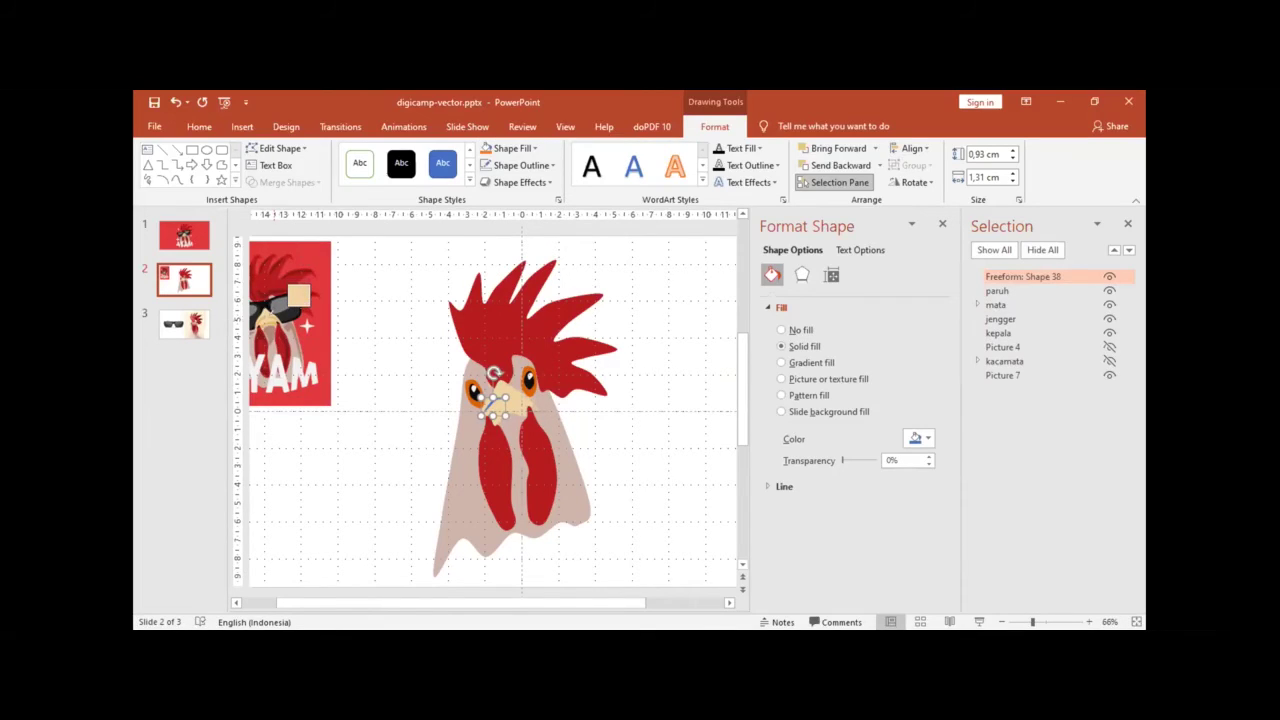
pyautogui.click(296, 300)
pyautogui.scroll(2, 529, 423)
pyautogui.scroll(3, 523, 417)
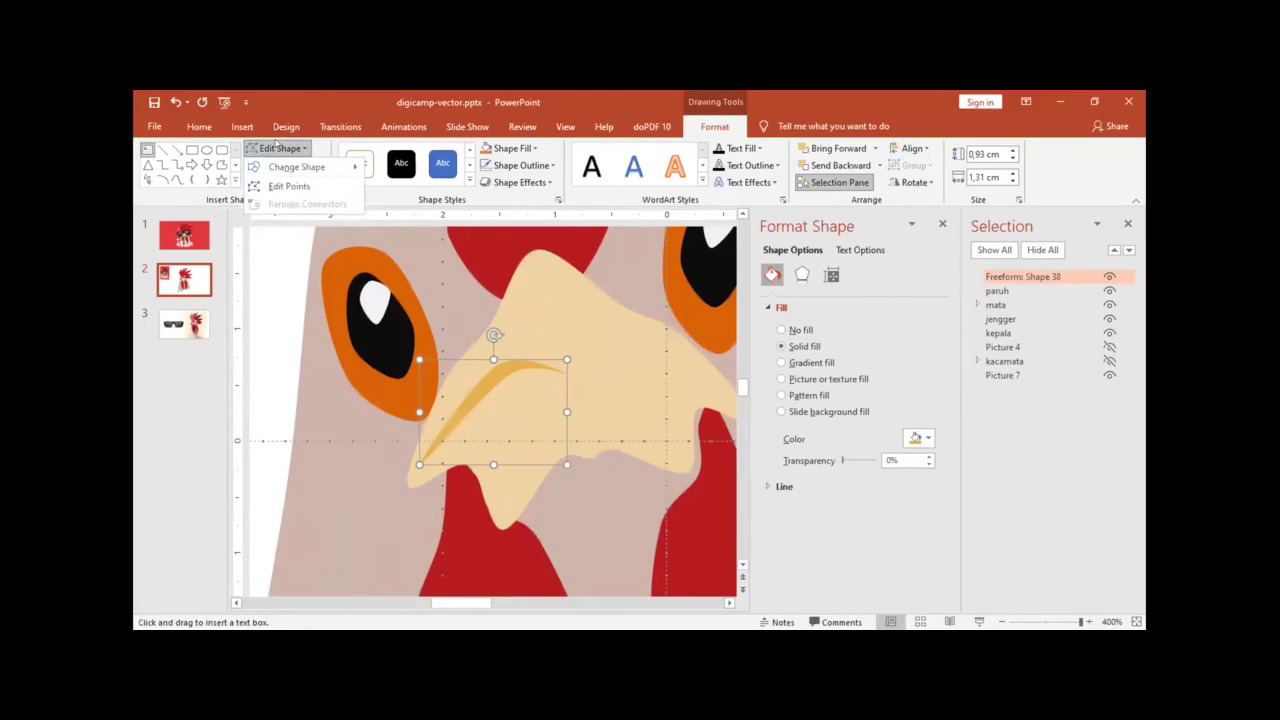
# Step: Remove an accidentally inserted blank slide and return to slide 2
pyautogui.hotkey('ctrl', 'm')
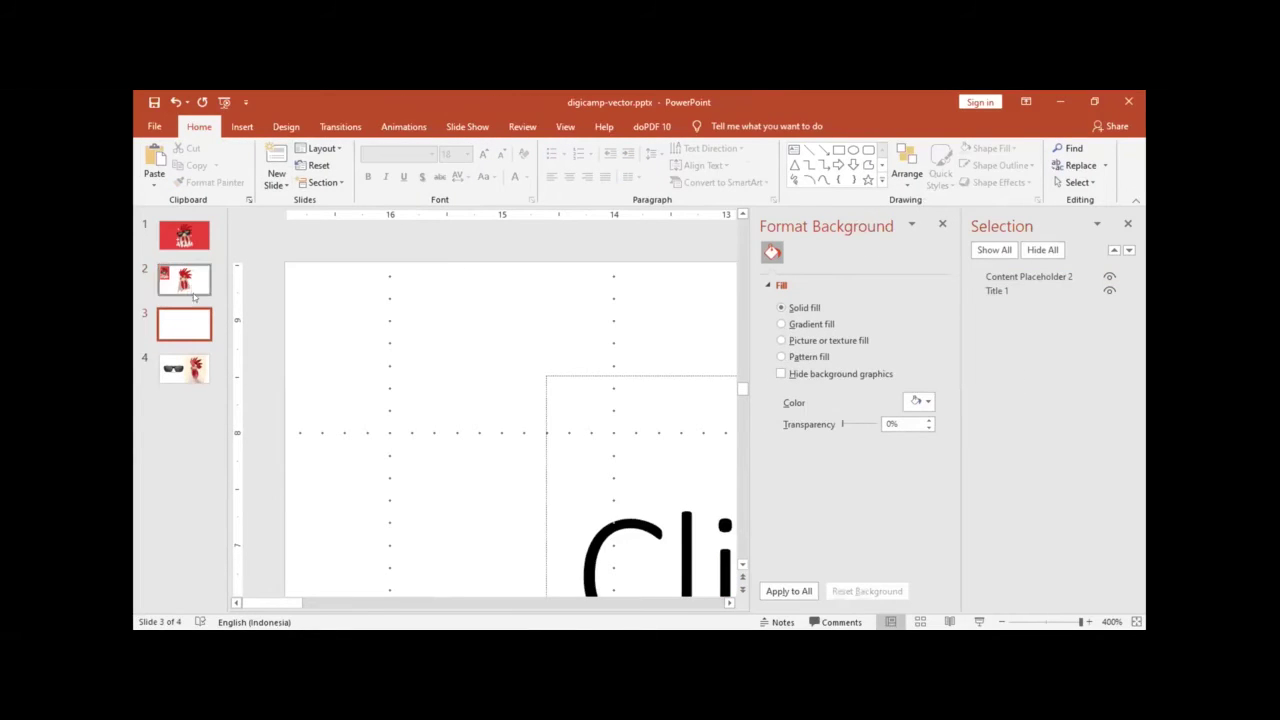
pyautogui.click(184, 324)
pyautogui.press('Delete')
pyautogui.click(183, 283)
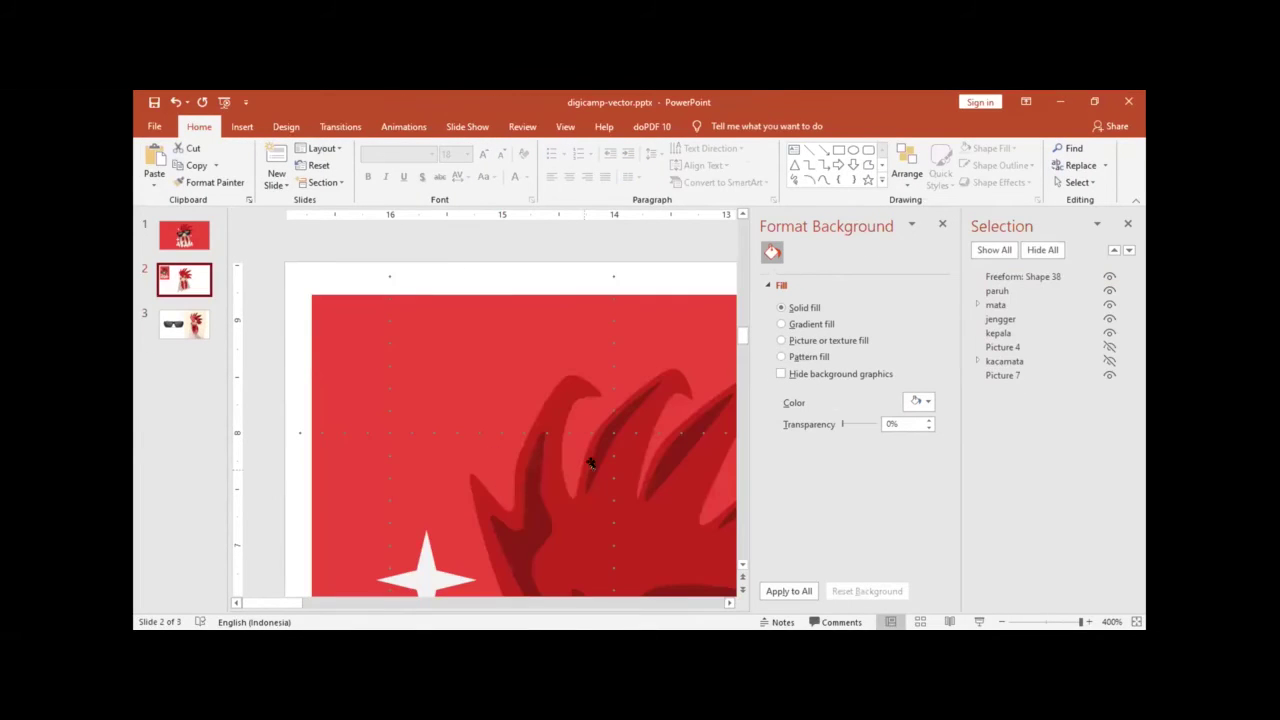
# Step: Edit Shape 38's points, dragging its middle vertex so the curve bulges downward
pyautogui.keyDown('ctrl'); pyautogui.scroll(-3, 588, 457); pyautogui.keyUp('ctrl')
pyautogui.keyDown('ctrl'); pyautogui.scroll(-5, 588, 457); pyautogui.keyUp('ctrl')
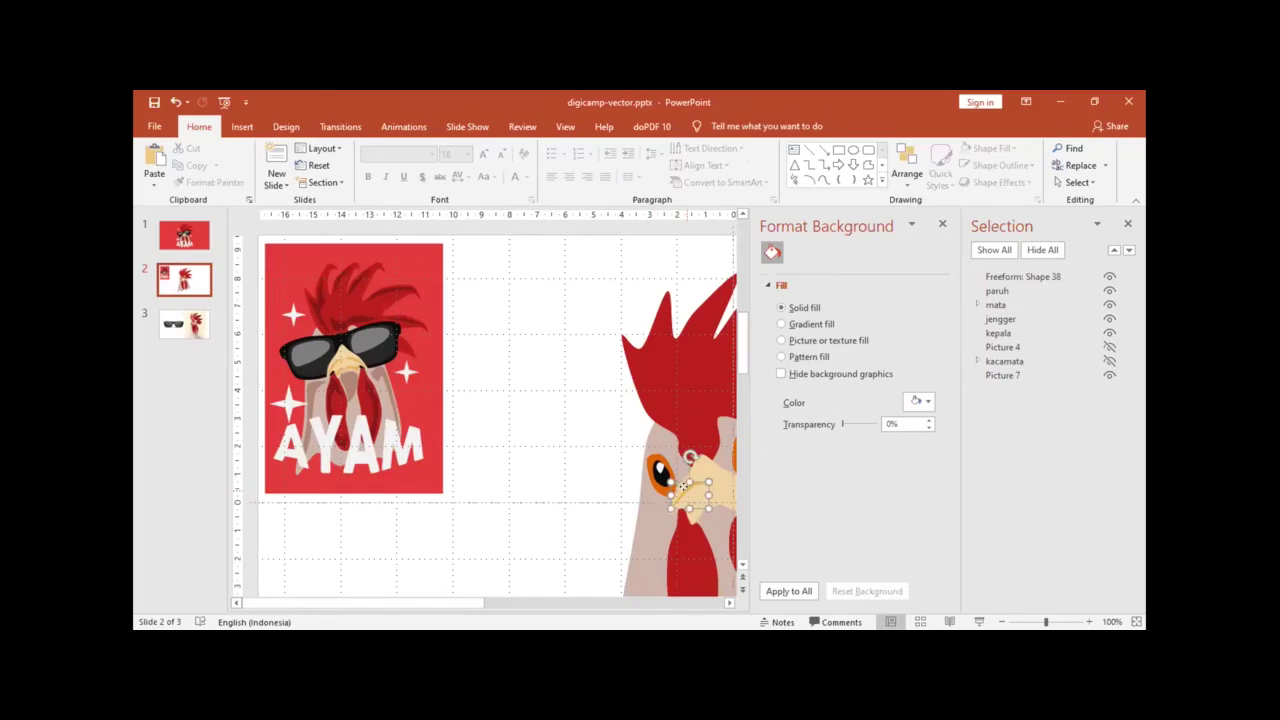
pyautogui.click(686, 495)
pyautogui.keyDown('ctrl'); pyautogui.scroll(5, 677, 487); pyautogui.keyUp('ctrl')
pyautogui.keyDown('ctrl'); pyautogui.scroll(3, 677, 487); pyautogui.keyUp('ctrl')
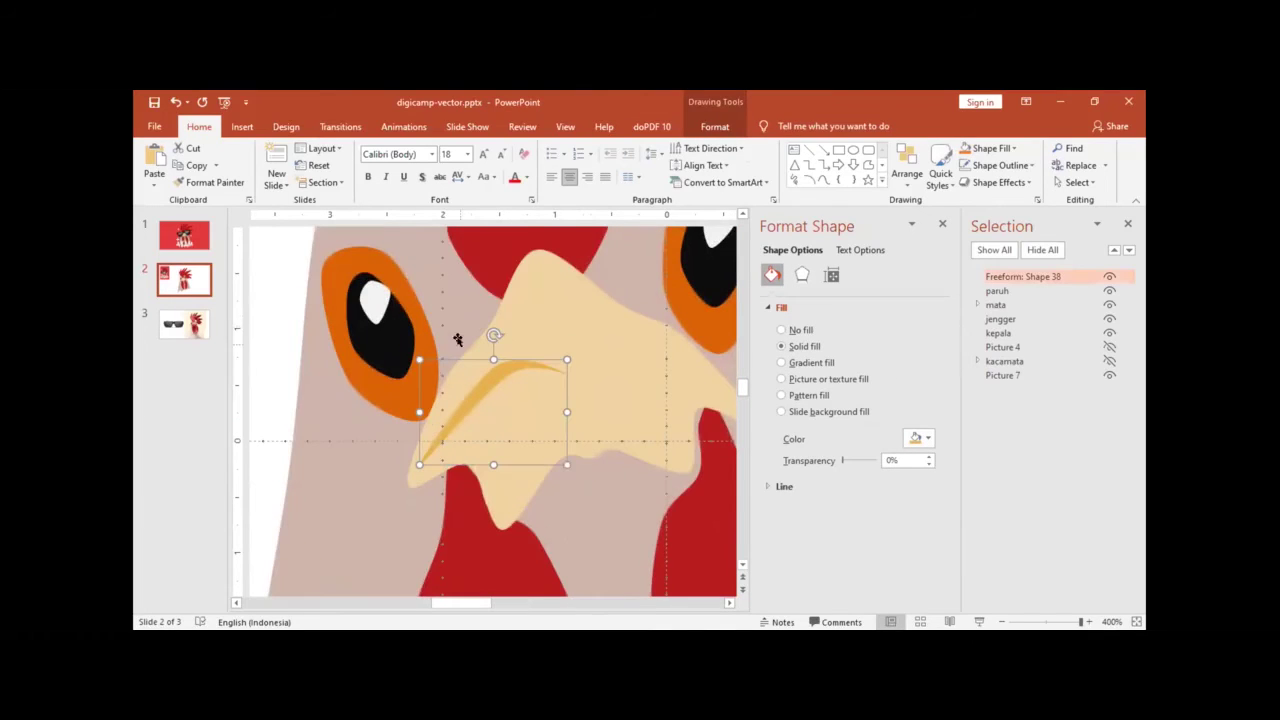
pyautogui.click(715, 127)
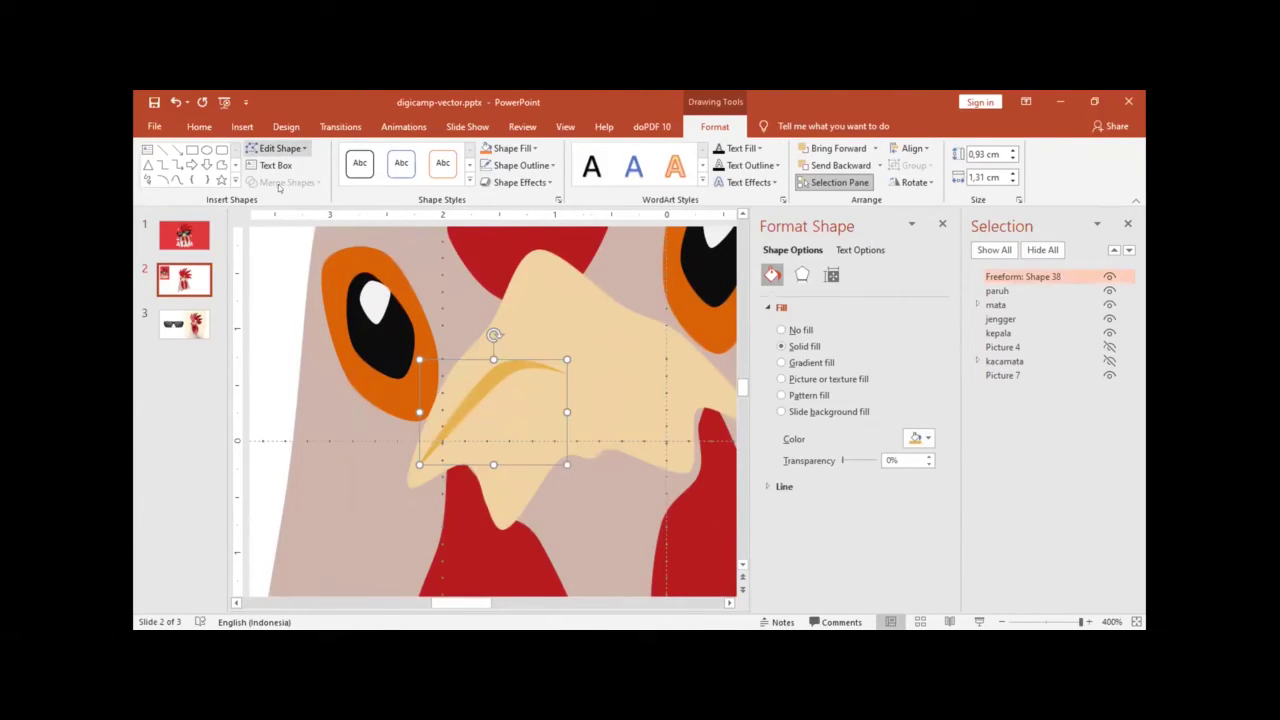
pyautogui.moveTo(508, 370)
pyautogui.mouseDown()
pyautogui.moveTo(502, 381)
pyautogui.moveTo(564, 377)
pyautogui.mouseUp()
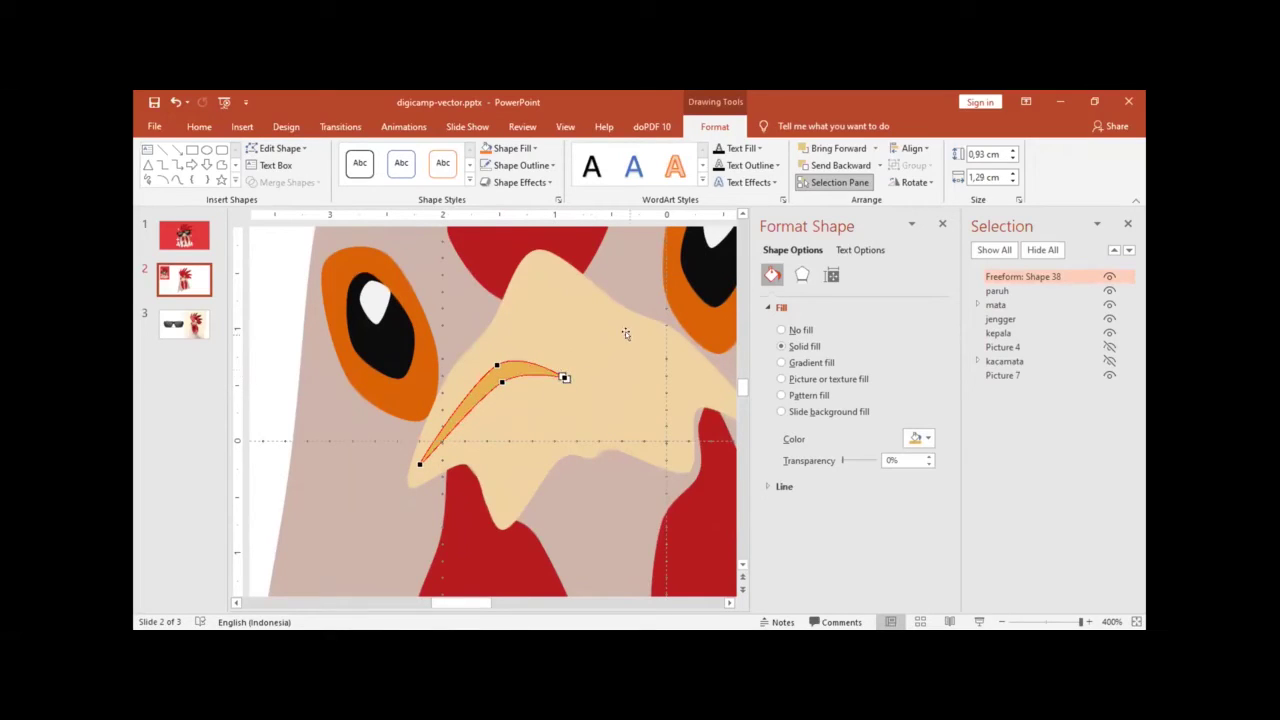
pyautogui.click(177, 180)
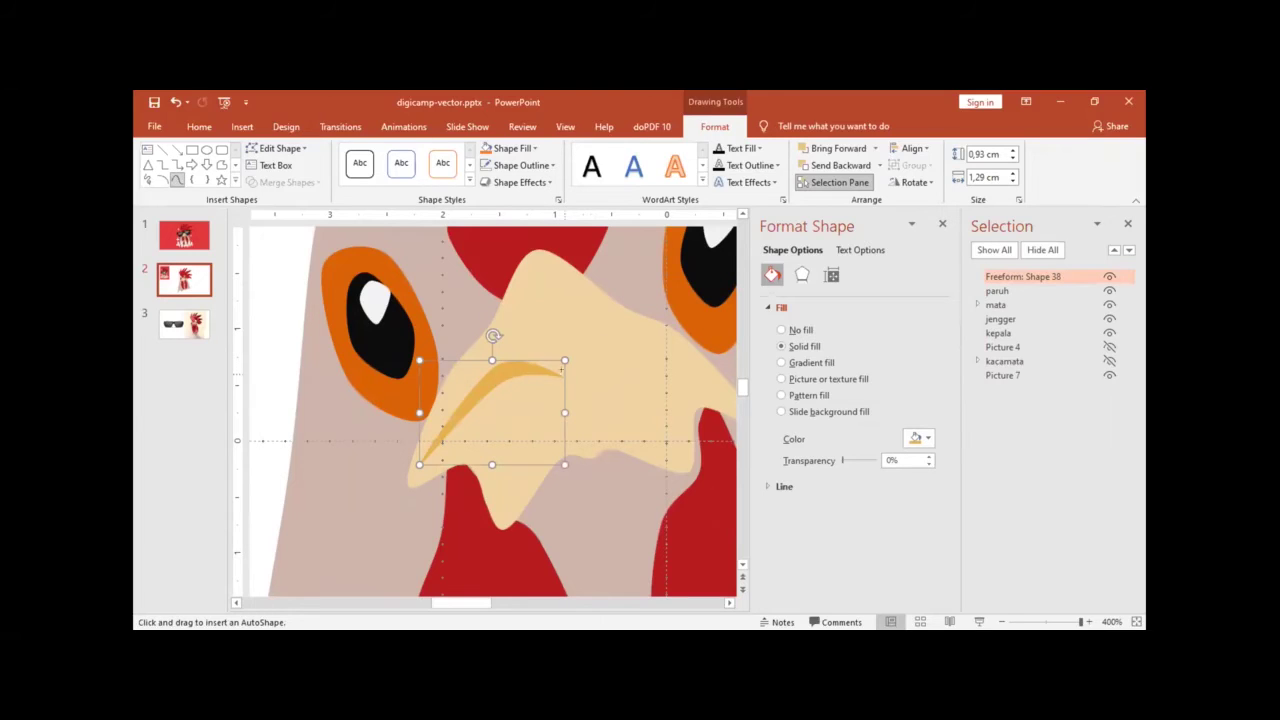
pyautogui.click(729, 601)
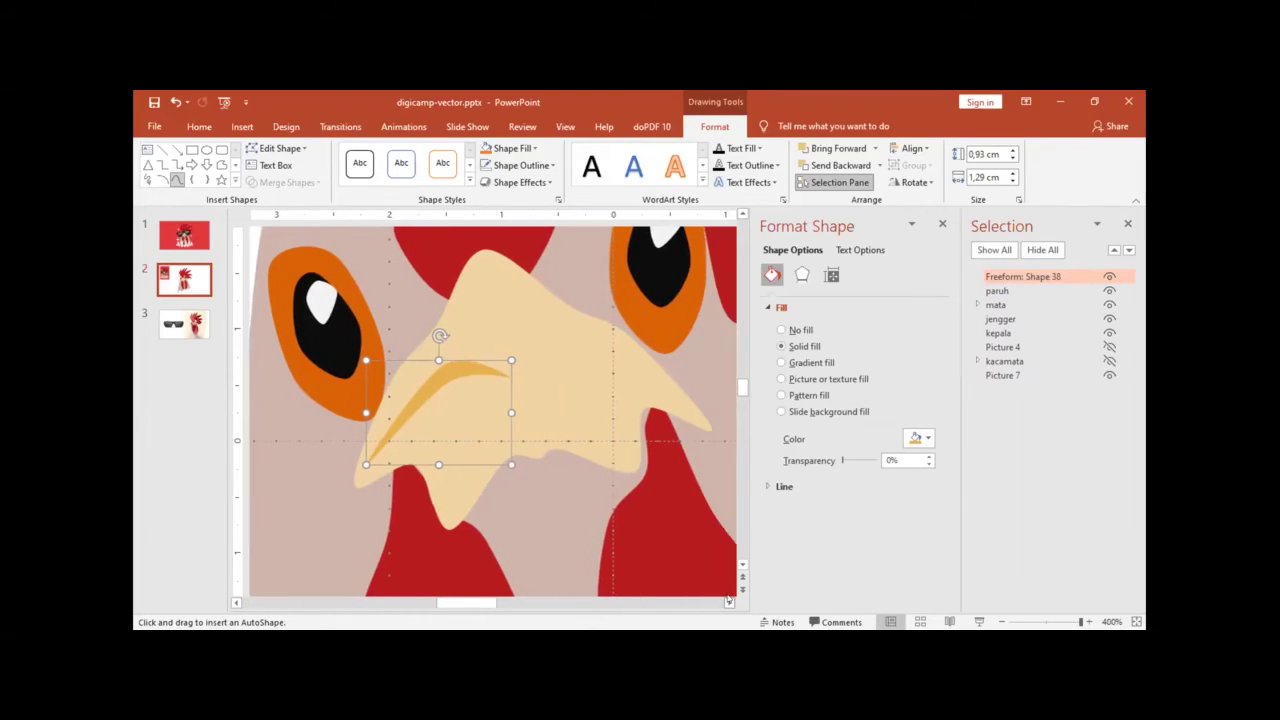
# Step: Draw a closed curve along the beak's upper edge and fill it orange-yellow
pyautogui.click(513, 371)
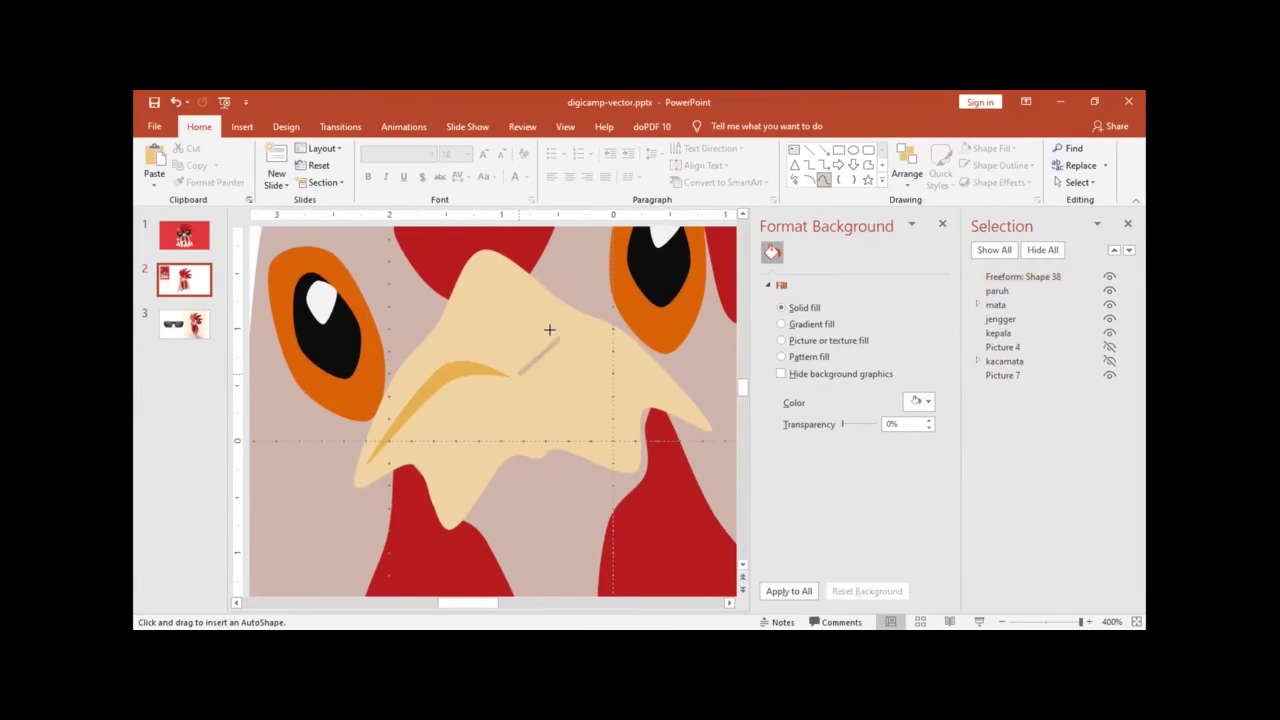
pyautogui.click(544, 340)
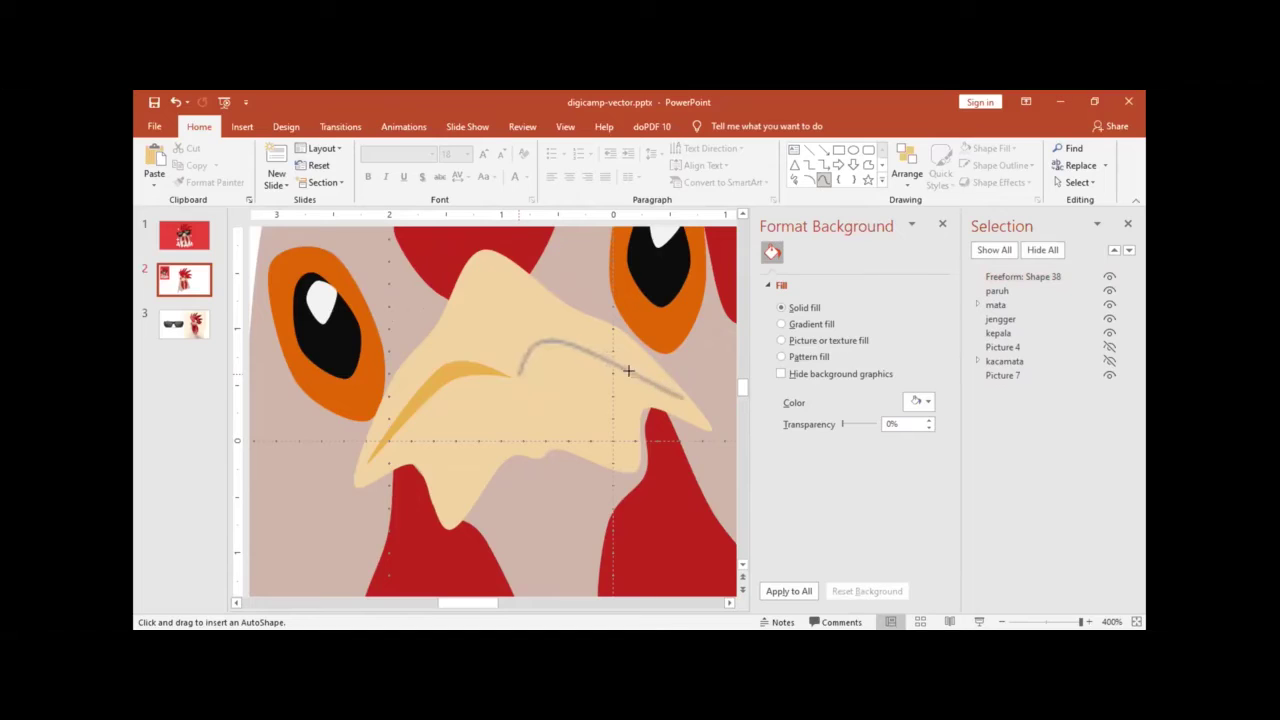
pyautogui.click(676, 394)
pyautogui.click(518, 368)
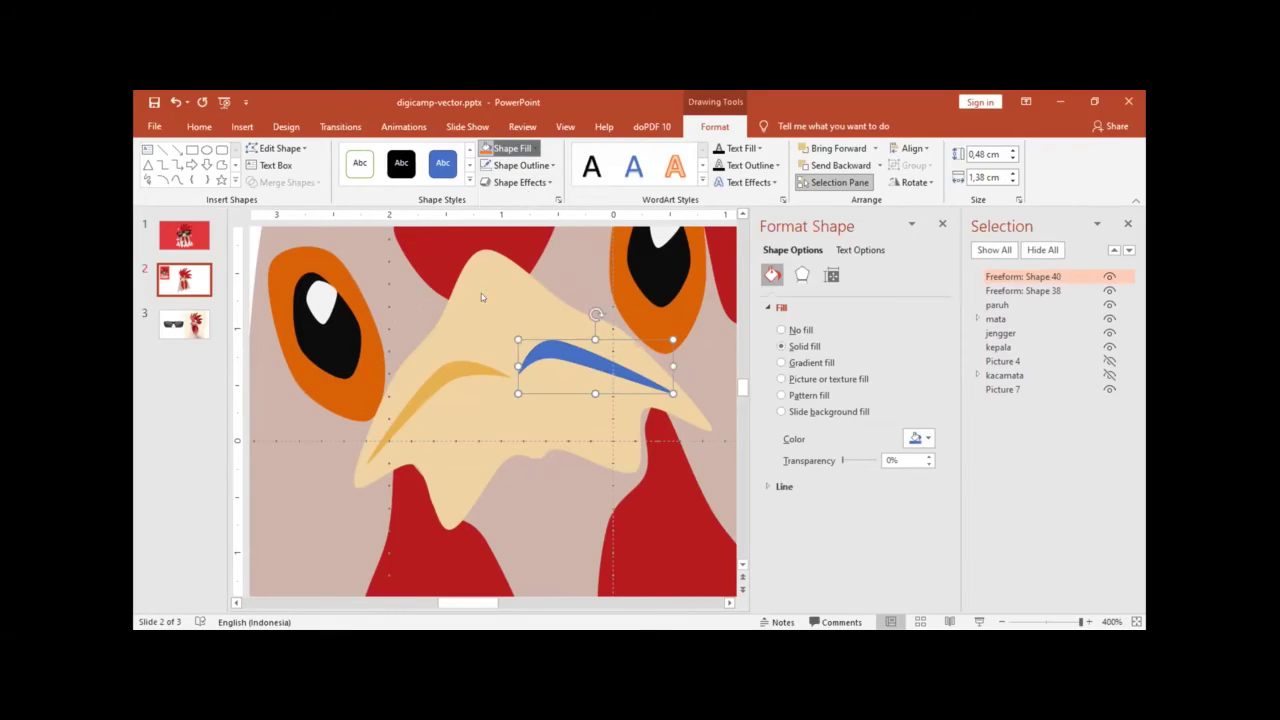
pyautogui.click(535, 148)
pyautogui.click(571, 183)
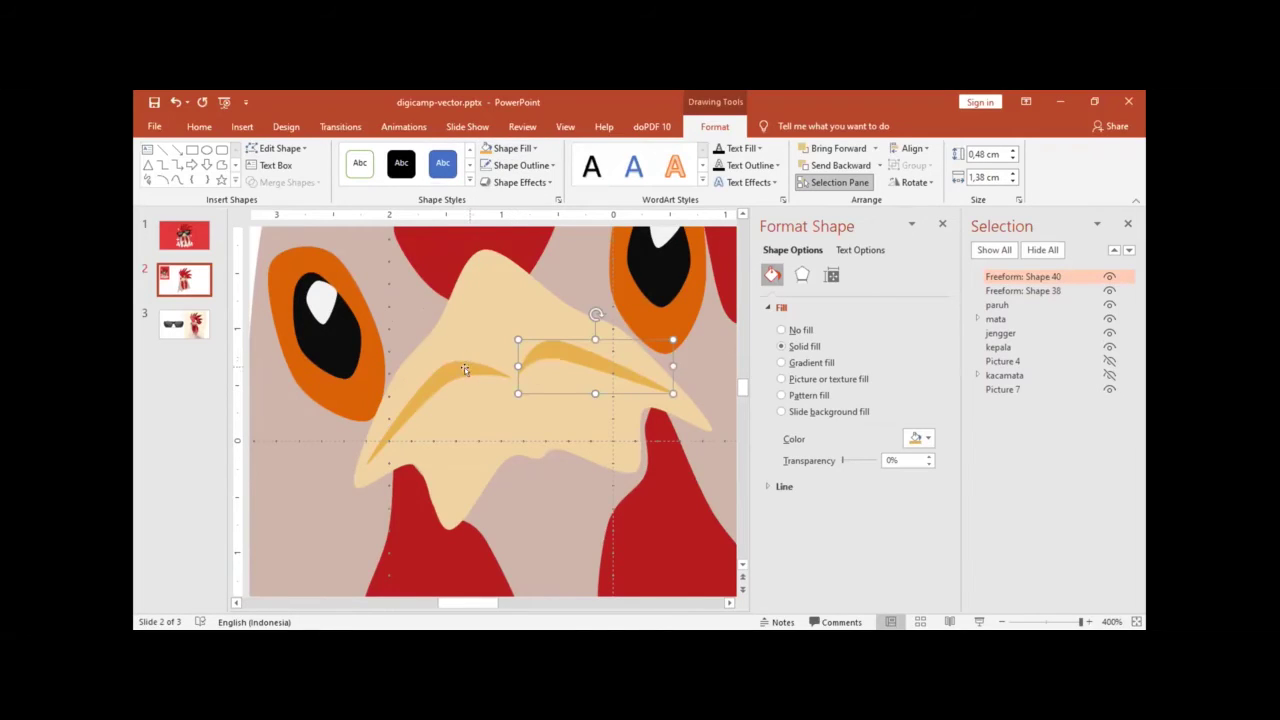
# Step: Scribble a wavy orange strip below the beak and select all three shading shapes
pyautogui.click(178, 180)
pyautogui.moveTo(427, 465)
pyautogui.mouseDown()
pyautogui.moveTo(621, 408)
pyautogui.moveTo(537, 408)
pyautogui.moveTo(517, 429)
pyautogui.moveTo(480, 431)
pyautogui.moveTo(428, 460)
pyautogui.mouseUp()
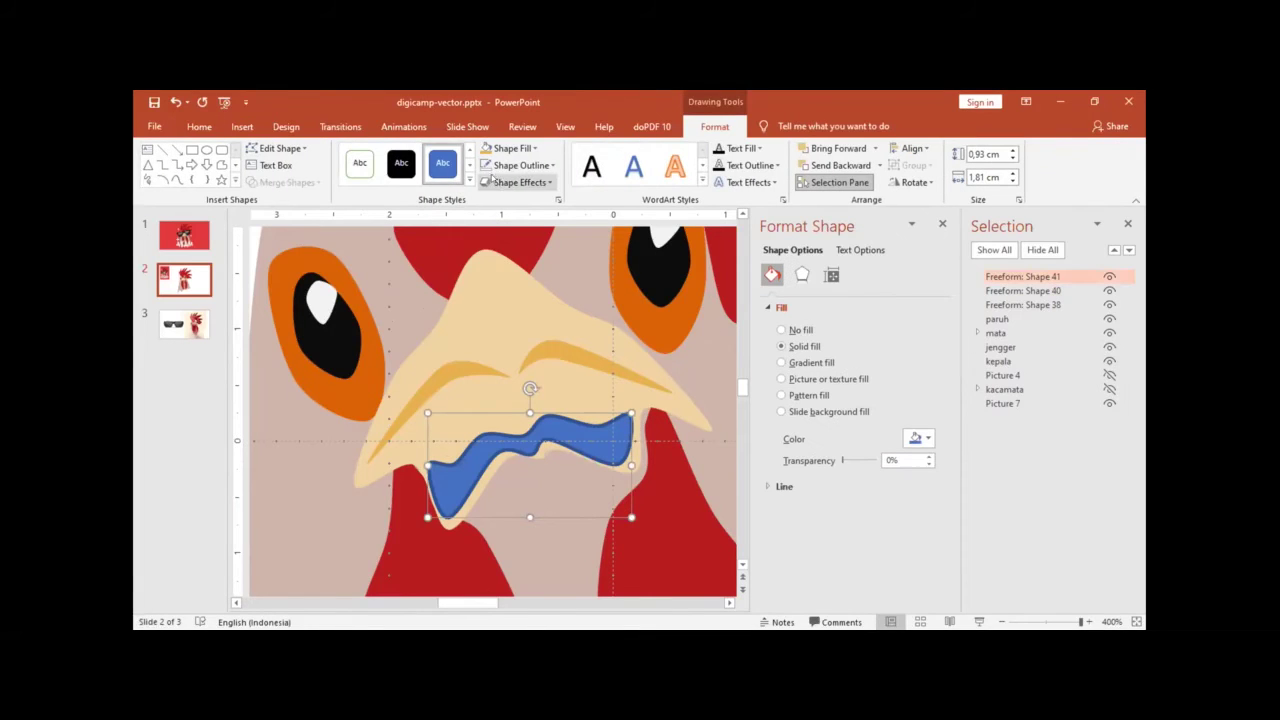
pyautogui.click(485, 150)
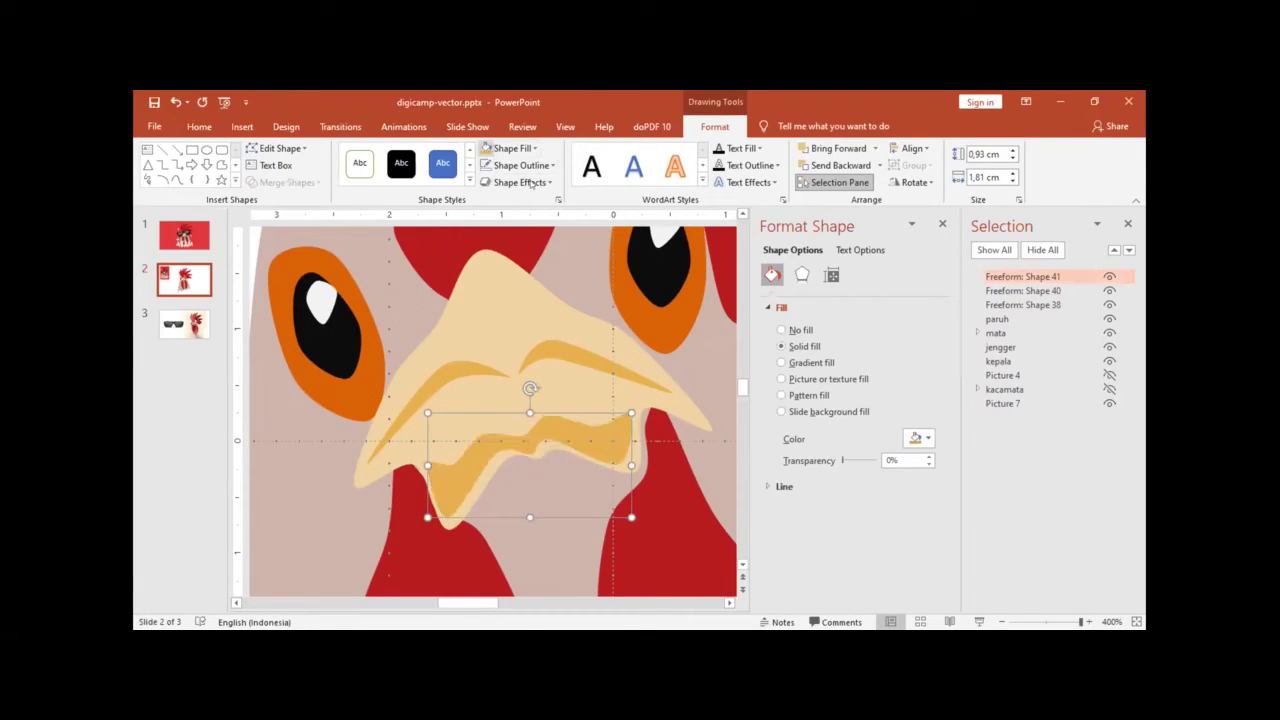
pyautogui.keyDown('shift'); pyautogui.click(547, 344); pyautogui.keyUp('shift')
pyautogui.keyDown('shift'); pyautogui.click(458, 366); pyautogui.keyUp('shift')
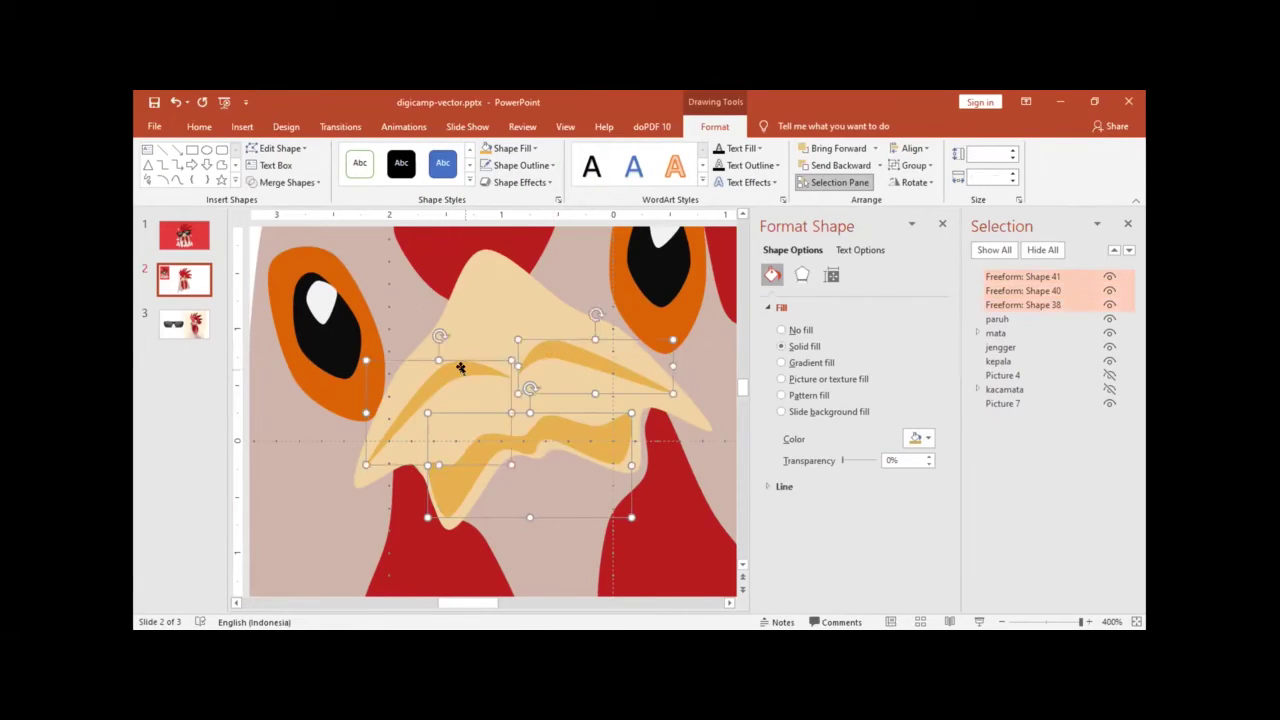
# Step: Union the three beak shading shapes and rename the result 'paruh efek'
pyautogui.click(285, 182)
pyautogui.click(271, 201)
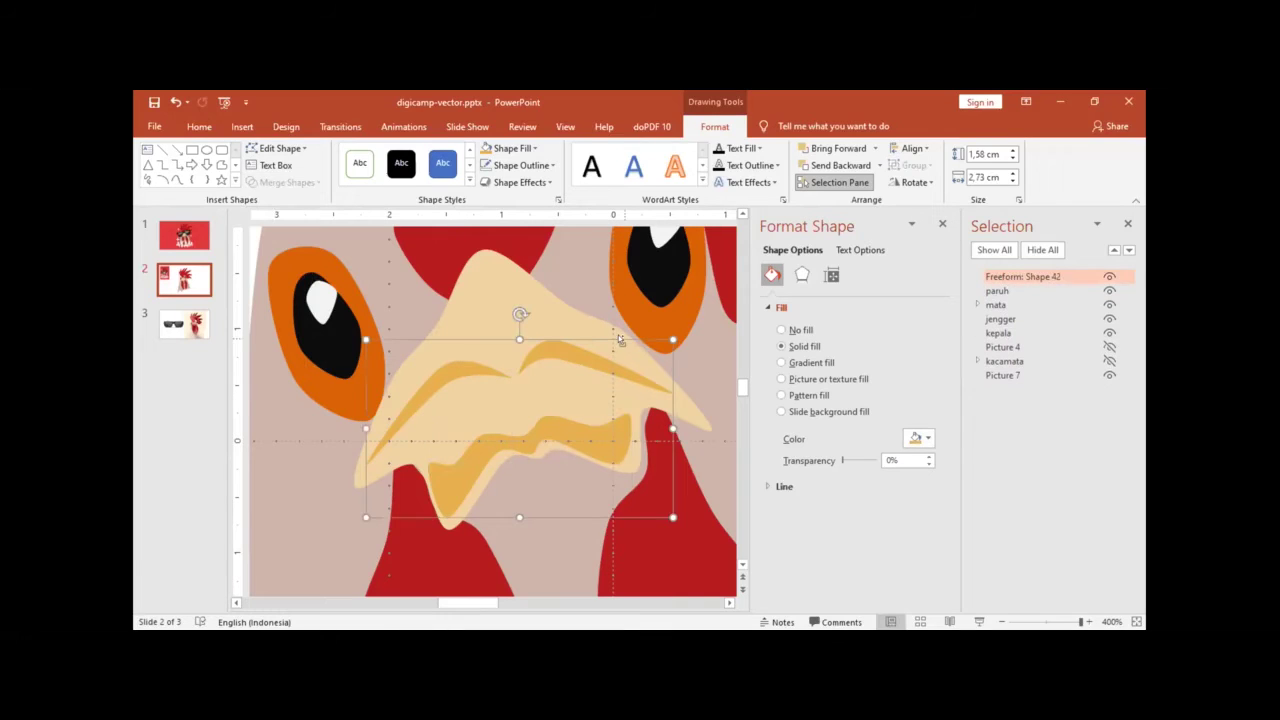
pyautogui.doubleClick(991, 277)
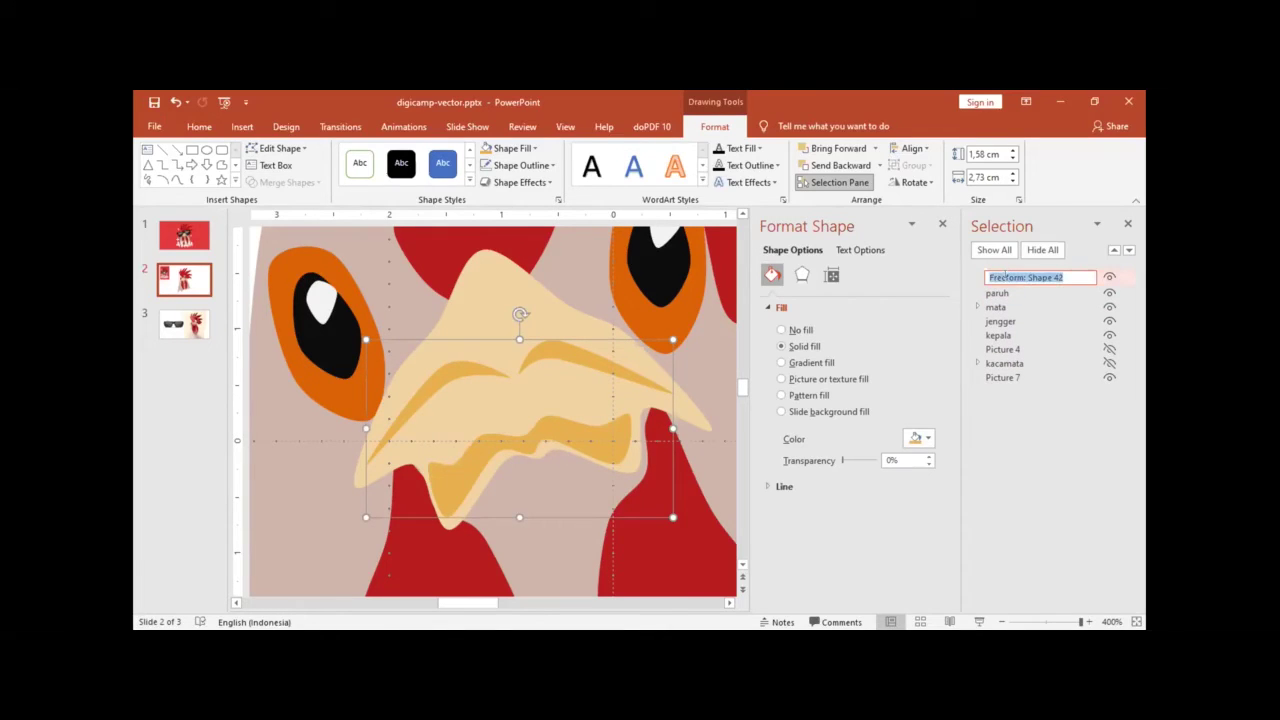
pyautogui.write('paruh e')
pyautogui.write('fek')
pyautogui.press('Return')
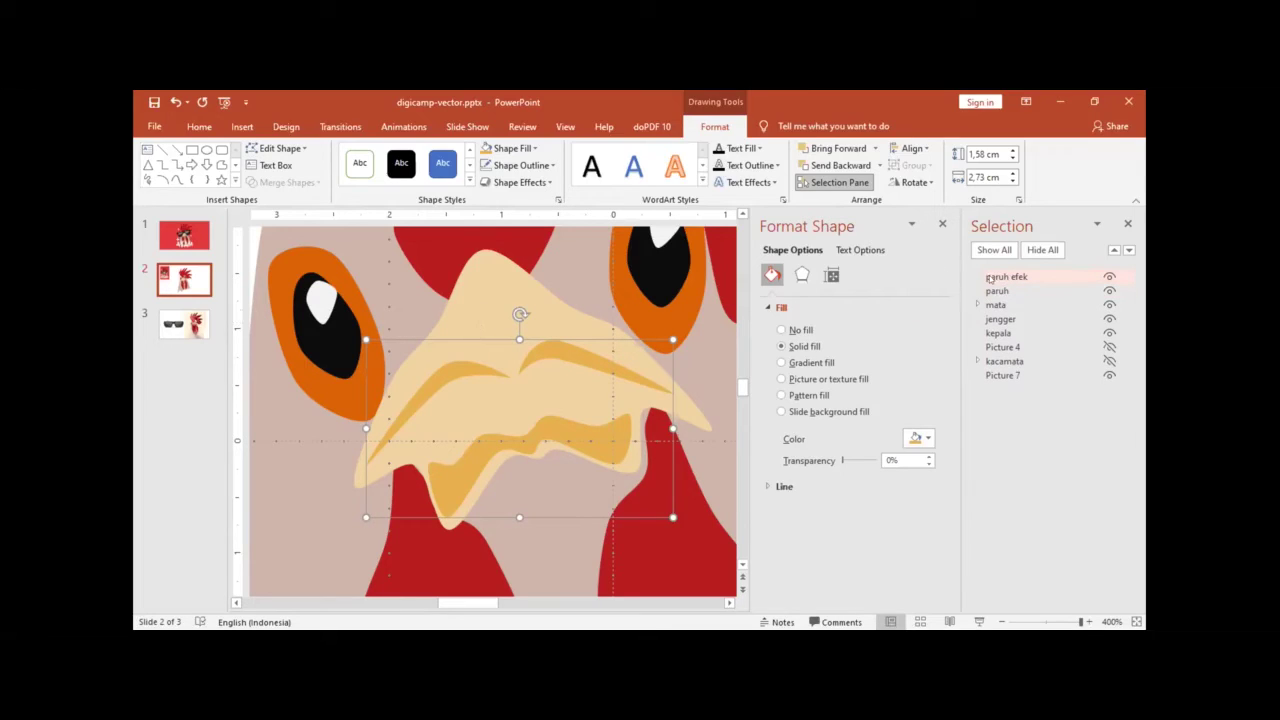
# Step: Layer 'paruh efek' above the paruh beak and zoom out to 100%
pyautogui.moveTo(990, 276); pyautogui.dragTo(1002, 298)
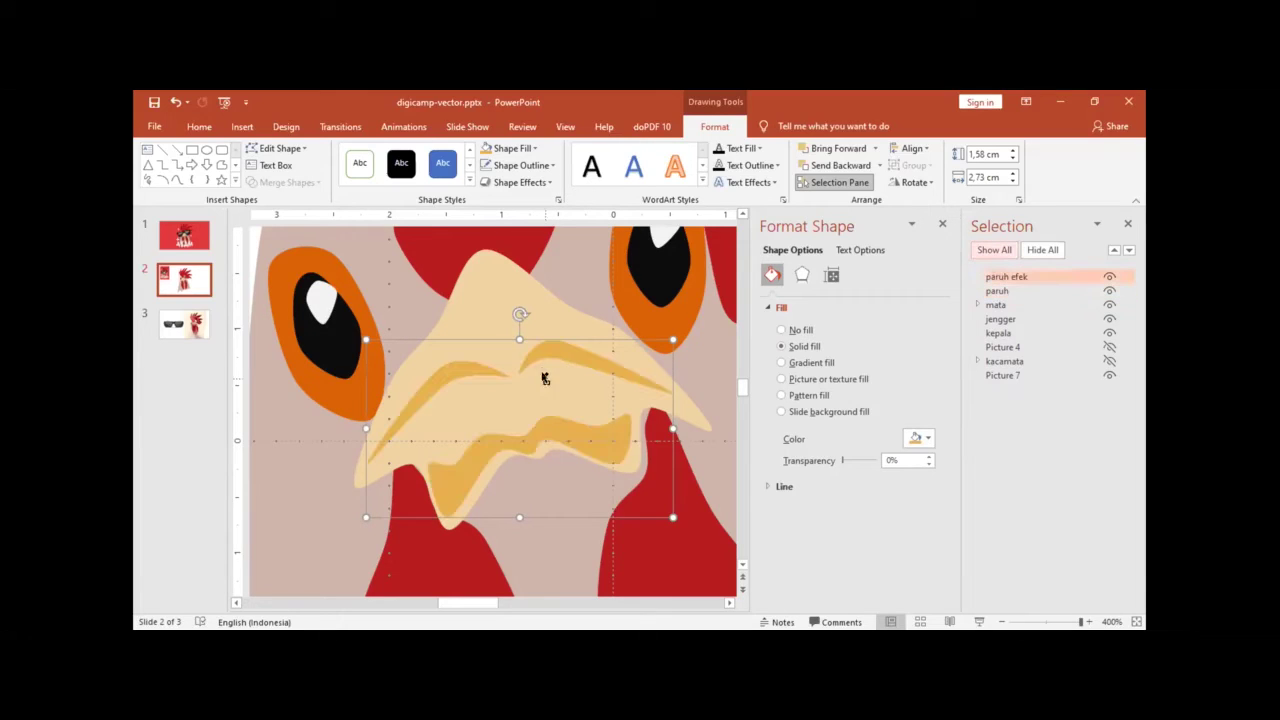
pyautogui.scroll(-5, 543, 378)
pyautogui.scroll(-1, 543, 378)
pyautogui.click(643, 444)
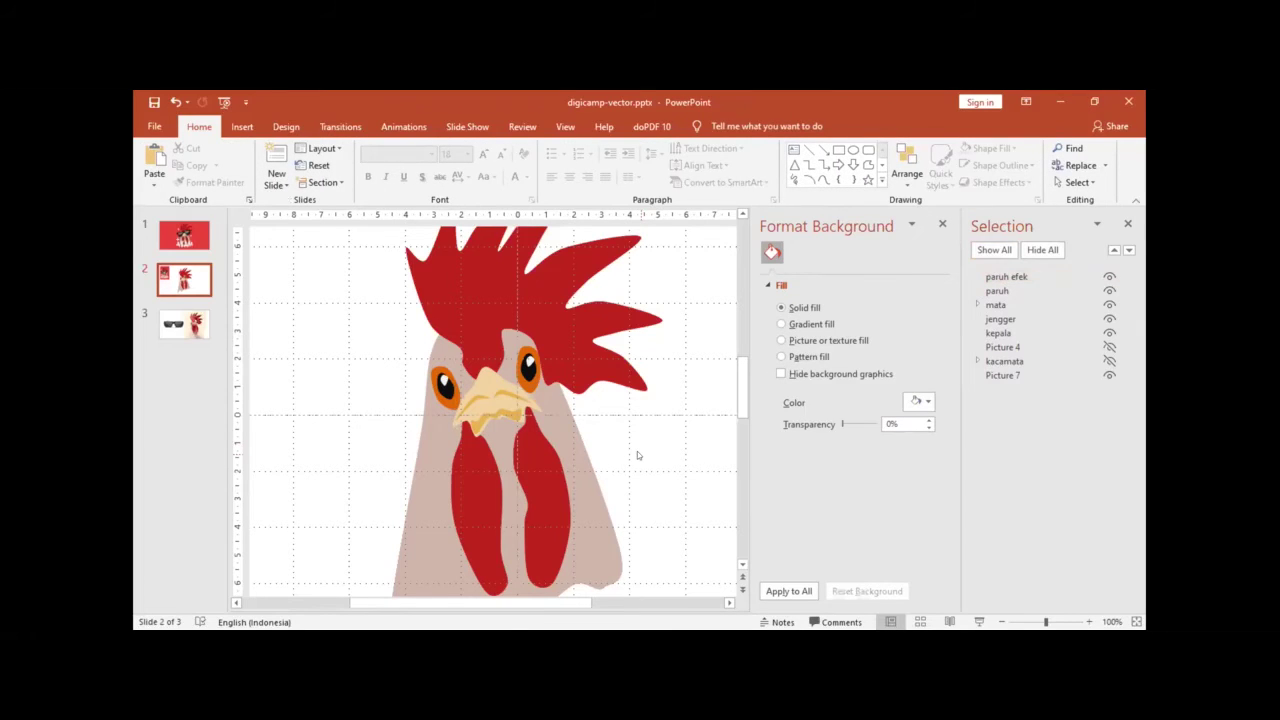
# Step: Draw a closed curve shading shape along the neck's left edge
pyautogui.click(601, 474)
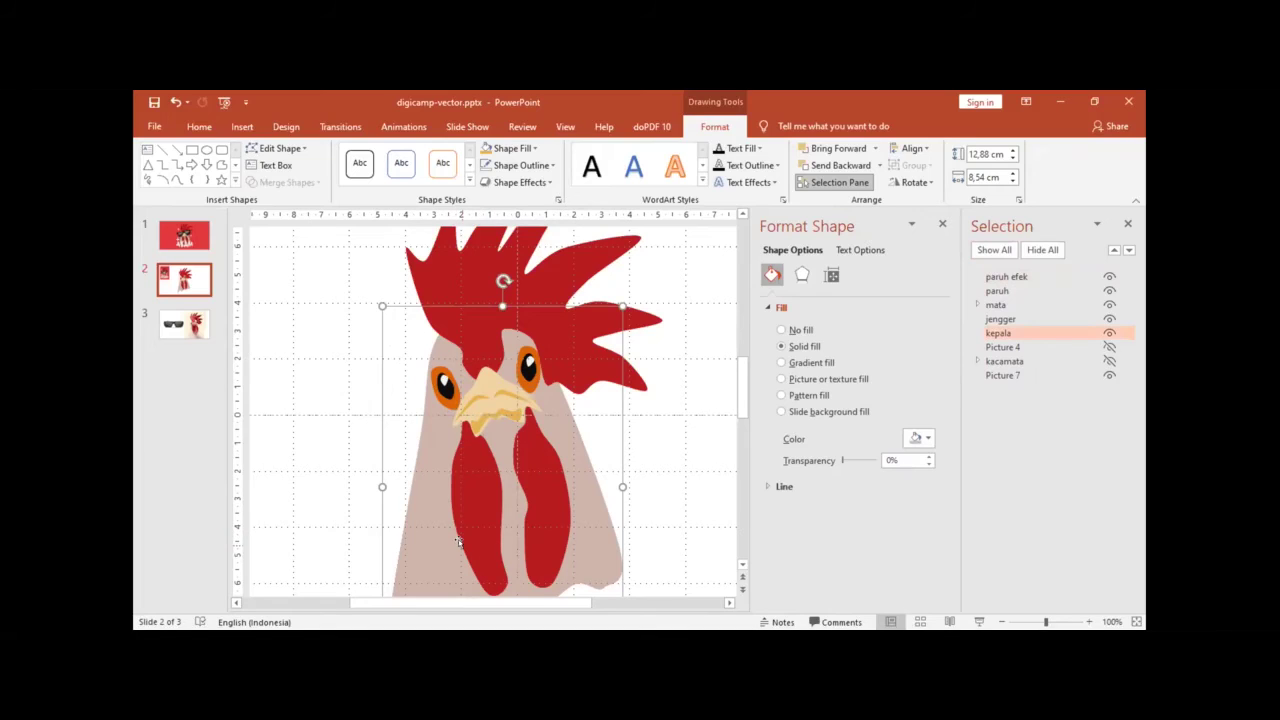
pyautogui.scroll(-1, 455, 542)
pyautogui.scroll(-1, 450, 534)
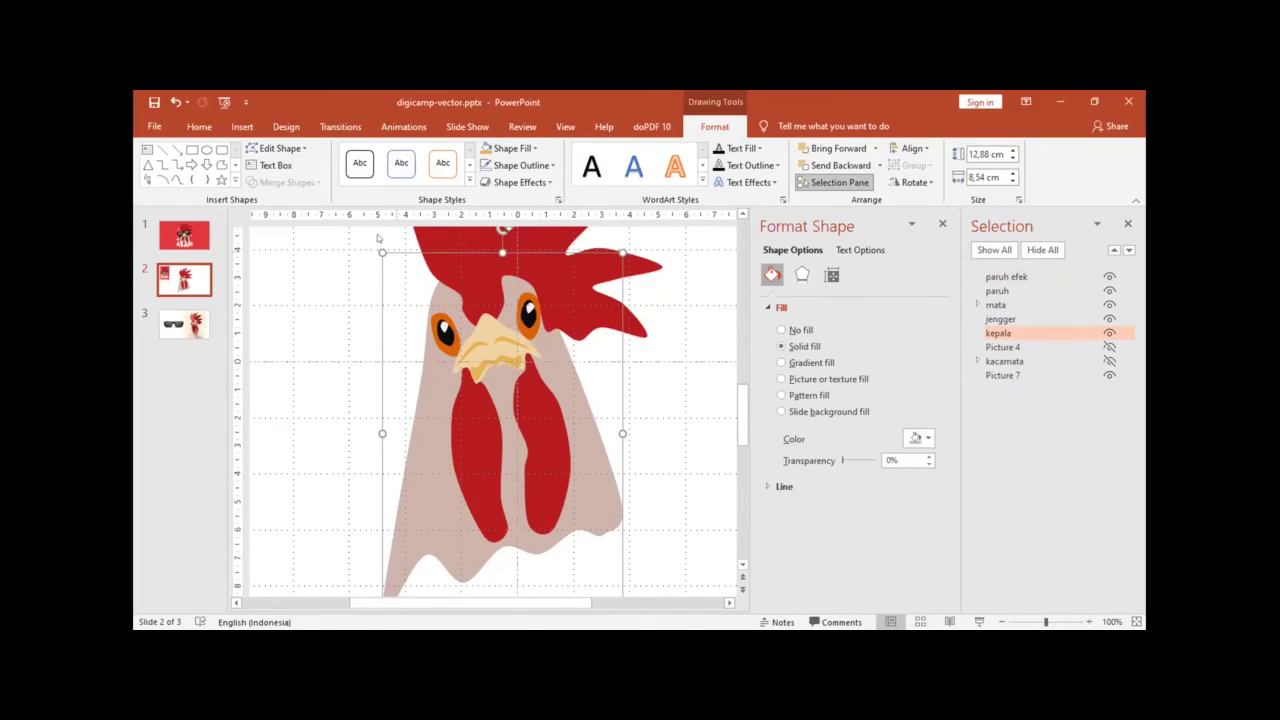
pyautogui.click(179, 180)
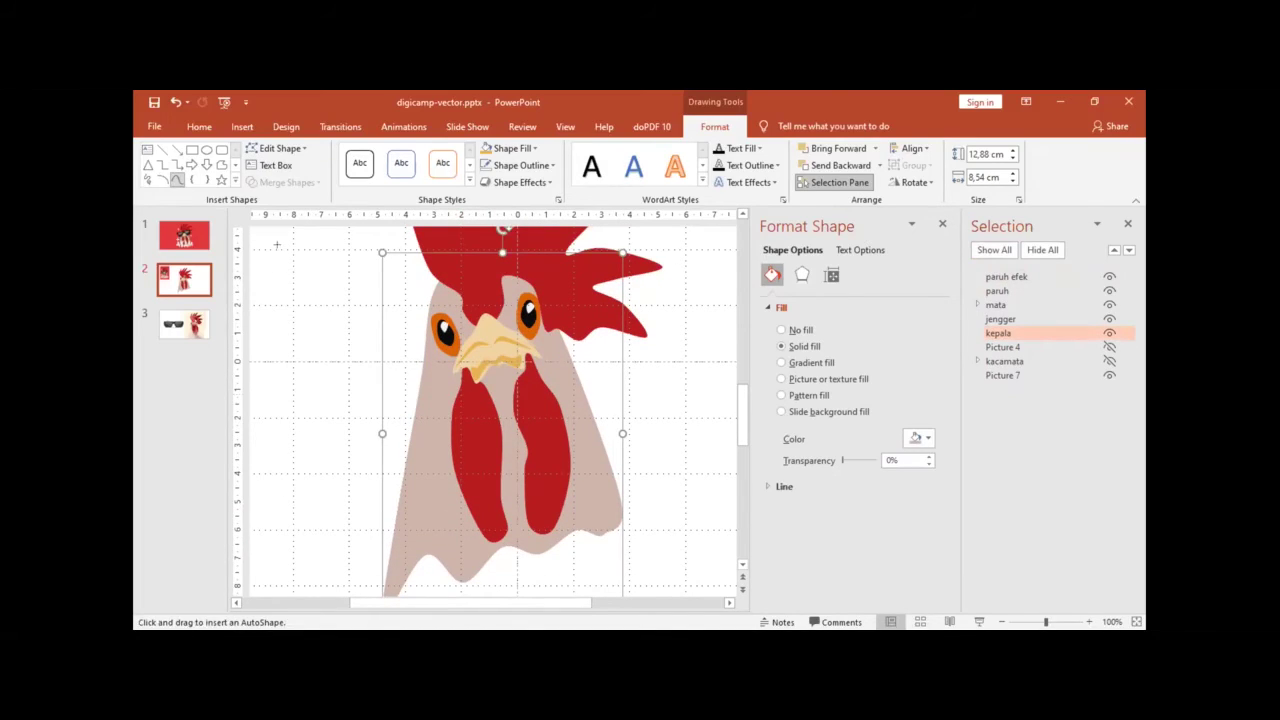
pyautogui.click(416, 384)
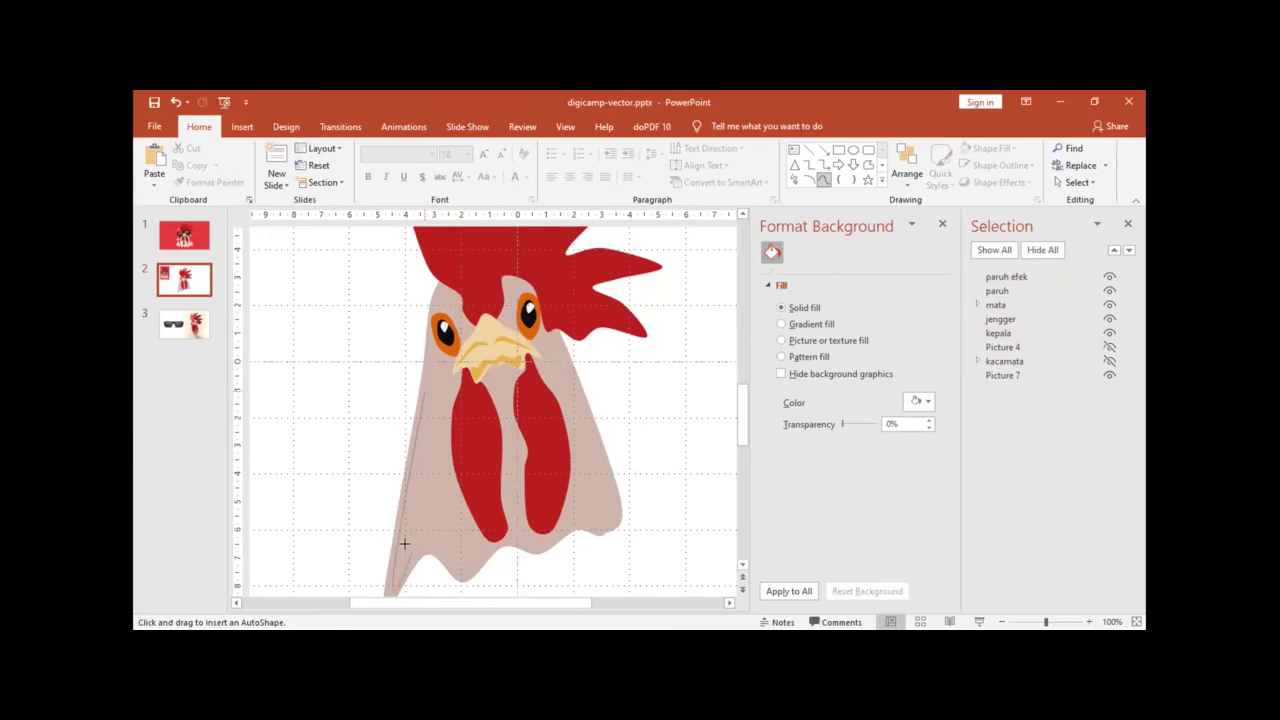
pyautogui.click(413, 540)
pyautogui.click(414, 517)
pyautogui.click(418, 385)
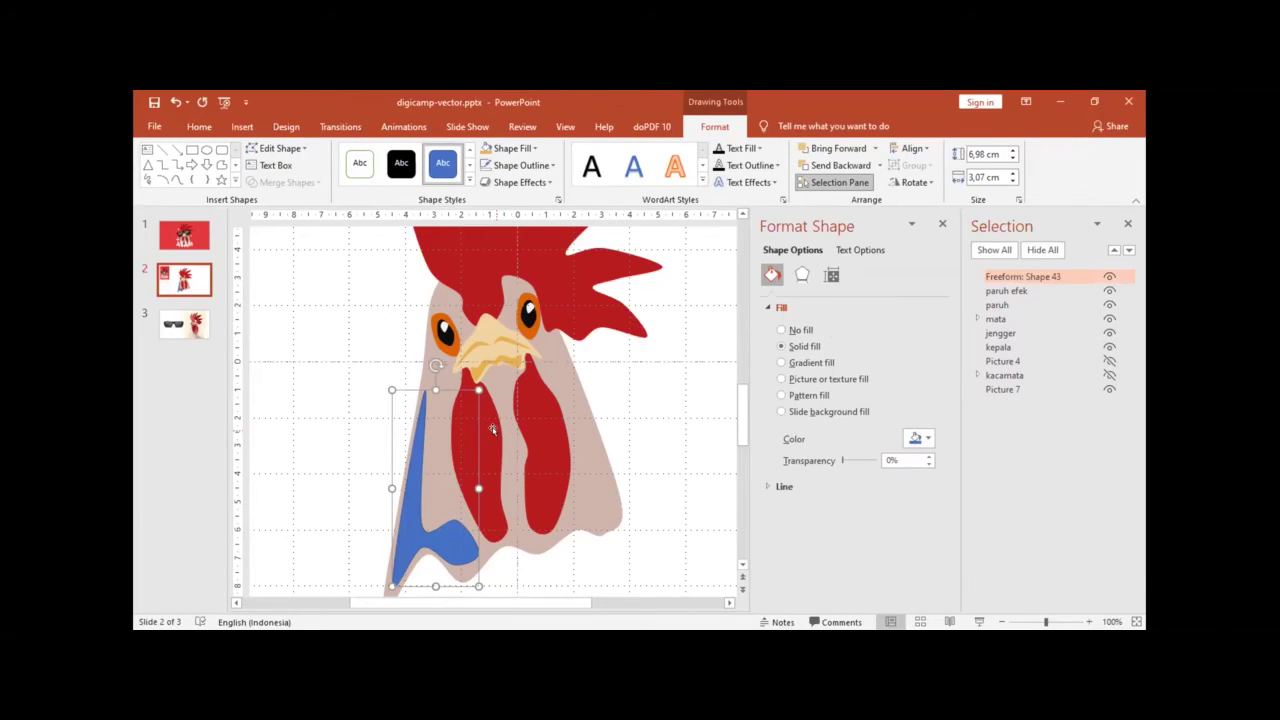
# Step: Draw a freeform shading shape along the neck's right edge
pyautogui.click(178, 180)
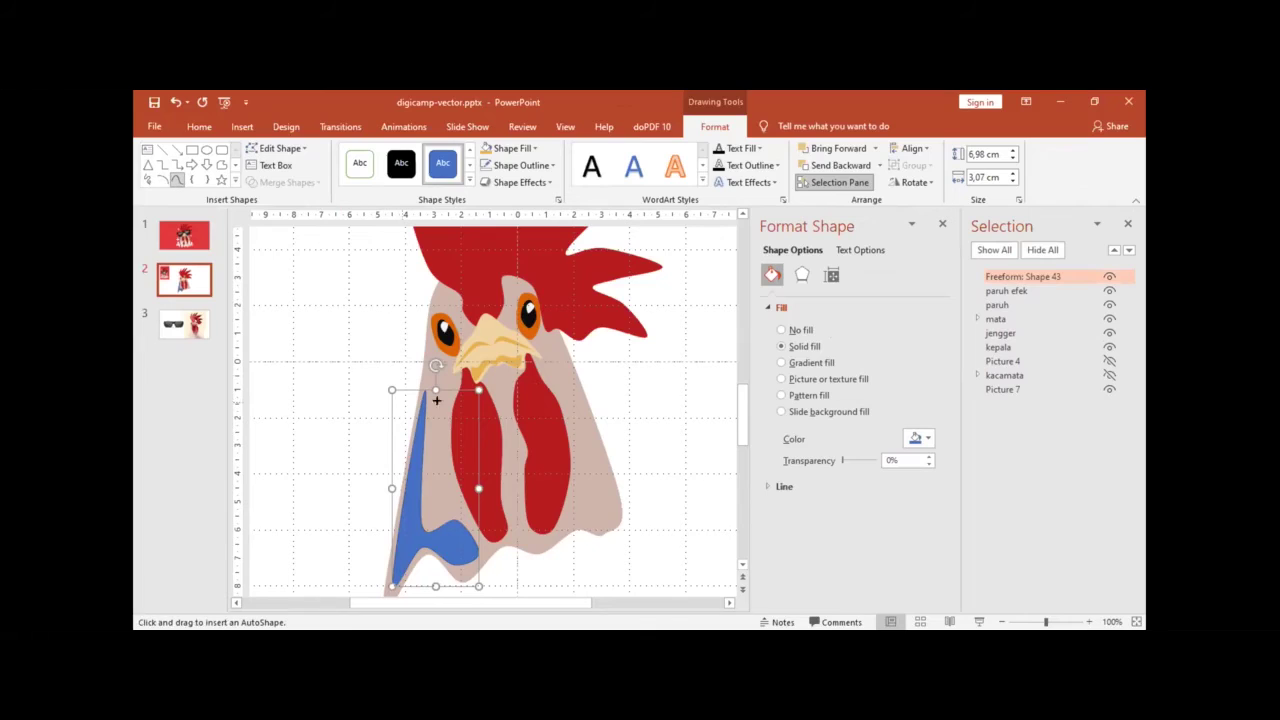
pyautogui.click(563, 364)
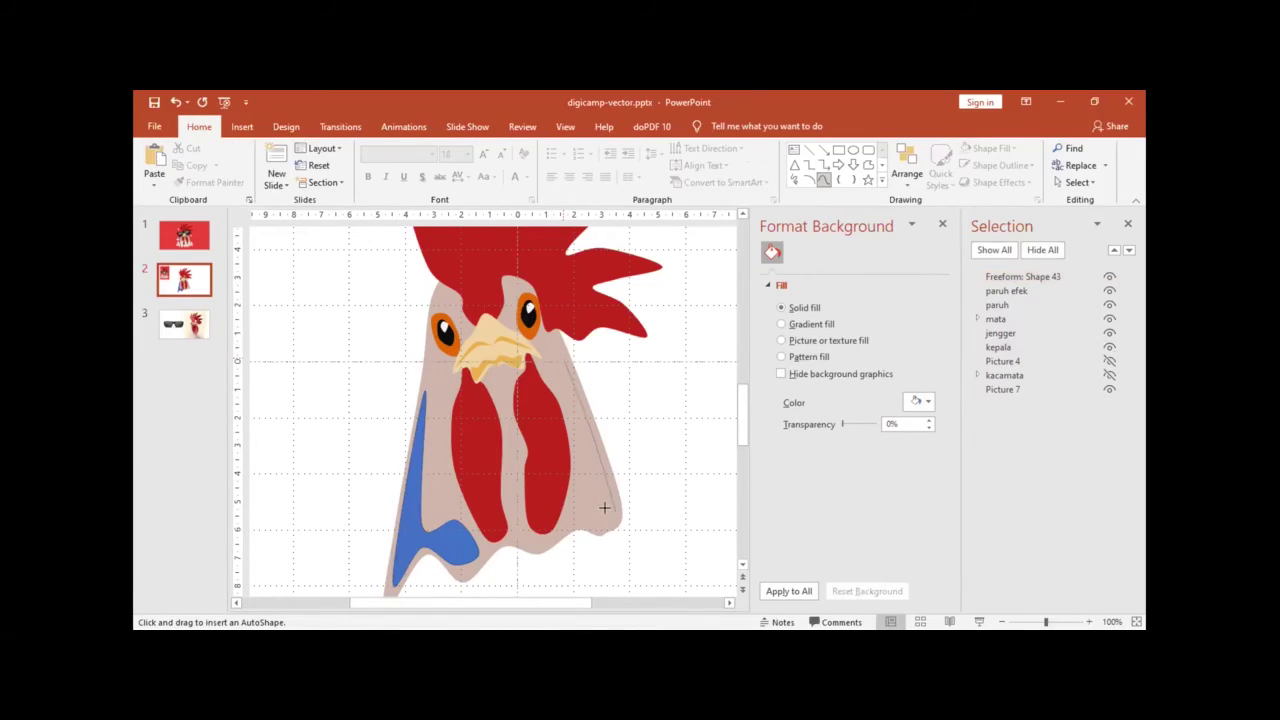
pyautogui.moveTo(591, 517); pyautogui.dragTo(585, 490)
pyautogui.moveTo(583, 457); pyautogui.dragTo(556, 350)
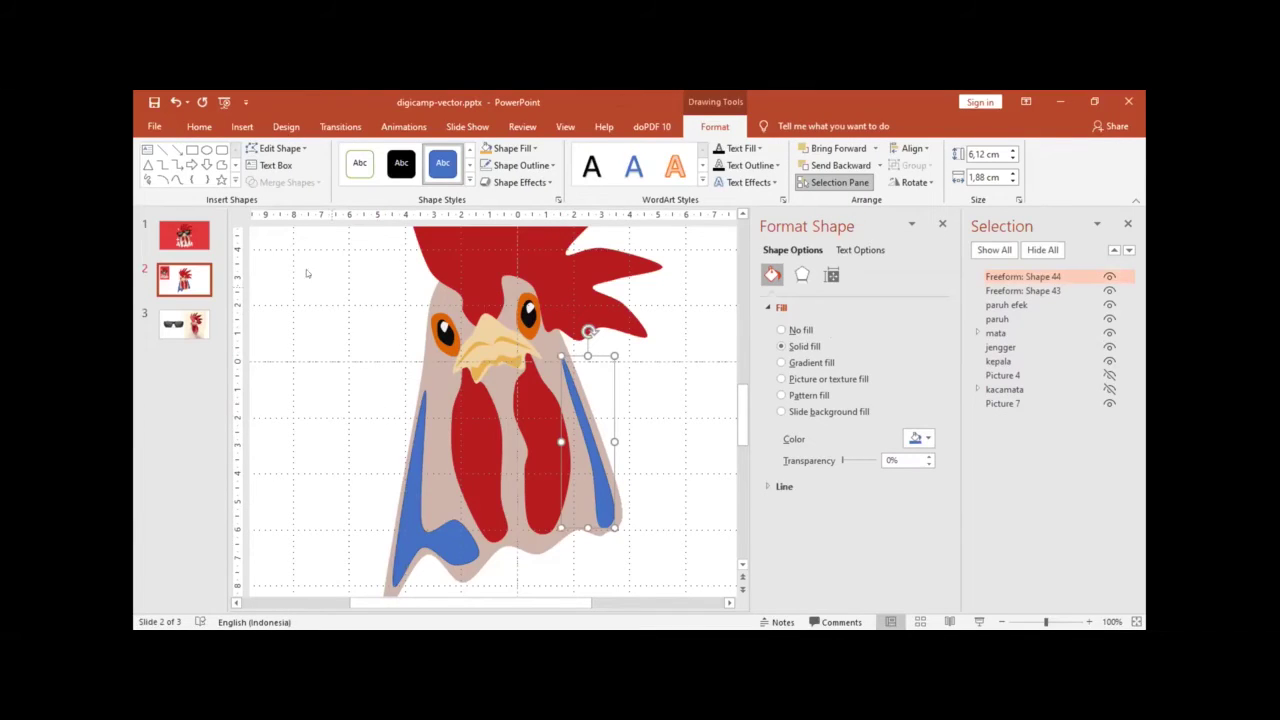
pyautogui.click(177, 180)
pyautogui.scroll(5, 522, 406)
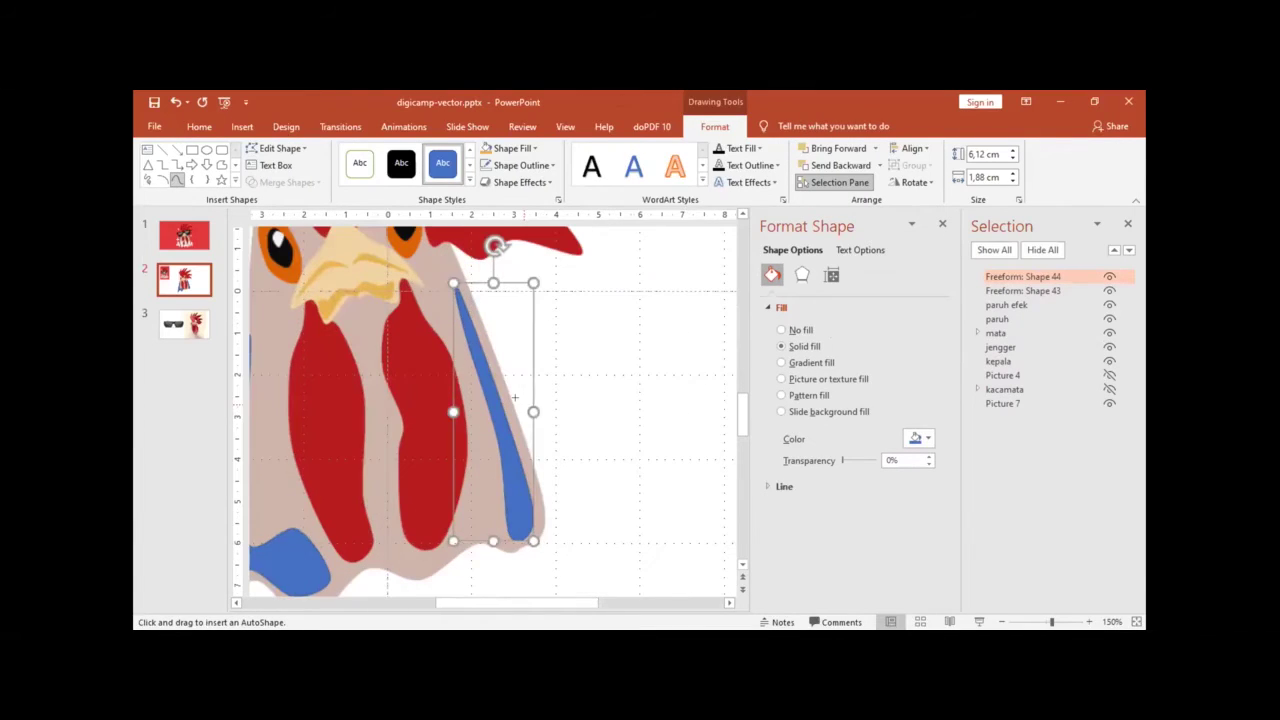
pyautogui.click(341, 300)
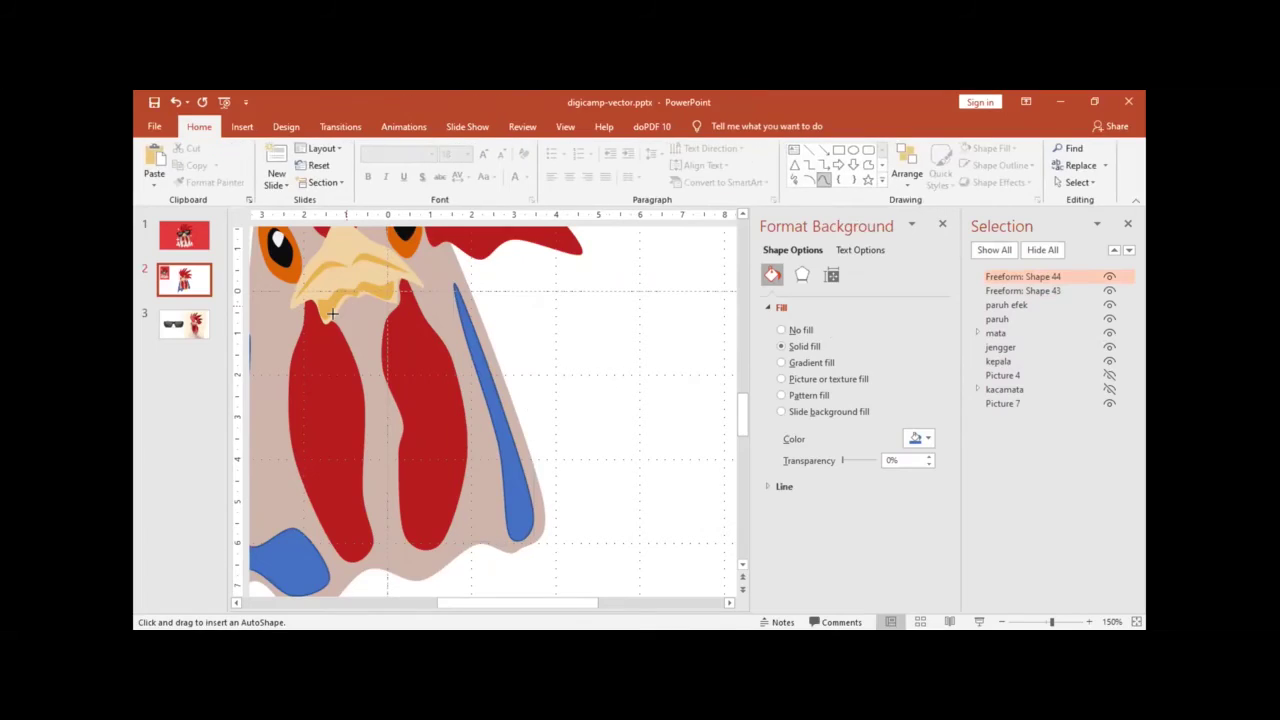
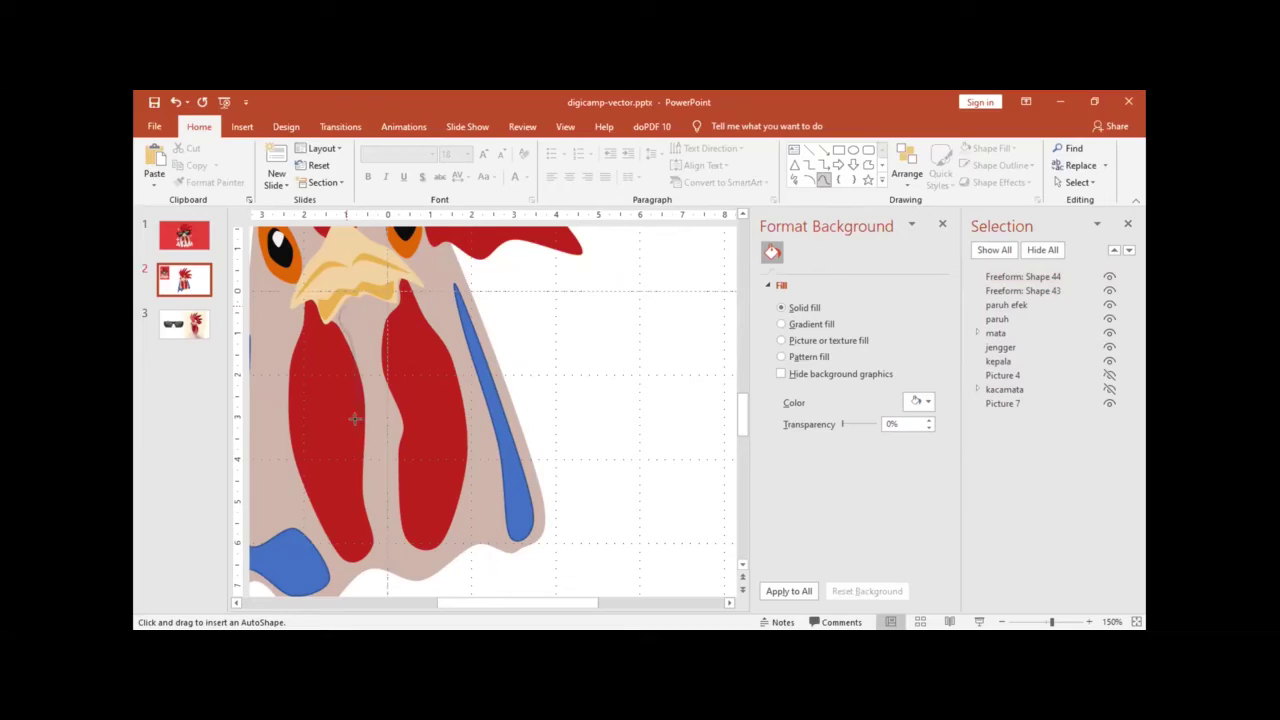
# Step: Draw a third blue shading freeform down the centre of the rooster's face
pyautogui.click(348, 503)
pyautogui.click(405, 422)
pyautogui.click(344, 298)
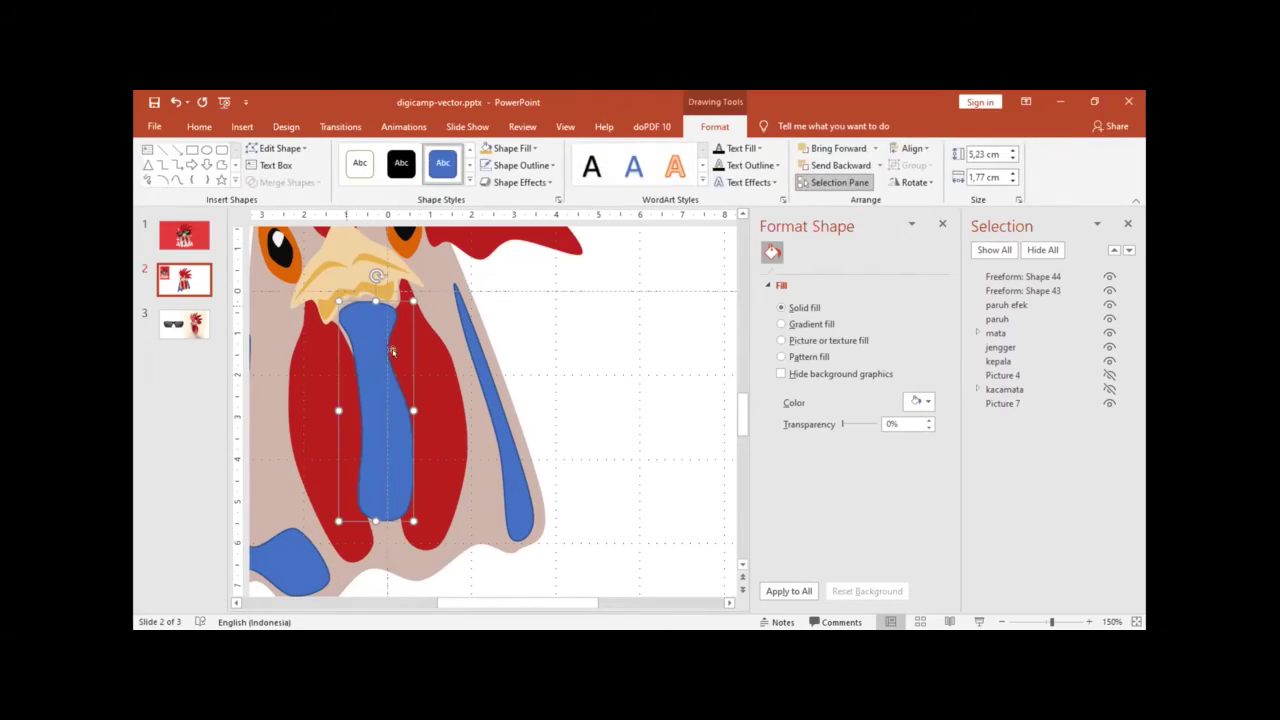
pyautogui.scroll(-2, 461, 514)
# Step: Union the left, centre and right blue shapes into Freeform: Shape 46
pyautogui.click(426, 540)
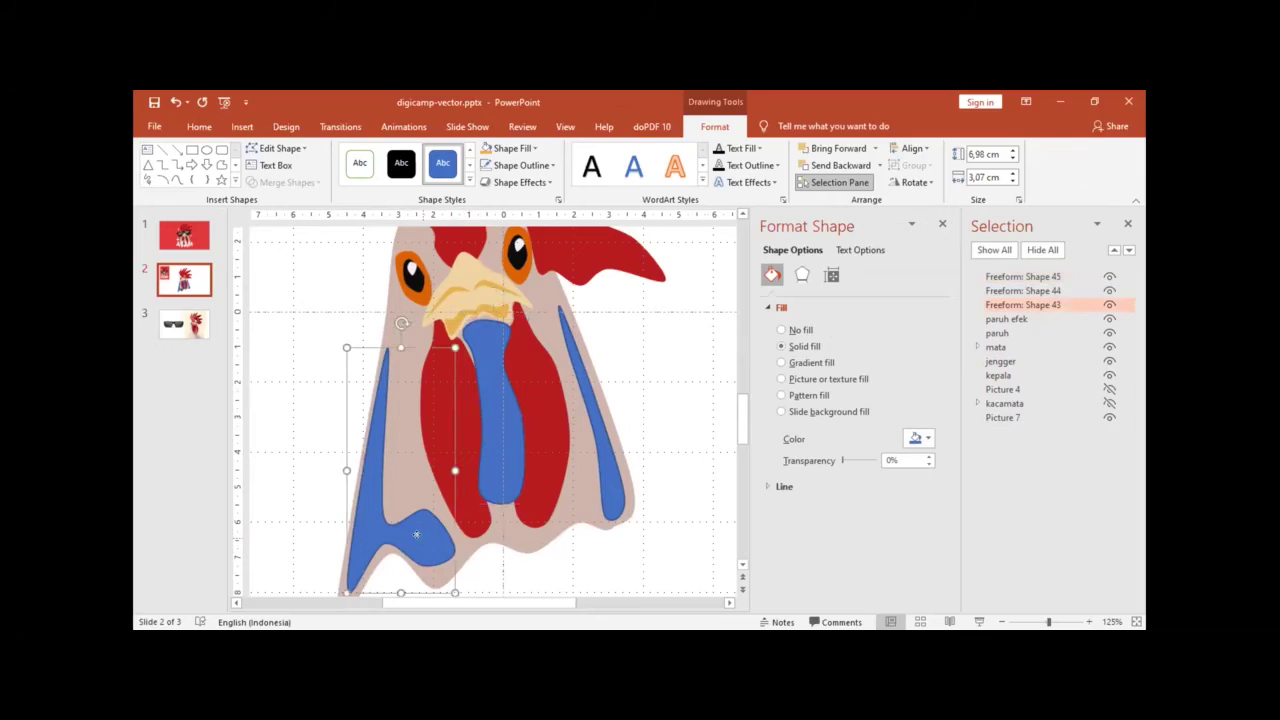
pyautogui.keyDown('shift'); pyautogui.click(500, 421); pyautogui.keyUp('shift')
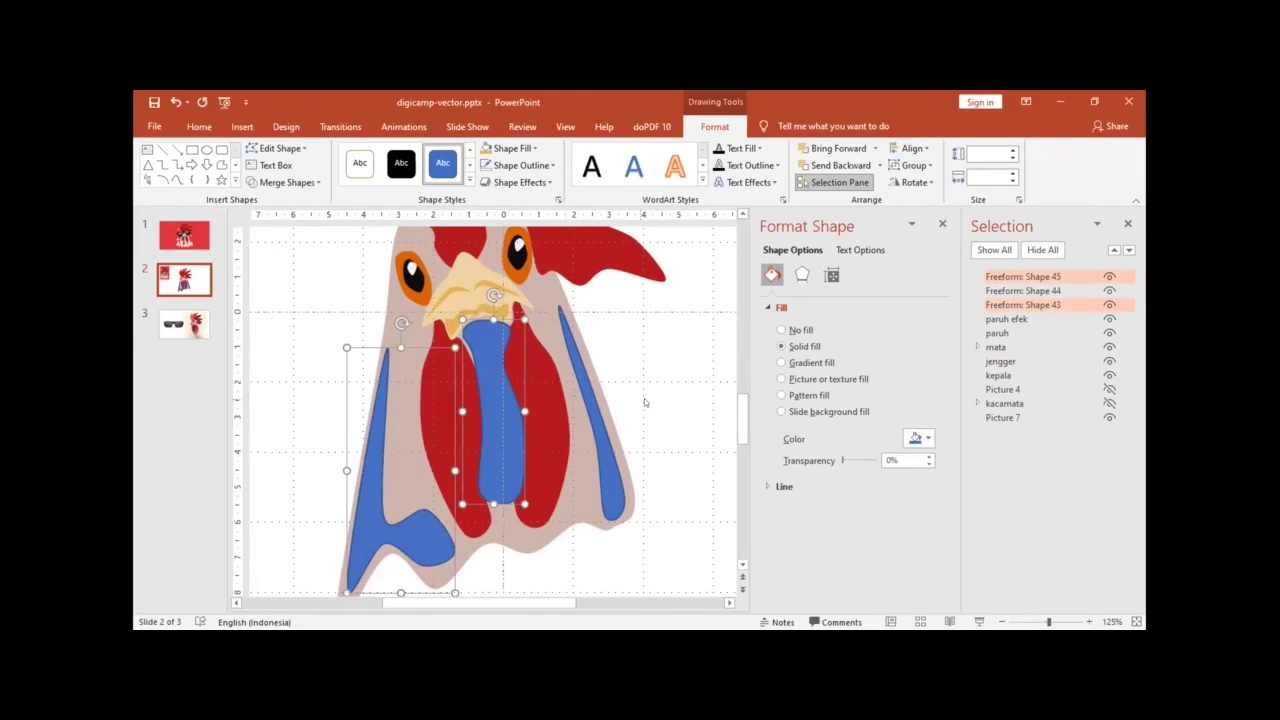
pyautogui.keyDown('shift'); pyautogui.click(614, 481); pyautogui.keyUp('shift')
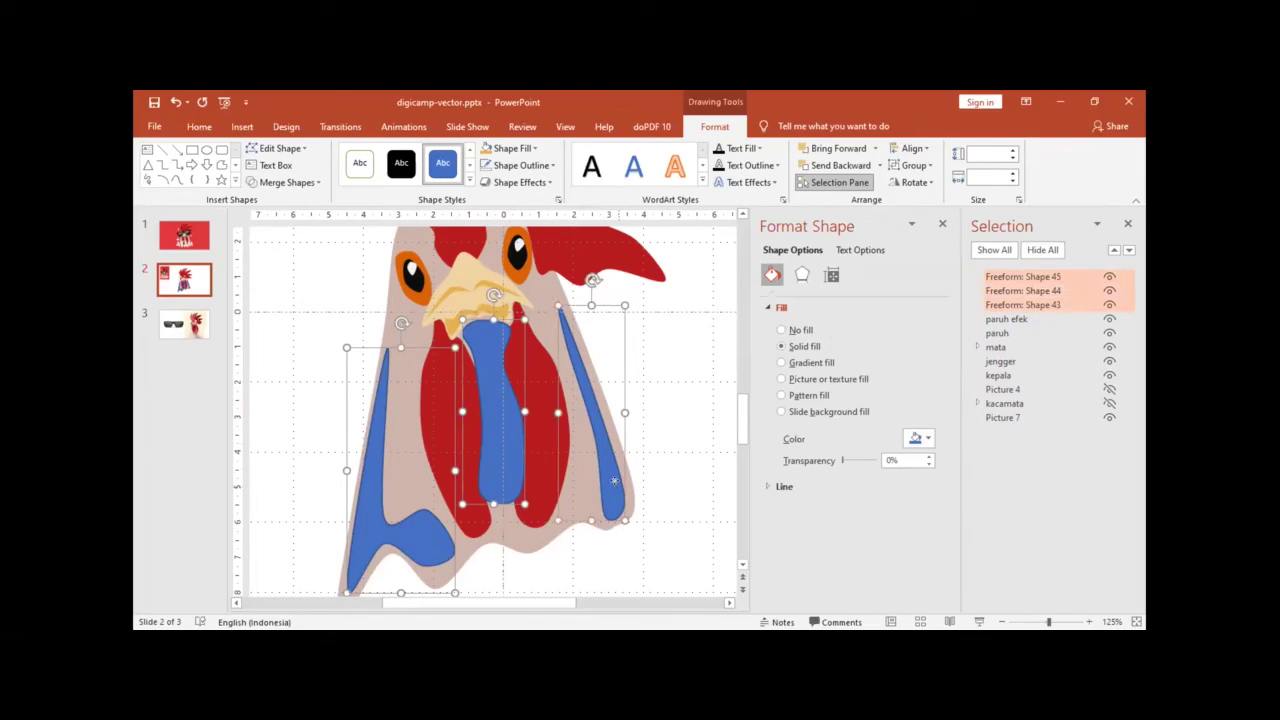
pyautogui.click(285, 182)
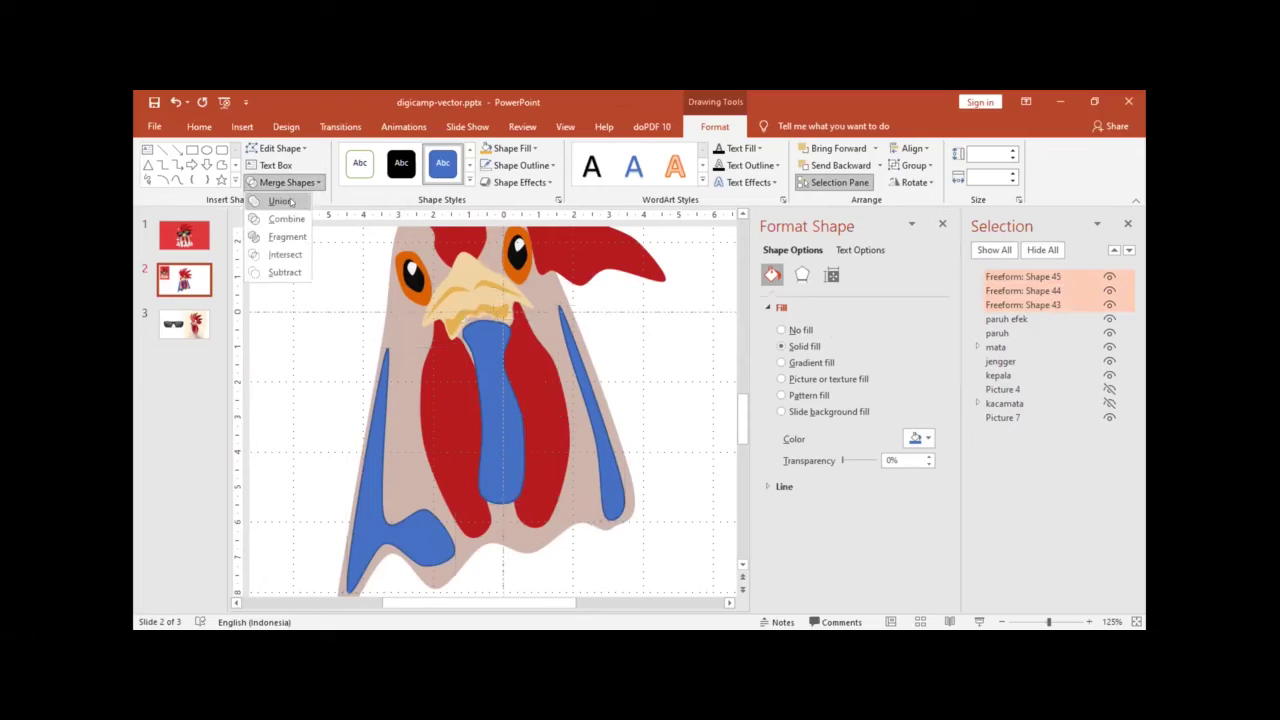
pyautogui.click(280, 201)
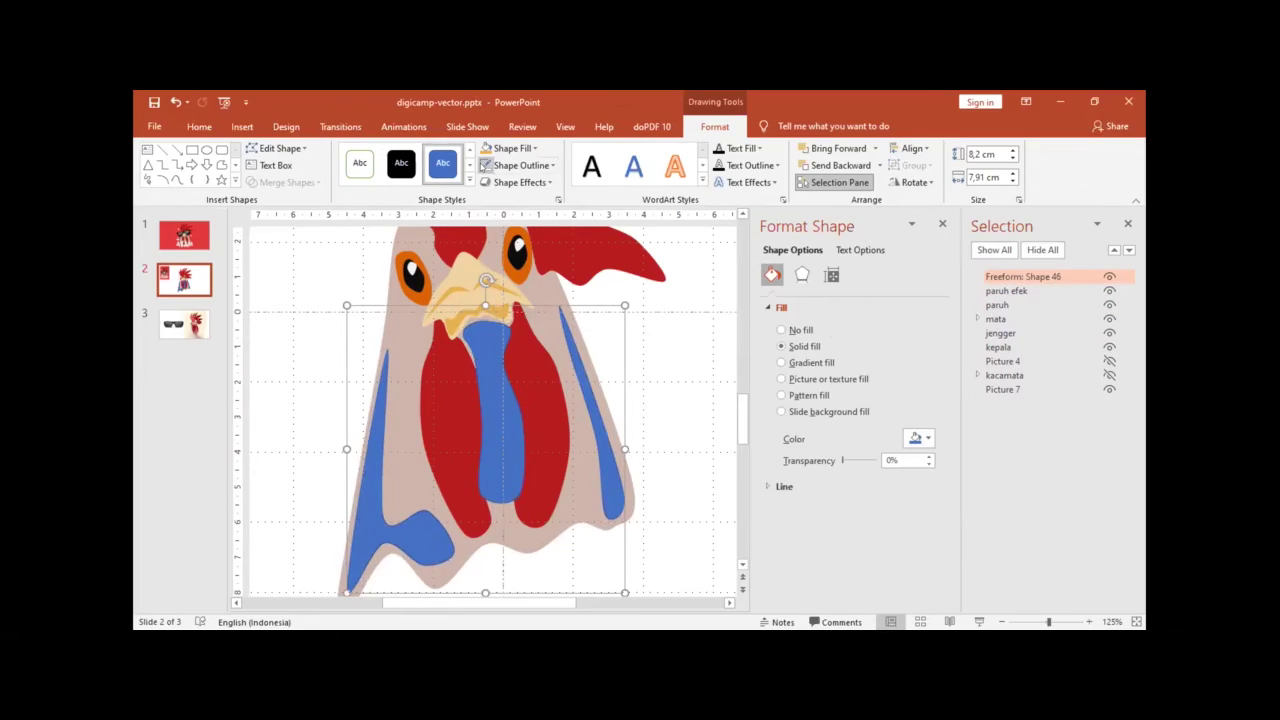
pyautogui.scroll(-3, 452, 262)
pyautogui.scroll(-3, 452, 262)
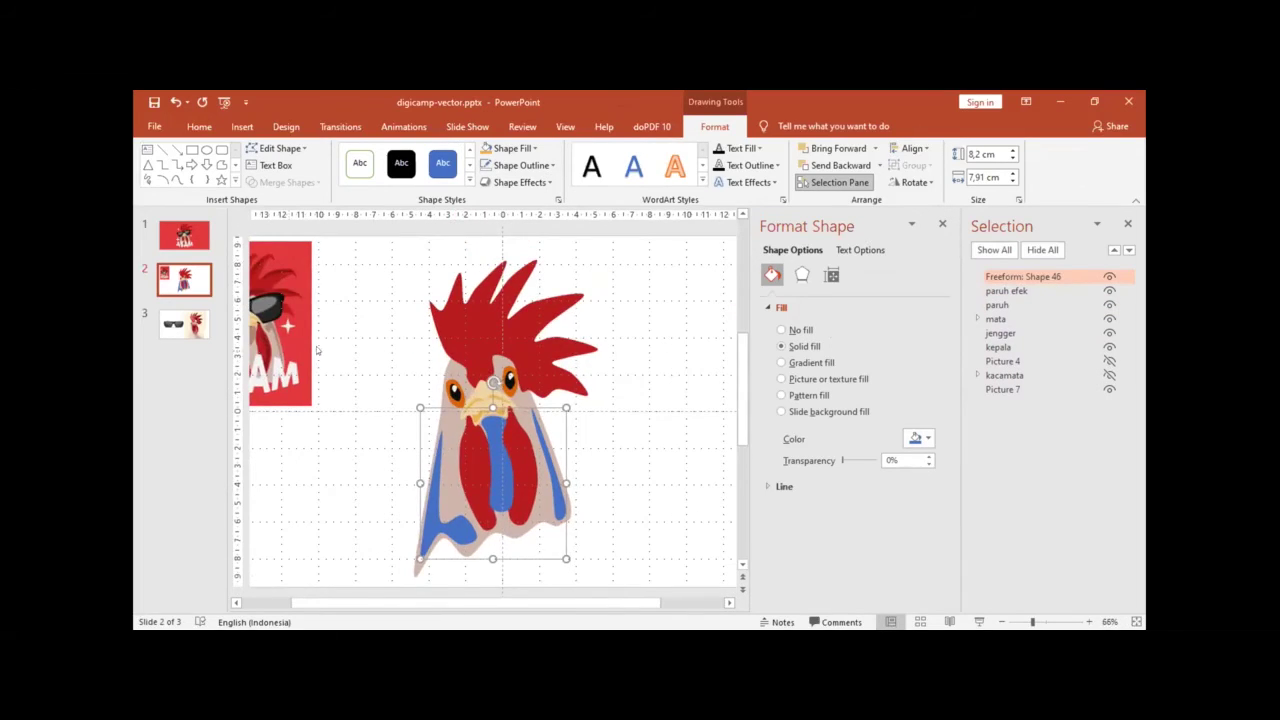
# Step: Shift the AYAM picture right and eyedrop its tan onto the merged shading
pyautogui.moveTo(275, 345); pyautogui.dragTo(351, 348)
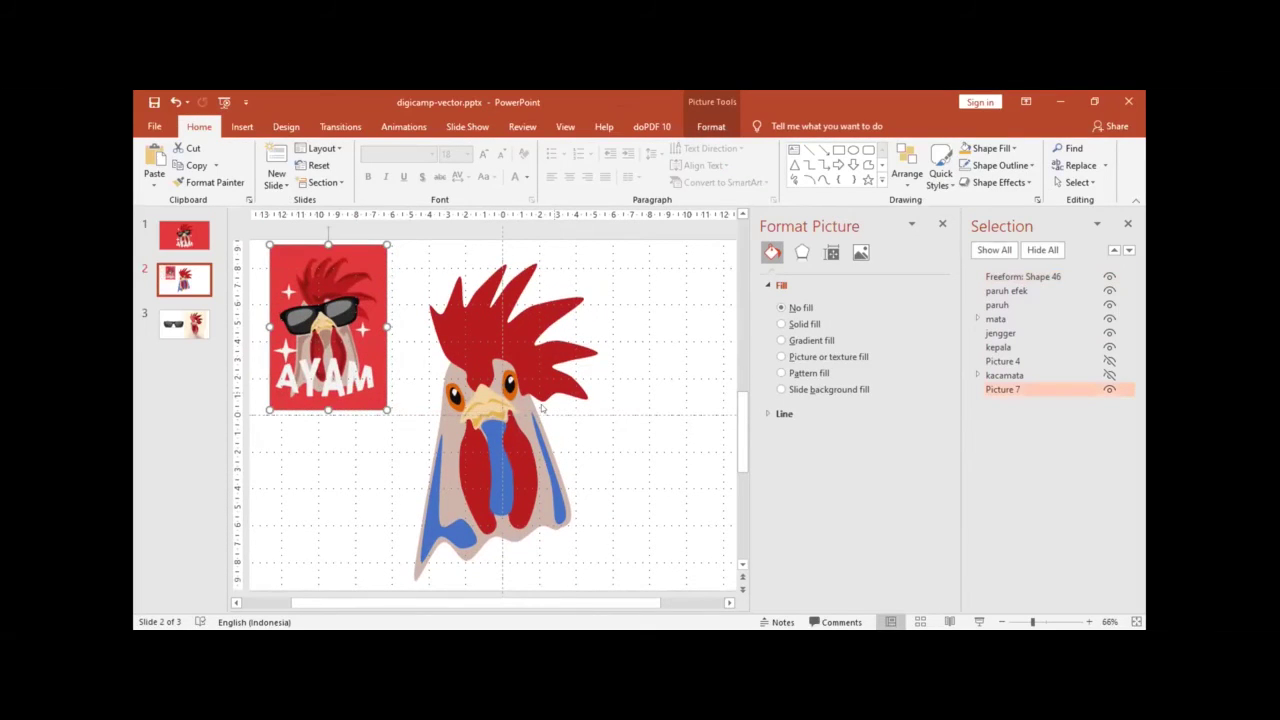
pyautogui.doubleClick(497, 456)
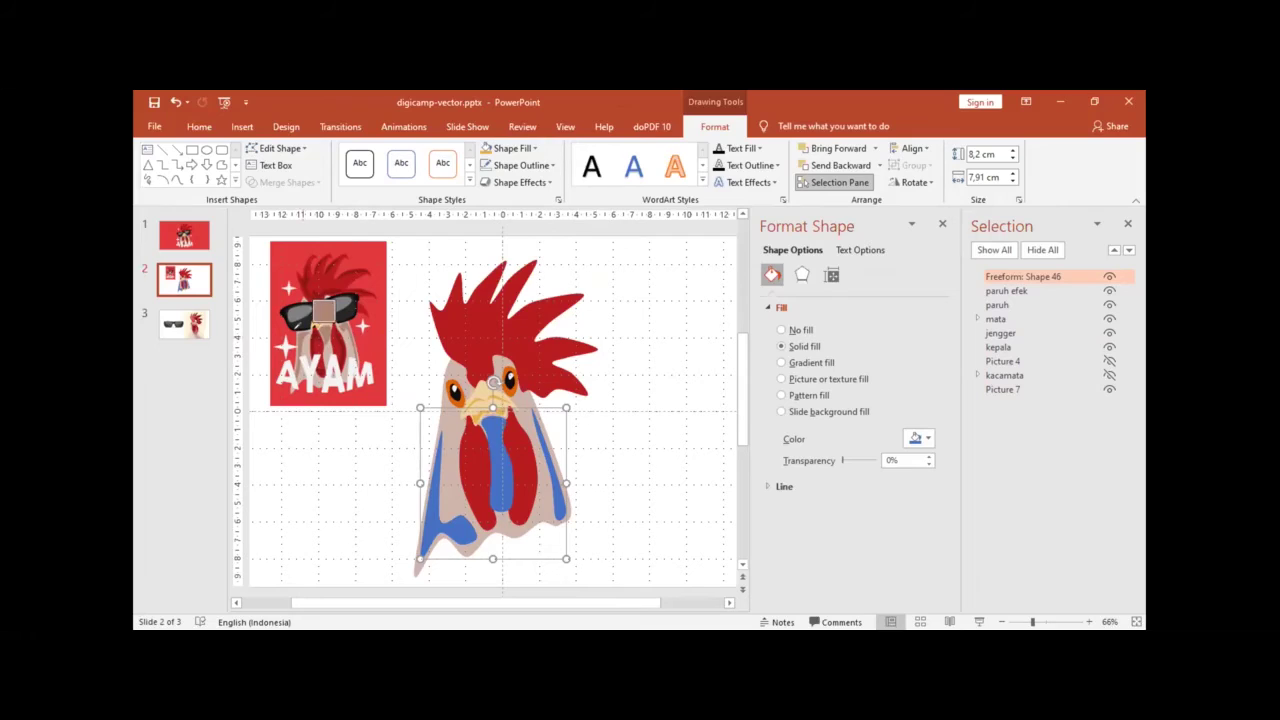
pyautogui.click(296, 334)
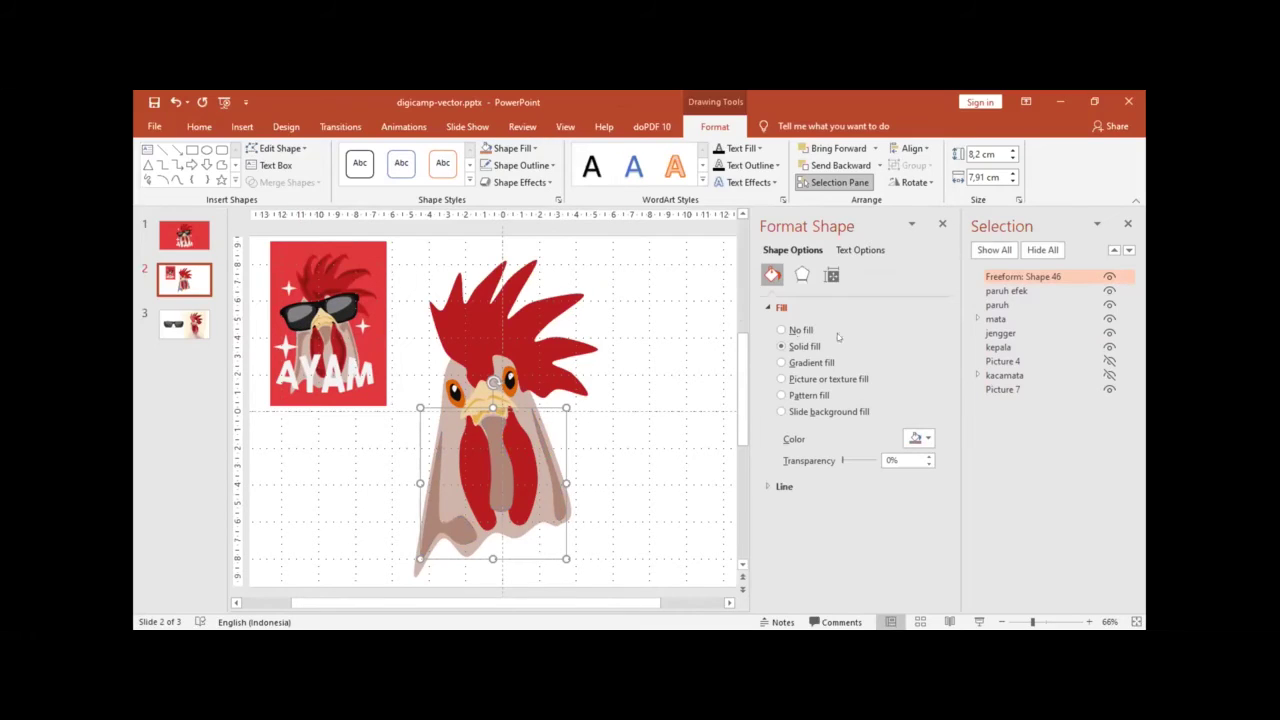
# Step: Rename the shading 'kepala efek' and stack it just above 'kepala'
pyautogui.doubleClick(1012, 277)
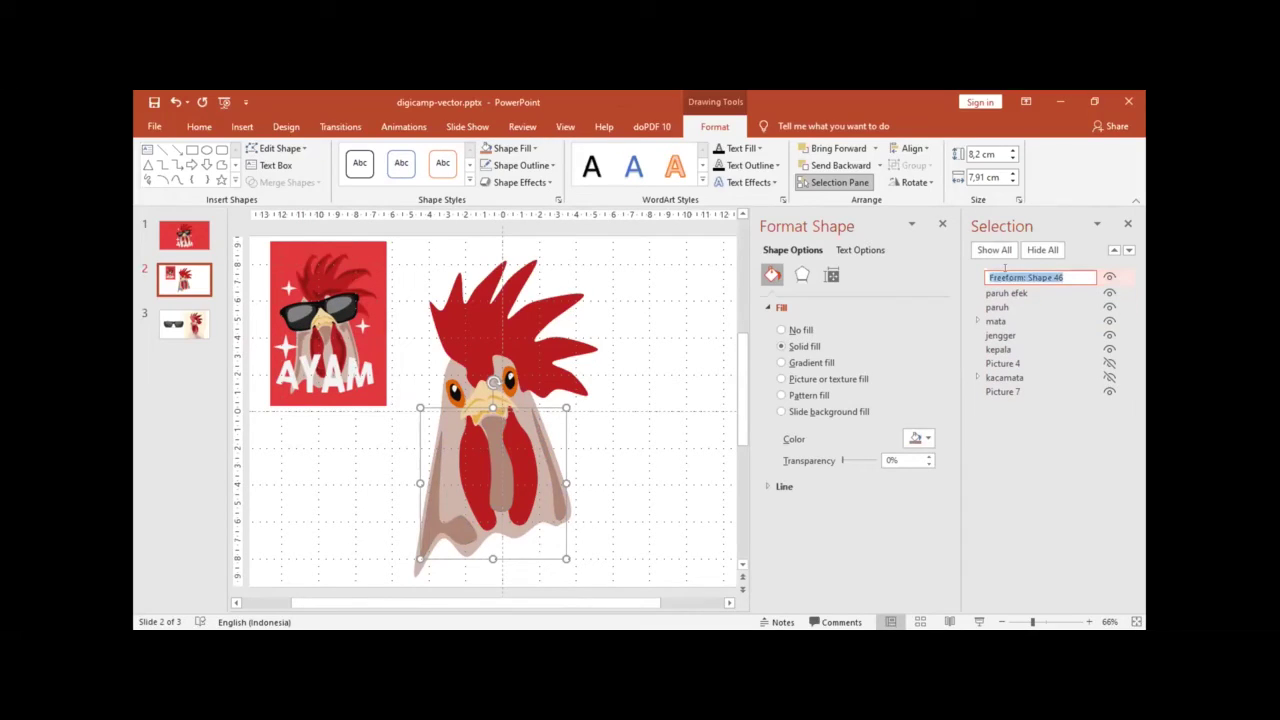
pyautogui.write('kepala efek')
pyautogui.press('Return')
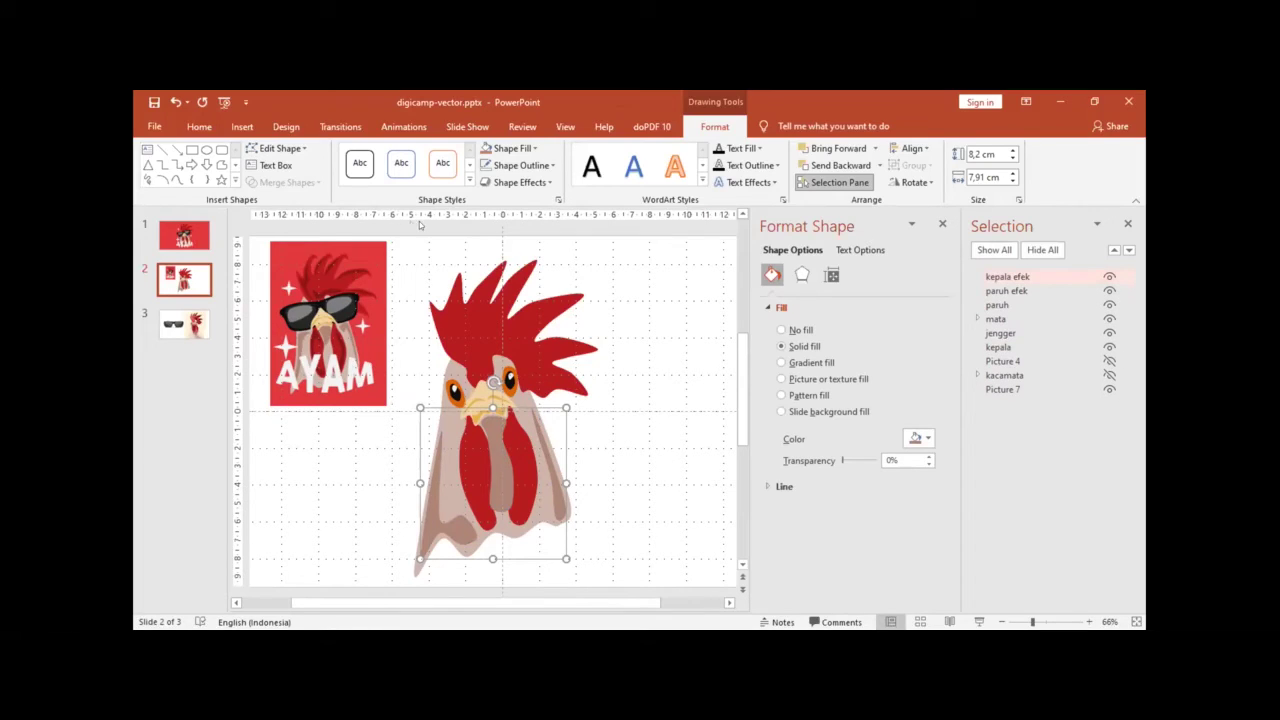
pyautogui.moveTo(1003, 277); pyautogui.dragTo(1003, 338)
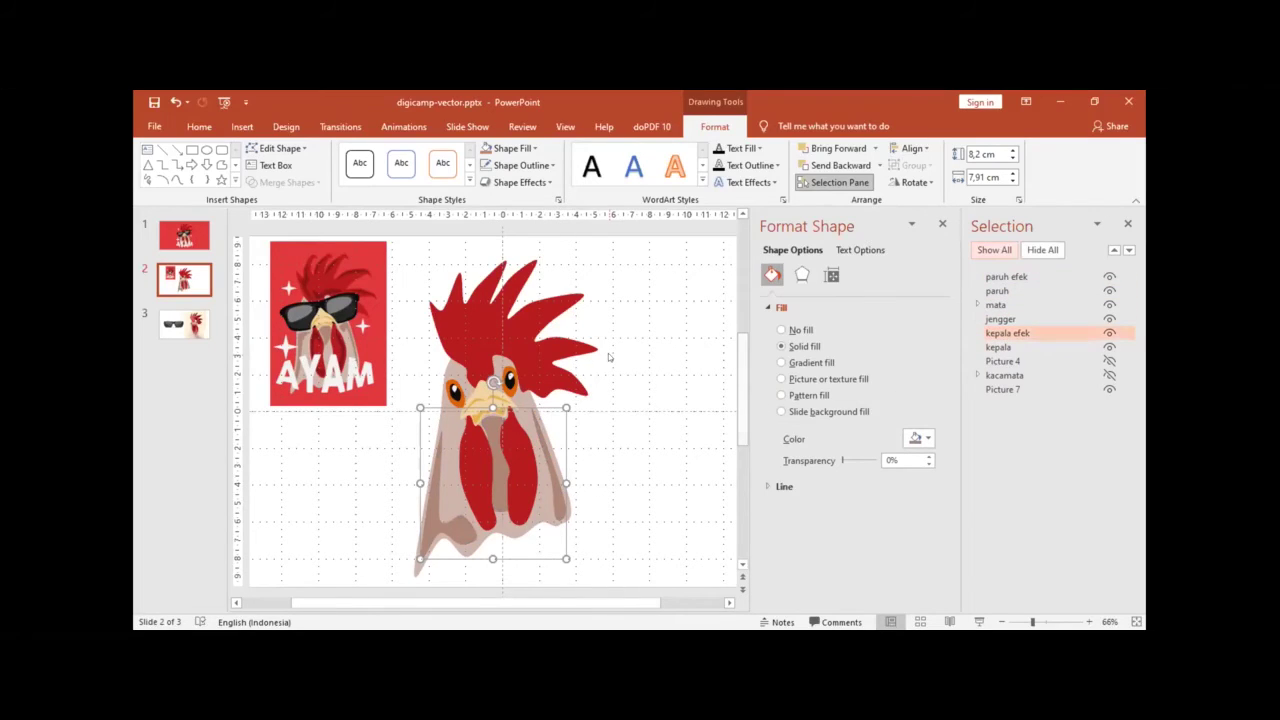
pyautogui.click(660, 373)
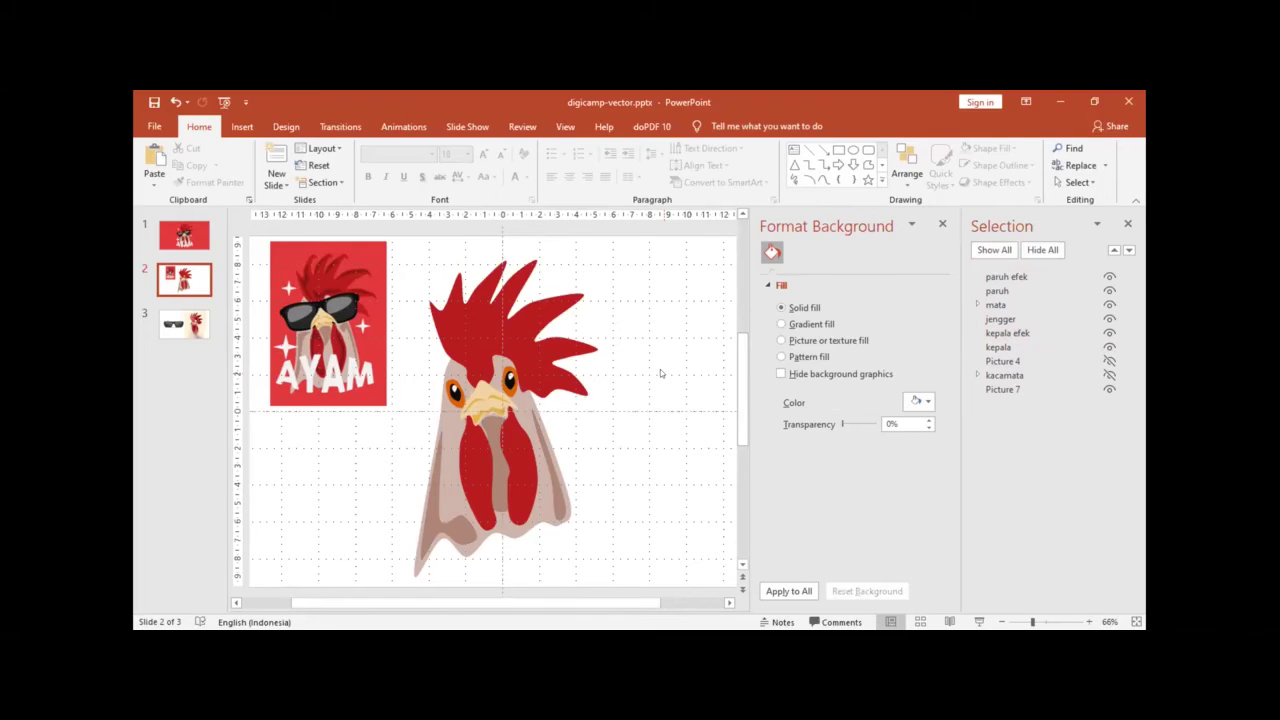
# Step: Pick the Freeform tool and zoom in on where the comb meets the head
pyautogui.click(546, 347)
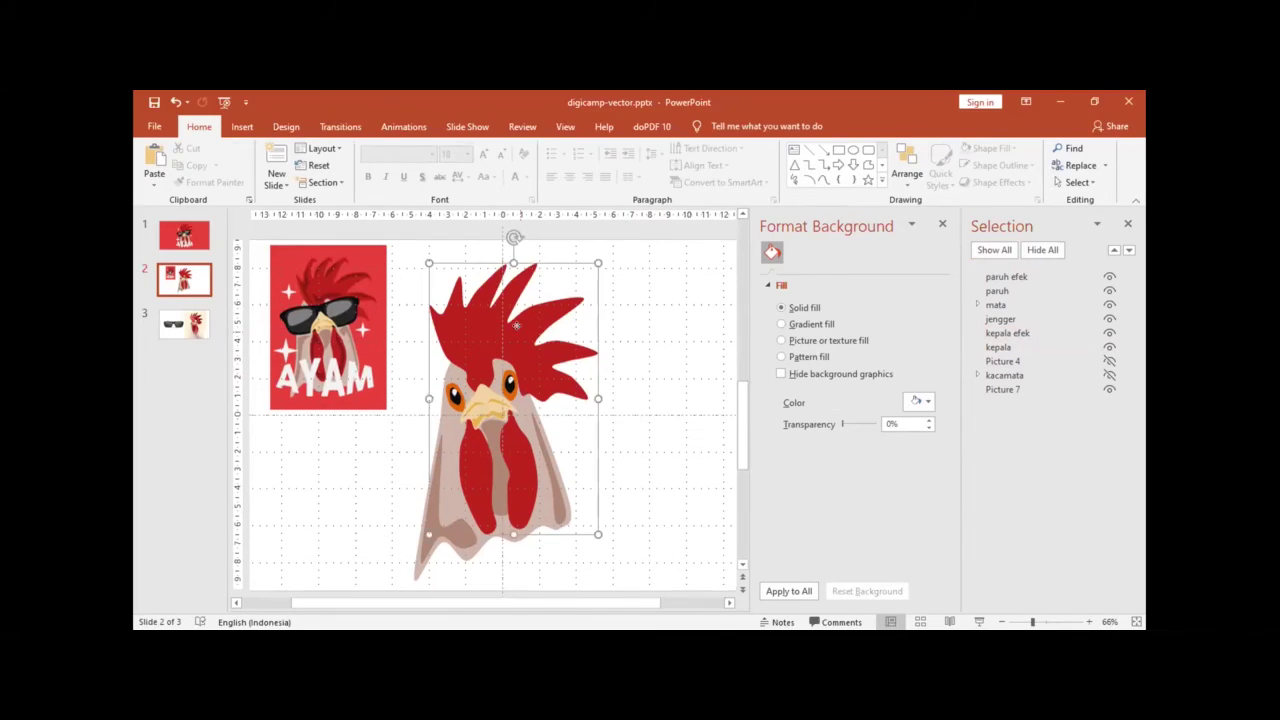
pyautogui.scroll(1, 427, 361)
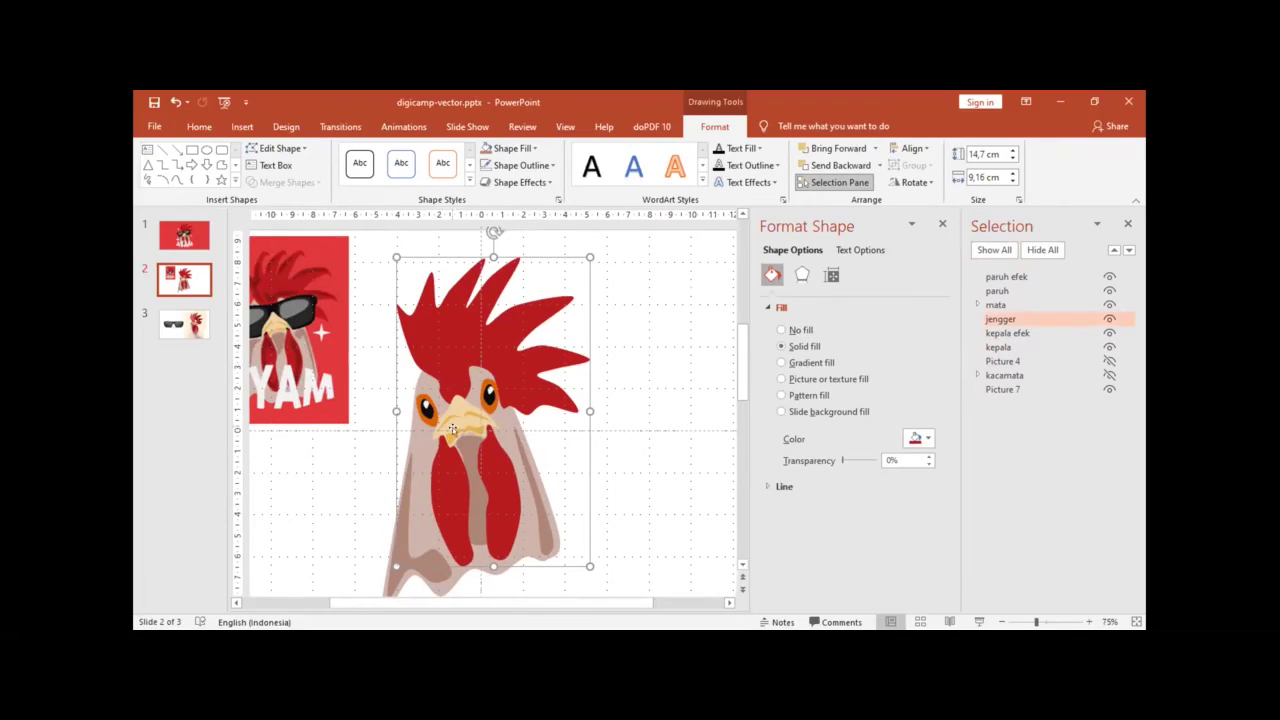
pyautogui.click(177, 180)
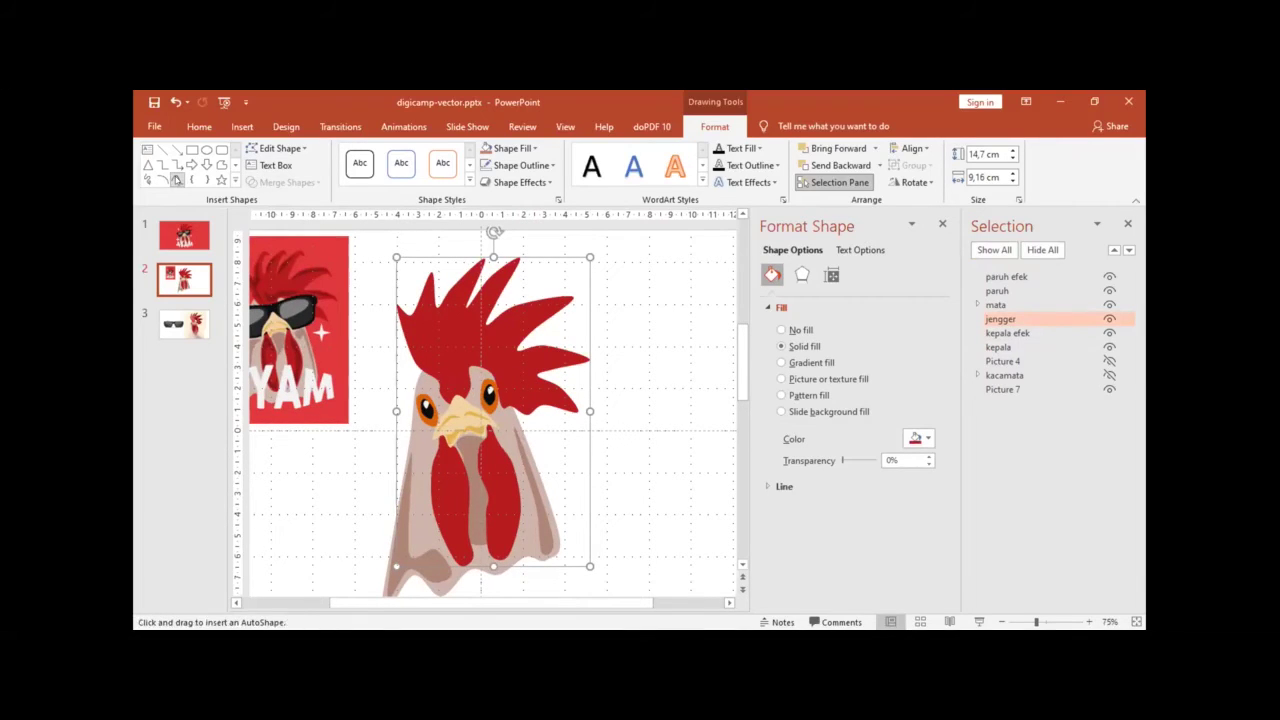
pyautogui.scroll(3, 396, 347)
pyautogui.scroll(3, 410, 358)
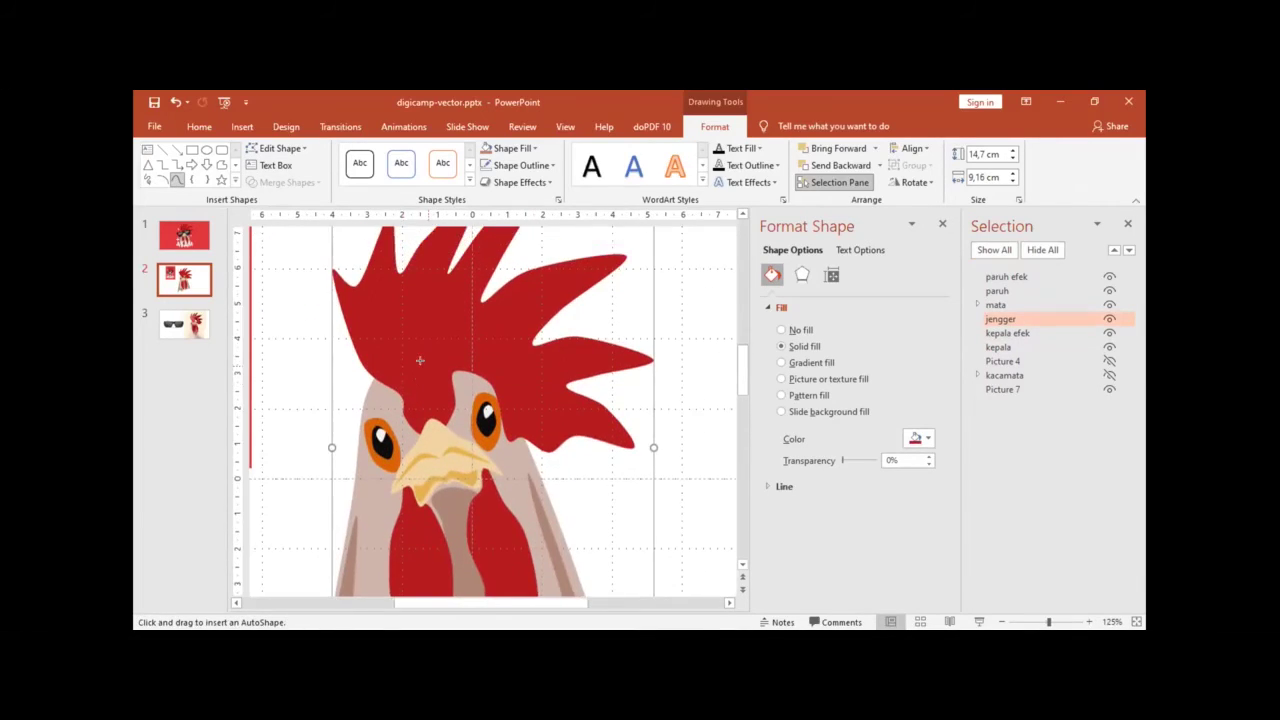
pyautogui.scroll(3, 415, 360)
pyautogui.scroll(3, 420, 363)
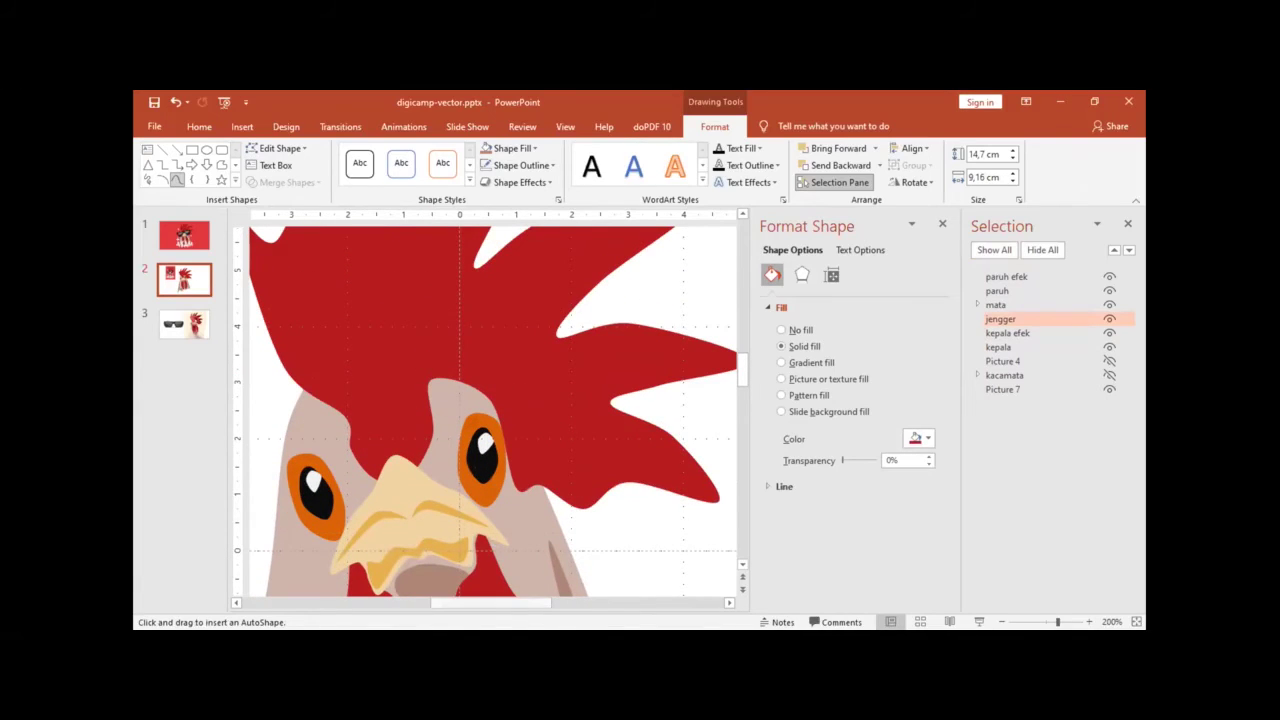
pyautogui.moveTo(477, 602); pyautogui.dragTo(447, 602)
pyautogui.scroll(1, 441, 500)
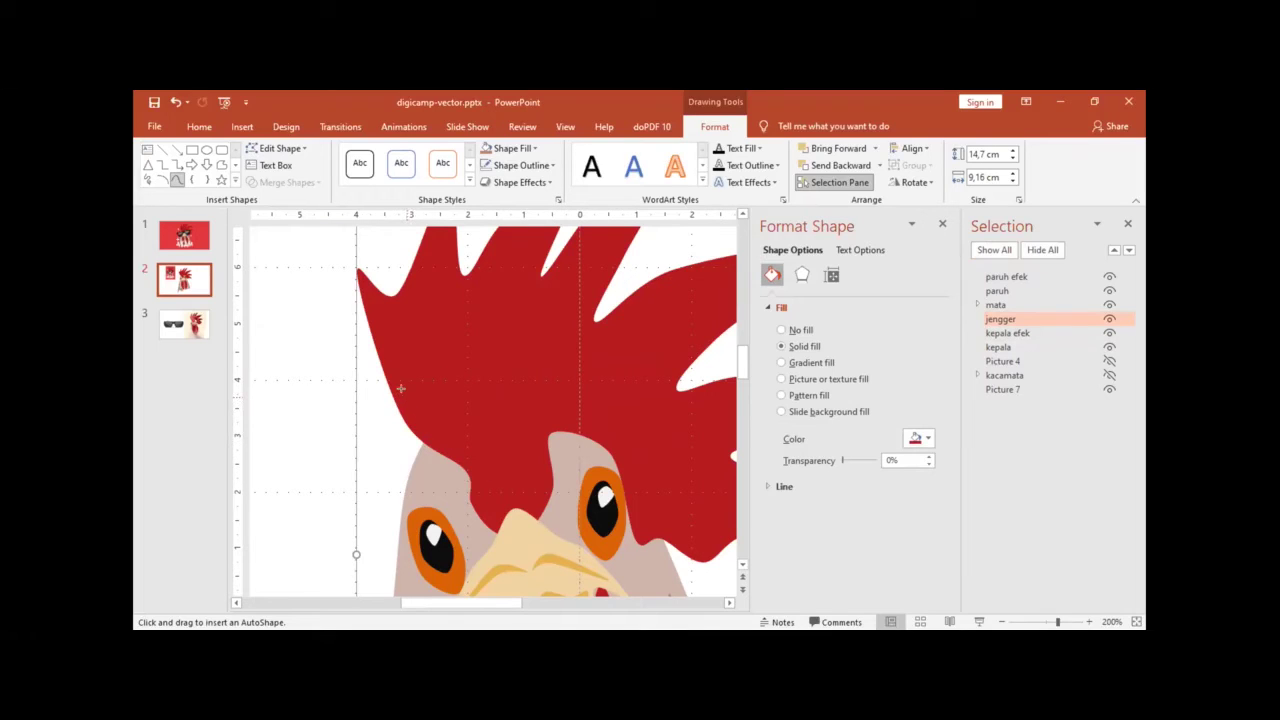
pyautogui.press('Escape')
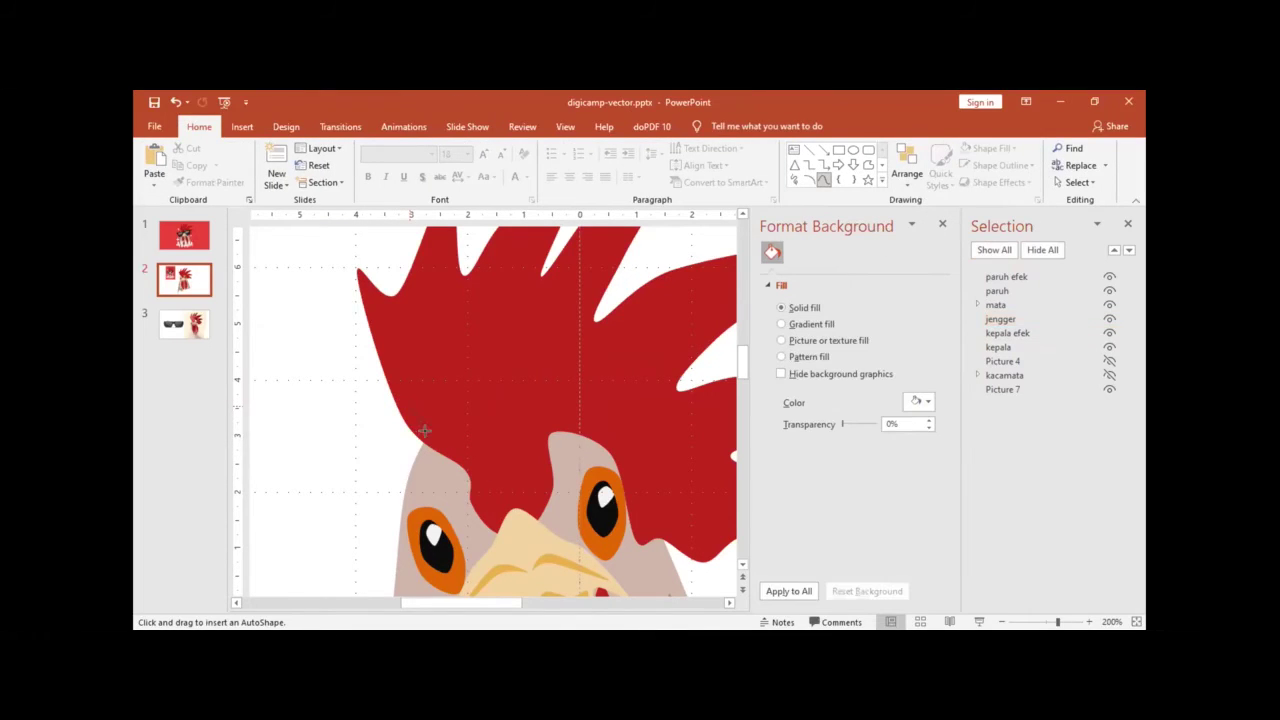
# Step: Trace a blue spiky shading shape, Freeform: Shape 47, along the comb's base
pyautogui.moveTo(425, 430)
pyautogui.mouseDown()
pyautogui.moveTo(478, 505)
pyautogui.moveTo(533, 494)
pyautogui.moveTo(497, 410)
pyautogui.moveTo(497, 480)
pyautogui.moveTo(461, 444)
pyautogui.mouseUp()
pyautogui.moveTo(461, 444); pyautogui.dragTo(405, 400)
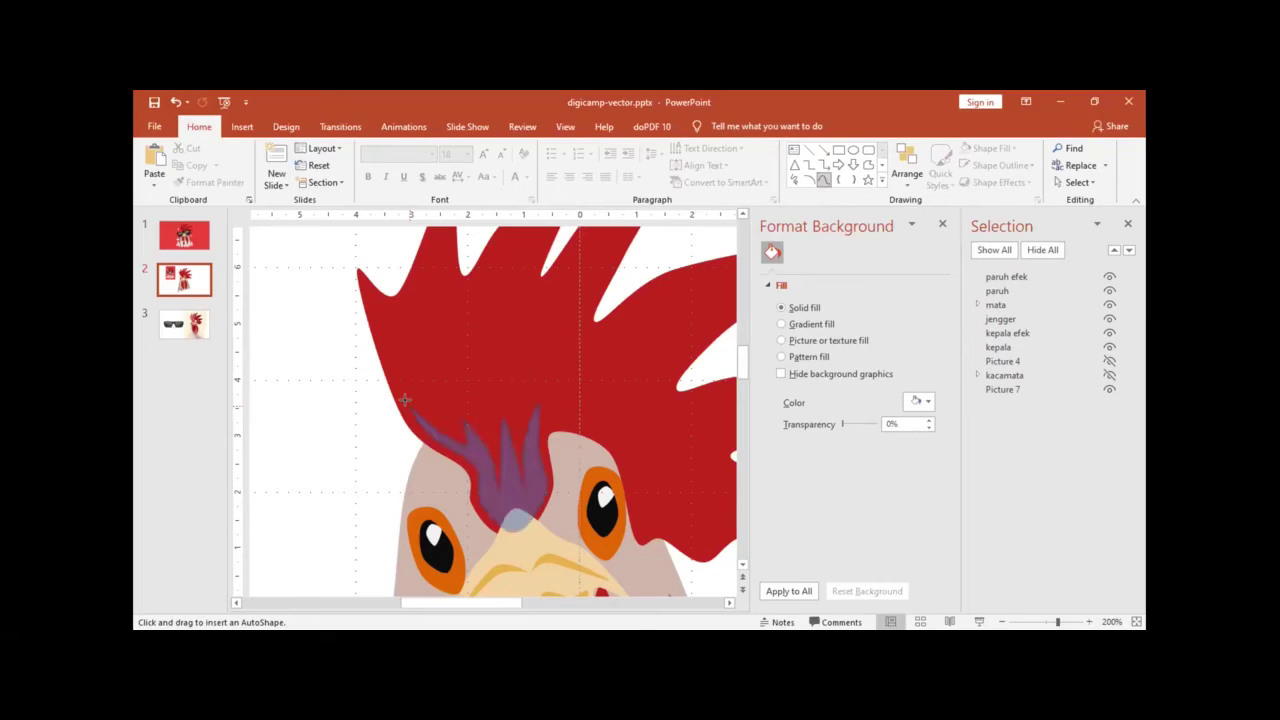
pyautogui.scroll(3, 520, 377)
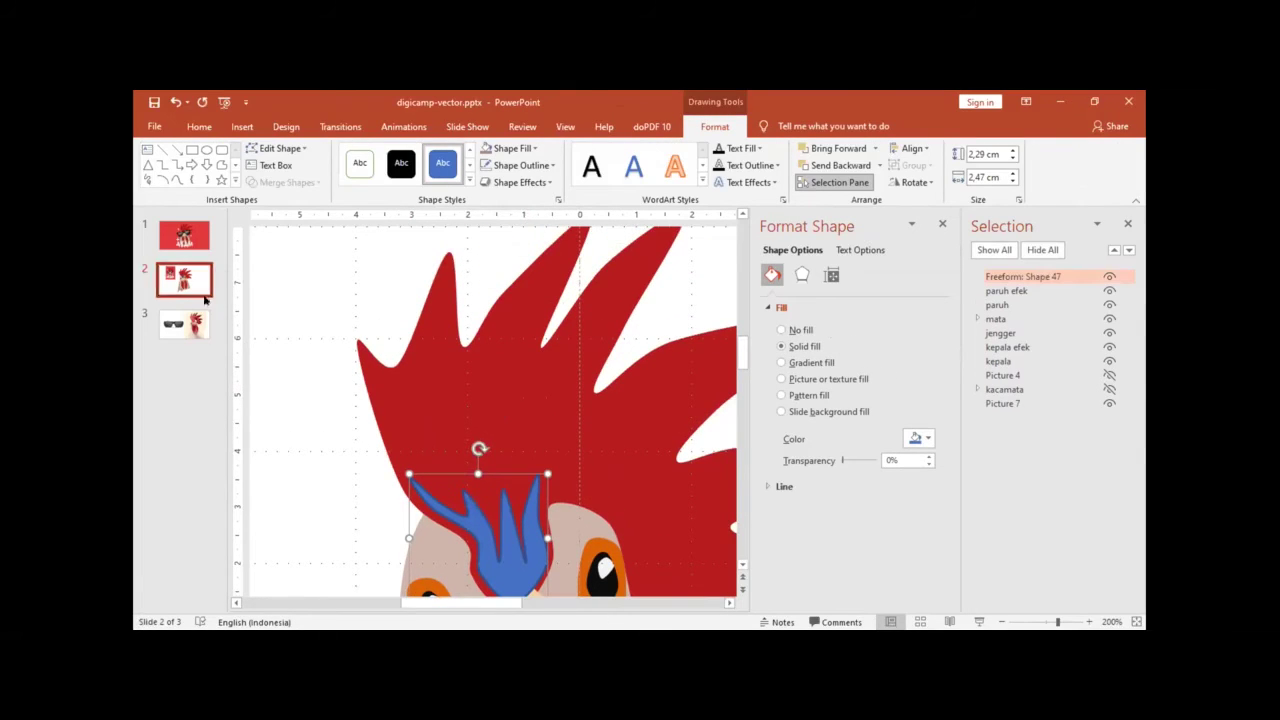
pyautogui.click(177, 180)
pyautogui.scroll(1, 420, 313)
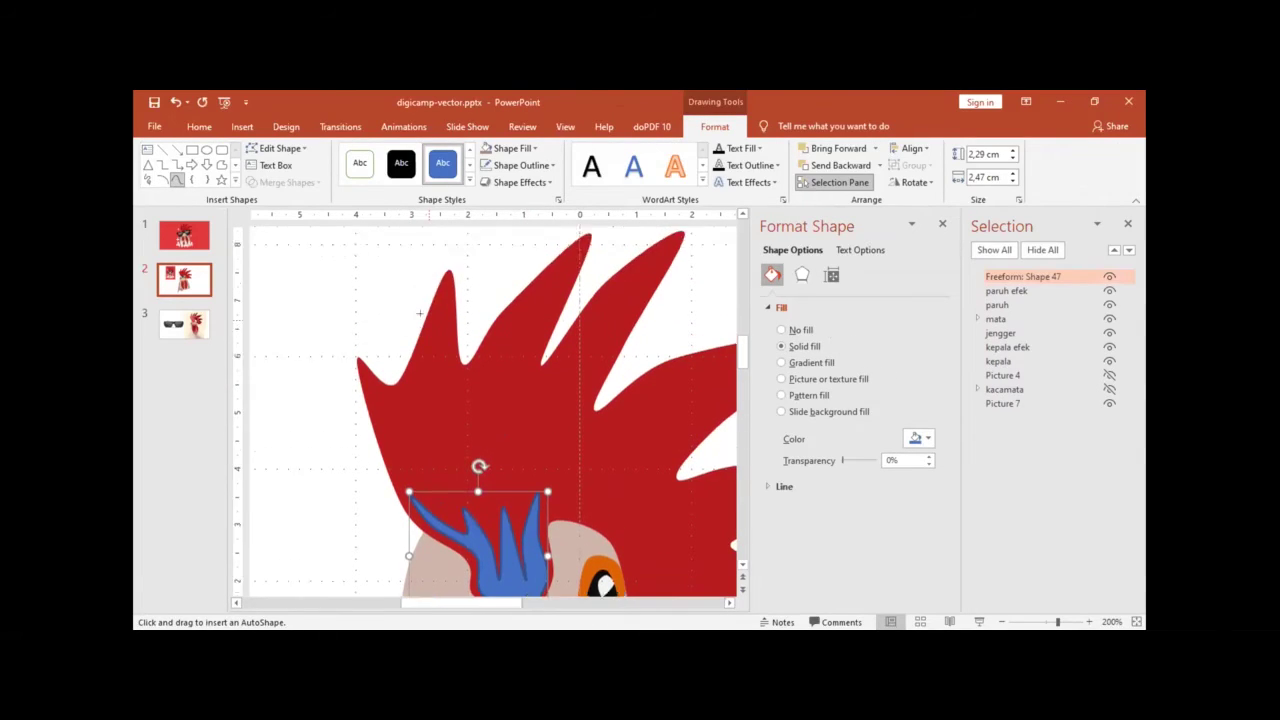
pyautogui.scroll(2, 420, 313)
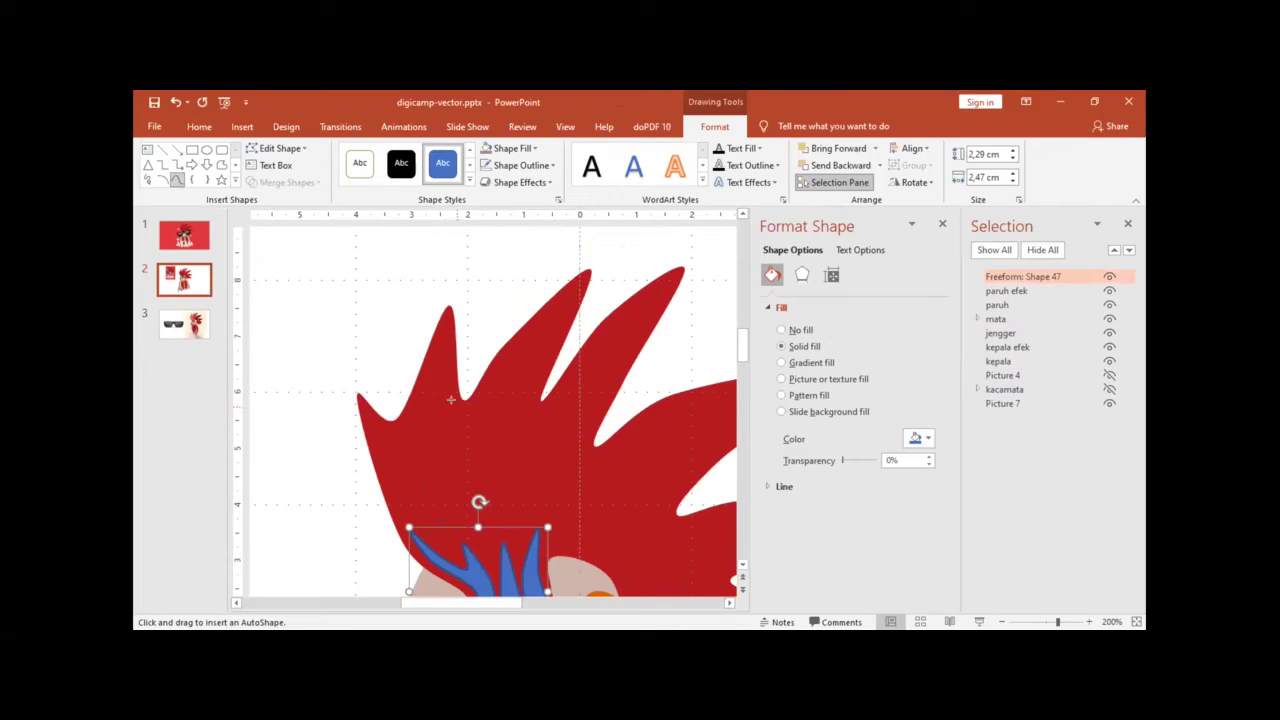
pyautogui.click(449, 400)
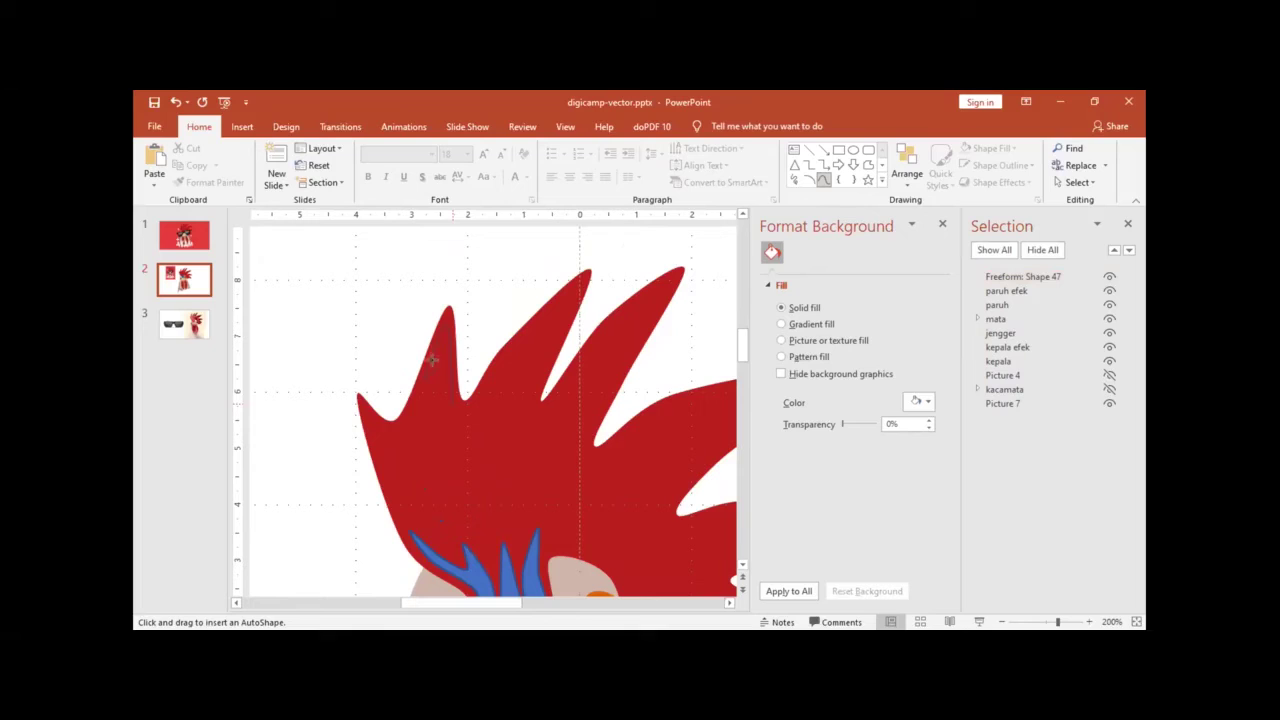
# Step: Draw blue shading on the comb tips, including the left and second tips
pyautogui.moveTo(426, 402); pyautogui.dragTo(455, 403)
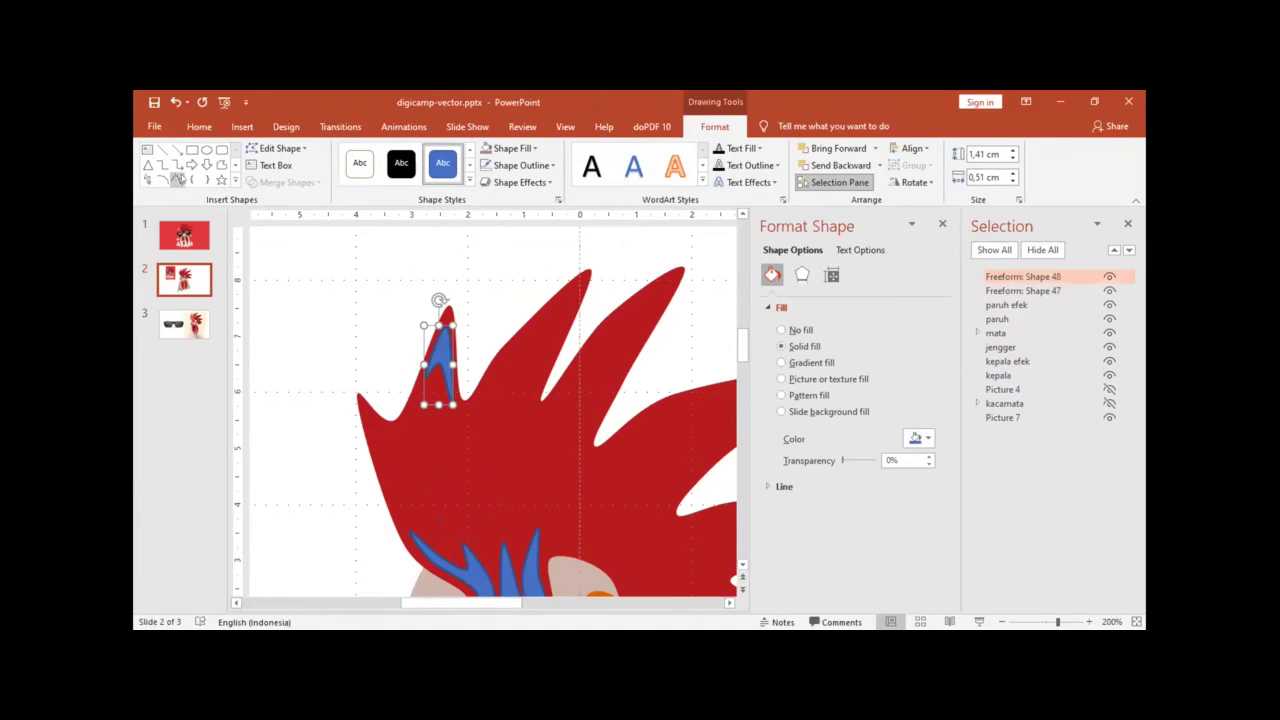
pyautogui.click(177, 179)
pyautogui.press('Escape')
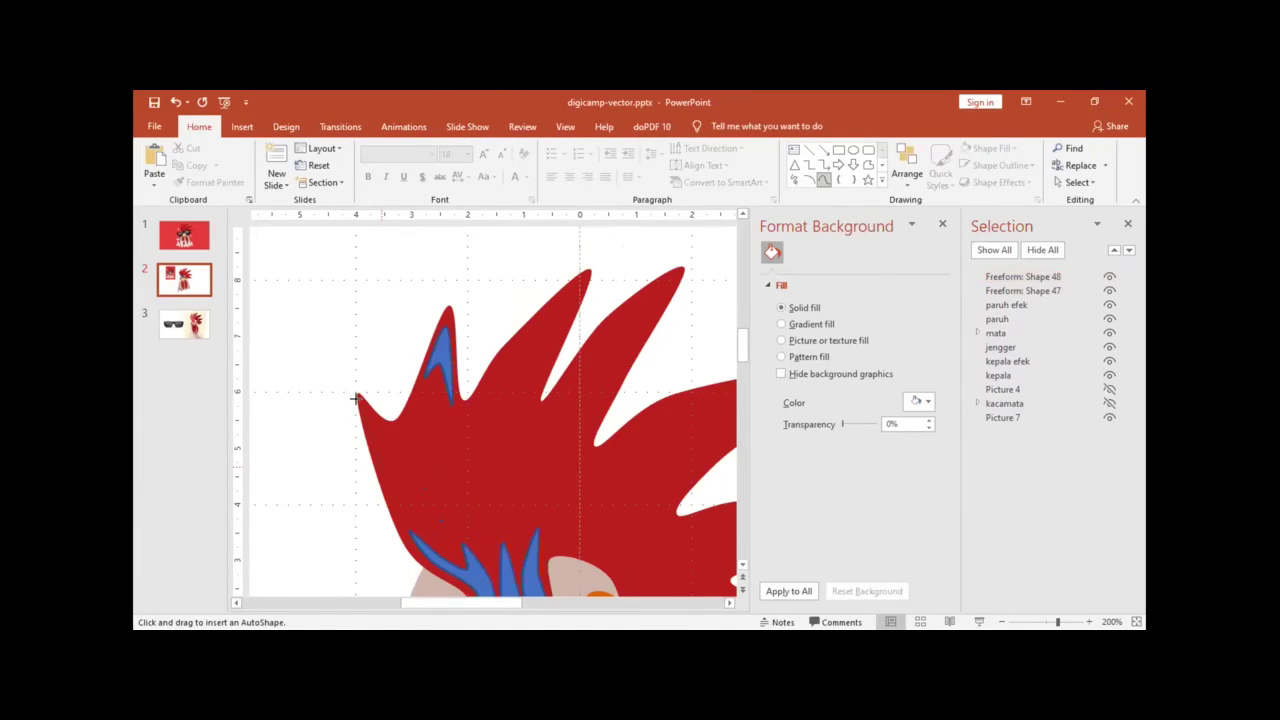
pyautogui.moveTo(379, 422); pyautogui.dragTo(378, 466)
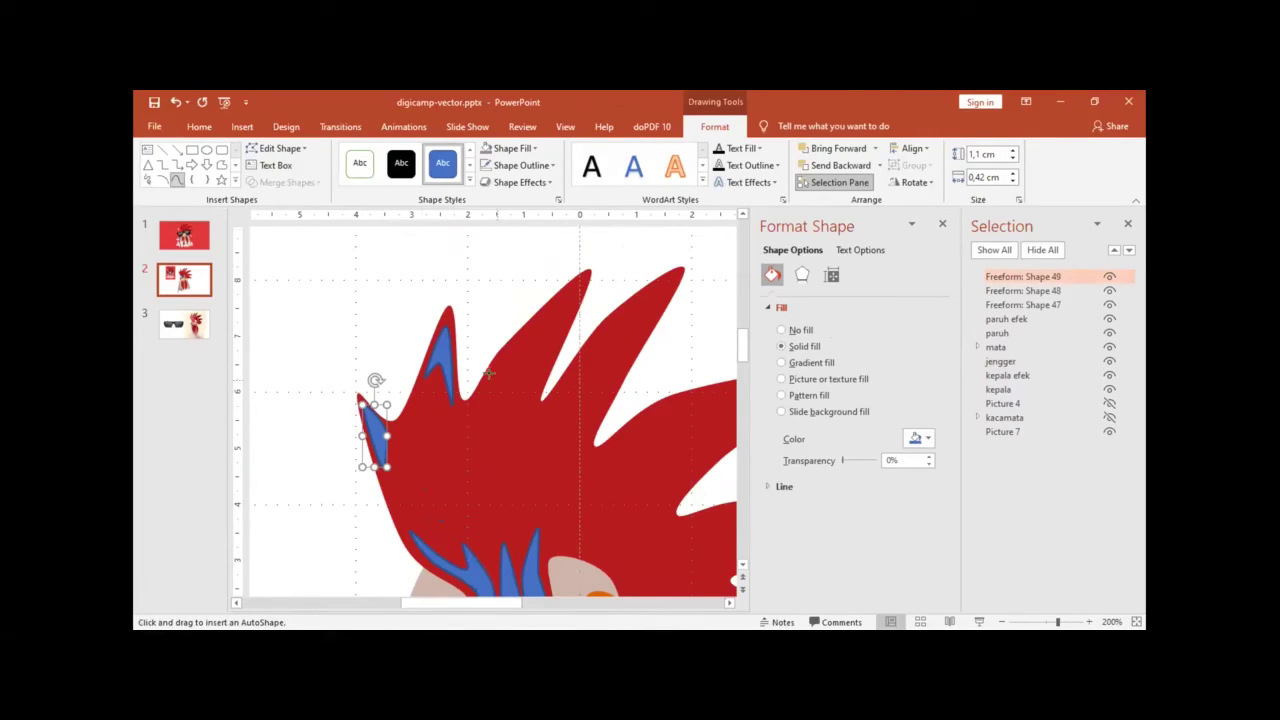
pyautogui.press('Escape')
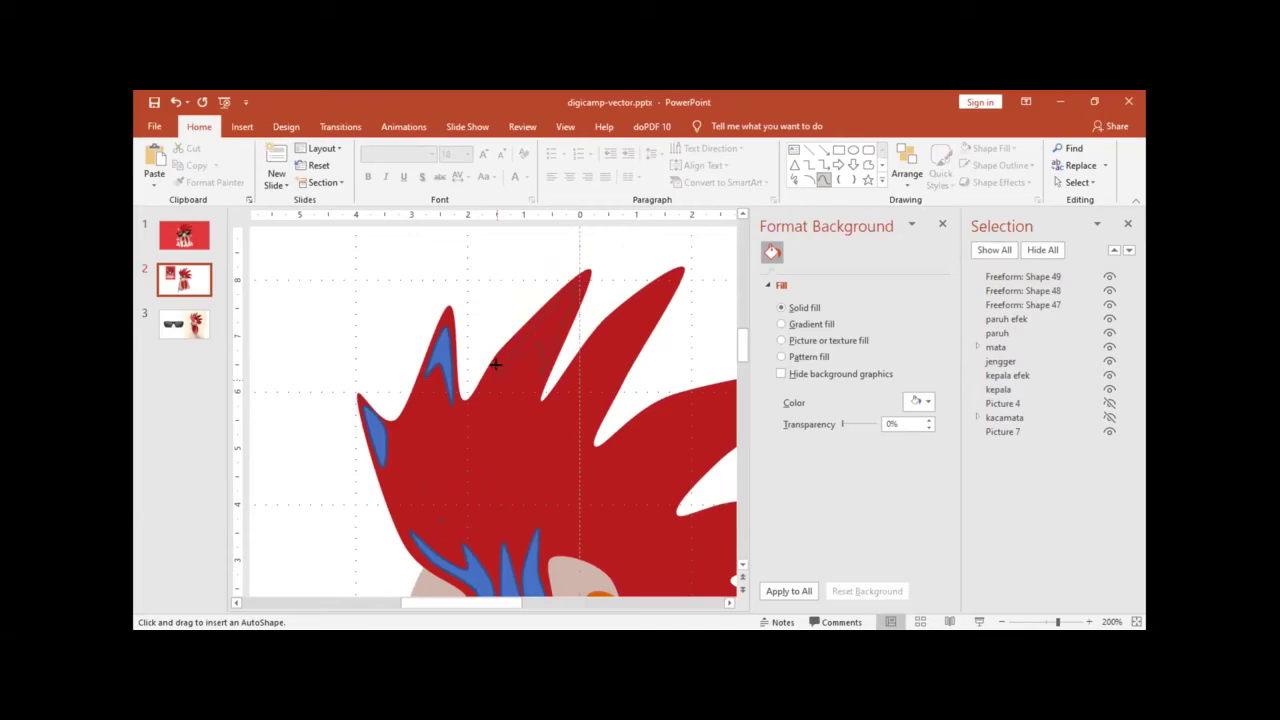
pyautogui.moveTo(534, 333); pyautogui.dragTo(496, 378)
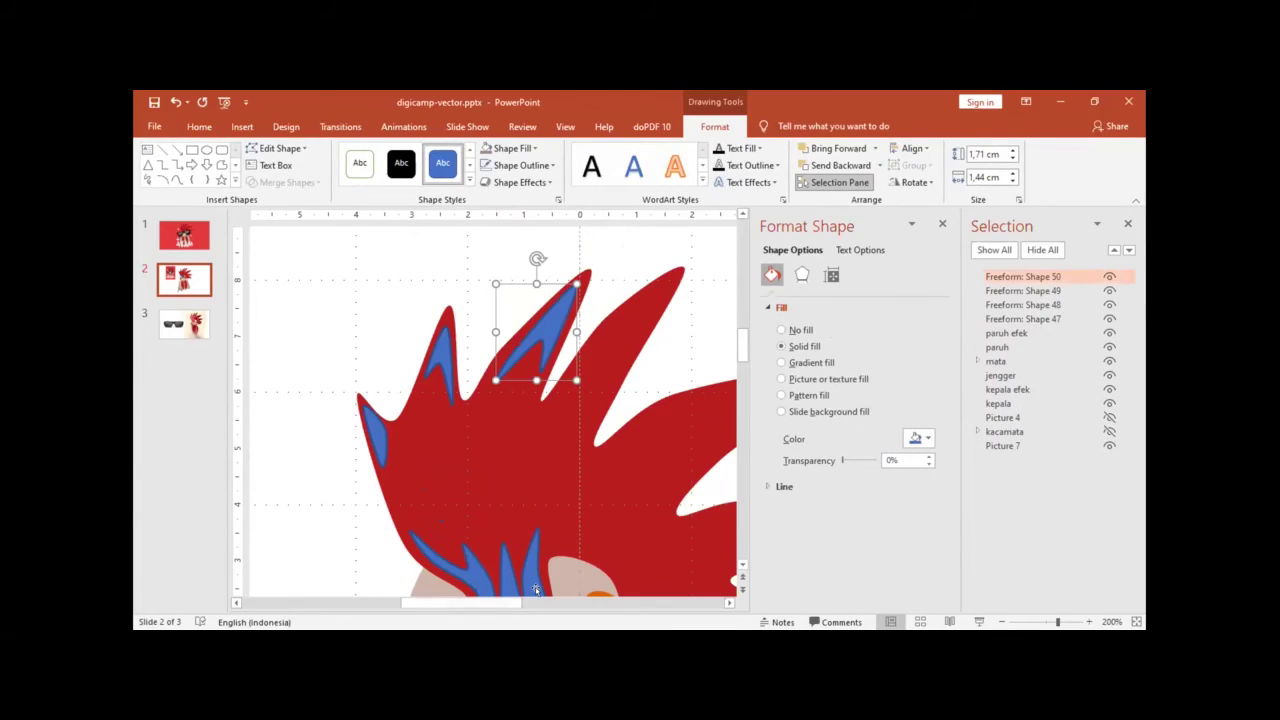
pyautogui.hscroll(3, 536, 590)
pyautogui.scroll(-1, 302, 272)
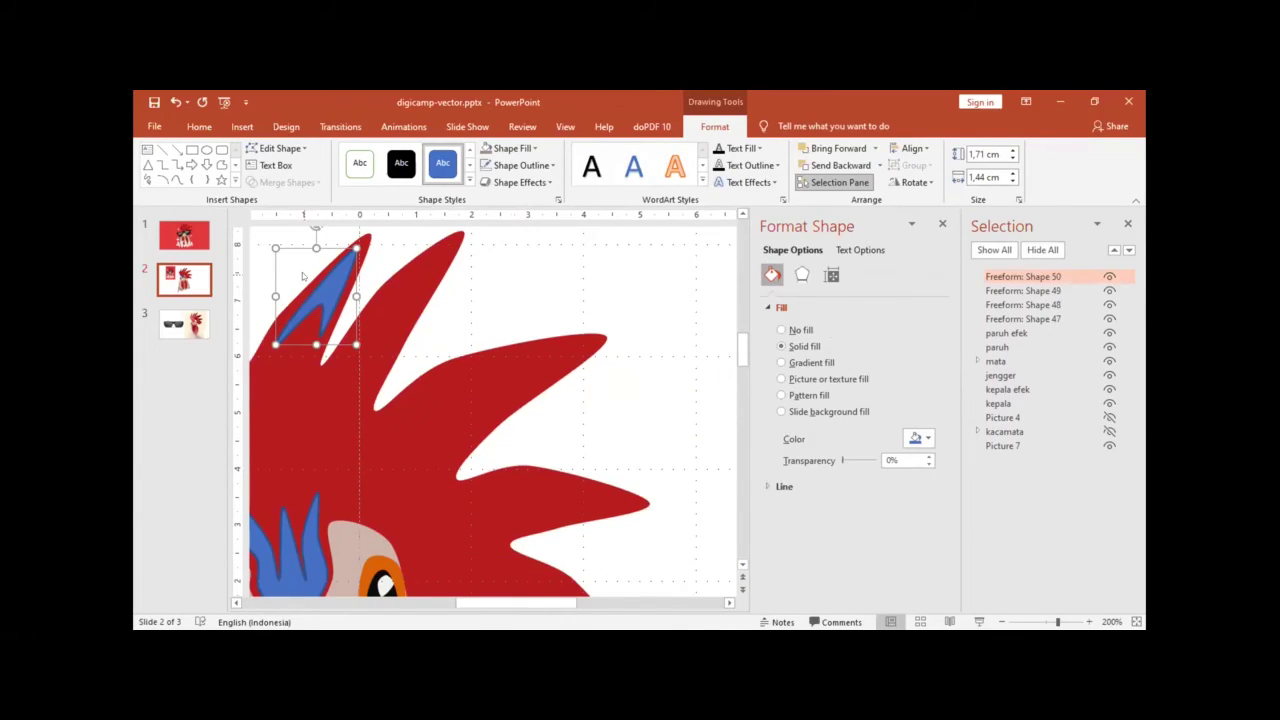
# Step: Trace blue highlights across two comb spikes and the long middle spike
pyautogui.click(177, 180)
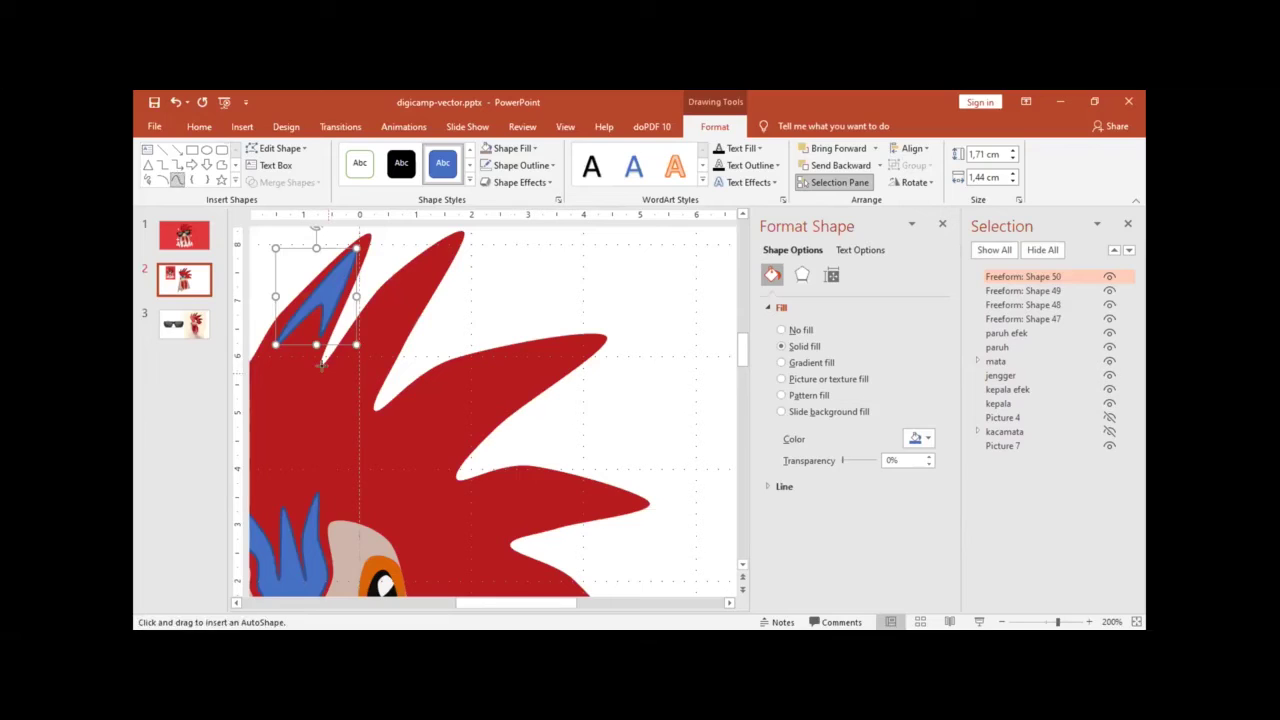
pyautogui.click(368, 298)
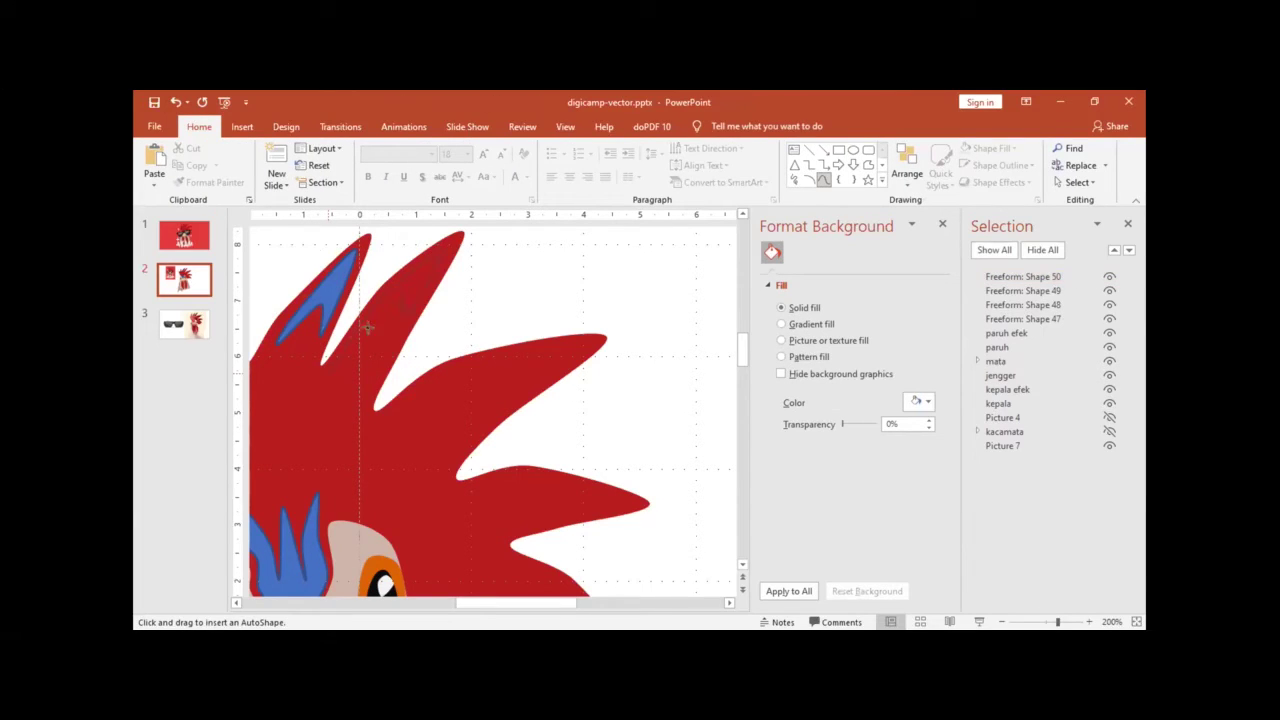
pyautogui.moveTo(395, 291); pyautogui.dragTo(331, 365)
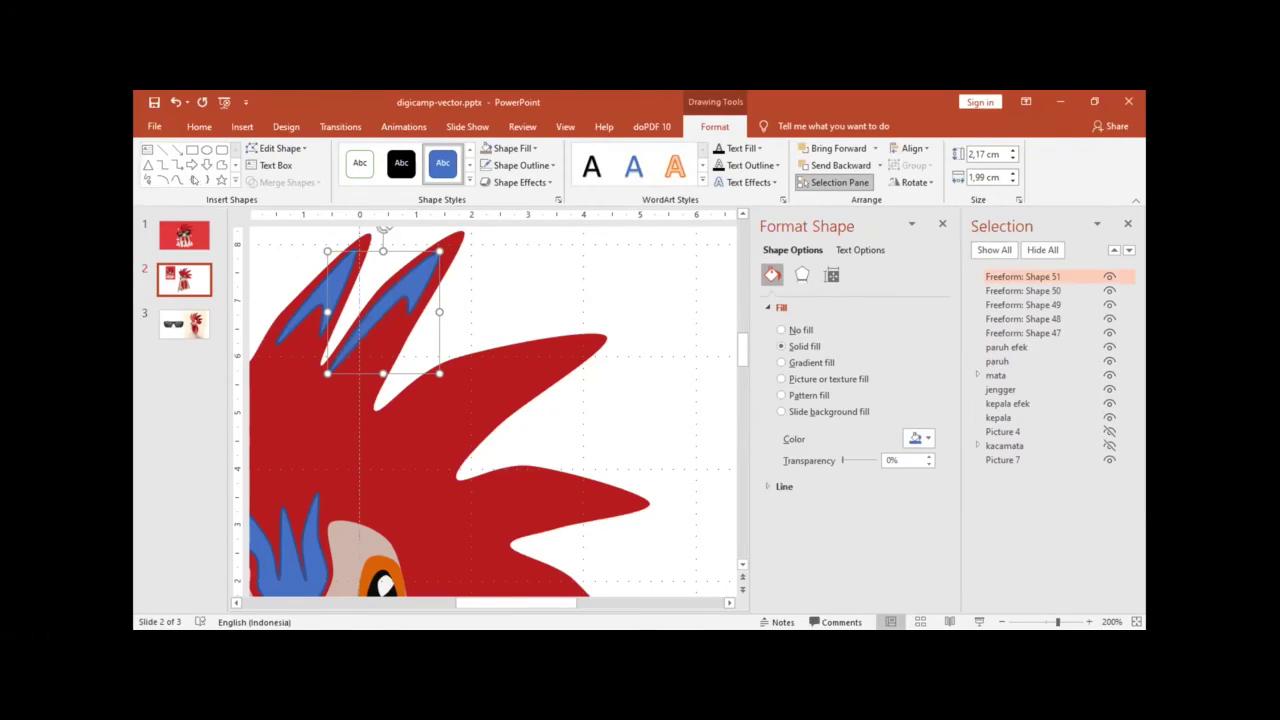
pyautogui.click(437, 366)
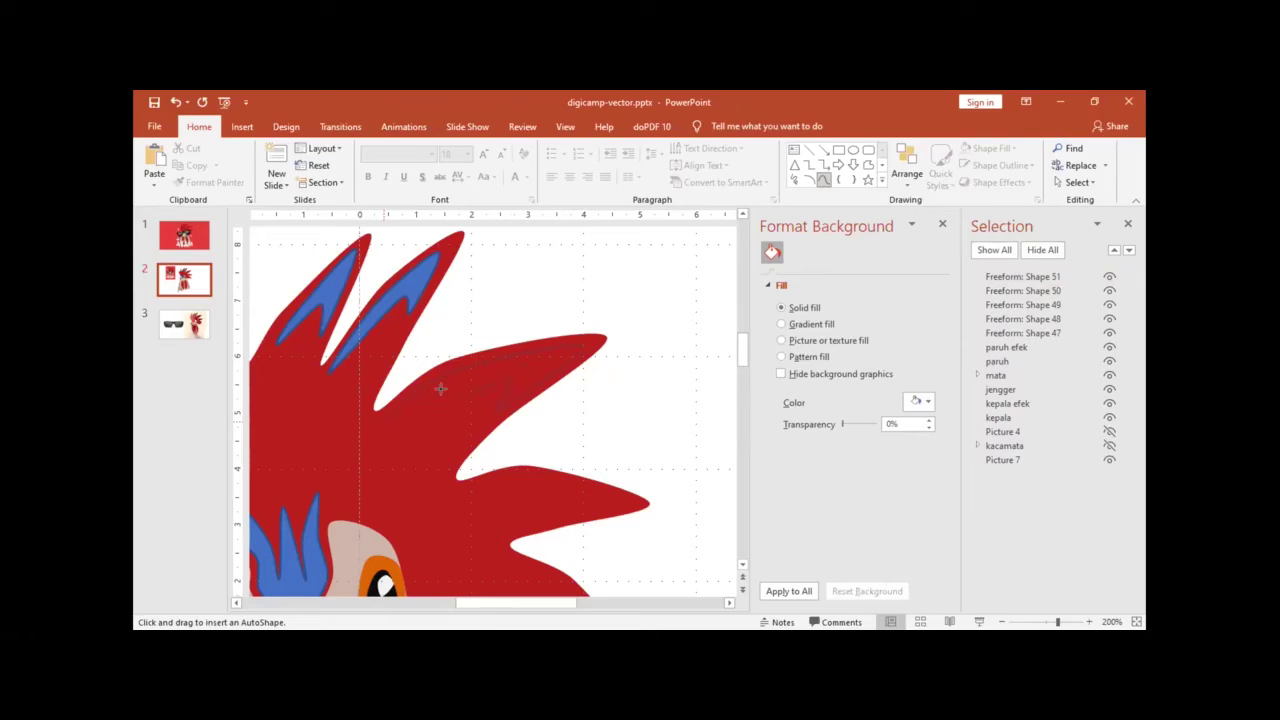
pyautogui.click(386, 418)
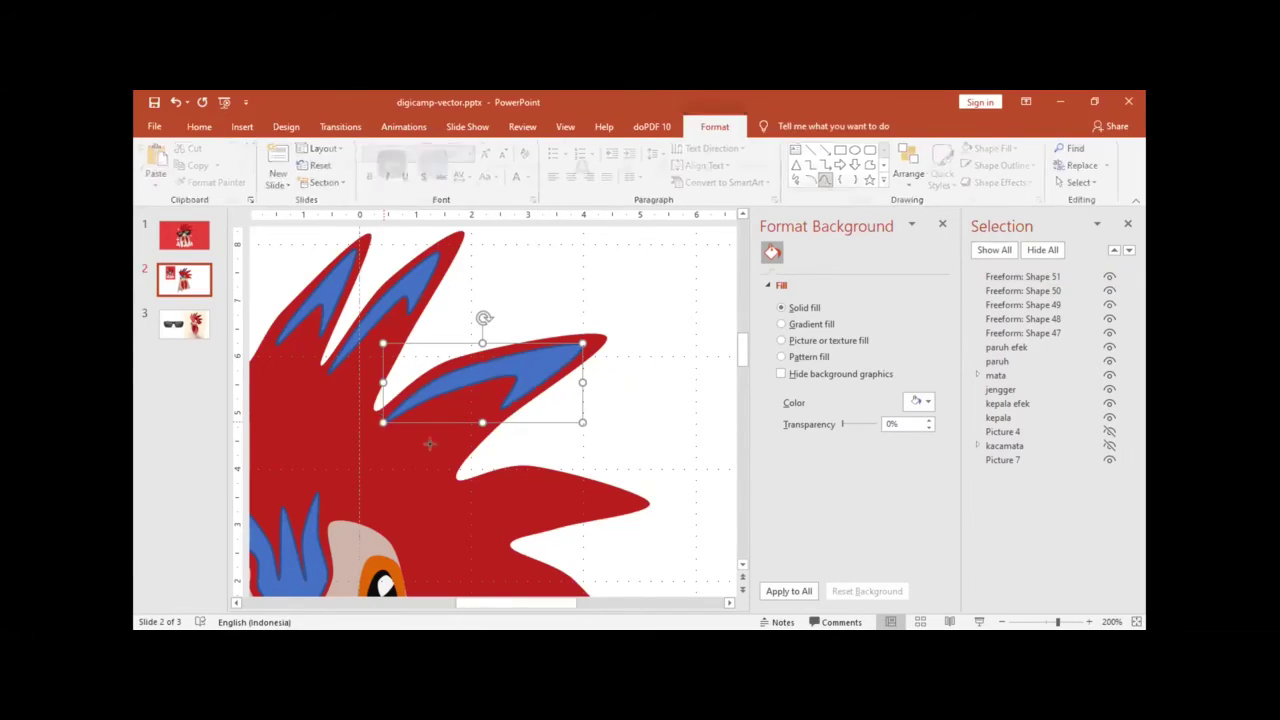
pyautogui.click(177, 180)
pyautogui.scroll(-2, 466, 360)
pyautogui.scroll(-2, 466, 360)
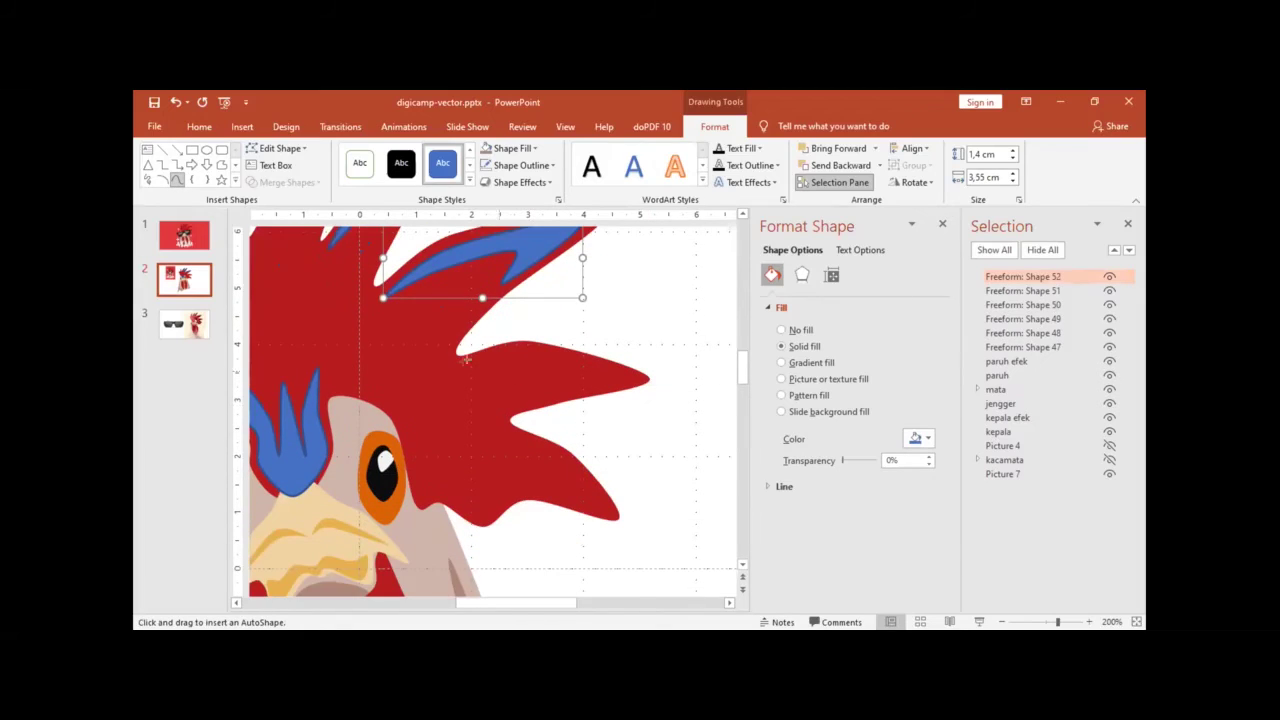
# Step: Add blue highlights on the right-pointing spike and the lower comb spike
pyautogui.click(454, 357)
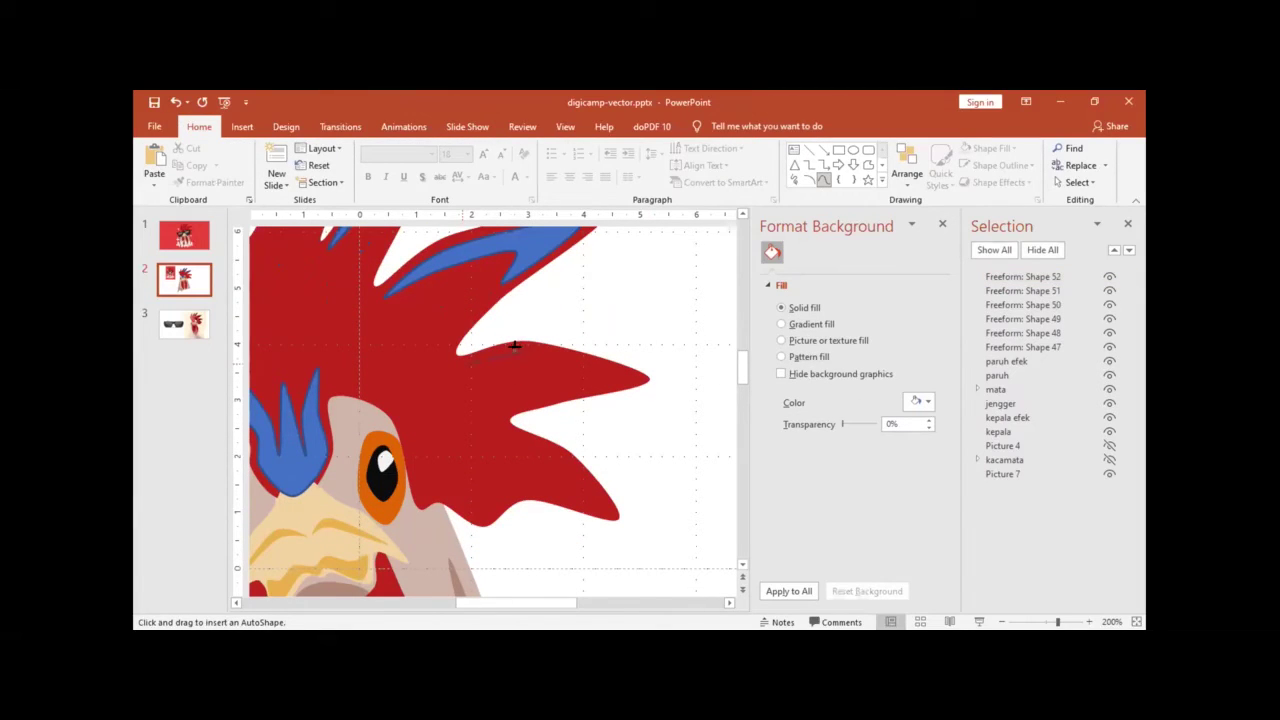
pyautogui.click(512, 342)
pyautogui.click(607, 370)
pyautogui.click(532, 393)
pyautogui.click(462, 355)
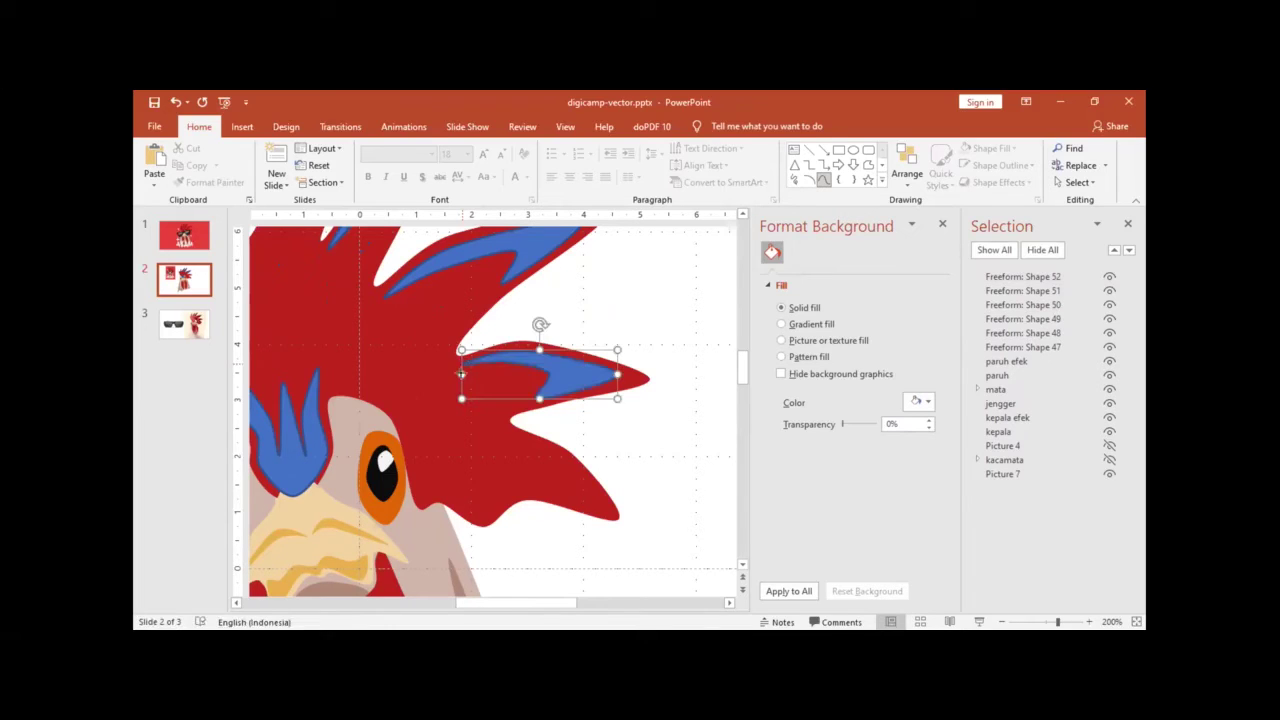
pyautogui.click(176, 179)
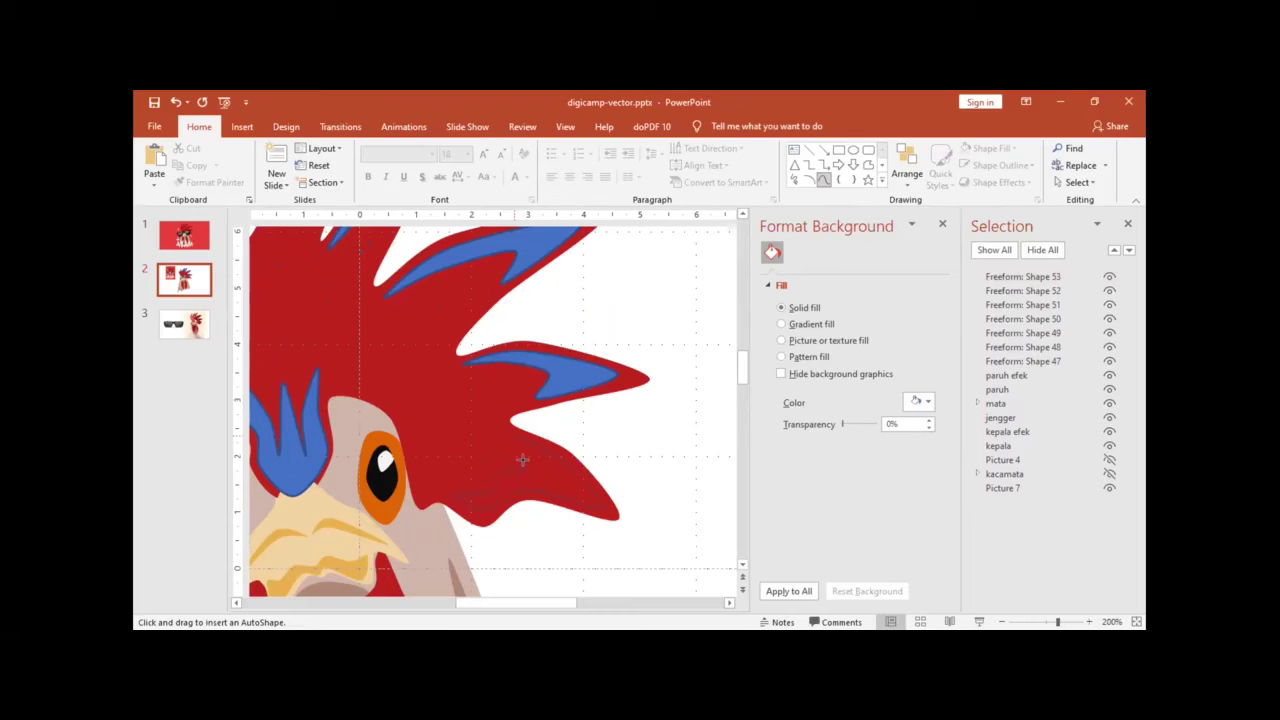
pyautogui.click(510, 434)
pyautogui.scroll(-5, 612, 380)
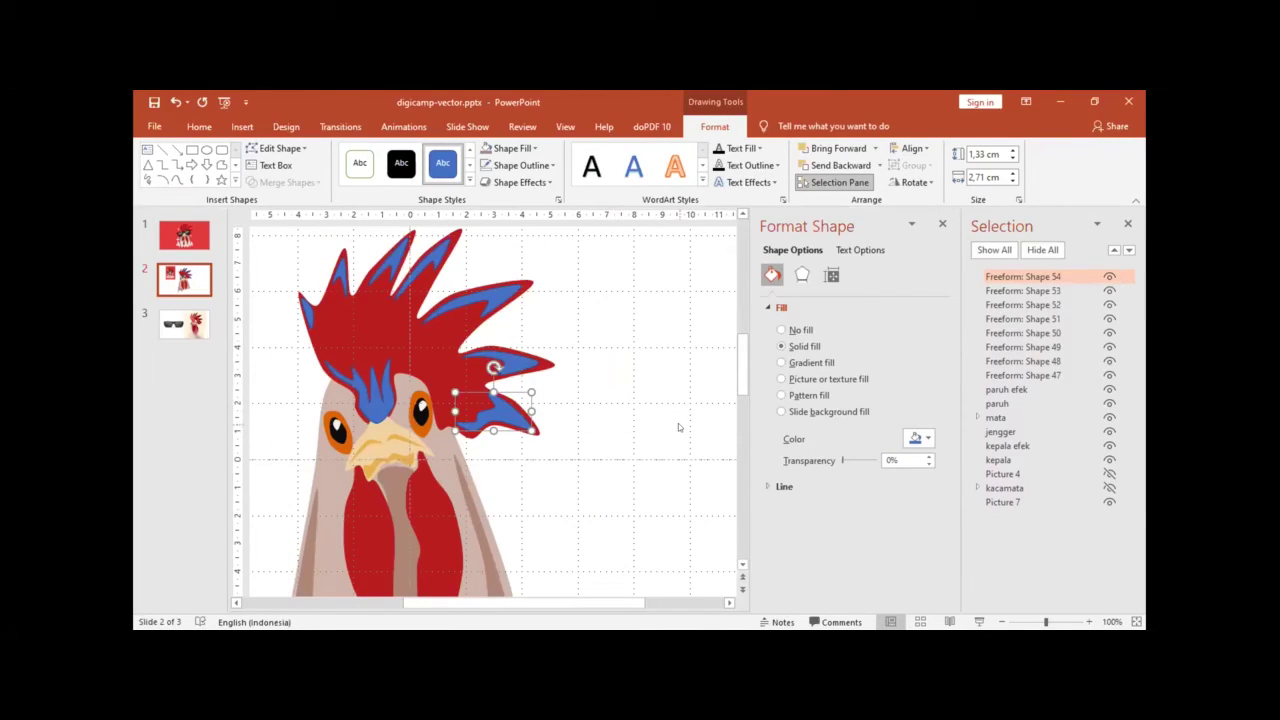
pyautogui.scroll(-3, 673, 420)
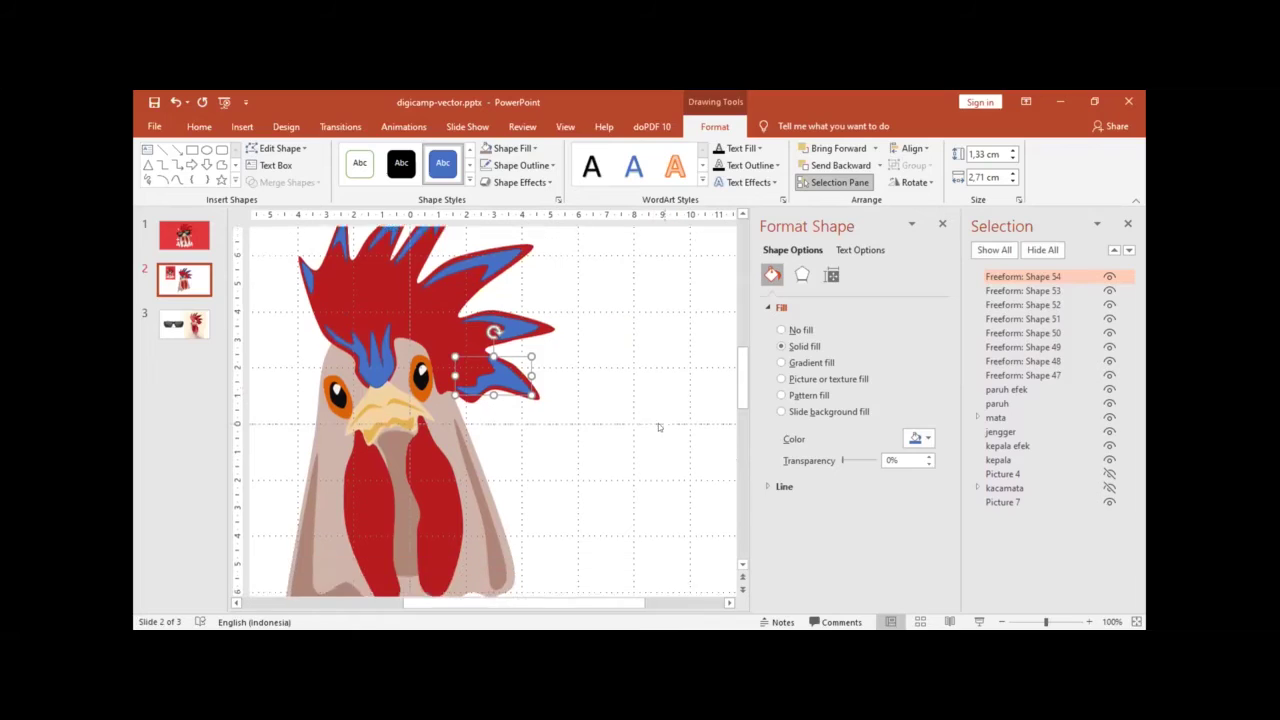
# Step: Outline a blue highlight down and around the right wattle
pyautogui.click(176, 180)
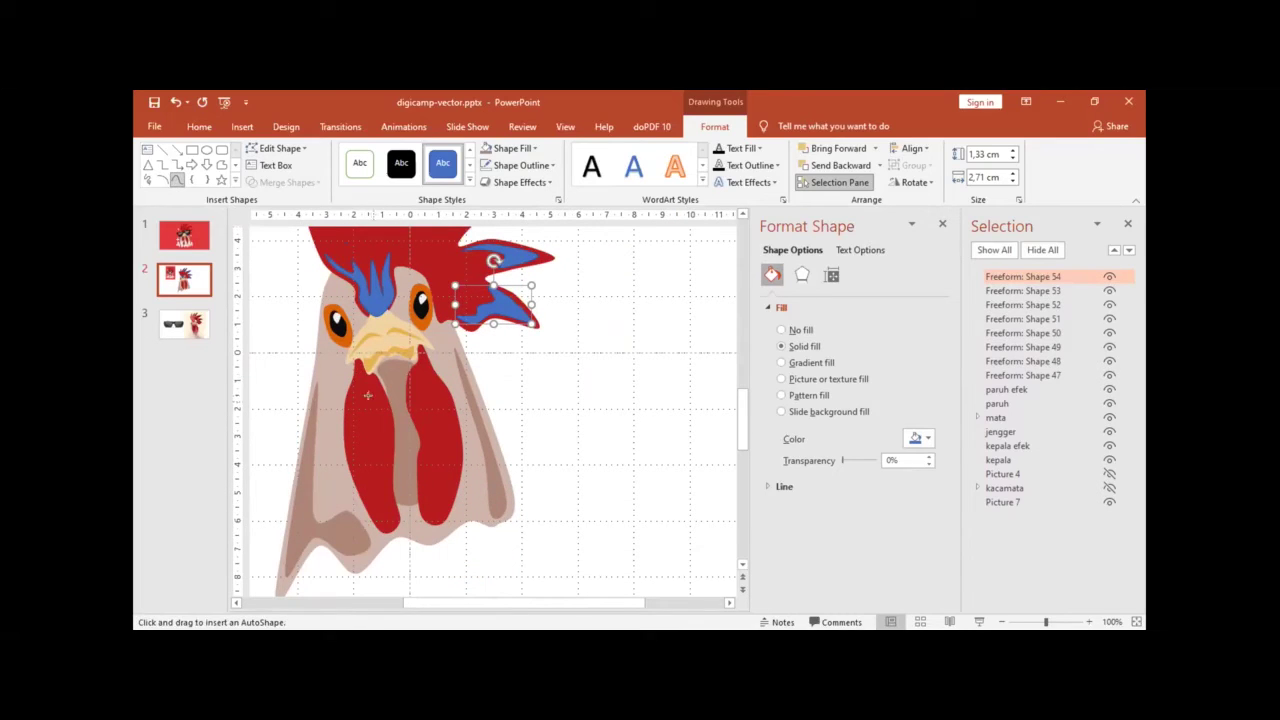
pyautogui.scroll(5, 367, 395)
pyautogui.scroll(-2, 360, 360)
pyautogui.scroll(-2, 355, 330)
pyautogui.scroll(-2, 349, 300)
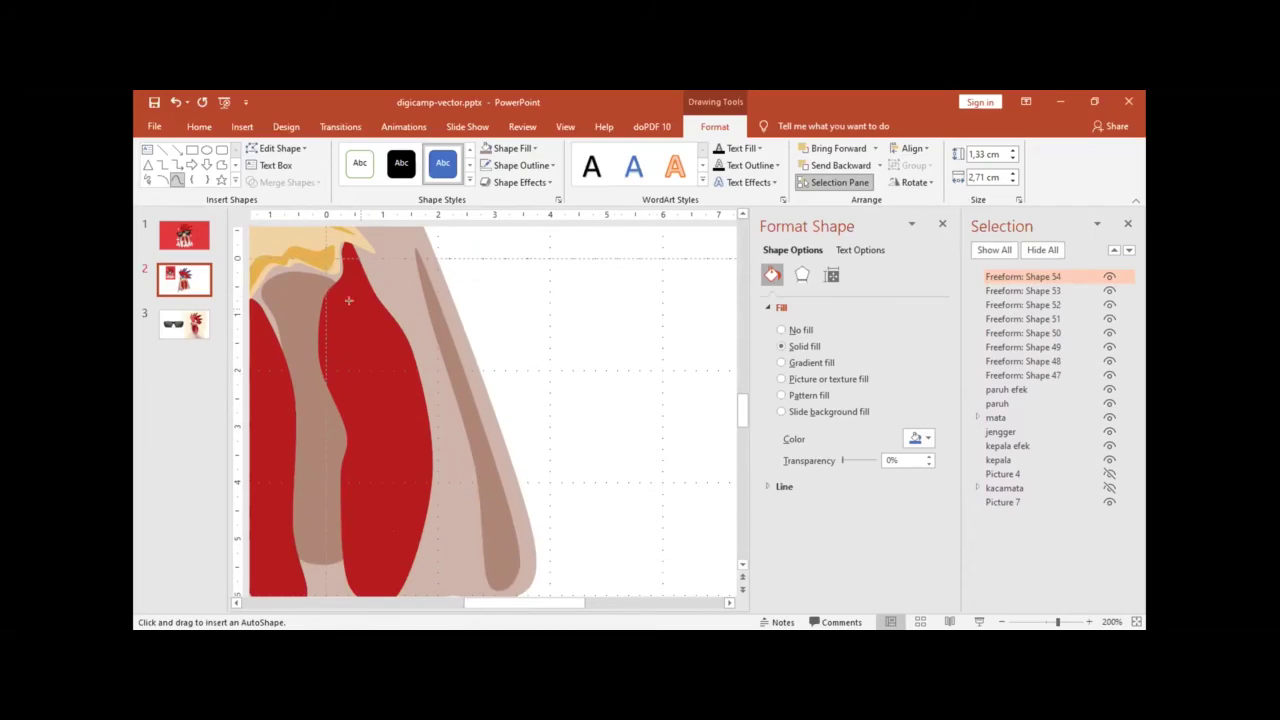
pyautogui.click(356, 292)
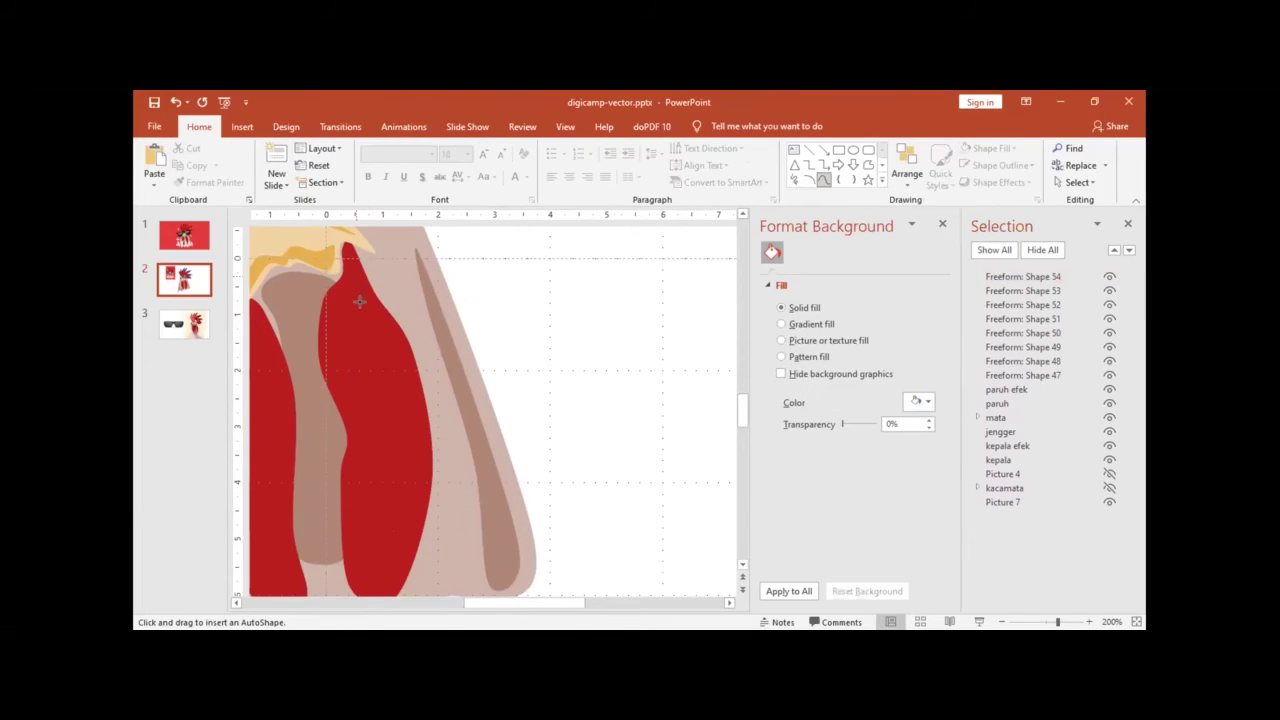
pyautogui.click(392, 352)
pyautogui.click(412, 443)
pyautogui.click(401, 514)
pyautogui.click(380, 584)
pyautogui.click(350, 565)
pyautogui.click(346, 508)
pyautogui.click(345, 274)
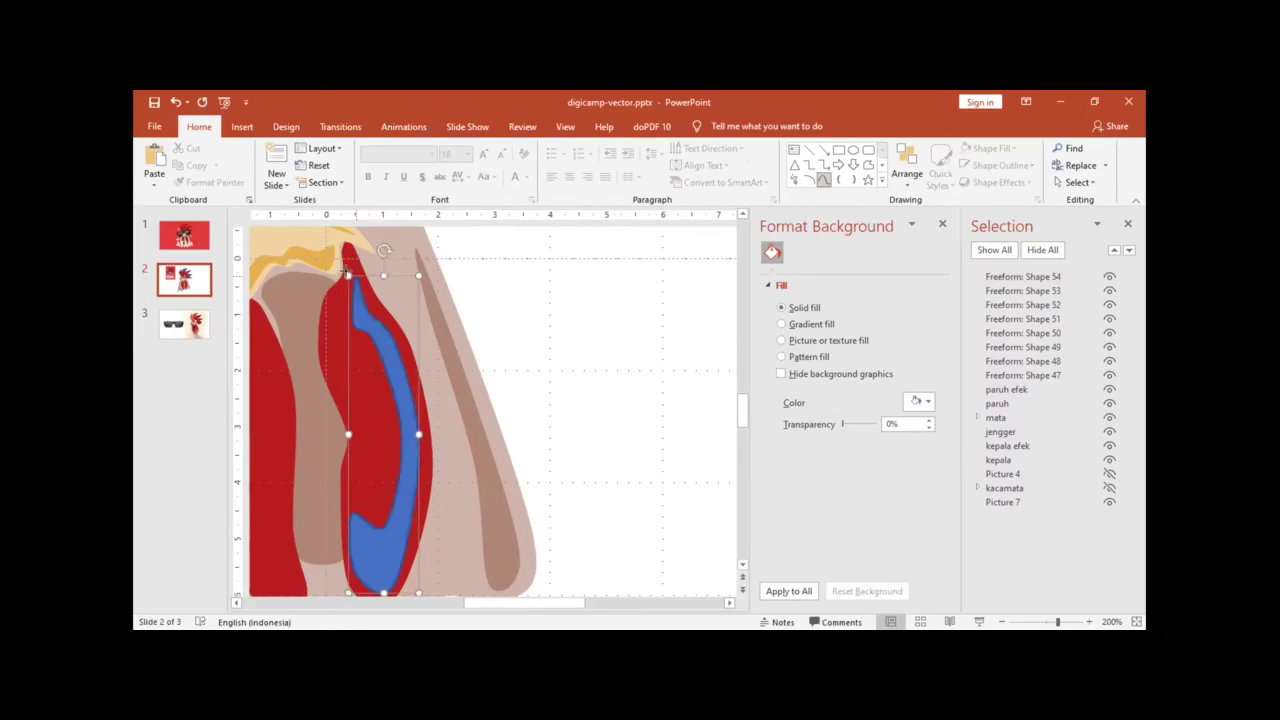
pyautogui.hscroll(-3, 502, 604)
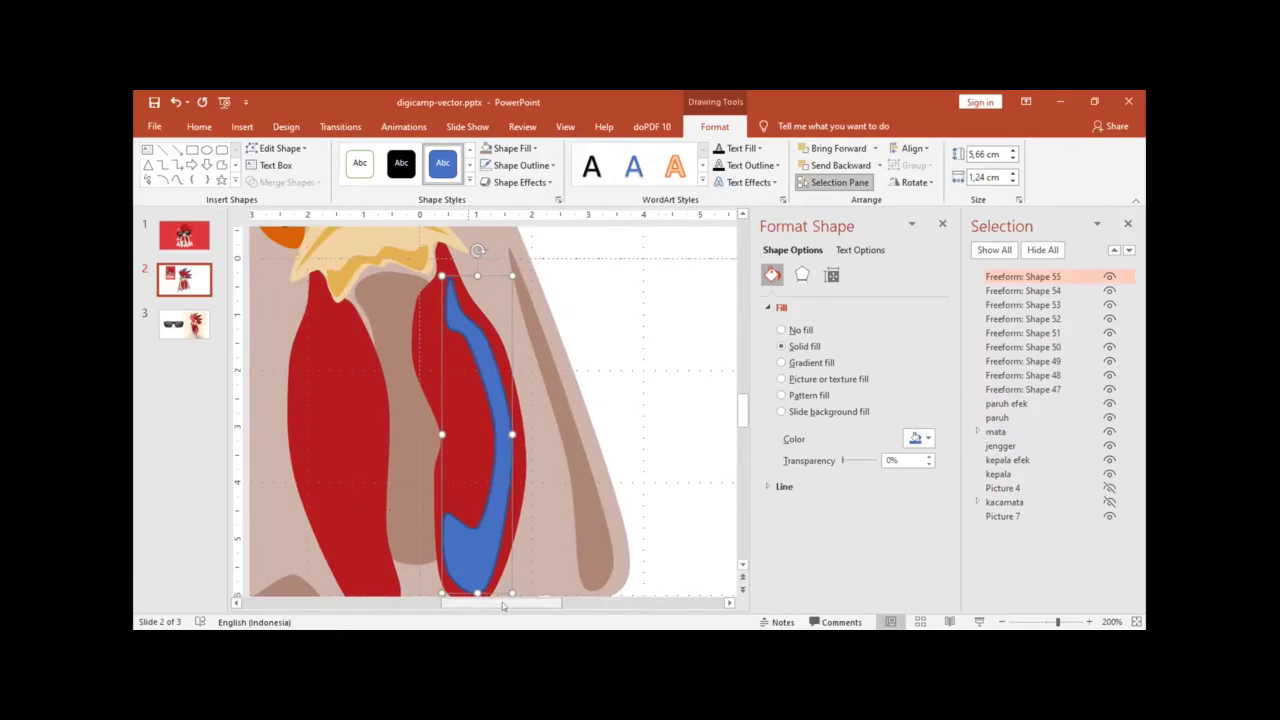
pyautogui.scroll(-1, 502, 604)
# Step: Trace a blue highlight along the left wattle's edge
pyautogui.click(176, 180)
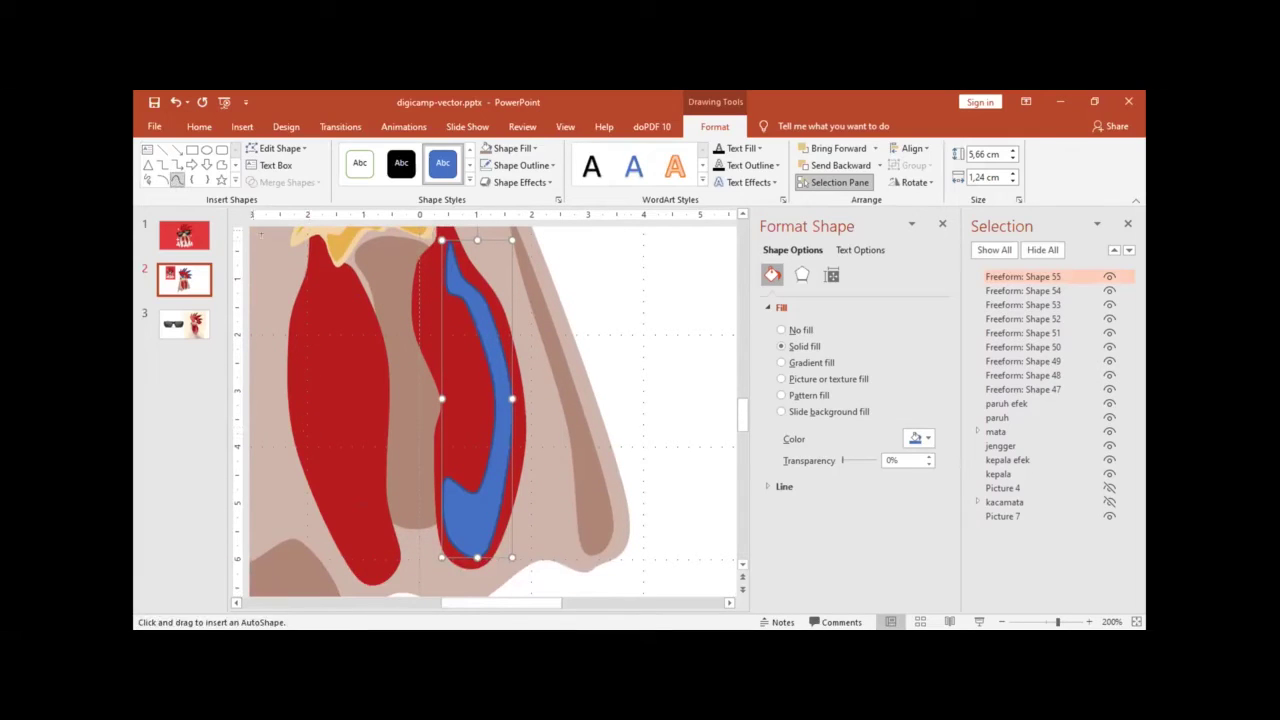
pyautogui.click(310, 256)
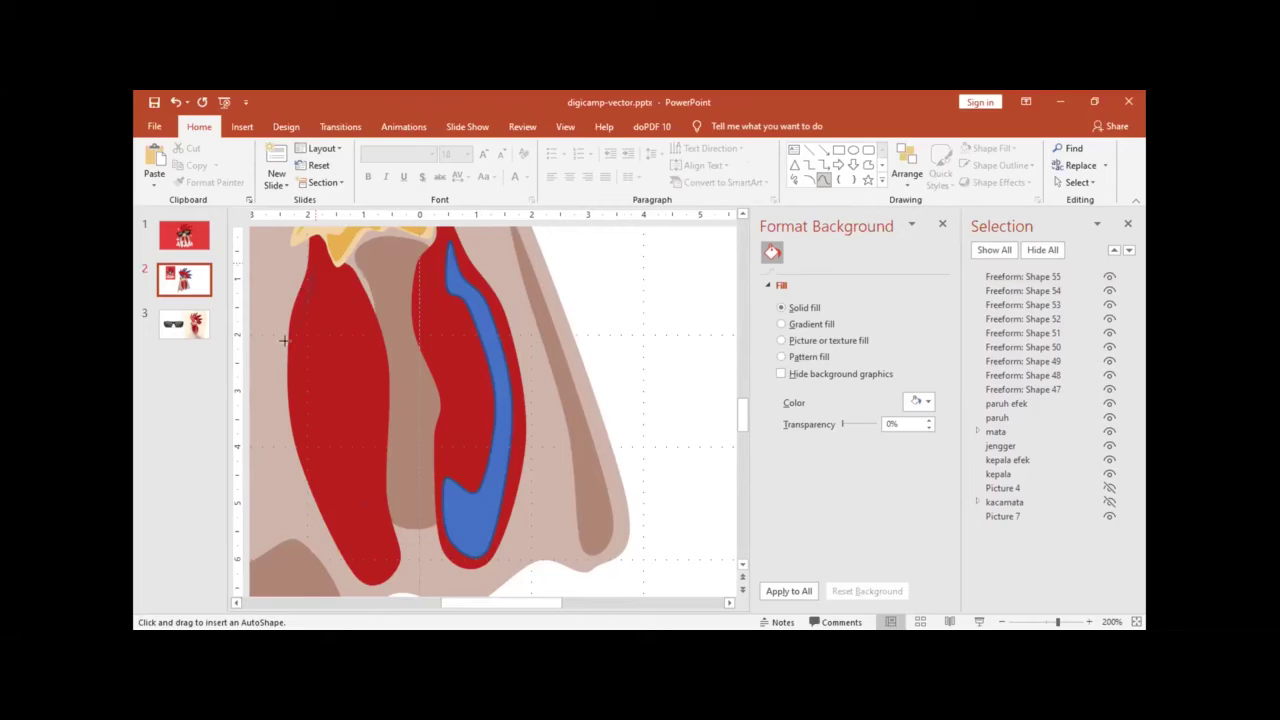
pyautogui.moveTo(284, 341); pyautogui.dragTo(300, 428)
pyautogui.click(312, 256)
pyautogui.scroll(-5, 495, 316)
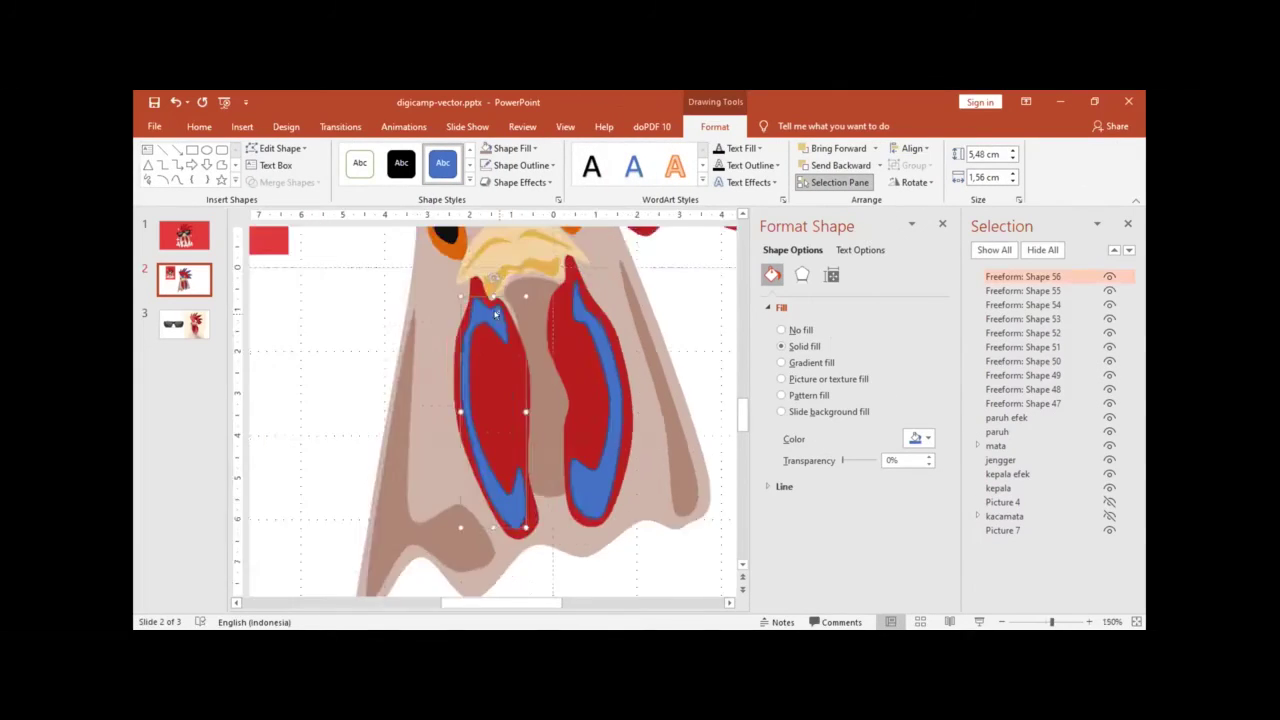
pyautogui.scroll(-3, 495, 316)
pyautogui.scroll(-3, 495, 316)
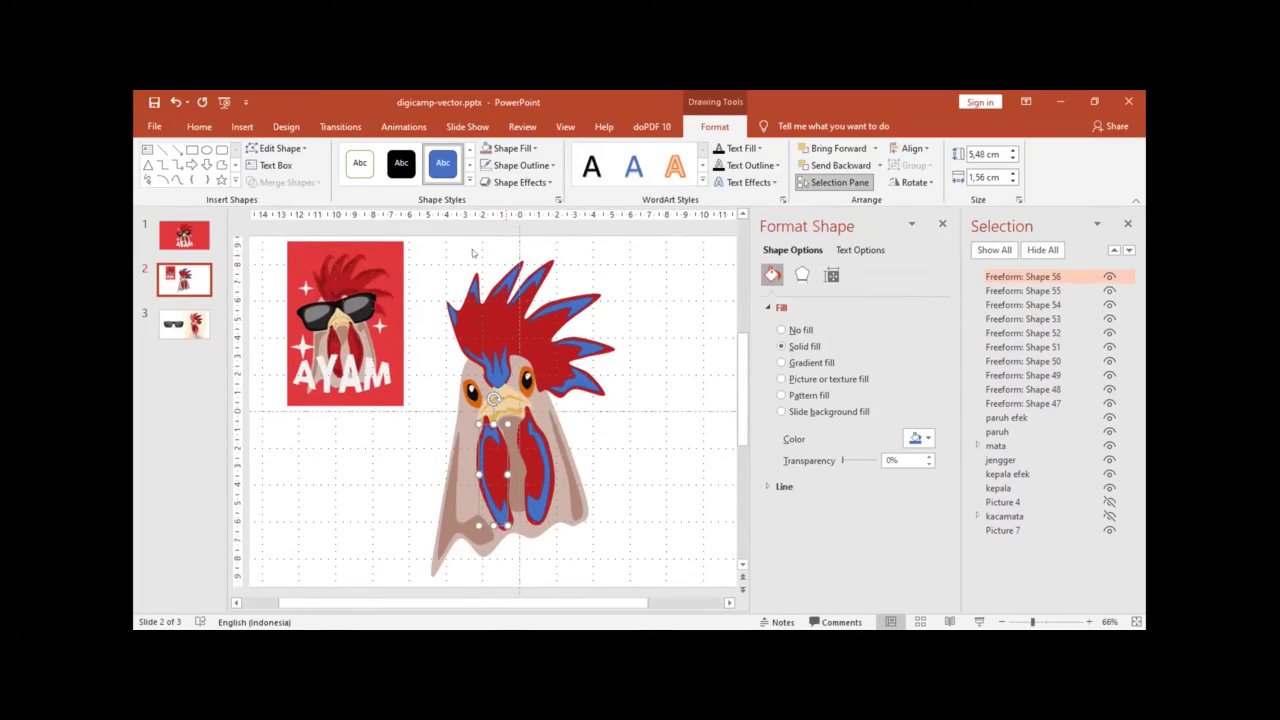
# Step: Select every comb and wattle highlight piece and Union them into Freeform: Shape 57
pyautogui.keyDown('shift'); pyautogui.click(533, 432); pyautogui.keyUp('shift')
pyautogui.keyDown('shift'); pyautogui.click(493, 372); pyautogui.keyUp('shift')
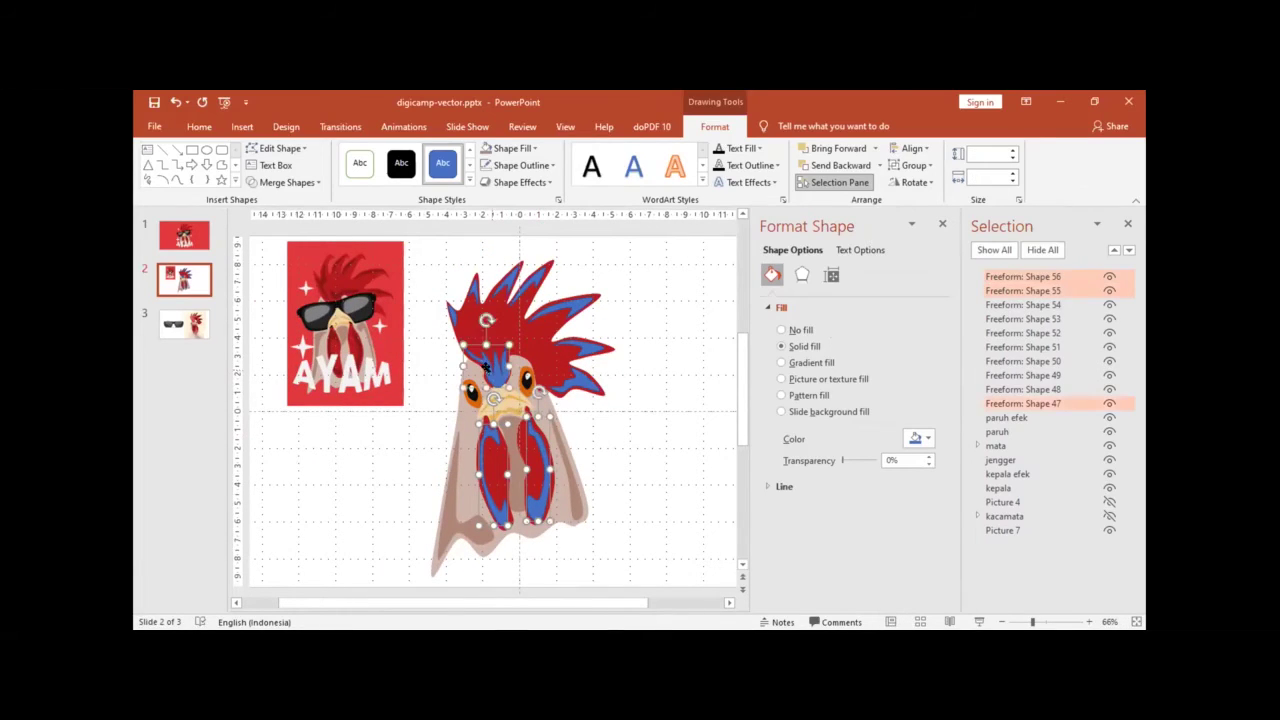
pyautogui.keyDown('shift'); pyautogui.click(451, 305); pyautogui.keyUp('shift')
pyautogui.keyDown('shift'); pyautogui.click(468, 286); pyautogui.keyUp('shift')
pyautogui.keyDown('shift'); pyautogui.click(505, 281); pyautogui.keyUp('shift')
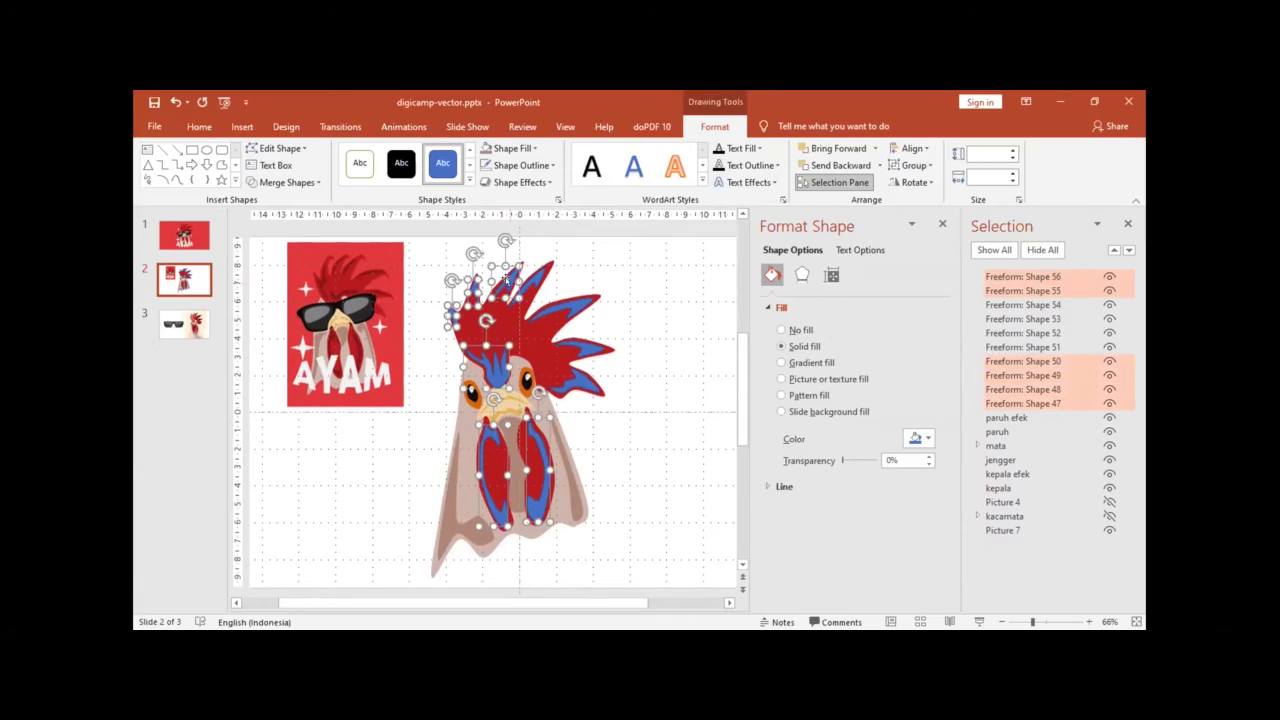
pyautogui.keyDown('shift'); pyautogui.click(533, 276); pyautogui.keyUp('shift')
pyautogui.keyDown('shift'); pyautogui.click(560, 302); pyautogui.keyUp('shift')
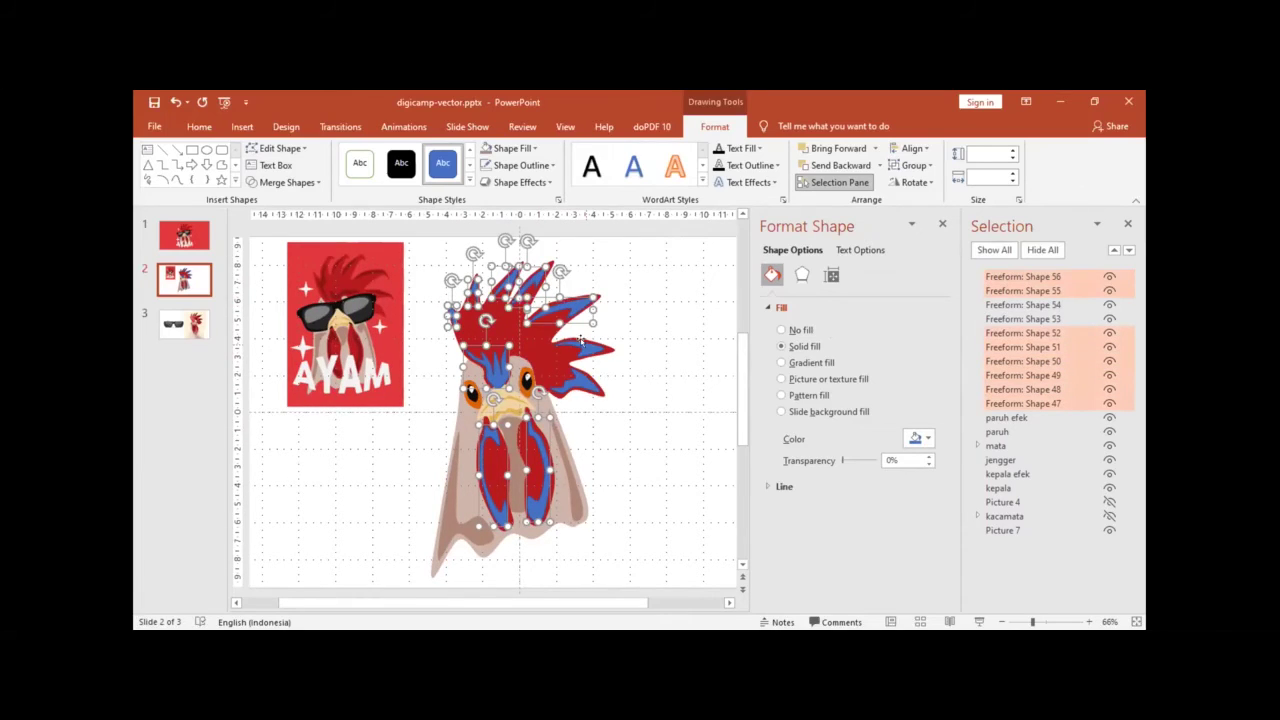
pyautogui.keyDown('shift'); pyautogui.click(579, 342); pyautogui.keyUp('shift')
pyautogui.keyDown('shift'); pyautogui.click(575, 368); pyautogui.keyUp('shift')
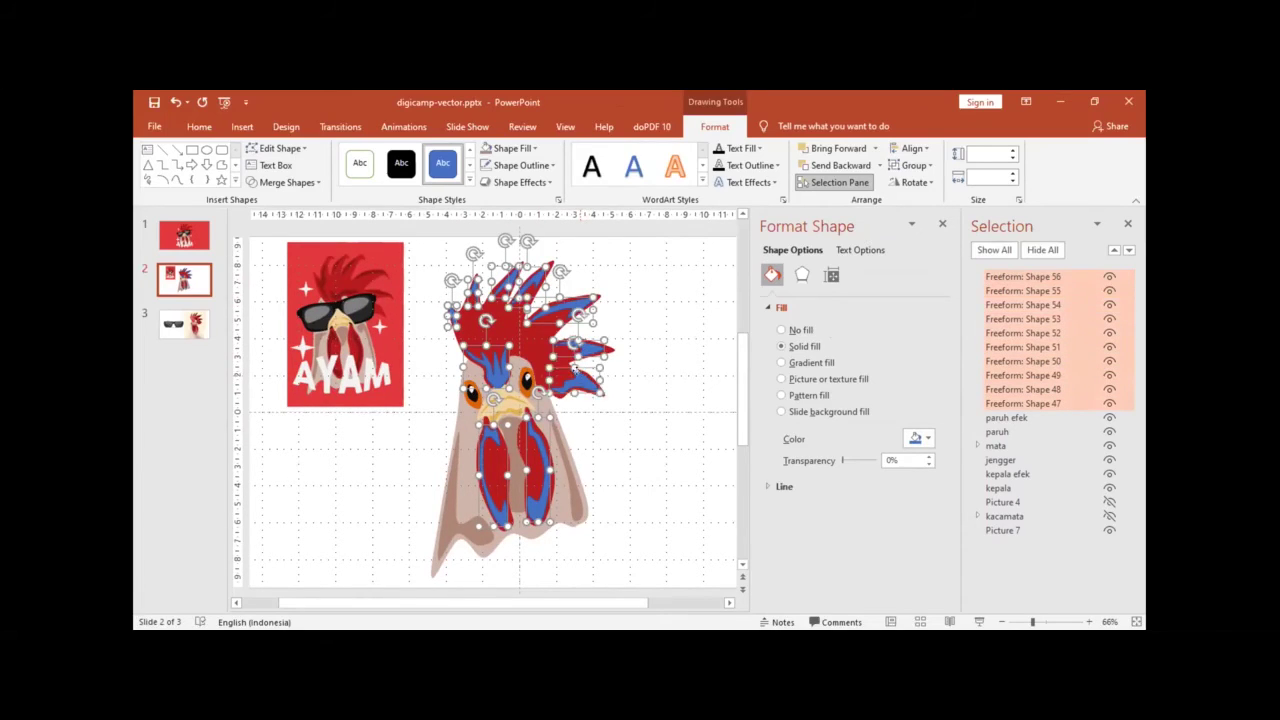
pyautogui.click(285, 182)
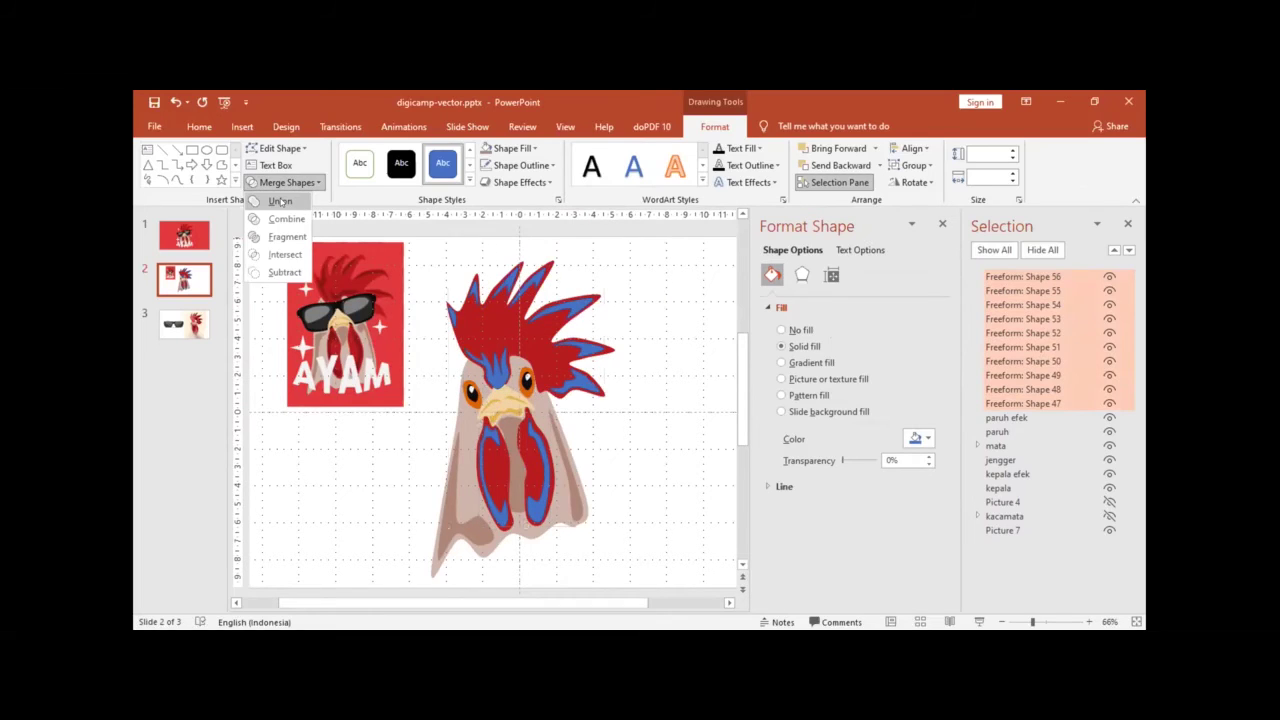
pyautogui.click(280, 202)
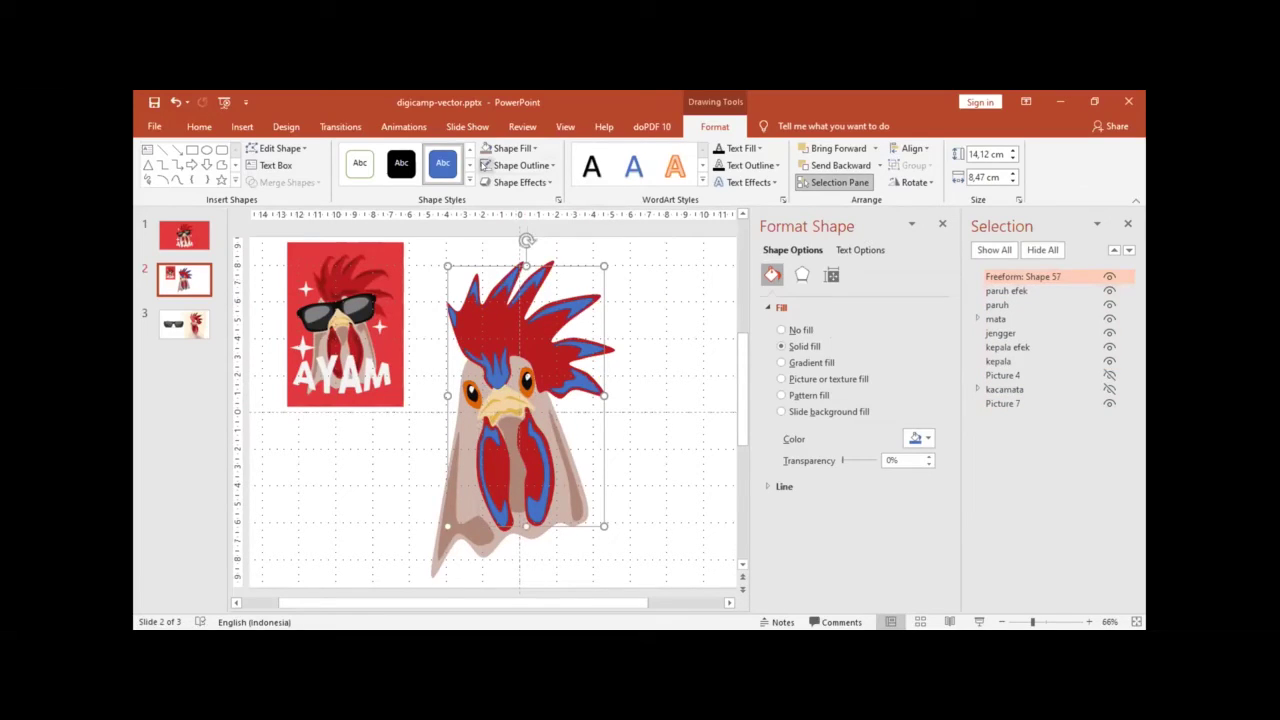
# Step: Eyedrop the AYAM picture's deep red as the merged shape's fill
pyautogui.click(530, 148)
pyautogui.click(525, 345)
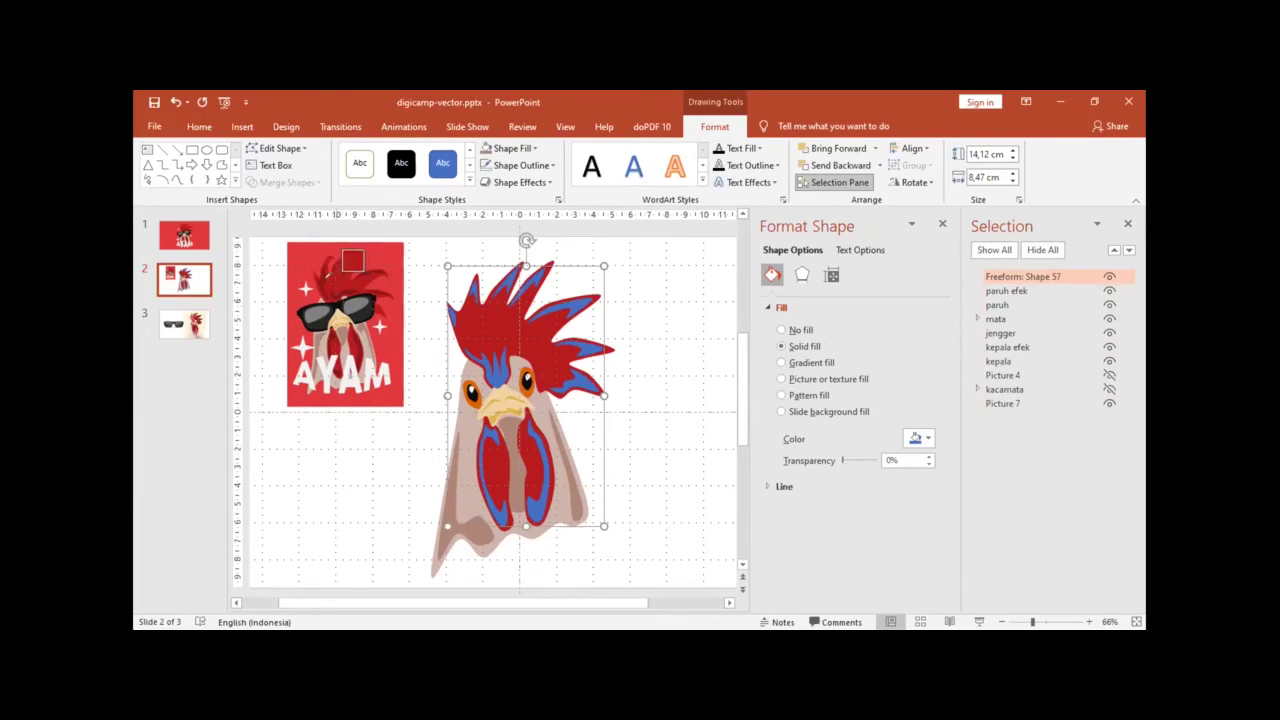
pyautogui.click(350, 255)
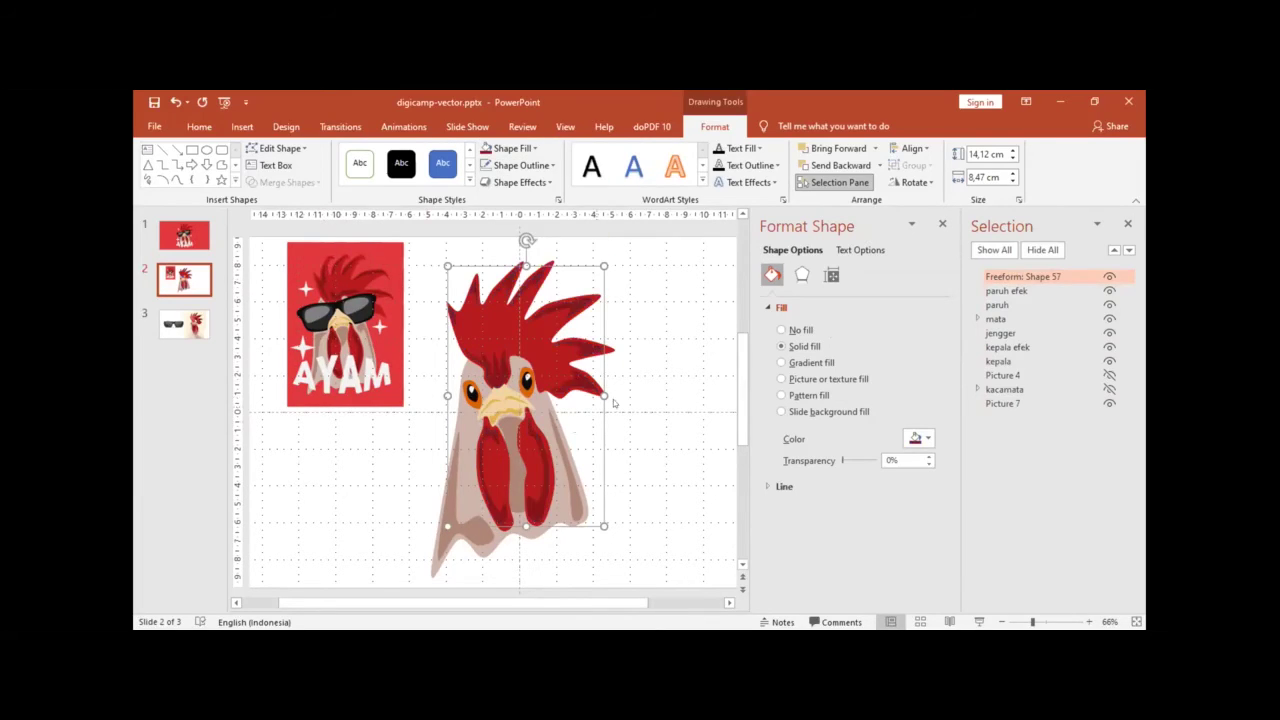
pyautogui.click(656, 343)
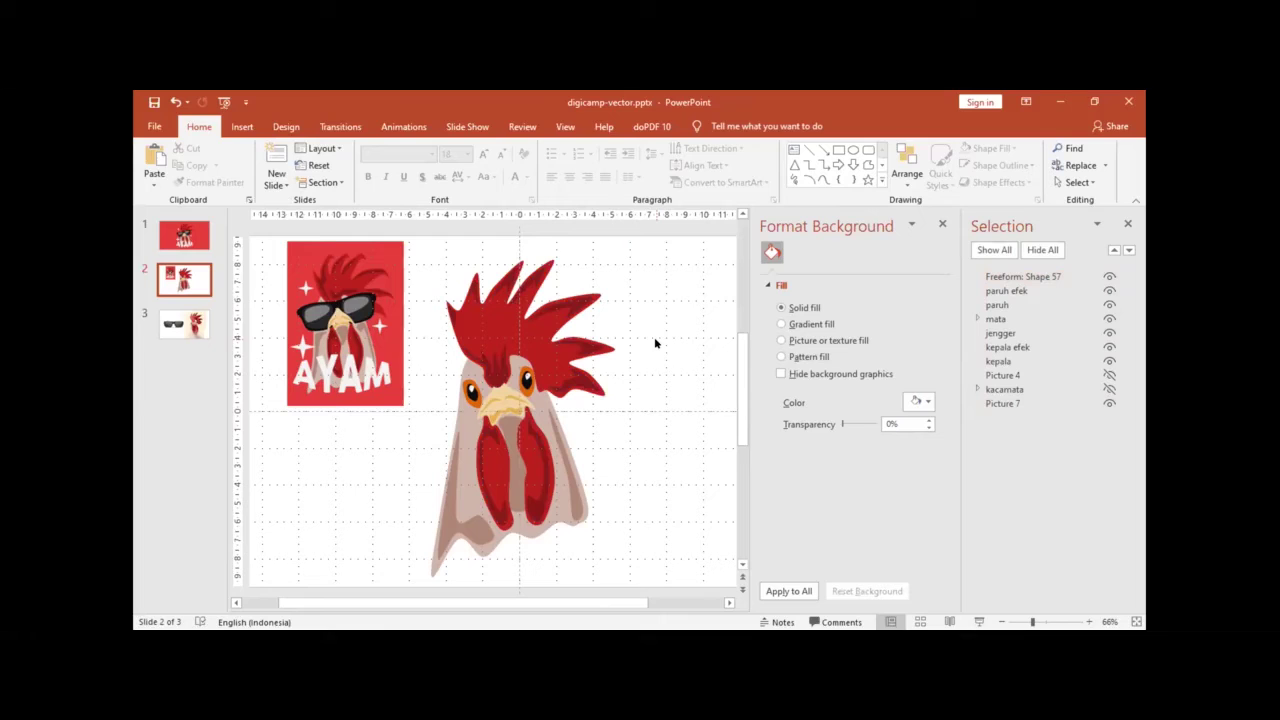
# Step: Rename Freeform: Shape 57 to 'jengger efek' and stack it just above jengger
pyautogui.click(1010, 276)
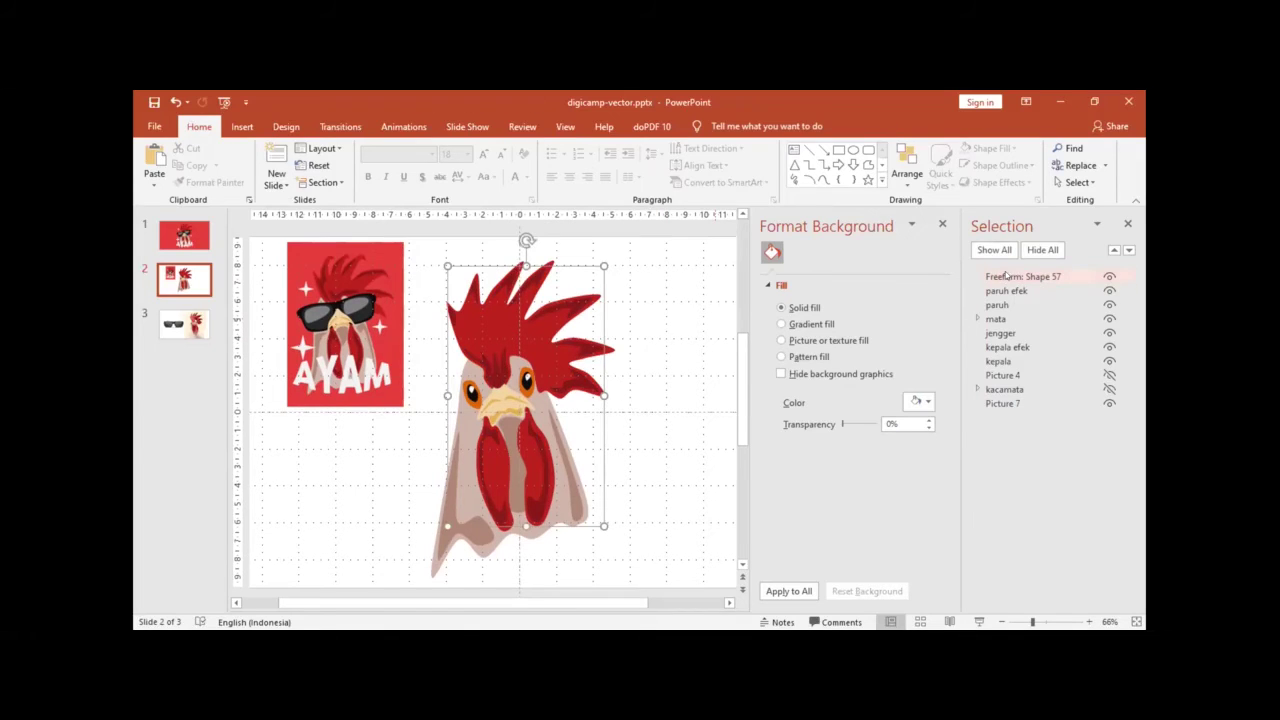
pyautogui.click(1011, 275)
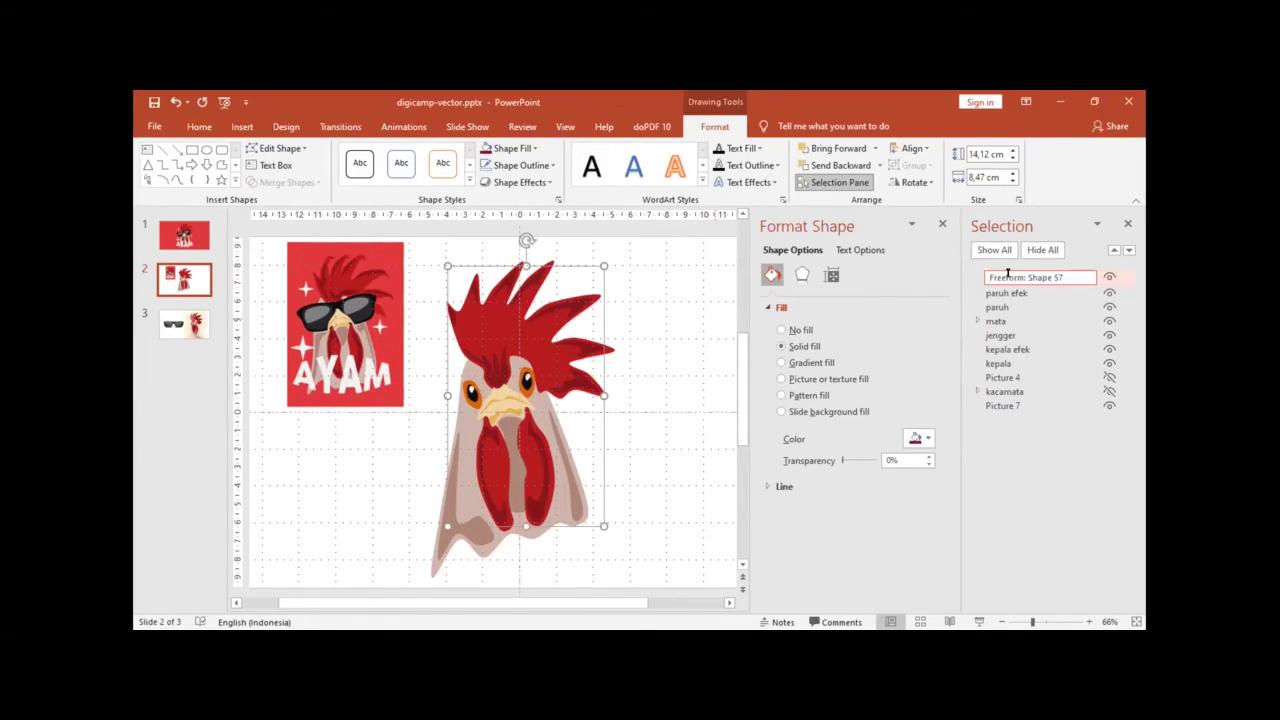
pyautogui.write('jengger efek')
pyautogui.press('Return')
pyautogui.moveTo(1004, 276); pyautogui.dragTo(1006, 324)
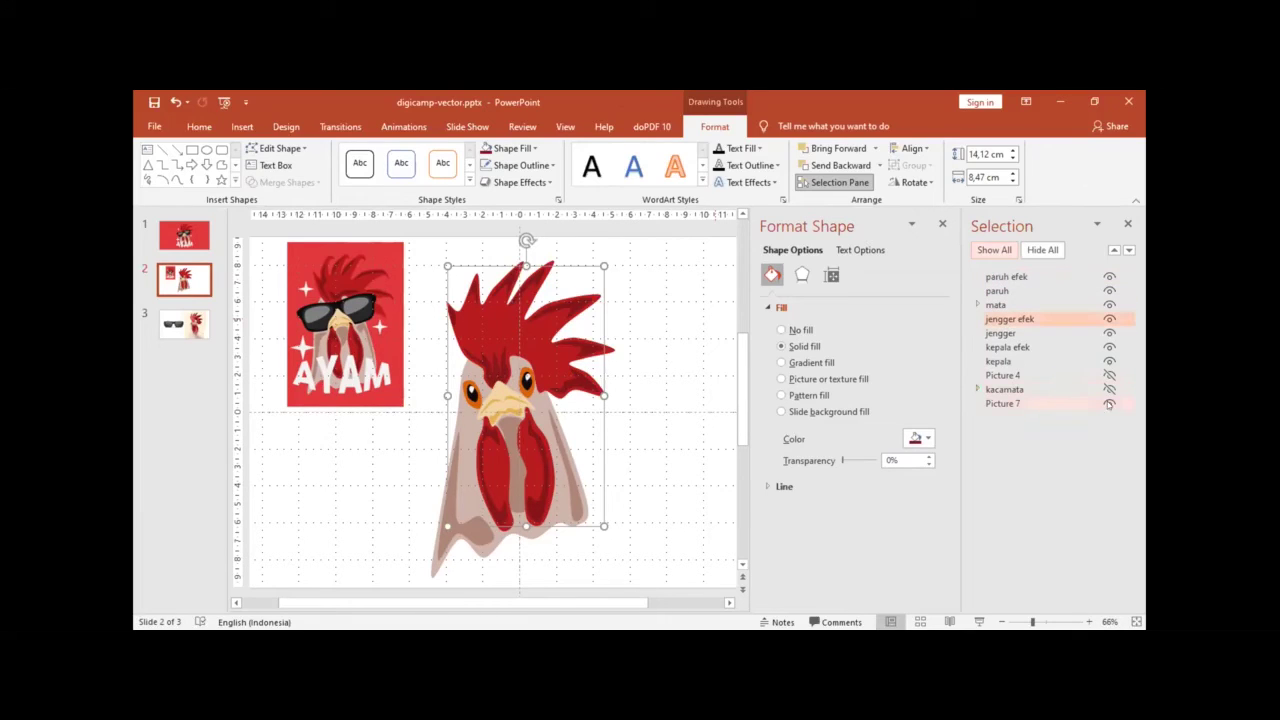
# Step: Hide the AYAM reference picture and select the paruh efek, paruh and kepala layers
pyautogui.click(1108, 404)
pyautogui.click(1006, 277)
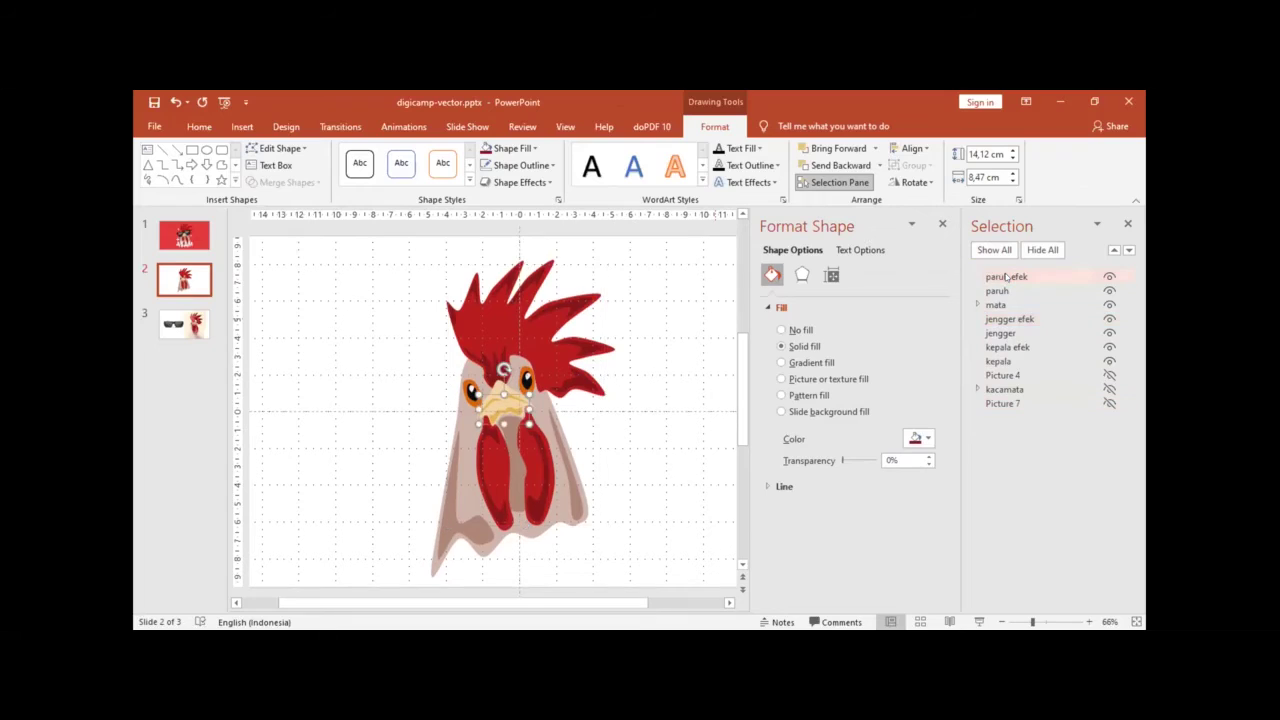
pyautogui.keyDown('ctrl'); pyautogui.click(1013, 290); pyautogui.keyUp('ctrl')
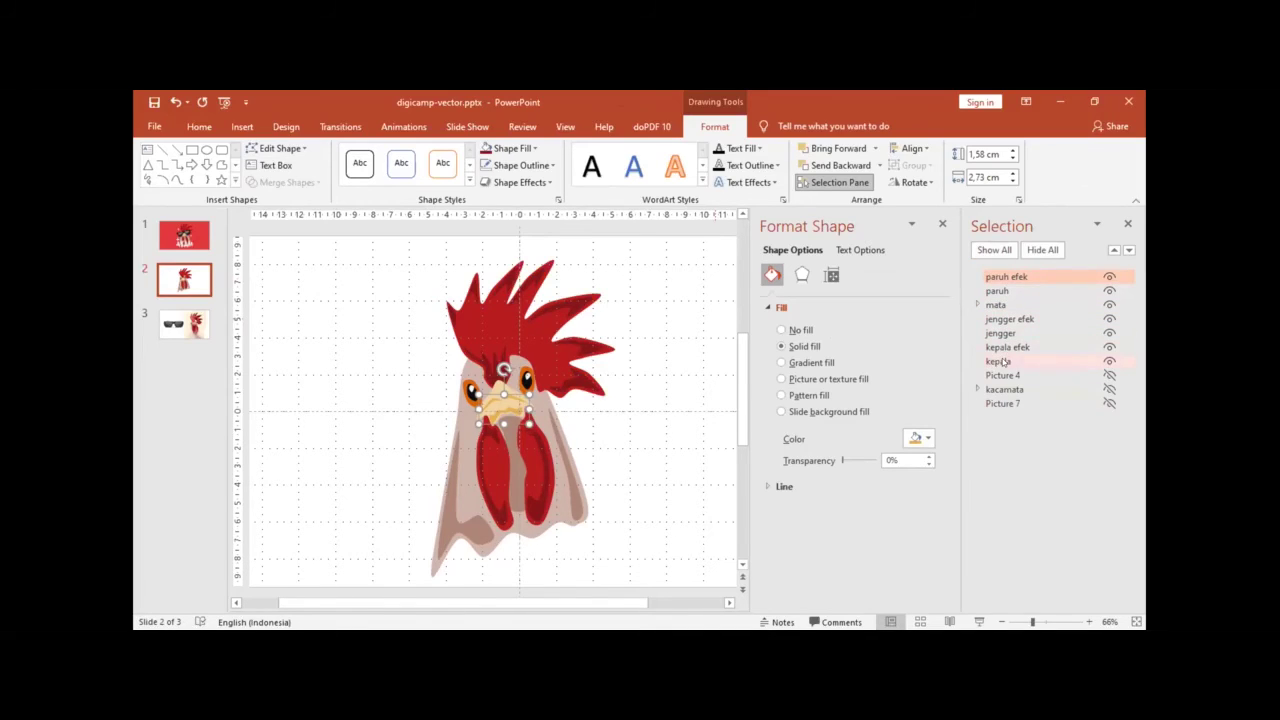
pyautogui.click(1001, 361)
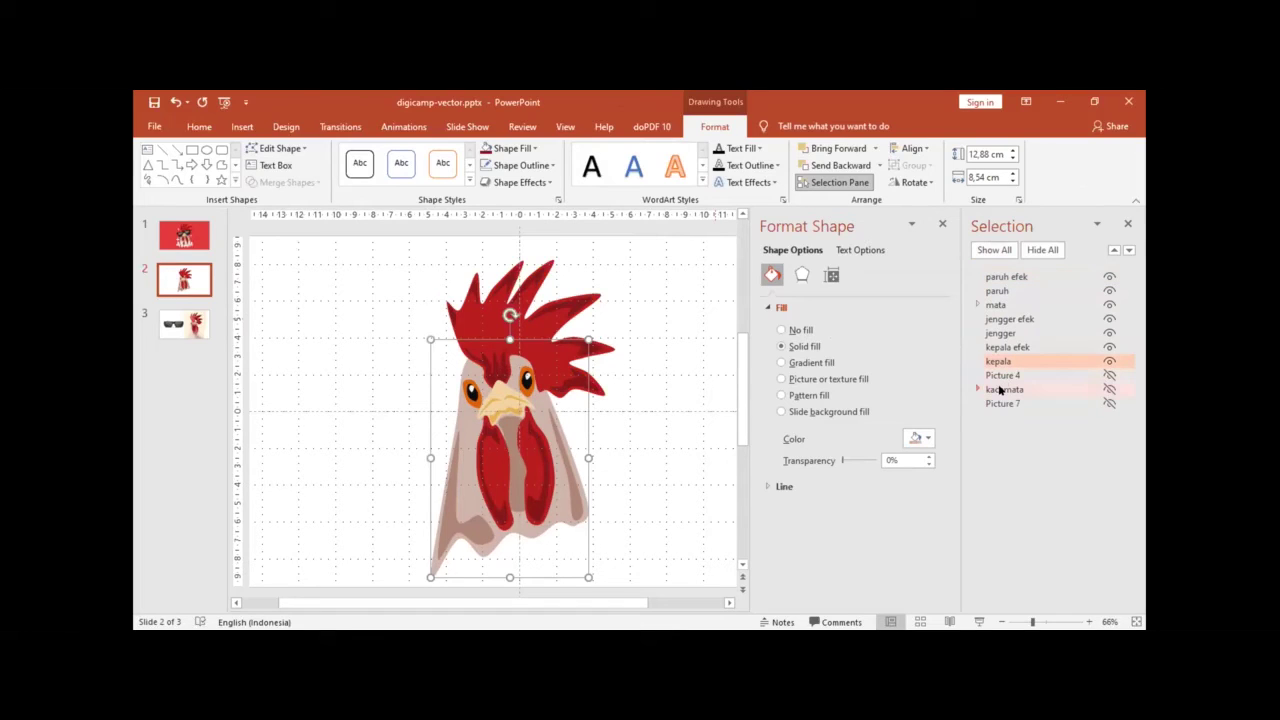
# Step: Unhide the kacamata sunglasses and stack them above the eyes, below paruh
pyautogui.click(1109, 389)
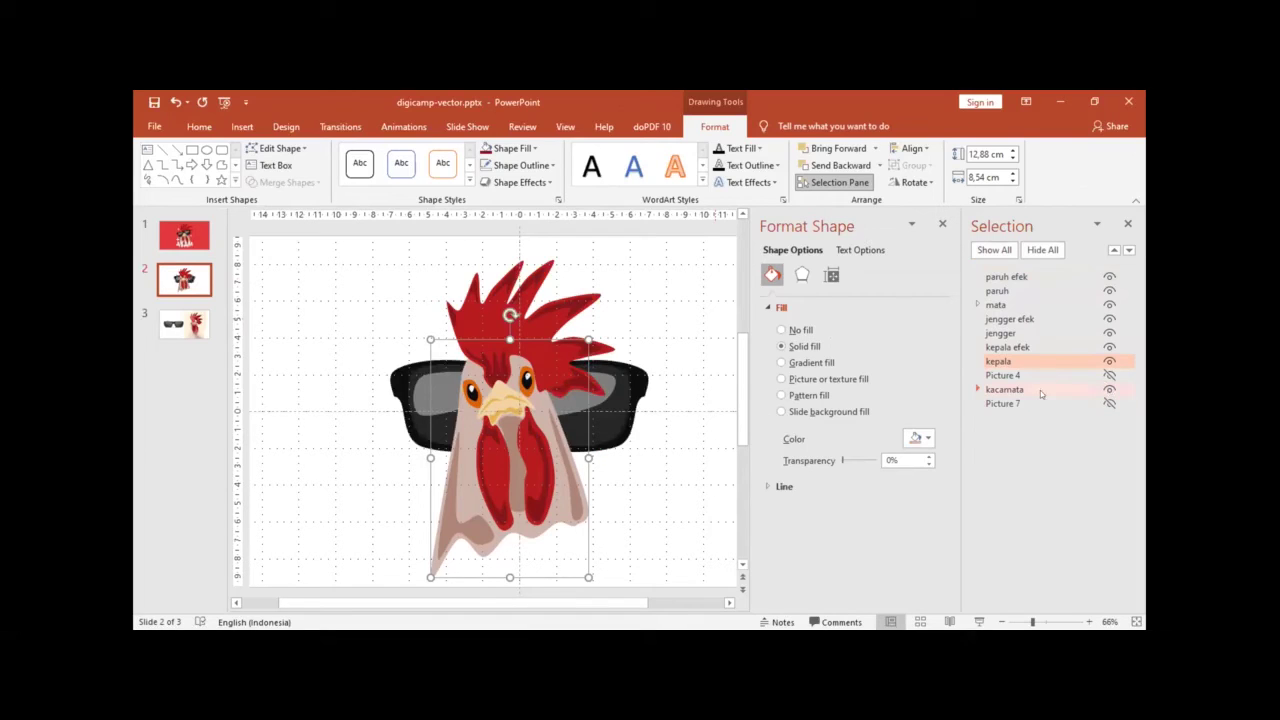
pyautogui.moveTo(1006, 390); pyautogui.dragTo(998, 272)
pyautogui.moveTo(1006, 377); pyautogui.dragTo(1005, 280)
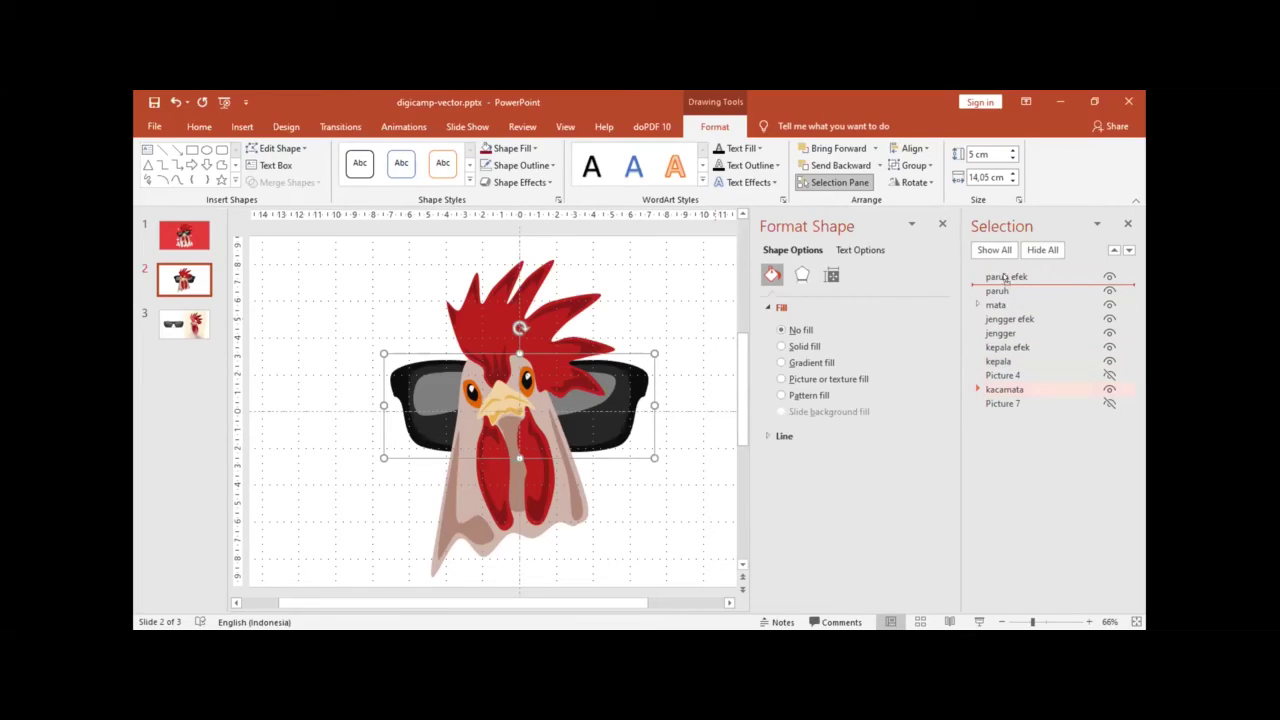
pyautogui.moveTo(1005, 280); pyautogui.dragTo(1001, 296)
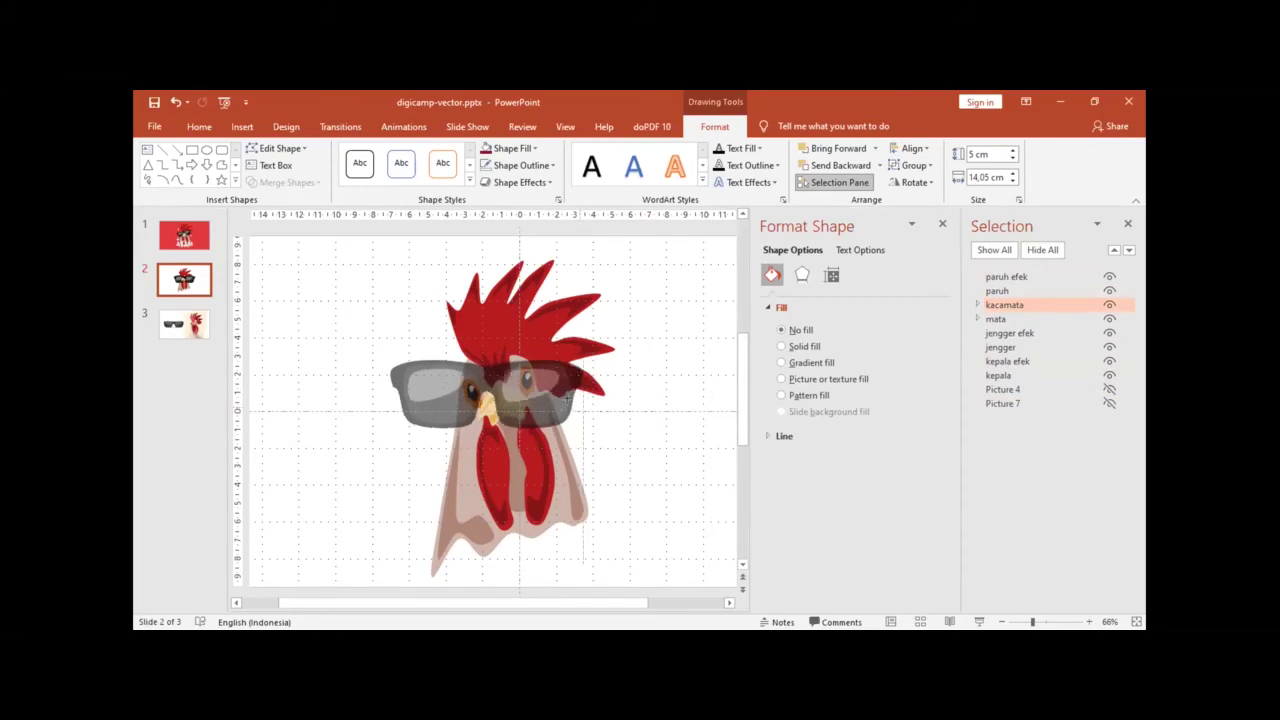
# Step: Resize and place the tilted sunglasses over the rooster's eyes
pyautogui.moveTo(548, 416); pyautogui.dragTo(571, 414)
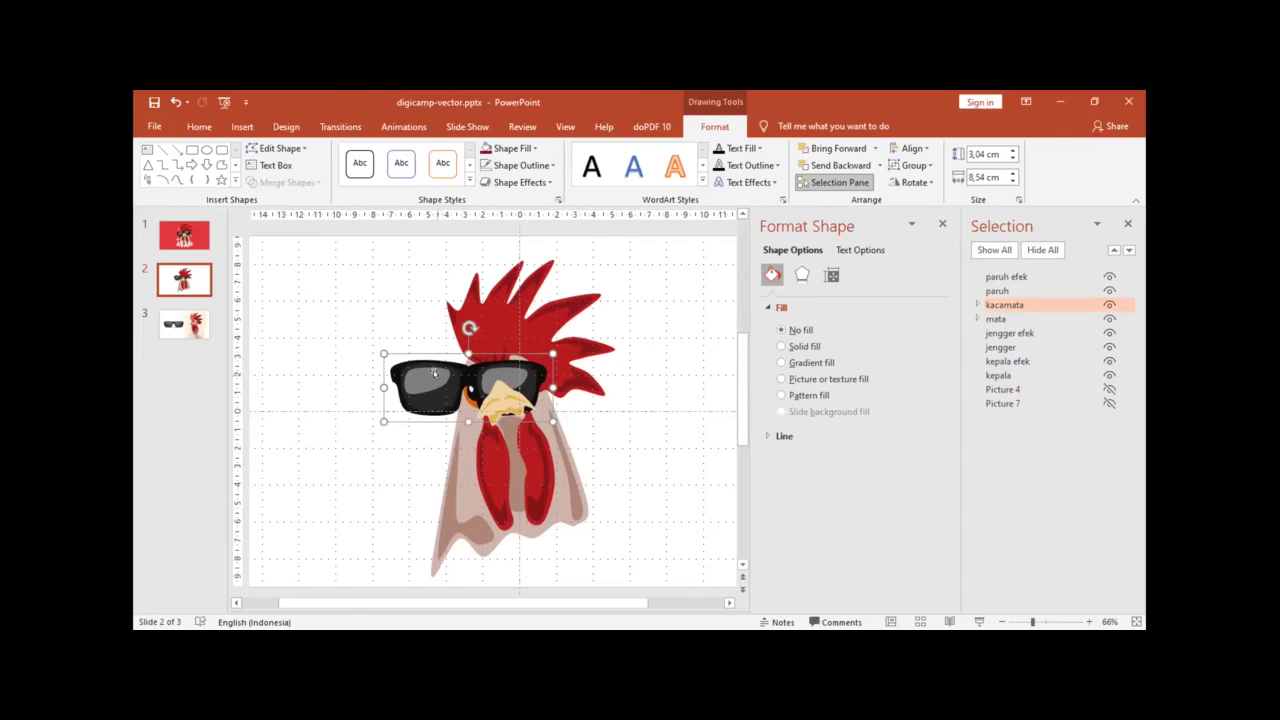
pyautogui.moveTo(452, 372); pyautogui.dragTo(463, 367)
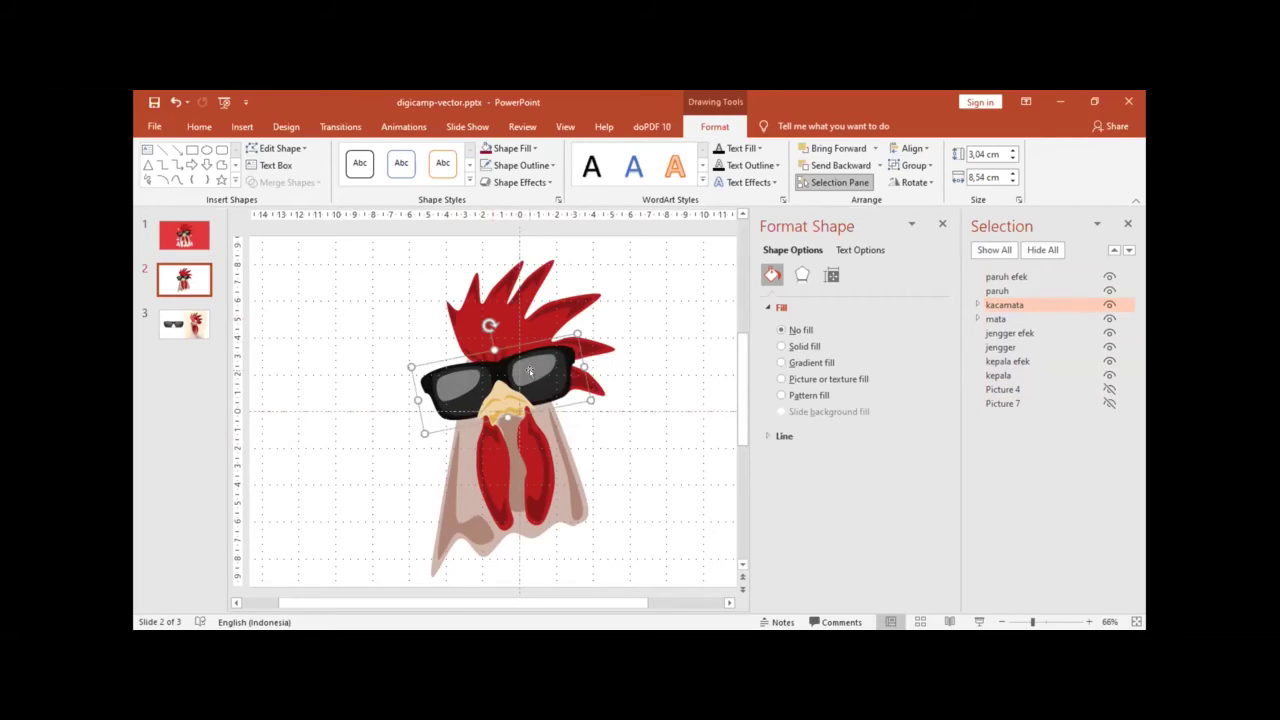
pyautogui.hotkey('ctrl', 'z')
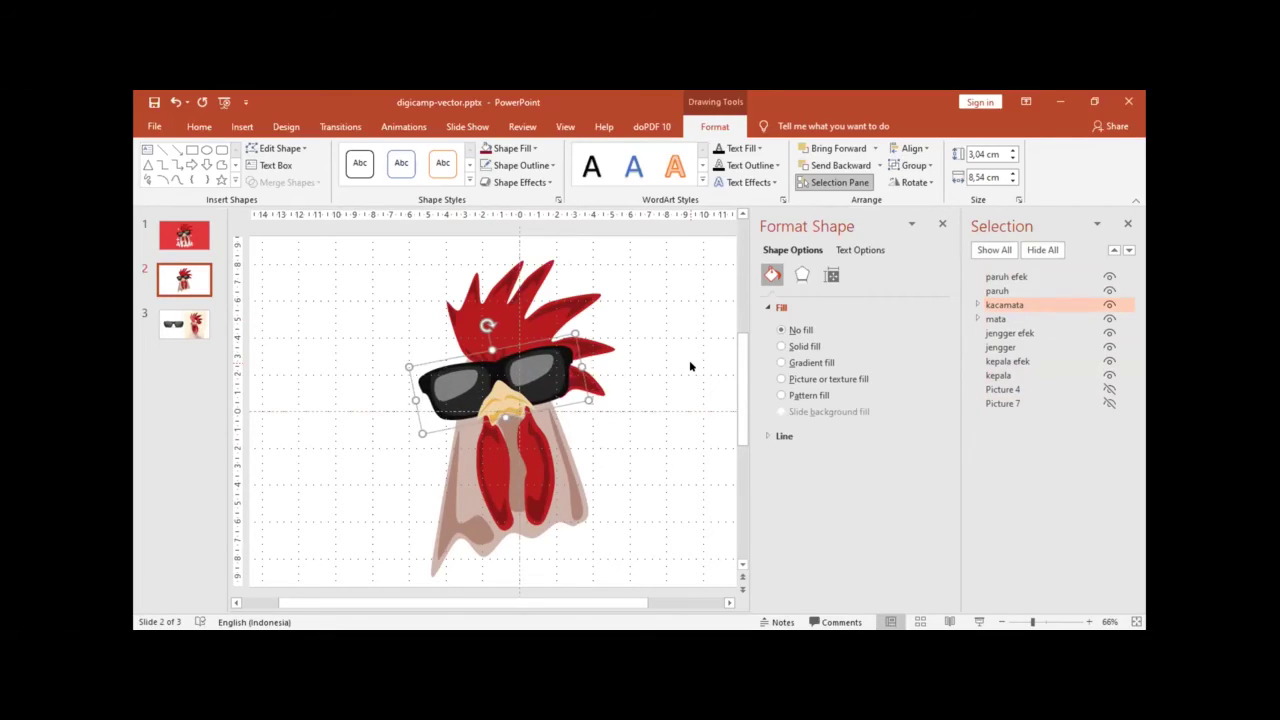
pyautogui.scroll(5, 690, 366)
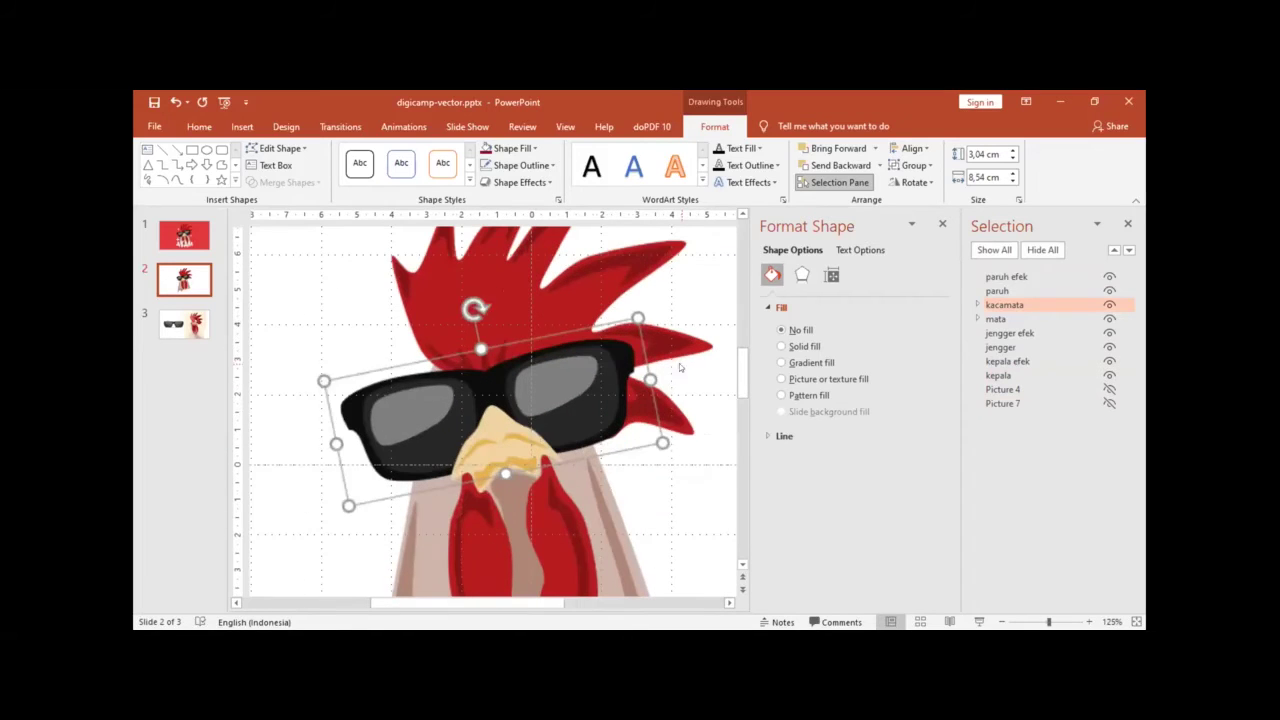
pyautogui.moveTo(340, 440); pyautogui.dragTo(347, 440)
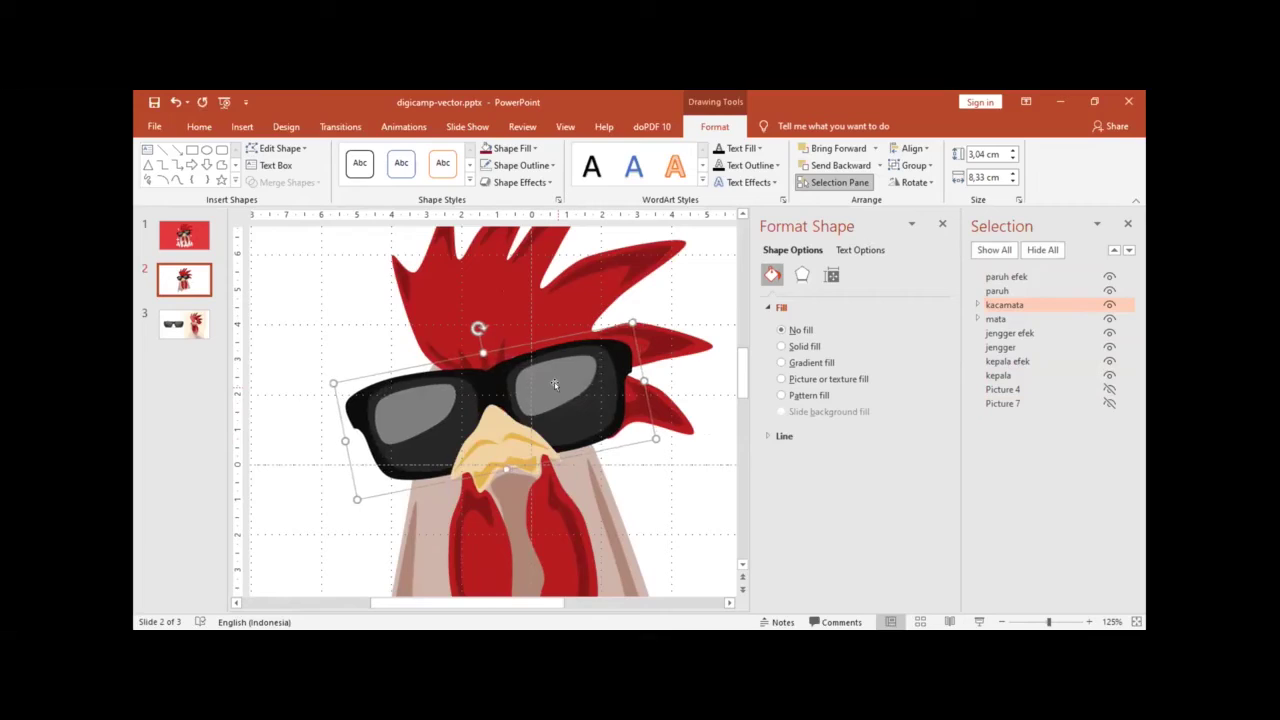
pyautogui.hotkey('ctrl', 'z')
pyautogui.hotkey('ctrl', 'z')
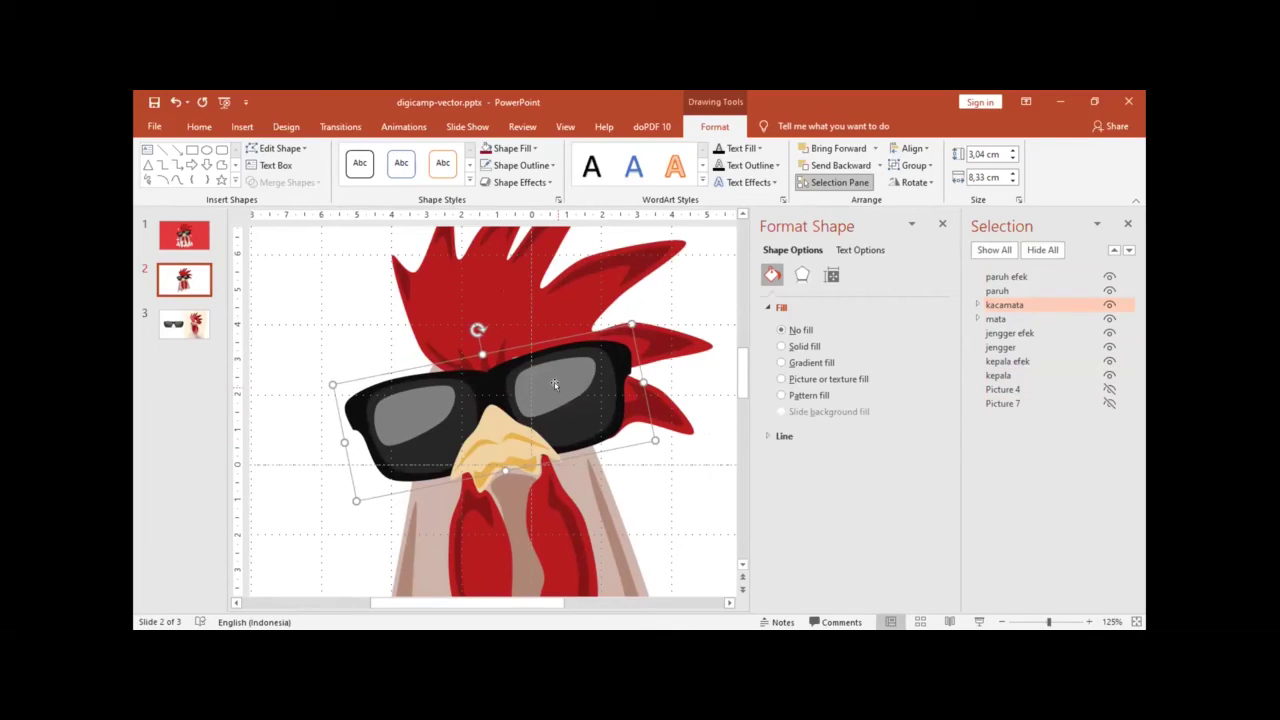
pyautogui.hotkey('ctrl', 'z')
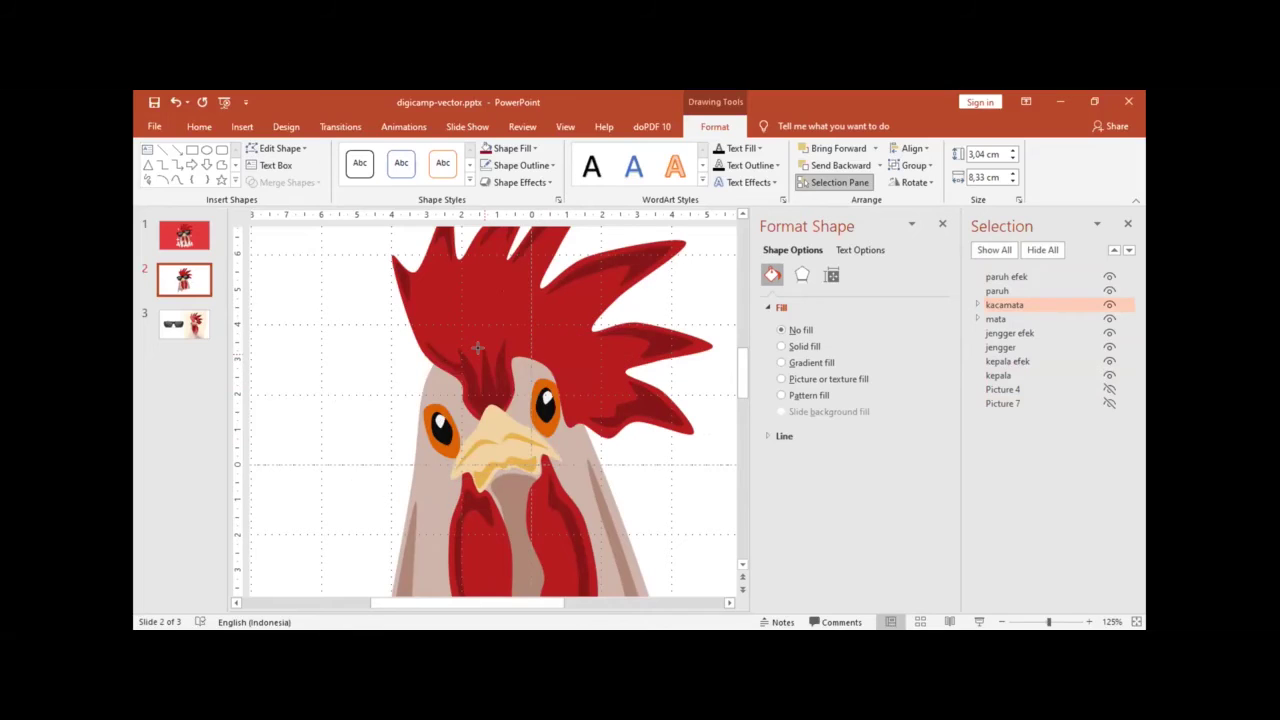
pyautogui.hotkey('ctrl', 'y')
pyautogui.hotkey('ctrl', 'y')
pyautogui.hotkey('ctrl', 'y')
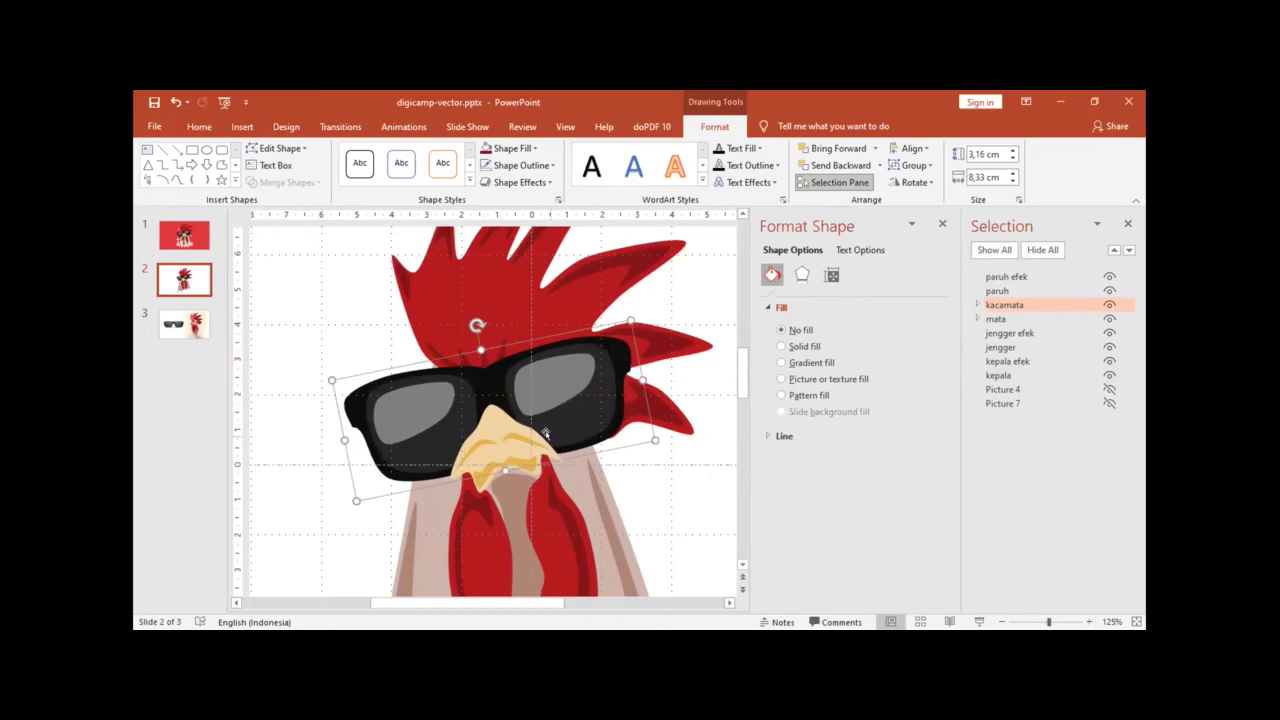
pyautogui.scroll(-3, 555, 435)
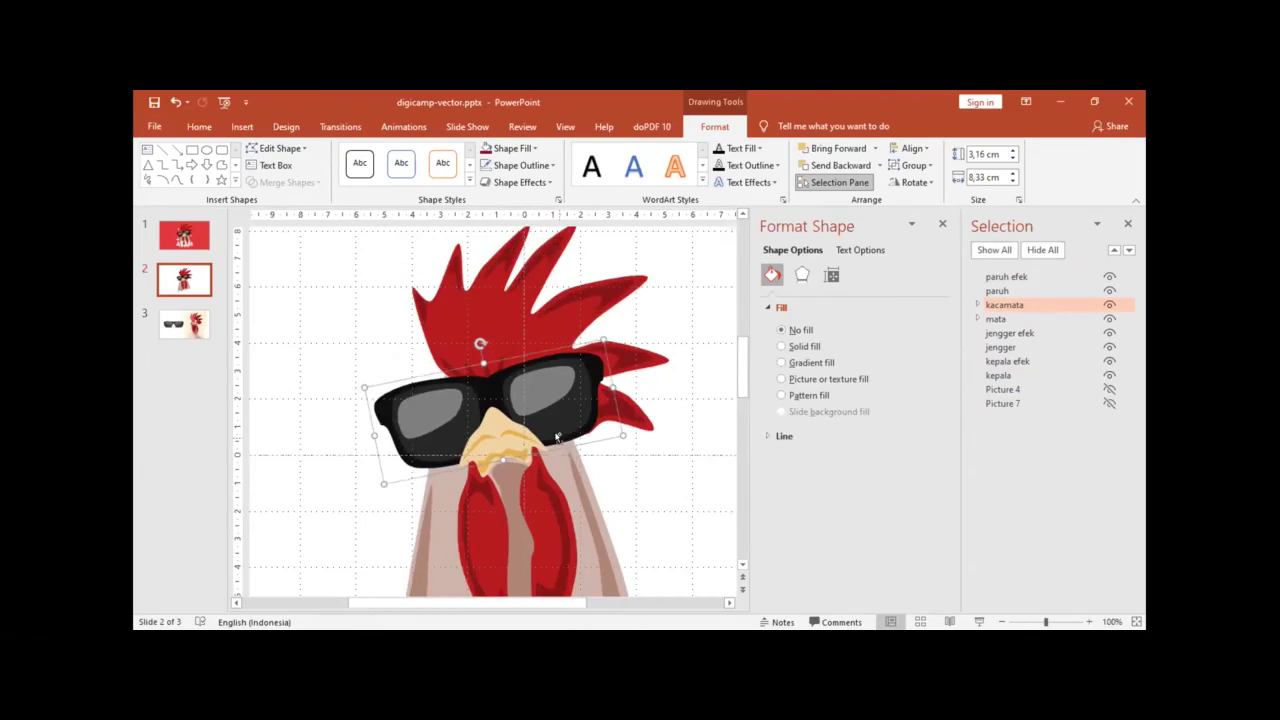
pyautogui.scroll(-3, 555, 435)
pyautogui.scroll(3, 500, 383)
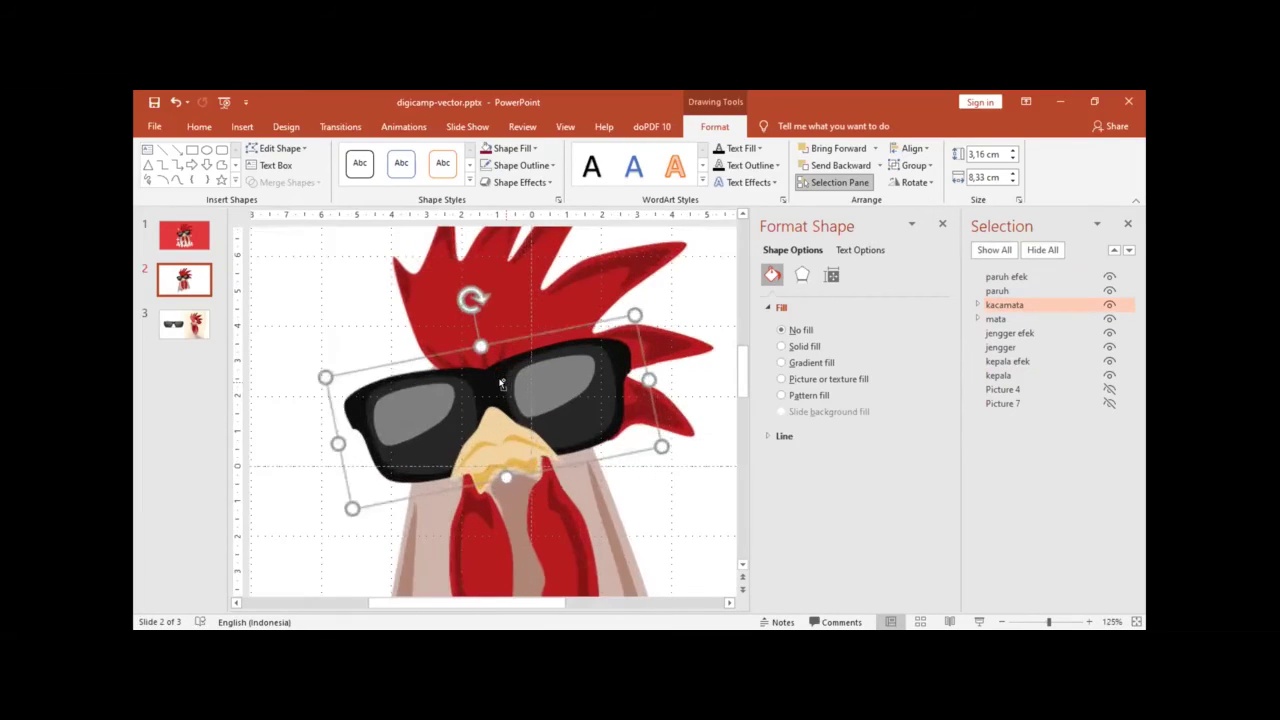
pyautogui.scroll(2, 503, 382)
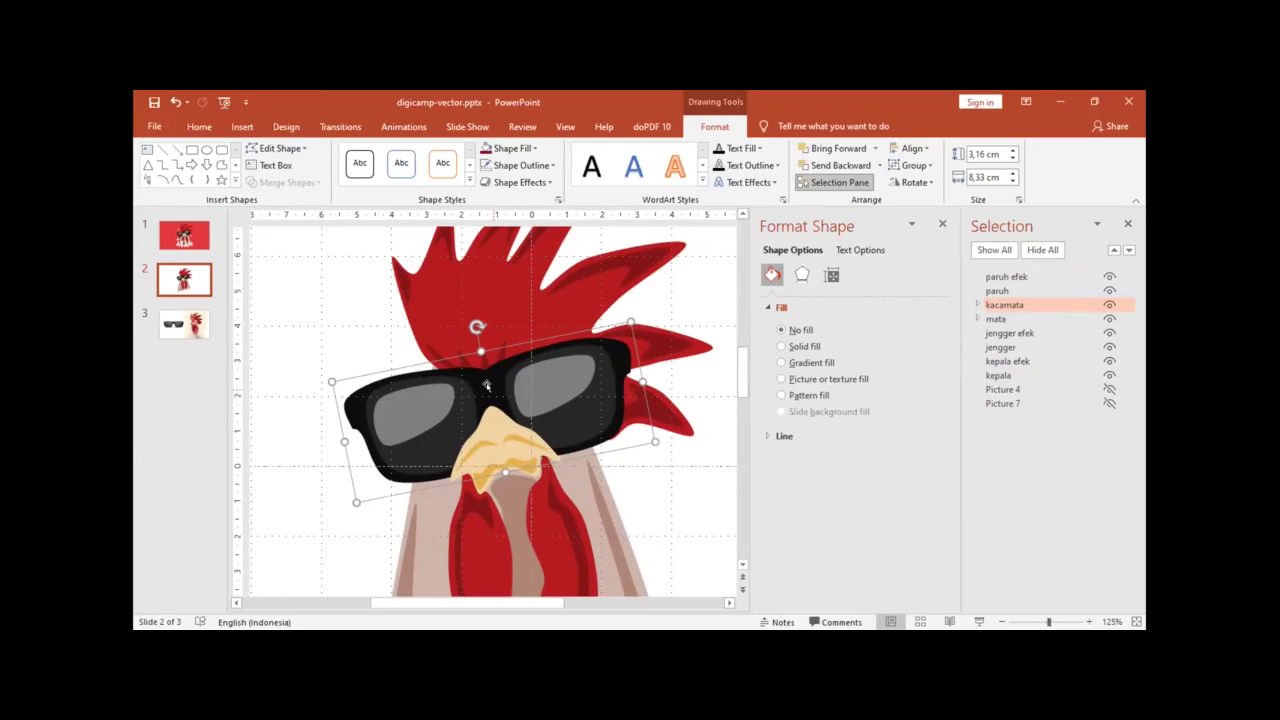
# Step: Ungroup kacamata into Freeform: Shape 17, 18 and 19
pyautogui.click(486, 385)
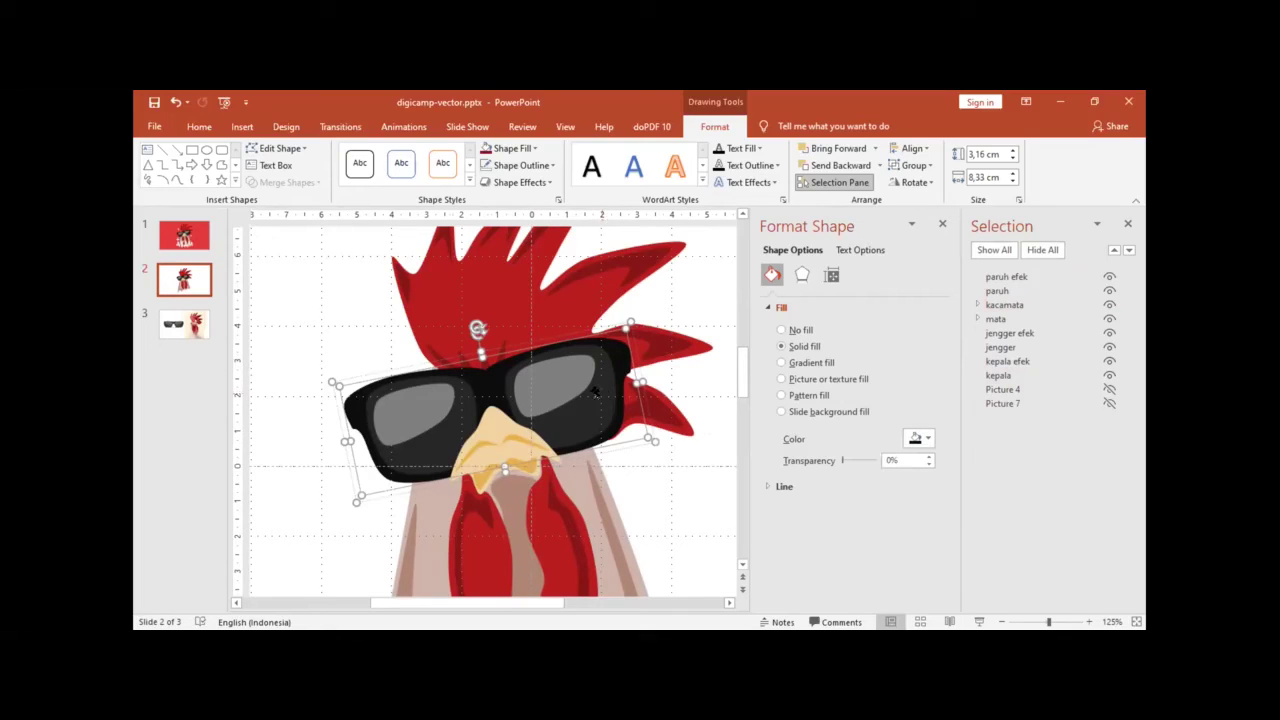
pyautogui.click(593, 397)
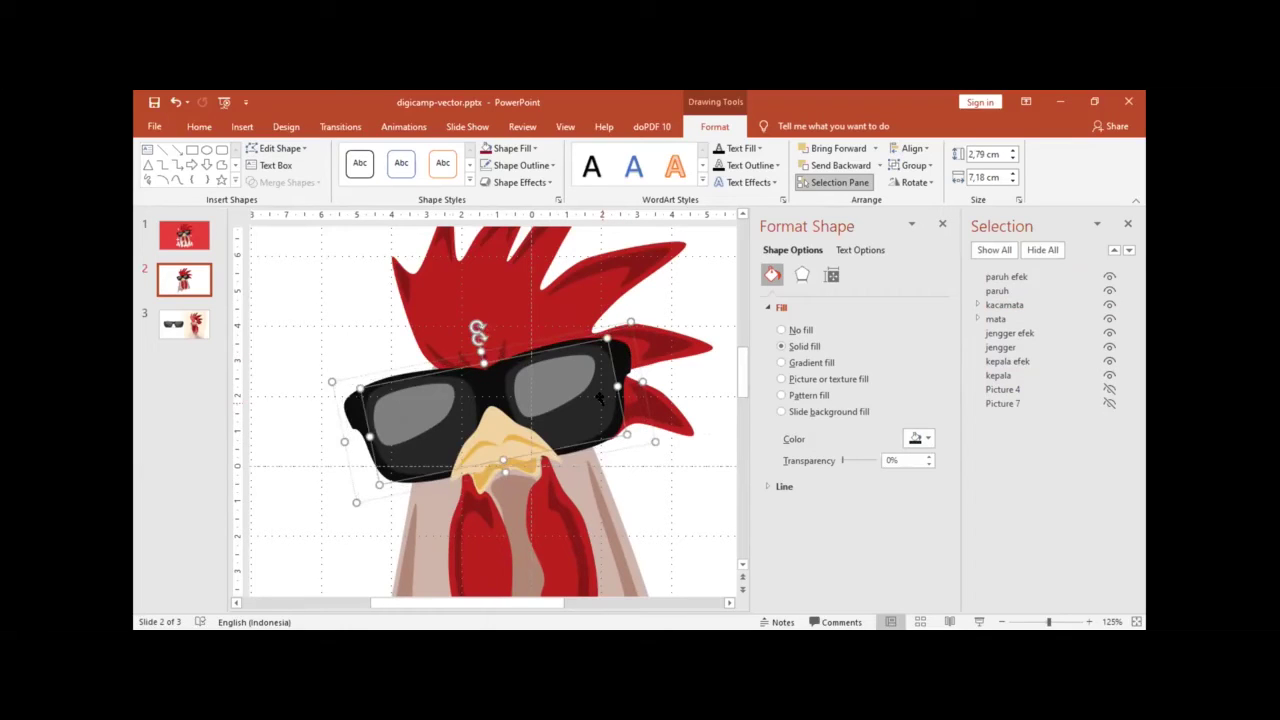
pyautogui.click(705, 385)
pyautogui.click(585, 381)
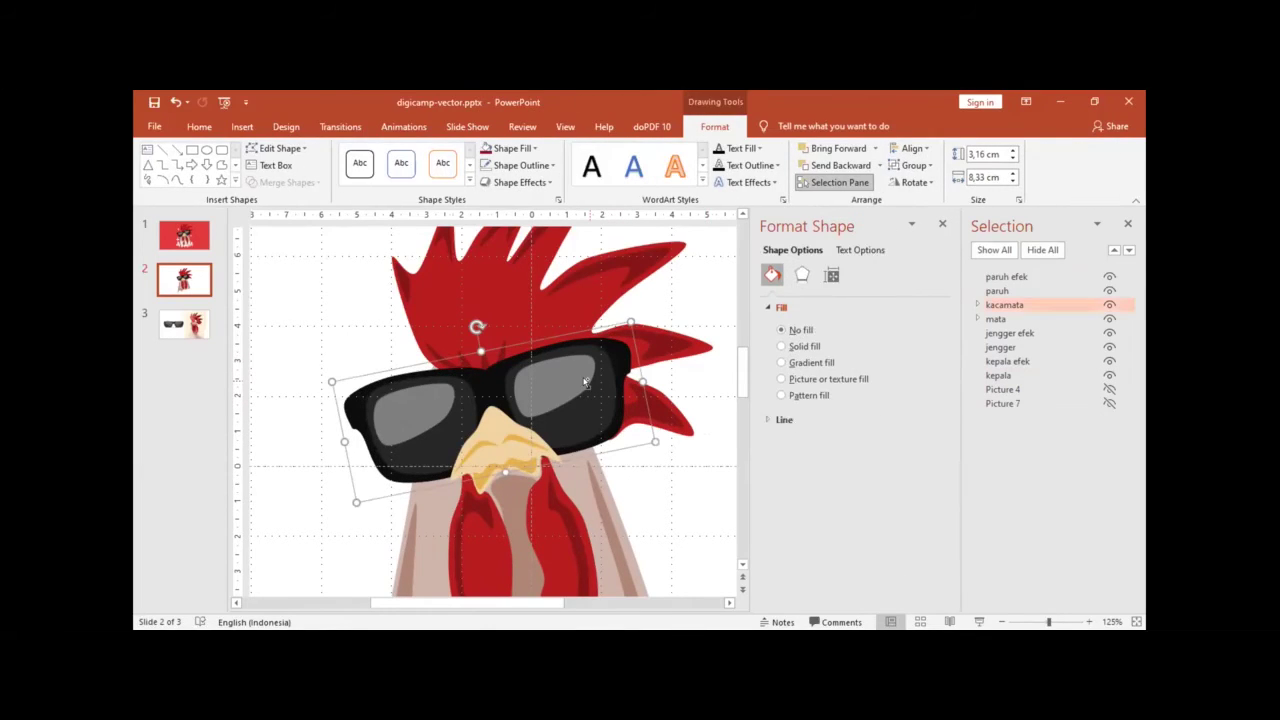
pyautogui.hotkey('ctrl', 'shift', 'g')
# Step: Paste a duplicate of the black frame, offset it right, and fill it light grey
pyautogui.click(605, 417)
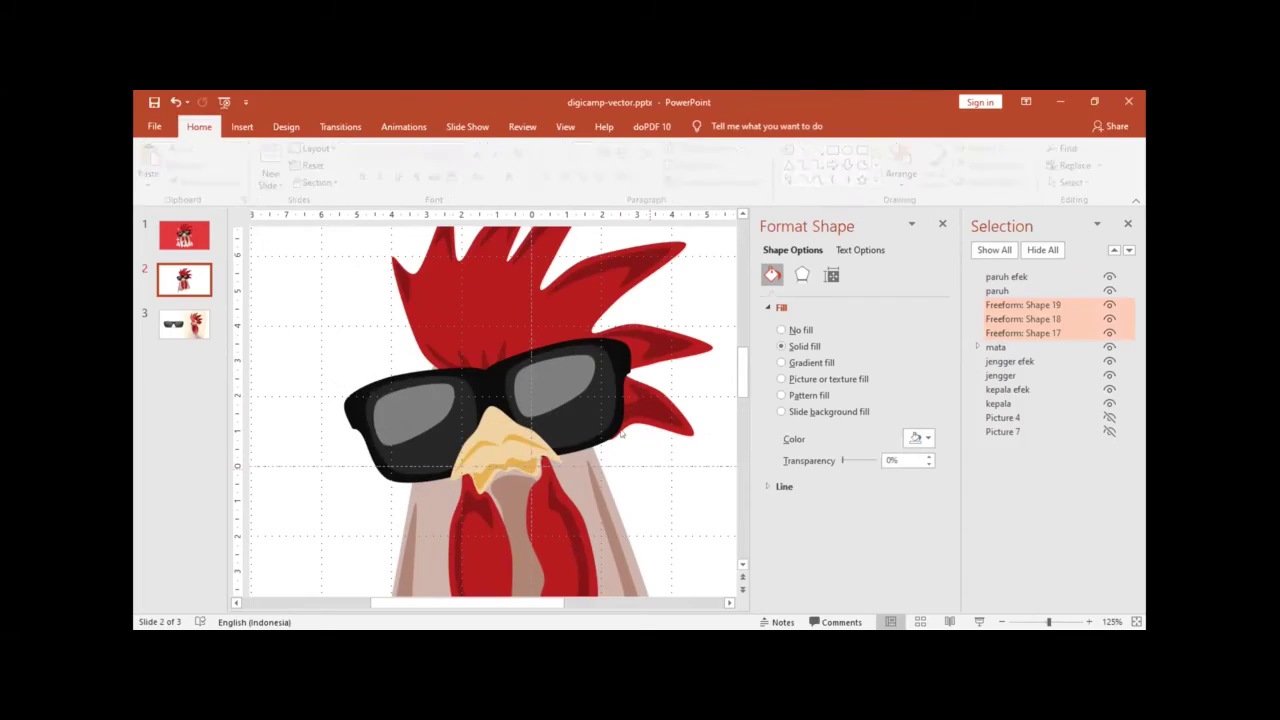
pyautogui.click(588, 409)
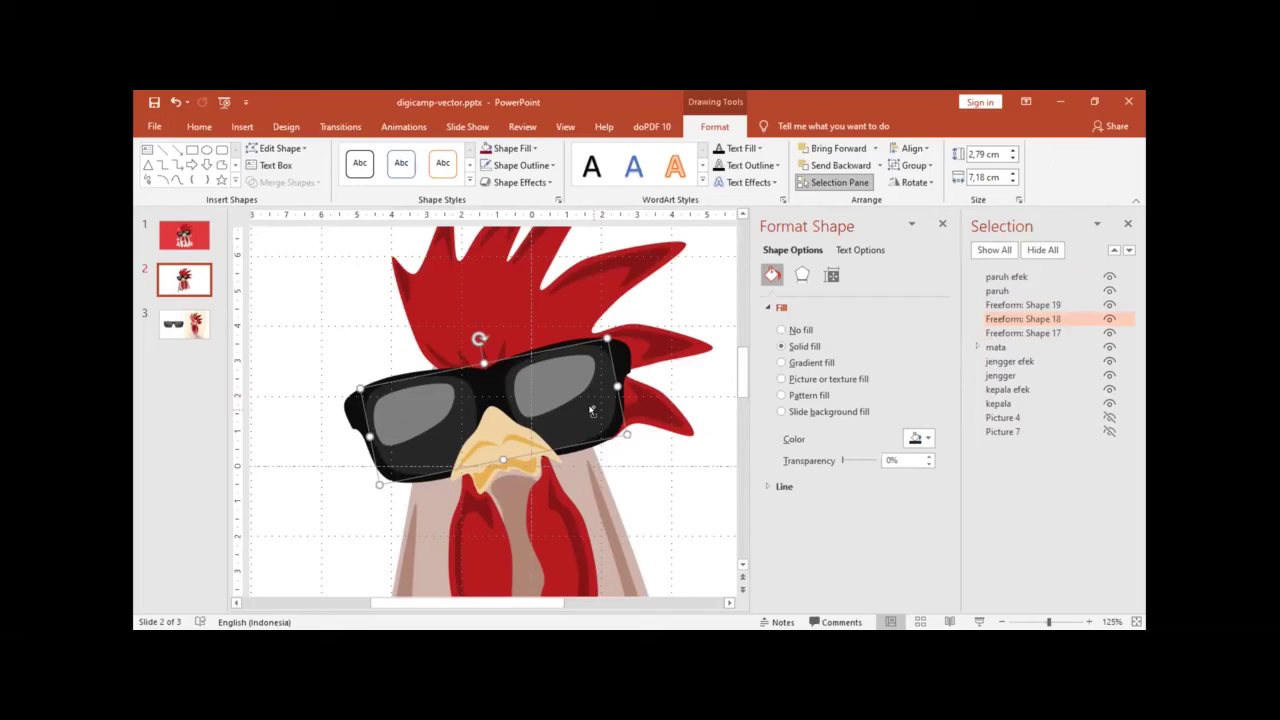
pyautogui.hotkey('ctrl', 'v')
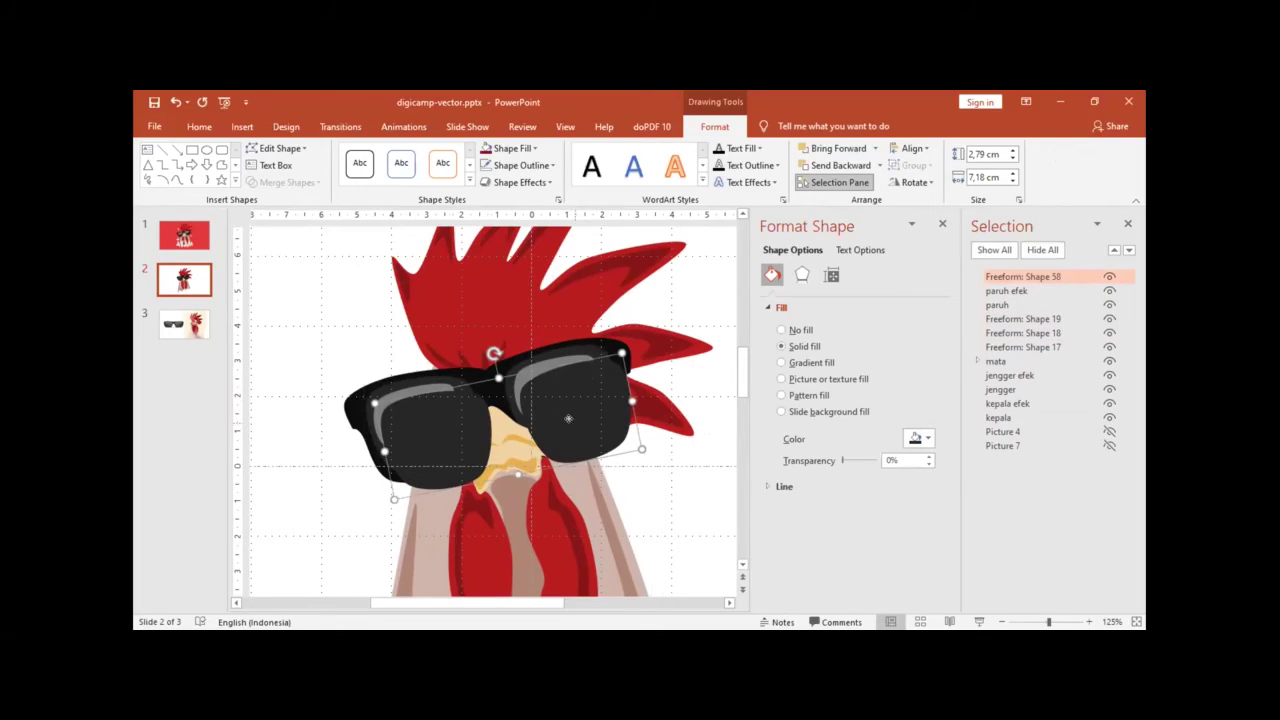
pyautogui.moveTo(570, 420)
pyautogui.mouseDown()
pyautogui.moveTo(611, 397)
pyautogui.moveTo(619, 447)
pyautogui.mouseUp()
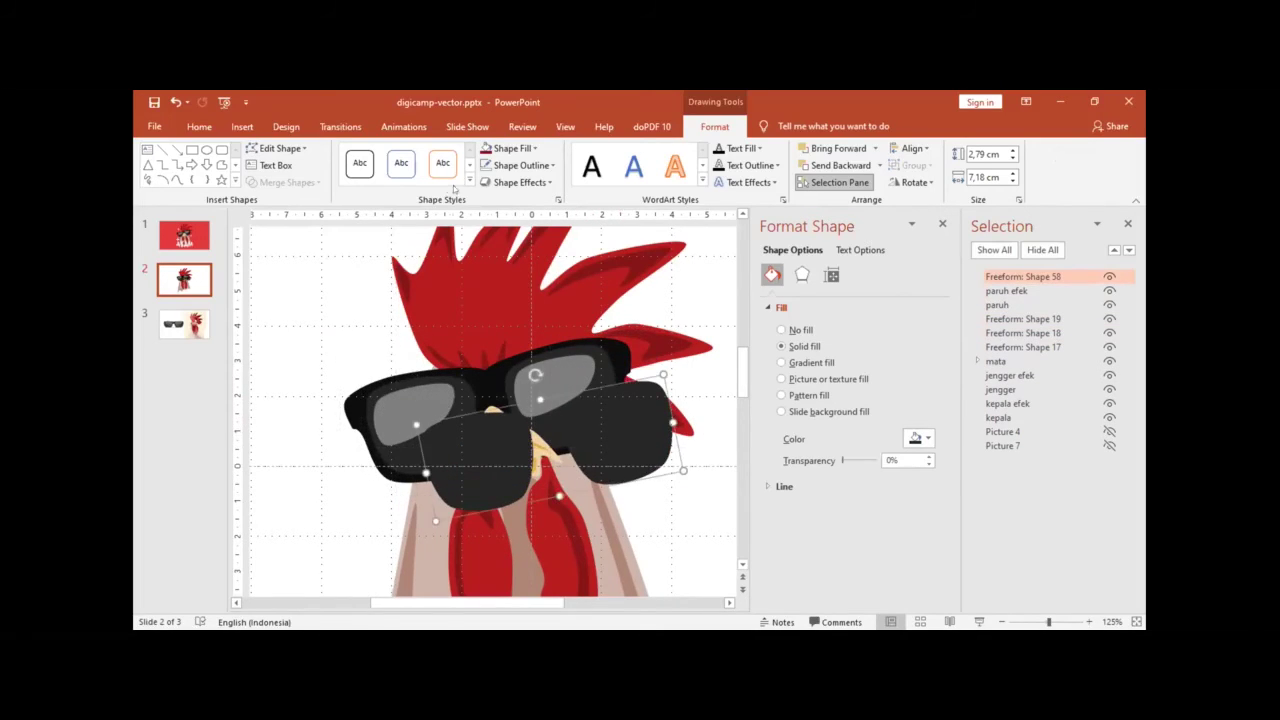
pyautogui.click(507, 147)
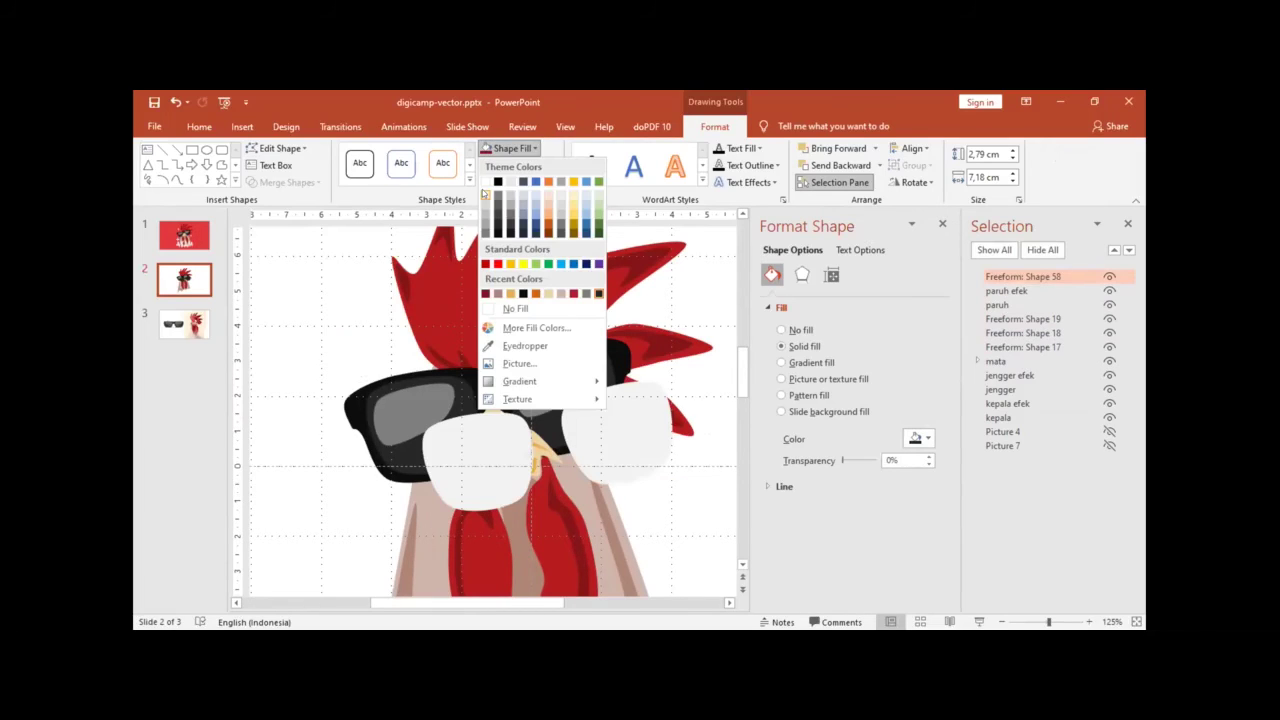
pyautogui.click(487, 191)
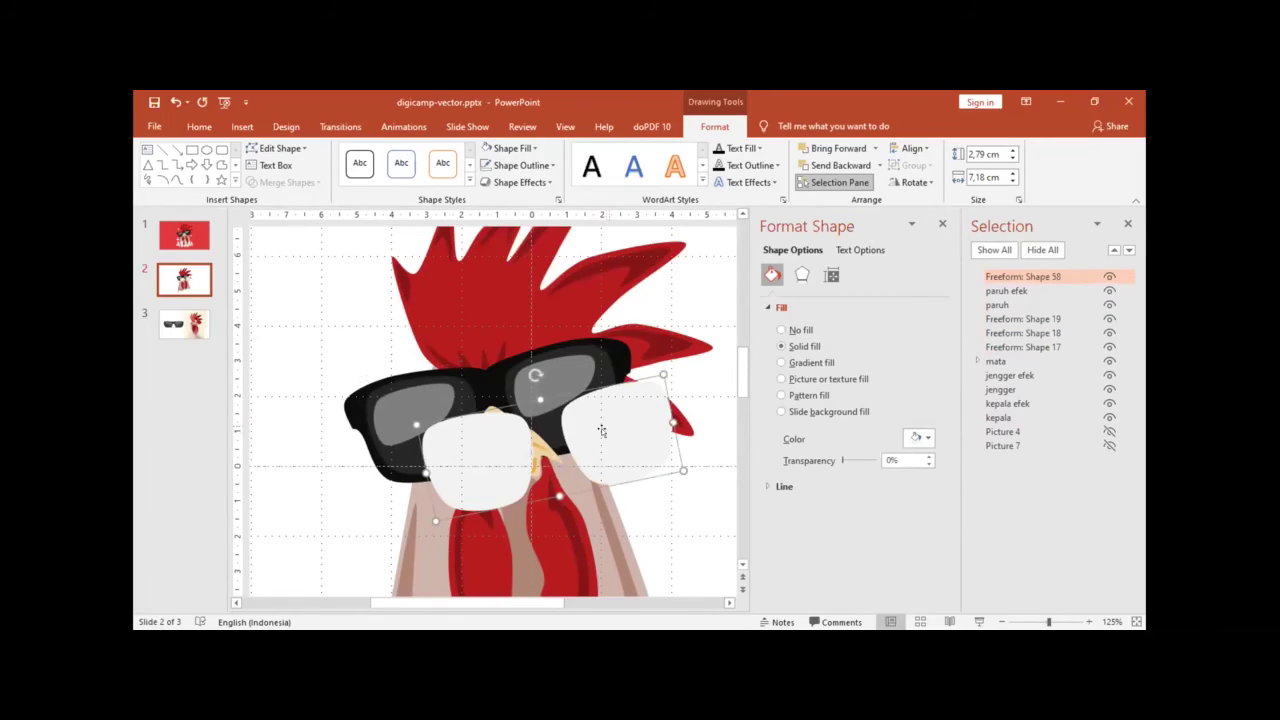
# Step: Align the light lens shape's left and top edges with the black frame
pyautogui.keyDown('shift'); pyautogui.click(398, 456); pyautogui.keyUp('shift')
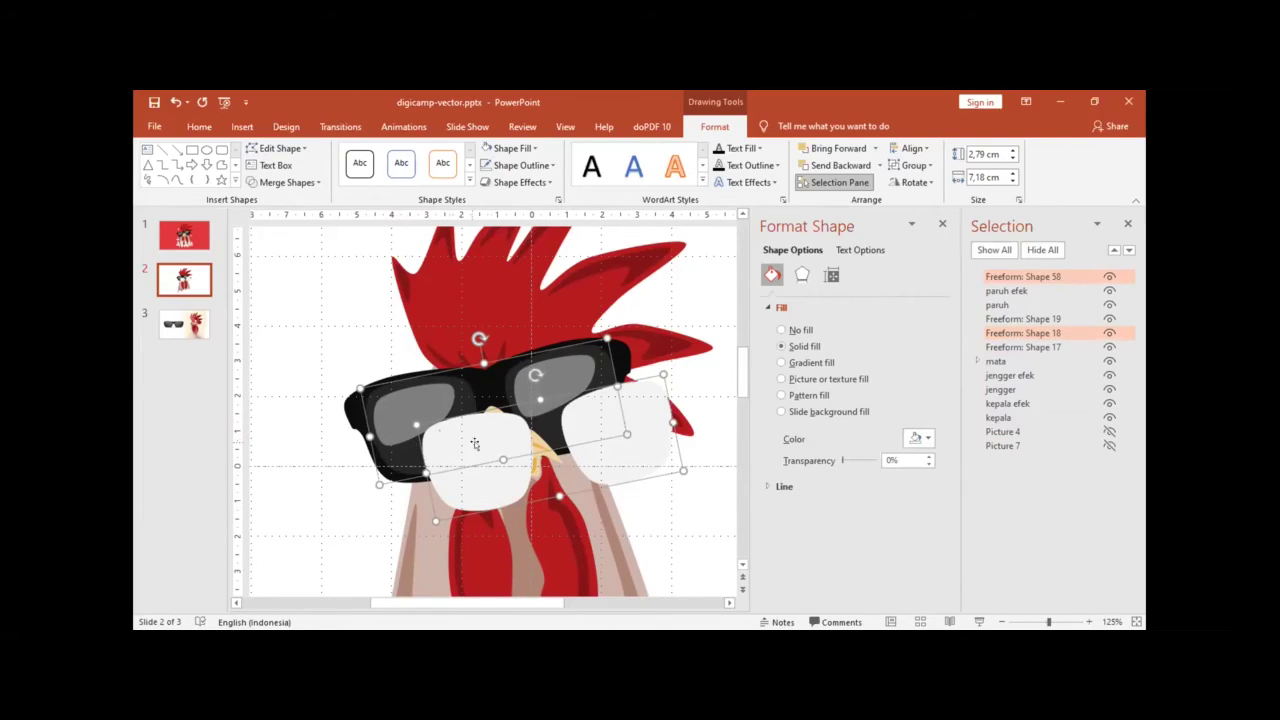
pyautogui.click(920, 153)
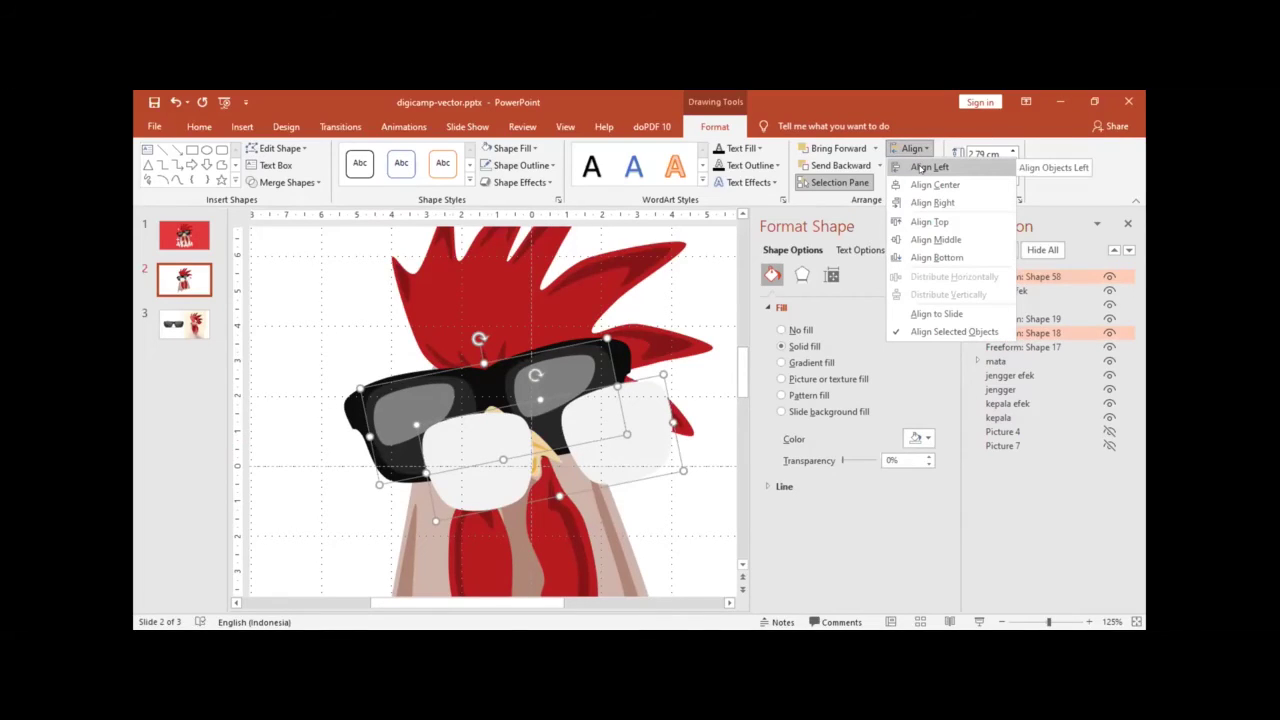
pyautogui.click(921, 167)
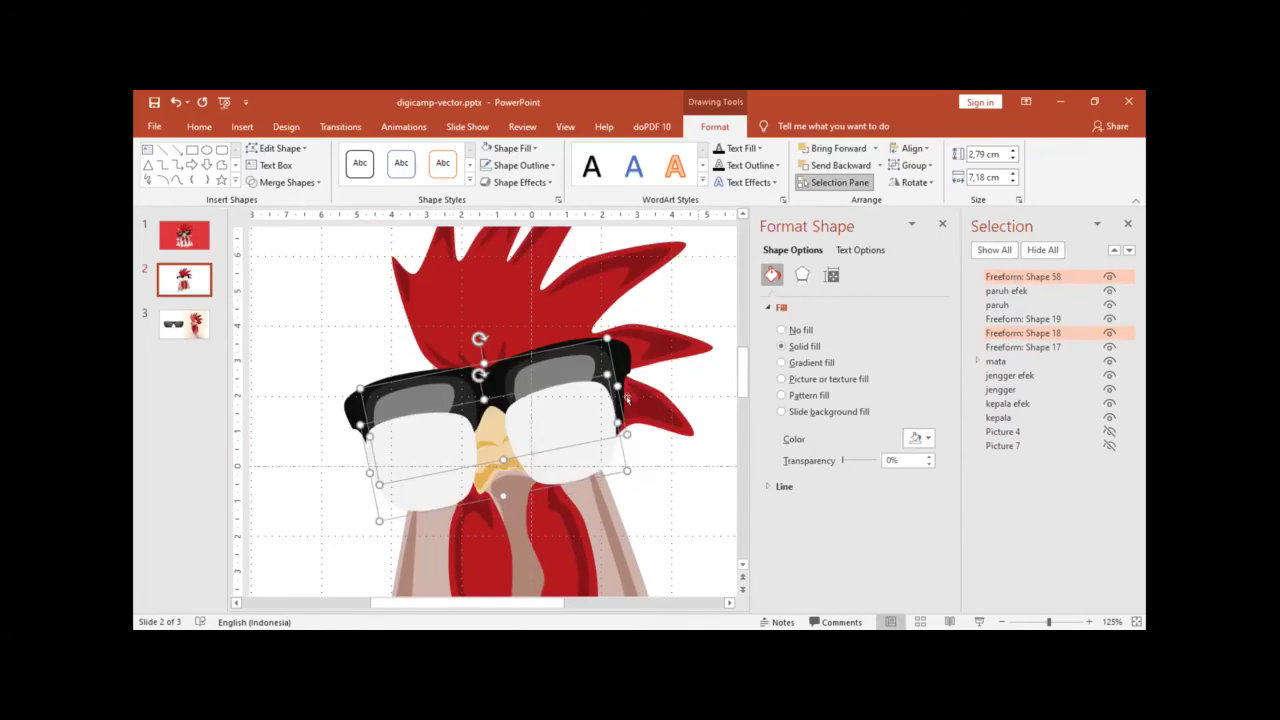
pyautogui.click(910, 149)
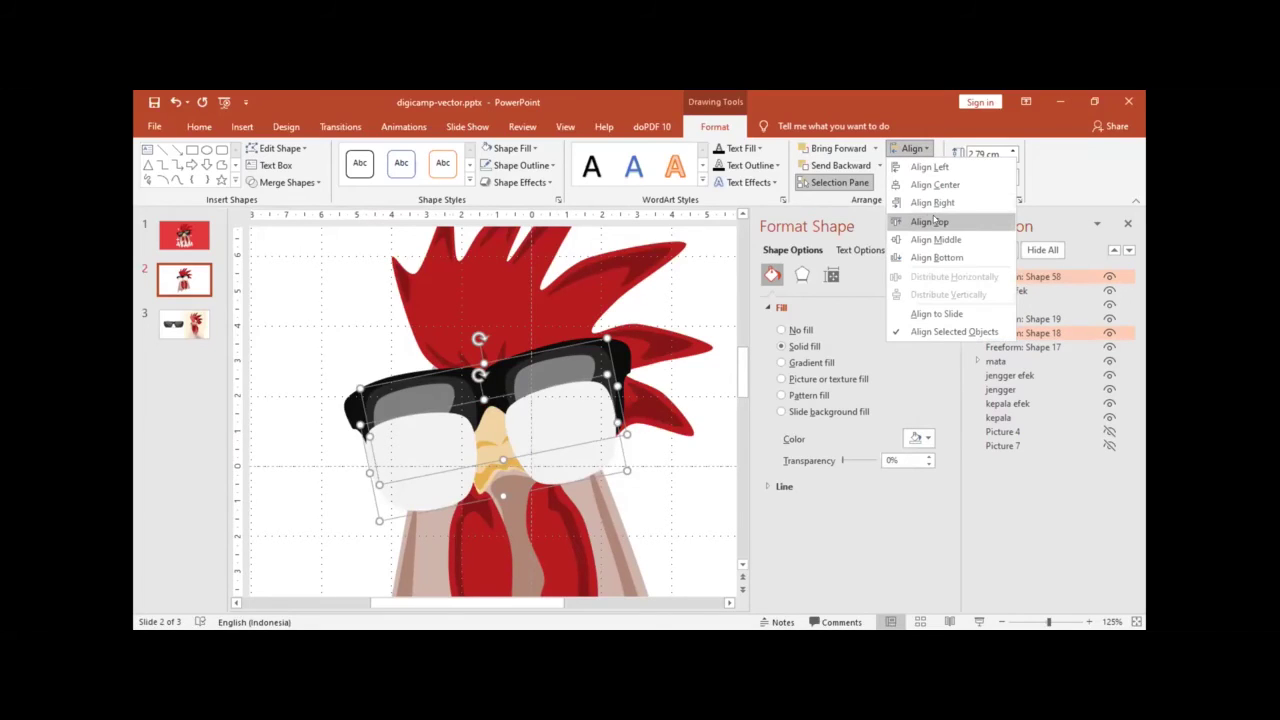
pyautogui.click(933, 221)
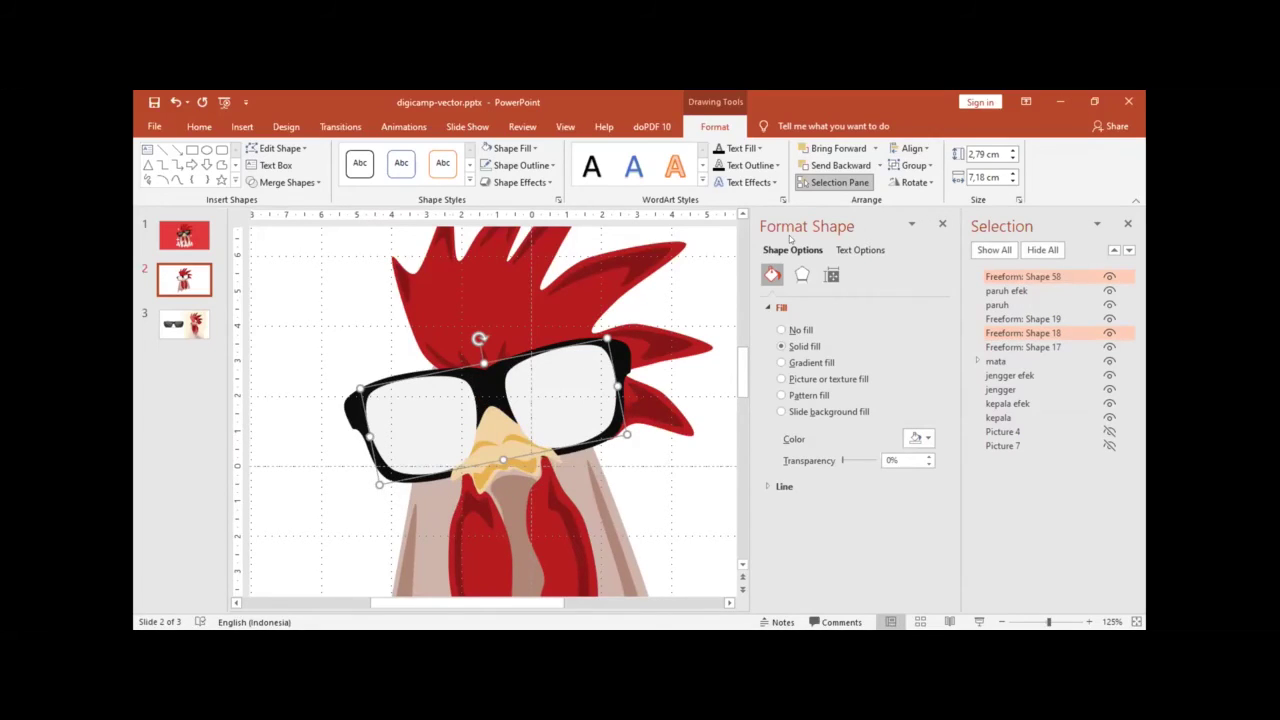
pyautogui.click(312, 344)
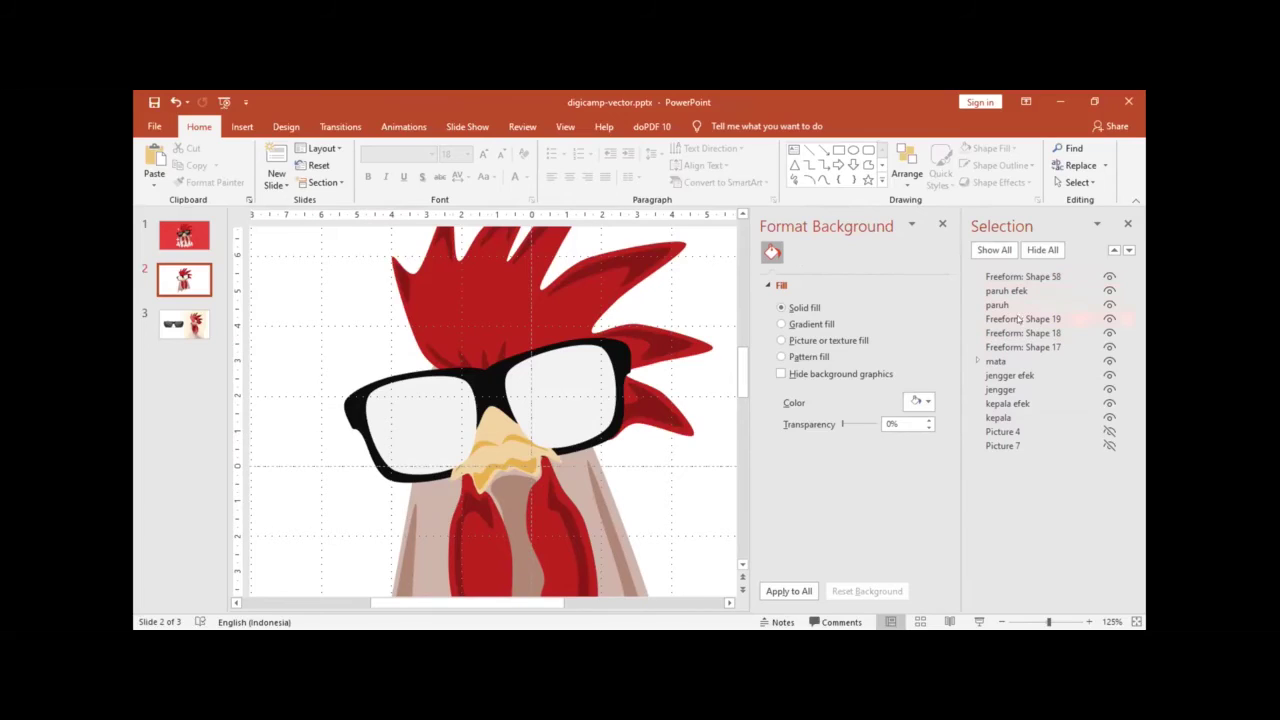
# Step: Hide paruh efek, paruh, jengger efek, jengger, kepala efek and kepala in the Selection Pane
pyautogui.click(1108, 292)
pyautogui.click(1108, 304)
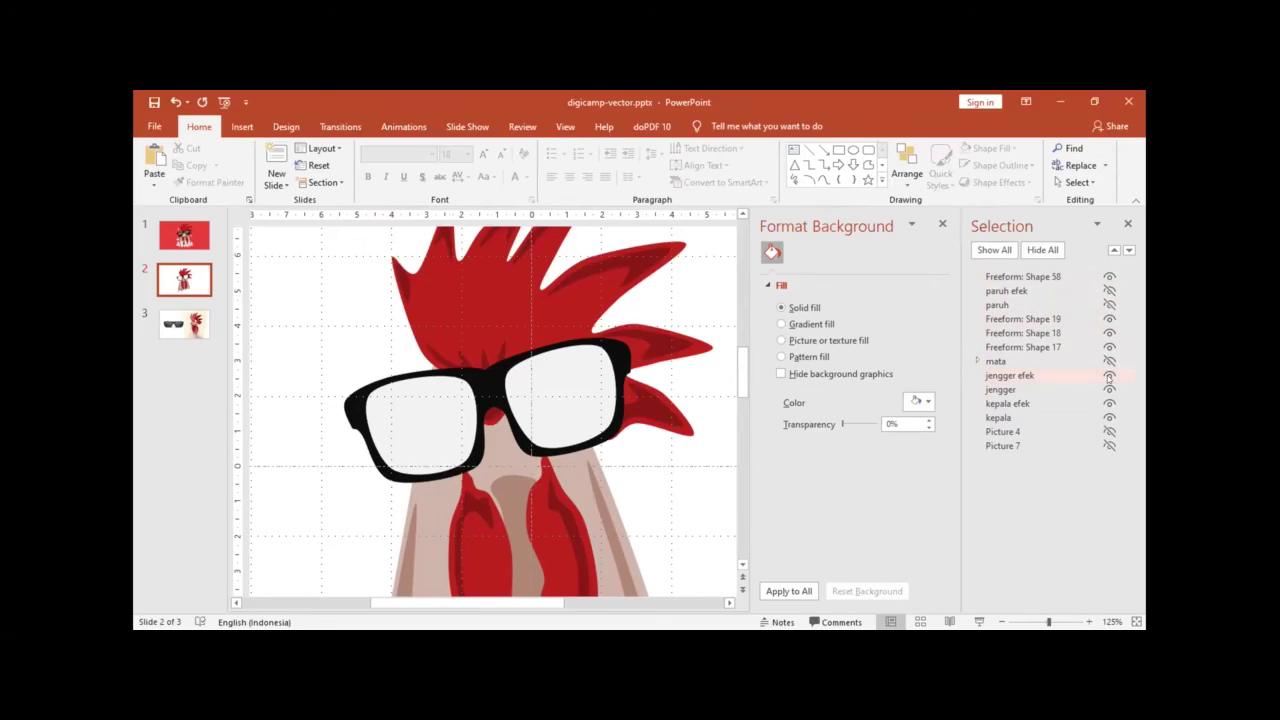
pyautogui.click(1108, 376)
pyautogui.click(1108, 390)
pyautogui.click(1108, 404)
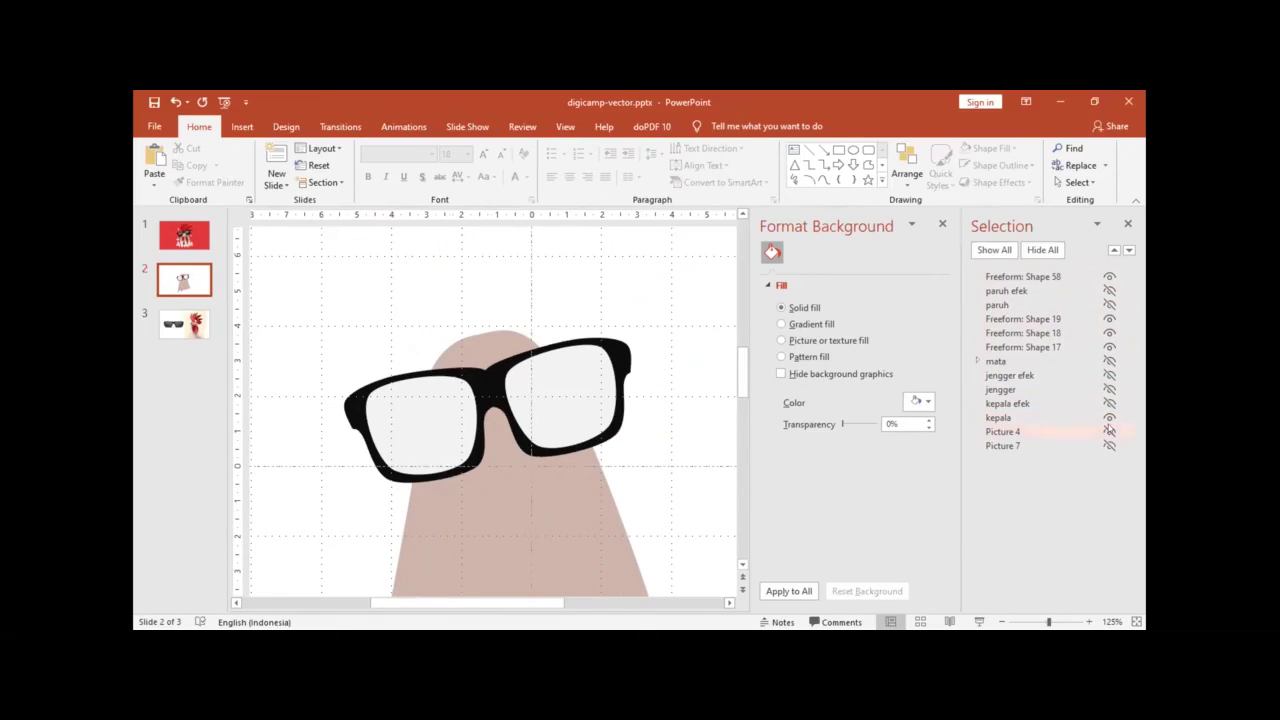
pyautogui.click(1108, 418)
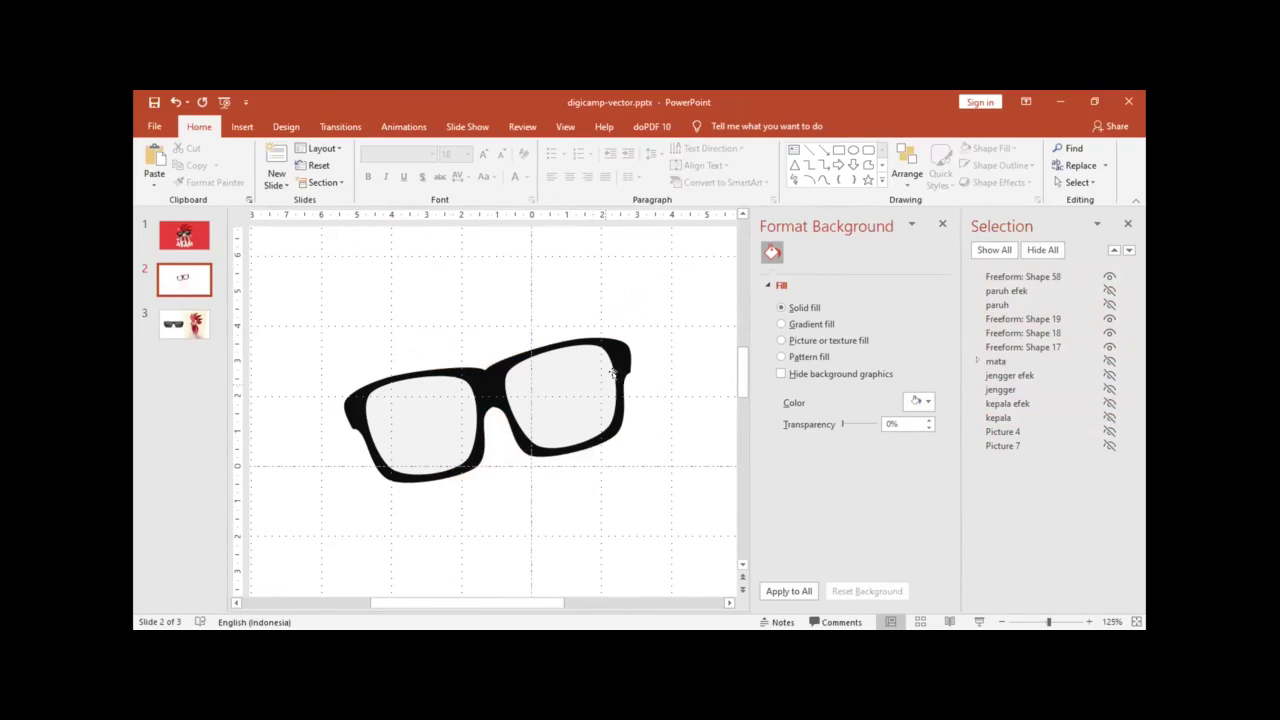
# Step: Compare the glasses with and without the dark lens shading Shape 18, leaving it hidden, and select the light lens
pyautogui.click(1108, 277)
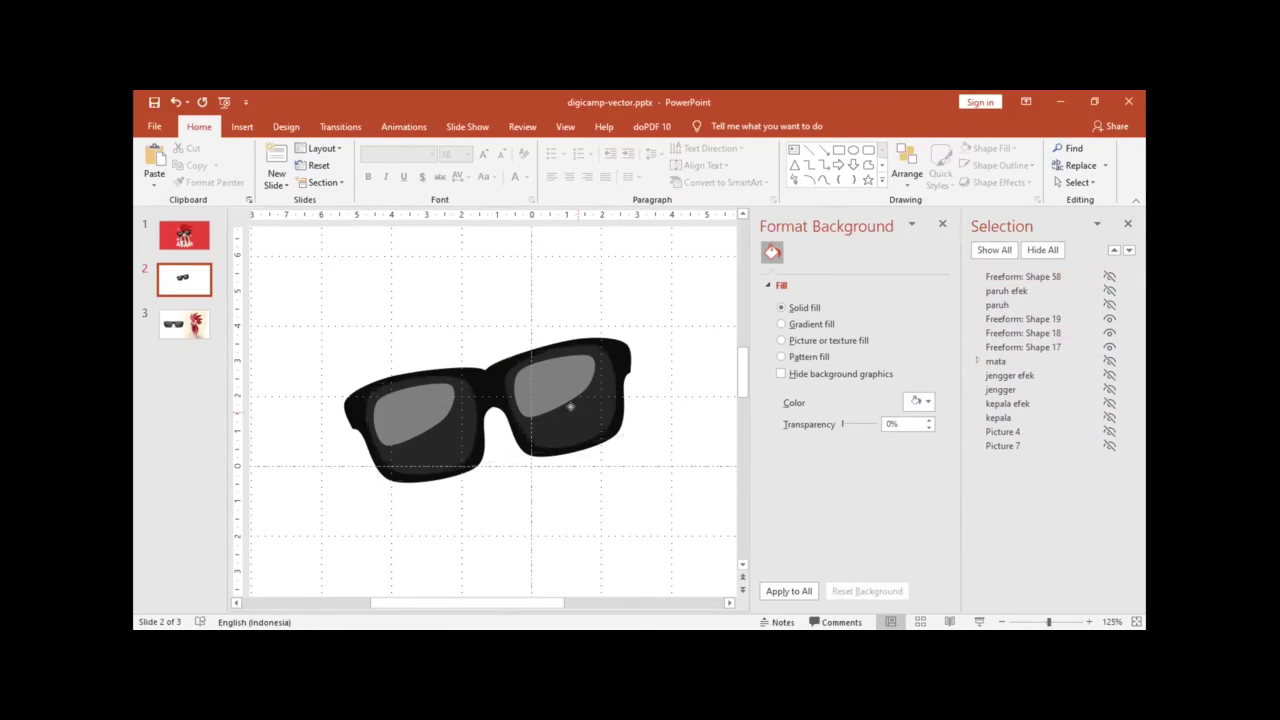
pyautogui.click(1040, 333)
pyautogui.click(1108, 333)
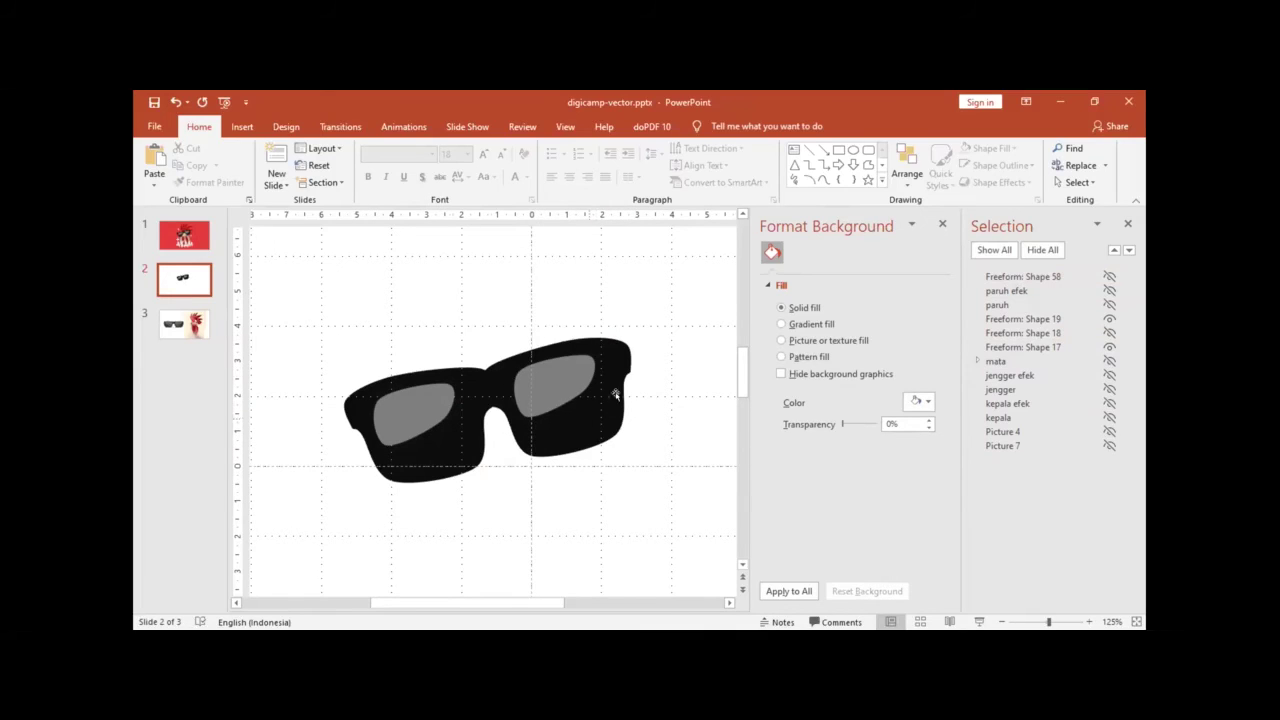
pyautogui.click(1108, 333)
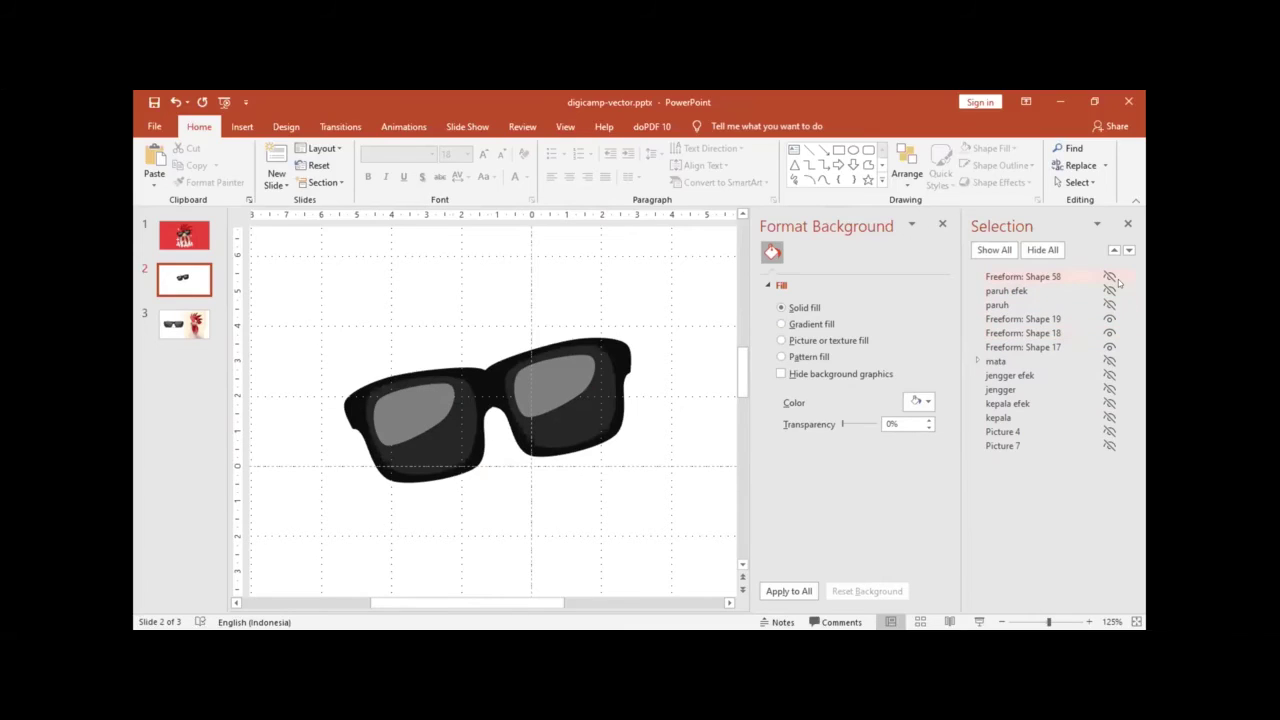
pyautogui.click(1108, 333)
pyautogui.click(1108, 333)
pyautogui.click(1108, 333)
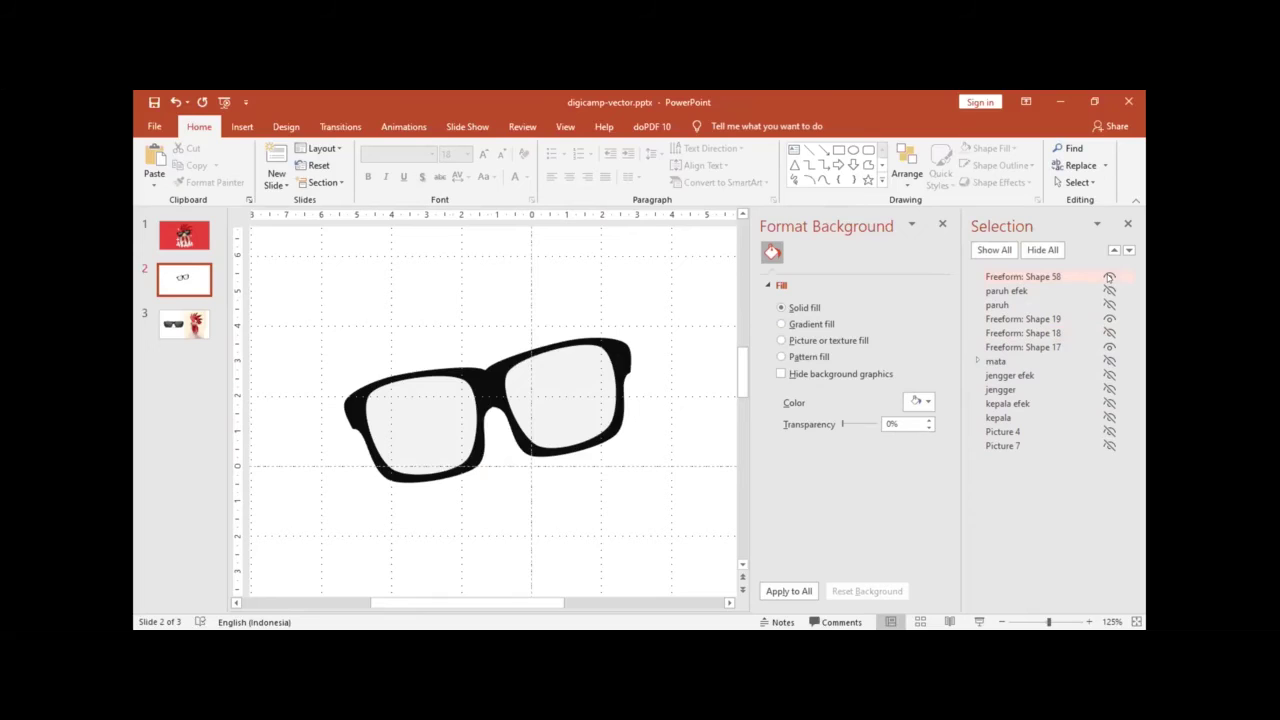
pyautogui.click(567, 383)
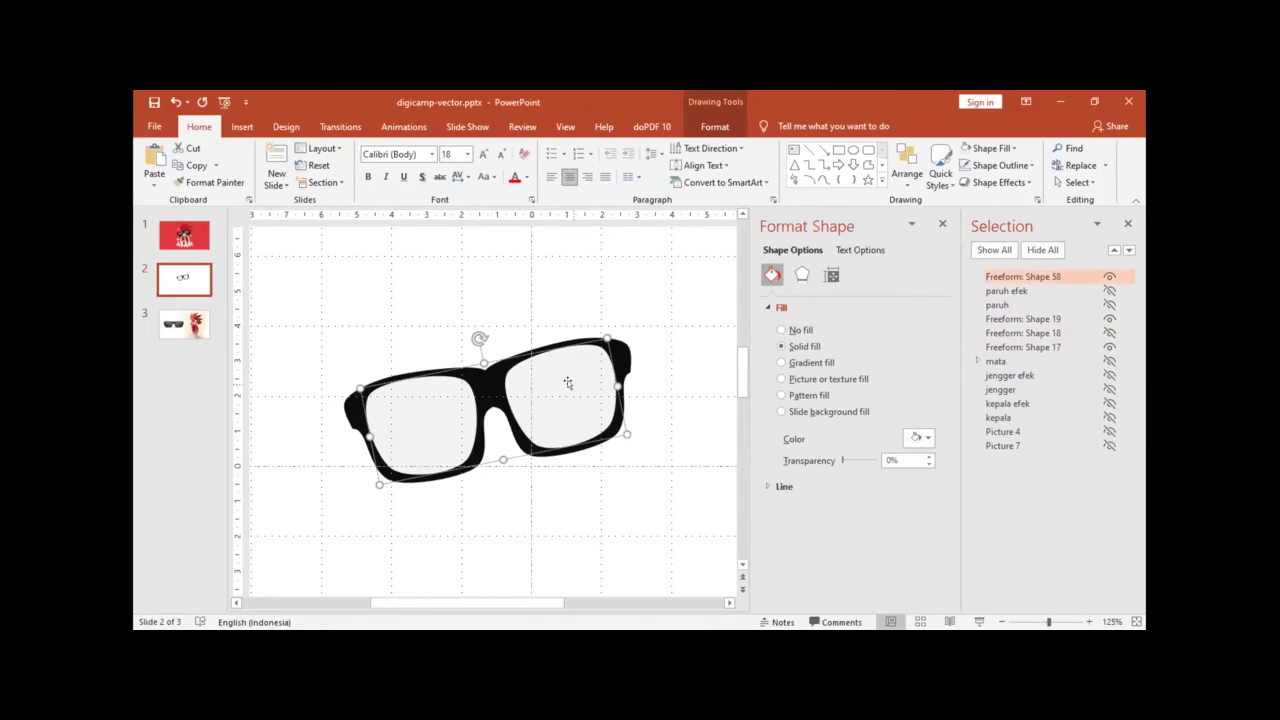
# Step: Select the black frame Shape 17 with the lens shape and try cutting the lenses out
pyautogui.click(626, 349)
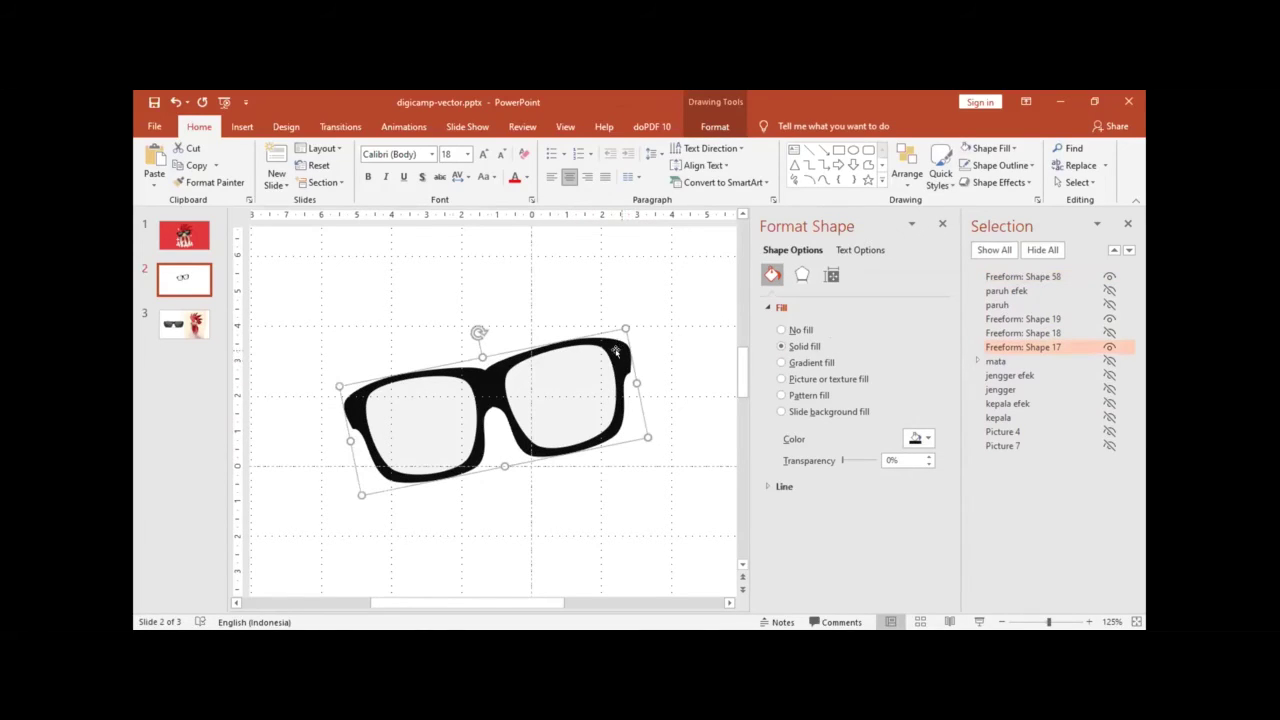
pyautogui.keyDown('shift'); pyautogui.click(555, 388); pyautogui.keyUp('shift')
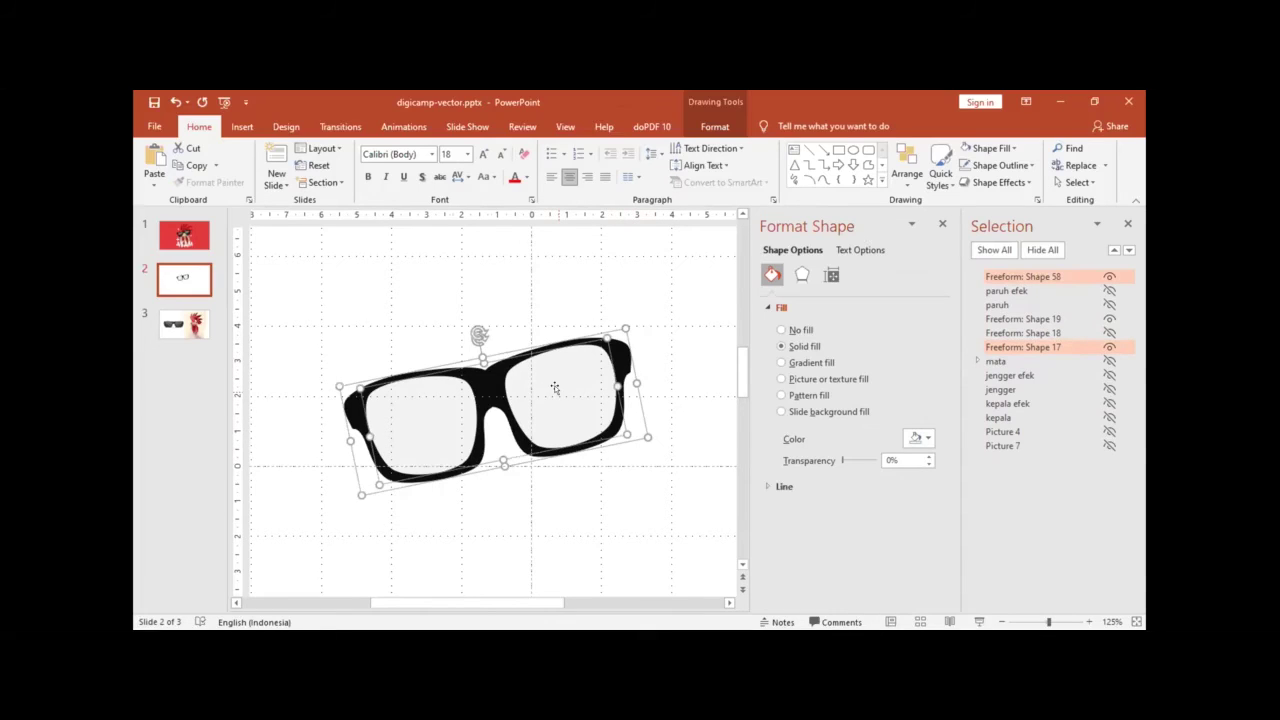
pyautogui.click(718, 127)
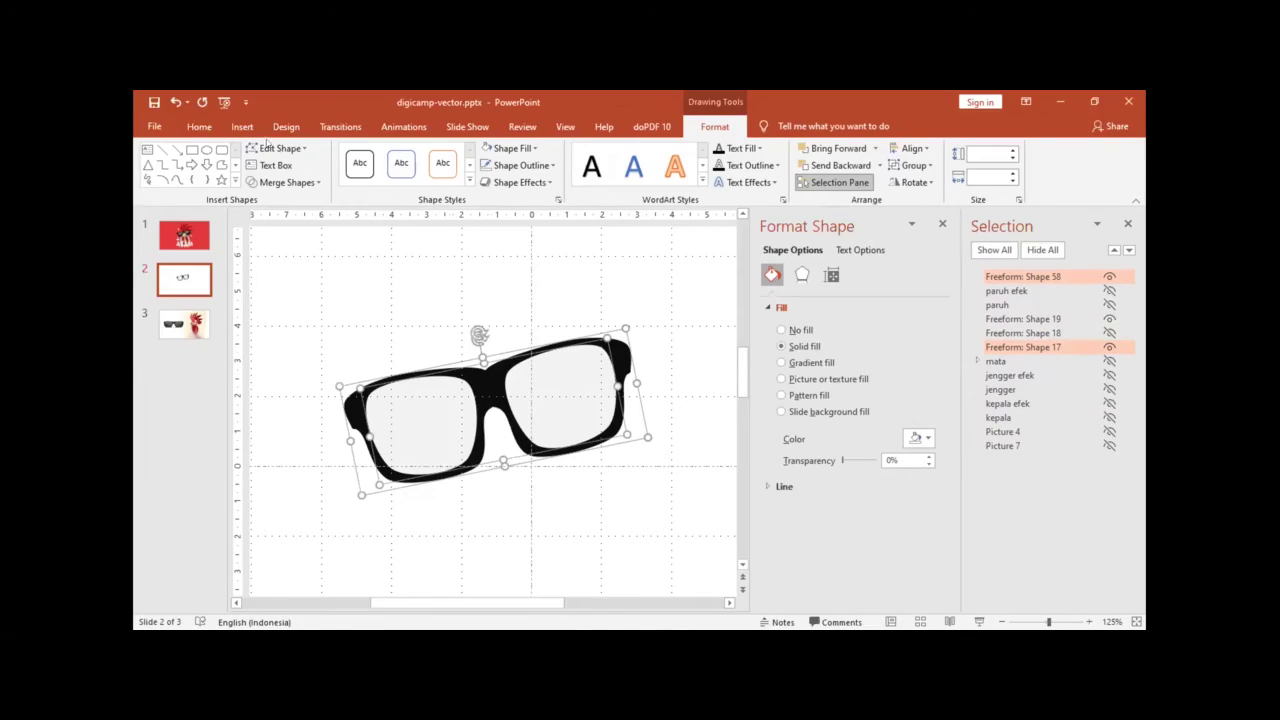
pyautogui.click(290, 181)
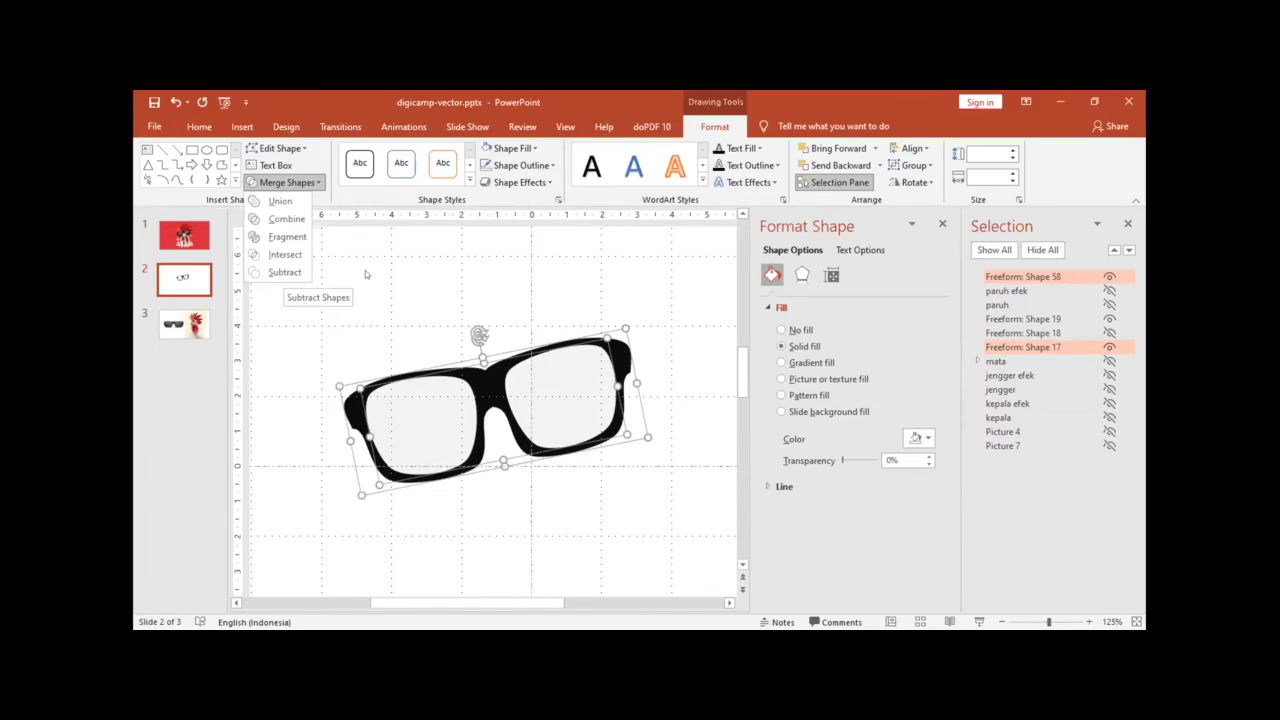
pyautogui.click(546, 409)
# Step: Subtract the lens shapes from the frame, nudge it into place, and unhide dark lens Shape 18
pyautogui.click(580, 396)
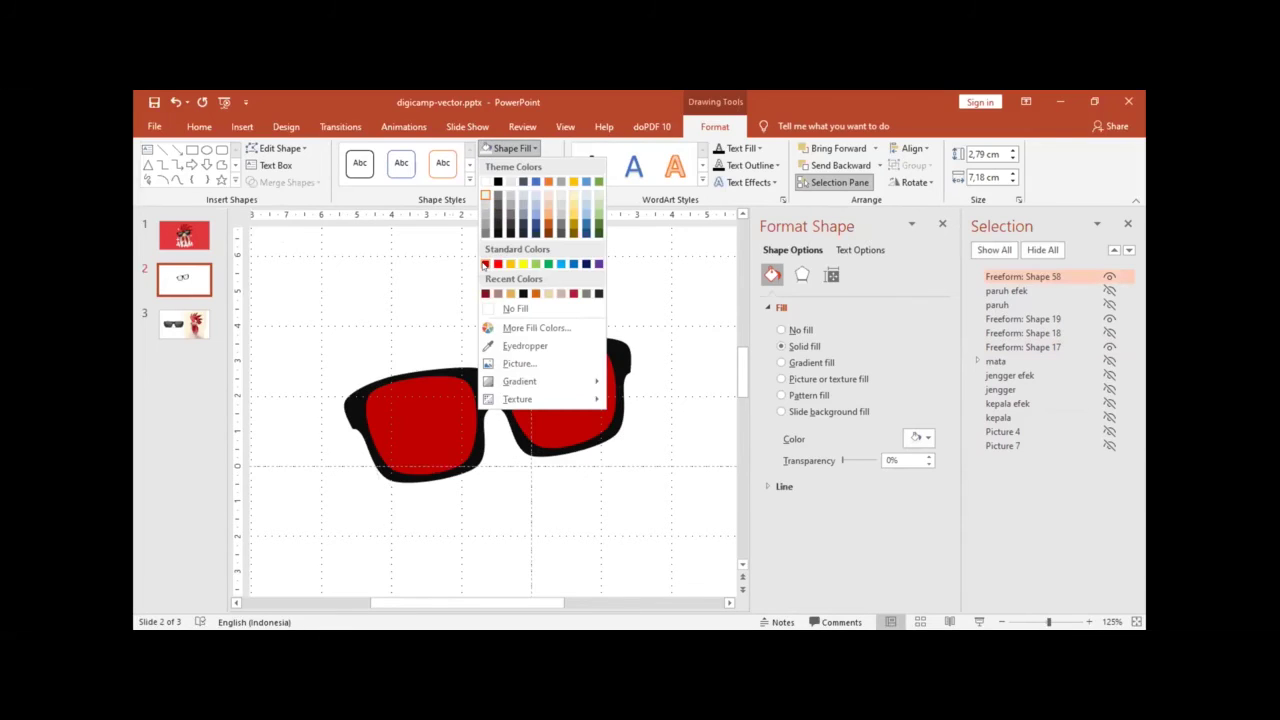
pyautogui.click(565, 375)
pyautogui.keyDown('shift'); pyautogui.click(565, 375); pyautogui.keyUp('shift')
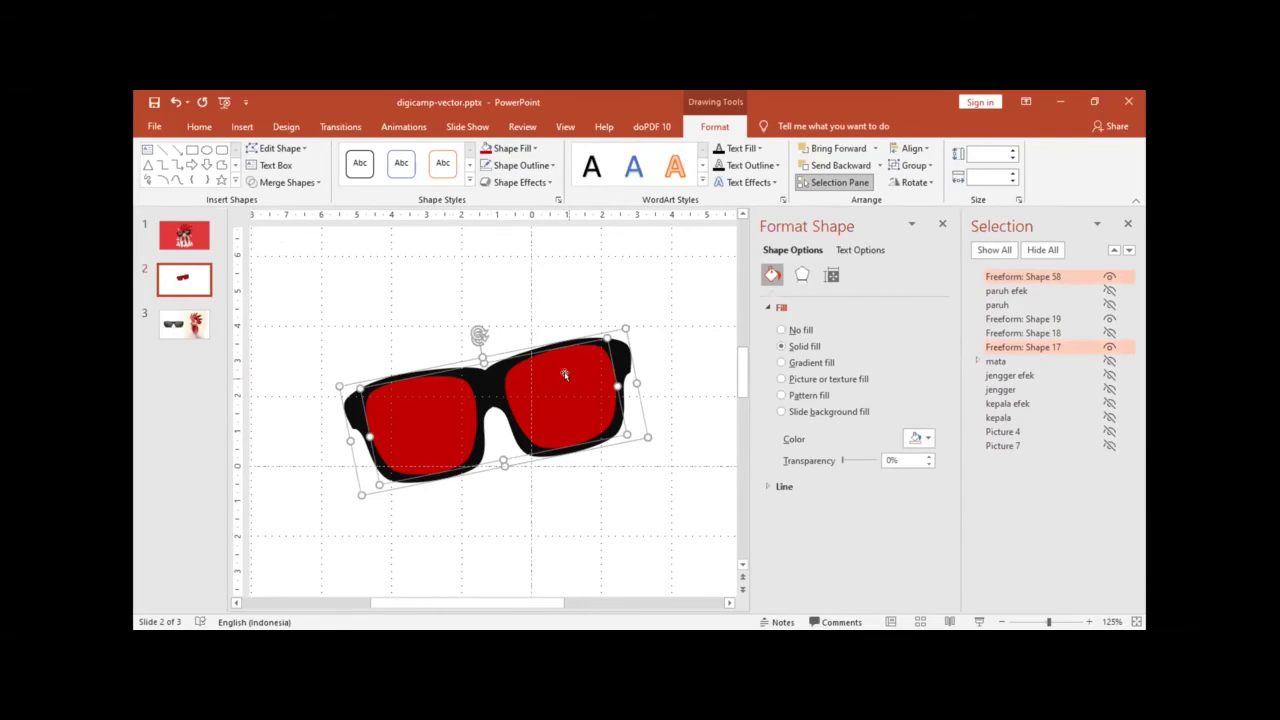
pyautogui.click(289, 183)
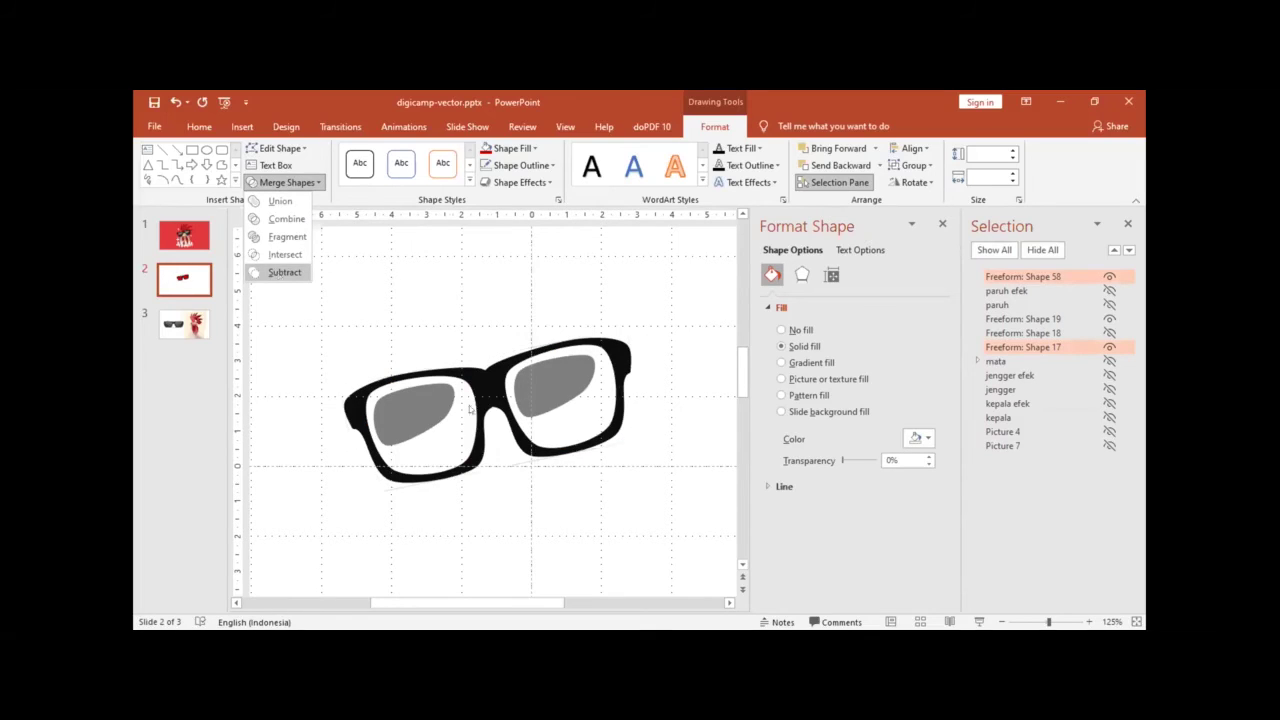
pyautogui.click(279, 273)
pyautogui.moveTo(485, 399)
pyautogui.mouseDown()
pyautogui.moveTo(468, 362)
pyautogui.moveTo(480, 368)
pyautogui.mouseUp()
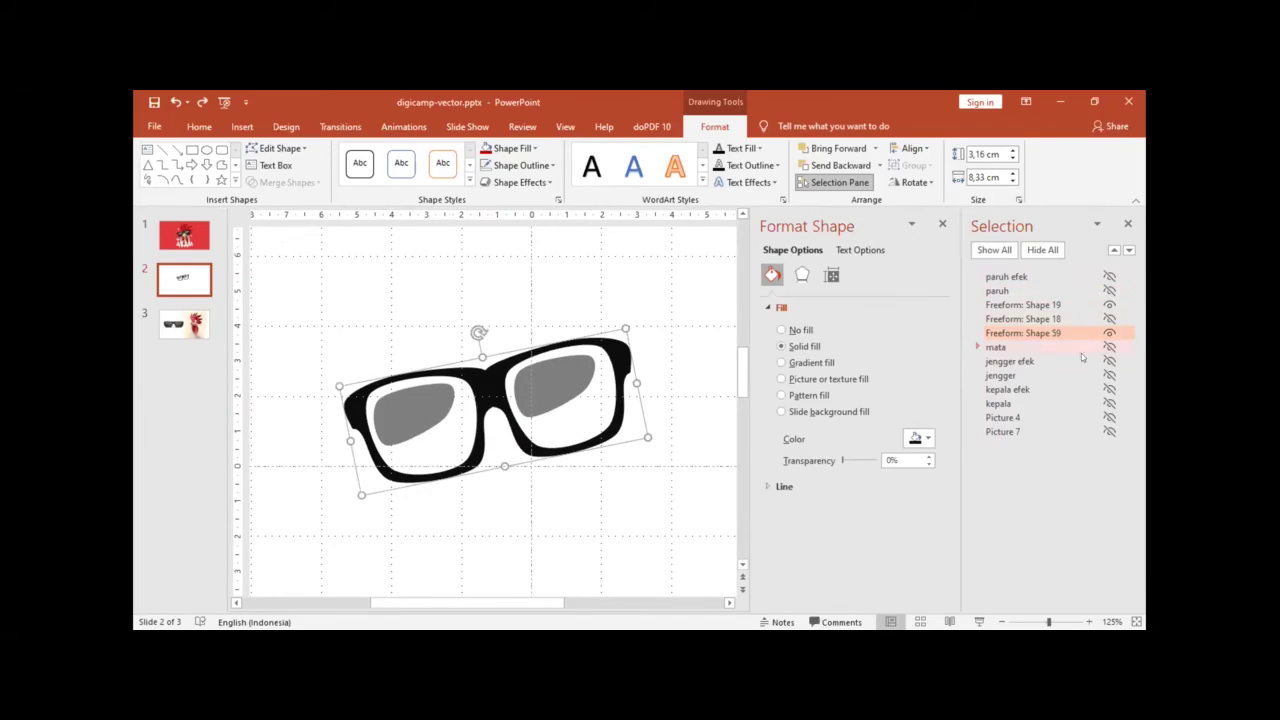
pyautogui.click(1109, 318)
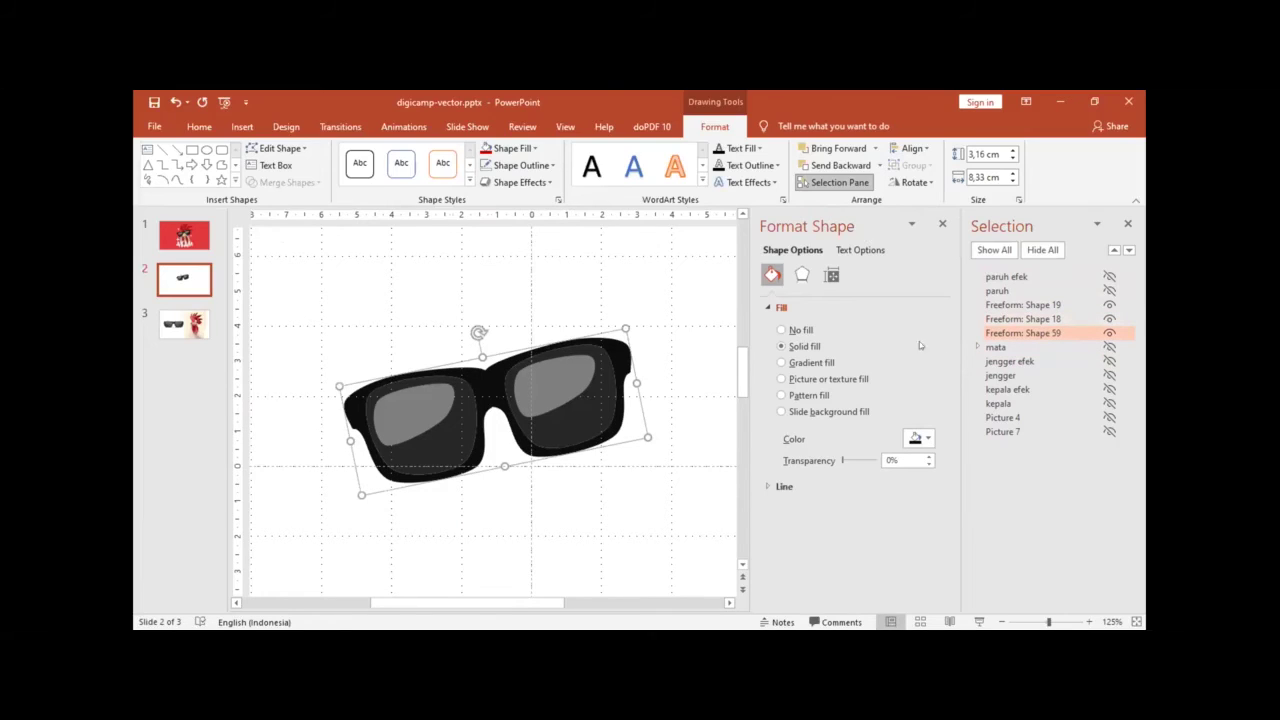
pyautogui.click(581, 406)
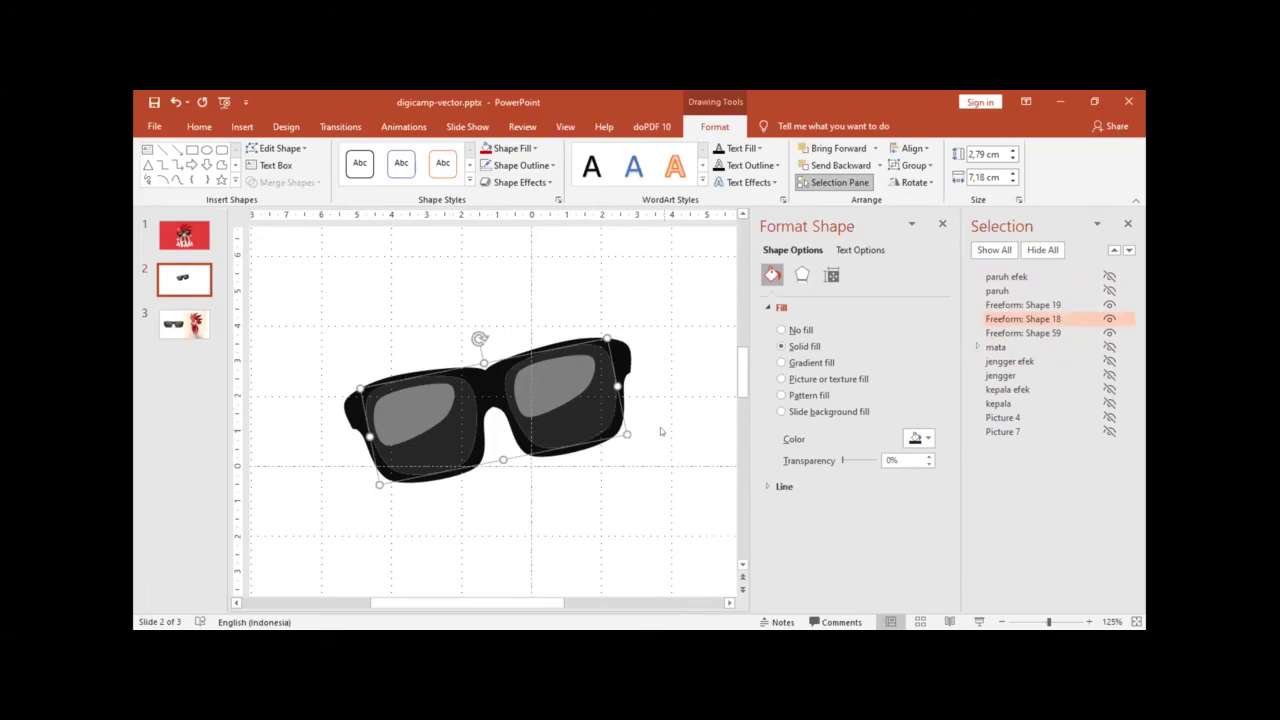
# Step: Group the three glasses shapes into Group 60
pyautogui.scroll(3, 660, 429)
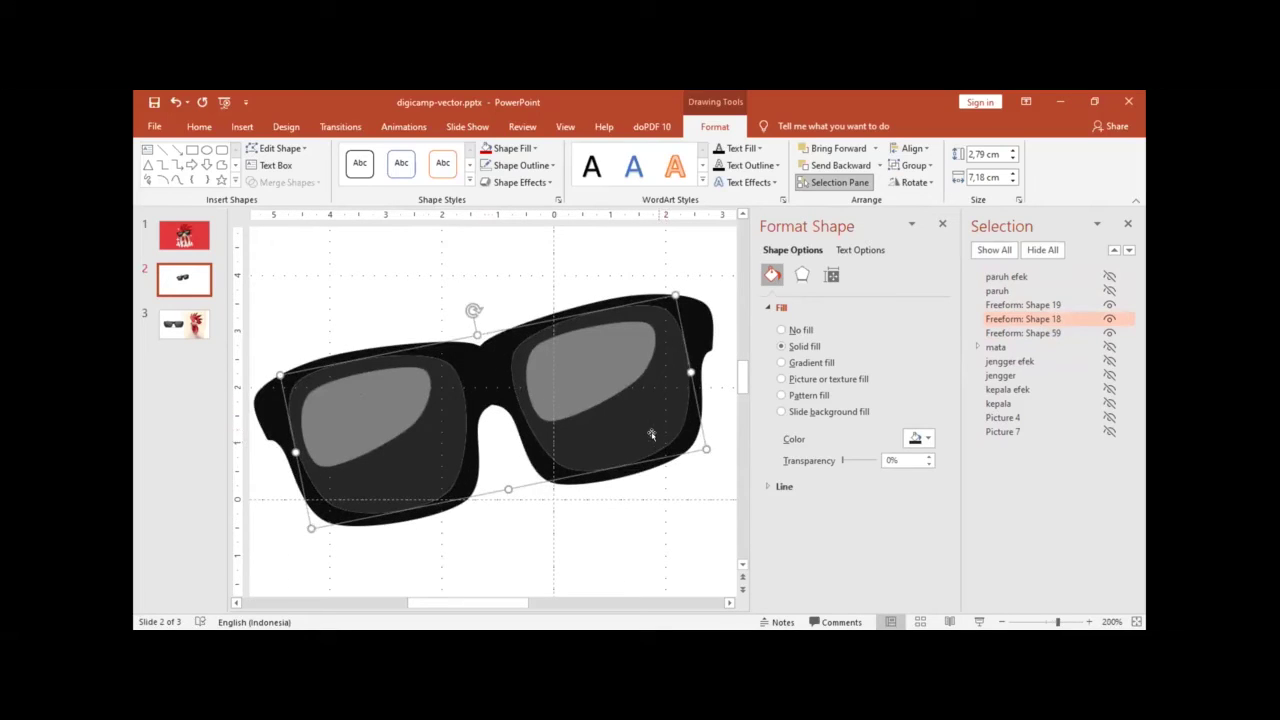
pyautogui.keyDown('shift'); pyautogui.click(617, 359); pyautogui.keyUp('shift')
pyautogui.keyDown('shift'); pyautogui.click(696, 323); pyautogui.keyUp('shift')
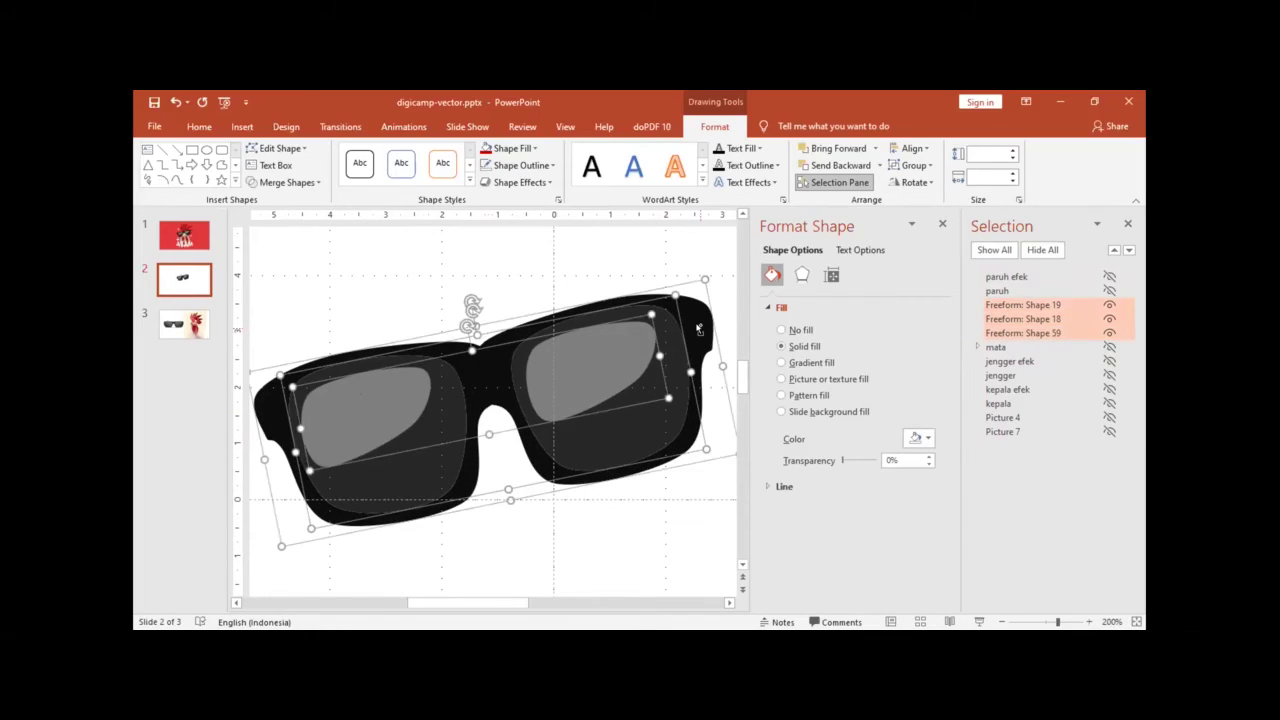
pyautogui.hotkey('ctrl', 'g')
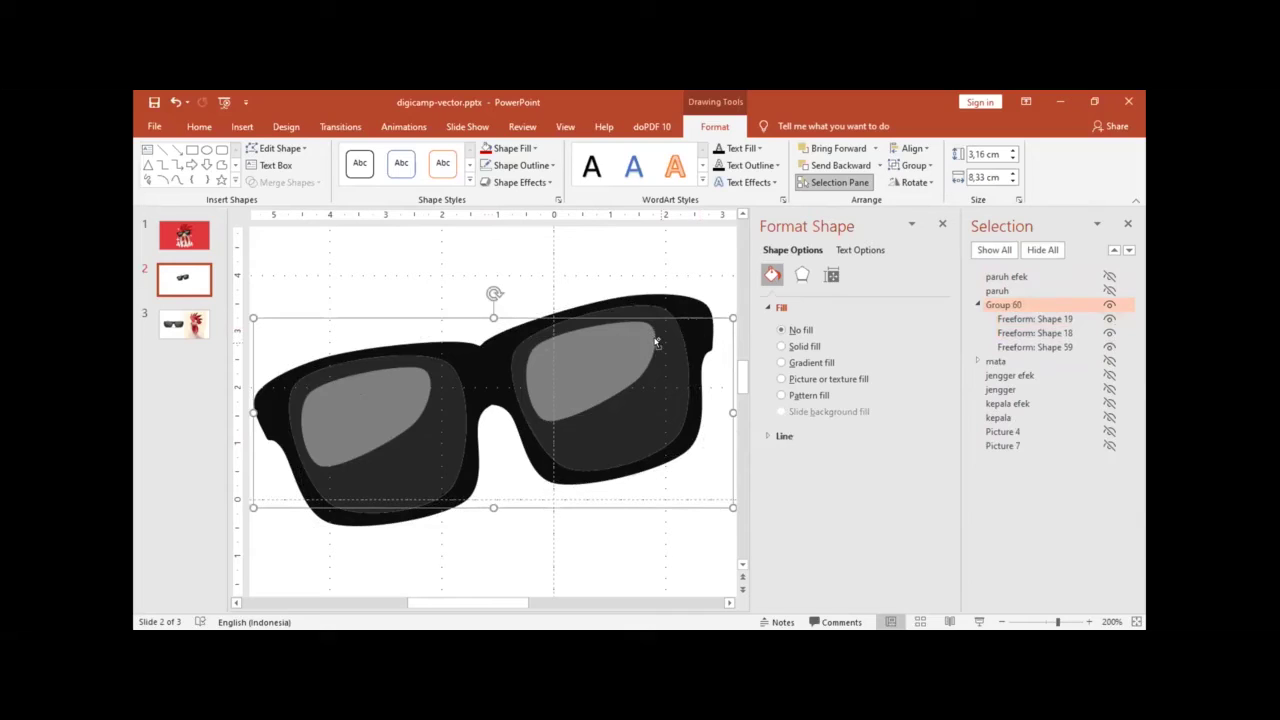
pyautogui.scroll(-2, 652, 340)
pyautogui.click(976, 306)
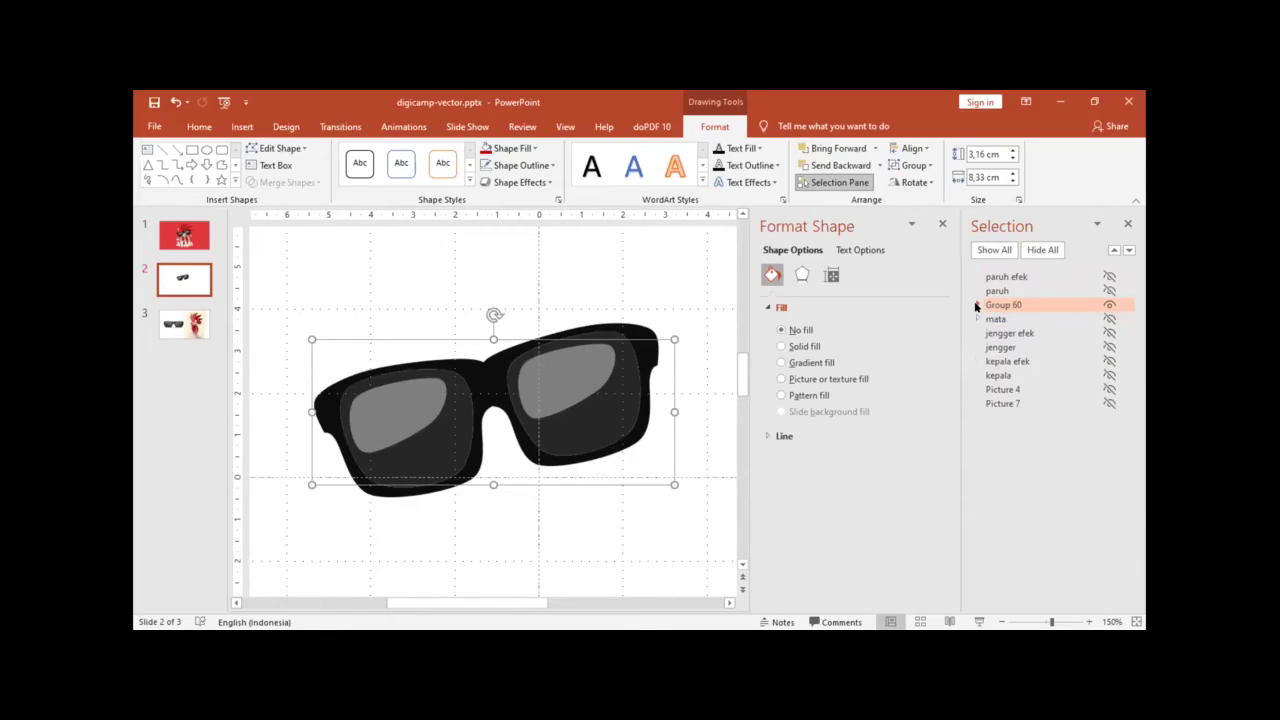
# Step: Unhide the beak, eyes, comb and head layers along with their shading
pyautogui.click(1108, 287)
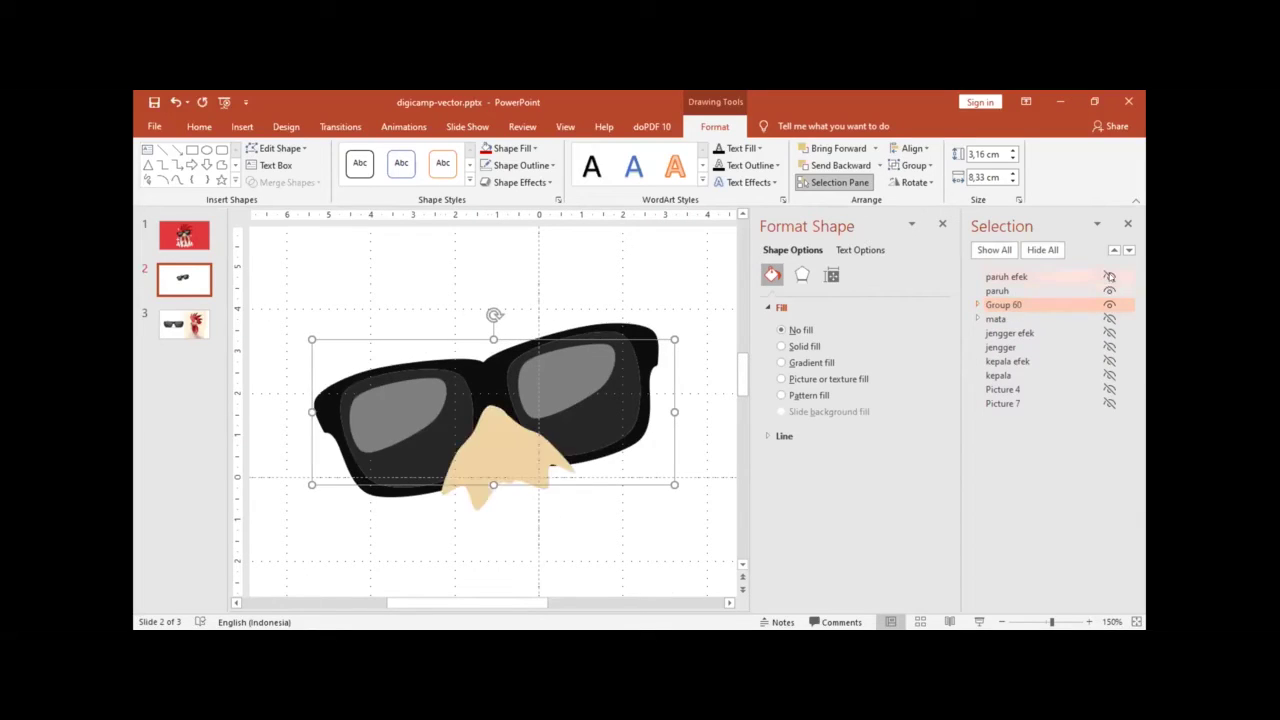
pyautogui.click(1109, 276)
pyautogui.click(1109, 318)
pyautogui.click(1109, 333)
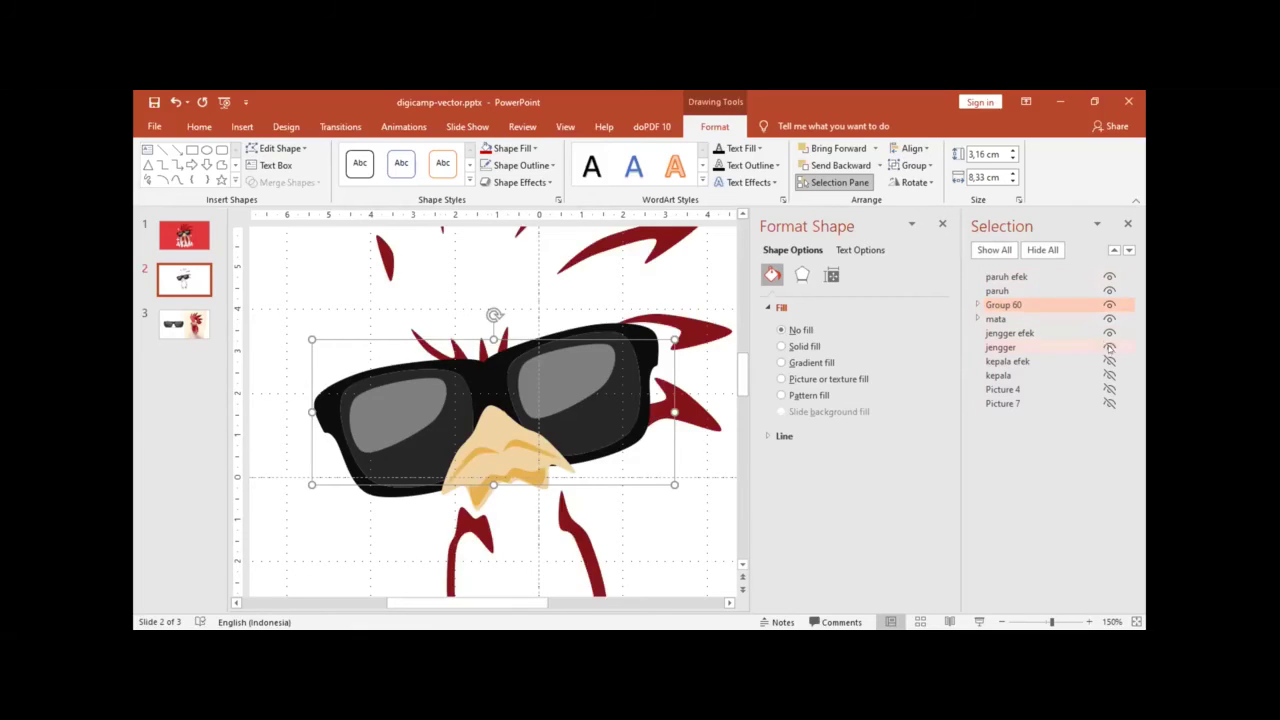
pyautogui.click(1109, 347)
pyautogui.click(1109, 361)
pyautogui.click(1109, 375)
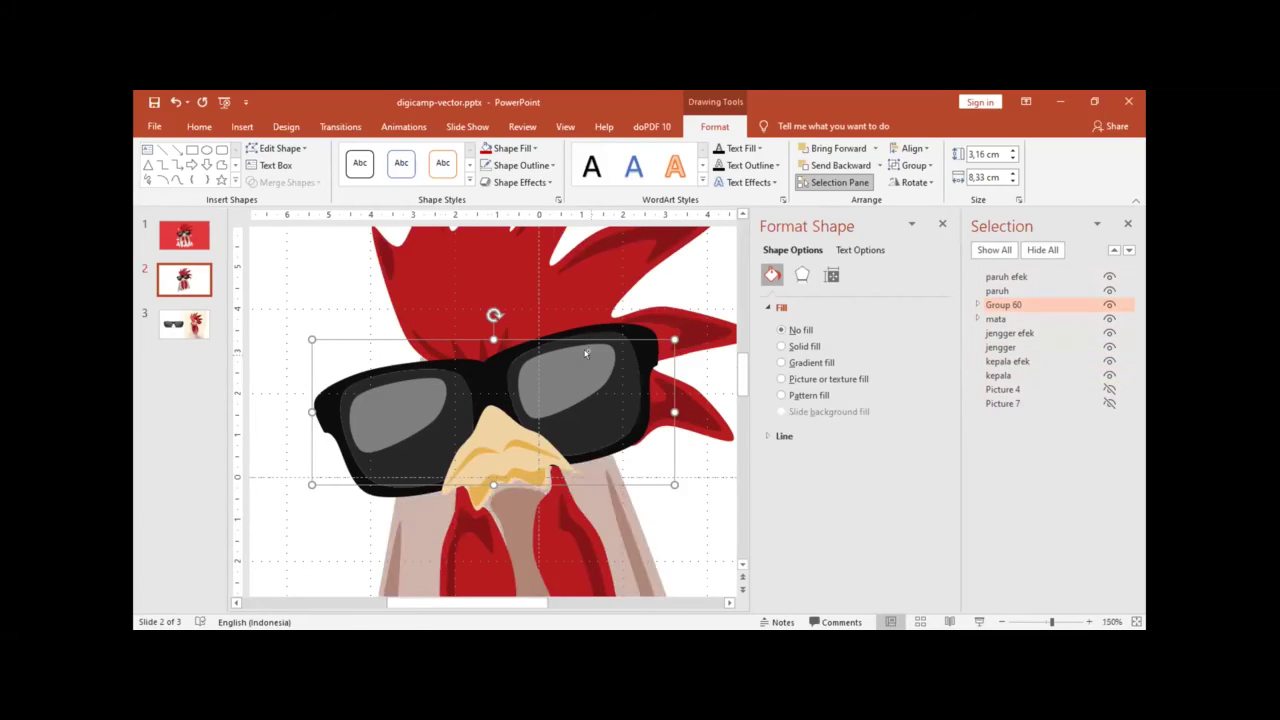
# Step: Lower the transparency of the glasses frame and lenses to about 20%
pyautogui.scroll(-5, 554, 418)
pyautogui.click(554, 418)
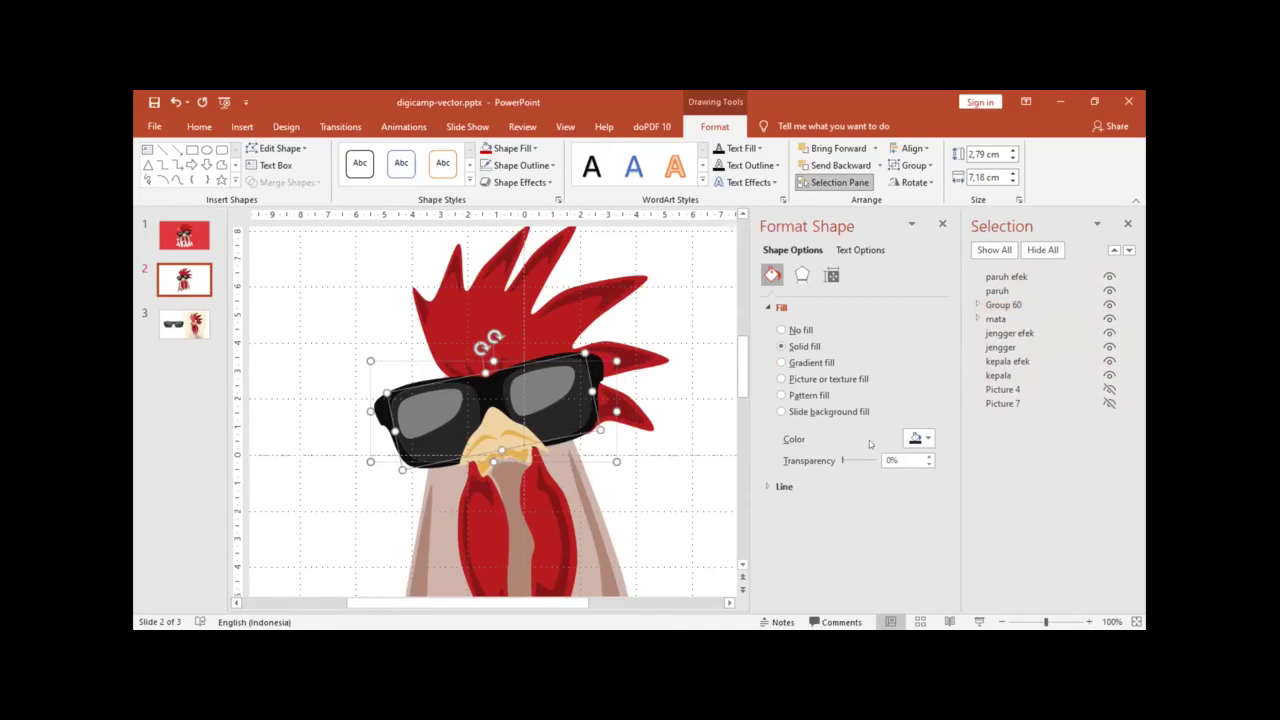
pyautogui.moveTo(843, 460); pyautogui.dragTo(850, 463)
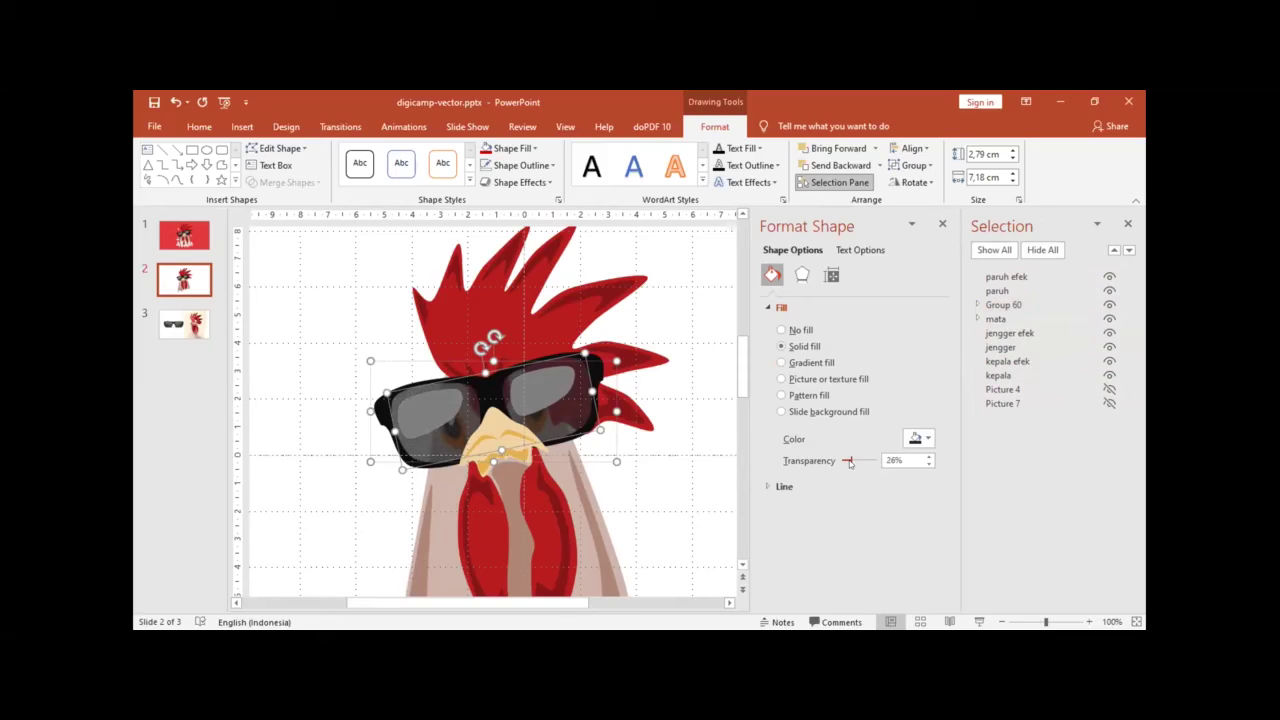
pyautogui.click(532, 386)
pyautogui.moveTo(838, 462); pyautogui.dragTo(849, 463)
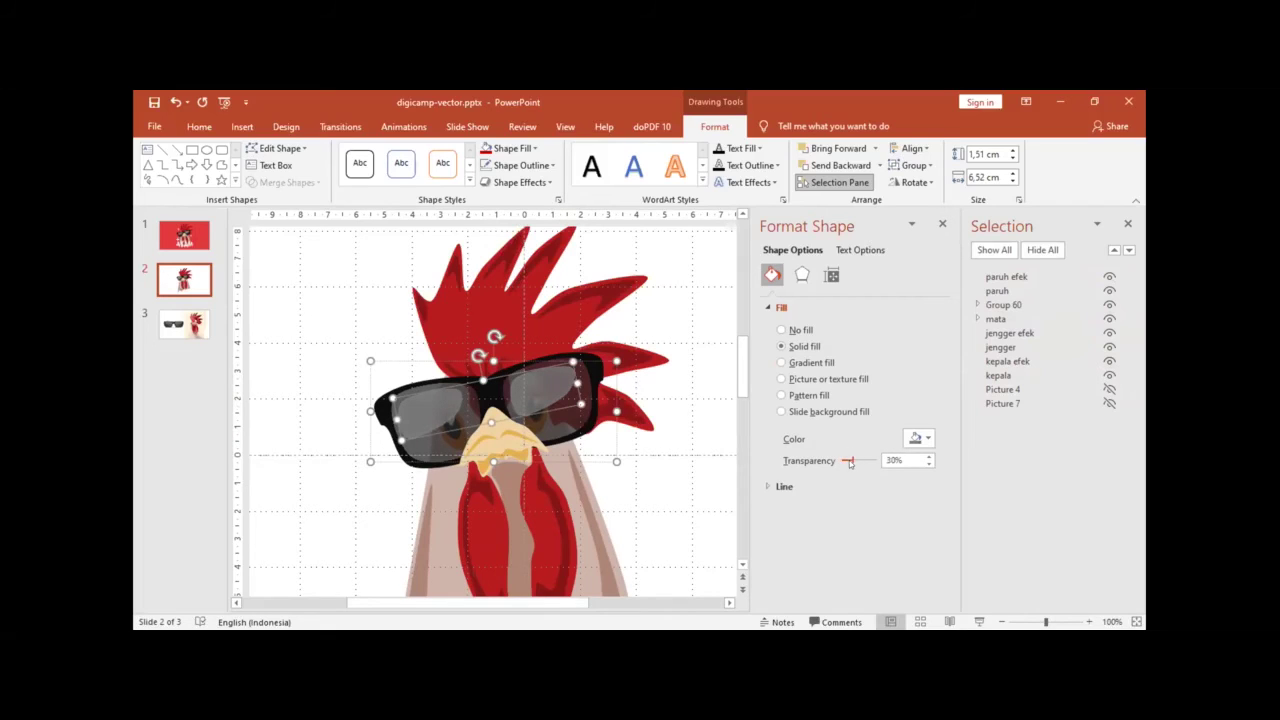
pyautogui.click(565, 420)
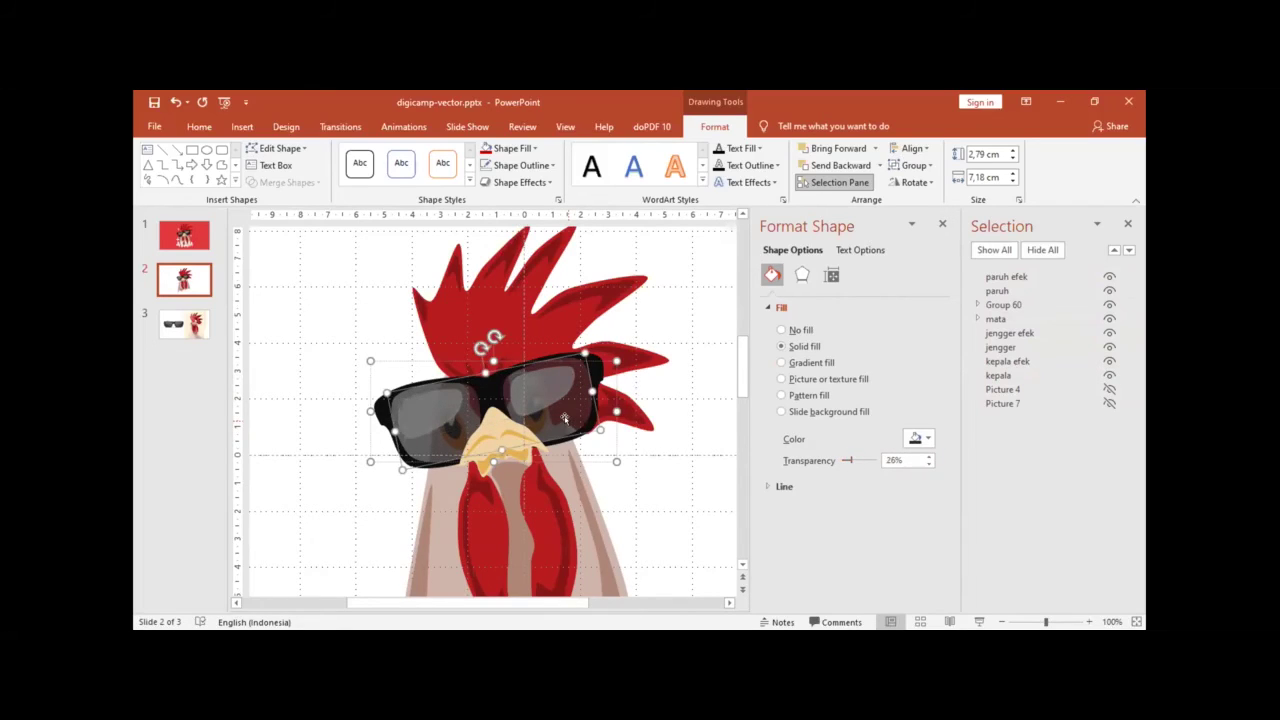
pyautogui.click(929, 464)
pyautogui.click(929, 464)
pyautogui.click(929, 464)
pyautogui.click(929, 464)
pyautogui.click(929, 464)
pyautogui.click(929, 464)
pyautogui.click(929, 464)
pyautogui.click(670, 462)
# Step: Resize and straighten the sunglasses group so it sits over the rooster's eyes
pyautogui.click(540, 400)
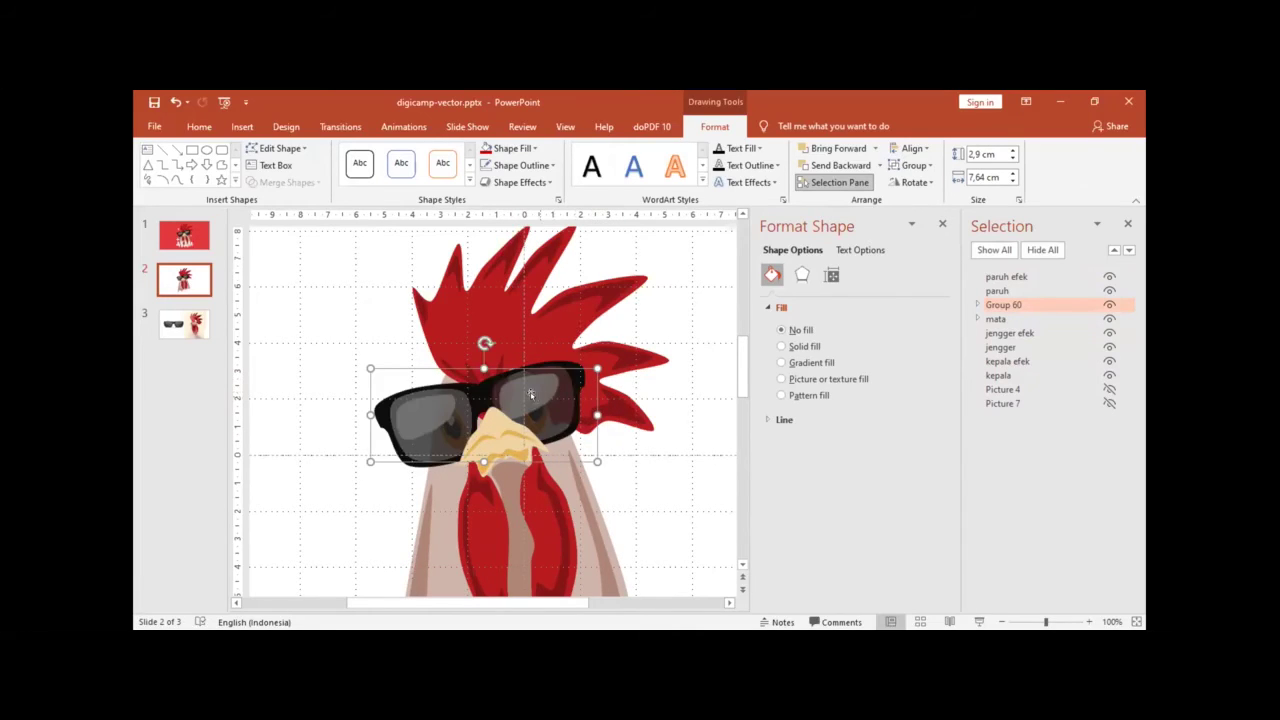
pyautogui.moveTo(590, 370); pyautogui.dragTo(537, 386)
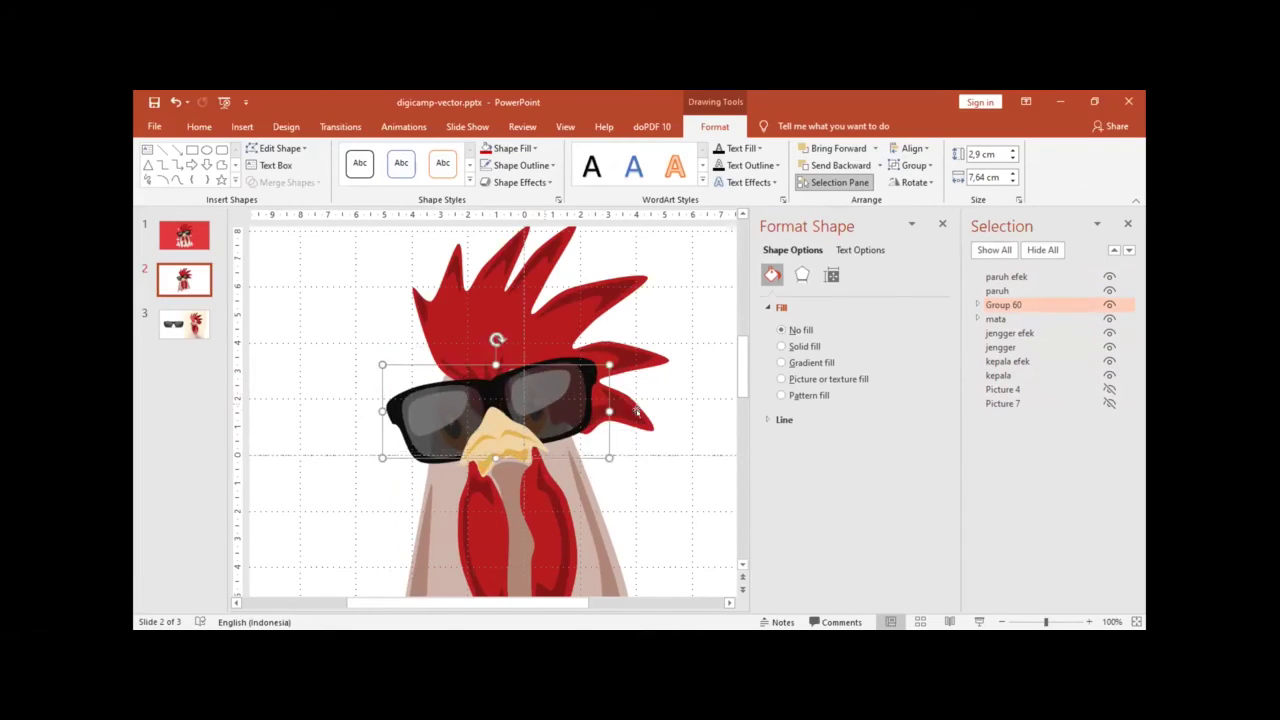
pyautogui.hotkey('ctrl', 'z')
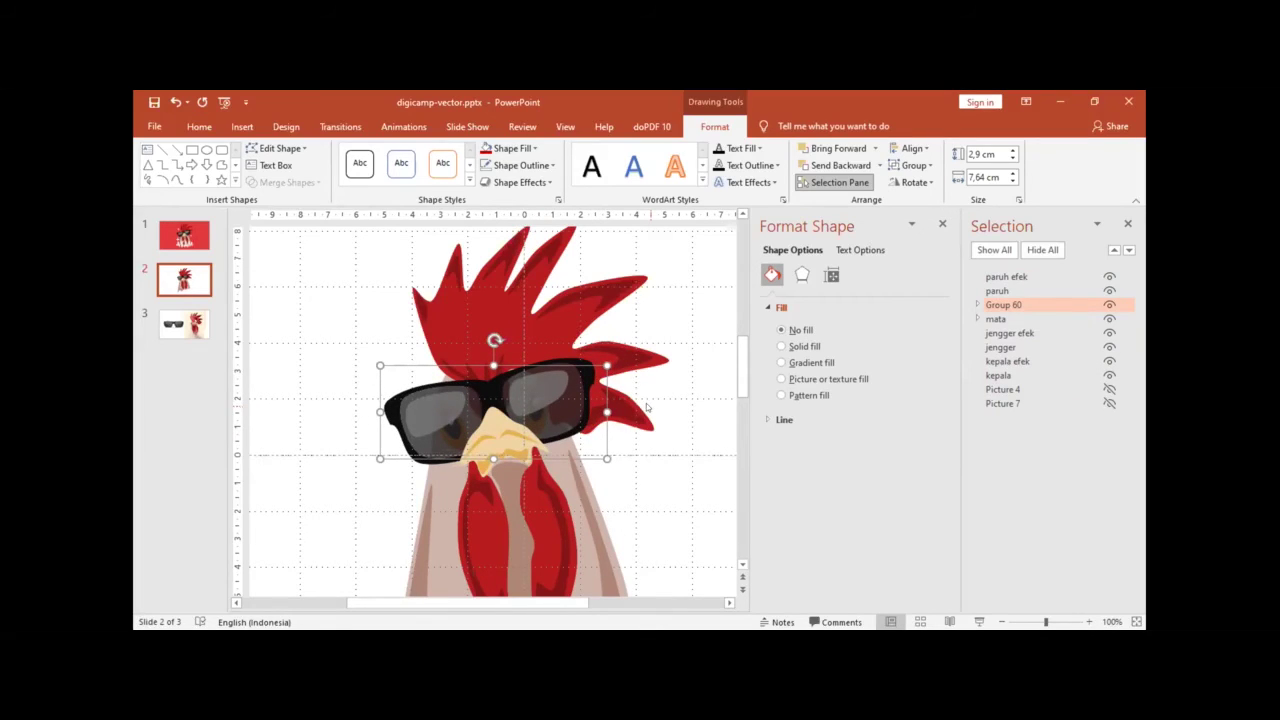
pyautogui.scroll(-5, 641, 419)
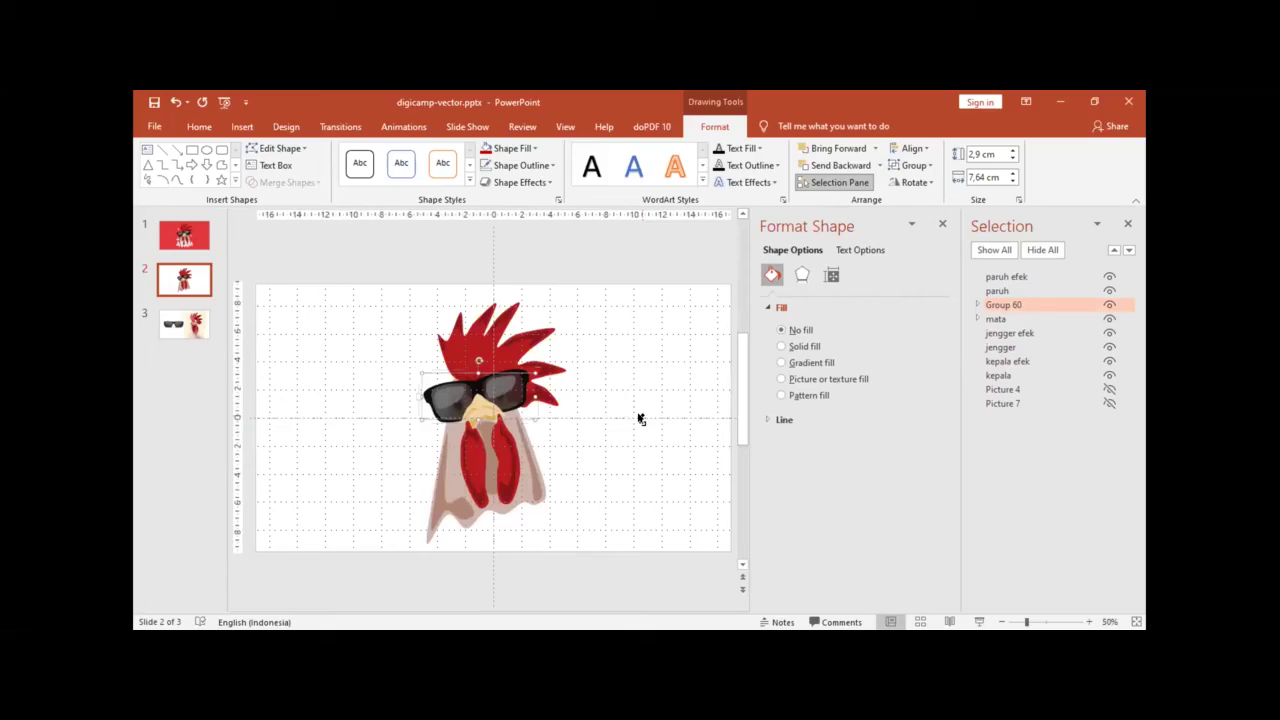
# Step: Rename the sunglasses group Group 60 to 'kacamata'
pyautogui.click(623, 361)
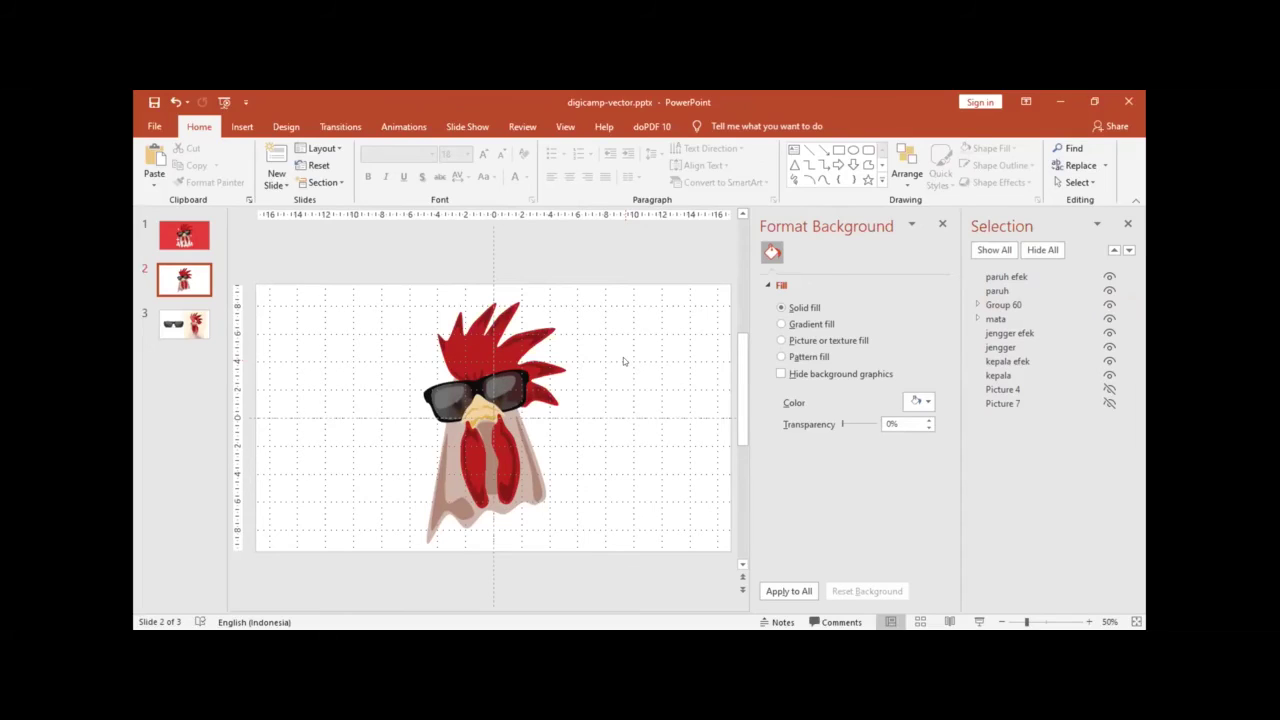
pyautogui.doubleClick(1003, 305)
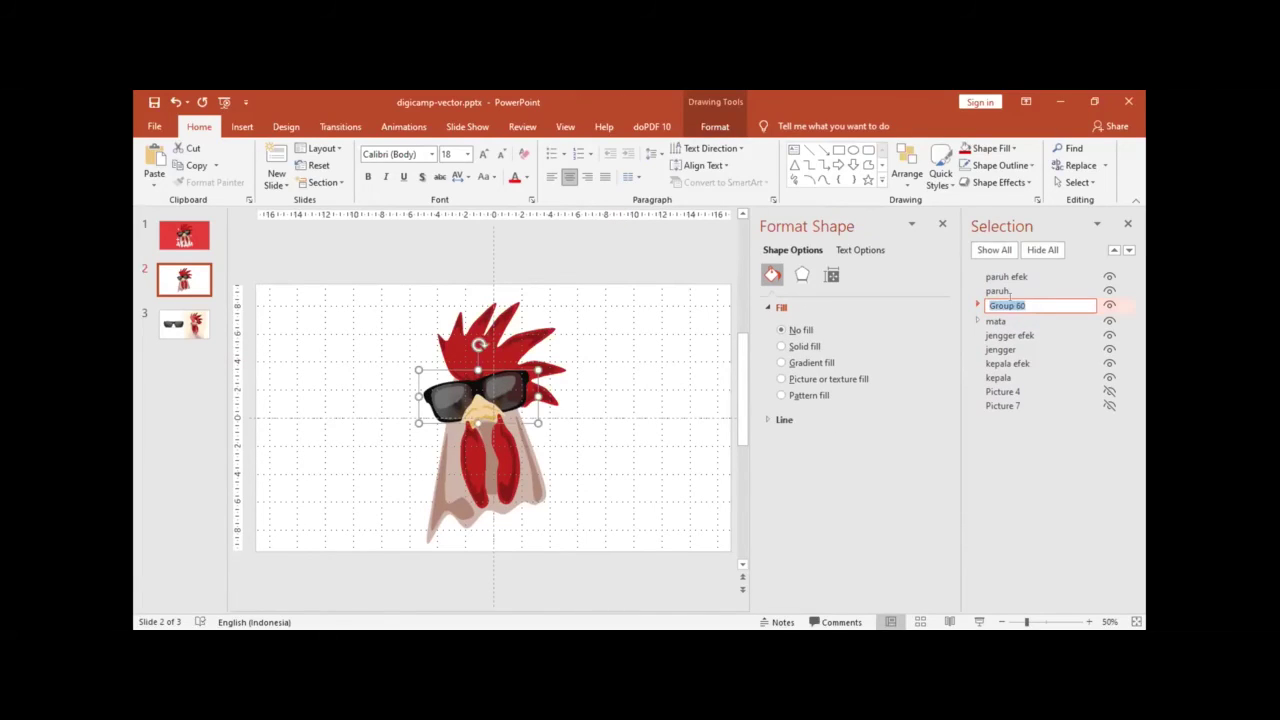
pyautogui.write('kacamata')
pyautogui.press('Return')
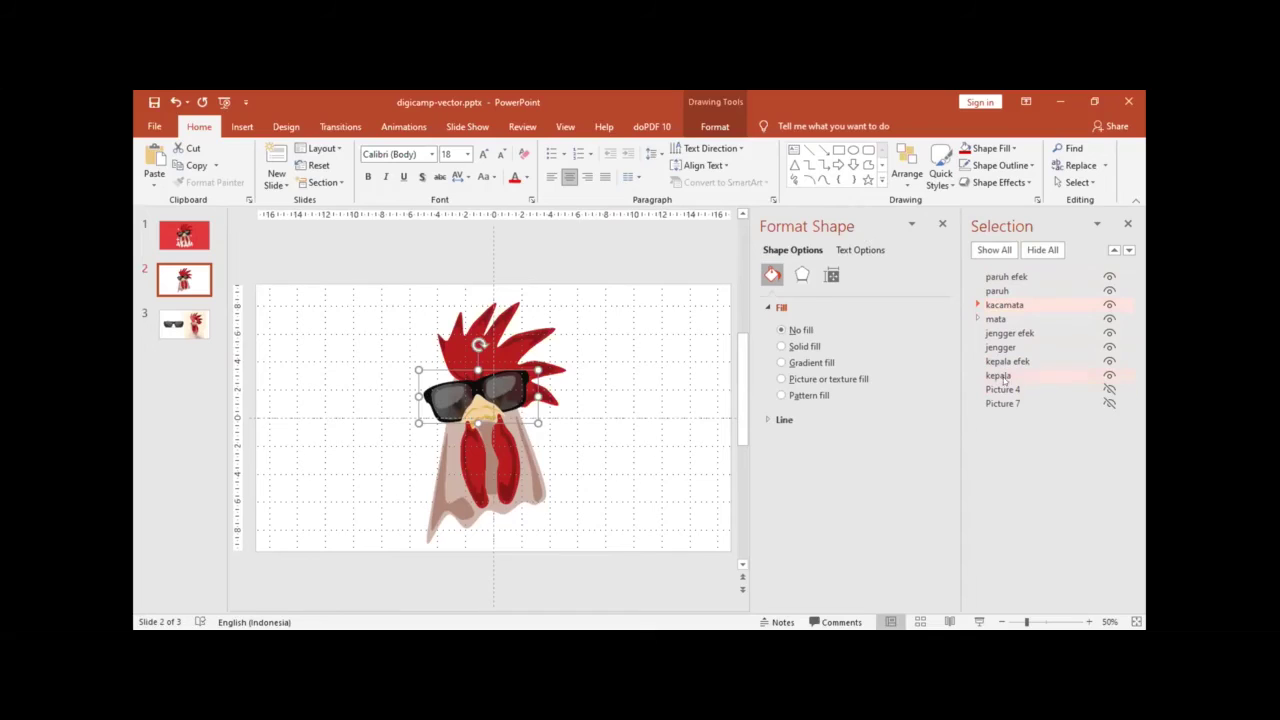
# Step: Unhide the Picture 4 reference photo and delete it from slide 2
pyautogui.click(1108, 390)
pyautogui.click(1108, 390)
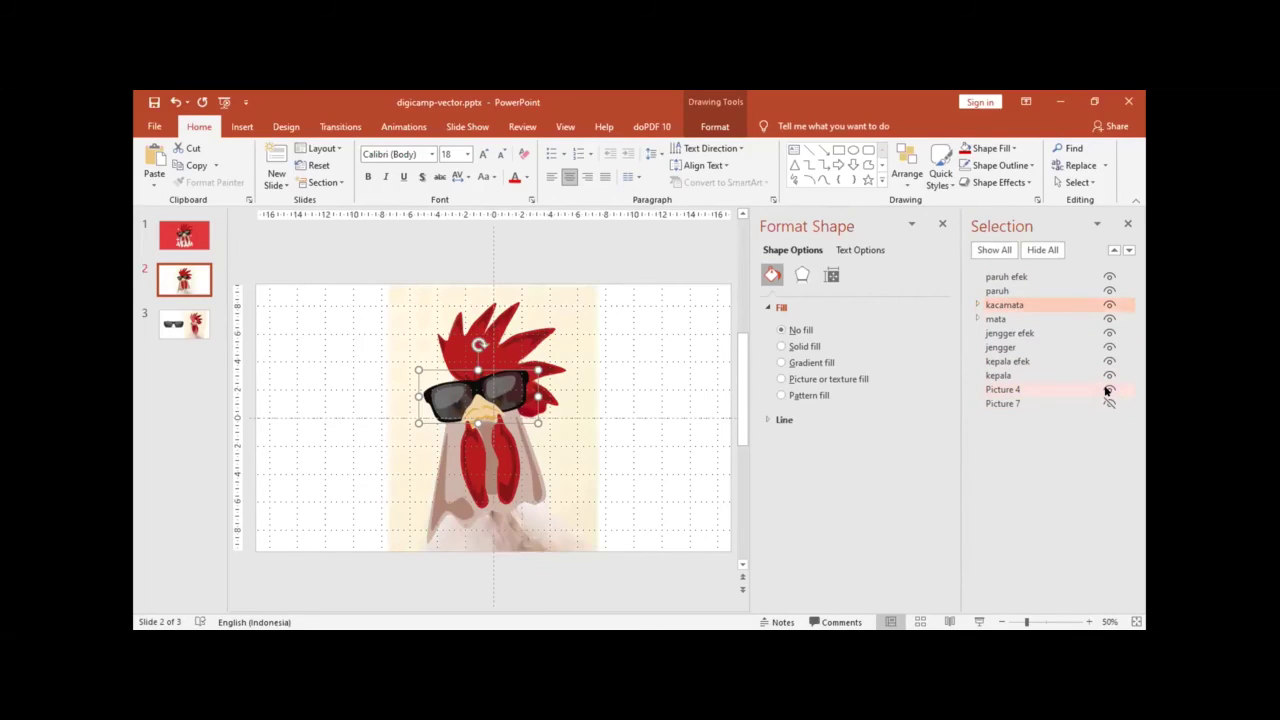
pyautogui.click(1017, 390)
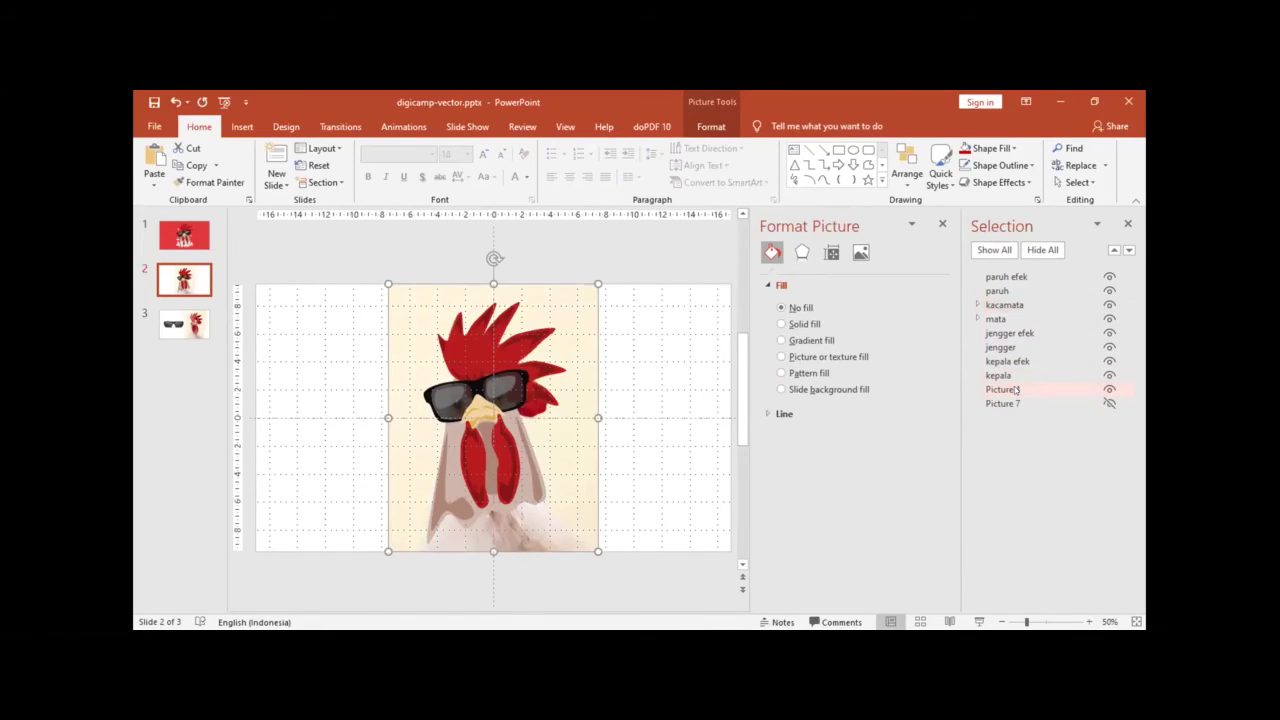
pyautogui.press('Delete')
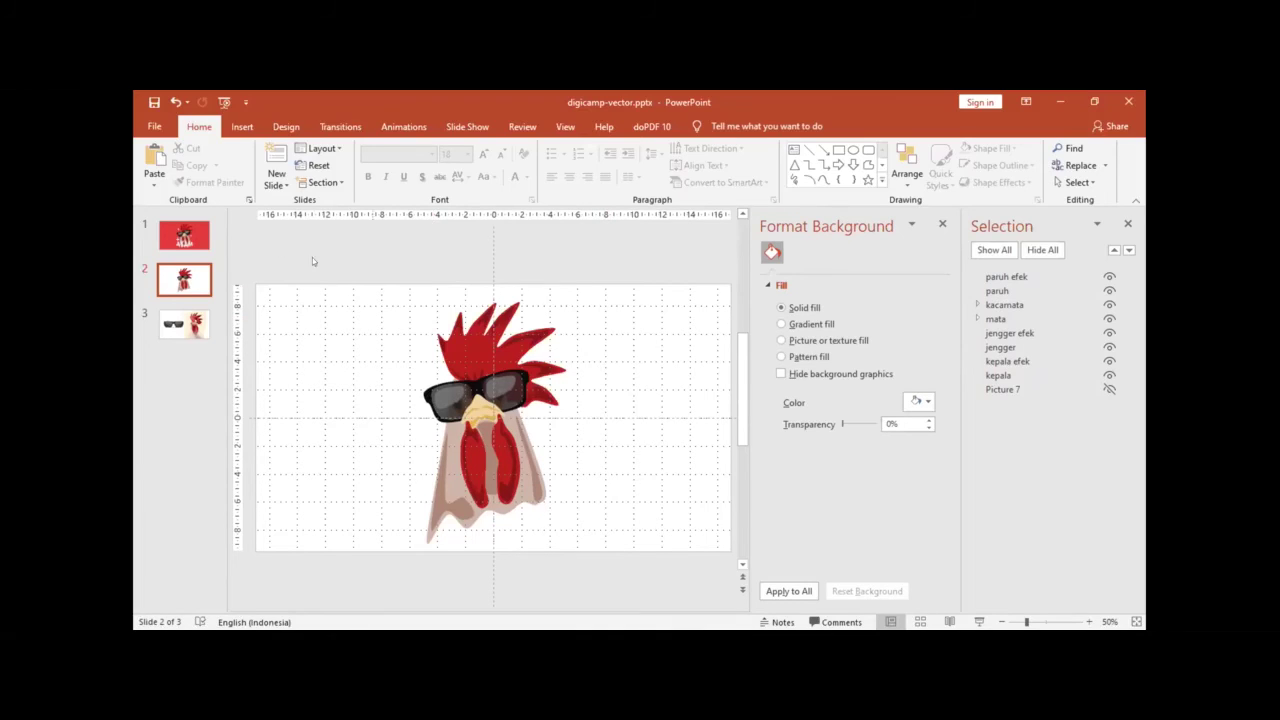
# Step: Review the finished red AYAM slide 1, then return to slide 2
pyautogui.click(210, 234)
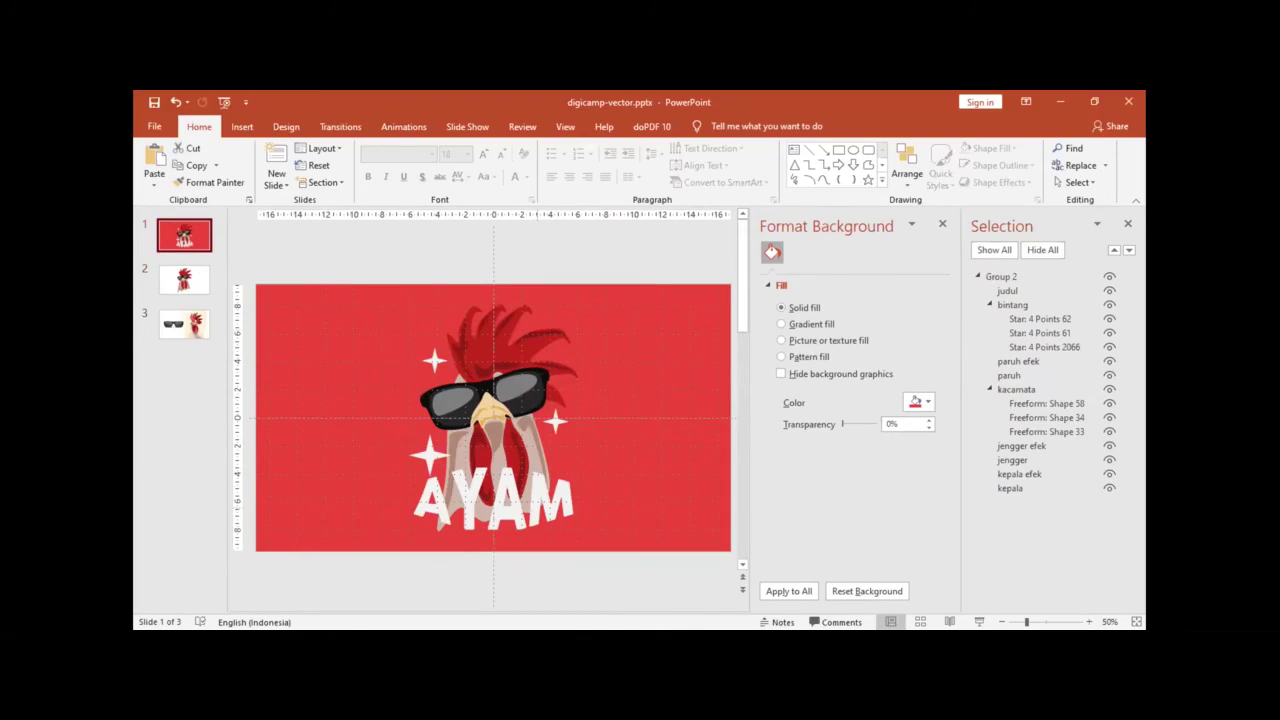
pyautogui.click(184, 280)
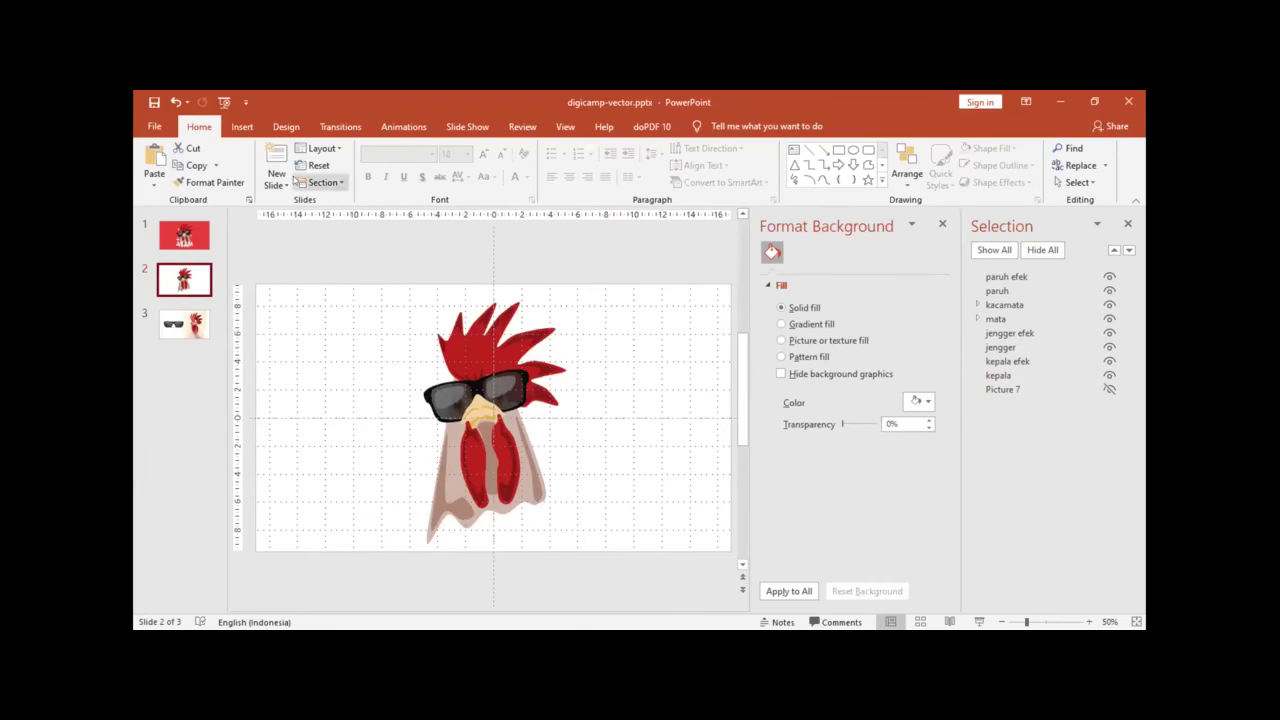
pyautogui.click(241, 127)
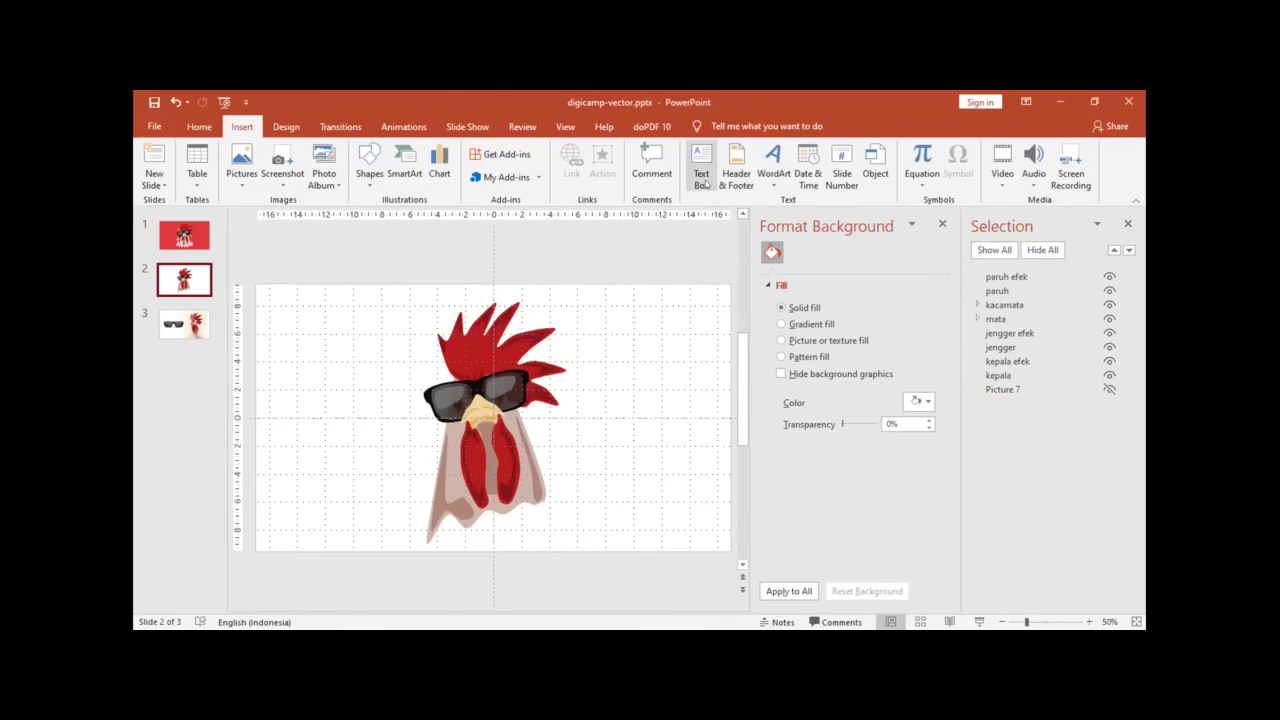
# Step: Insert a text box reading 'AYAM' and set its font size to 150
pyautogui.click(702, 175)
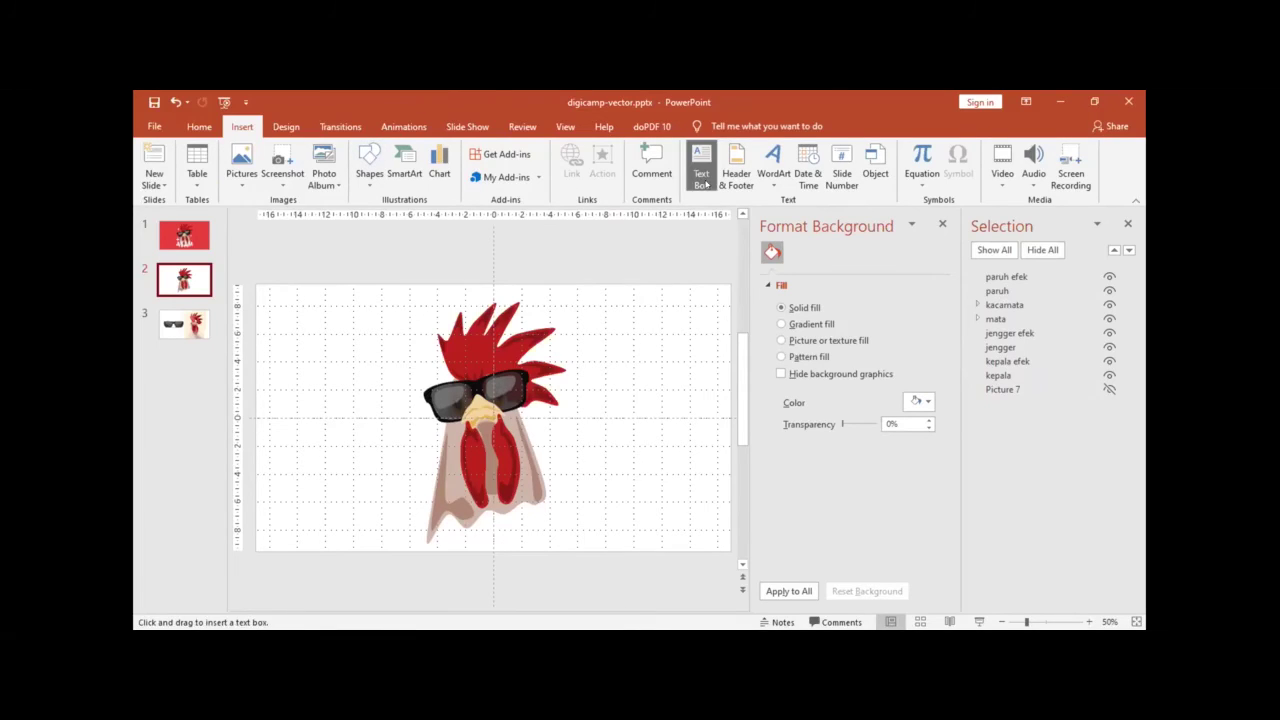
pyautogui.click(326, 312)
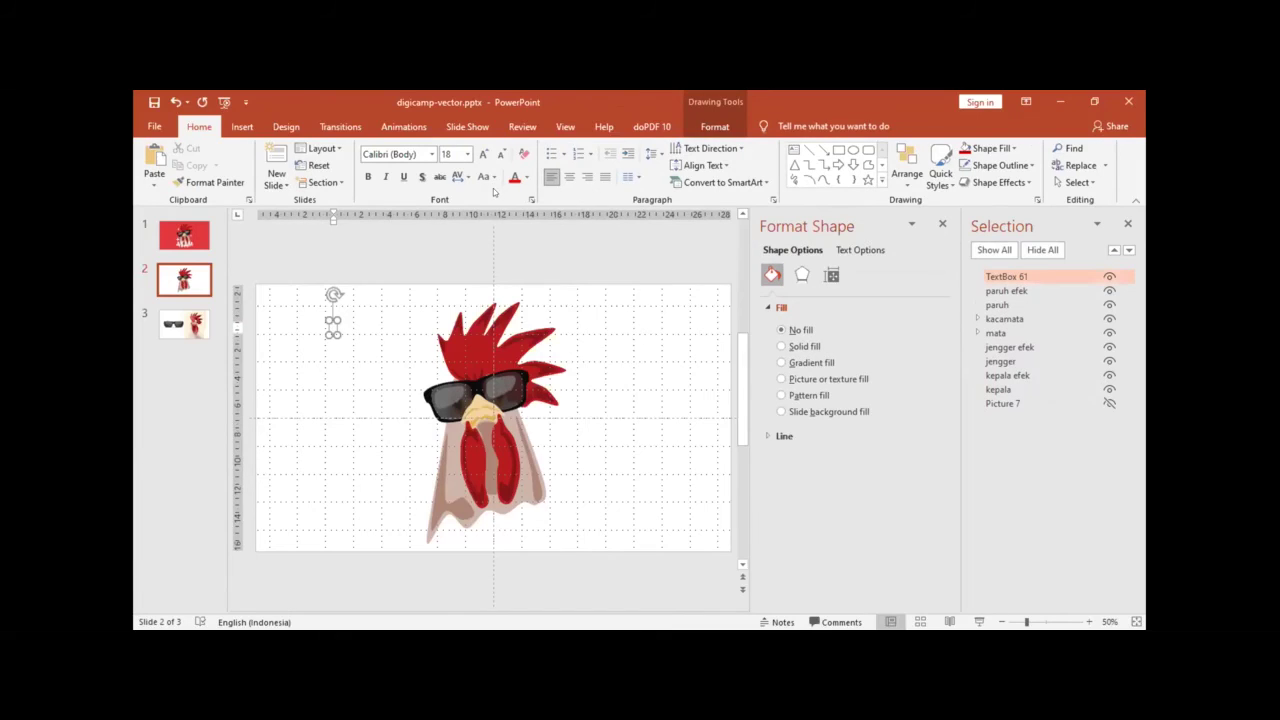
pyautogui.write('AYAM')
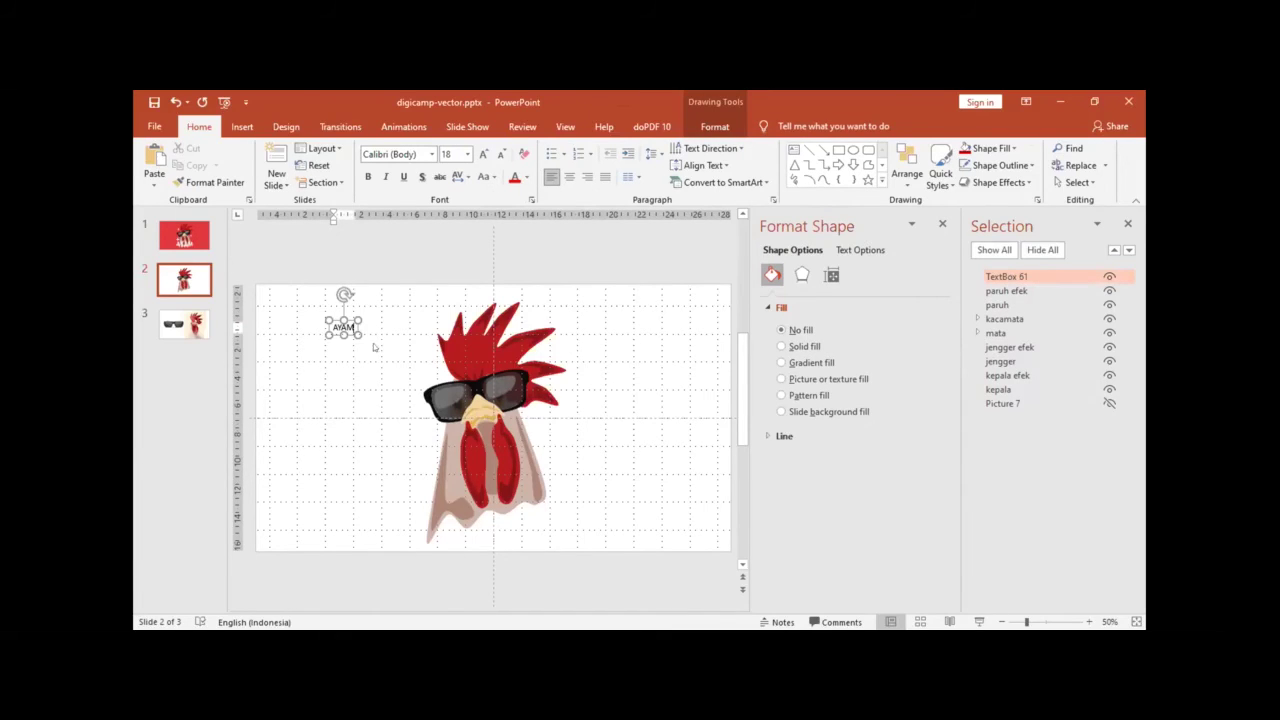
pyautogui.click(347, 314)
pyautogui.click(447, 154)
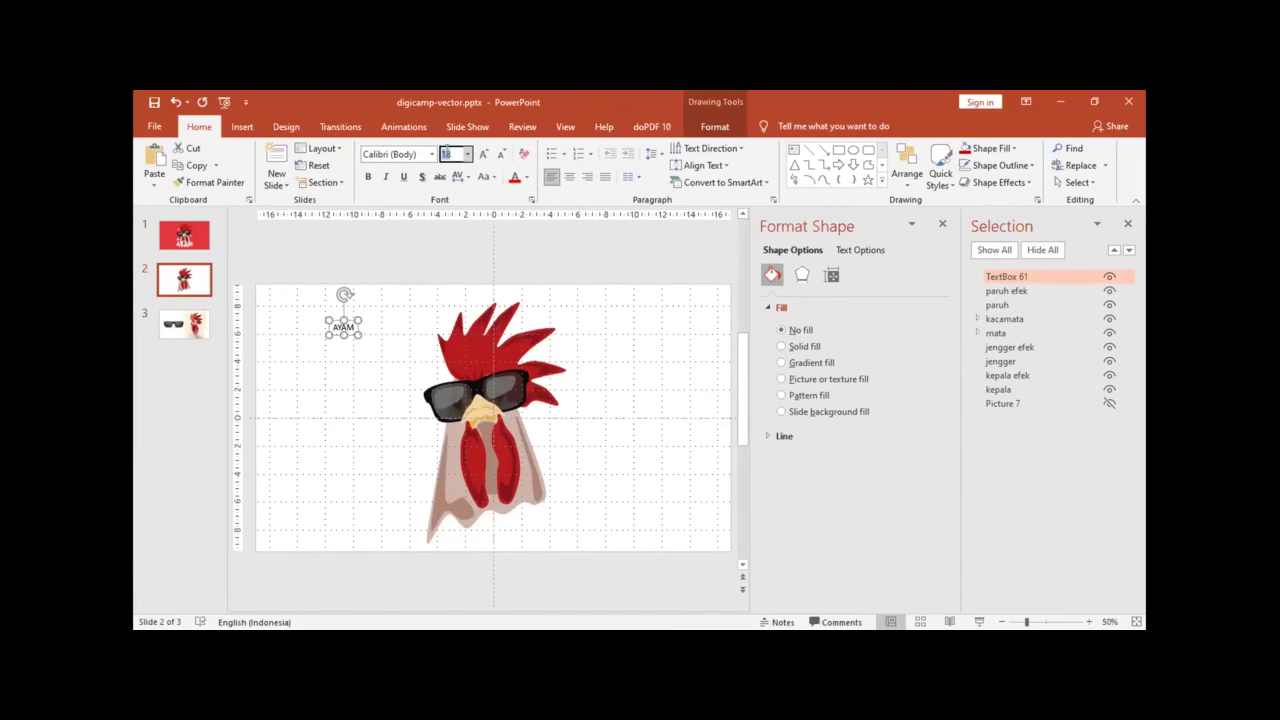
pyautogui.write('150')
pyautogui.press('Return')
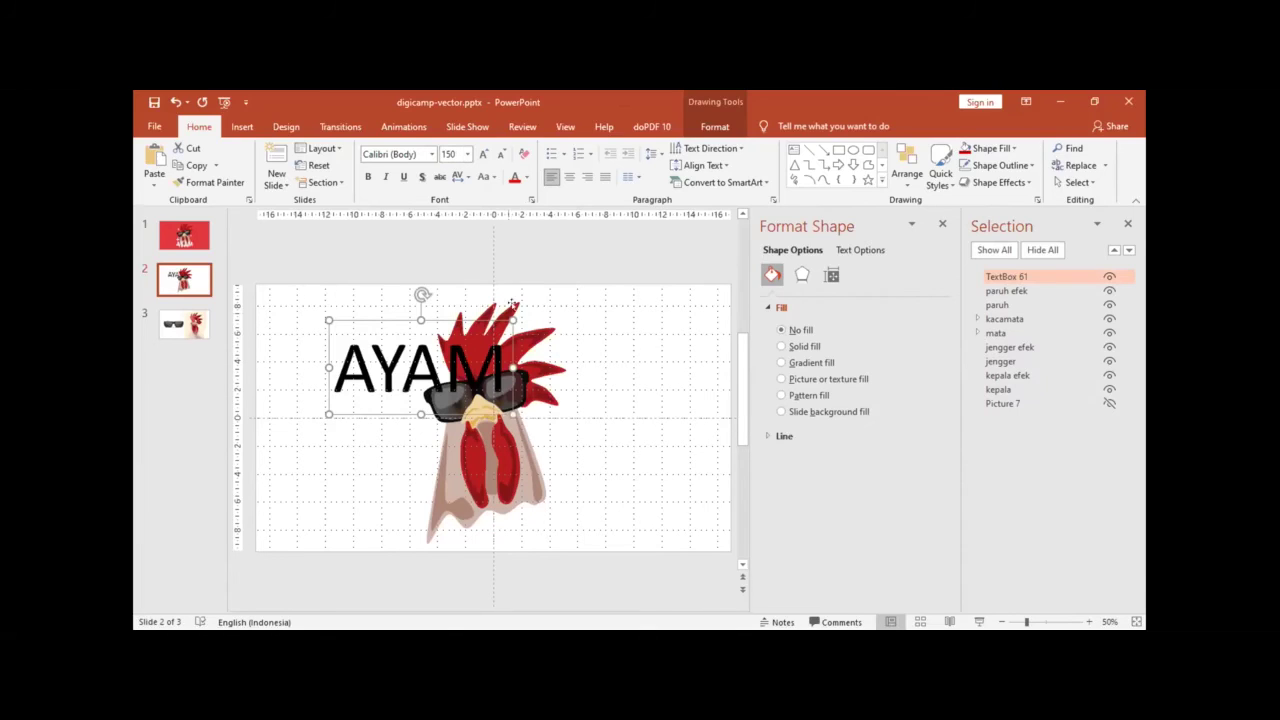
# Step: Set AYAM in Cocogoose and centre it near the slide bottom across the rooster's neck
pyautogui.moveTo(463, 318); pyautogui.dragTo(577, 437)
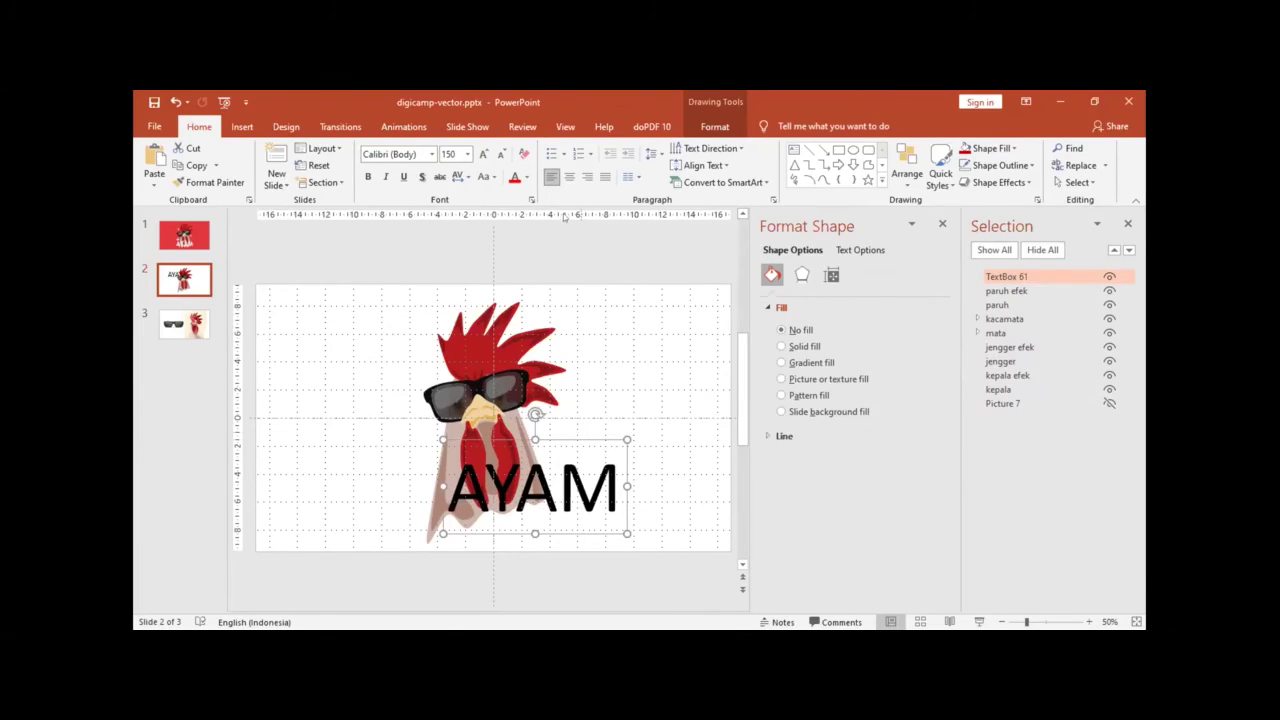
pyautogui.click(413, 153)
pyautogui.write('Cocogoose')
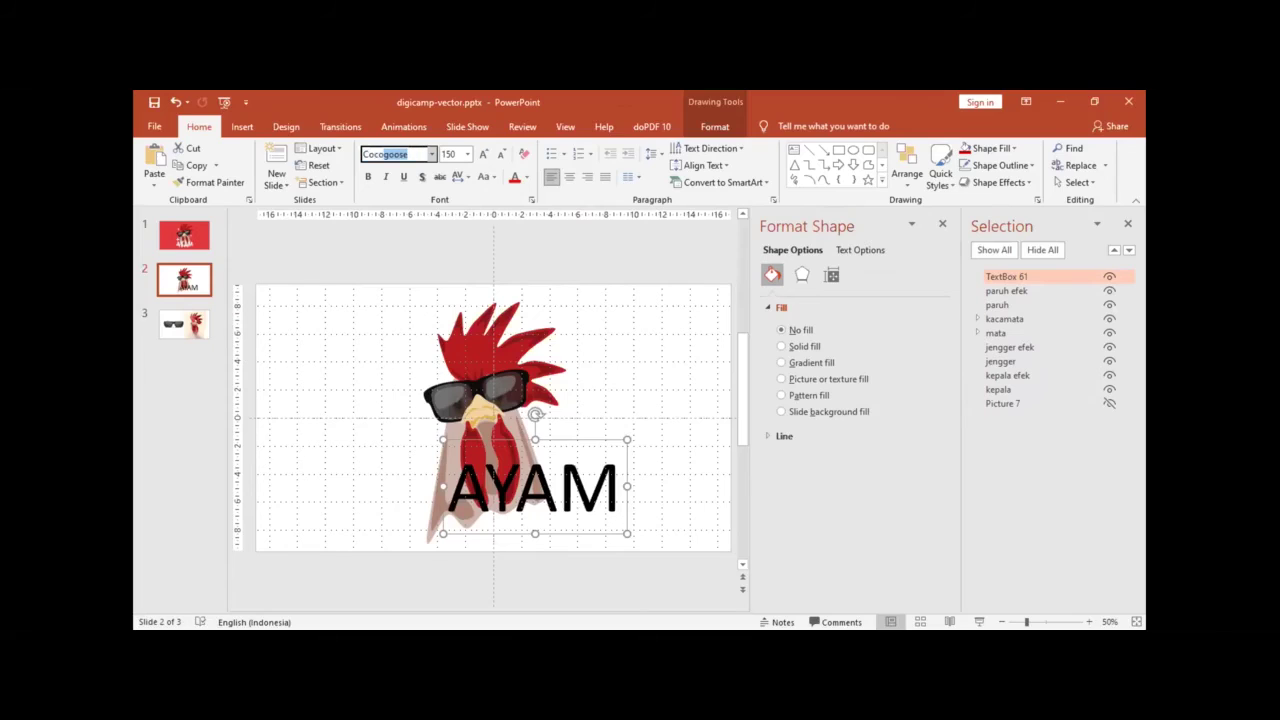
pyautogui.press('Return')
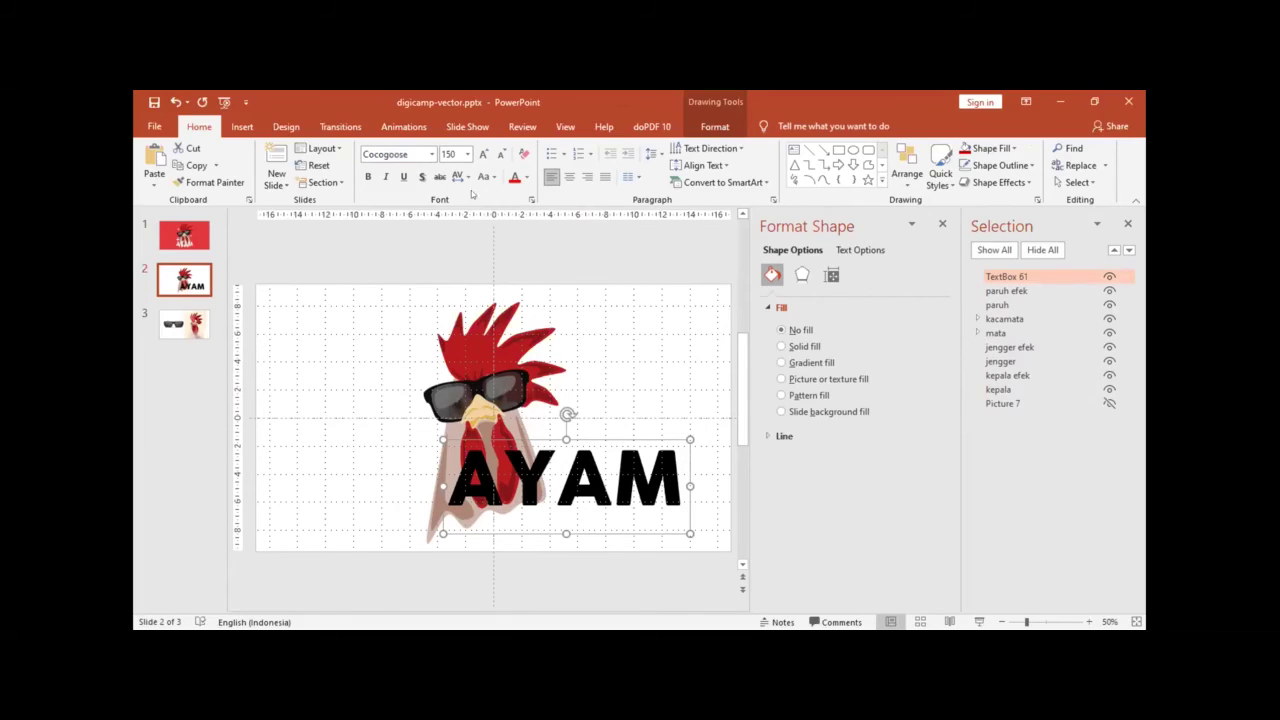
pyautogui.moveTo(590, 438); pyautogui.dragTo(517, 456)
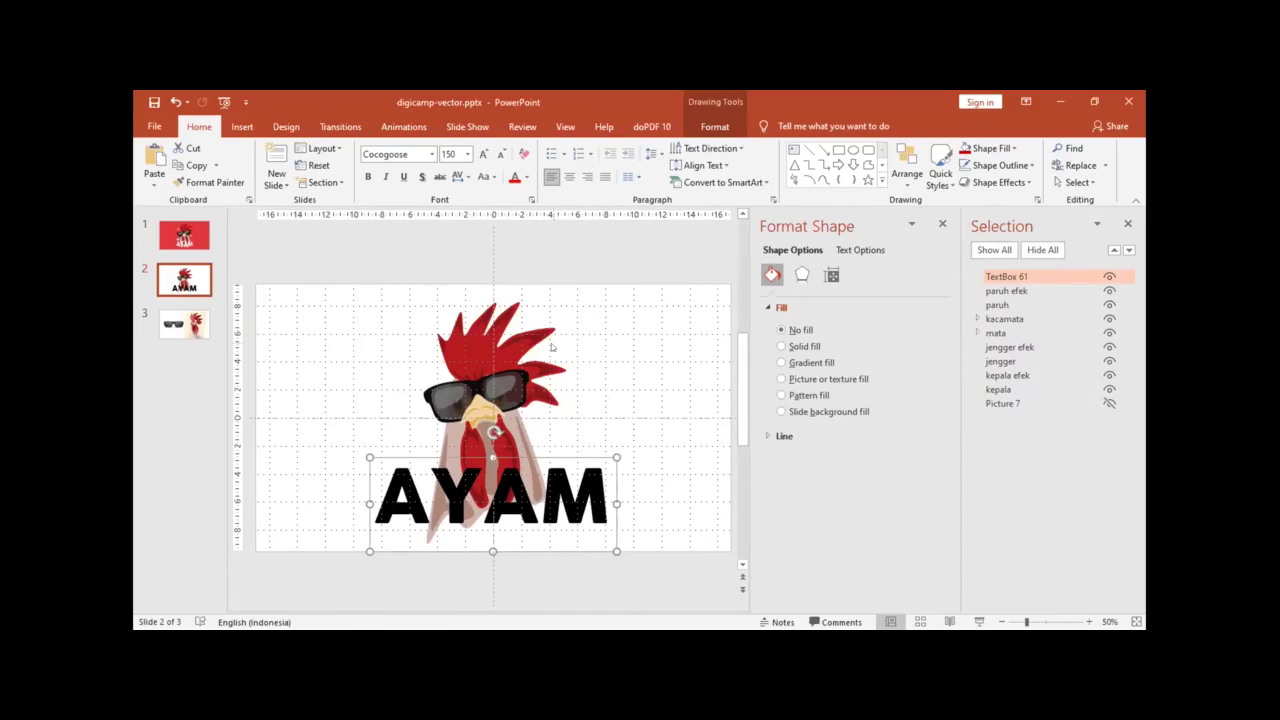
# Step: Apply an arched warp text effect to the AYAM text
pyautogui.click(709, 129)
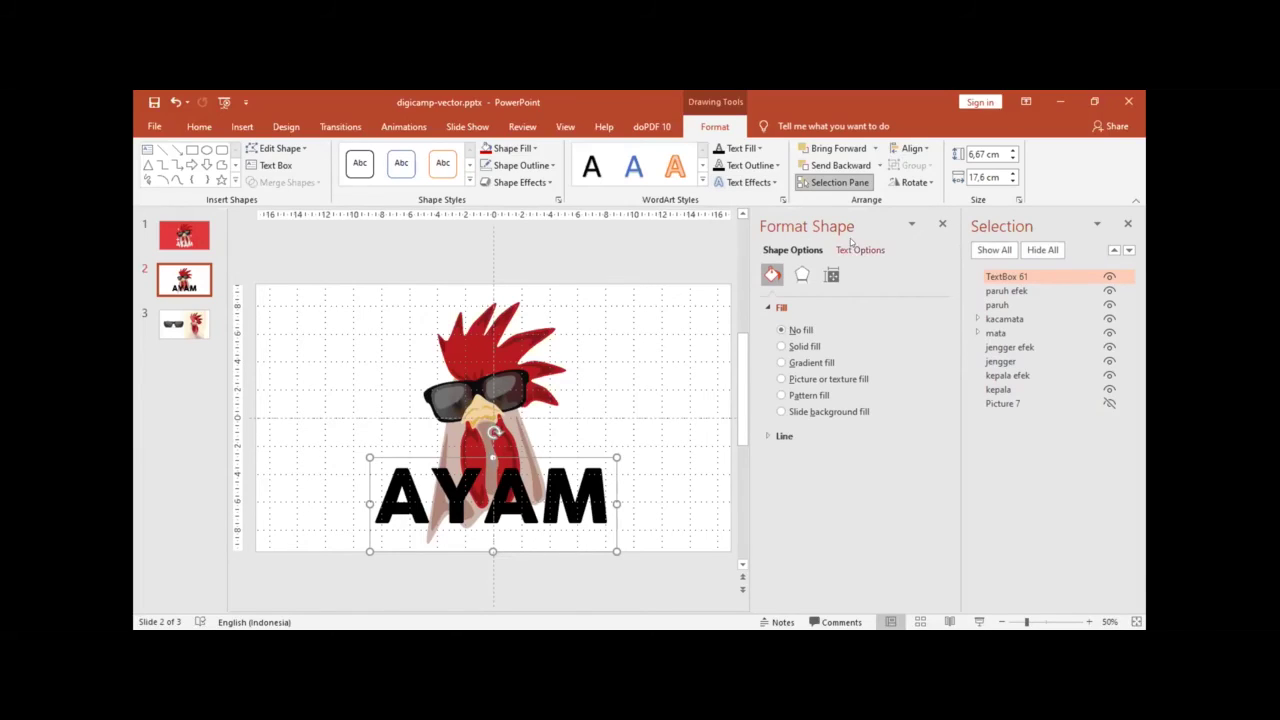
pyautogui.click(859, 250)
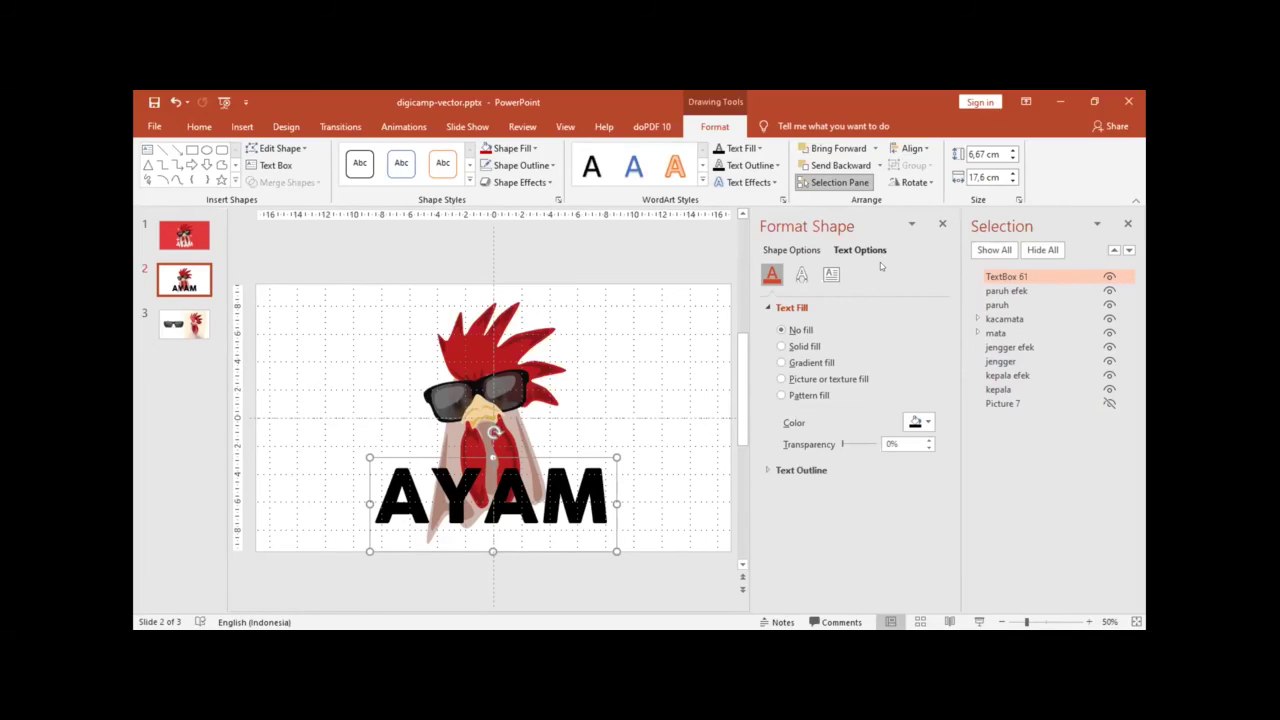
pyautogui.click(802, 278)
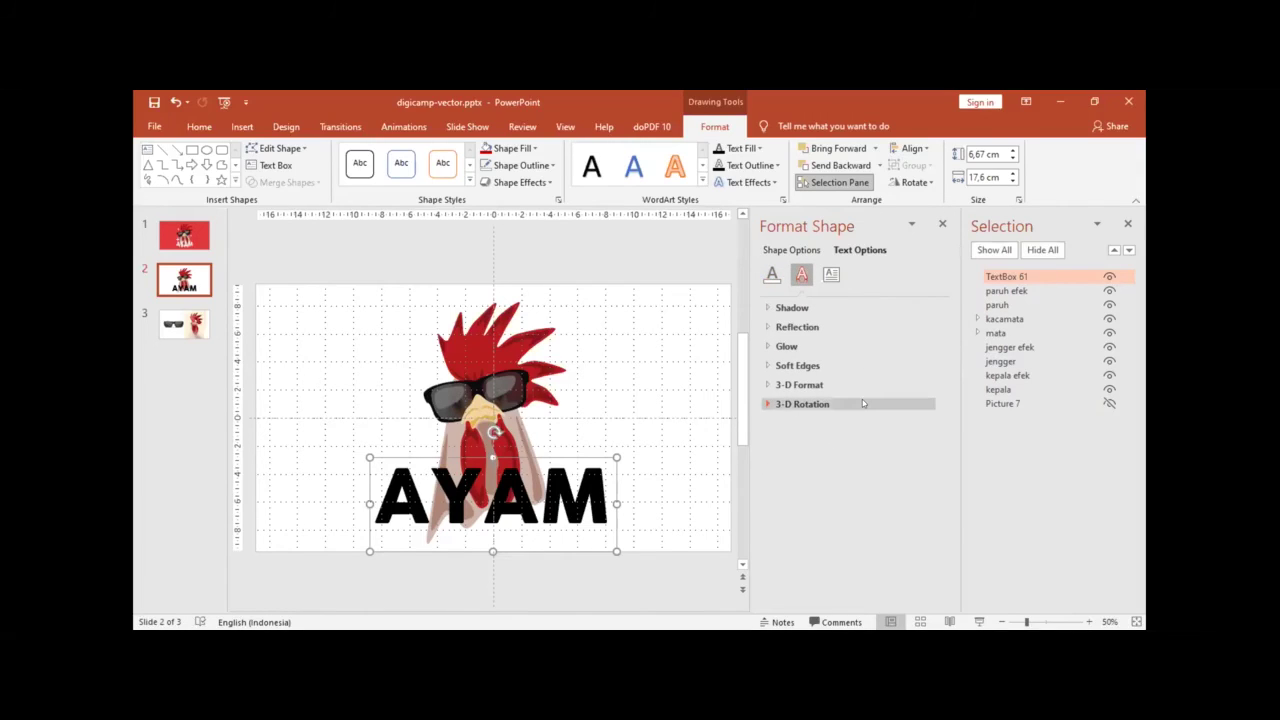
pyautogui.click(744, 183)
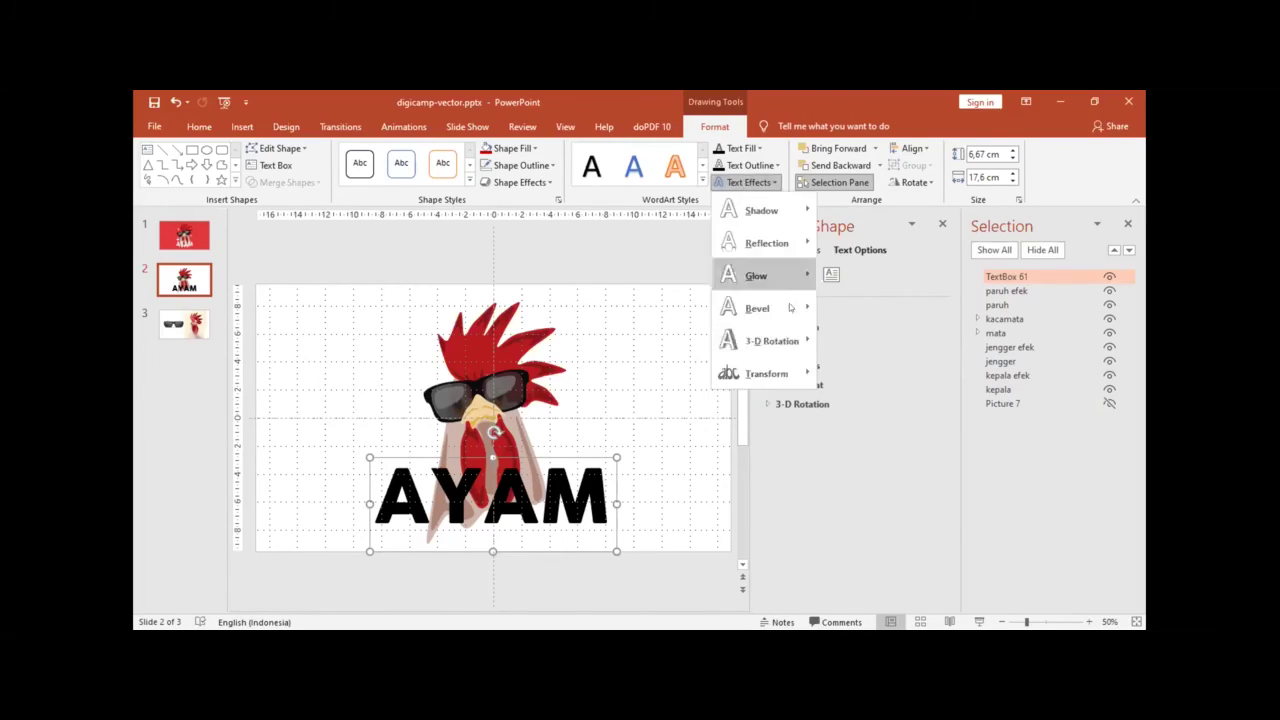
pyautogui.moveTo(798, 377)
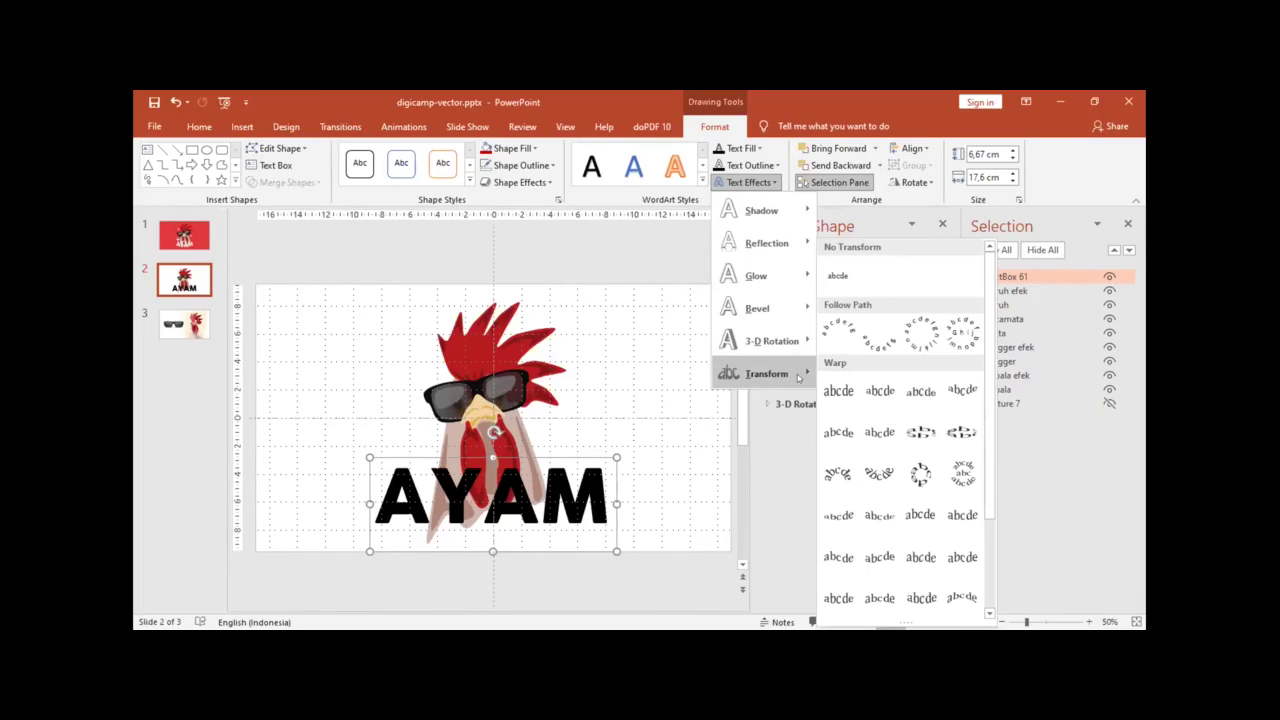
pyautogui.scroll(-2, 991, 396)
pyautogui.moveTo(991, 398); pyautogui.dragTo(993, 404)
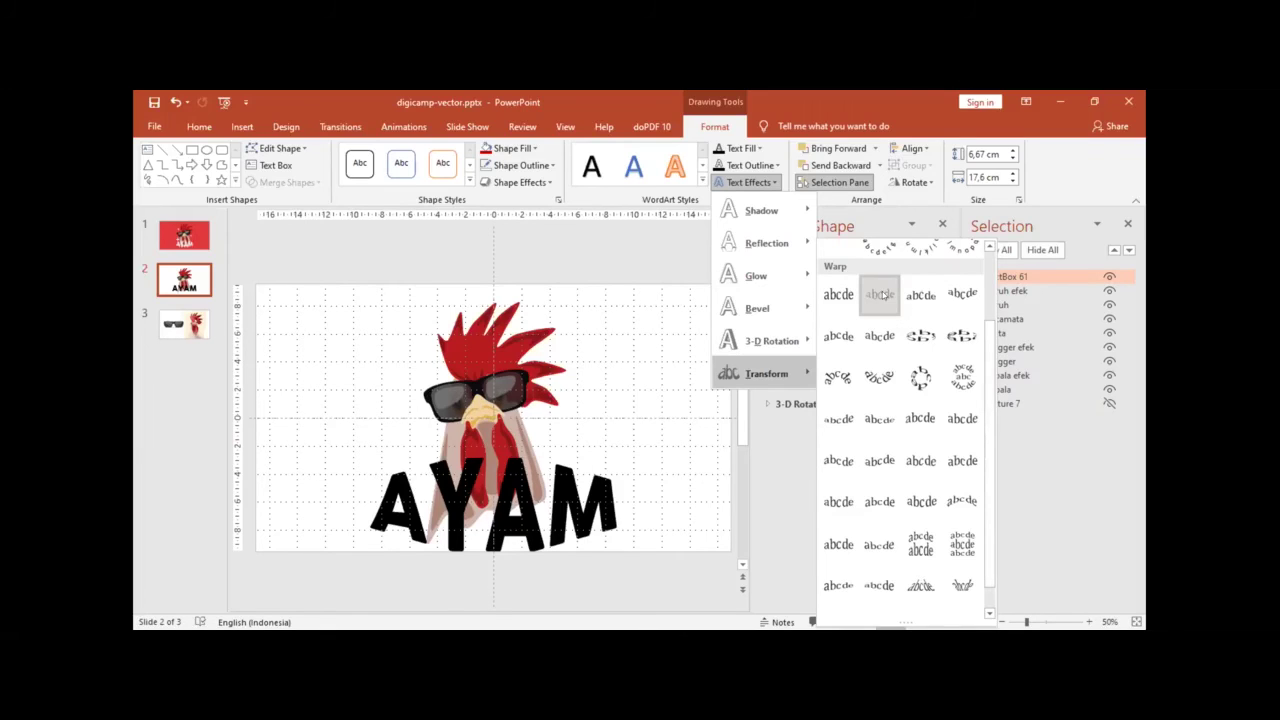
pyautogui.click(474, 468)
# Step: Reshape the AYAM arch, narrowing it to 5.82 × 15.43 cm and shifting it right
pyautogui.moveTo(507, 455); pyautogui.dragTo(499, 442)
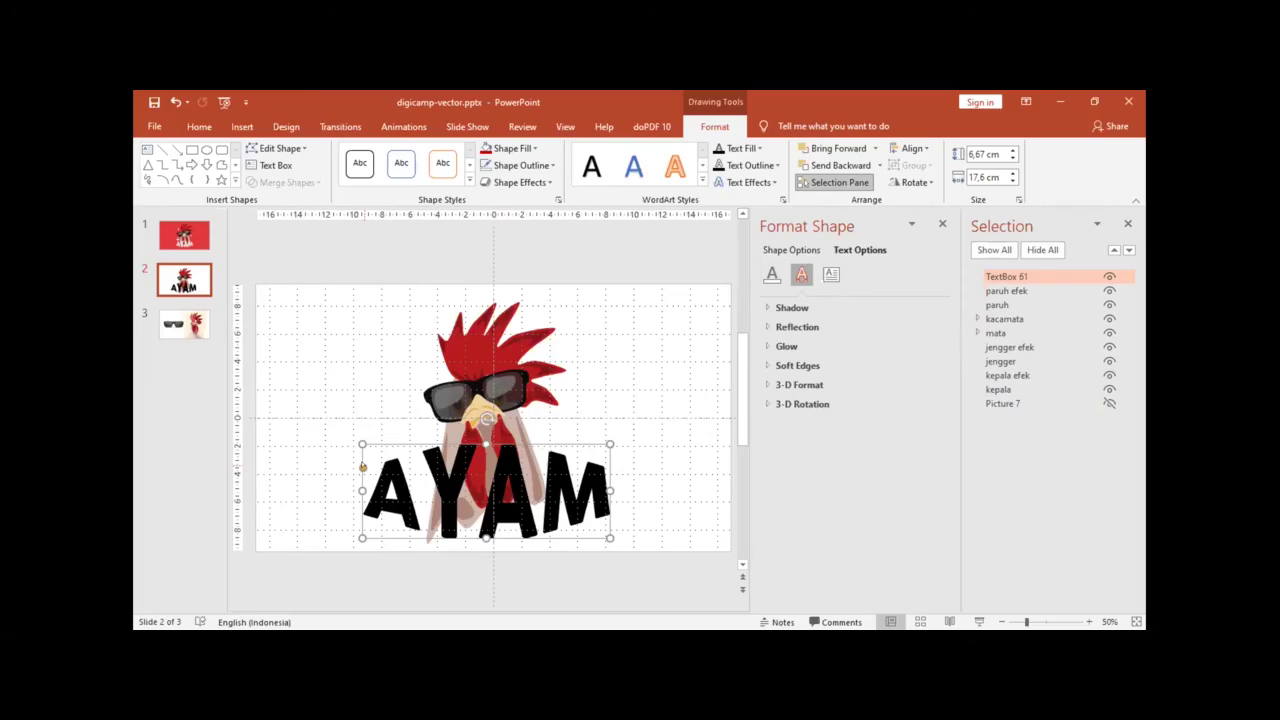
pyautogui.moveTo(356, 470); pyautogui.dragTo(357, 446)
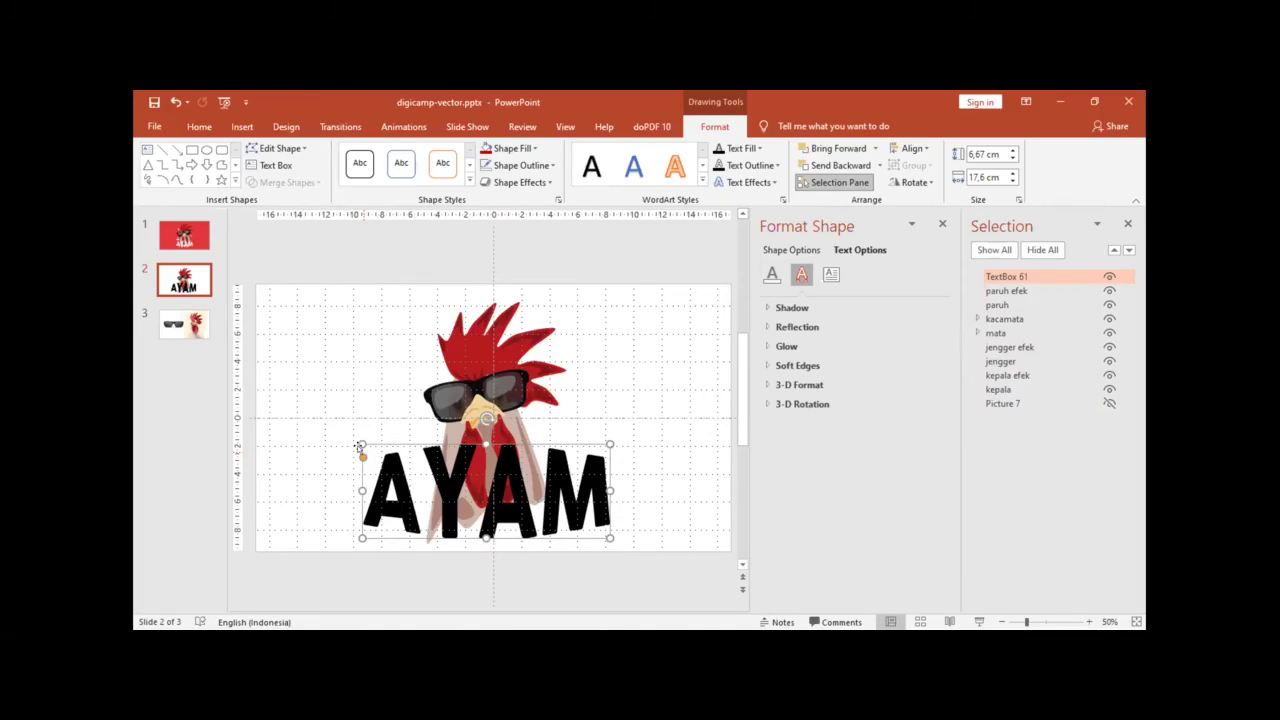
pyautogui.hotkey('ctrl', 'z')
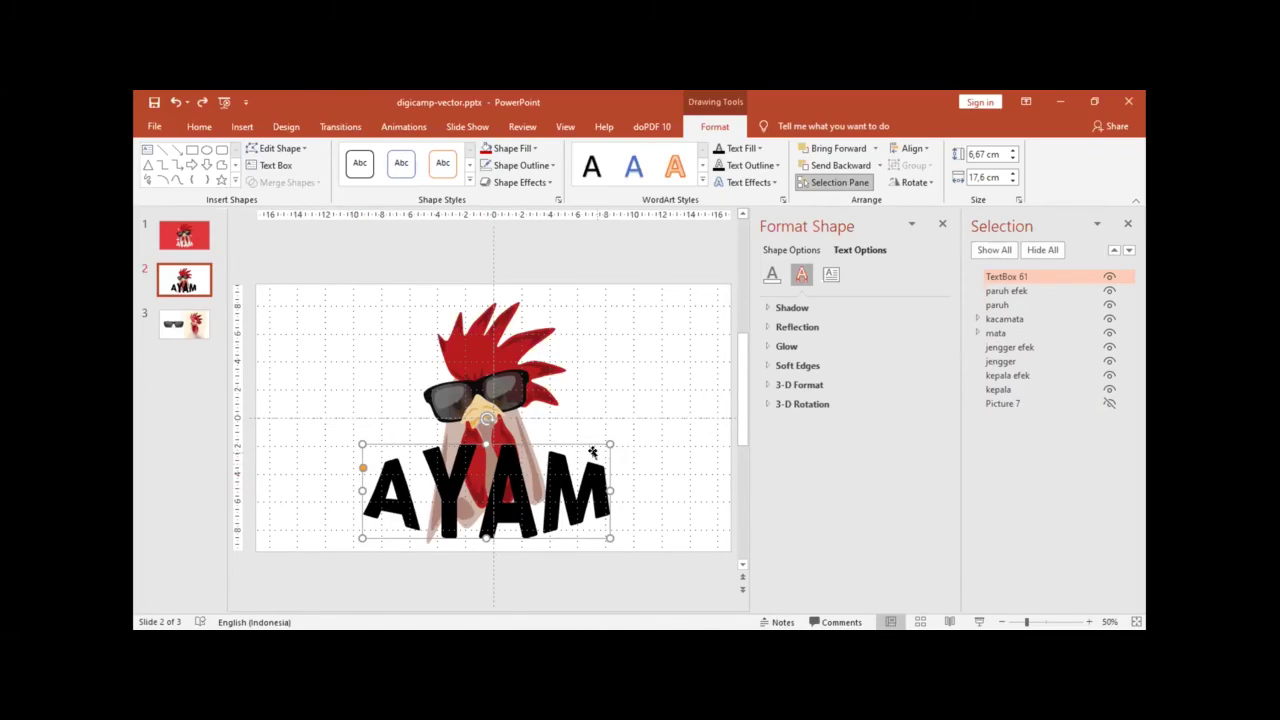
pyautogui.moveTo(603, 437)
pyautogui.mouseDown()
pyautogui.moveTo(580, 444)
pyautogui.moveTo(572, 490)
pyautogui.mouseUp()
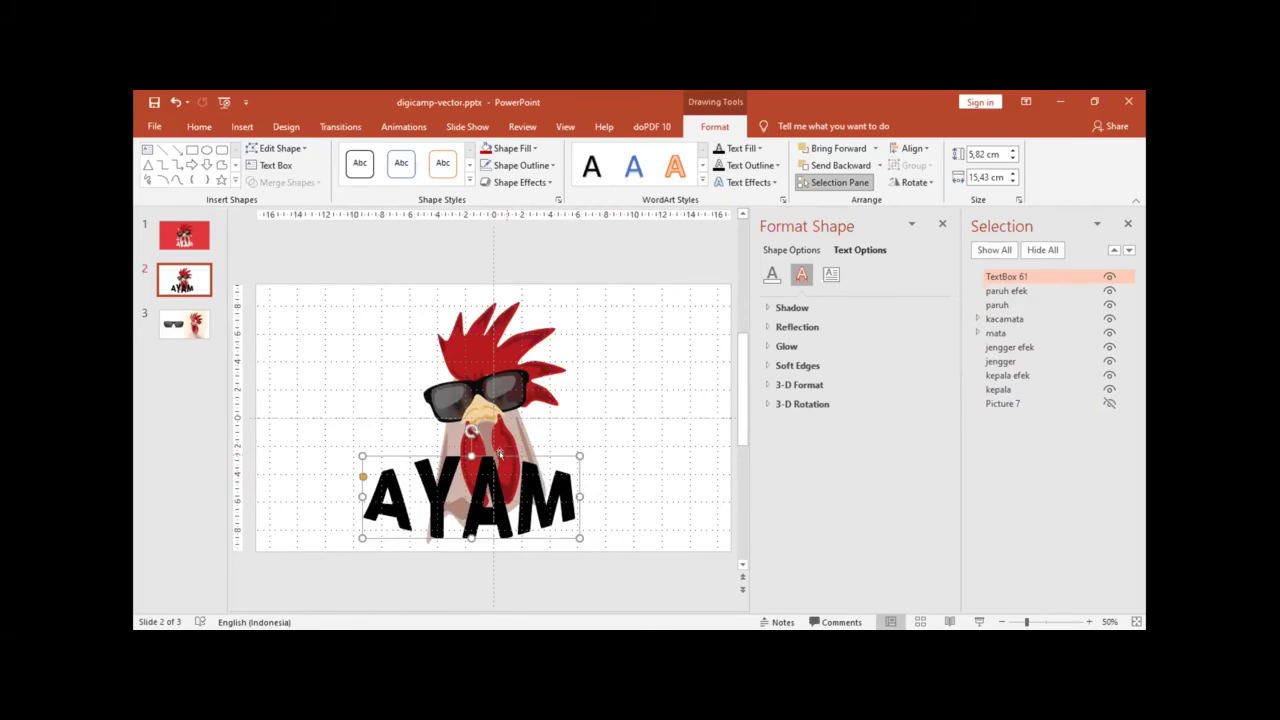
pyautogui.moveTo(500, 454); pyautogui.dragTo(513, 452)
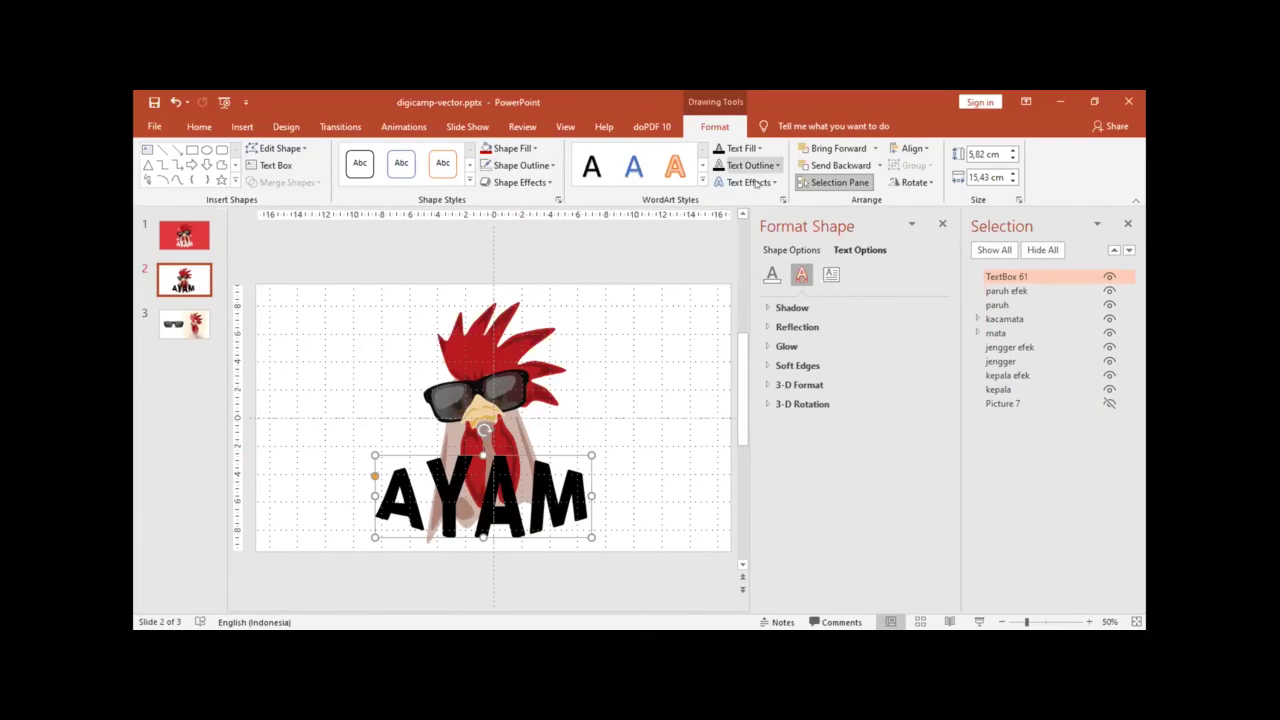
# Step: Set the AYAM text fill colour to white
pyautogui.click(773, 276)
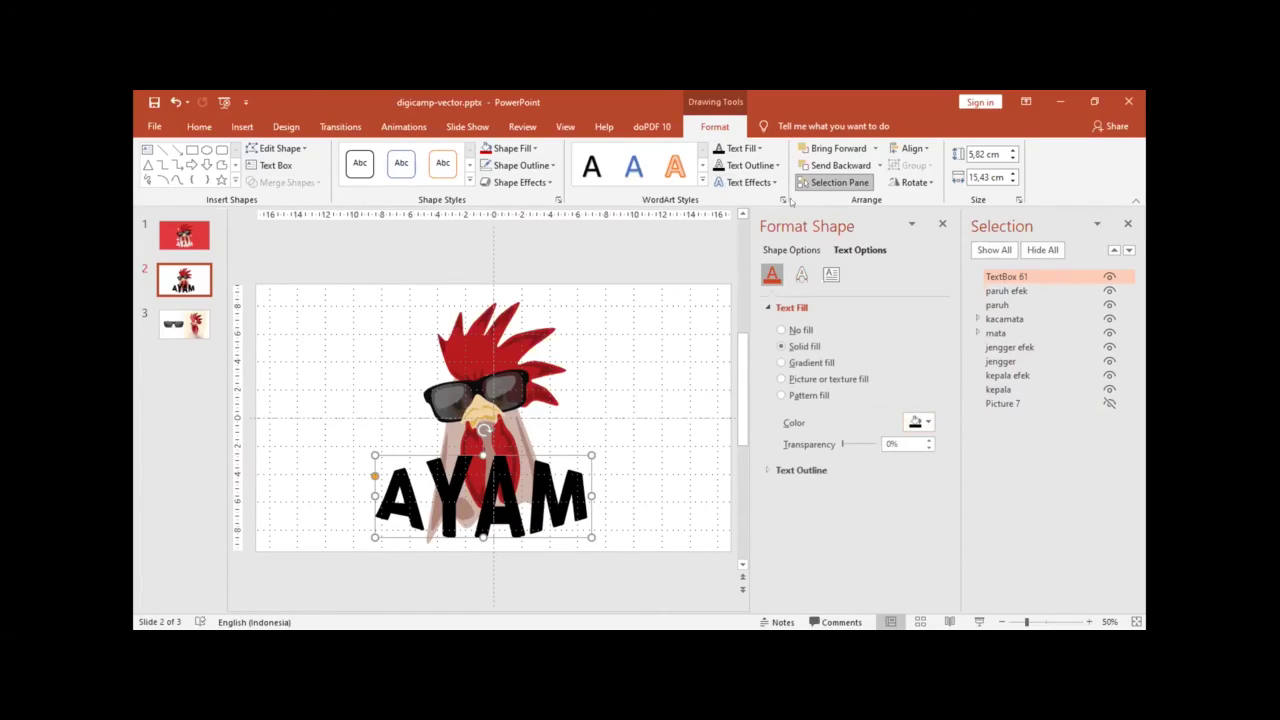
pyautogui.click(753, 166)
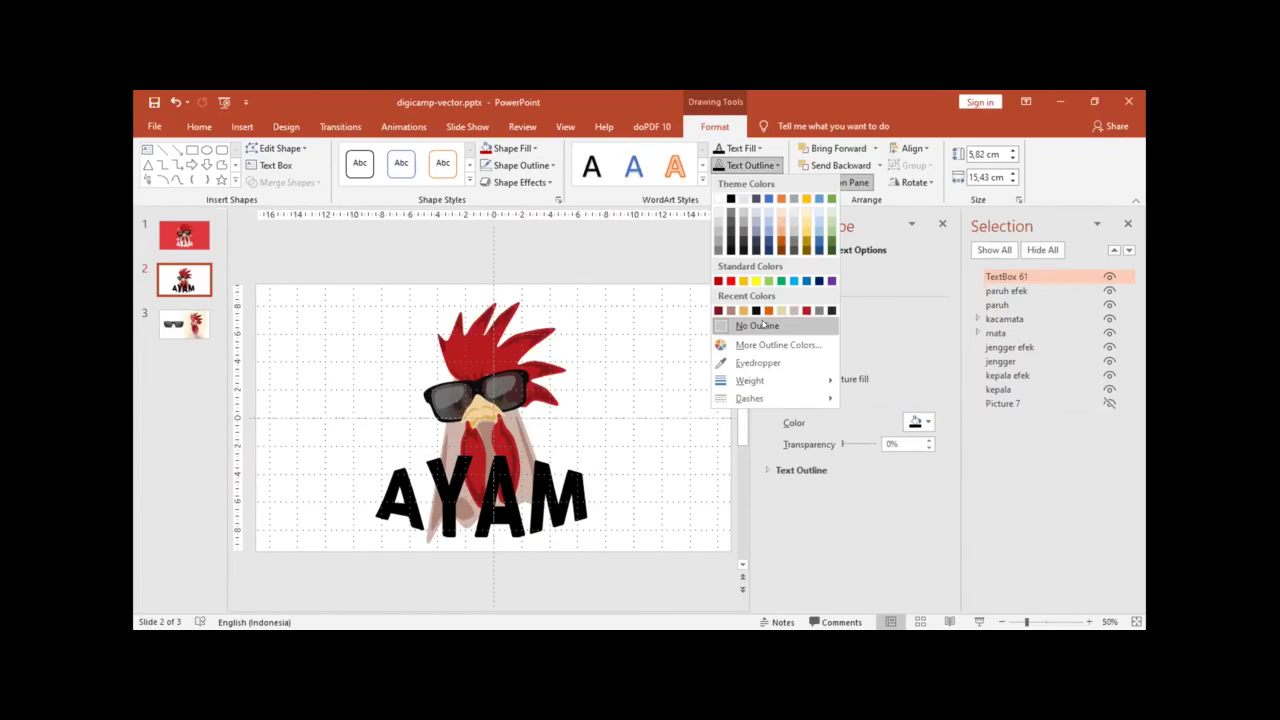
pyautogui.click(915, 422)
pyautogui.click(917, 422)
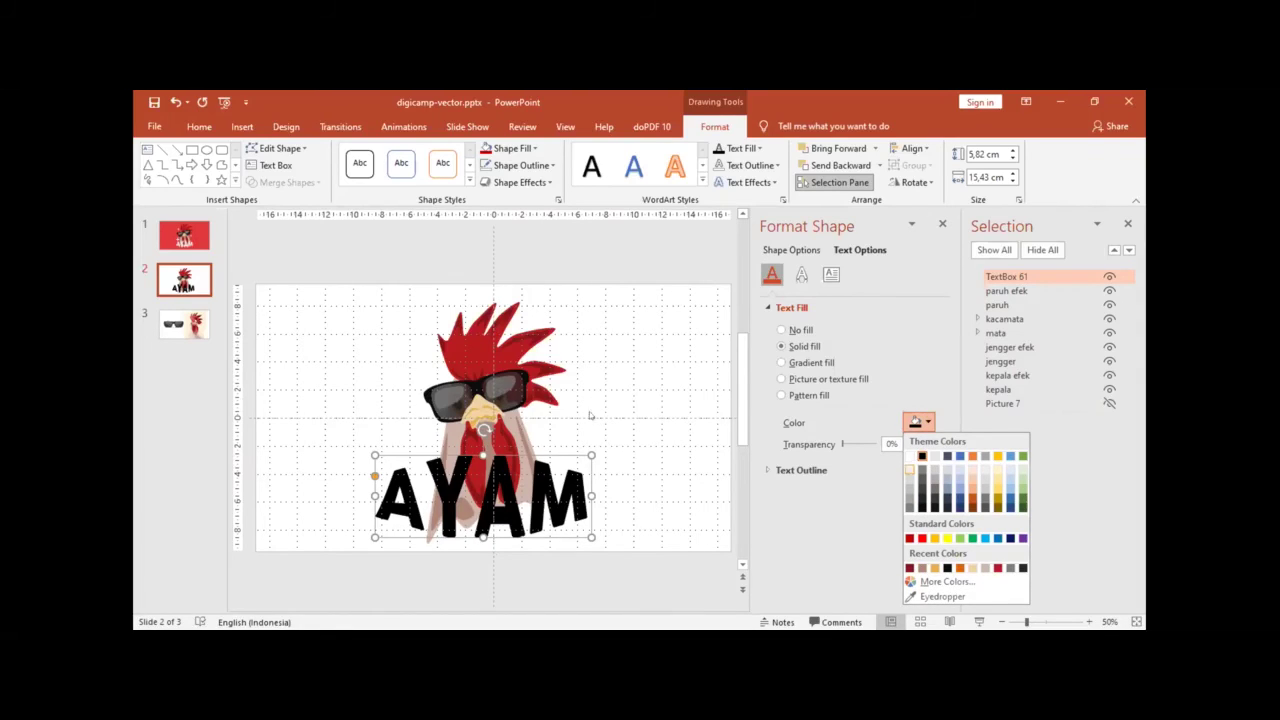
pyautogui.click(909, 467)
# Step: Give the slide a solid red background sampled with the eyedropper from the reference chicken picture
pyautogui.click(609, 385)
pyautogui.scroll(-2, 609, 385)
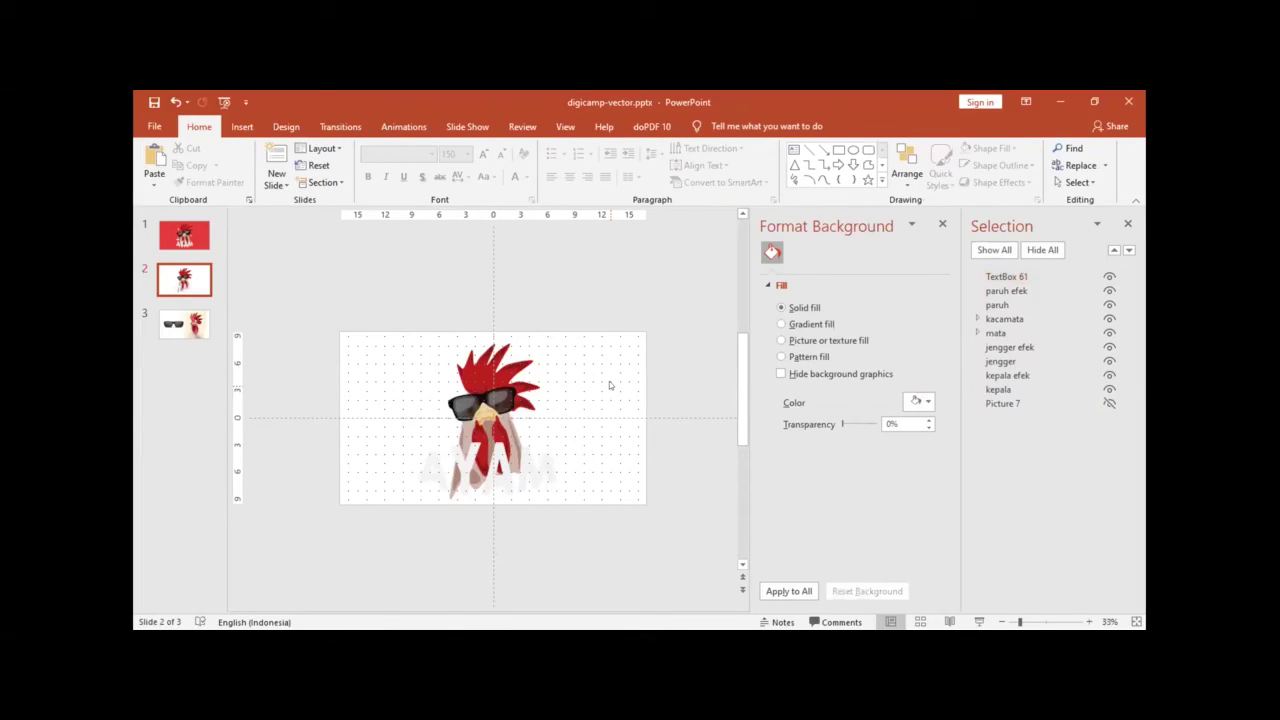
pyautogui.click(913, 399)
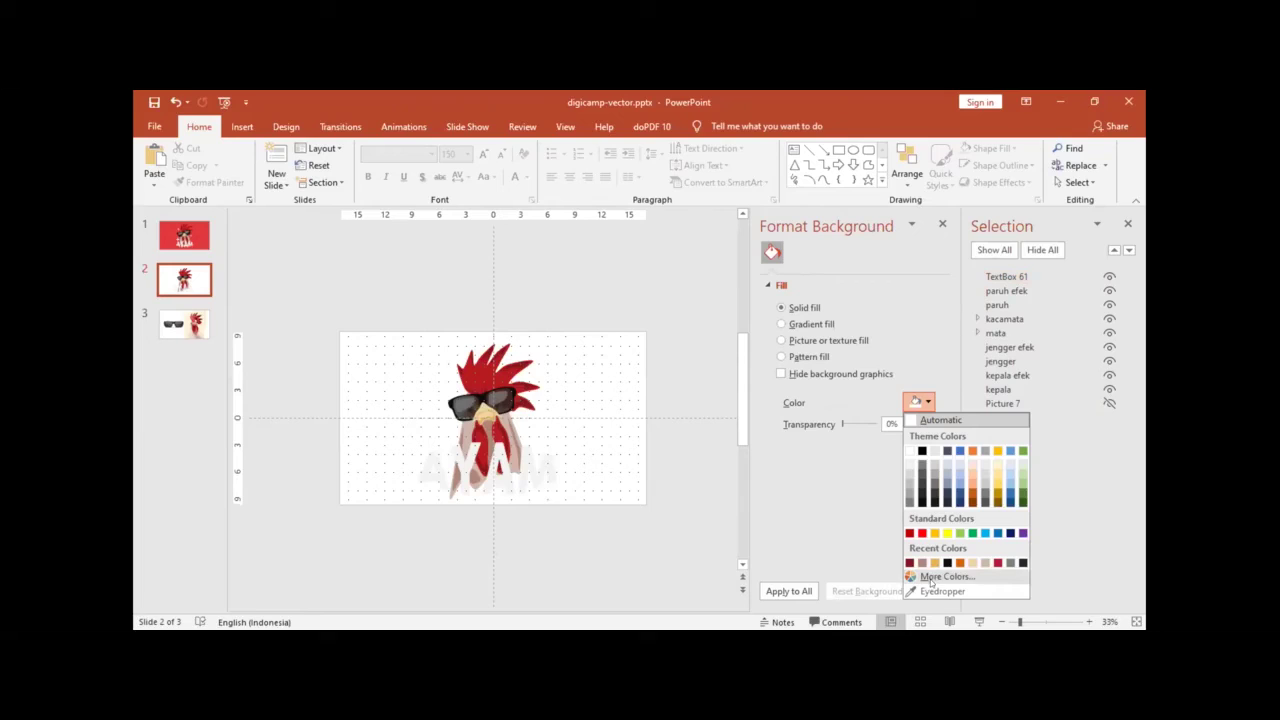
pyautogui.click(996, 563)
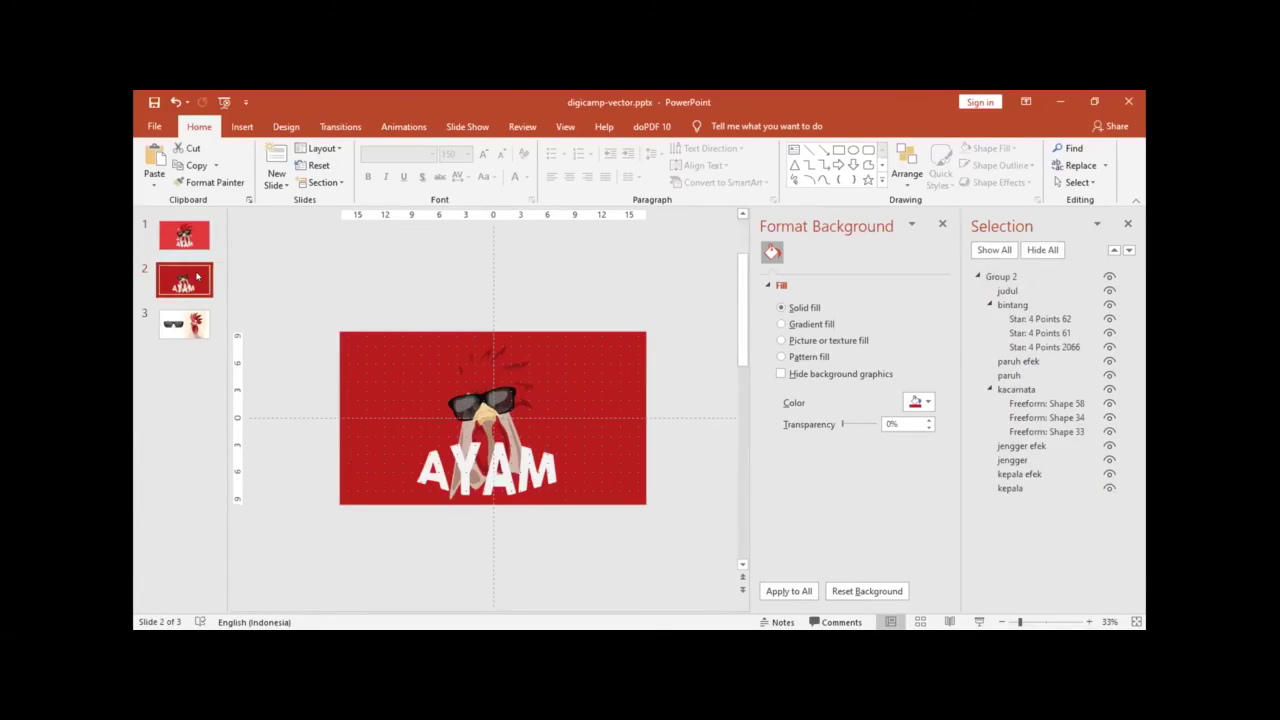
pyautogui.click(1109, 403)
pyautogui.click(921, 402)
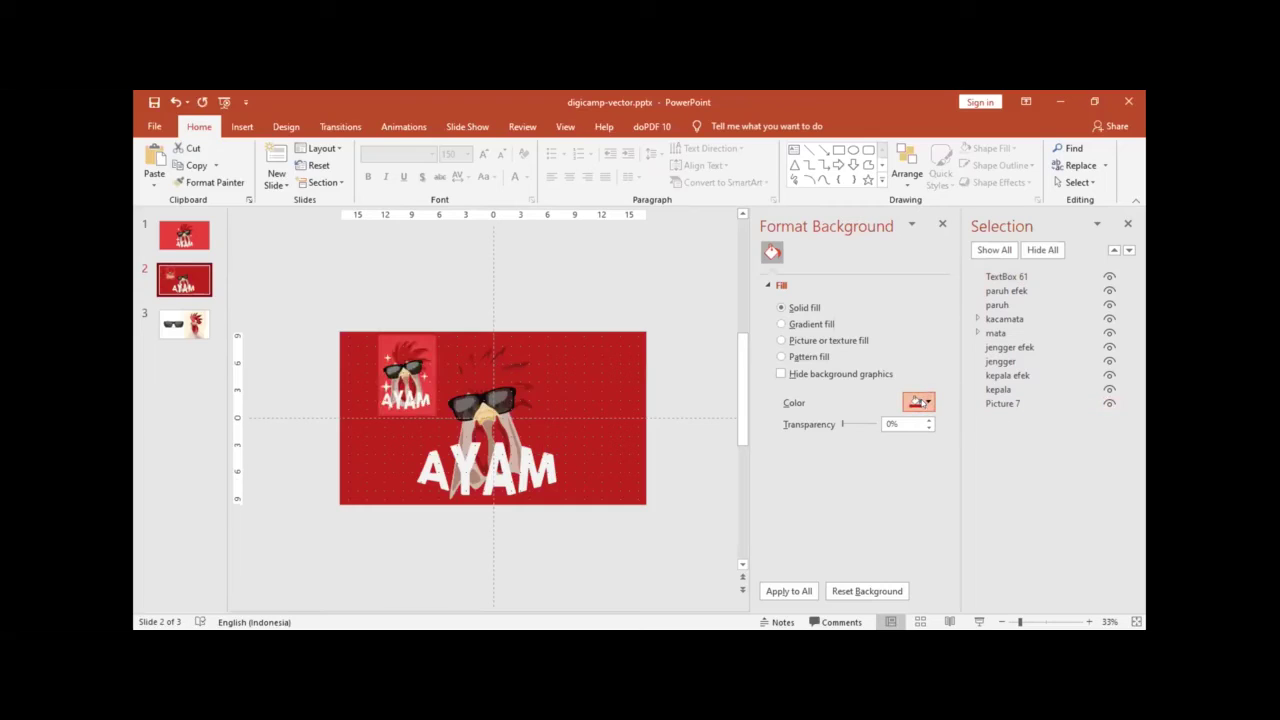
pyautogui.click(426, 342)
pyautogui.scroll(3, 645, 413)
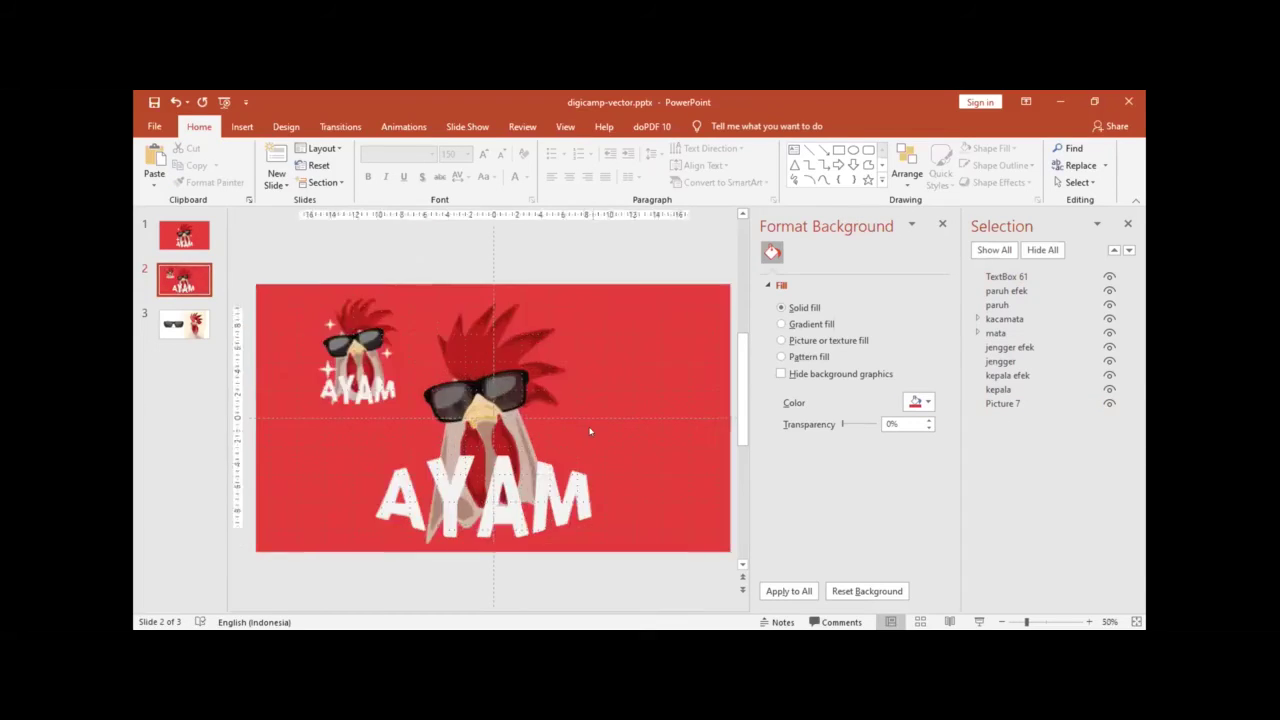
# Step: Hide reference Picture 7 and rename the AYAM text box to 'ayam'
pyautogui.click(1101, 405)
pyautogui.click(1109, 403)
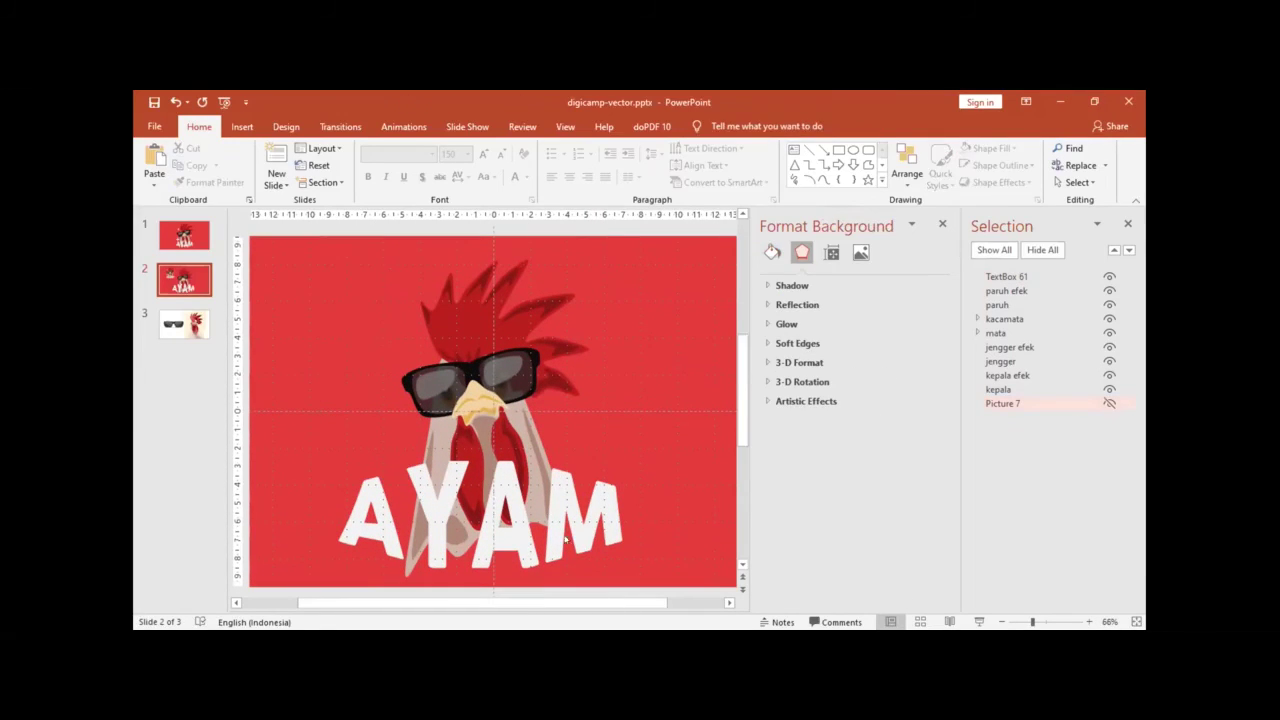
pyautogui.click(558, 460)
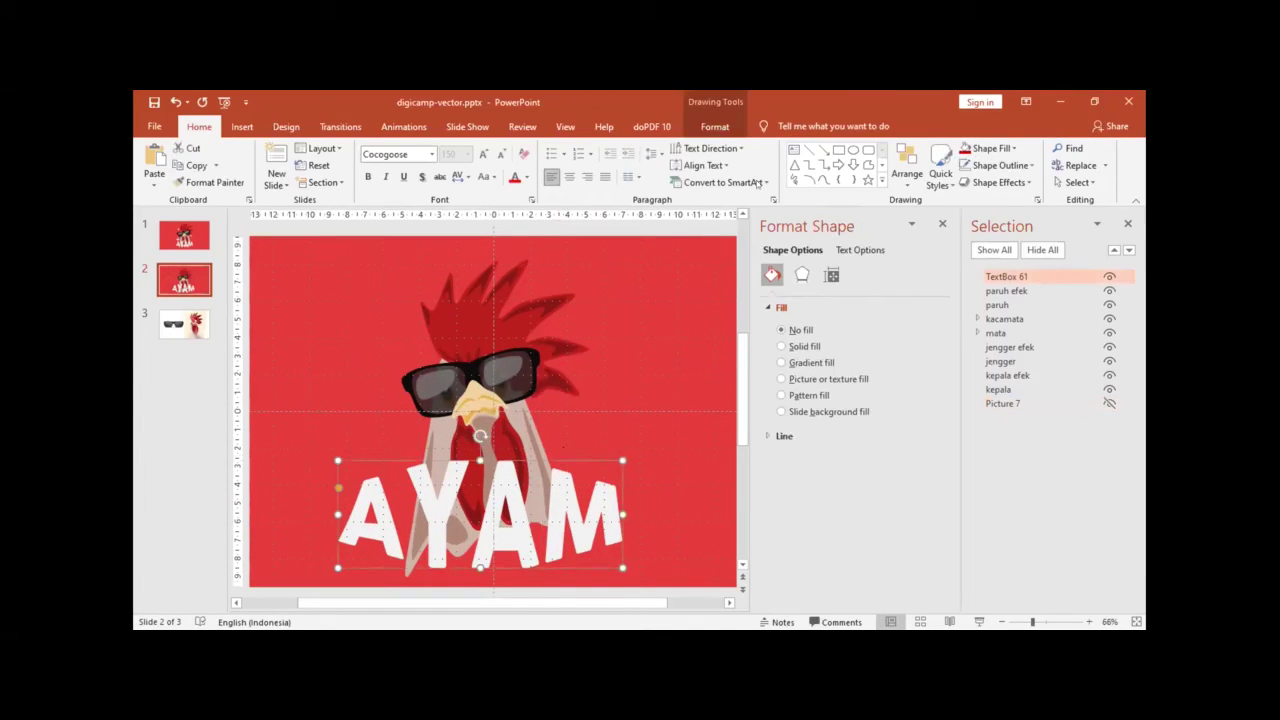
pyautogui.click(714, 126)
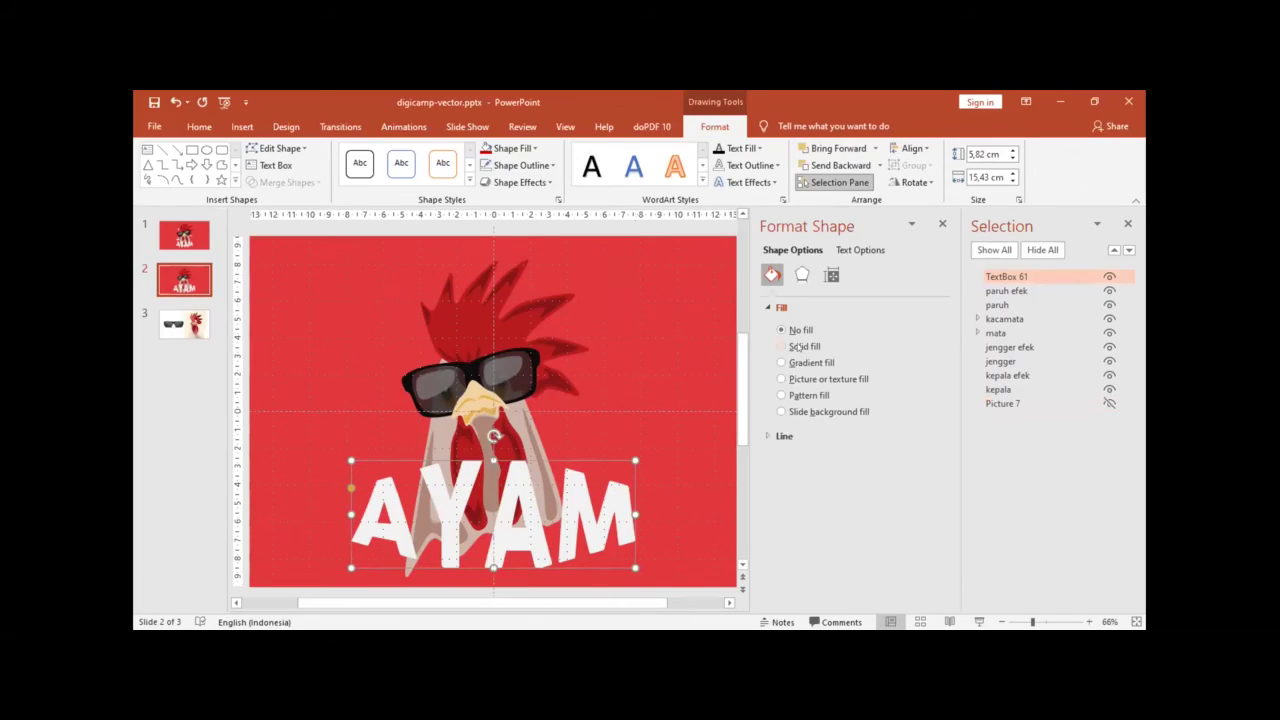
pyautogui.doubleClick(1006, 277)
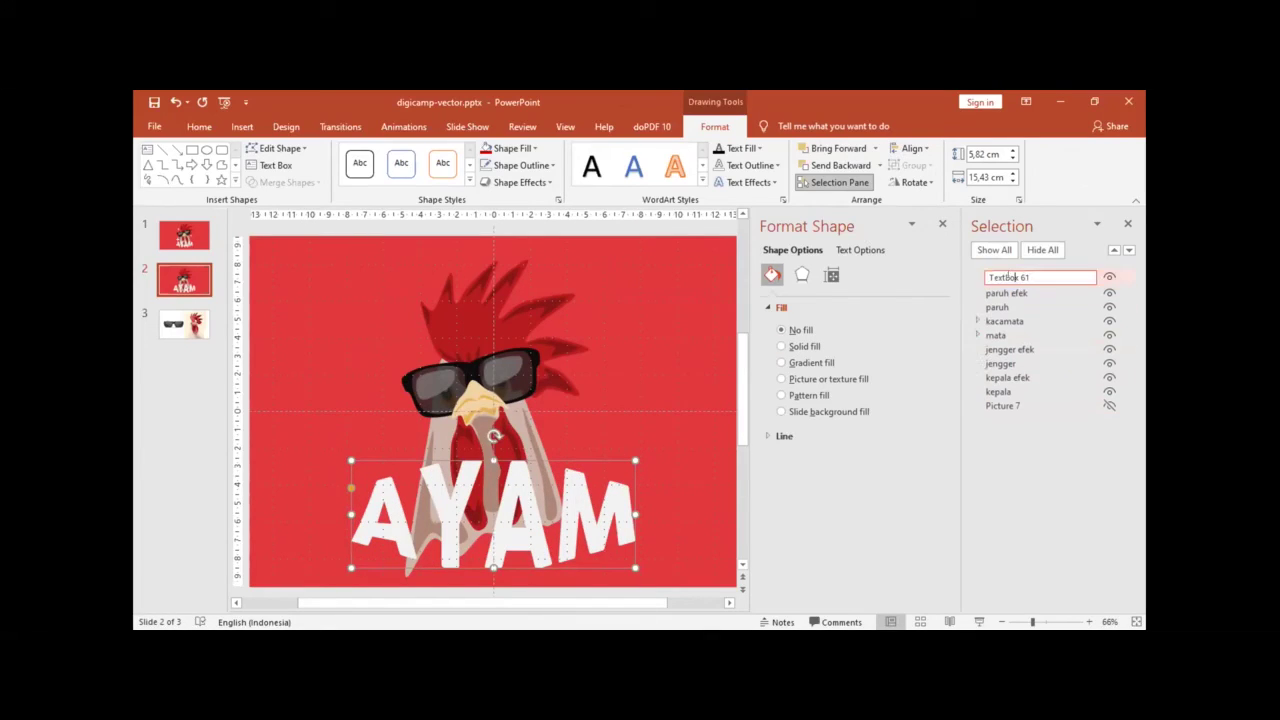
pyautogui.hotkey('ctrl', 'a')
pyautogui.write('ayam')
pyautogui.press('Return')
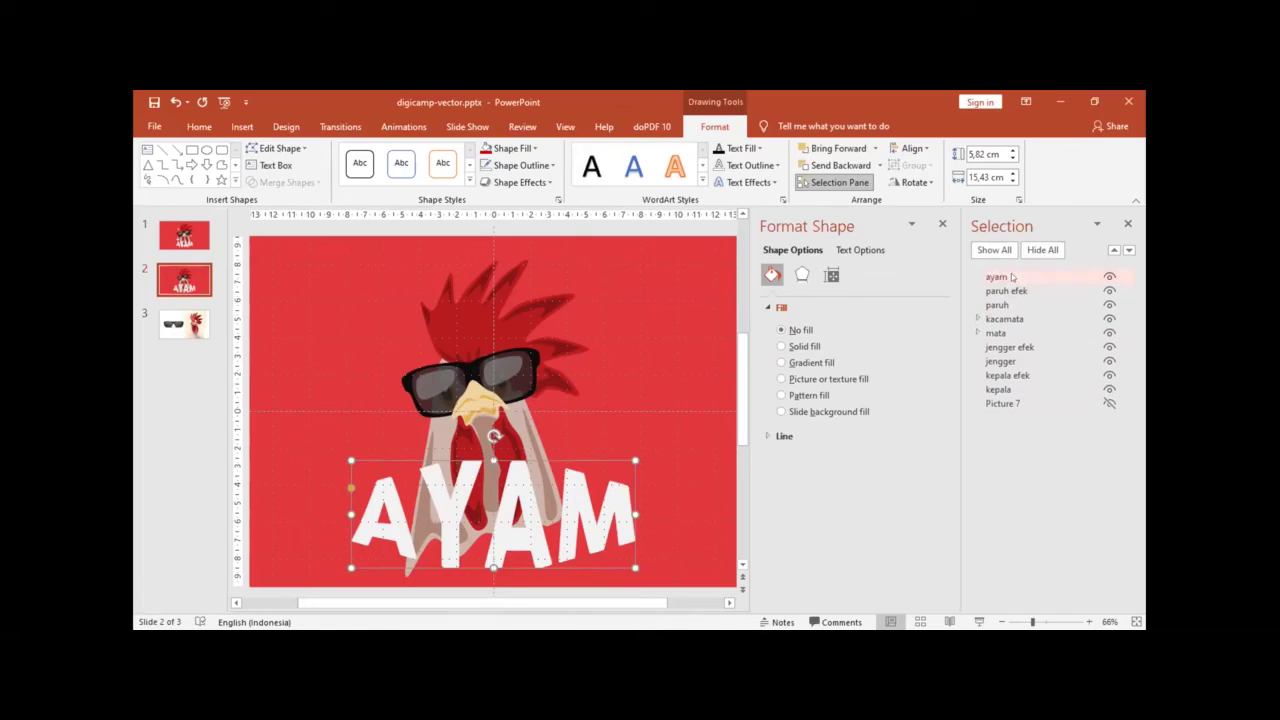
# Step: Layer ayam behind the wattle, shrink it to 4.65 × 12.32 cm and nudge it lower
pyautogui.moveTo(1000, 277); pyautogui.dragTo(1026, 368)
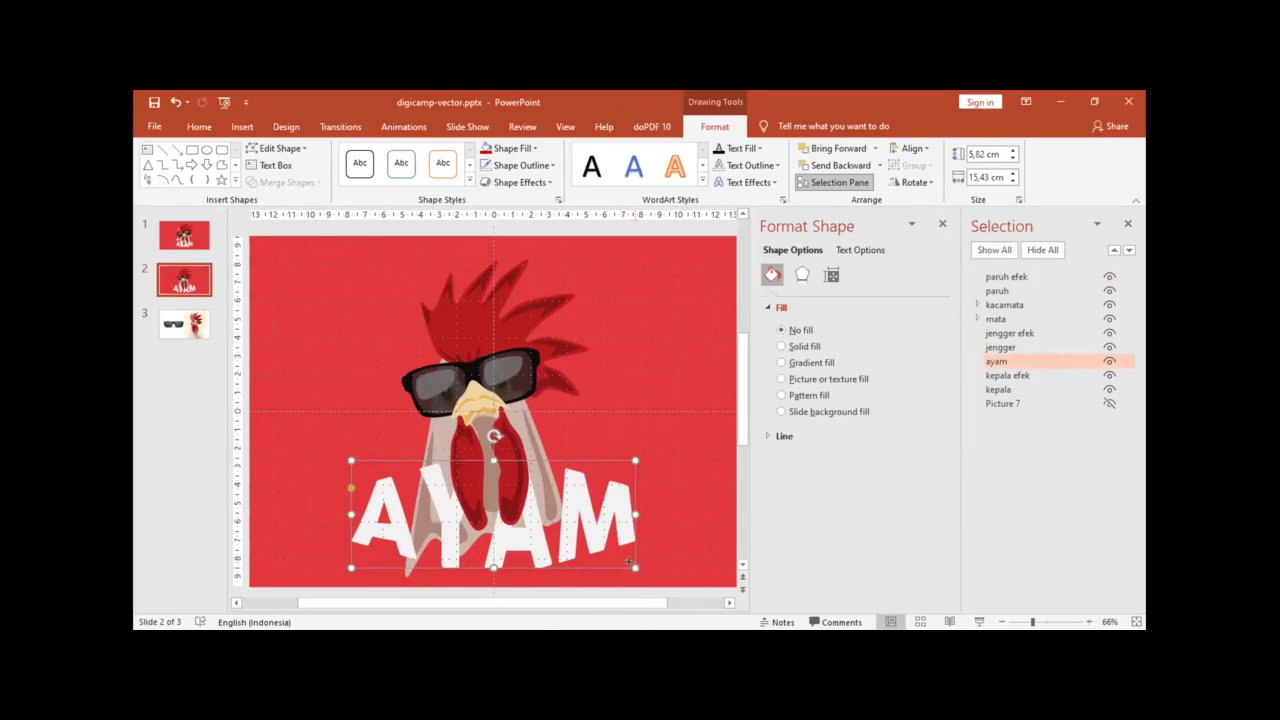
pyautogui.moveTo(630, 560); pyautogui.dragTo(578, 527)
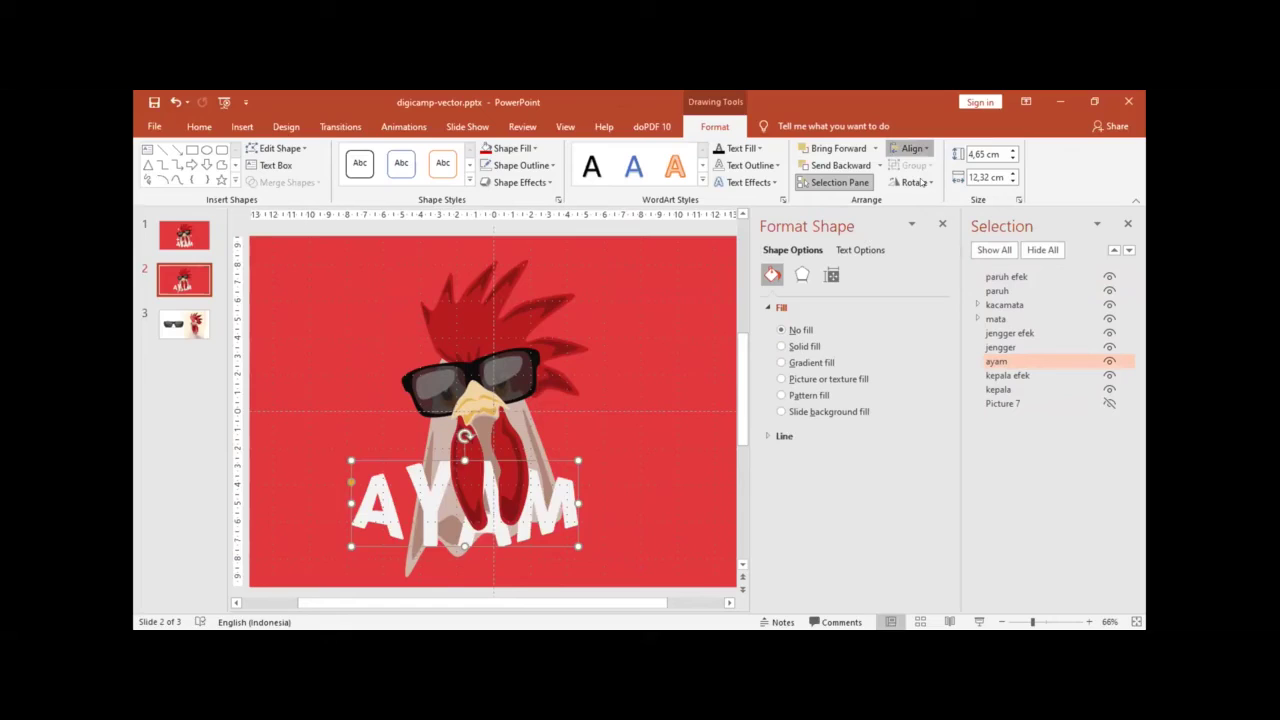
pyautogui.press('Right')
pyautogui.press('Right')
pyautogui.press('Right')
pyautogui.press('Down')
pyautogui.press('Down')
pyautogui.press('Down')
pyautogui.press('Down')
pyautogui.press('Down')
pyautogui.press('Down')
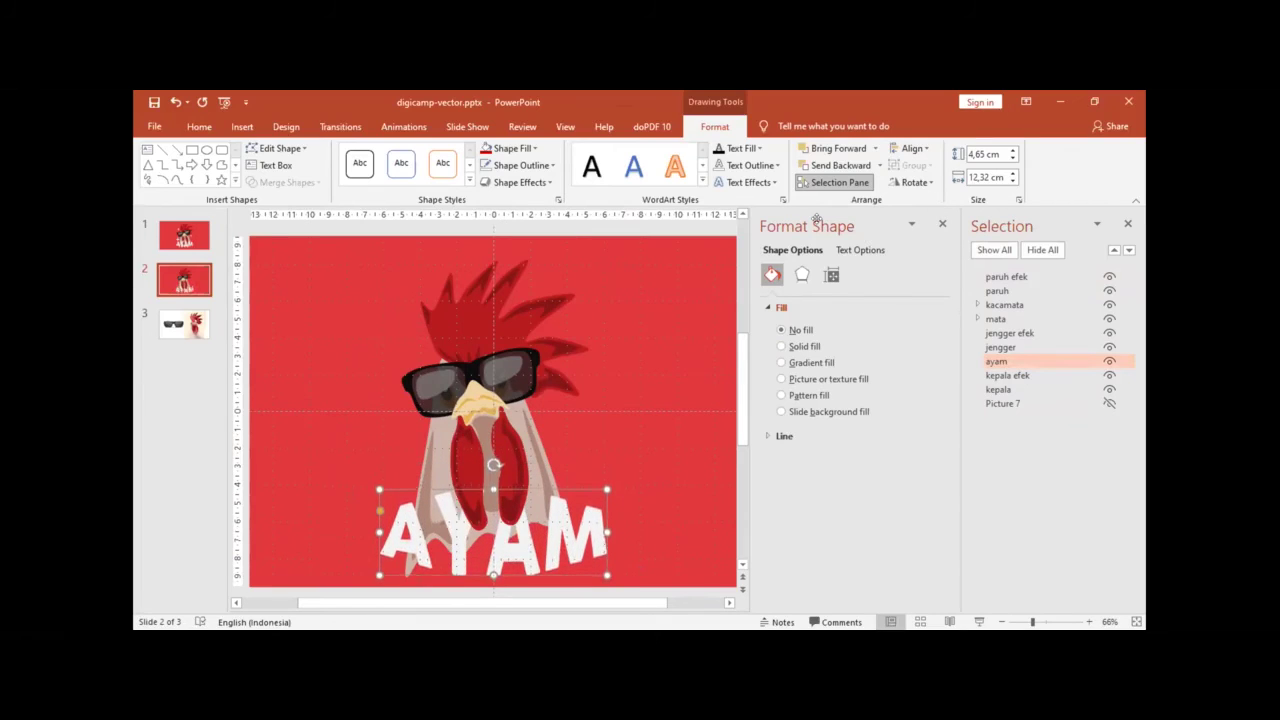
pyautogui.press('Down')
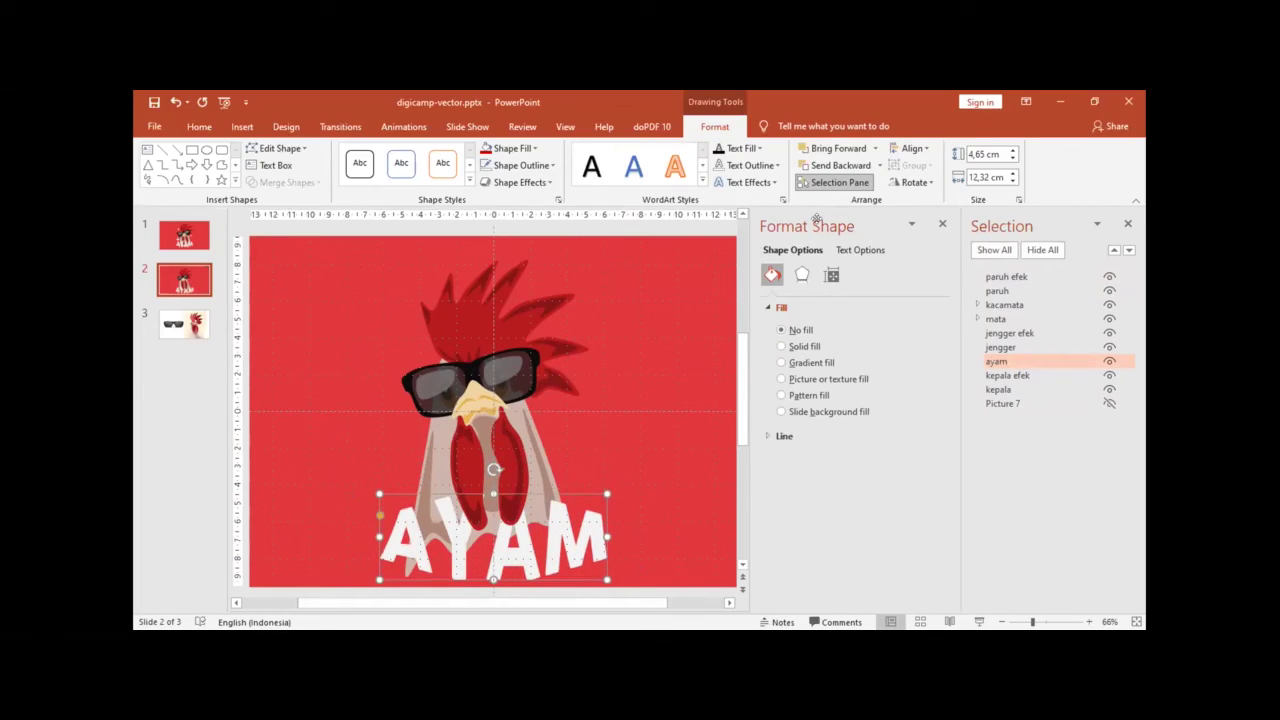
pyautogui.hotkey('ctrl', 'Up')
pyautogui.hotkey('ctrl', 'Down')
pyautogui.hotkey('ctrl', 'Down')
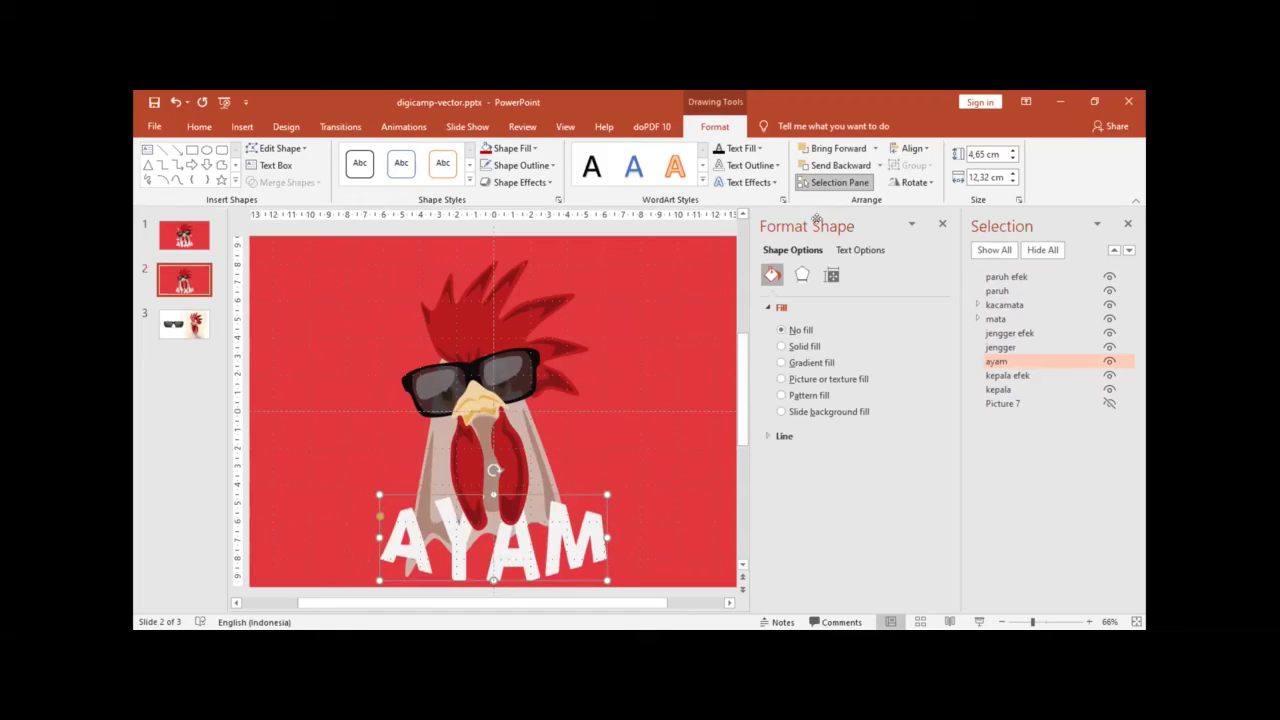
# Step: With the AYAM text hidden, group the rooster head shapes and shift the head slightly
pyautogui.click(634, 367)
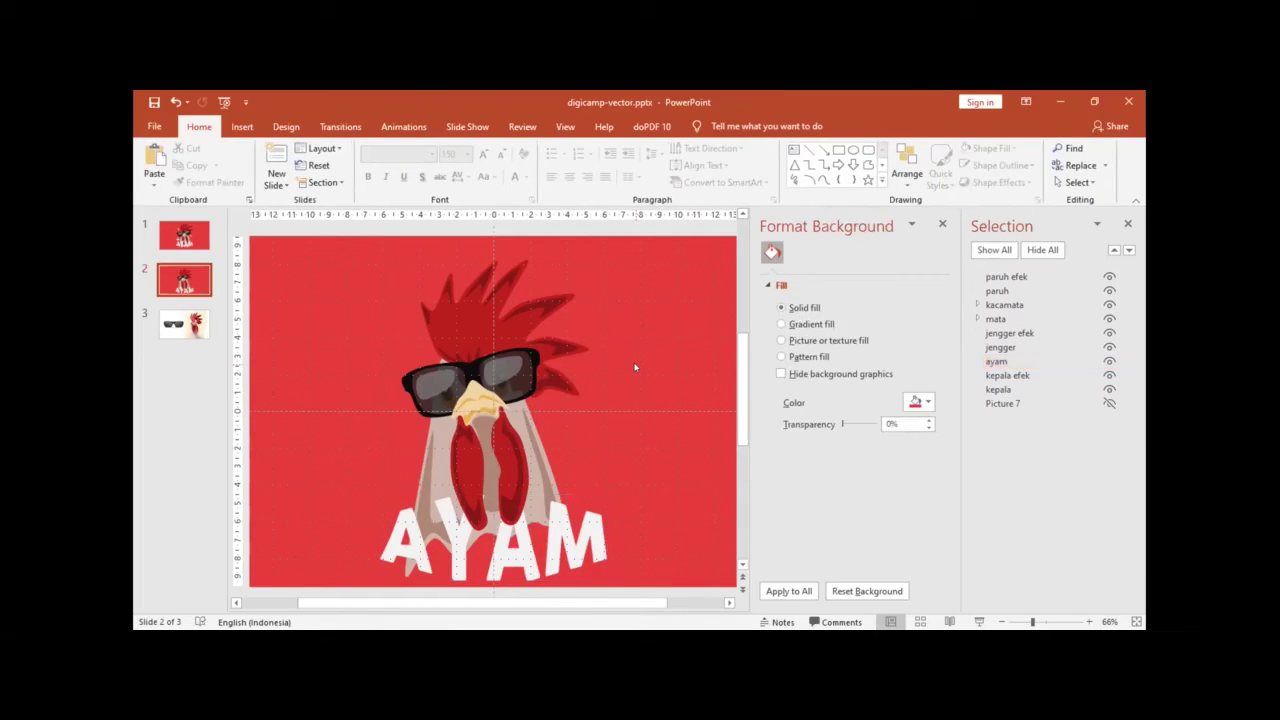
pyautogui.scroll(-2, 634, 367)
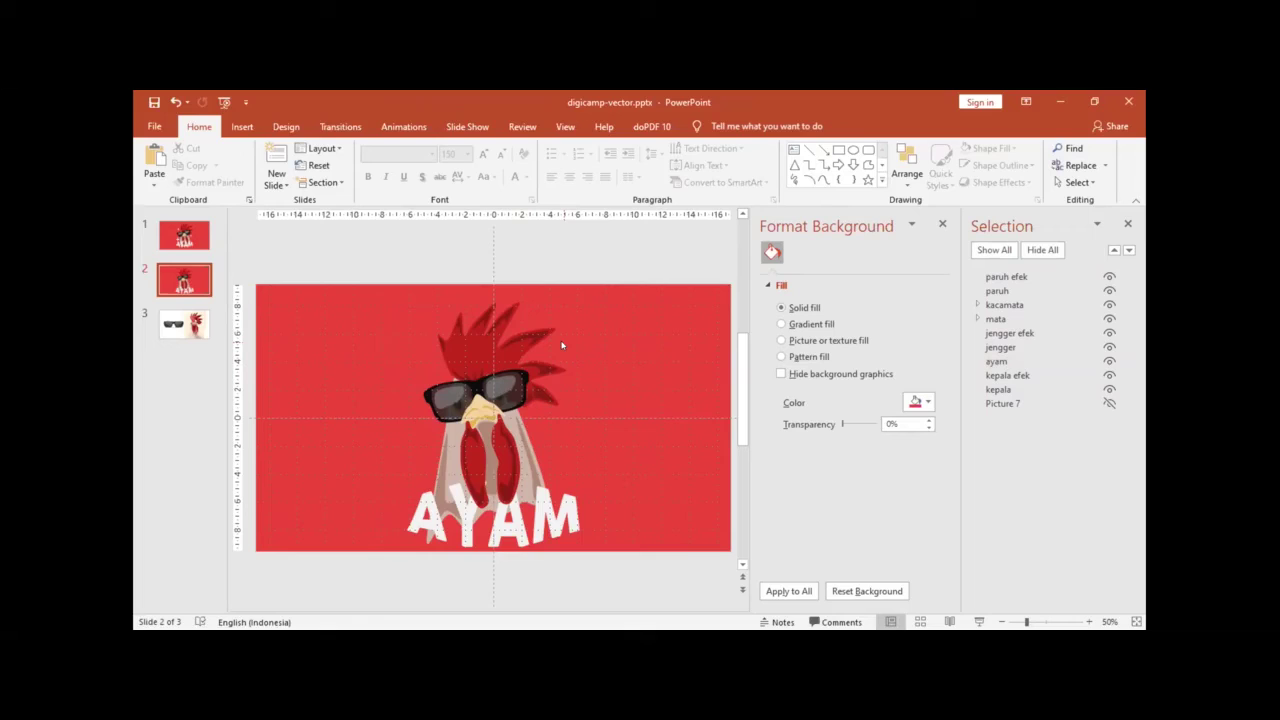
pyautogui.hotkey('ctrl', 'a')
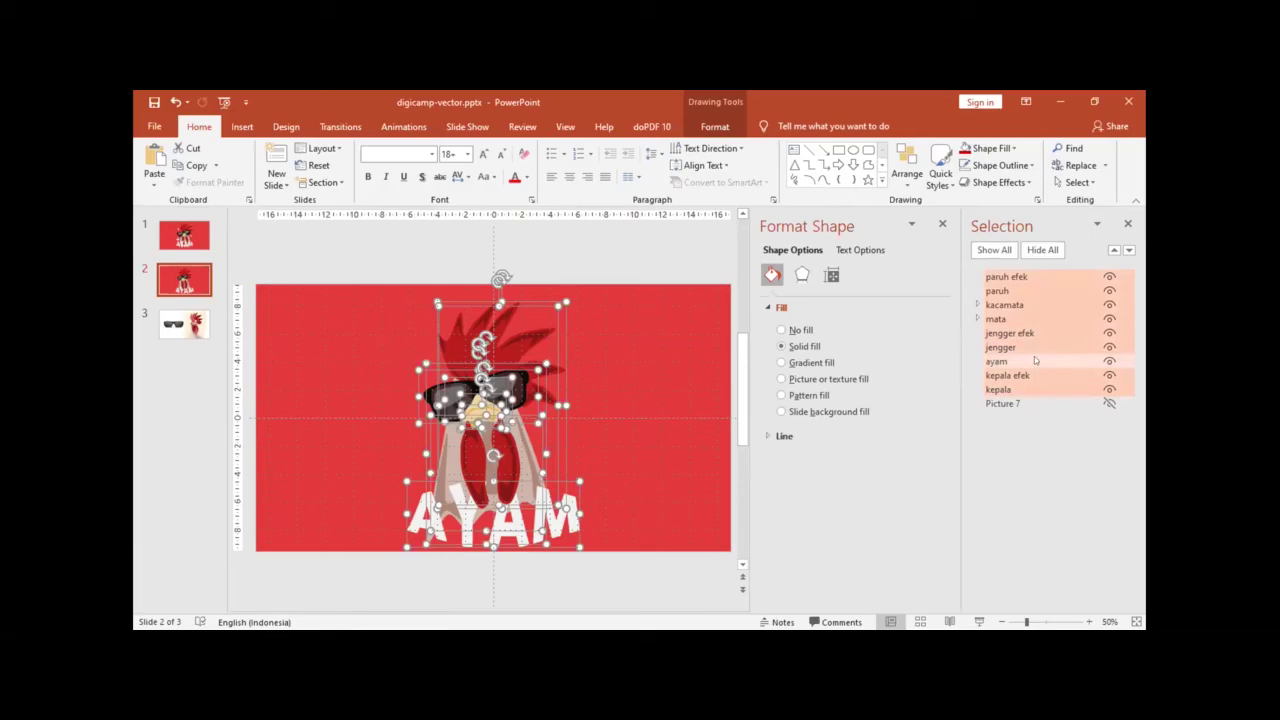
pyautogui.click(1109, 361)
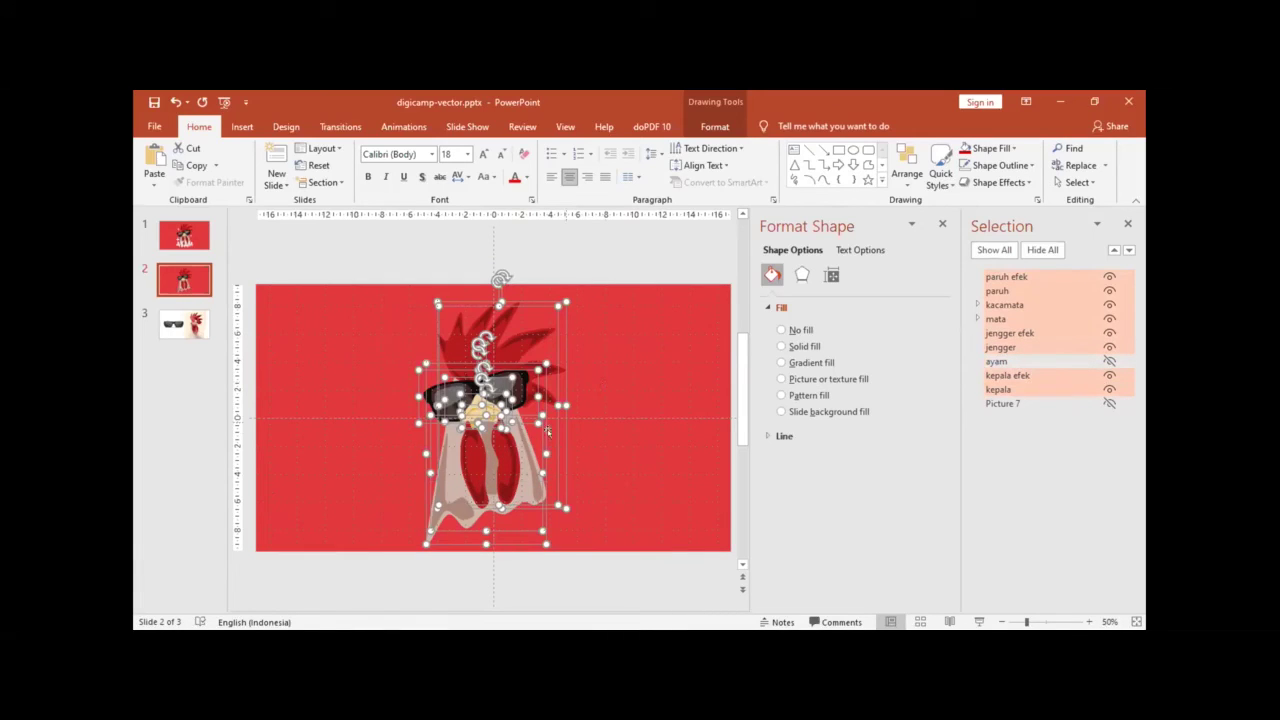
pyautogui.moveTo(500, 447); pyautogui.dragTo(517, 446)
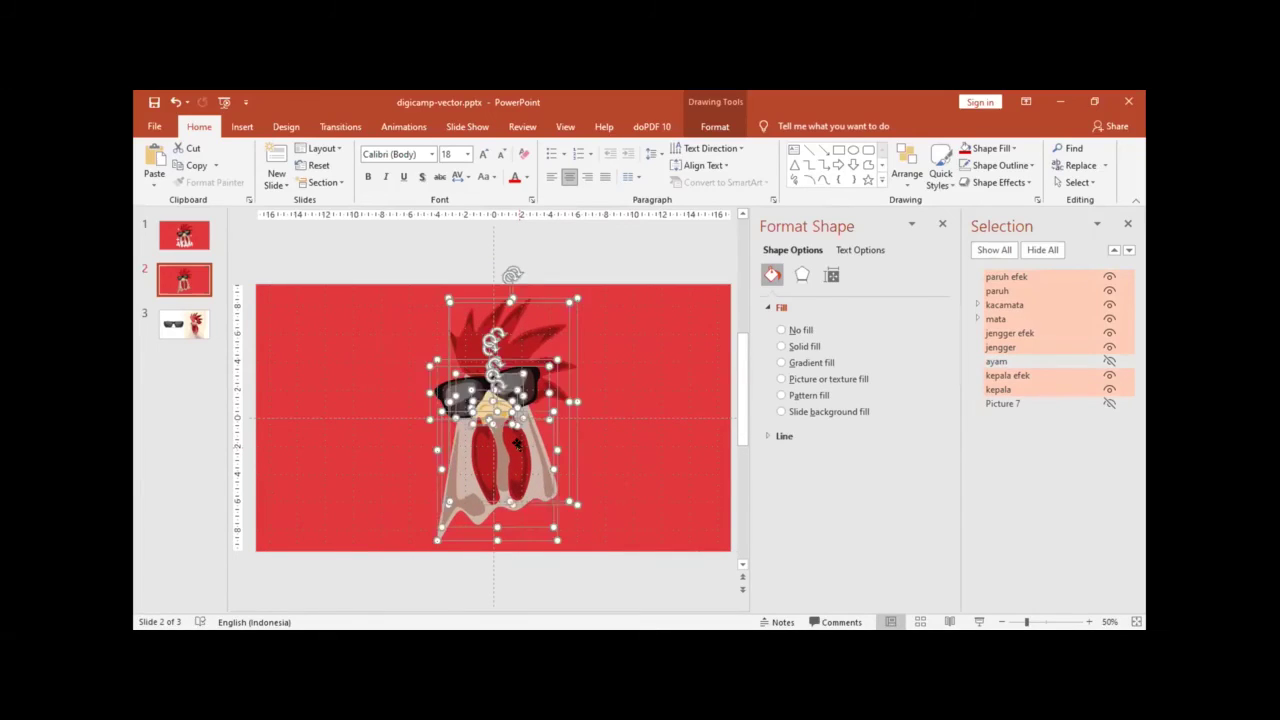
pyautogui.click(650, 451)
pyautogui.click(1109, 361)
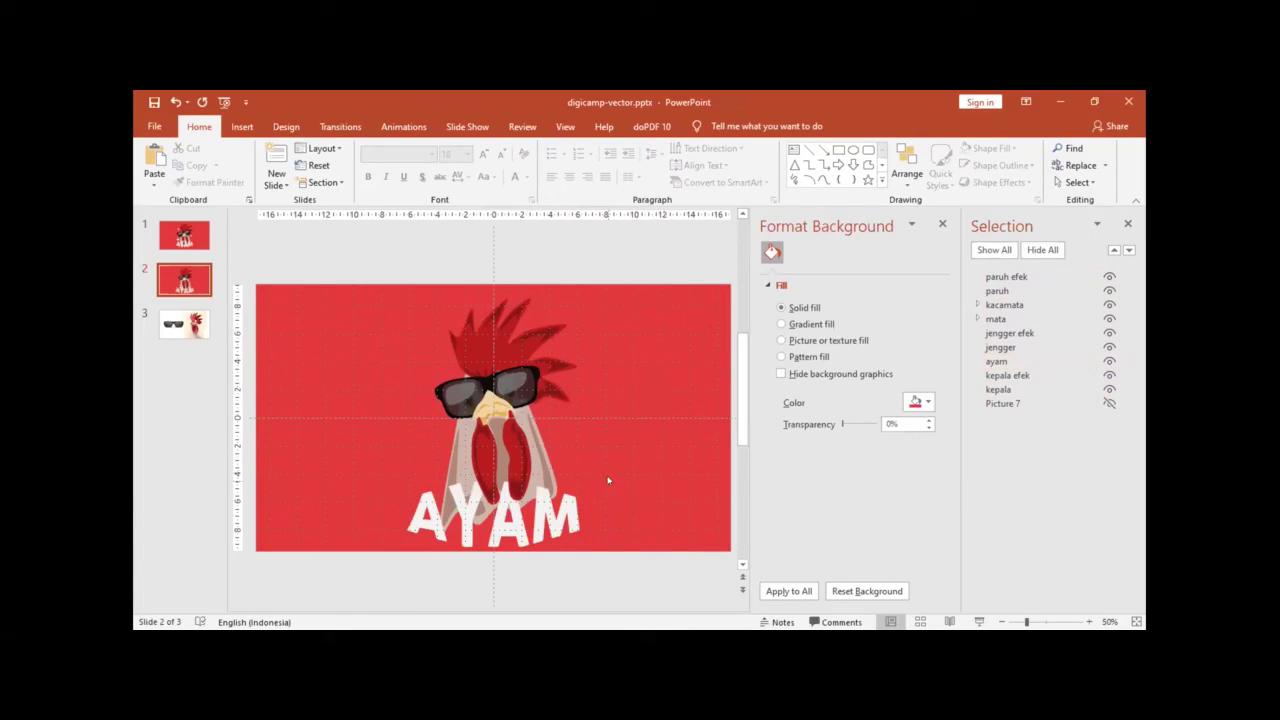
pyautogui.hotkey('ctrl', 'z')
pyautogui.hotkey('ctrl', 'z')
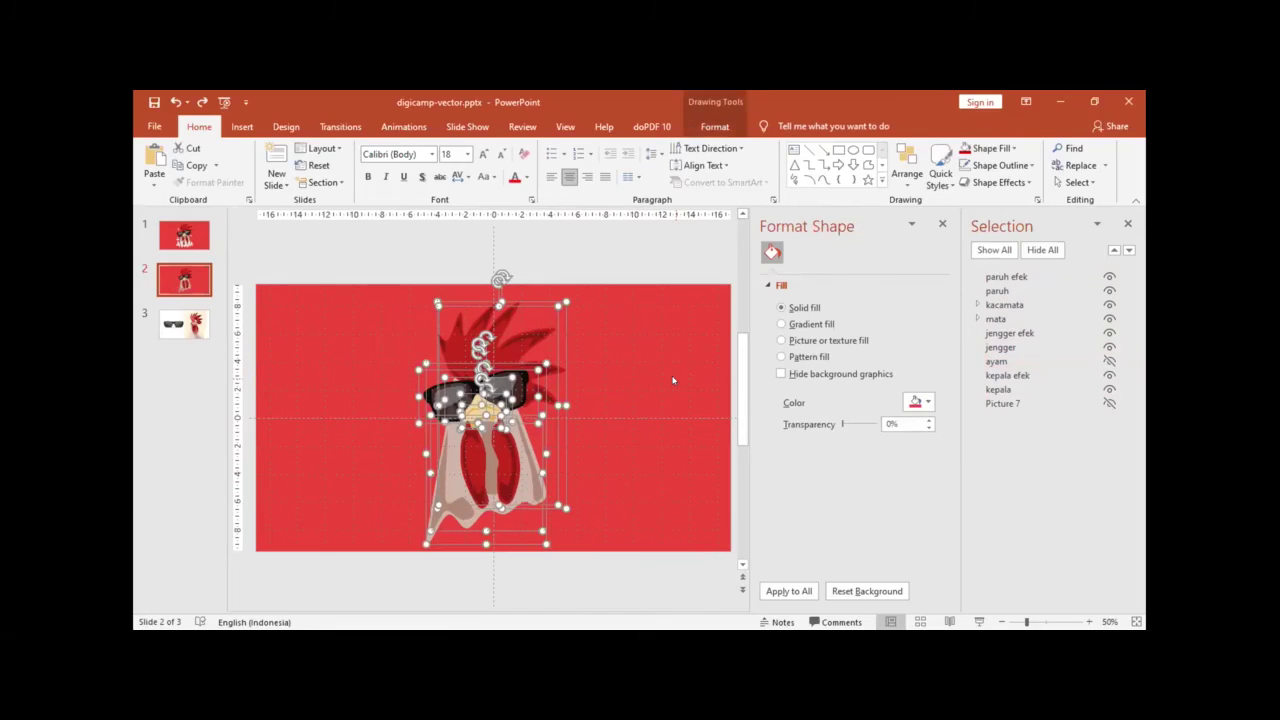
pyautogui.hotkey('ctrl', 'g')
pyautogui.click(731, 123)
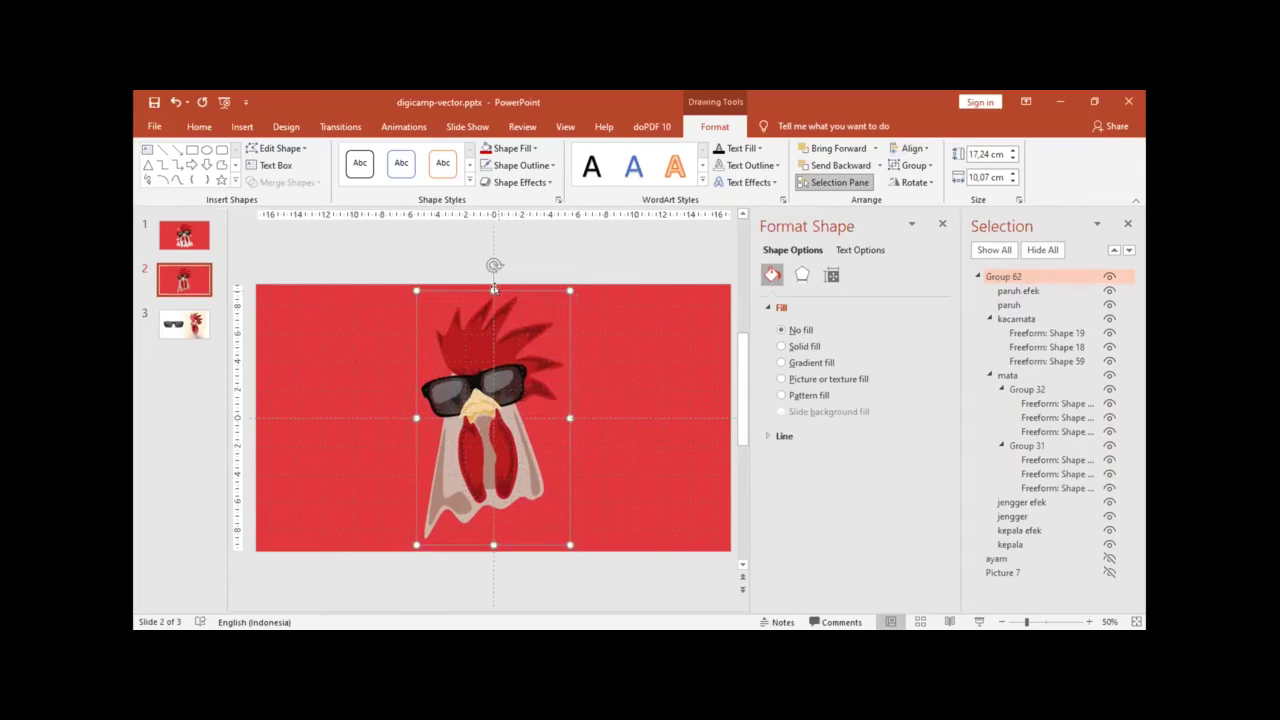
pyautogui.moveTo(491, 288); pyautogui.dragTo(494, 298)
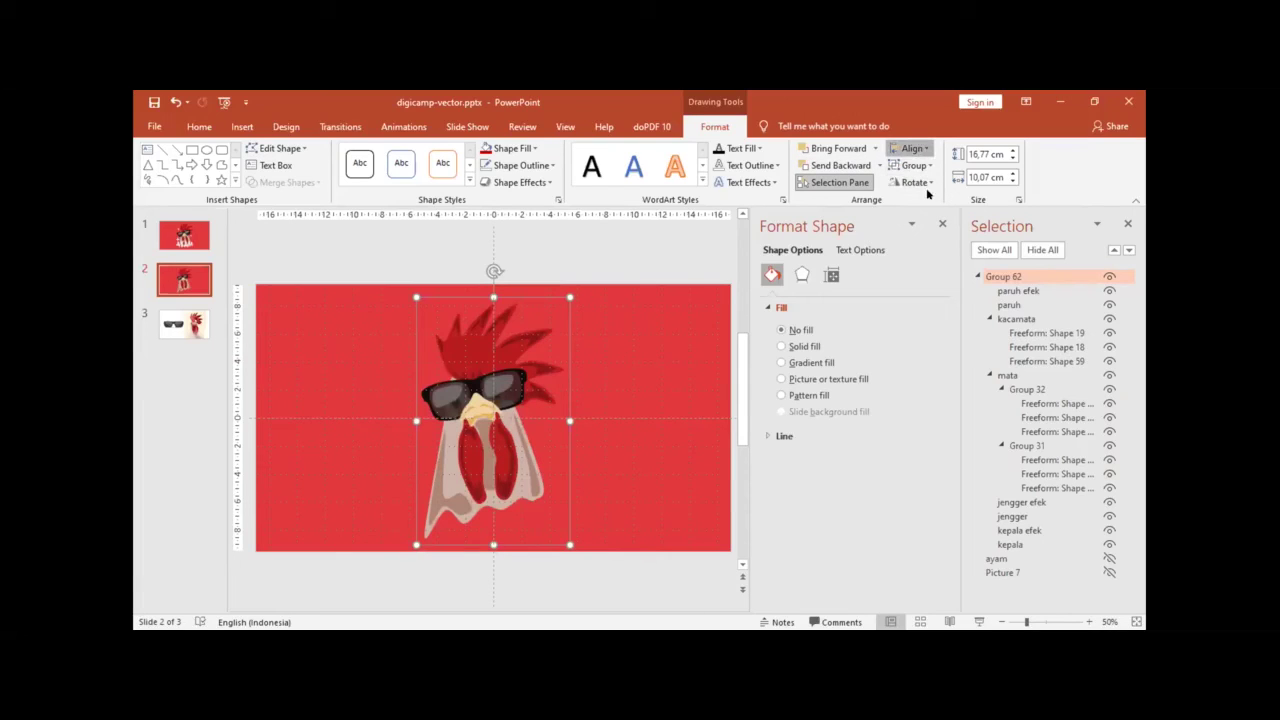
# Step: Ungroup the head, restack 'ayam' between the jengger and kepala efek layers, and nudge it
pyautogui.hotkey('ctrl', 'shift', 'g')
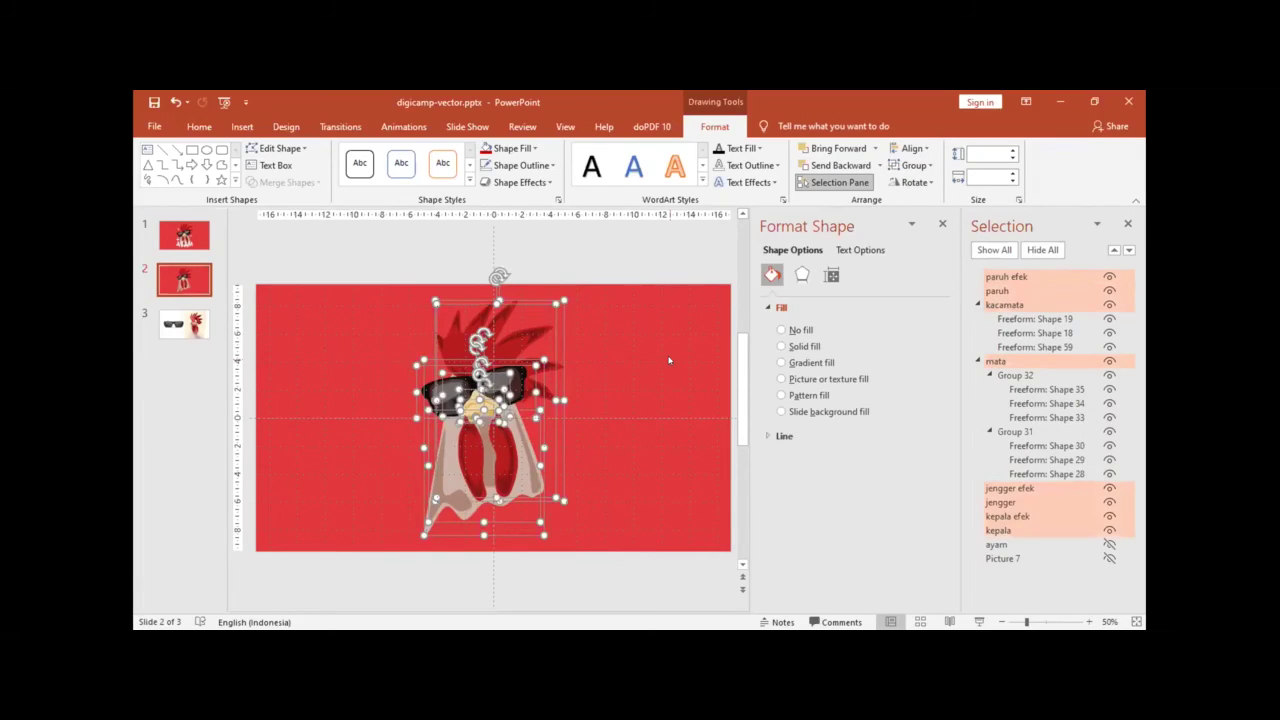
pyautogui.click(669, 360)
pyautogui.click(978, 304)
pyautogui.click(978, 318)
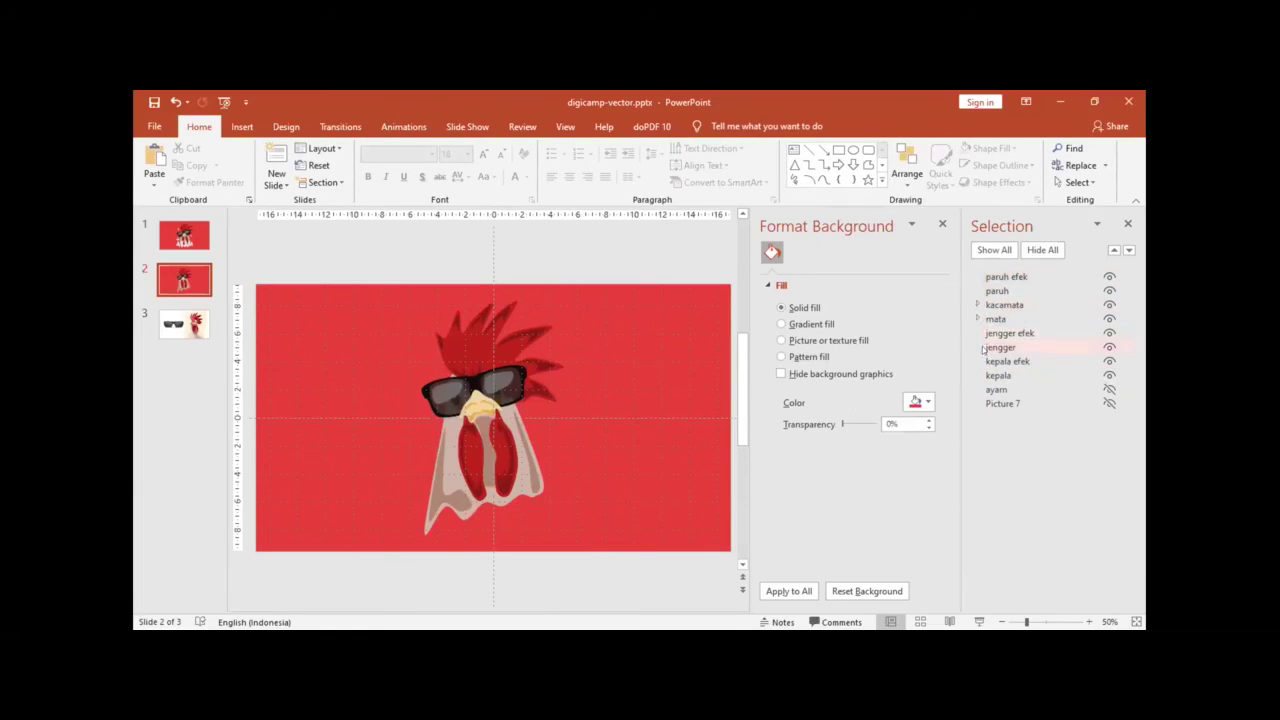
pyautogui.click(1003, 390)
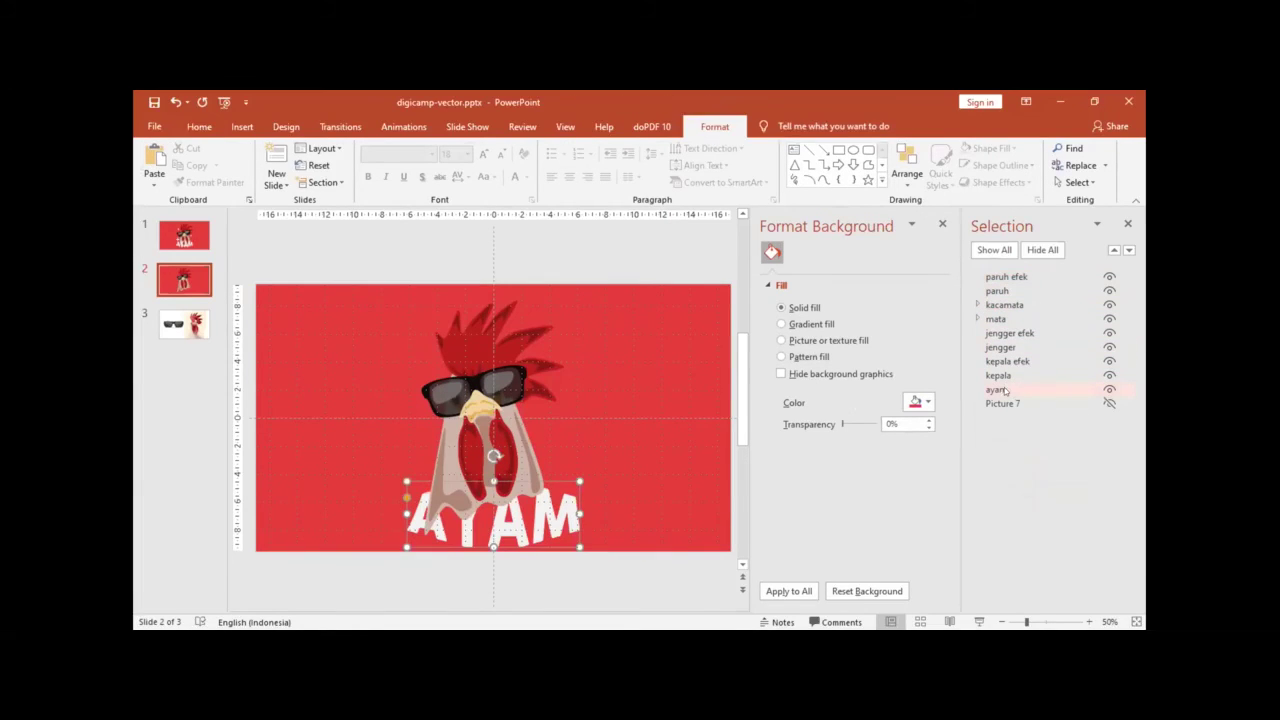
pyautogui.moveTo(1005, 390); pyautogui.dragTo(1001, 354)
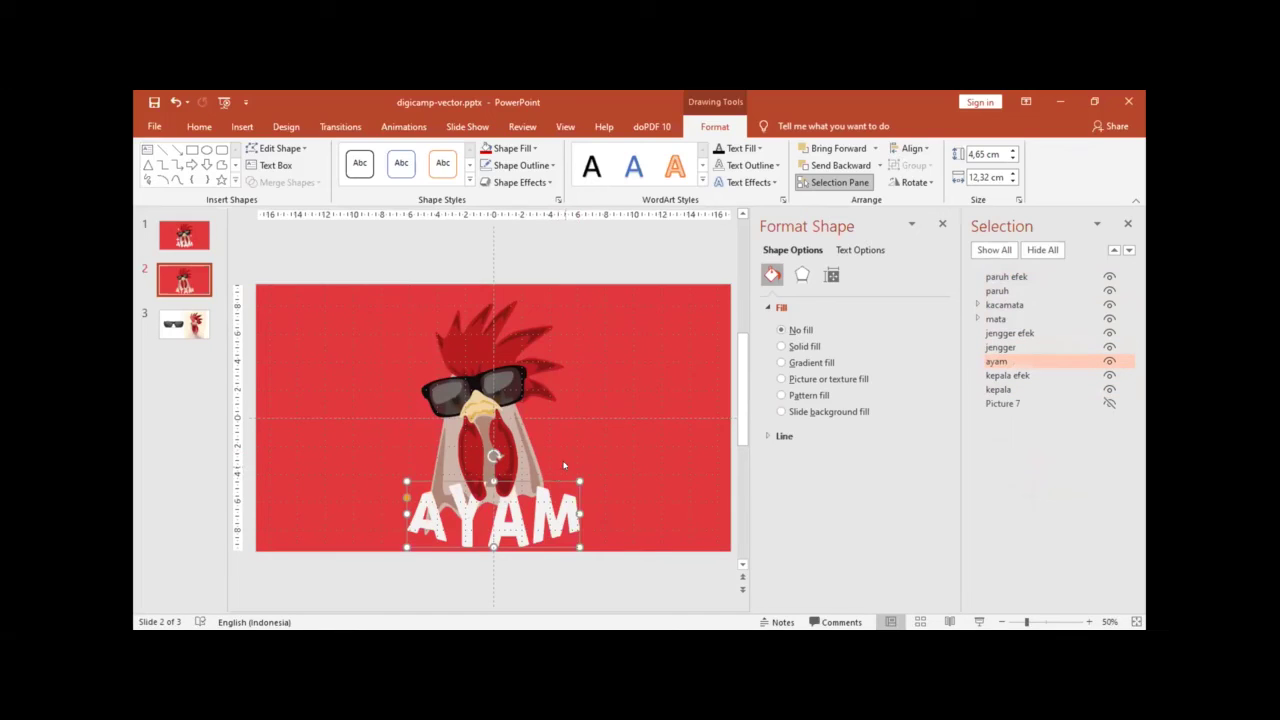
pyautogui.hotkey('ctrl', 'z')
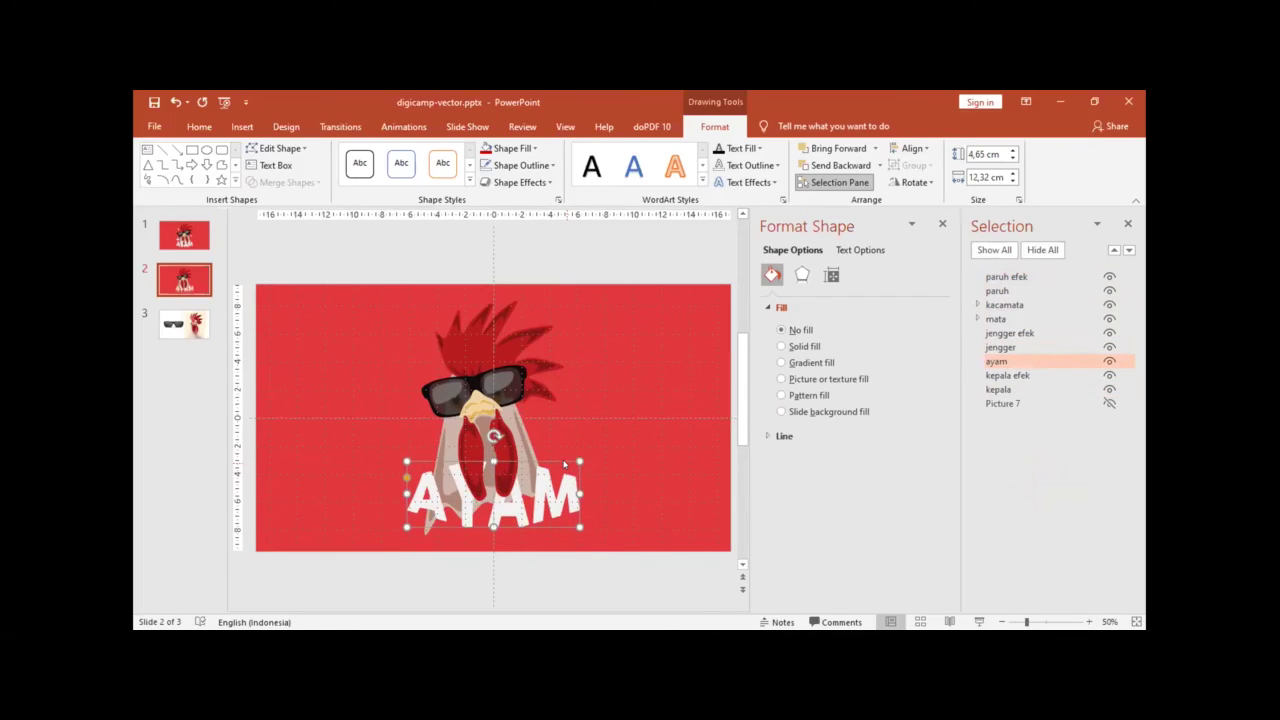
pyautogui.press('Down')
pyautogui.press('Down')
pyautogui.press('Down')
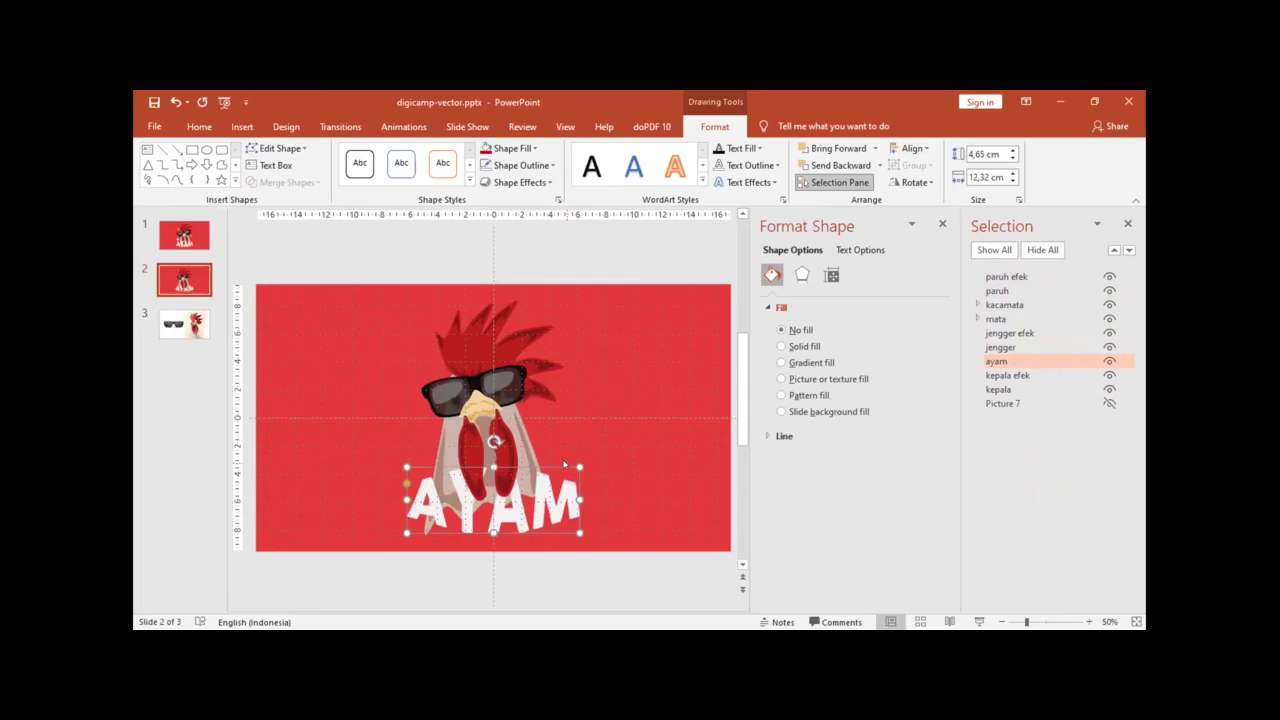
pyautogui.press('Down')
pyautogui.press('Up')
pyautogui.press('Up')
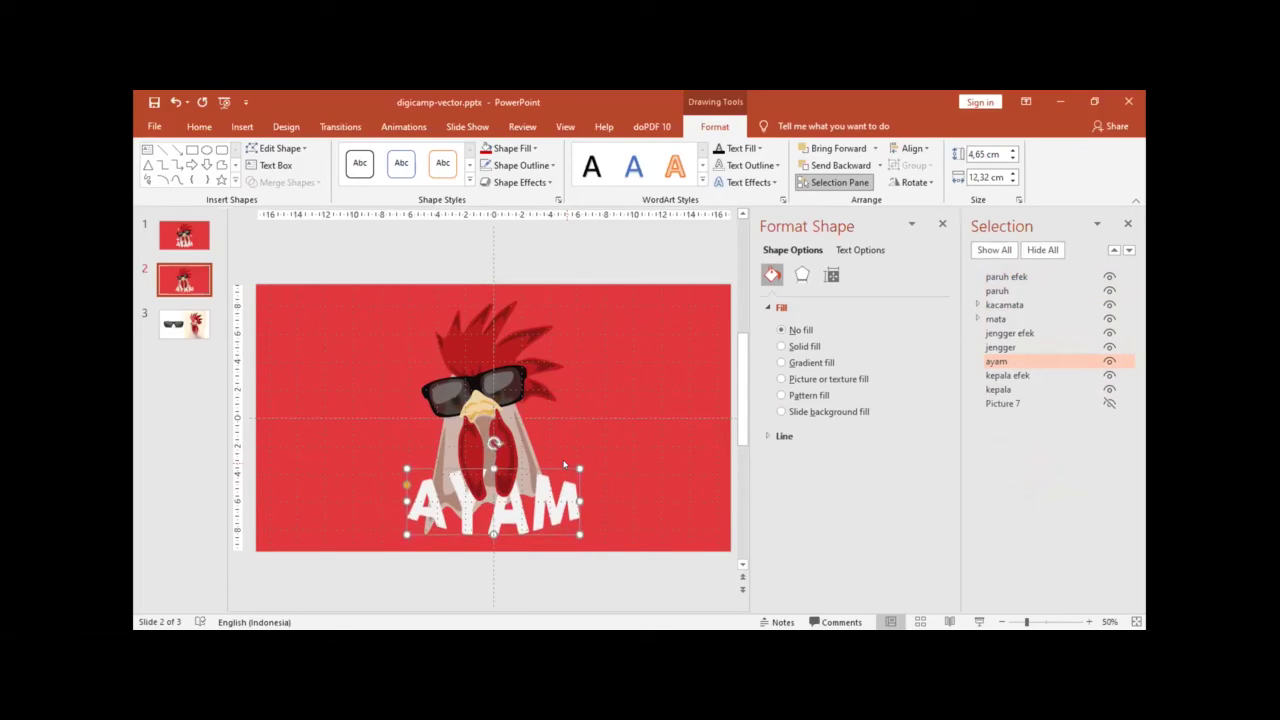
pyautogui.press('Up')
pyautogui.click(597, 368)
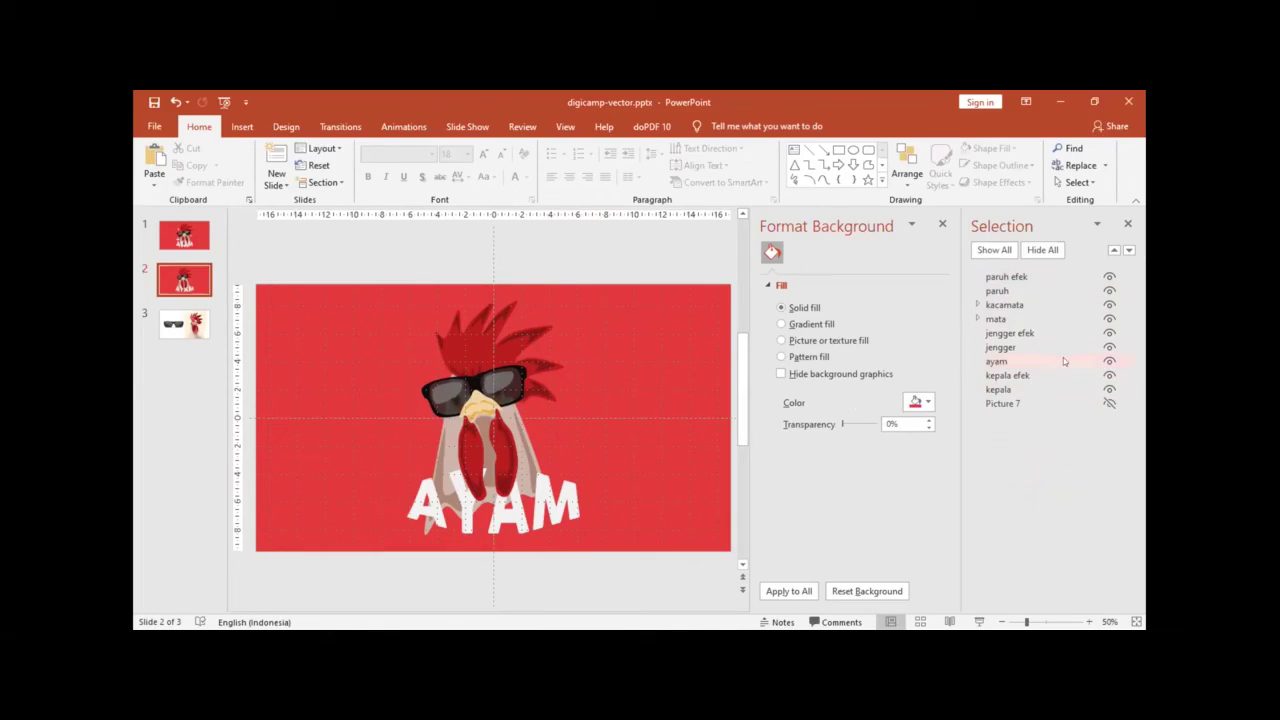
# Step: Hide AYAM, regroup the rooster head to adjust it slightly, then ungroup it again
pyautogui.click(1108, 360)
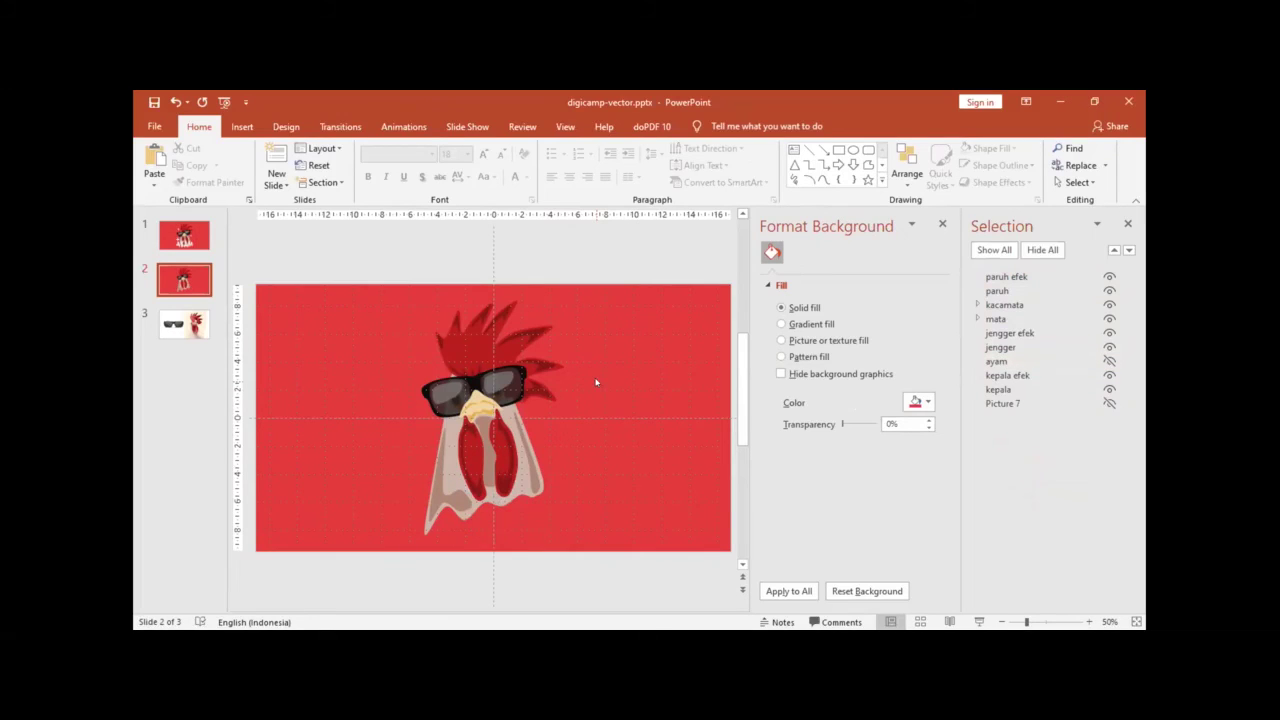
pyautogui.hotkey('ctrl', 'a')
pyautogui.hotkey('ctrl', 'g')
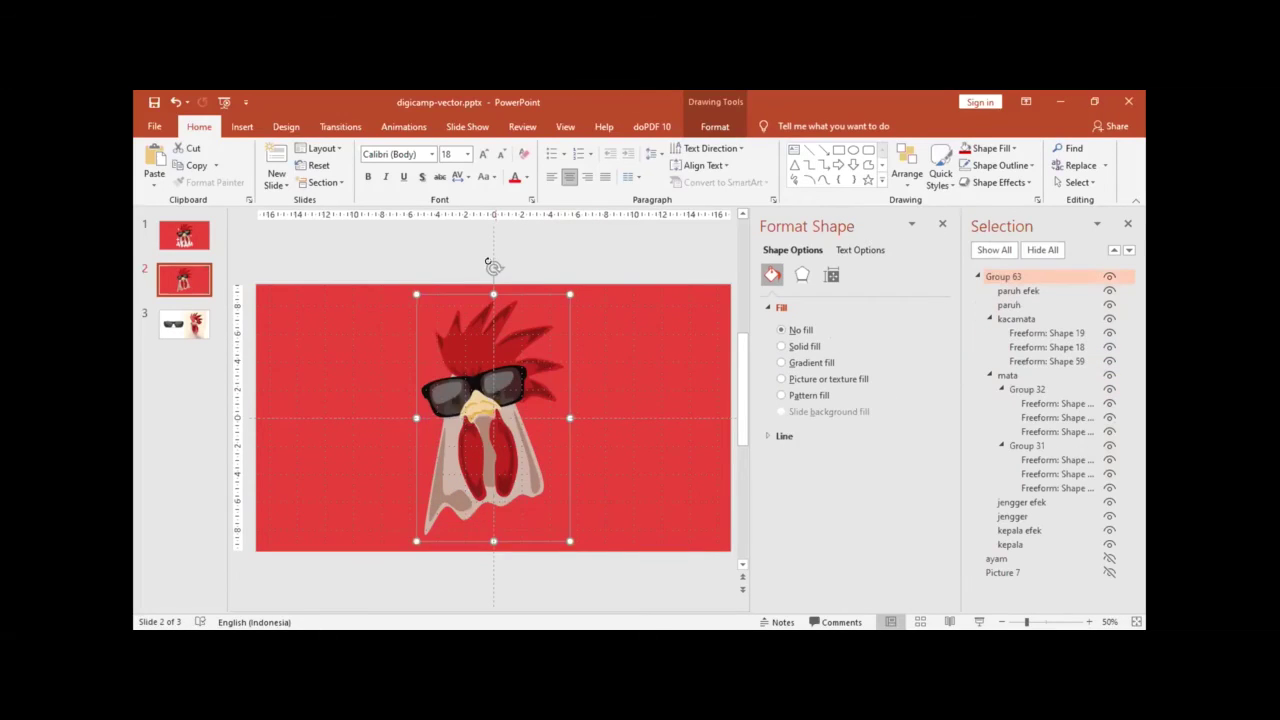
pyautogui.moveTo(492, 269); pyautogui.dragTo(511, 268)
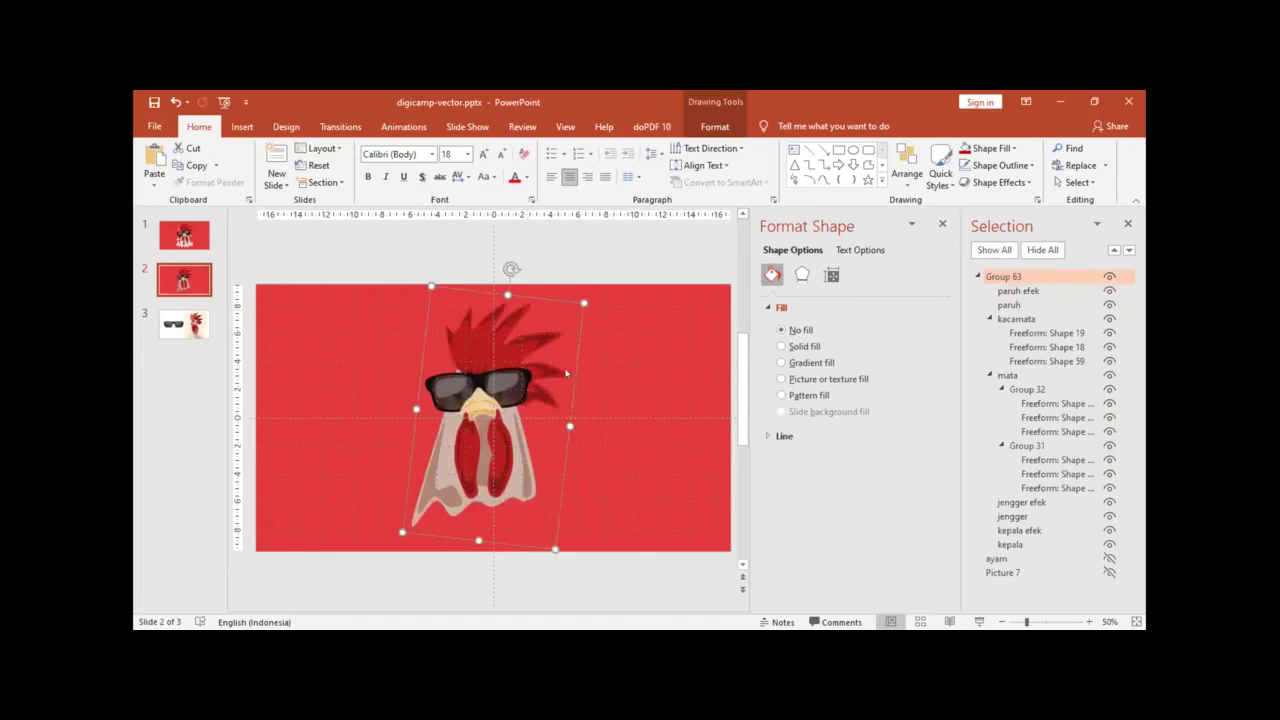
pyautogui.click(620, 359)
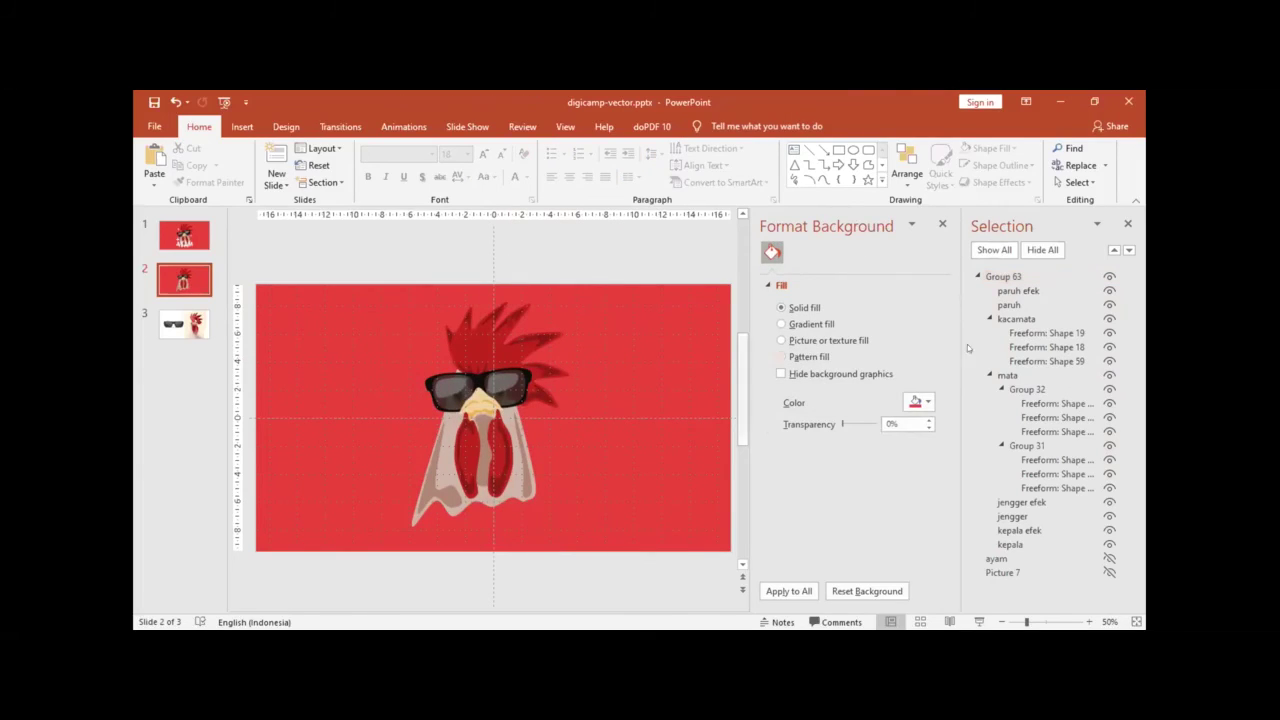
pyautogui.click(488, 431)
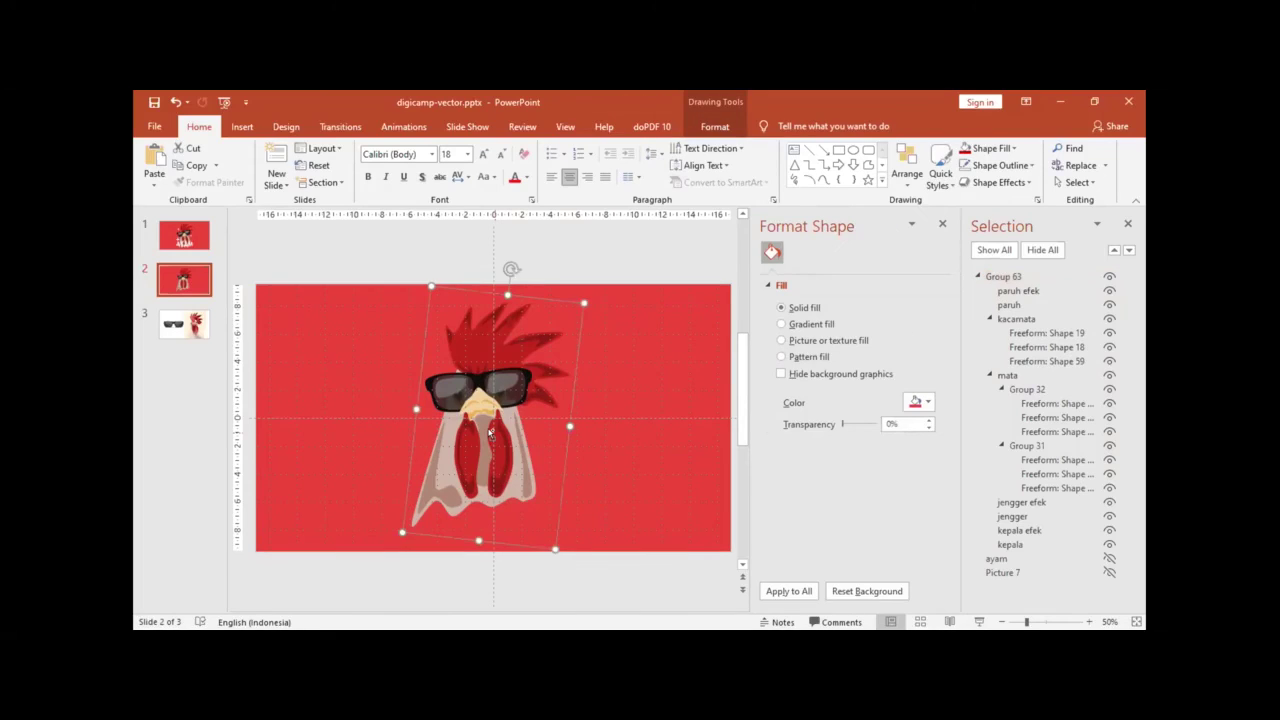
pyautogui.hotkey('ctrl', 'shift', 'g')
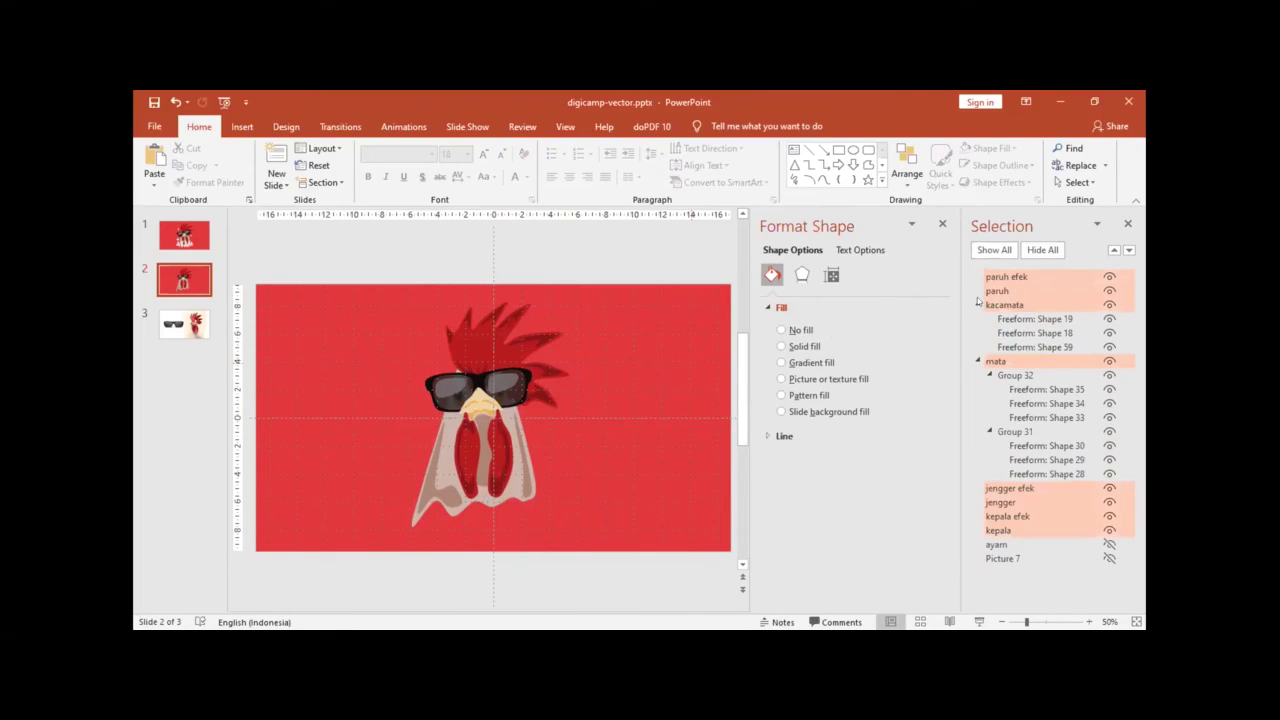
# Step: Show AYAM, restack it below jengger, and nudge it slightly left and up beneath the wattles
pyautogui.click(978, 302)
pyautogui.click(1109, 390)
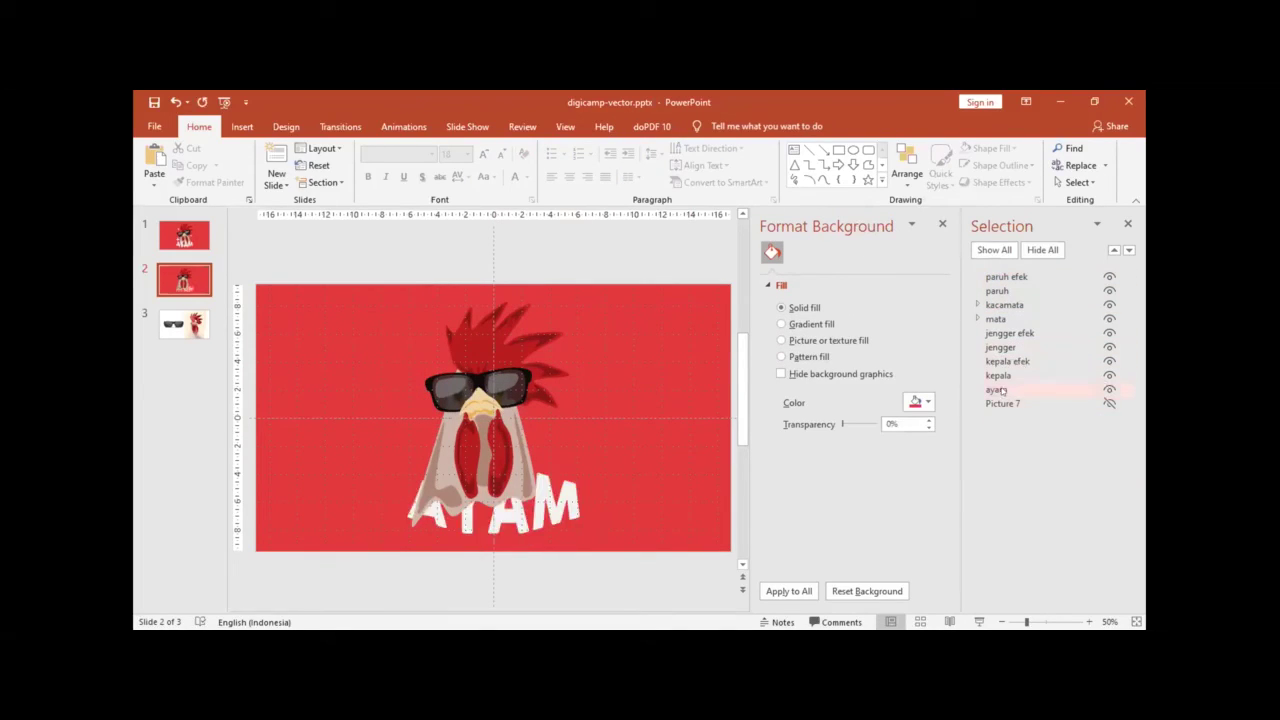
pyautogui.moveTo(1001, 391); pyautogui.dragTo(1003, 358)
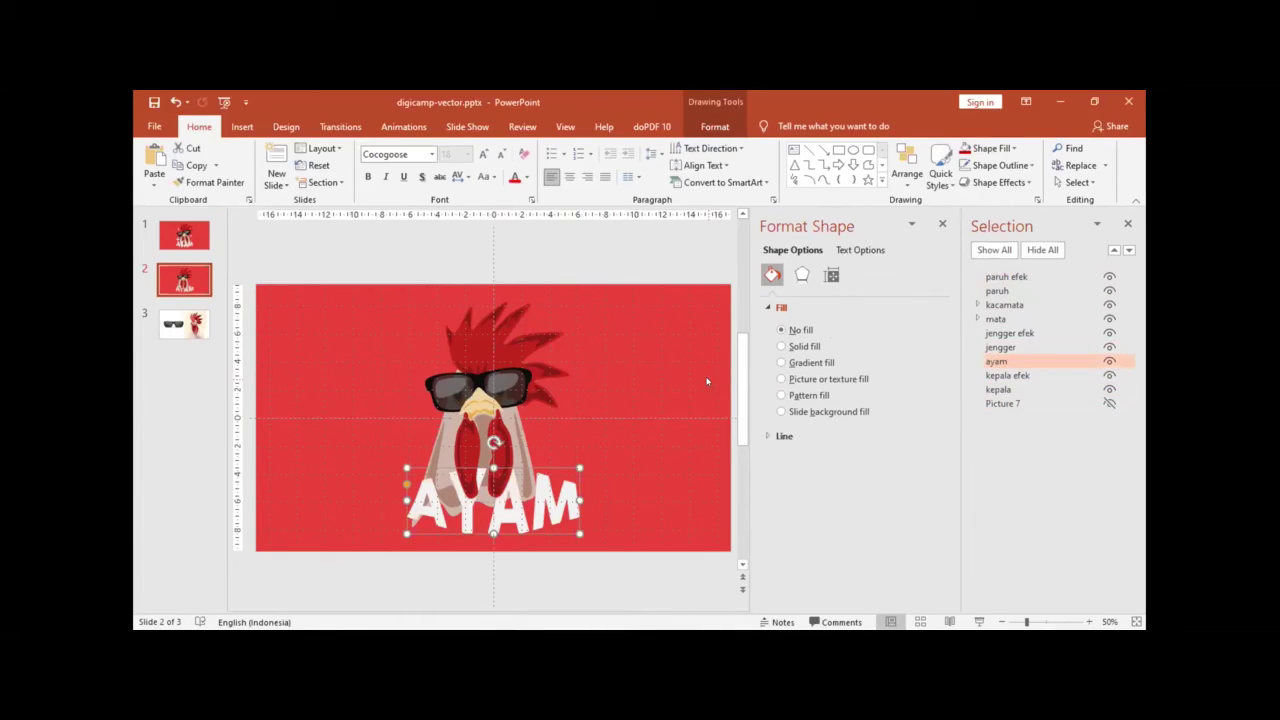
pyautogui.hotkey('ctrl', 'z')
pyautogui.press('Left')
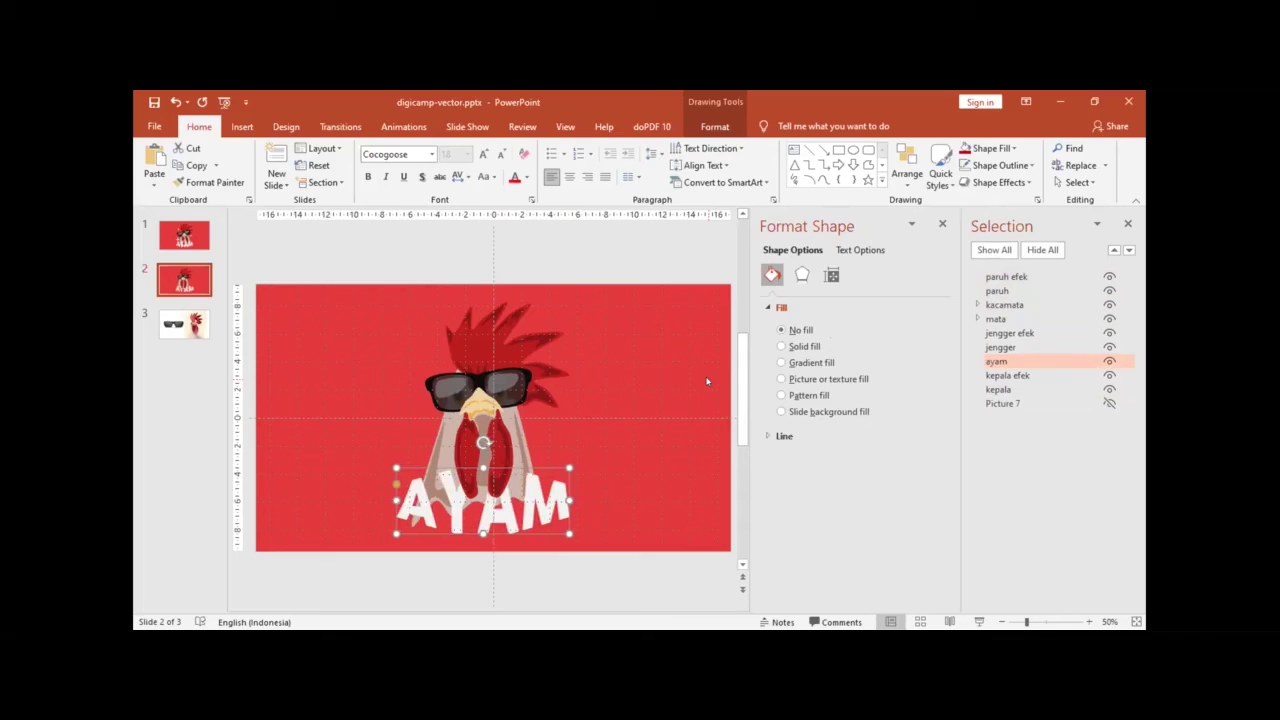
pyautogui.press('Up')
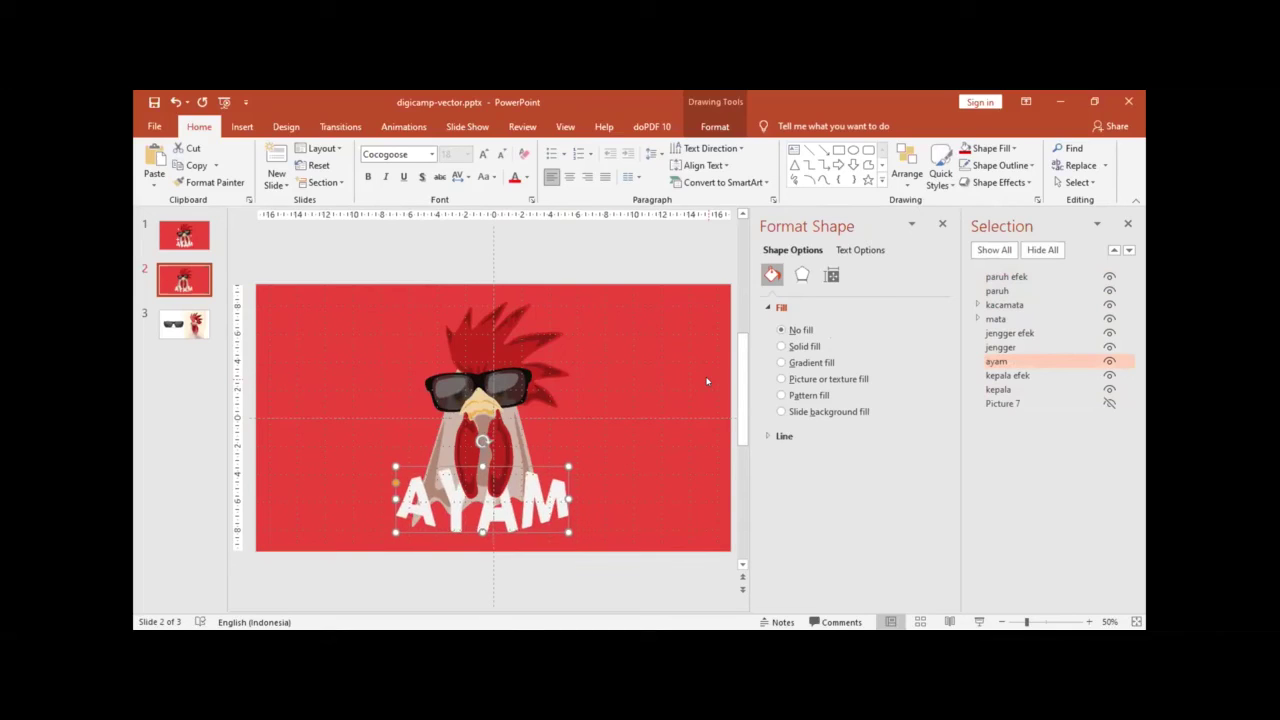
pyautogui.click(626, 358)
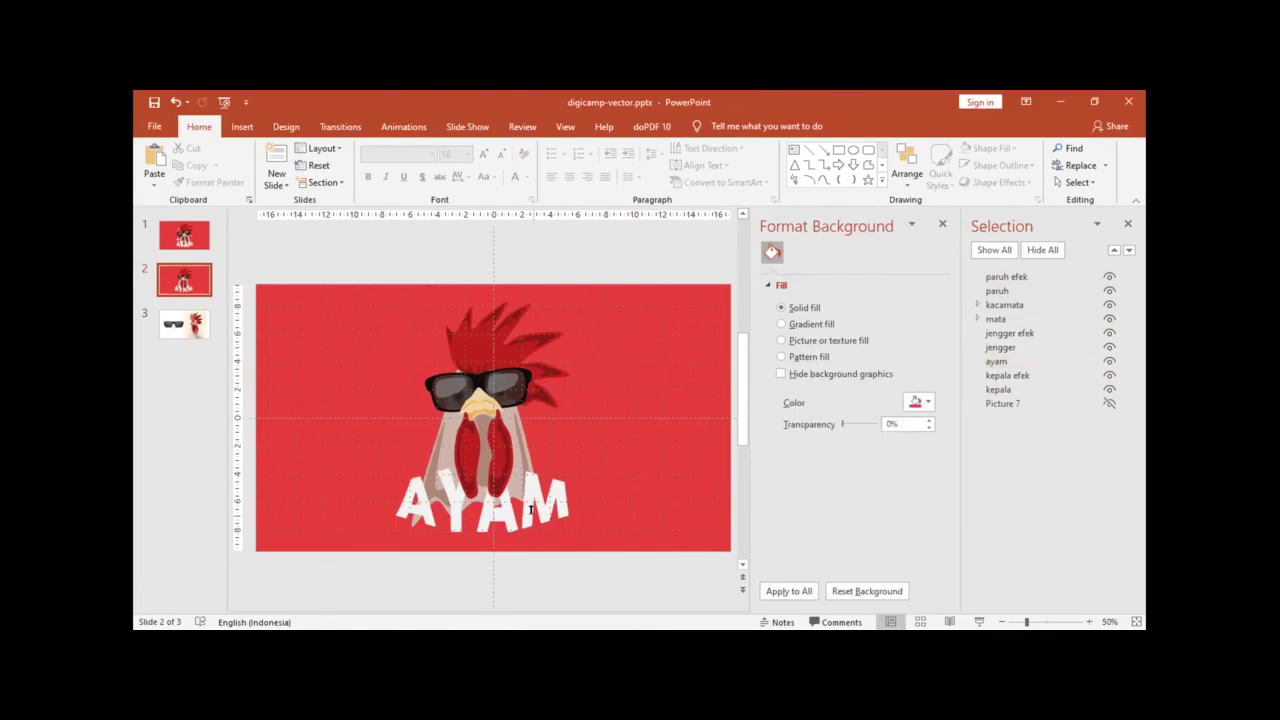
pyautogui.click(543, 480)
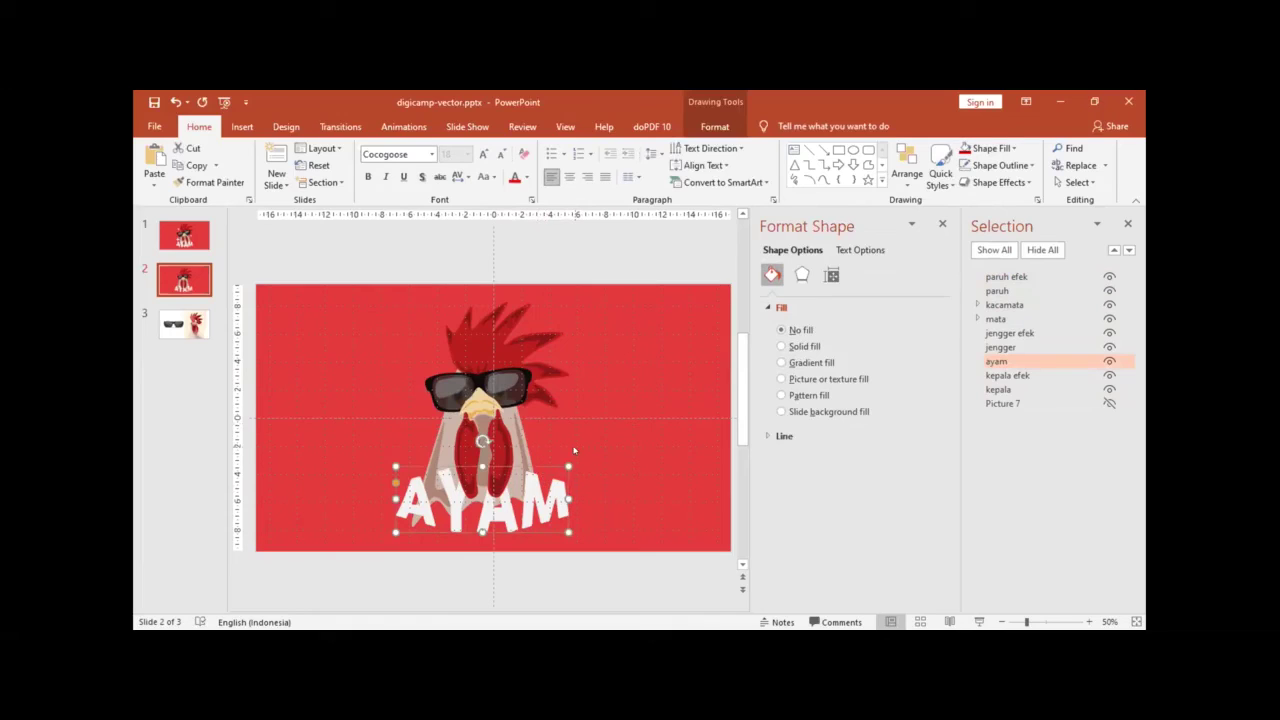
pyautogui.press('Left')
pyautogui.press('Left')
pyautogui.click(656, 421)
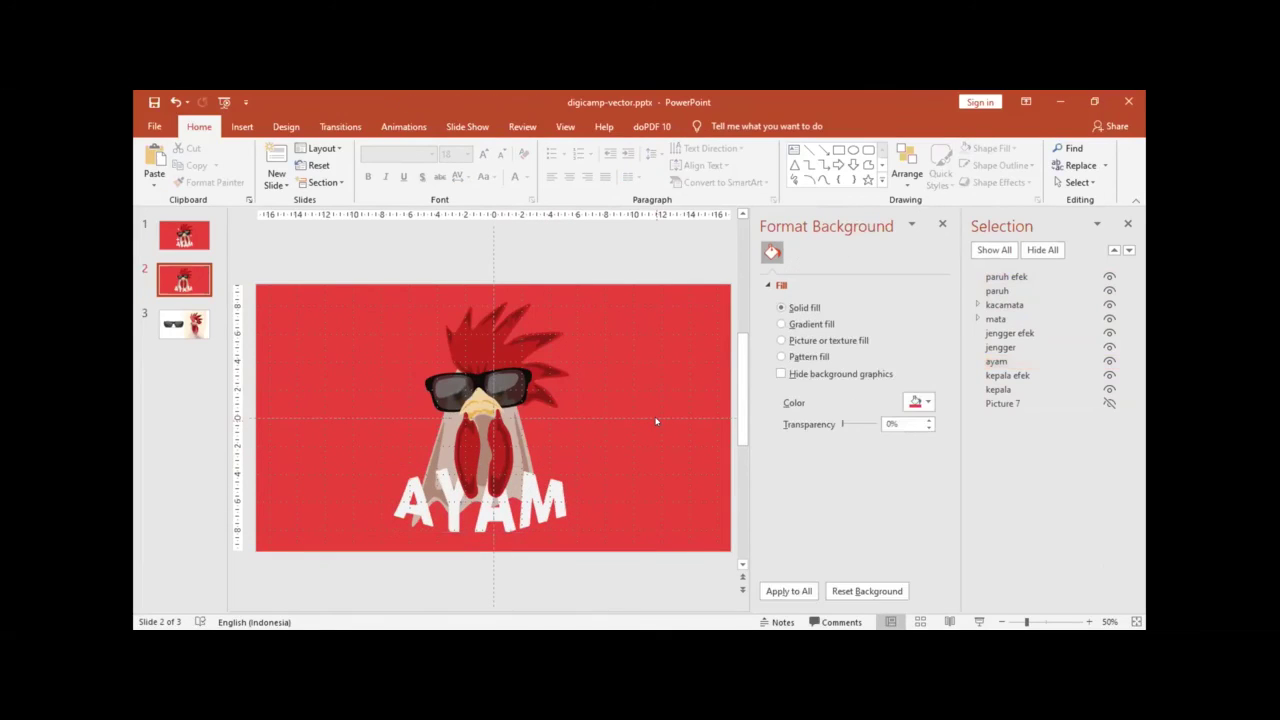
pyautogui.click(242, 127)
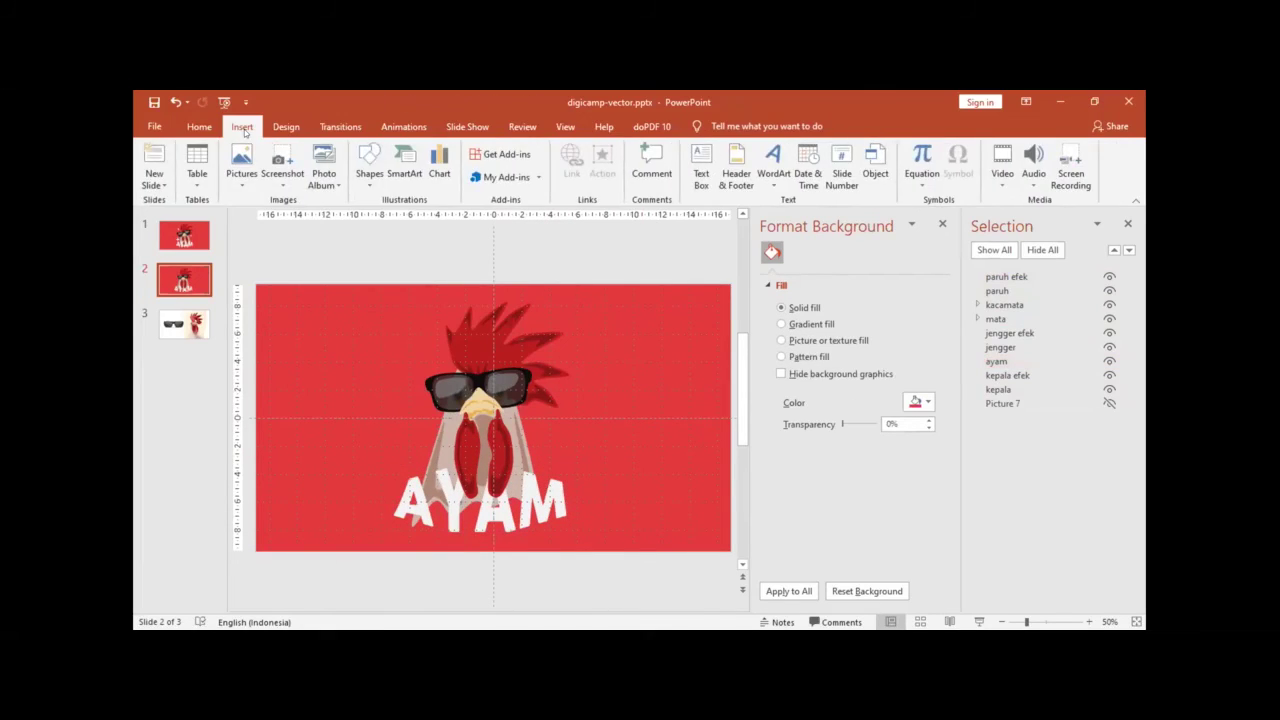
# Step: Draw a 4-point star beside the rooster's left cheek and thin its arms
pyautogui.click(371, 178)
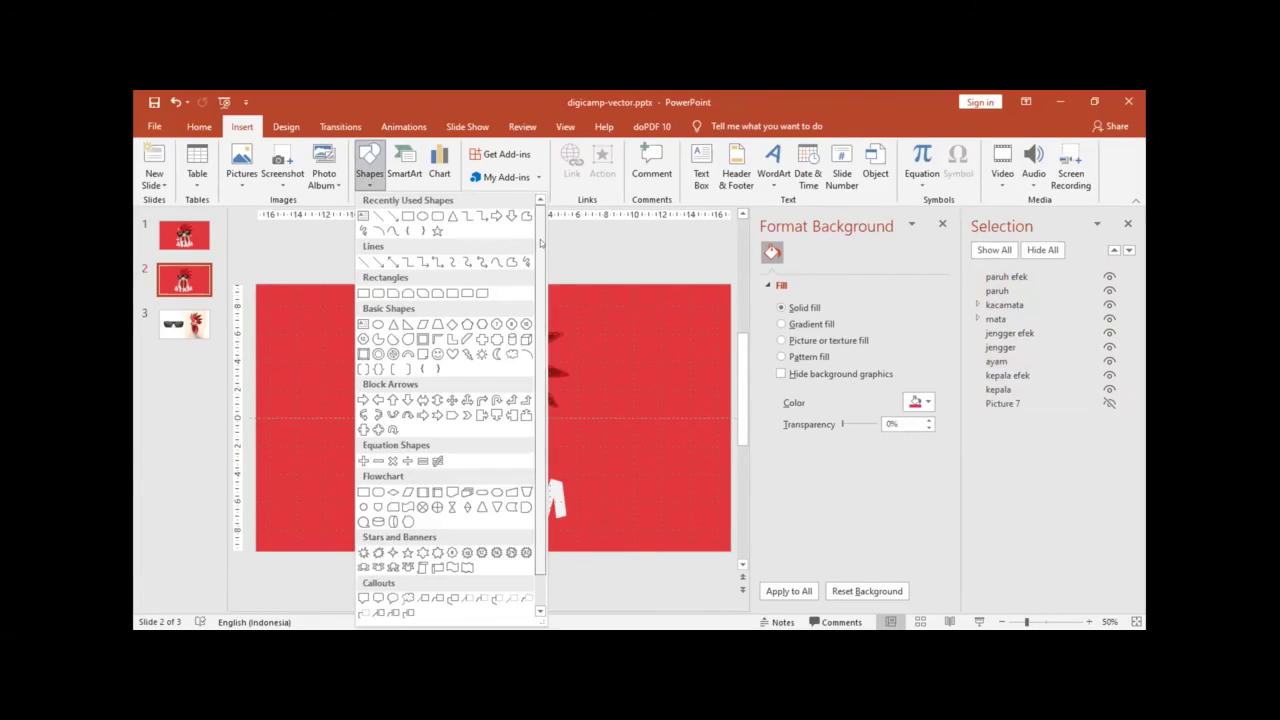
pyautogui.scroll(-1, 400, 475)
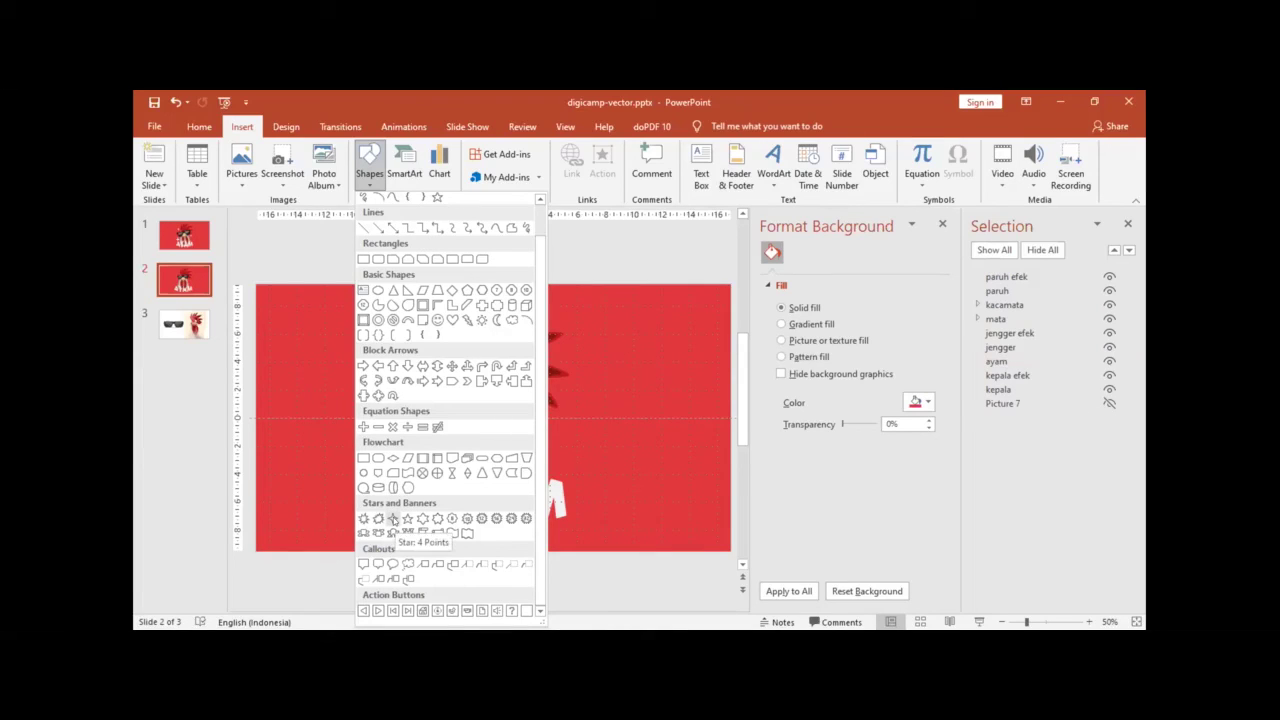
pyautogui.click(393, 519)
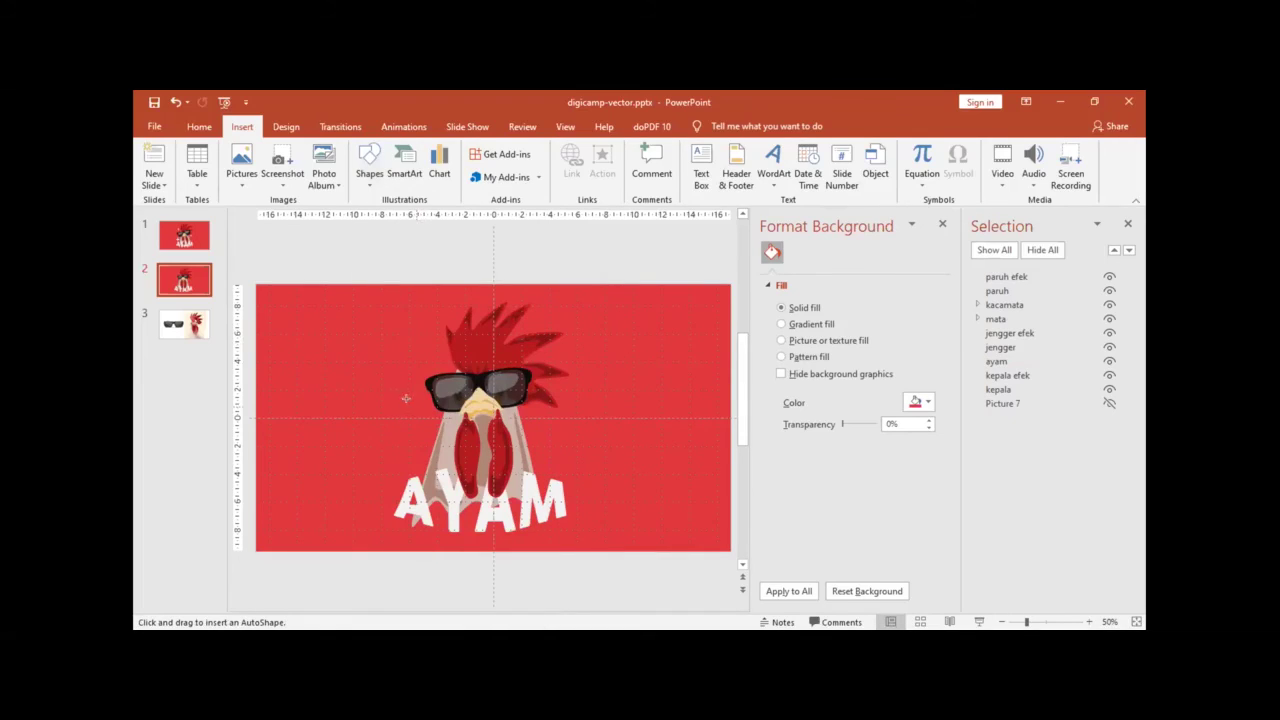
pyautogui.moveTo(415, 406); pyautogui.dragTo(455, 447)
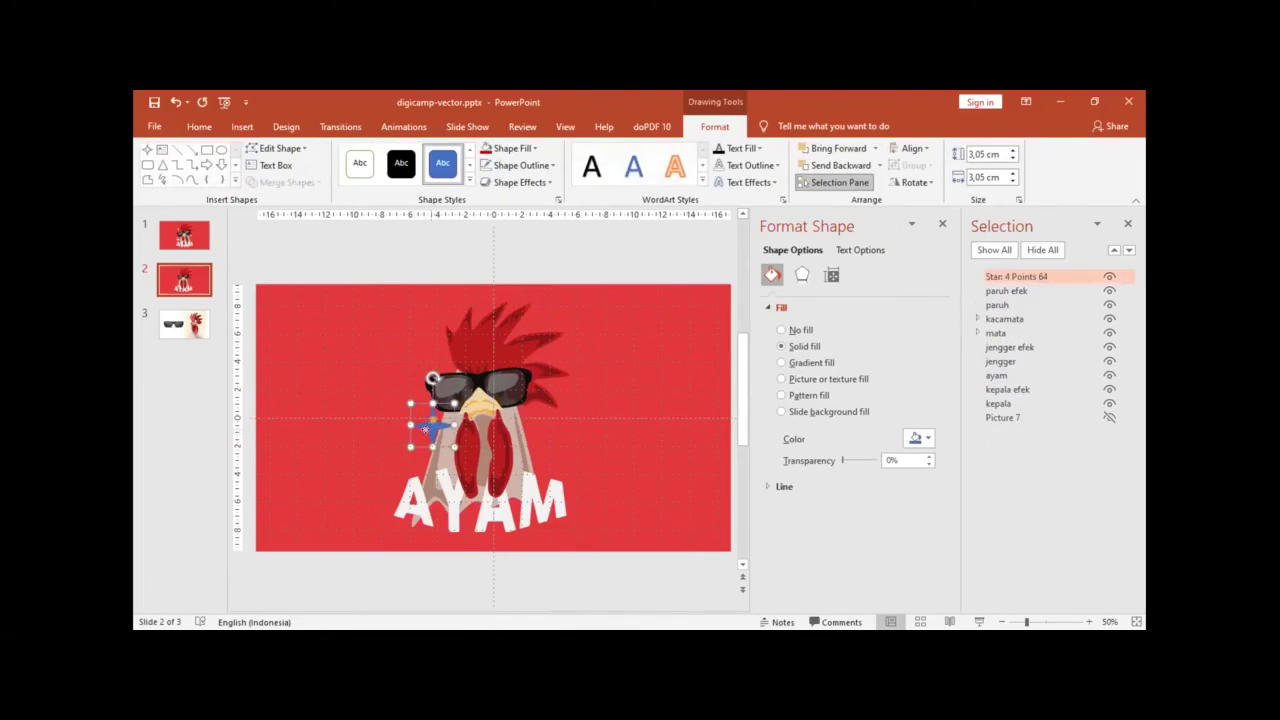
pyautogui.scroll(10, 428, 432)
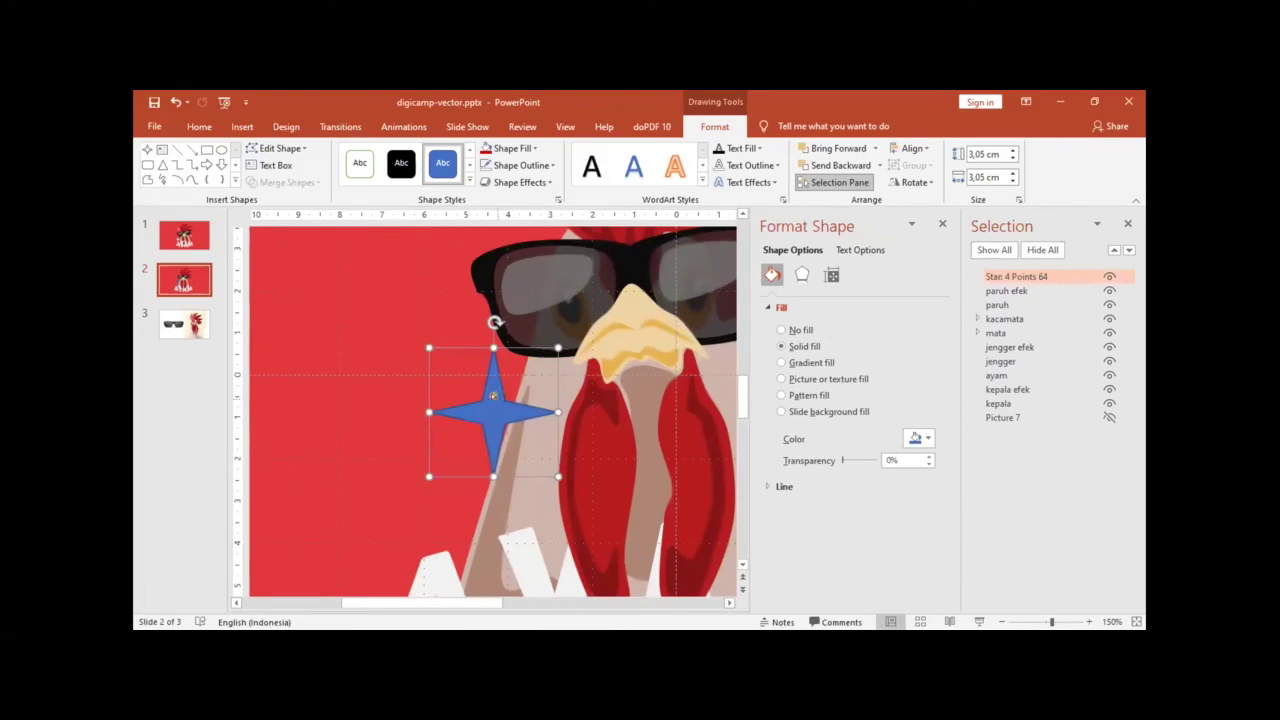
pyautogui.moveTo(493, 395); pyautogui.dragTo(498, 404)
pyautogui.scroll(-5, 498, 404)
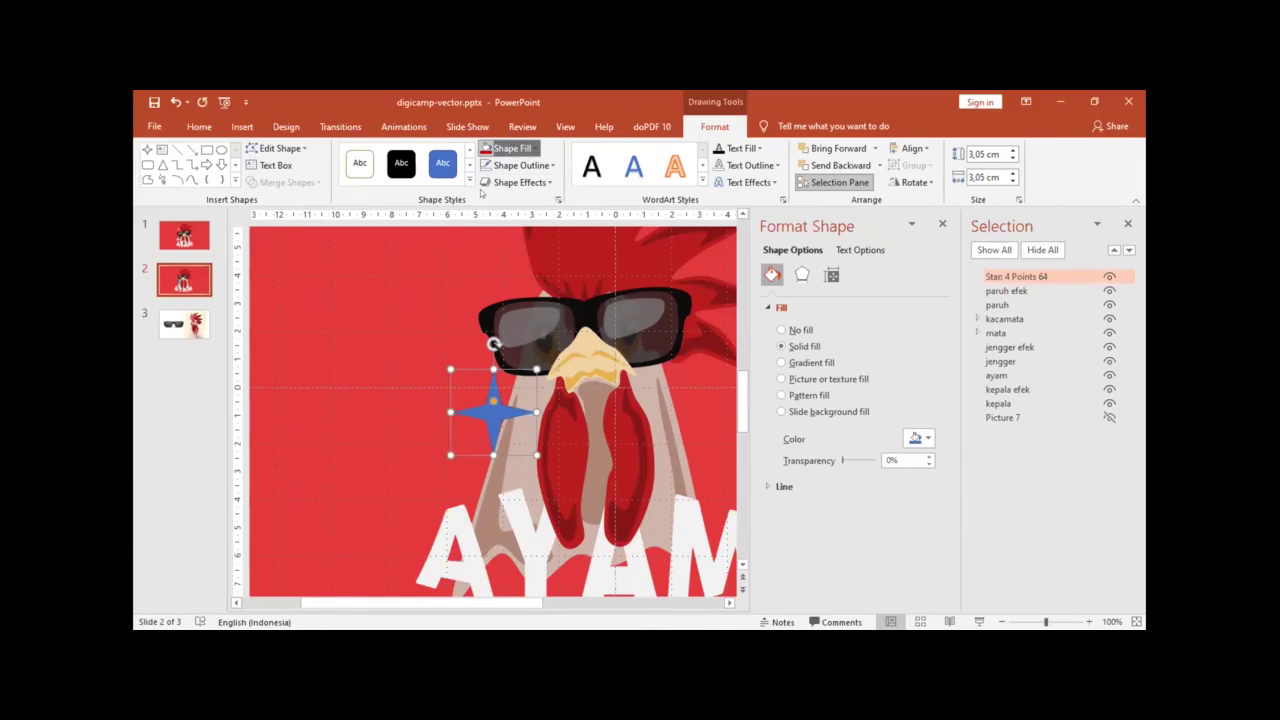
pyautogui.moveTo(490, 410); pyautogui.dragTo(492, 410)
pyautogui.scroll(-3, 609, 408)
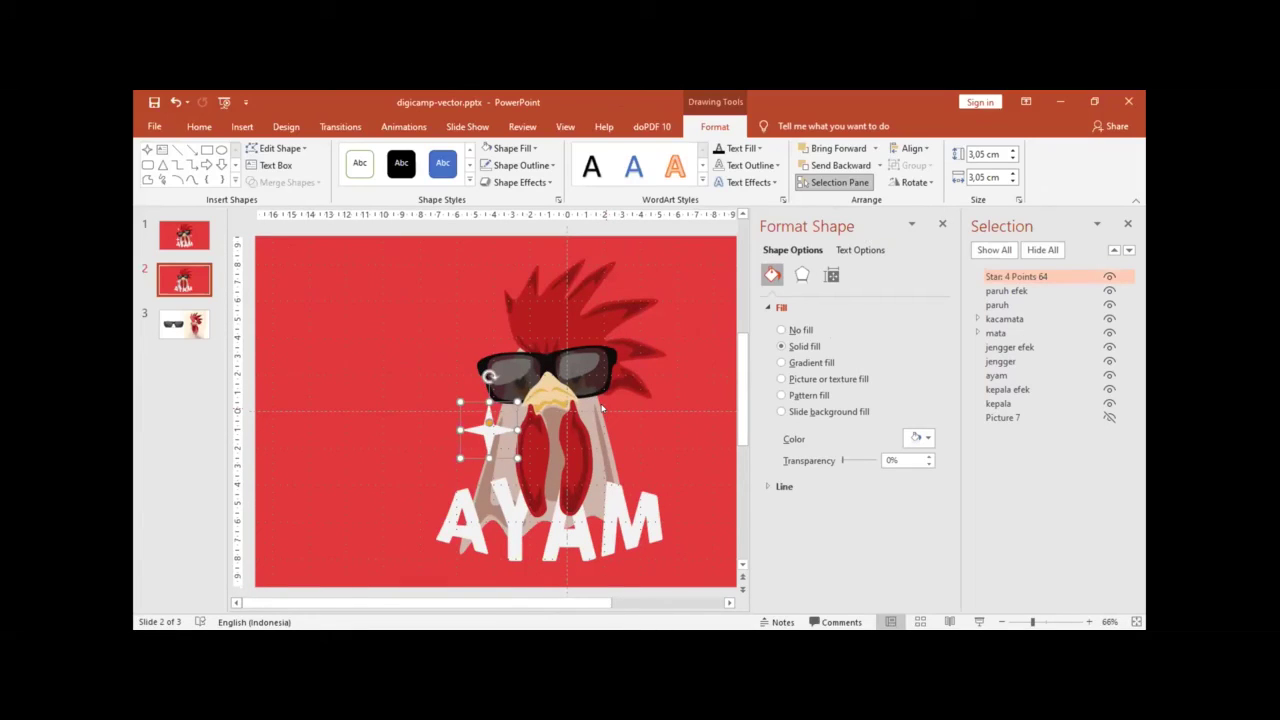
# Step: Duplicate the star and place the copy beside the face near the beak
pyautogui.hotkey('ctrl', 'd')
pyautogui.moveTo(496, 440)
pyautogui.mouseDown()
pyautogui.moveTo(625, 430)
pyautogui.moveTo(602, 414)
pyautogui.mouseUp()
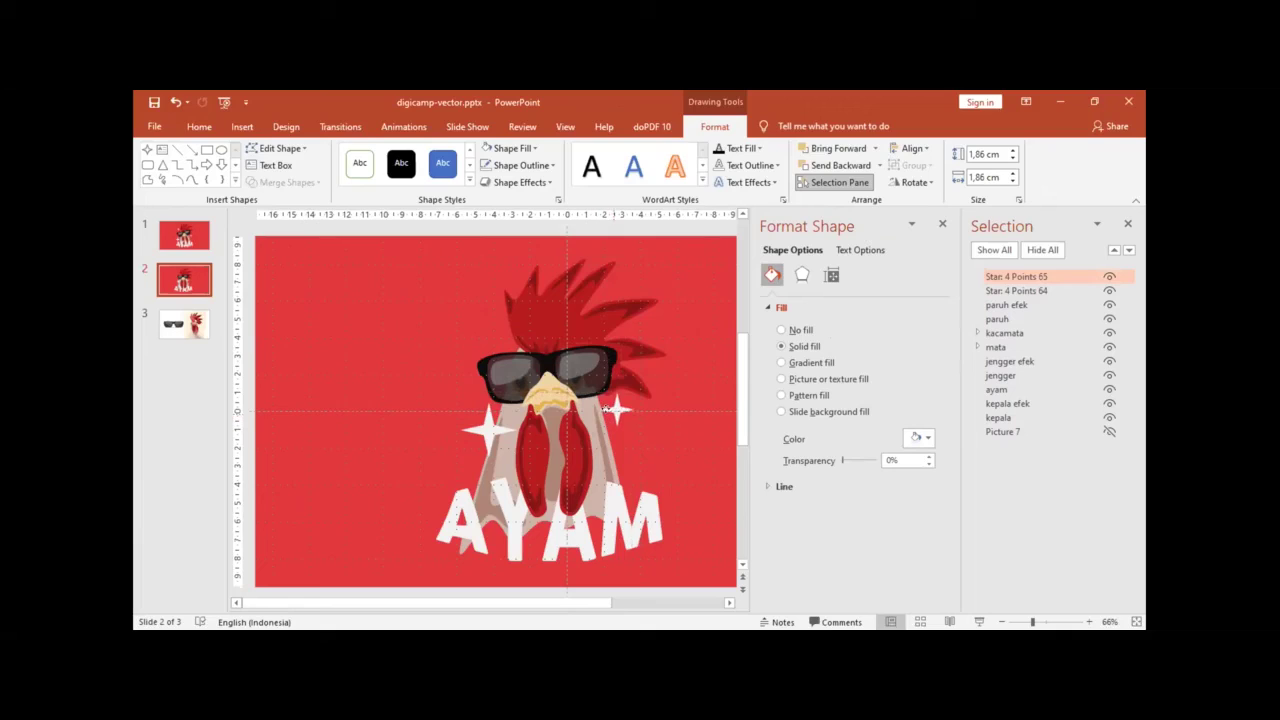
pyautogui.moveTo(604, 413)
pyautogui.mouseDown()
pyautogui.moveTo(365, 323)
pyautogui.moveTo(337, 344)
pyautogui.mouseUp()
pyautogui.hscroll(3, 638, 466)
pyautogui.keyDown('ctrl'); pyautogui.scroll(-2, 381, 436); pyautogui.keyUp('ctrl')
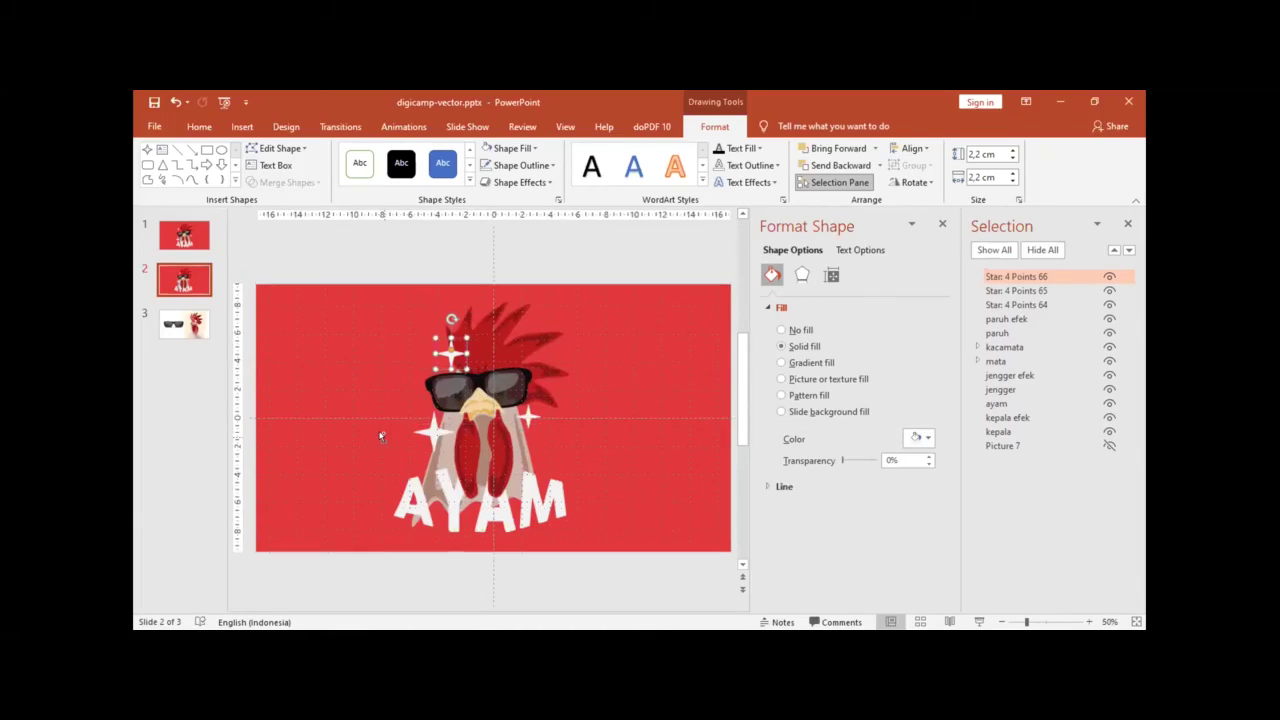
# Step: Group the three sparkle stars and name the group 'bintang'
pyautogui.keyDown('shift'); pyautogui.click(431, 431); pyautogui.keyUp('shift')
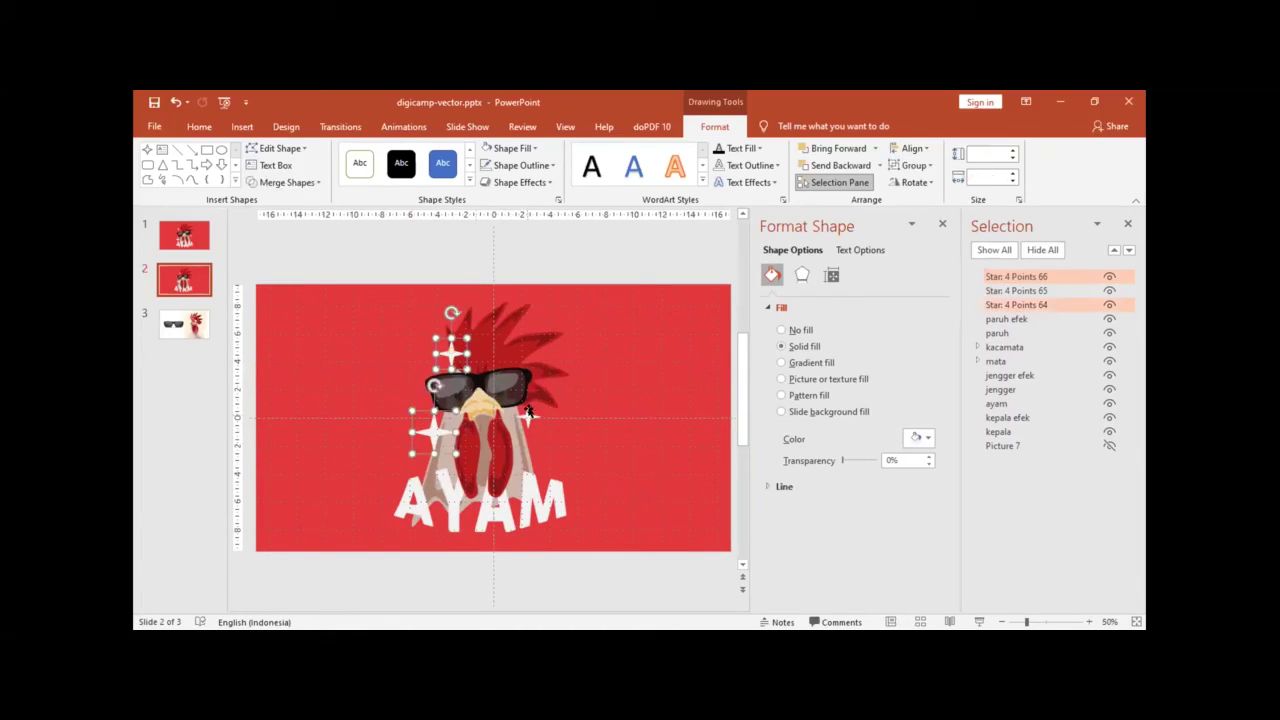
pyautogui.keyDown('shift'); pyautogui.click(528, 413); pyautogui.keyUp('shift')
pyautogui.hotkey('ctrl', 'g')
pyautogui.doubleClick(1028, 277)
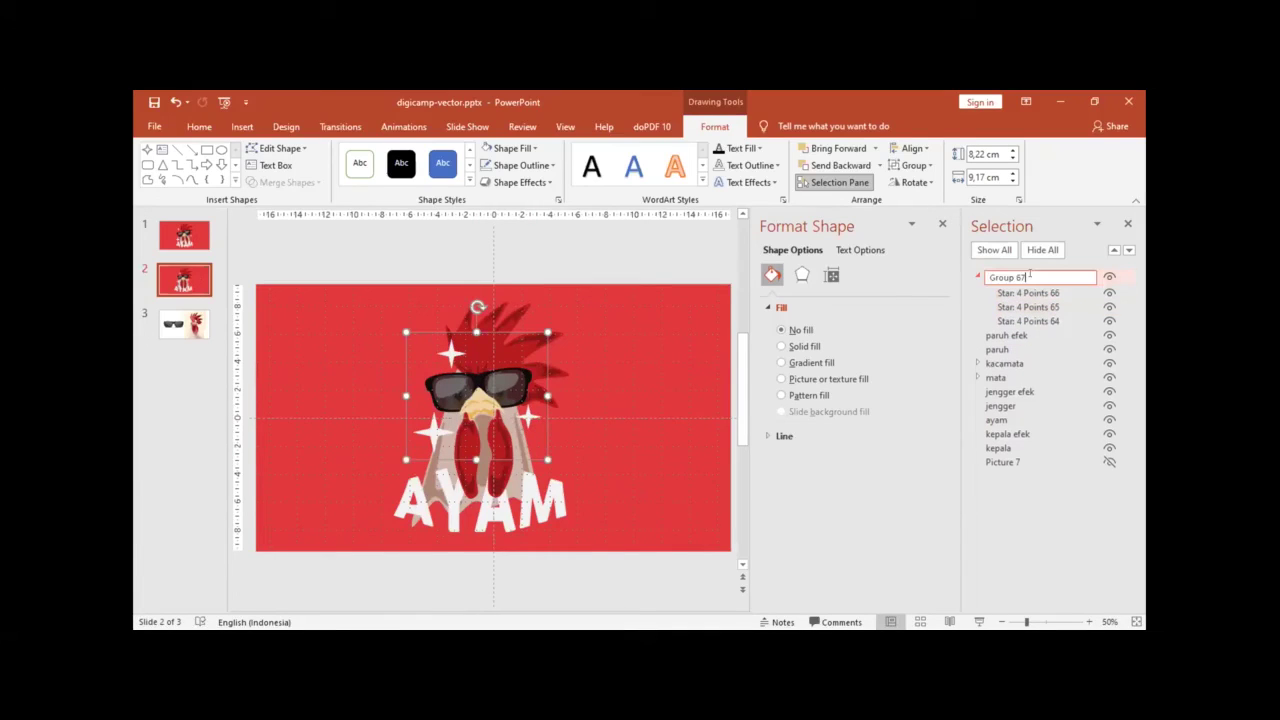
pyautogui.write('bintang')
pyautogui.press('Return')
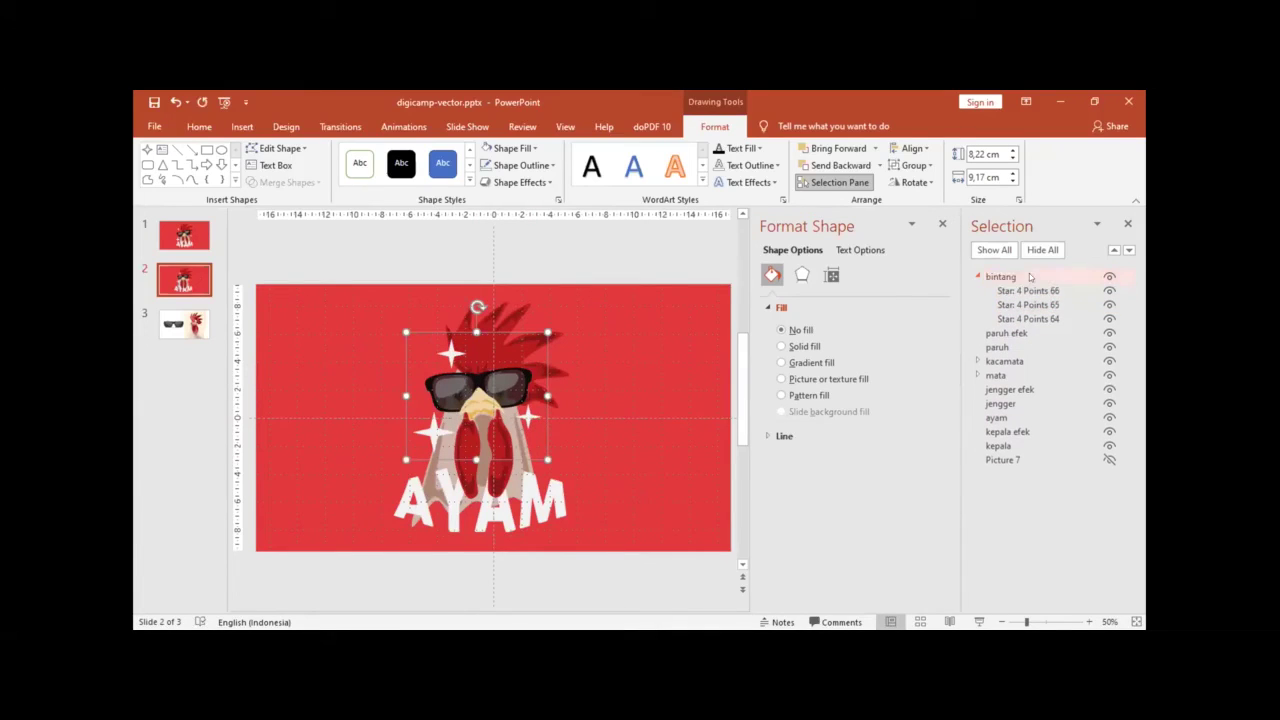
pyautogui.click(978, 275)
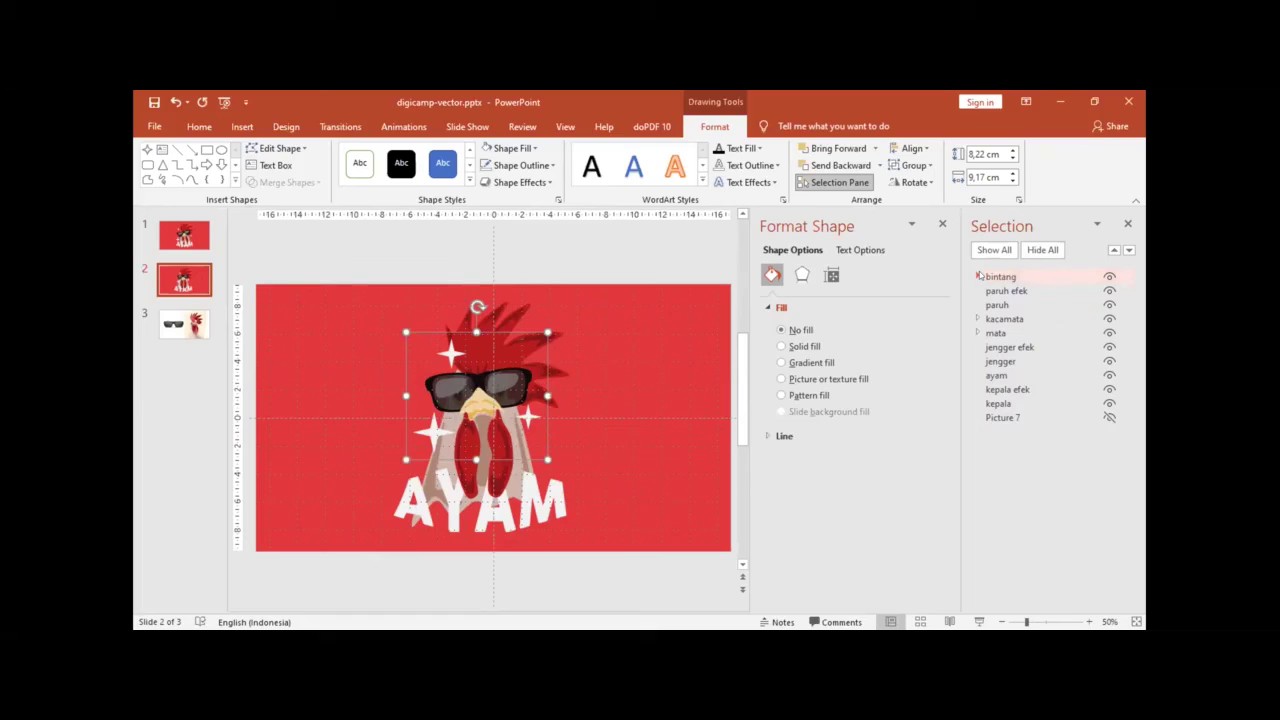
pyautogui.click(648, 396)
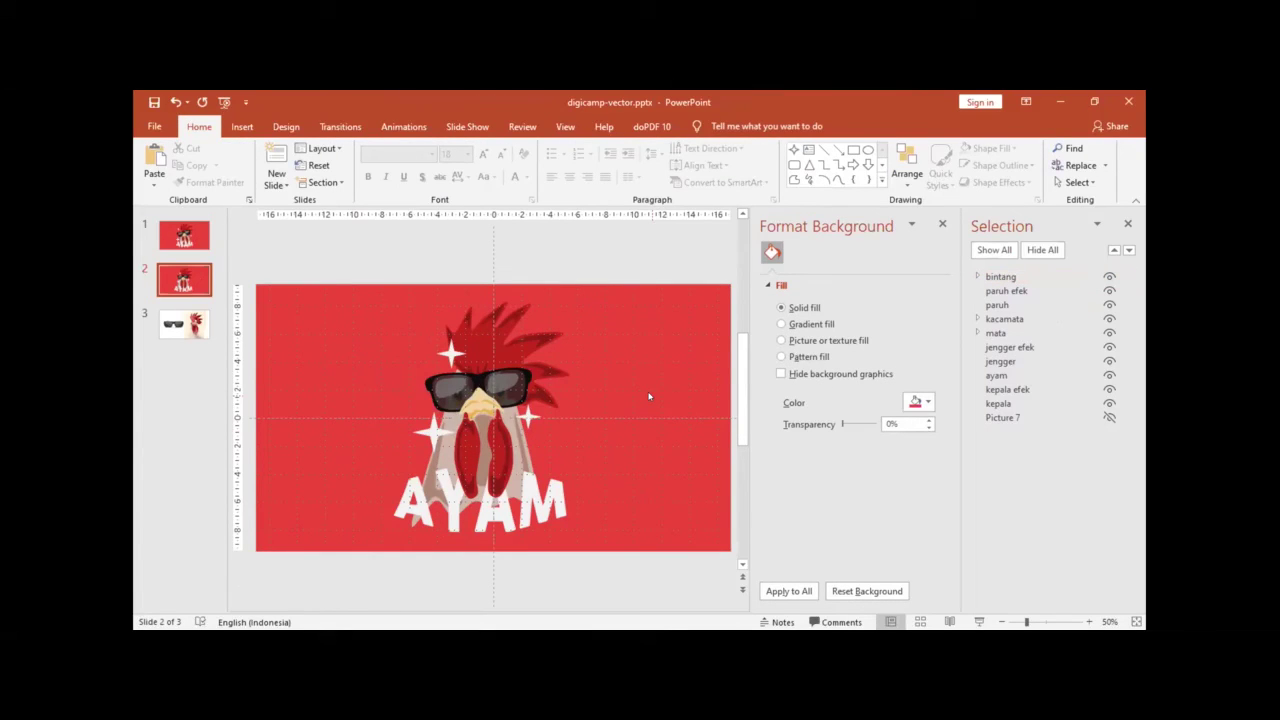
# Step: Group all the rooster artwork on the slide into one object, Group 68
pyautogui.hotkey('ctrl', 'a')
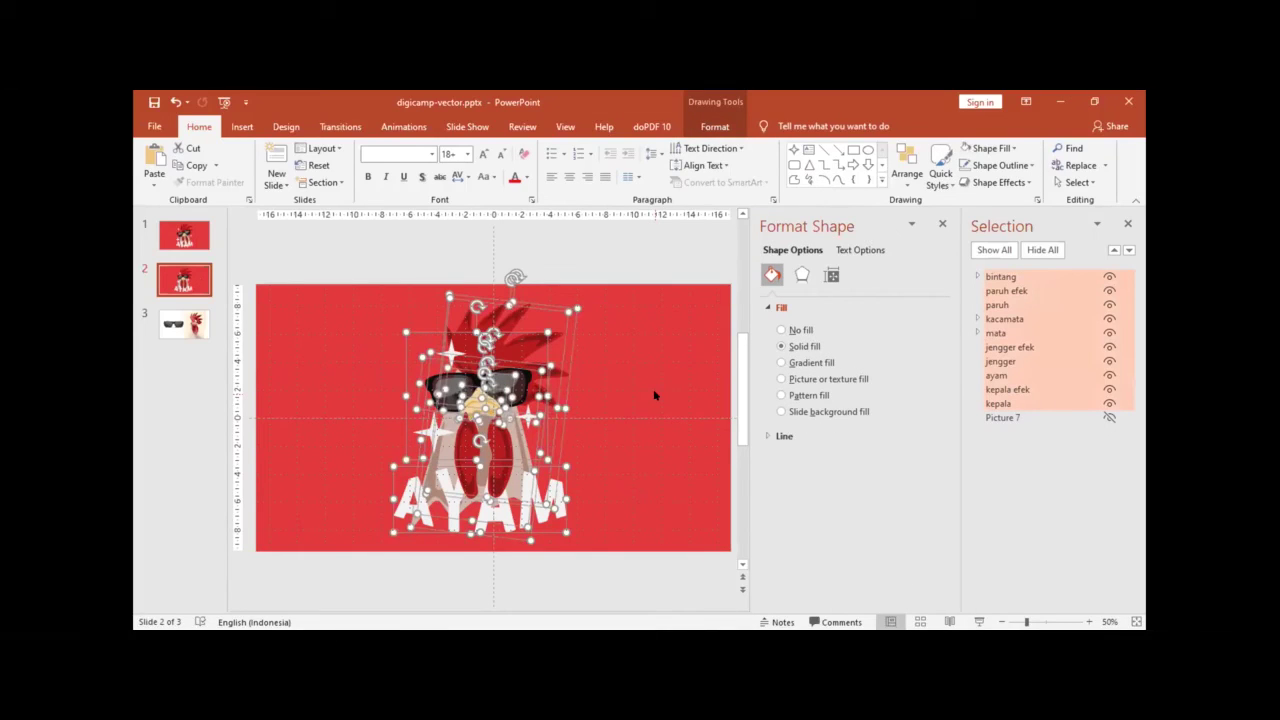
pyautogui.hotkey('ctrl', 'g')
pyautogui.click(715, 126)
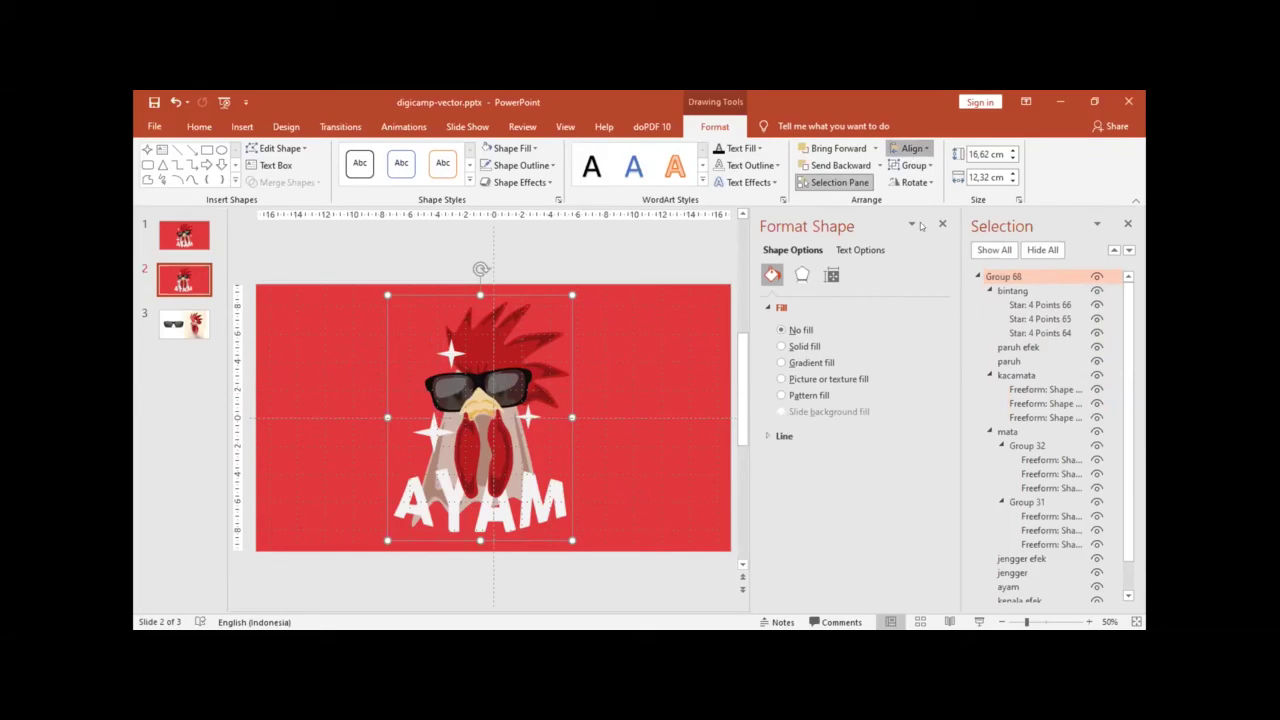
pyautogui.click(634, 382)
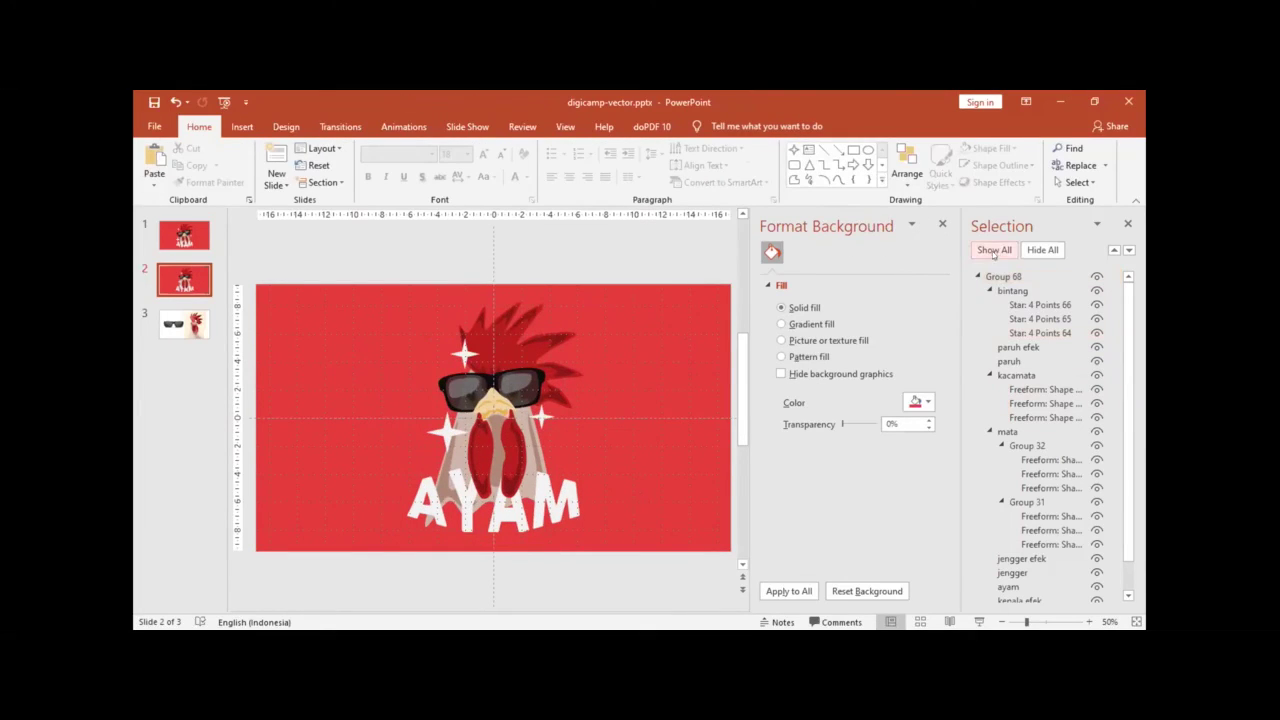
pyautogui.click(978, 276)
# Step: Unhide and delete the reference picture, then save the presentation
pyautogui.click(1100, 290)
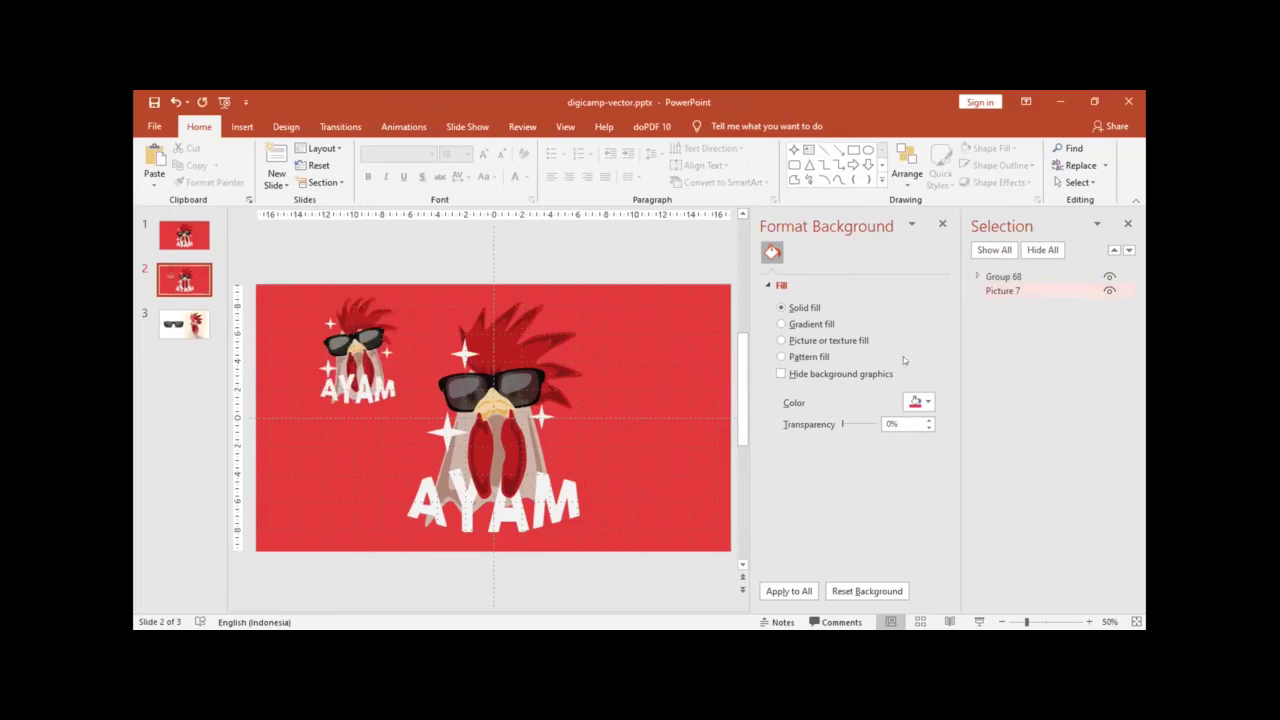
pyautogui.click(345, 349)
pyautogui.press('Delete')
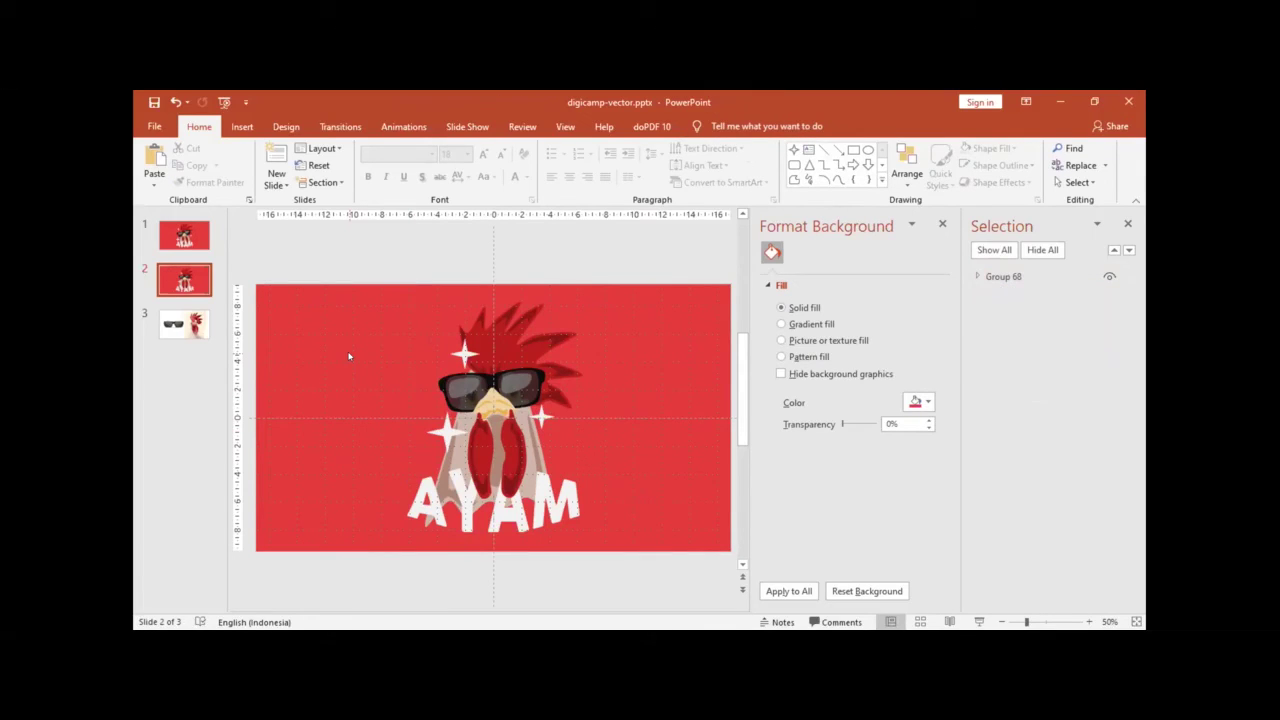
pyautogui.click(516, 382)
pyautogui.click(690, 358)
pyautogui.hotkey('ctrl', 's')
# Step: Save Group 68 as a picture to the Desktop as PNG named 'ayam'
pyautogui.click(518, 362)
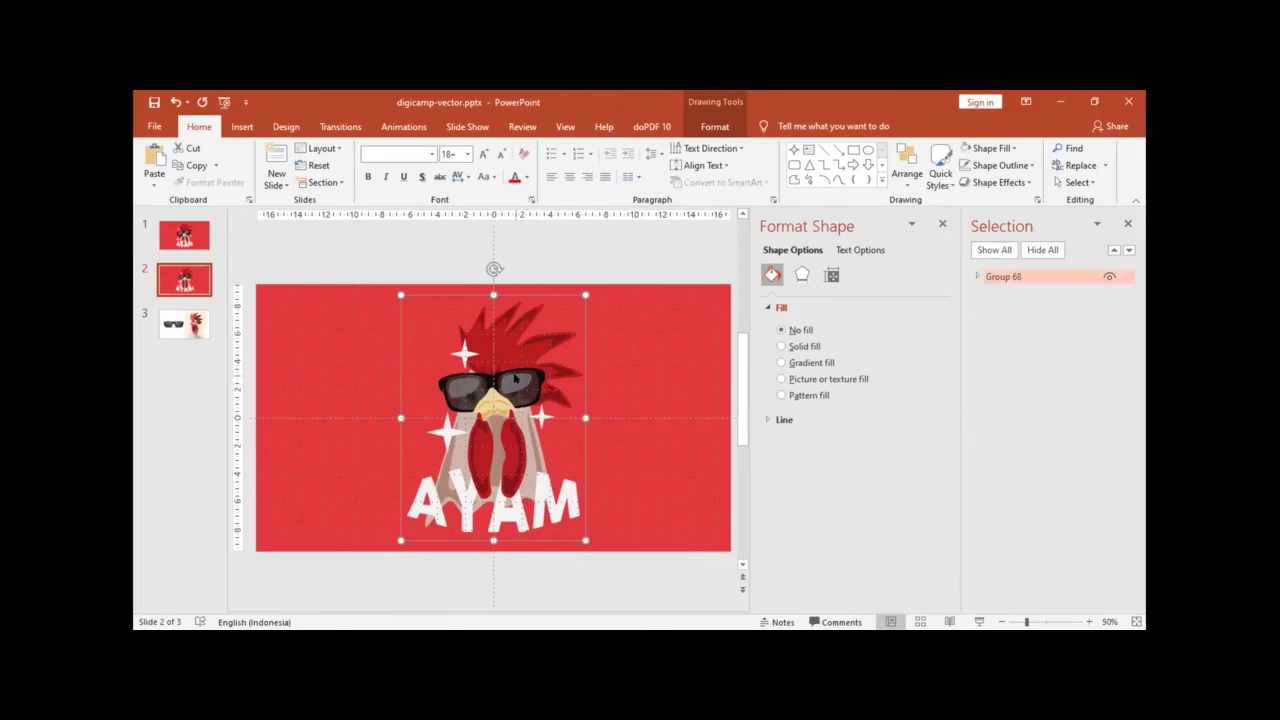
pyautogui.rightClick(515, 378)
pyautogui.click(576, 535)
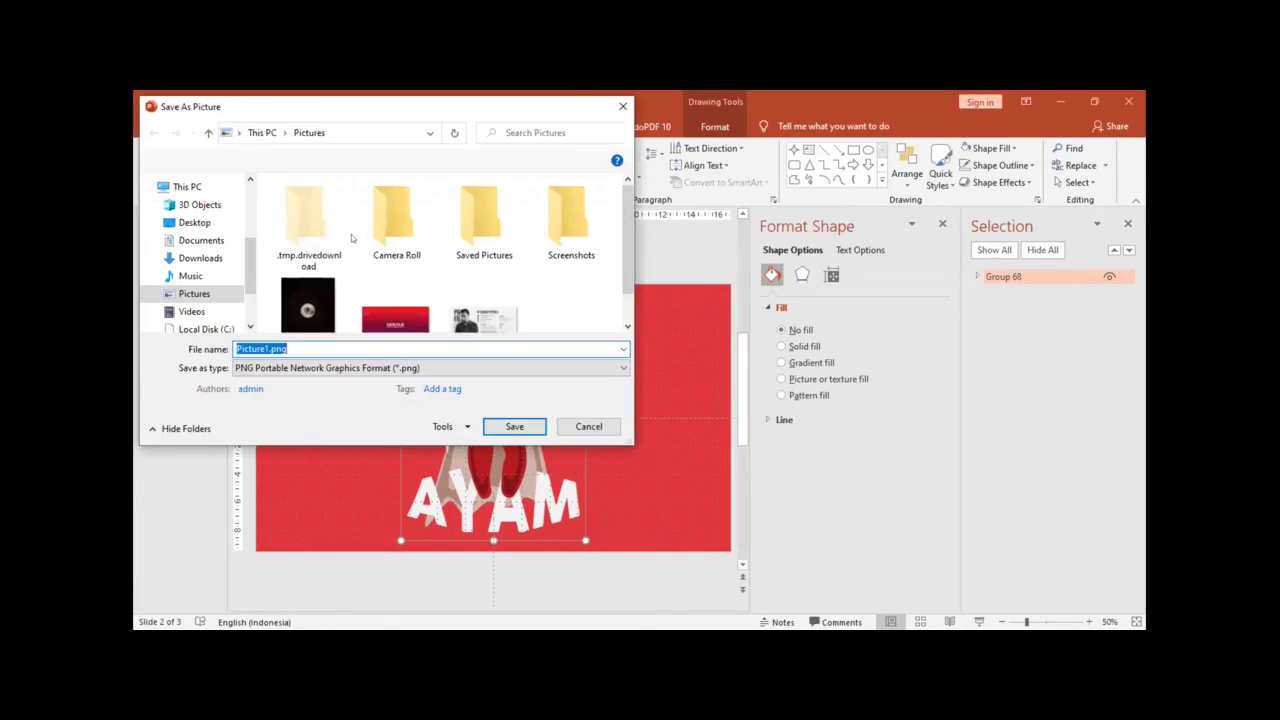
pyautogui.click(195, 221)
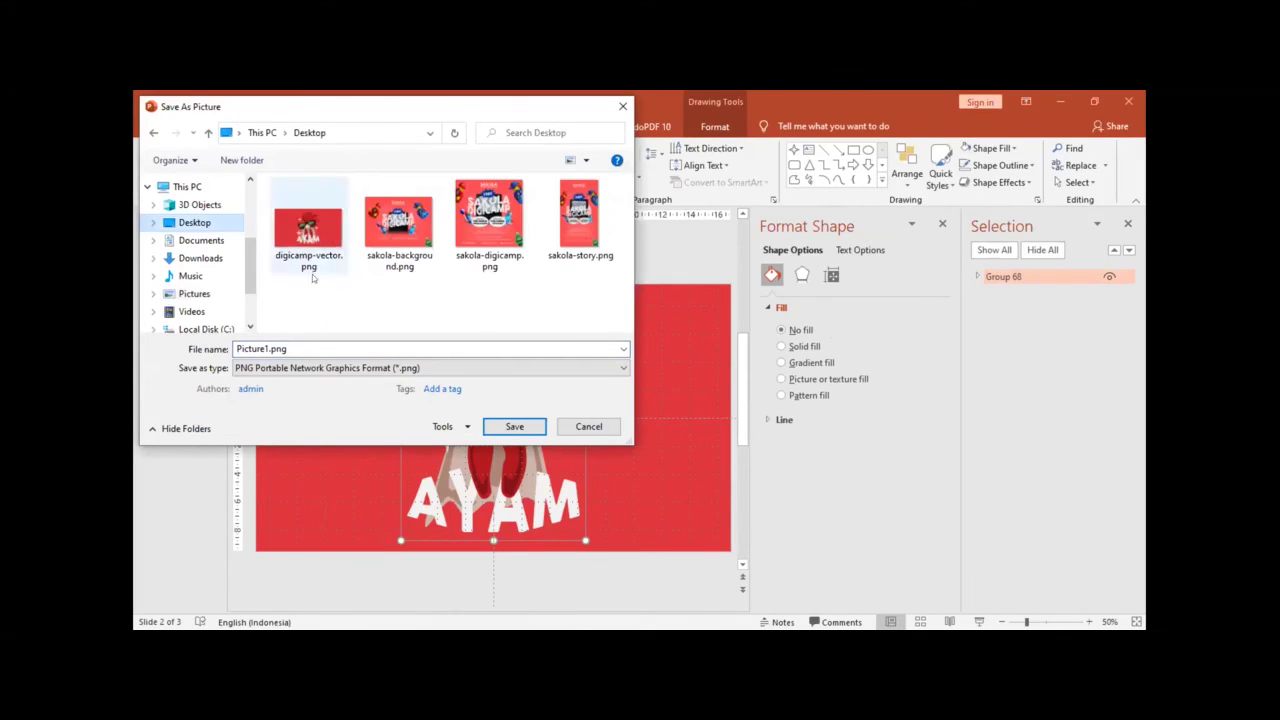
pyautogui.click(318, 368)
pyautogui.click(318, 368)
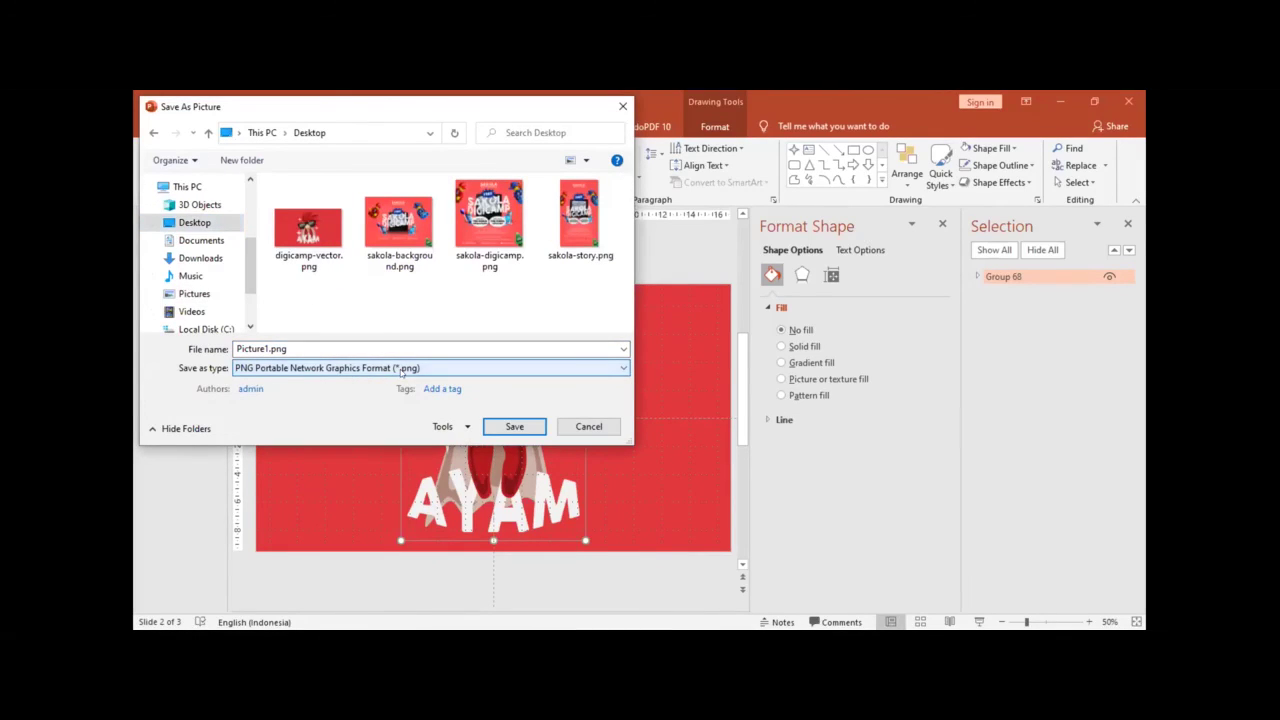
pyautogui.click(298, 344)
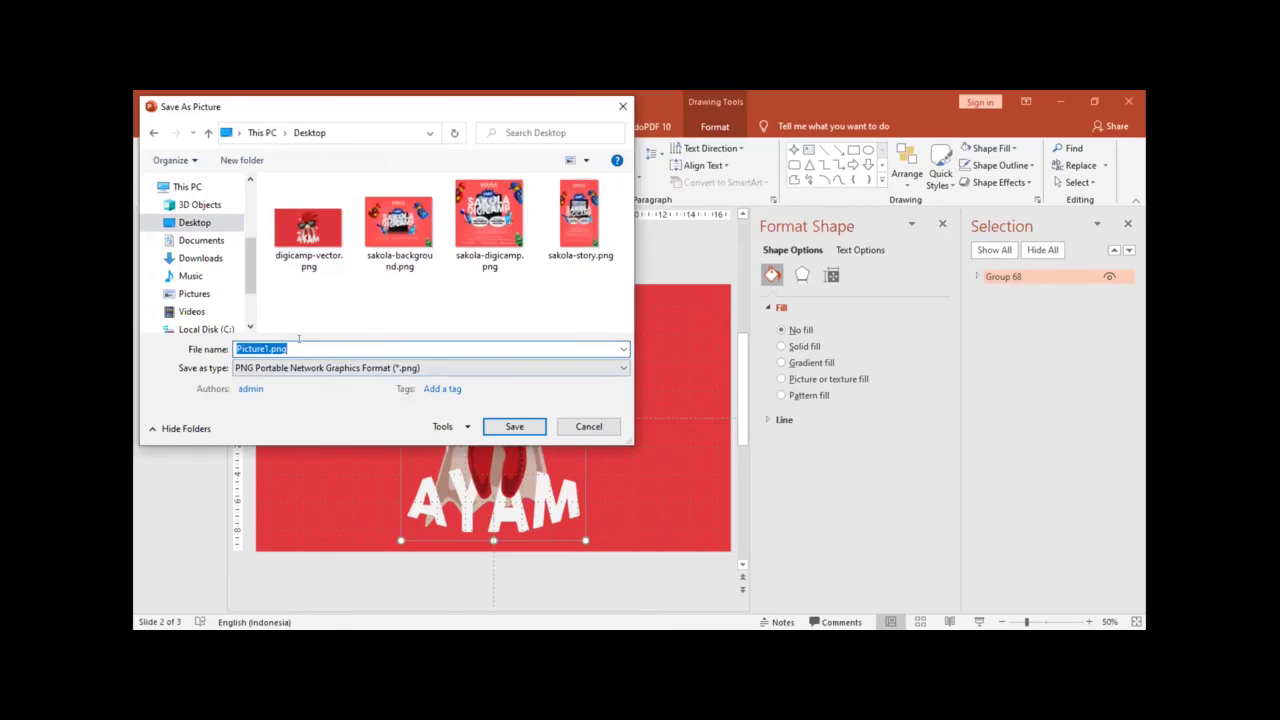
pyautogui.write('ayam')
pyautogui.press('Return')
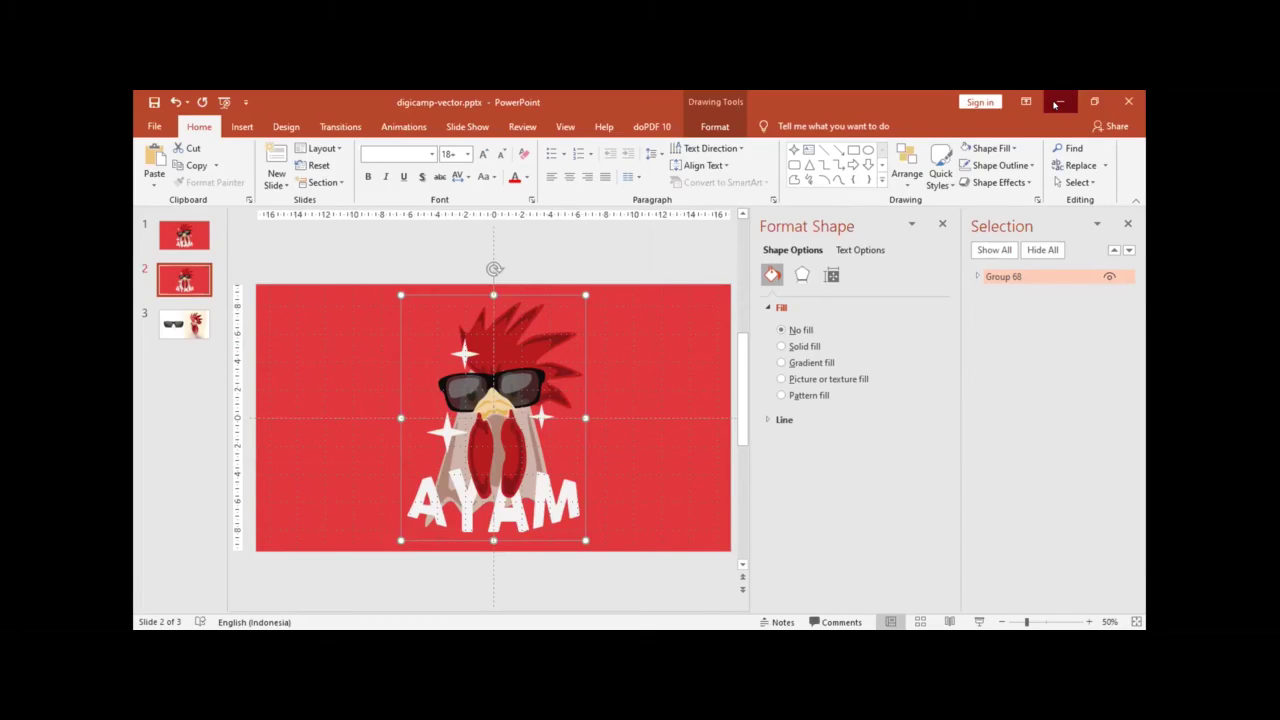
pyautogui.hotkey('ctrl', 'v')
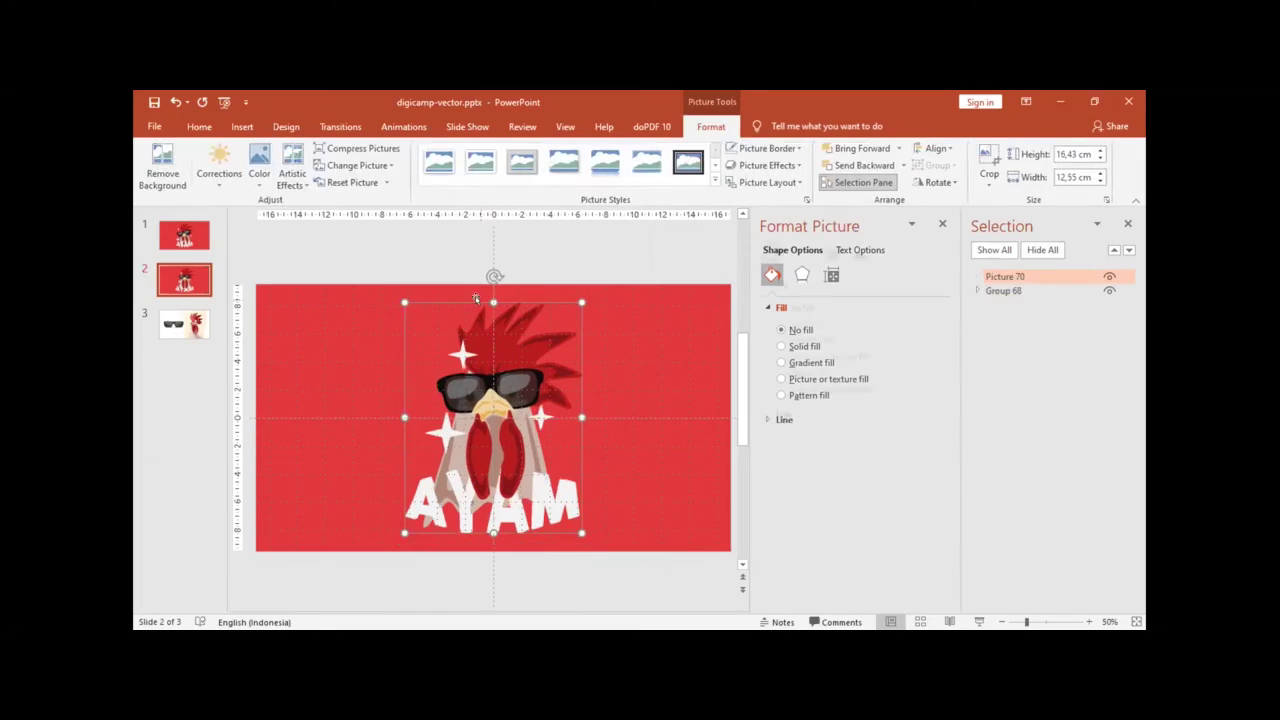
pyautogui.moveTo(425, 412)
pyautogui.mouseDown()
pyautogui.moveTo(375, 402)
pyautogui.moveTo(425, 314)
pyautogui.mouseUp()
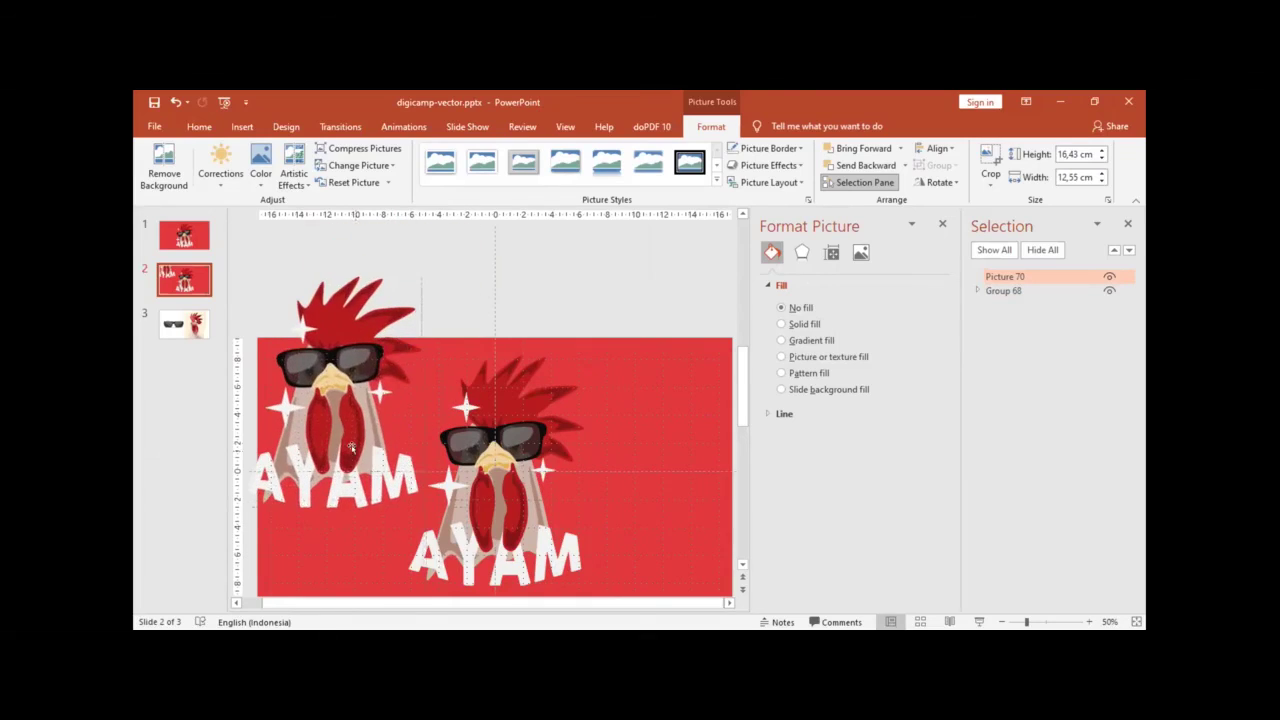
pyautogui.moveTo(425, 314); pyautogui.dragTo(358, 408)
pyautogui.scroll(-4, 430, 380)
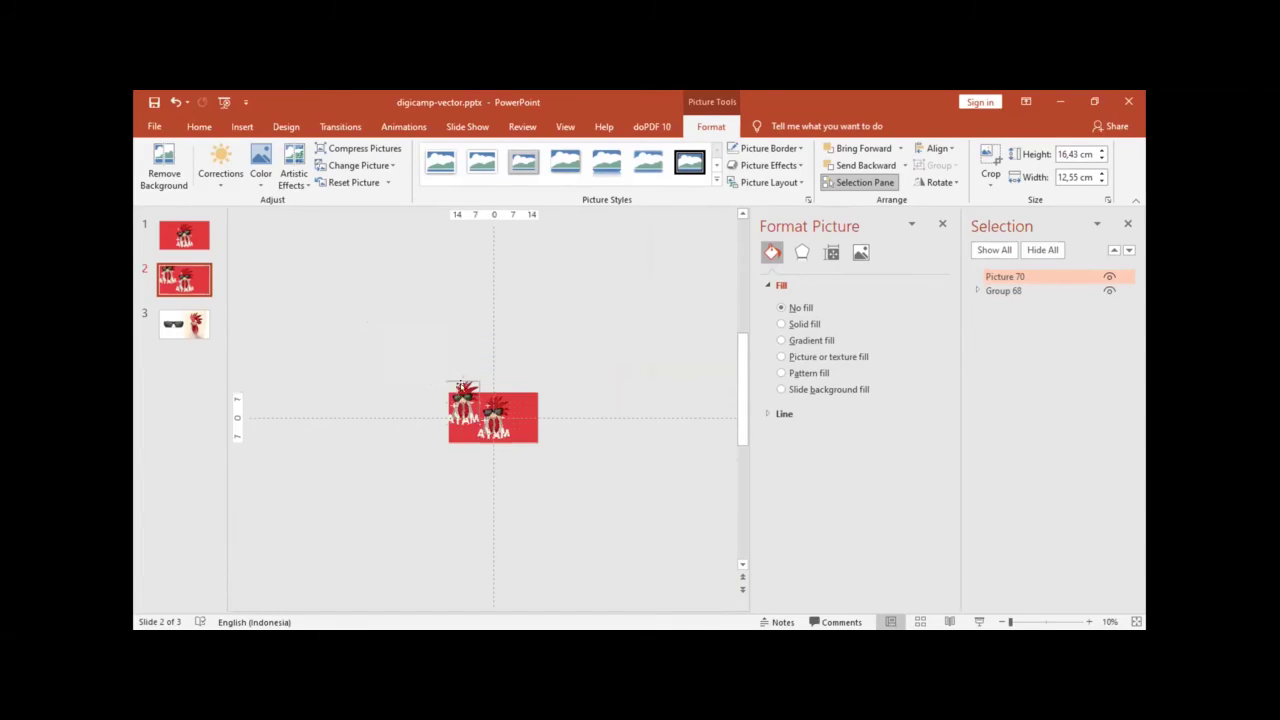
pyautogui.scroll(2, 390, 396)
pyautogui.moveTo(390, 394); pyautogui.dragTo(368, 364)
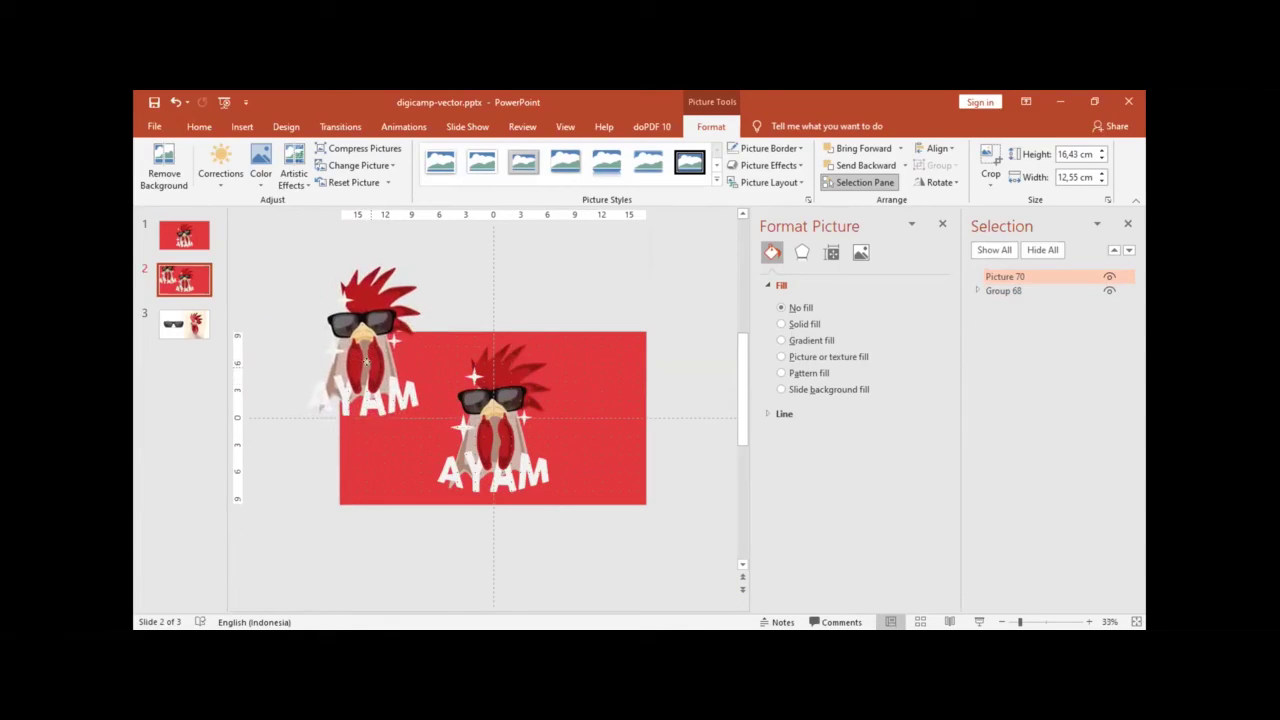
pyautogui.press('Delete')
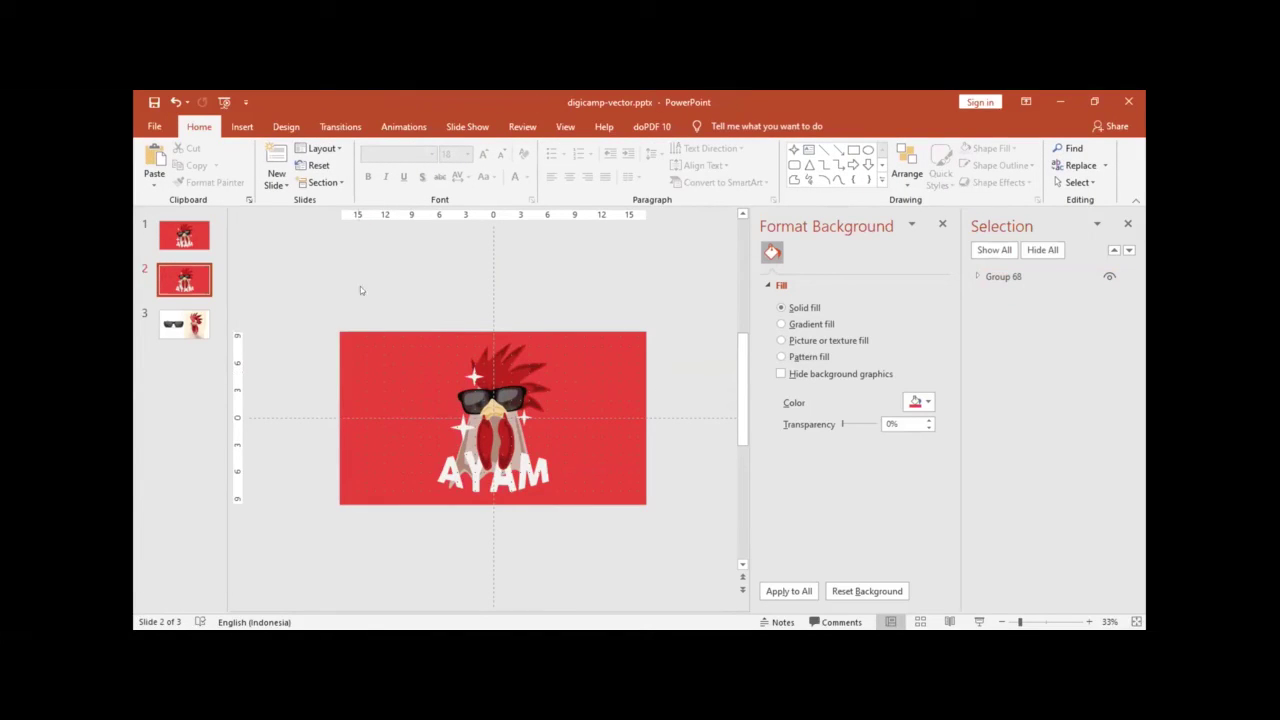
# Step: Export just the current slide to the Desktop as PNG named 'ayam-background.png'
pyautogui.click(155, 126)
pyautogui.press('Escape')
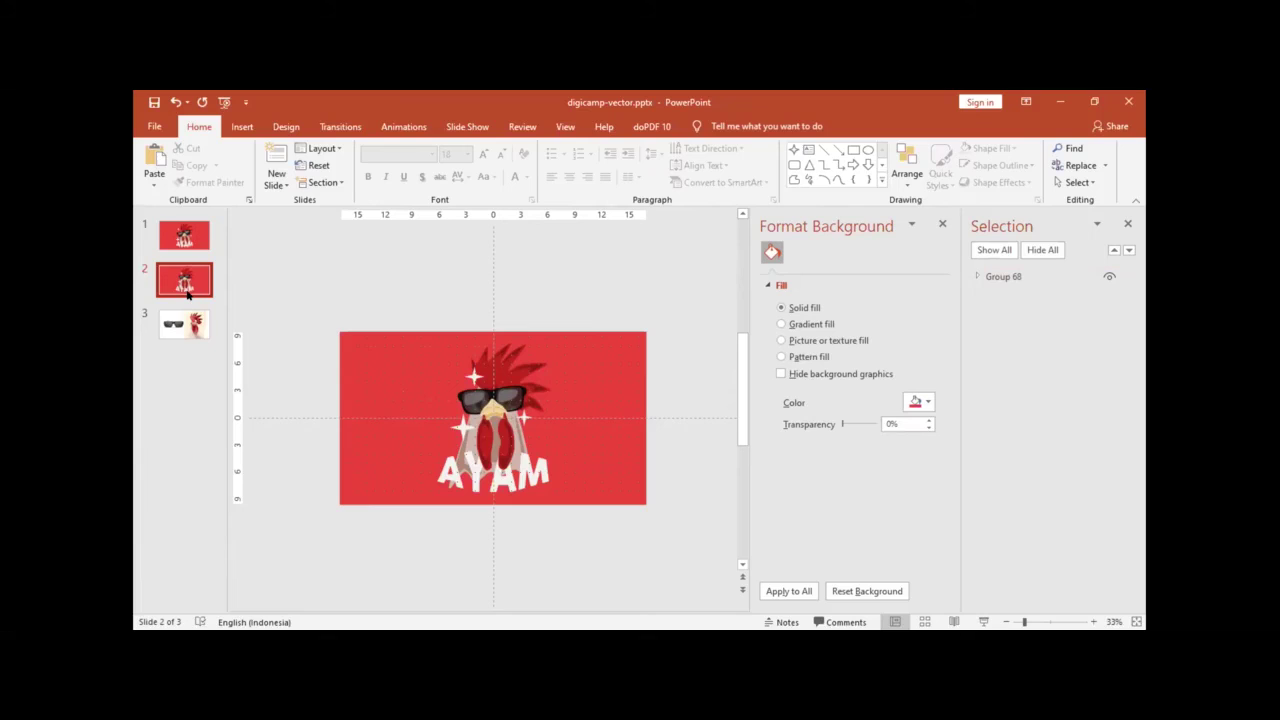
pyautogui.click(488, 410)
pyautogui.click(682, 402)
pyautogui.press('F12')
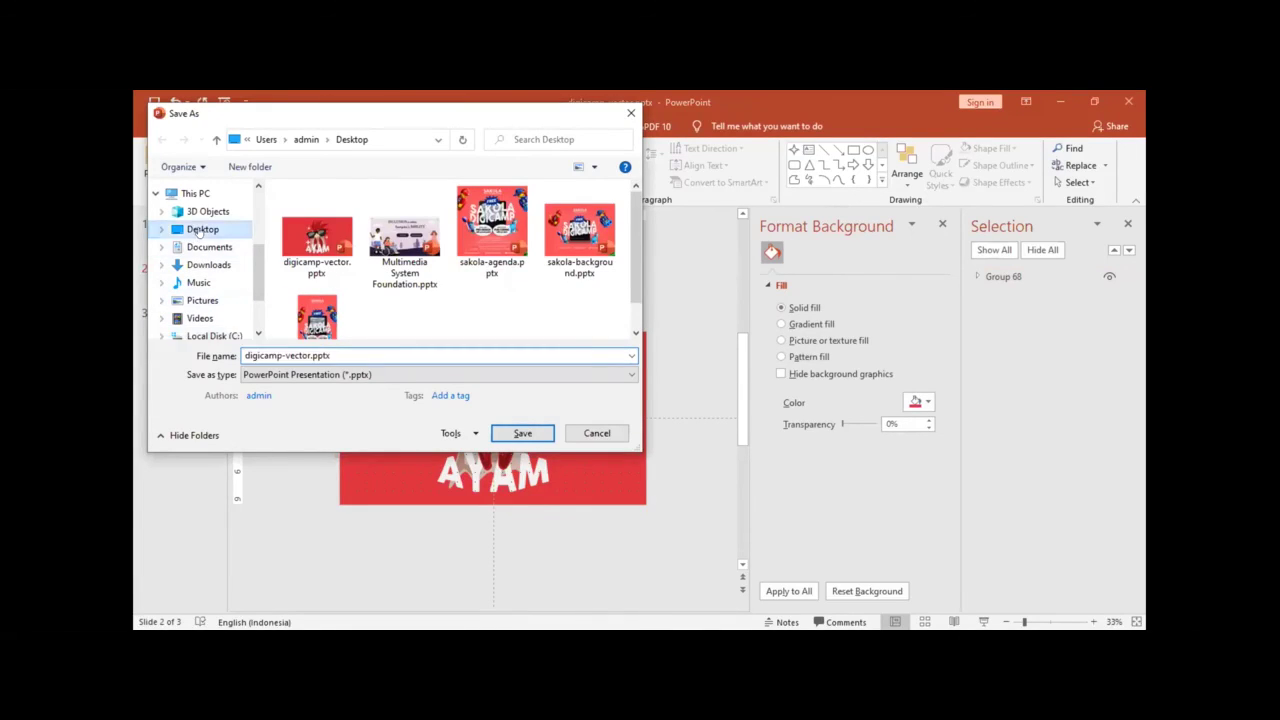
pyautogui.click(200, 232)
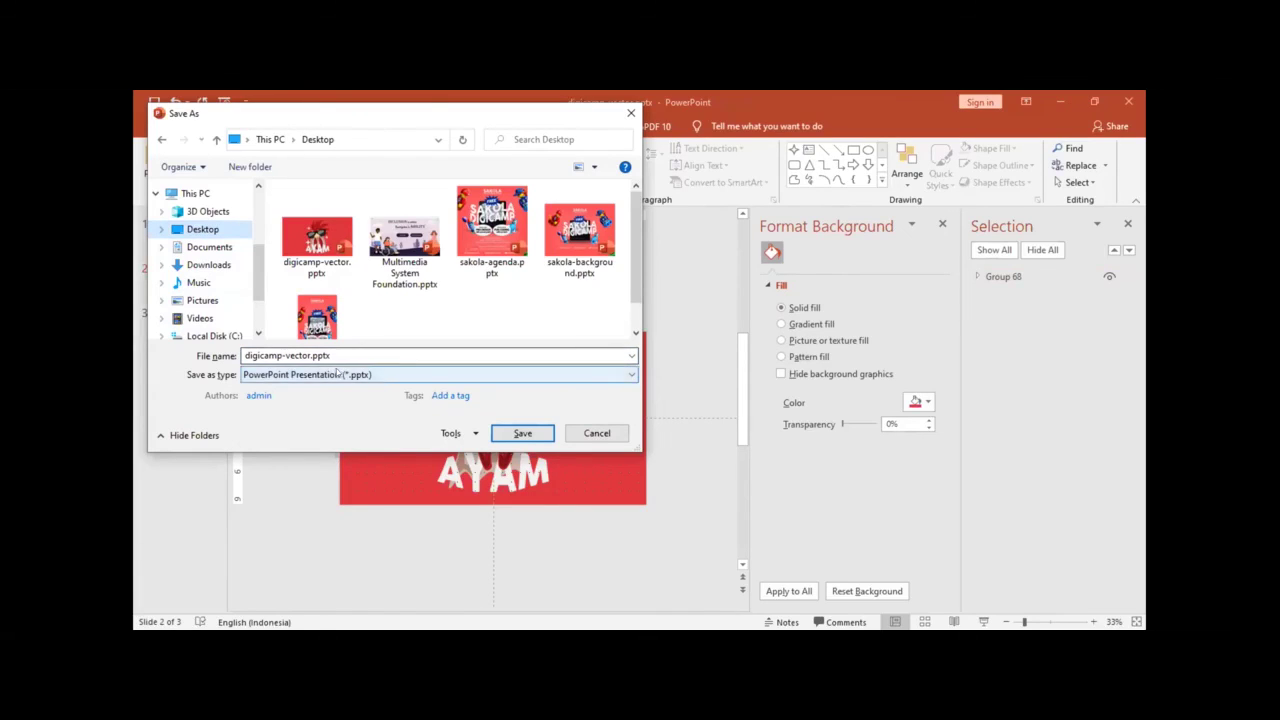
pyautogui.click(337, 374)
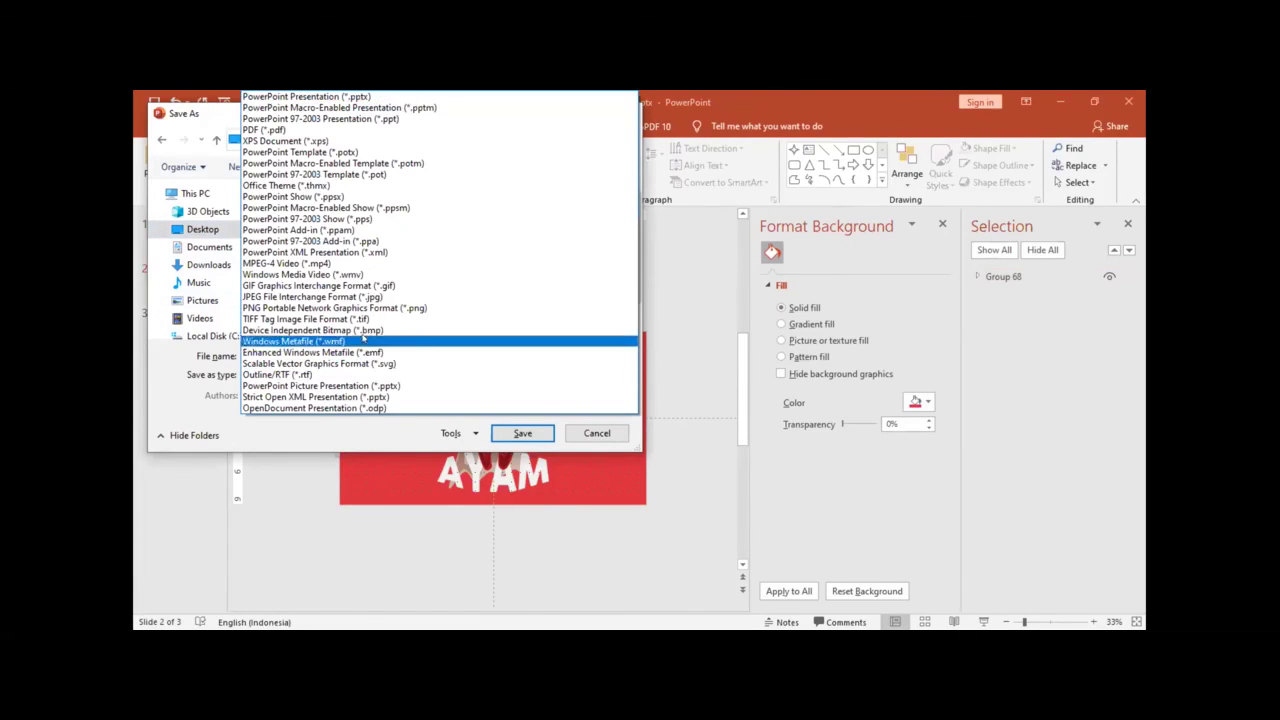
pyautogui.click(415, 308)
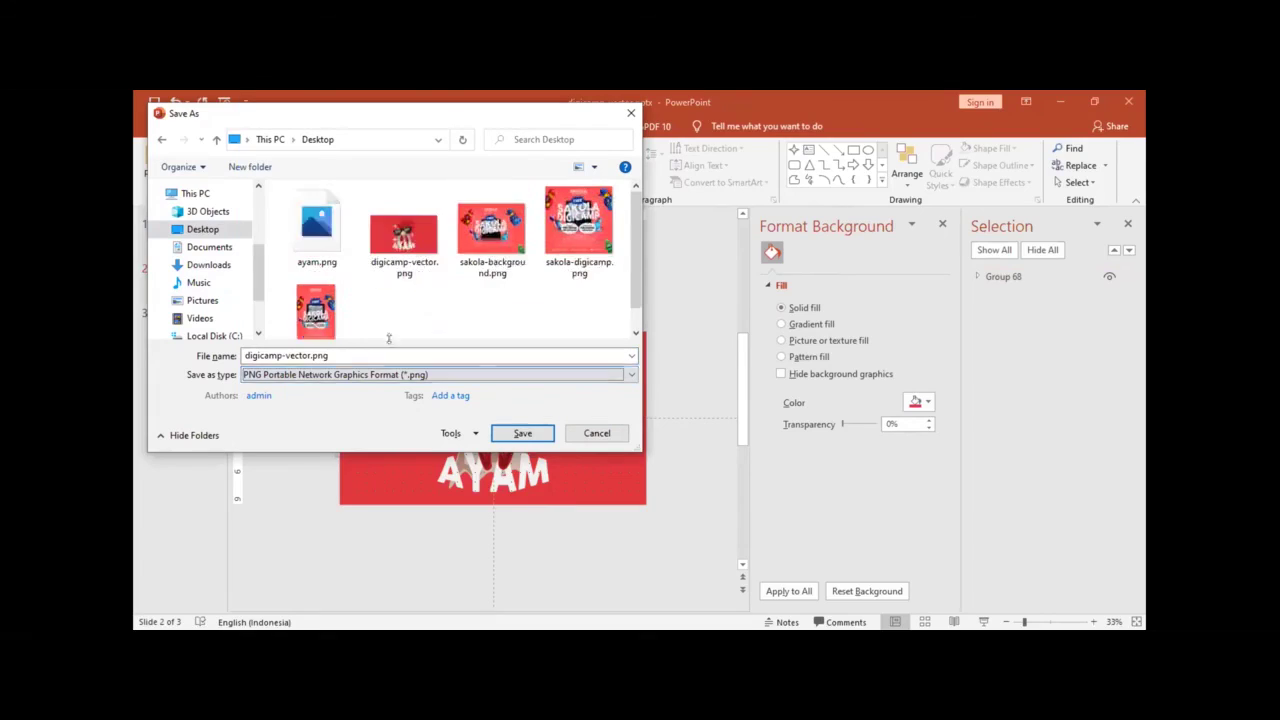
pyautogui.click(368, 356)
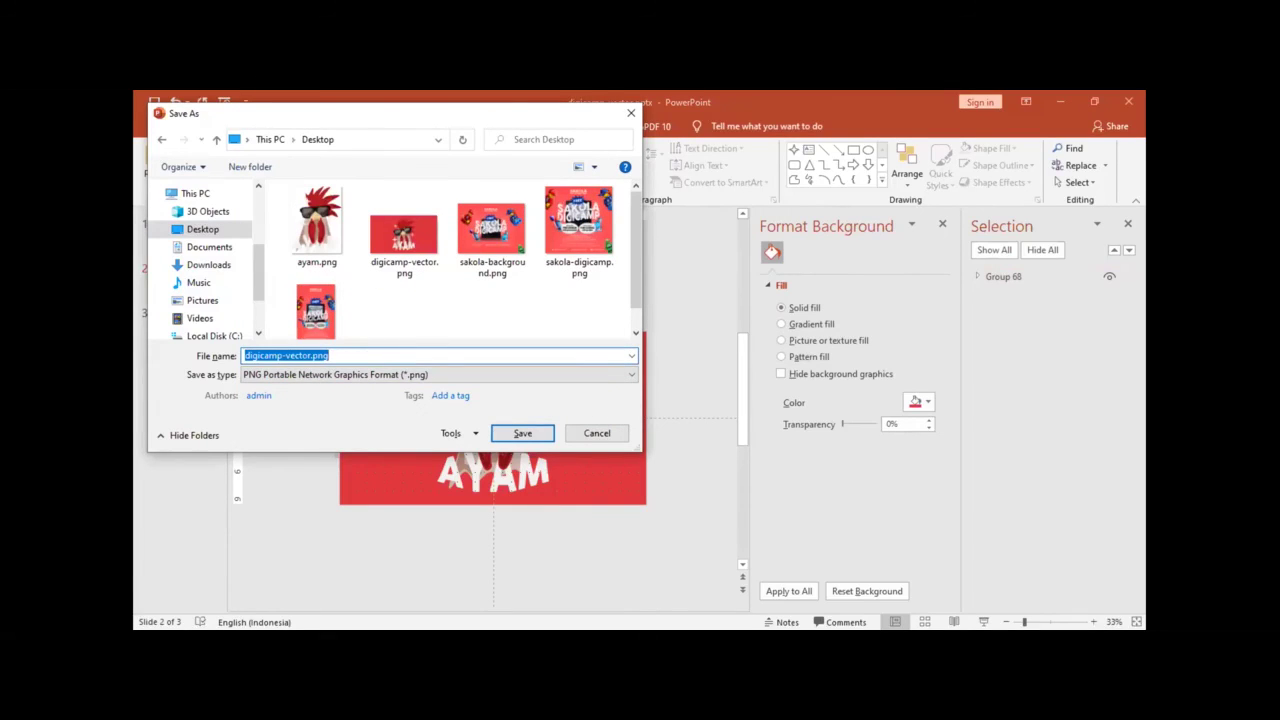
pyautogui.write('ayam-bac')
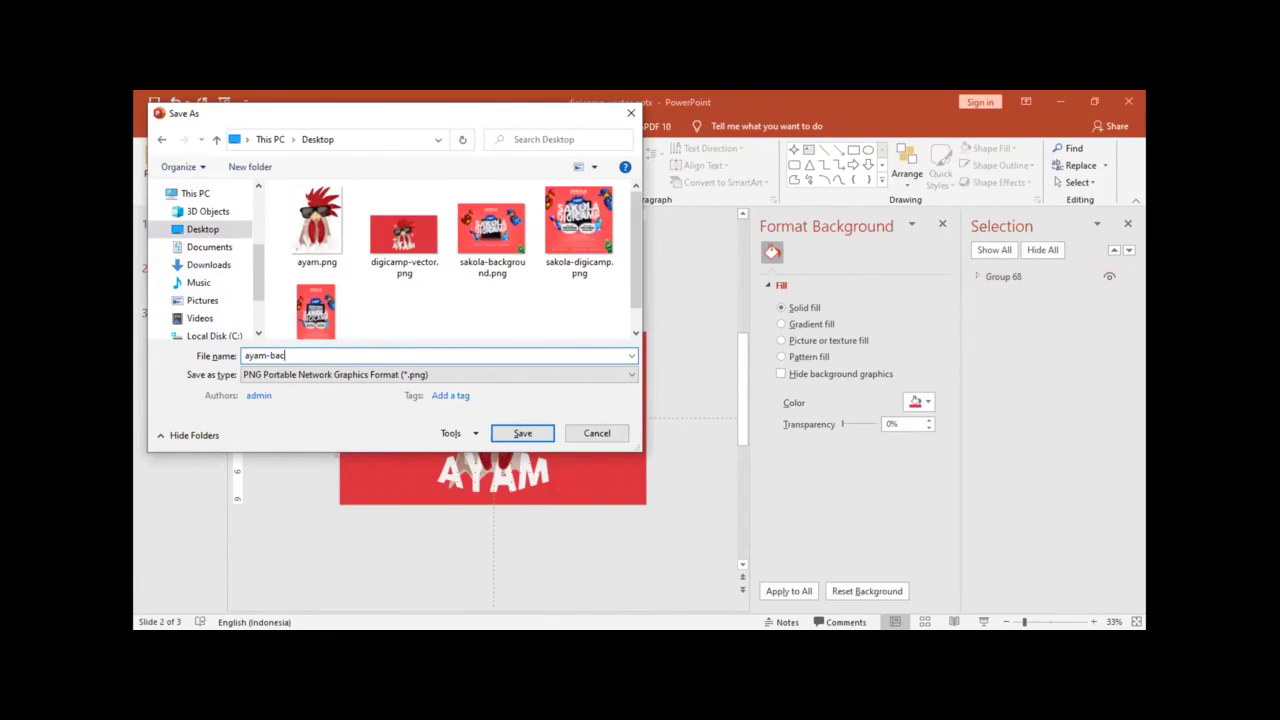
pyautogui.write('kground')
pyautogui.write('.png')
pyautogui.press('Return')
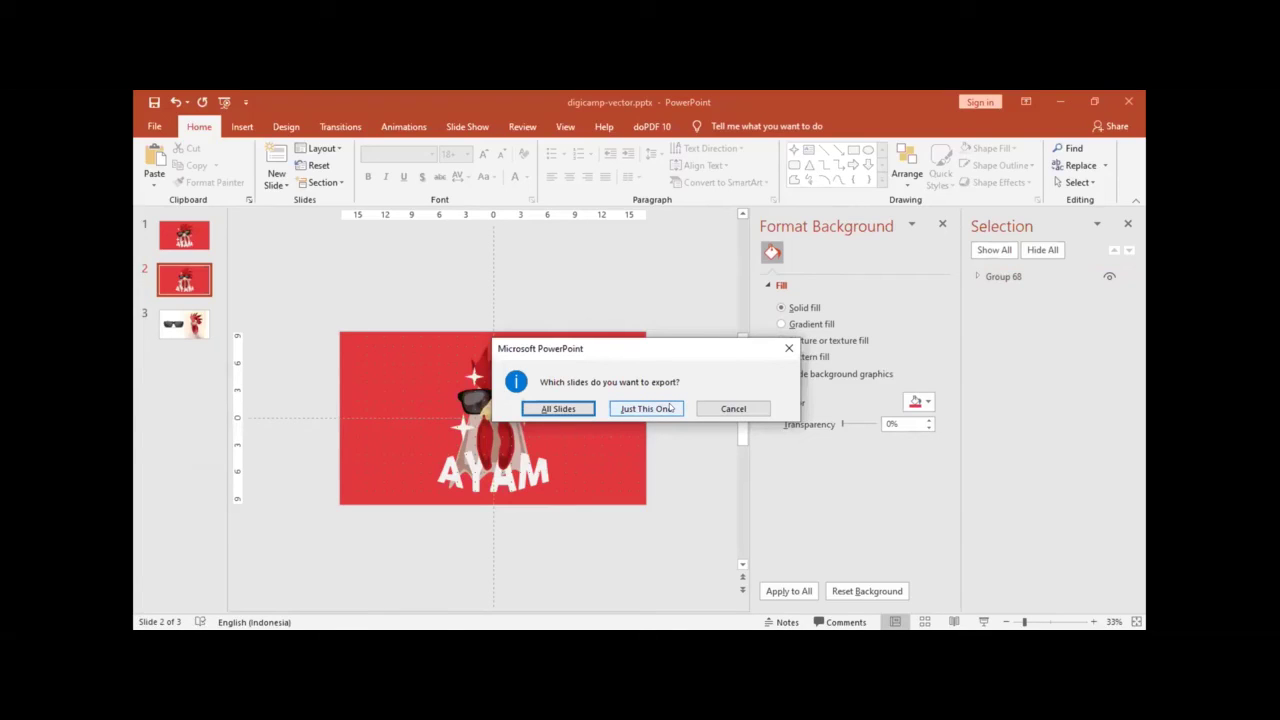
pyautogui.click(670, 408)
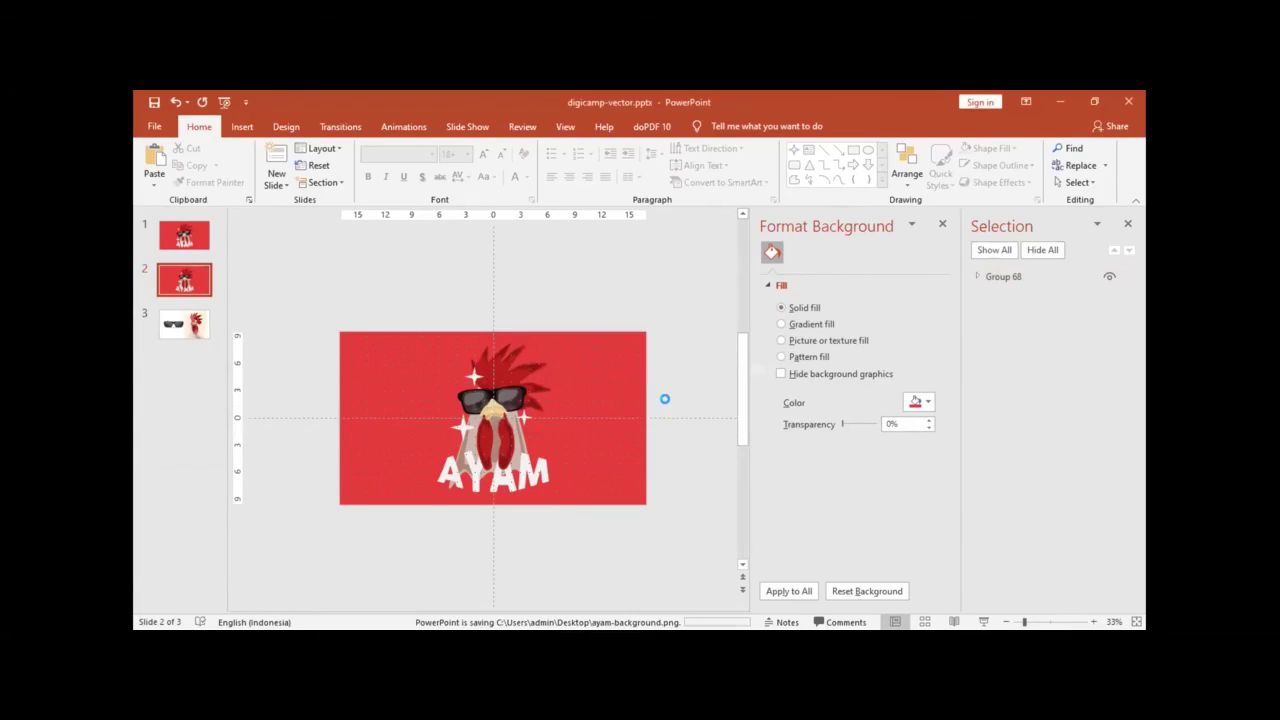
pyautogui.click(1061, 100)
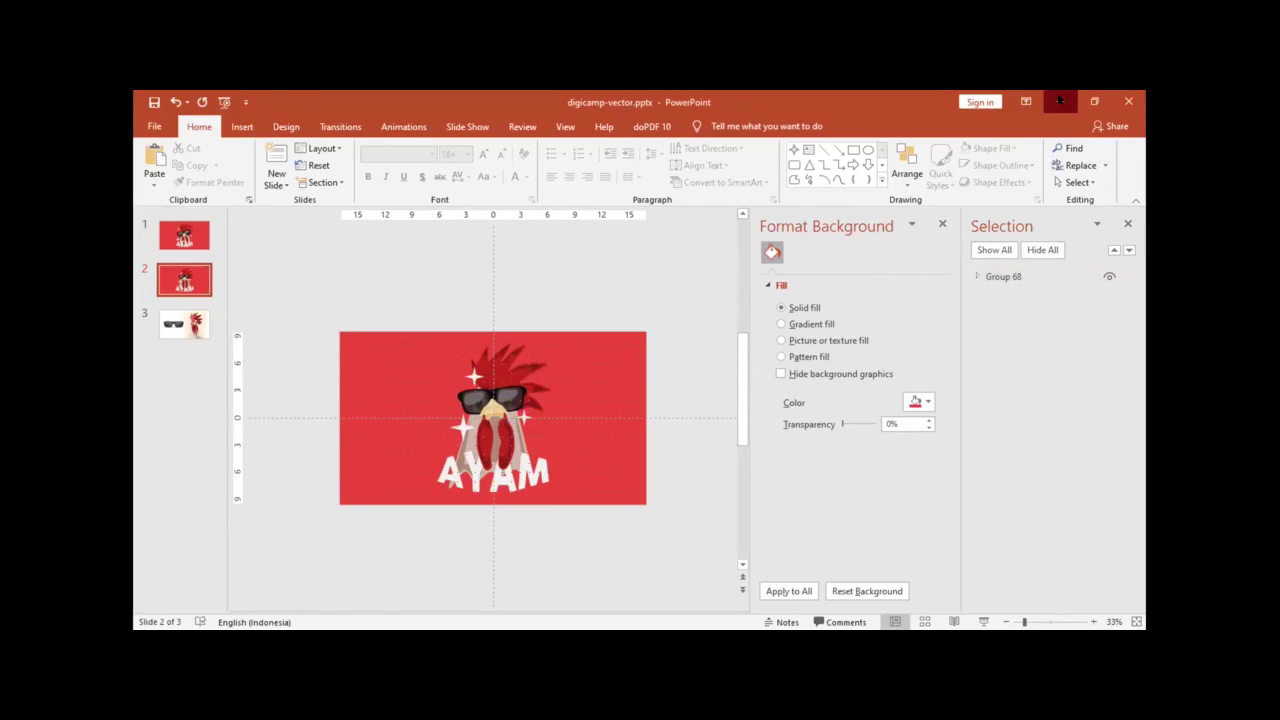
# Step: Paste the design as a picture, move it around, then delete that pasted copy
pyautogui.hotkey('ctrl', 'v')
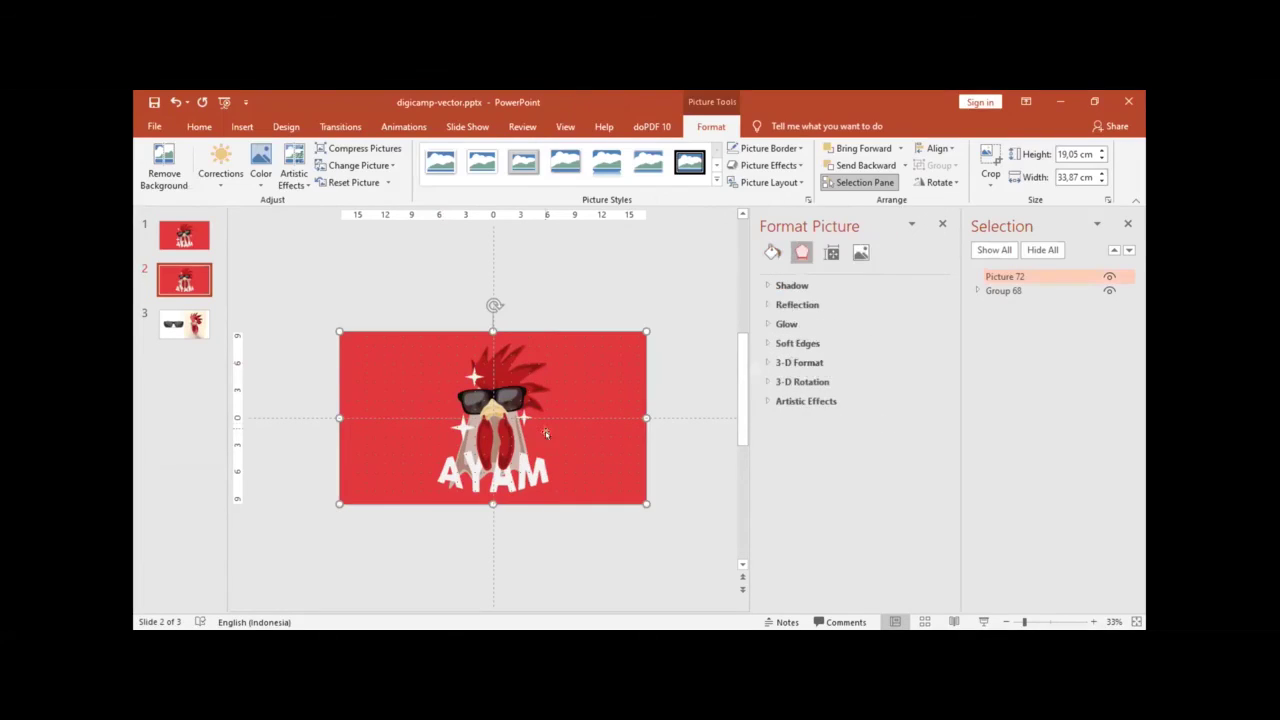
pyautogui.moveTo(577, 359); pyautogui.dragTo(476, 316)
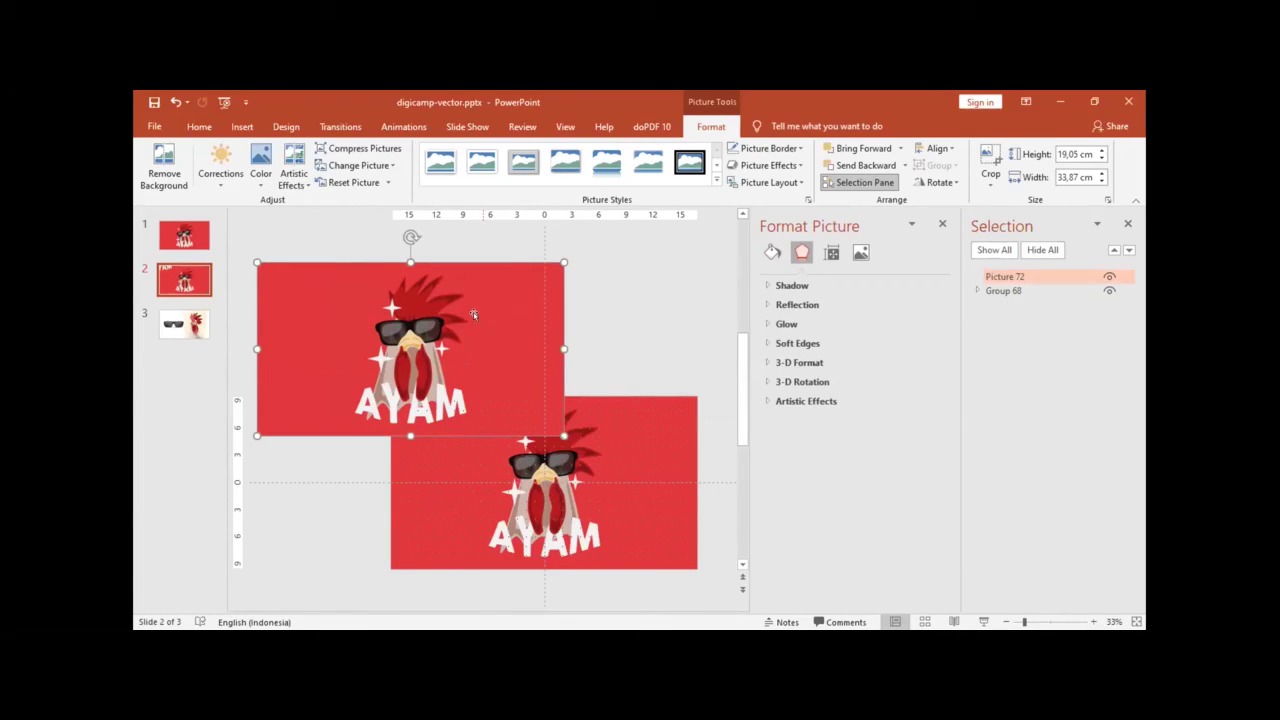
pyautogui.moveTo(477, 316)
pyautogui.mouseDown()
pyautogui.moveTo(594, 290)
pyautogui.moveTo(627, 341)
pyautogui.mouseUp()
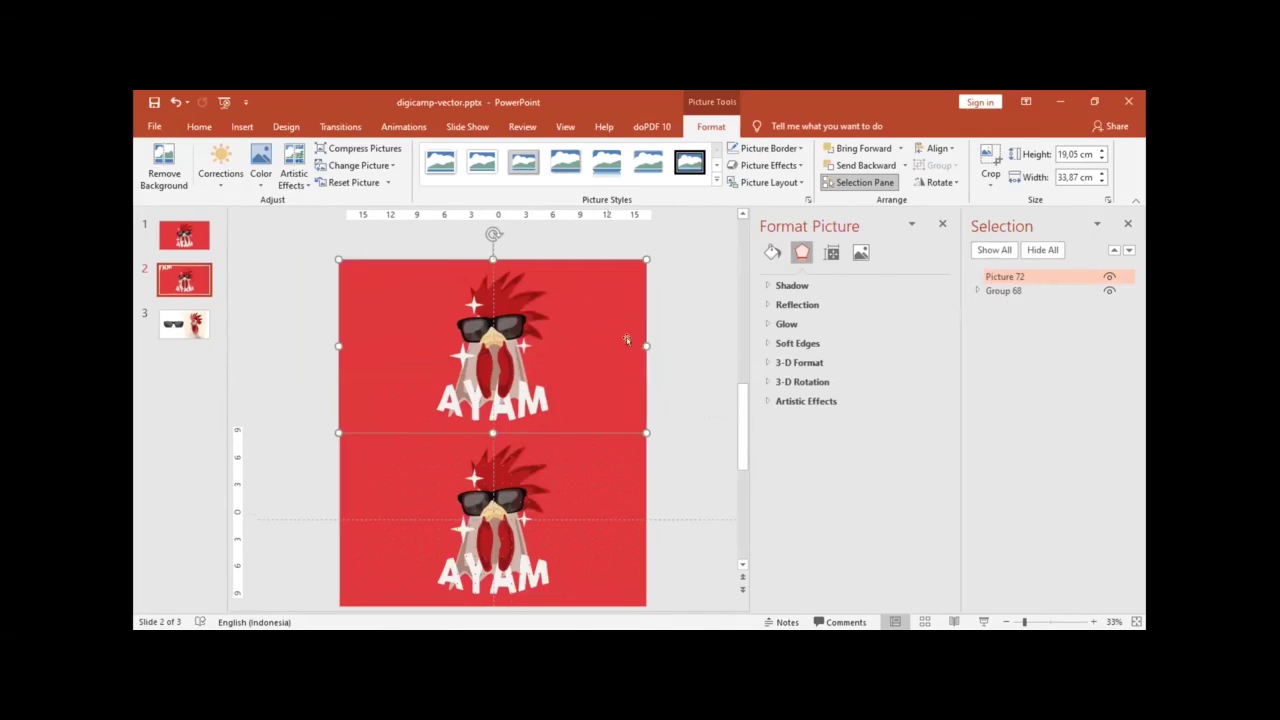
pyautogui.click(691, 355)
pyautogui.click(474, 334)
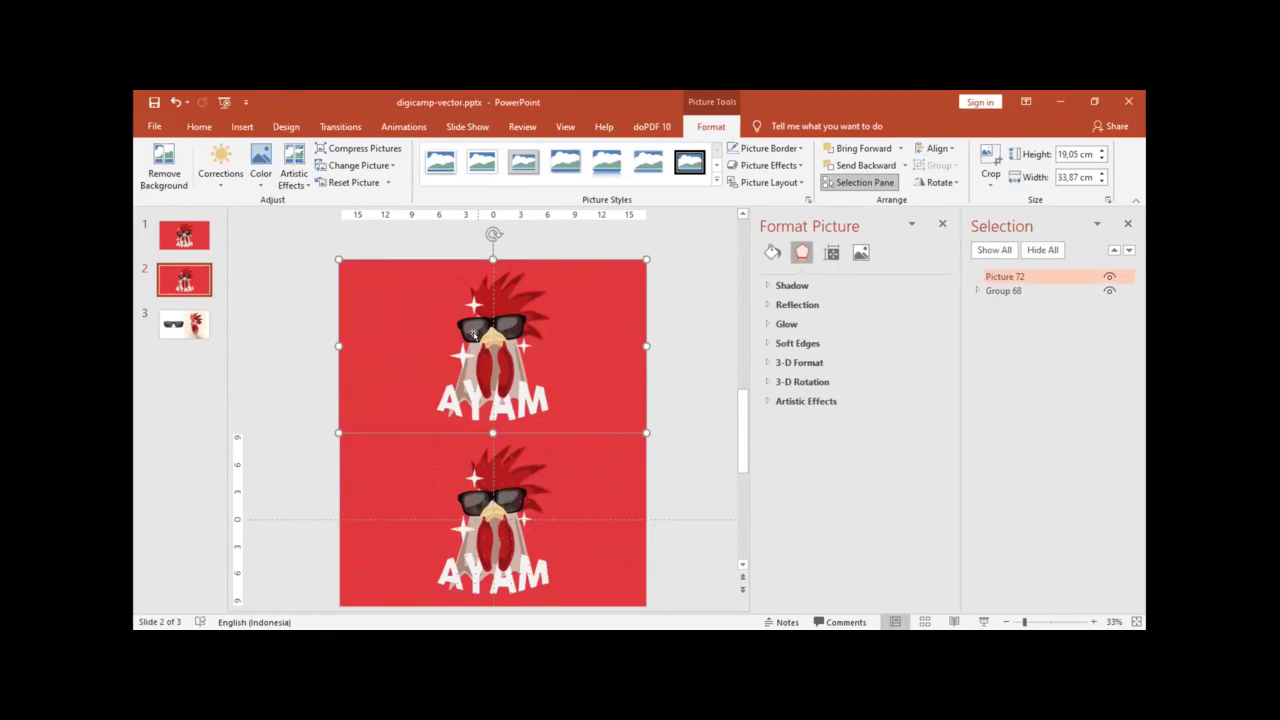
pyautogui.press('Delete')
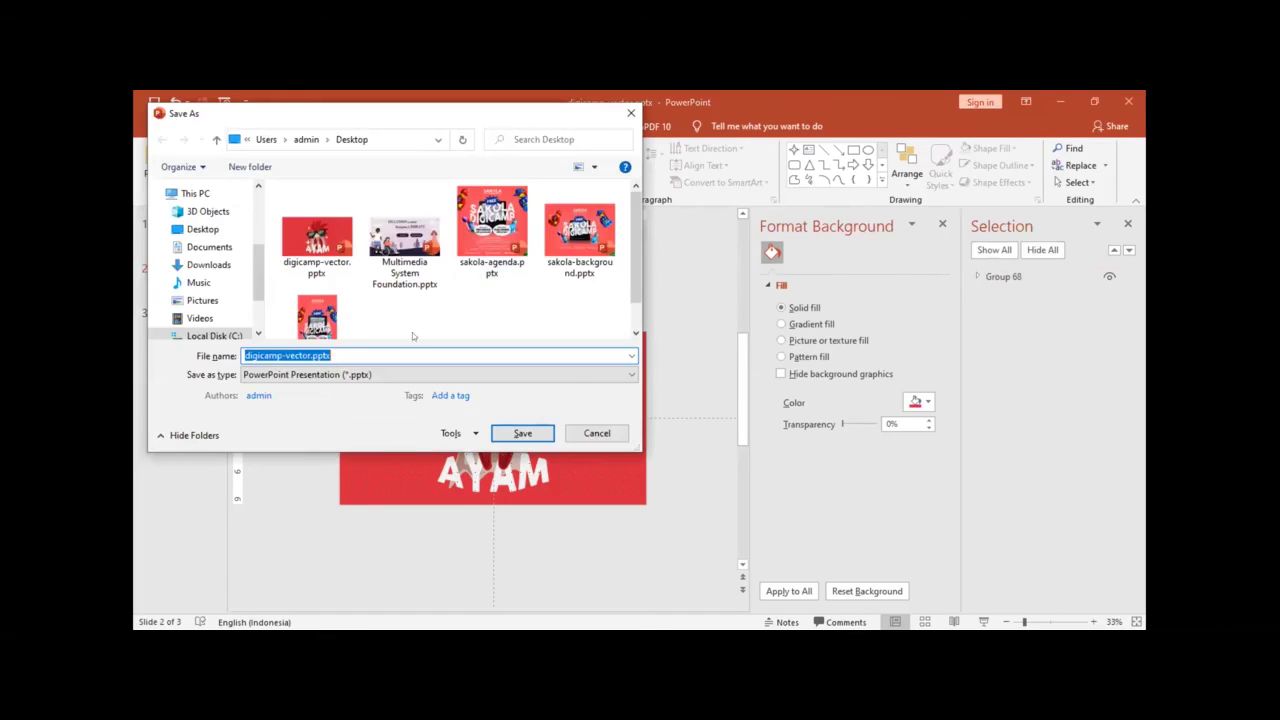
# Step: Switch Save as type to PDF, then close the Save As dialog without saving
pyautogui.click(397, 375)
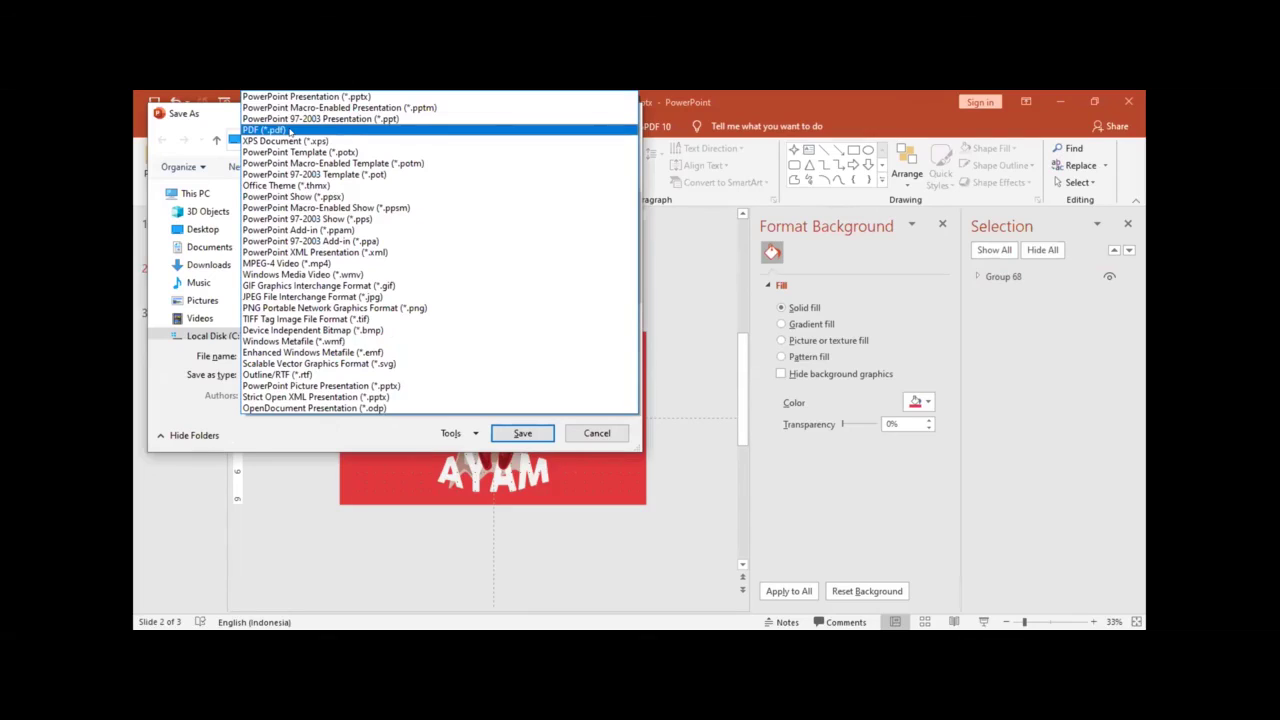
pyautogui.click(289, 130)
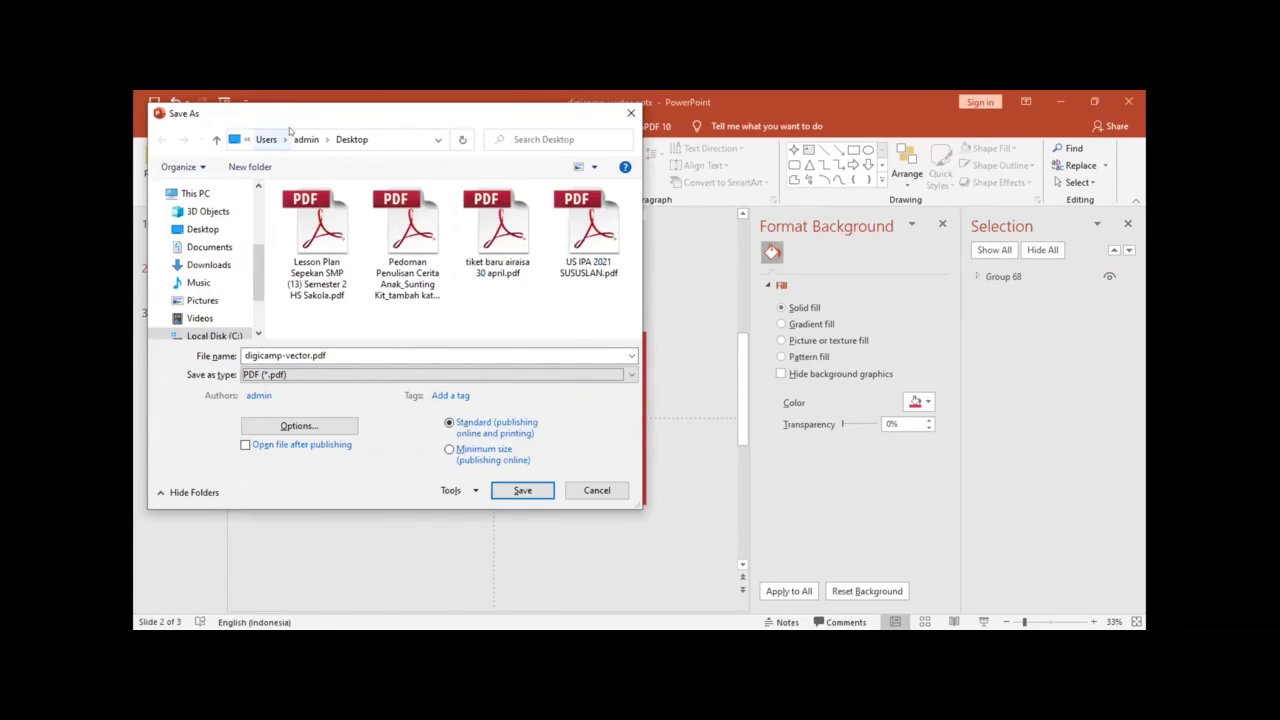
pyautogui.click(629, 112)
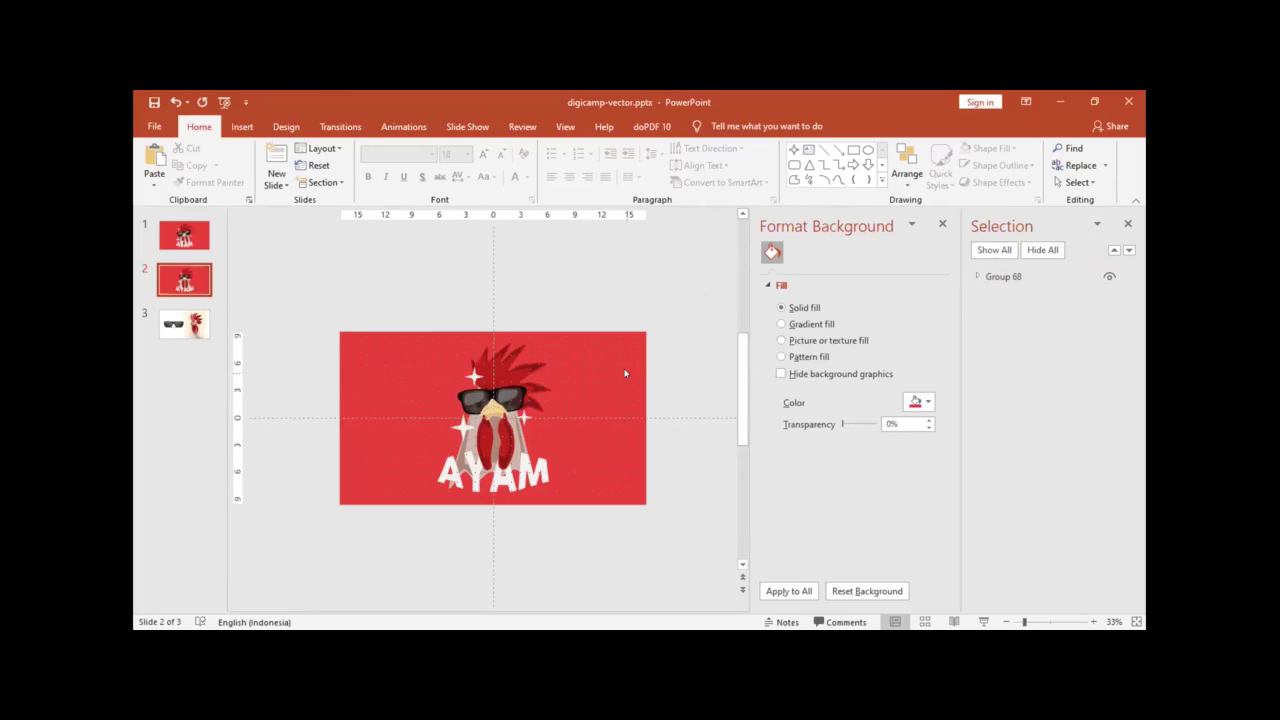
pyautogui.scroll(2, 625, 373)
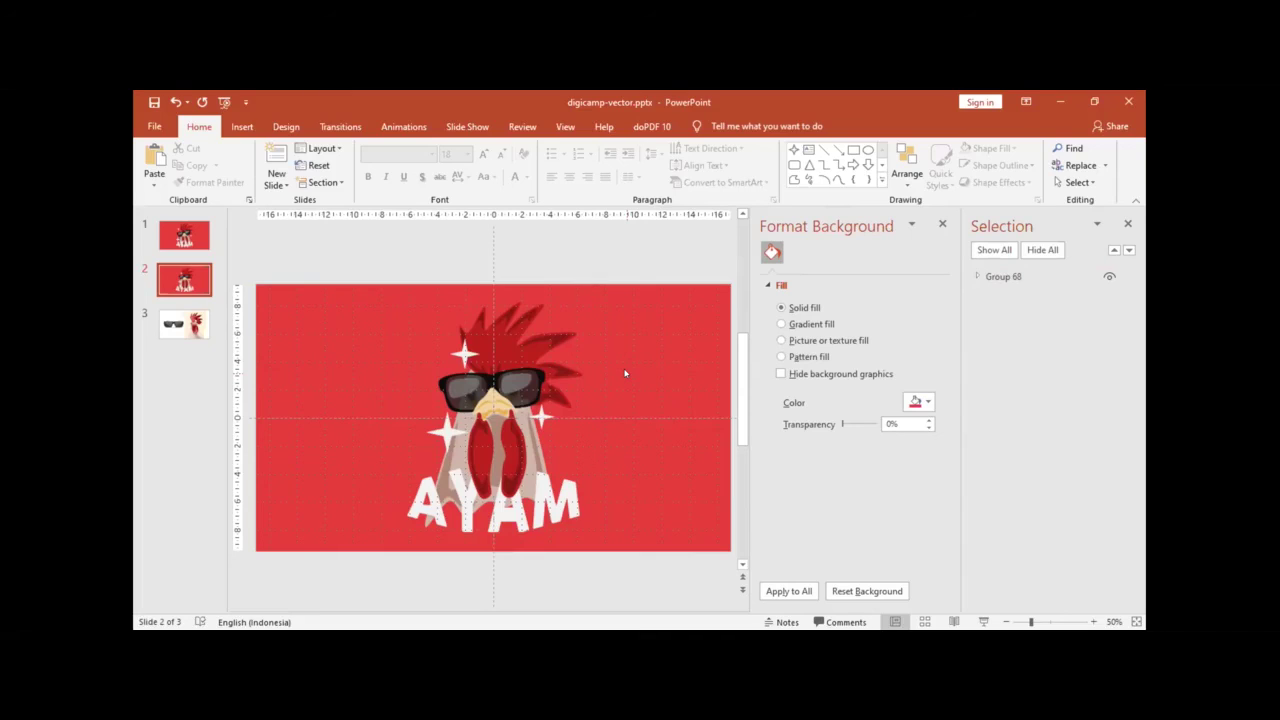
pyautogui.click(184, 323)
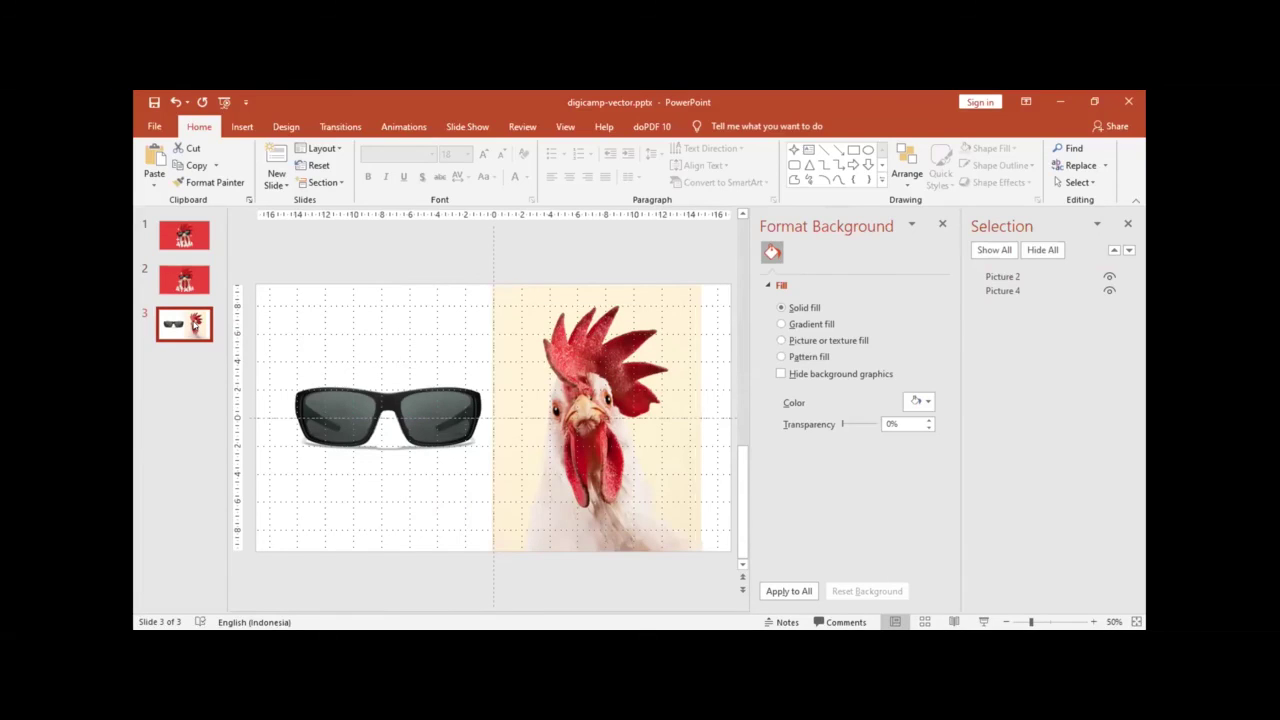
pyautogui.click(184, 280)
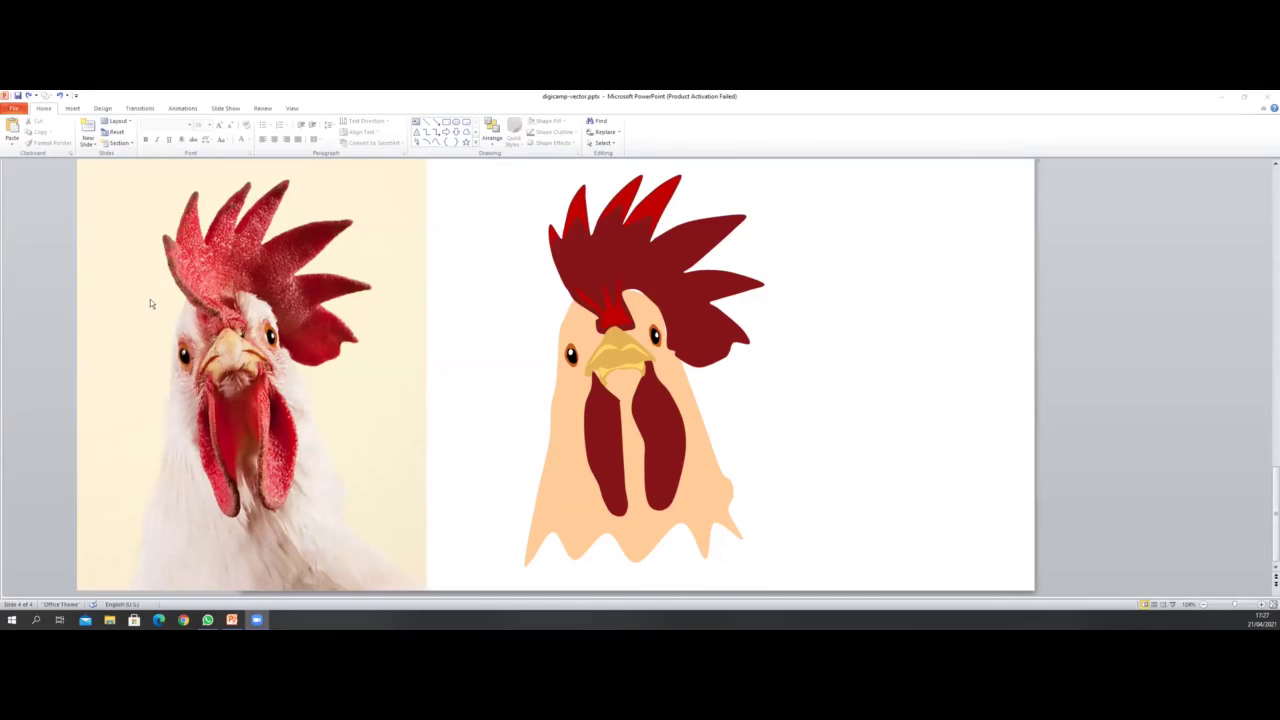
pyautogui.click(125, 296)
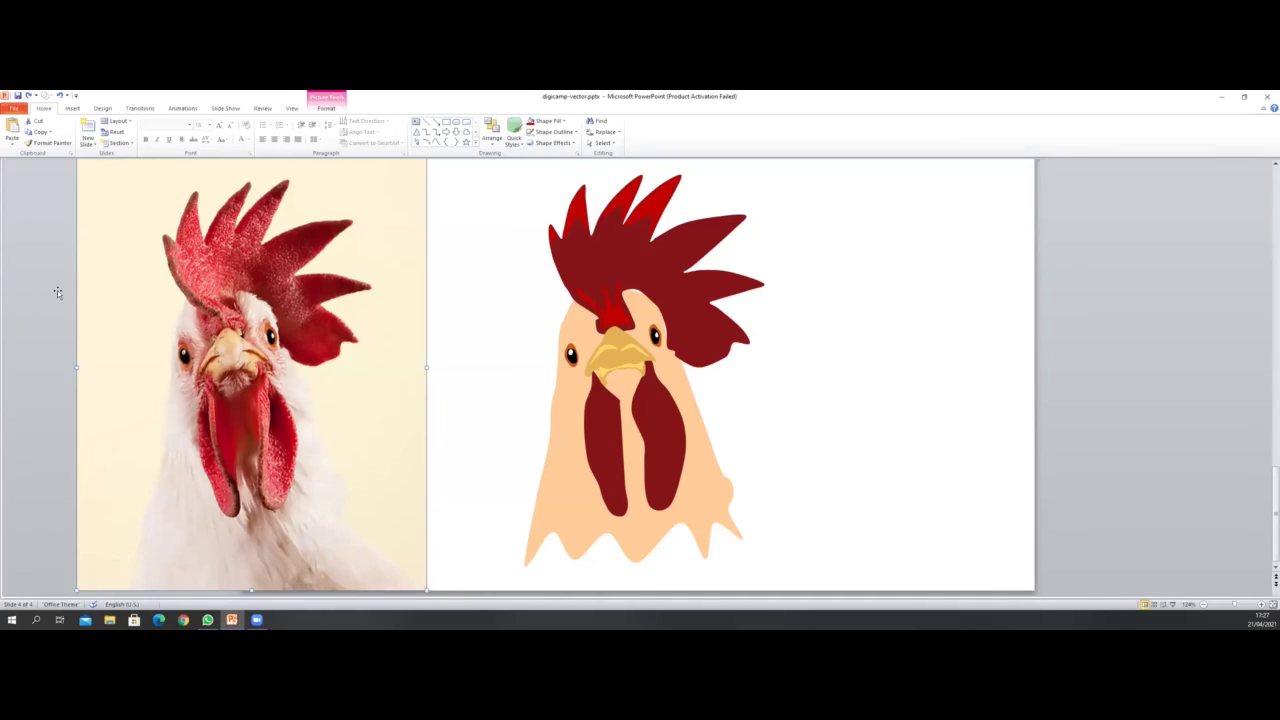
pyautogui.click(327, 108)
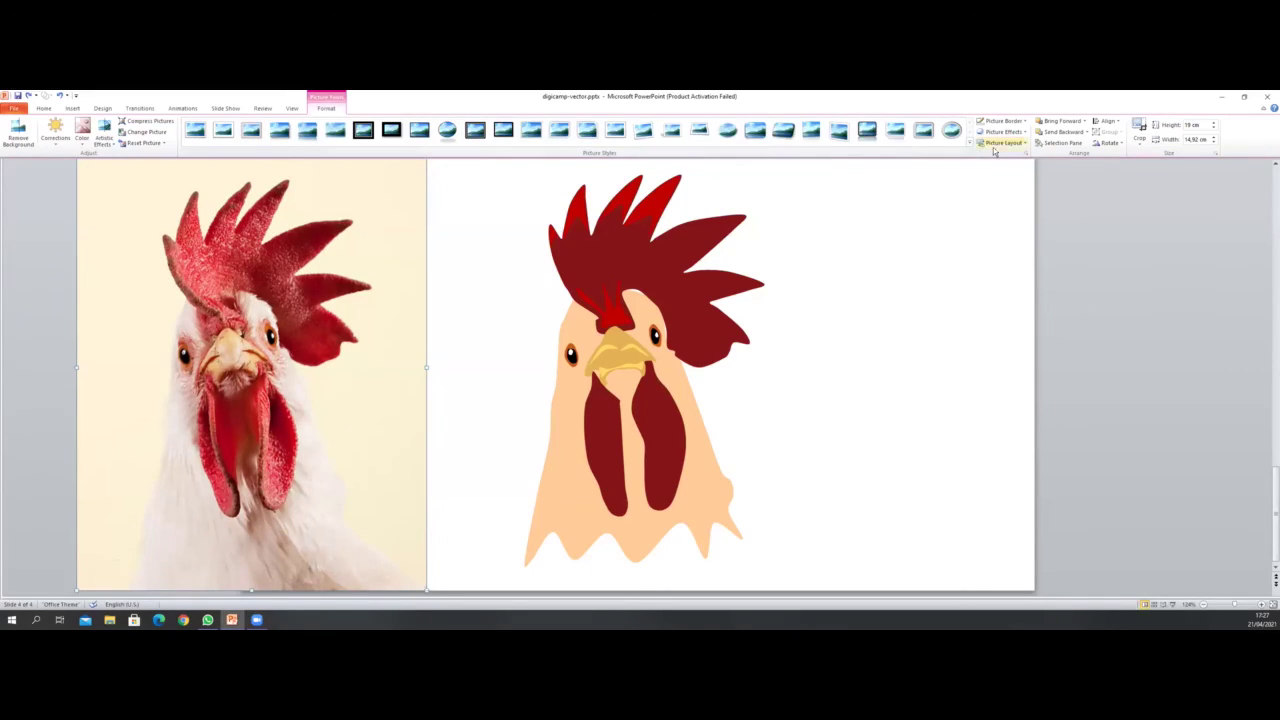
pyautogui.click(1063, 143)
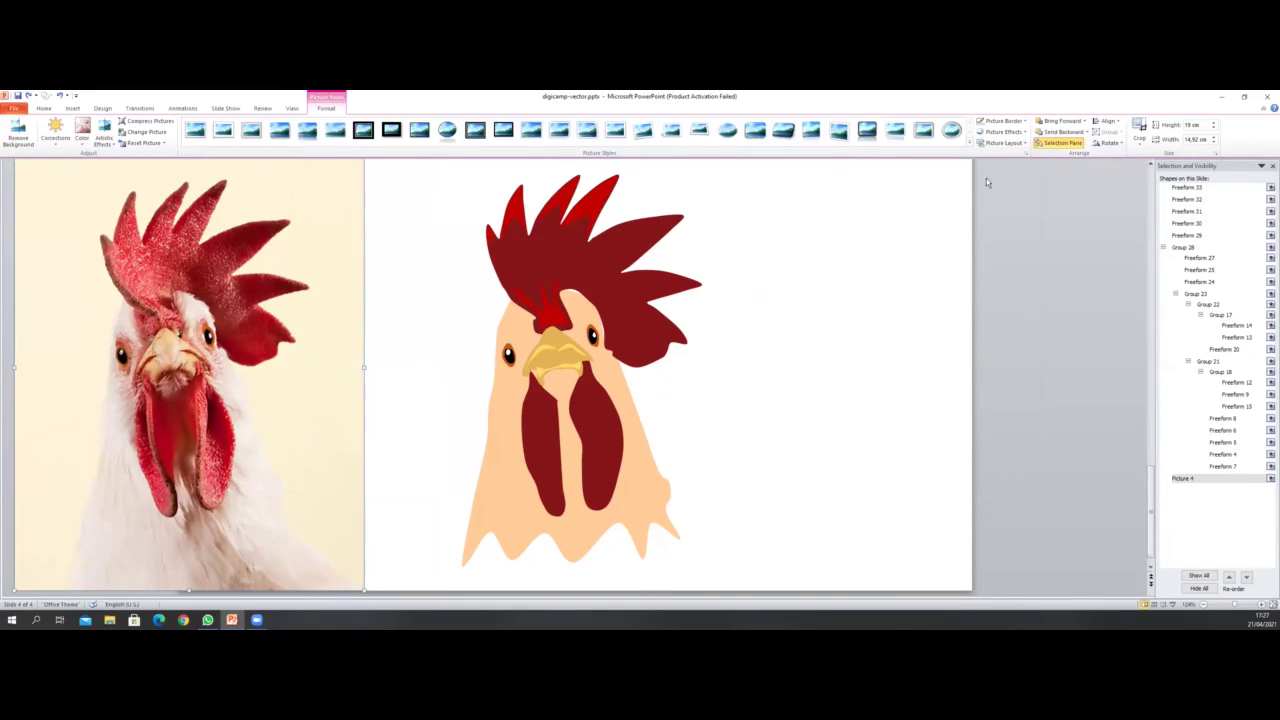
pyautogui.click(1271, 166)
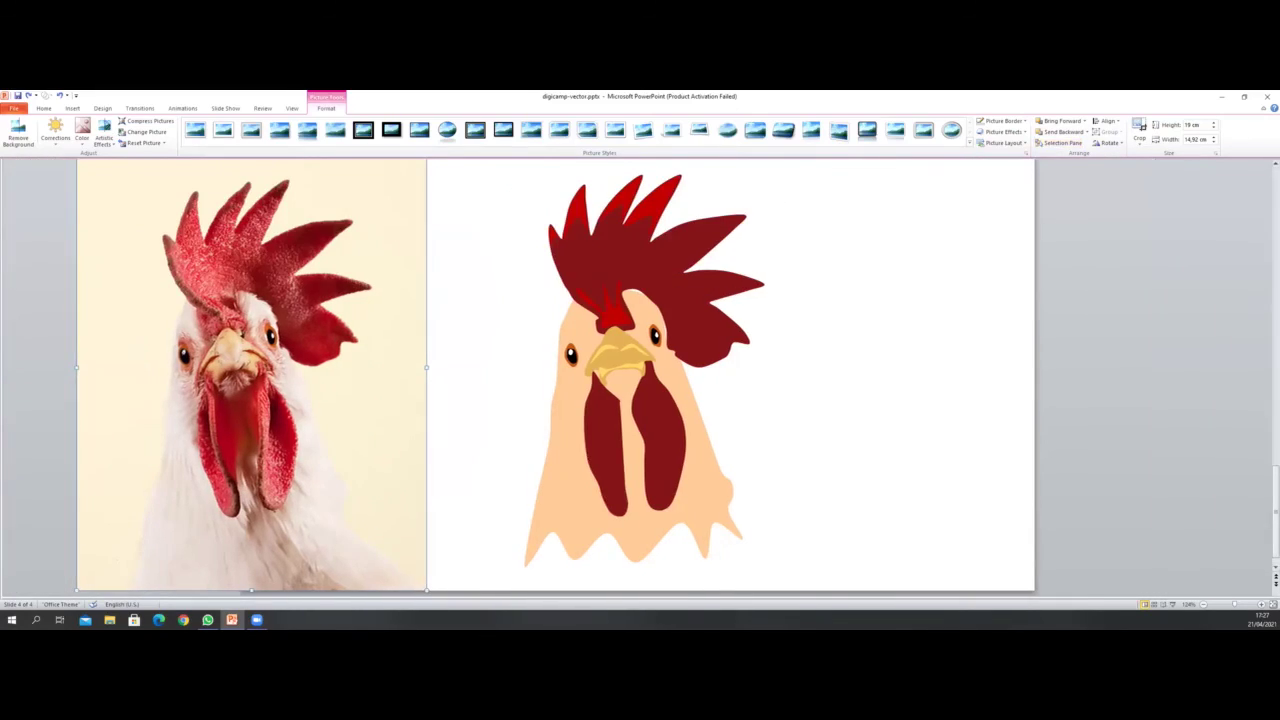
pyautogui.click(33, 214)
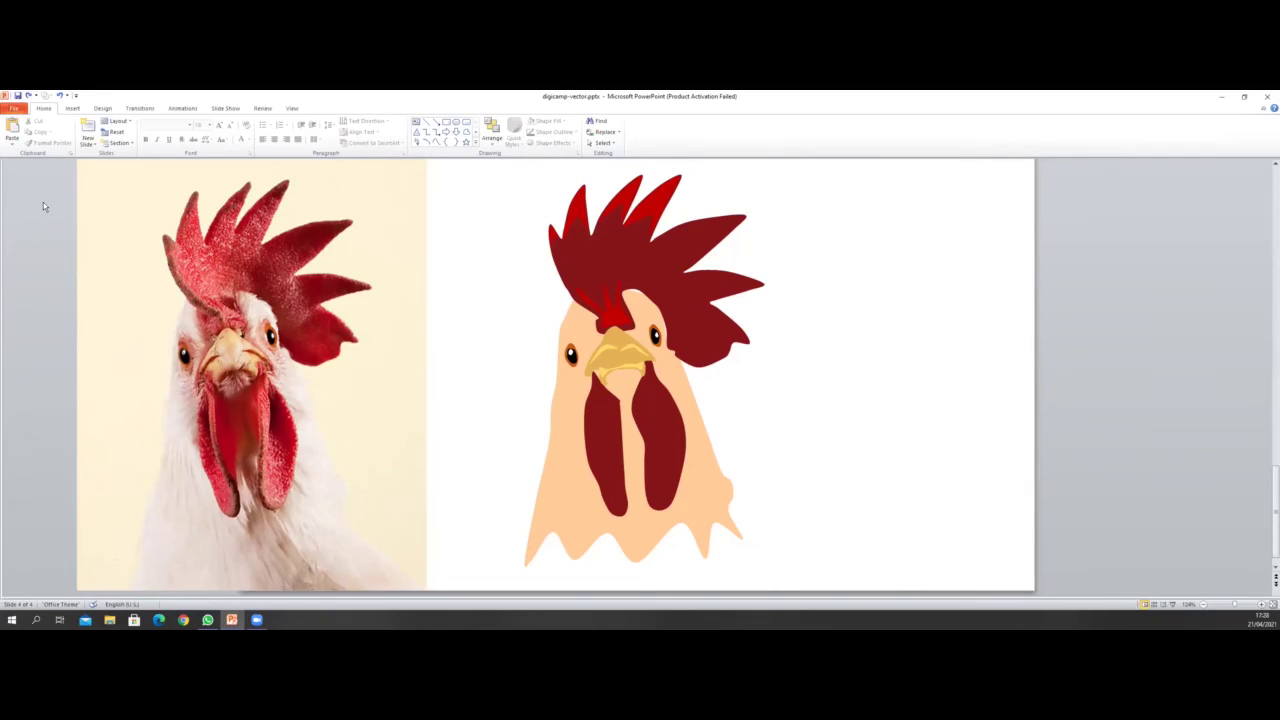
pyautogui.click(283, 108)
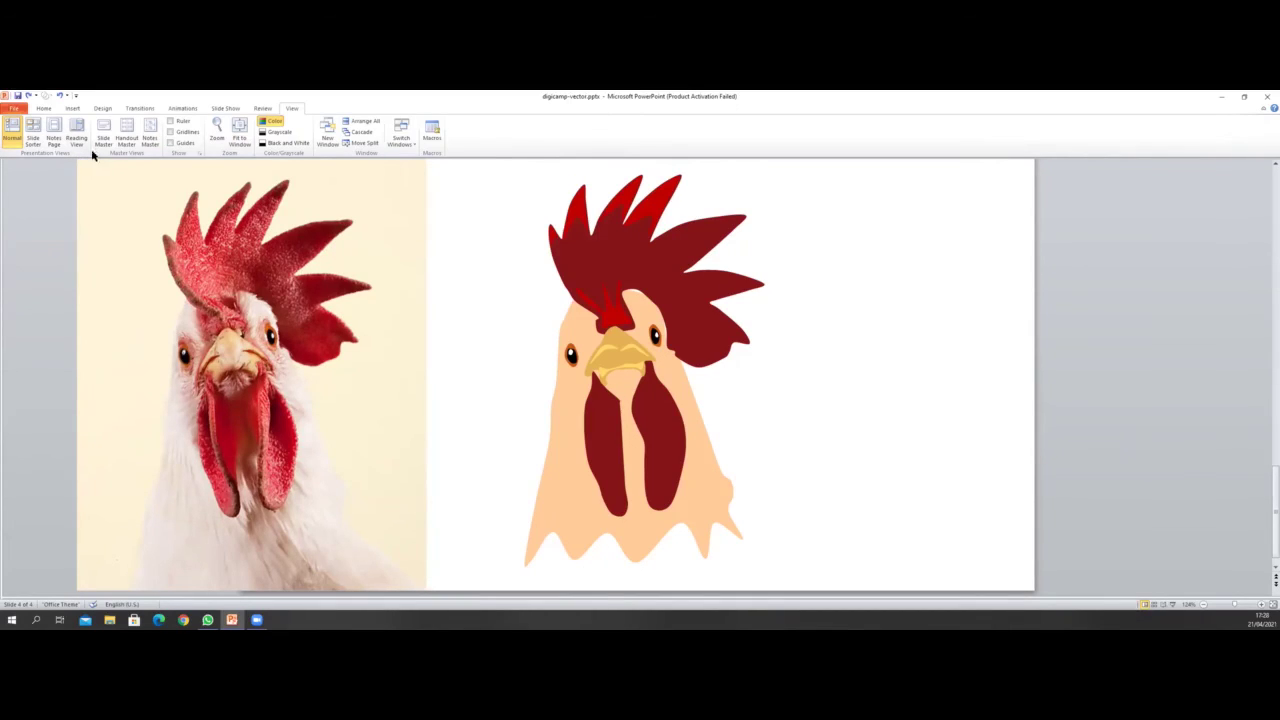
pyautogui.click(32, 140)
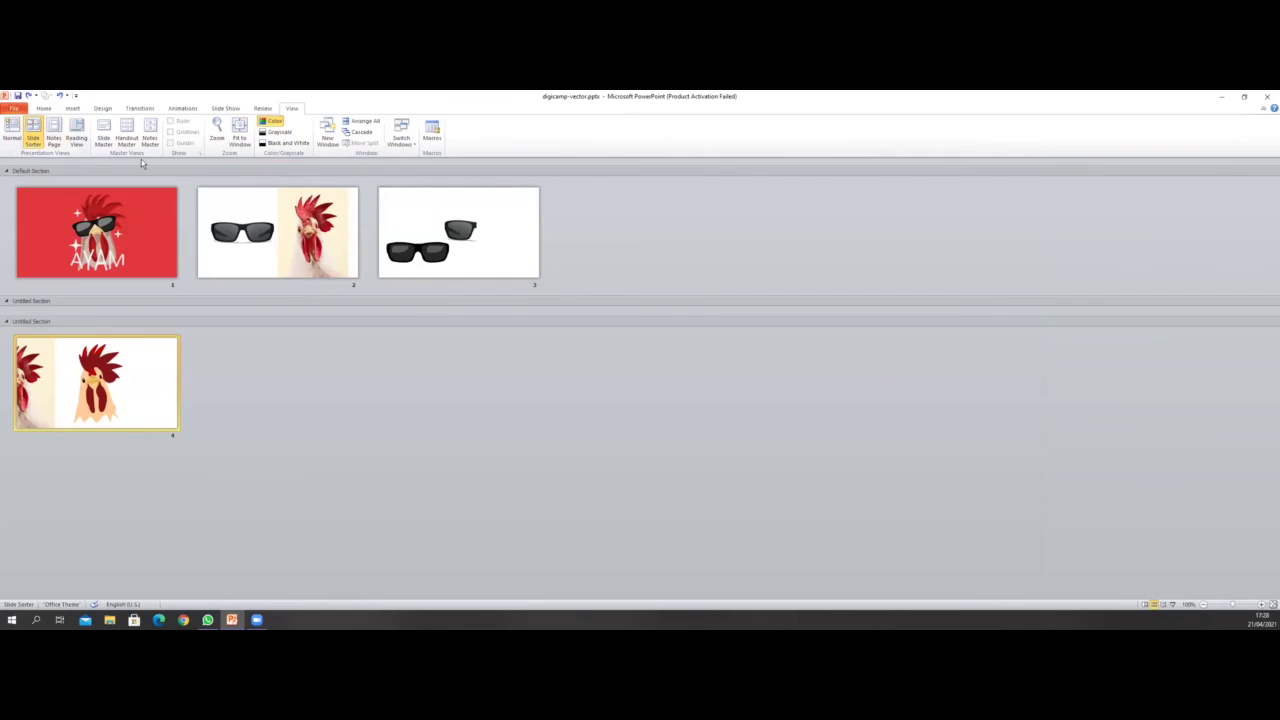
pyautogui.click(12, 136)
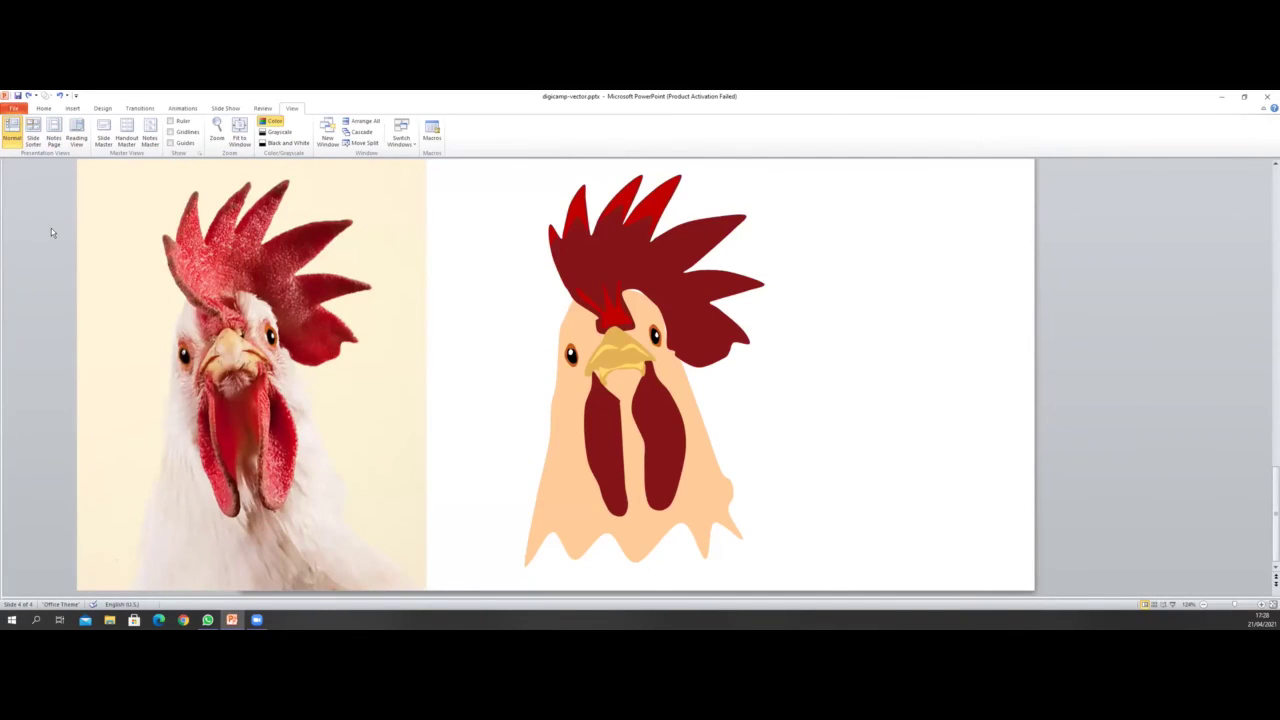
# Step: Dismiss the slide's context menu, then drag the Slides thumbnail pane back open and widen it
pyautogui.rightClick(54, 227)
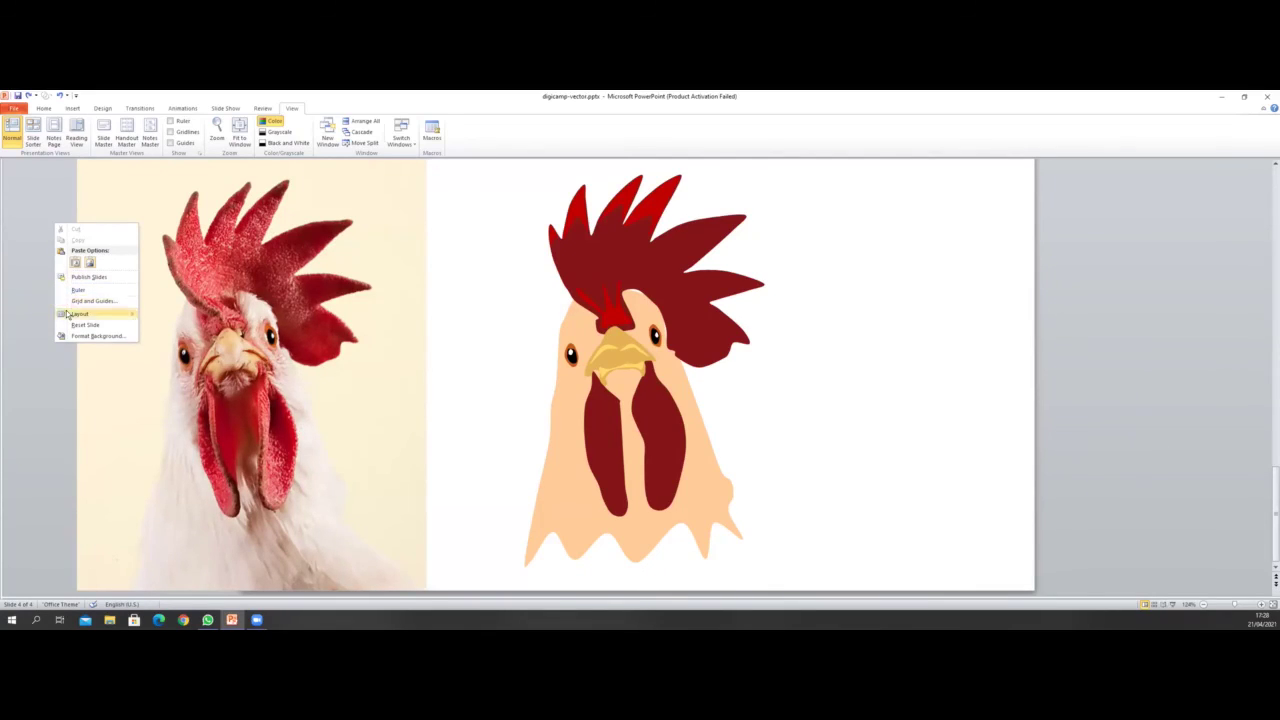
pyautogui.moveTo(67, 315)
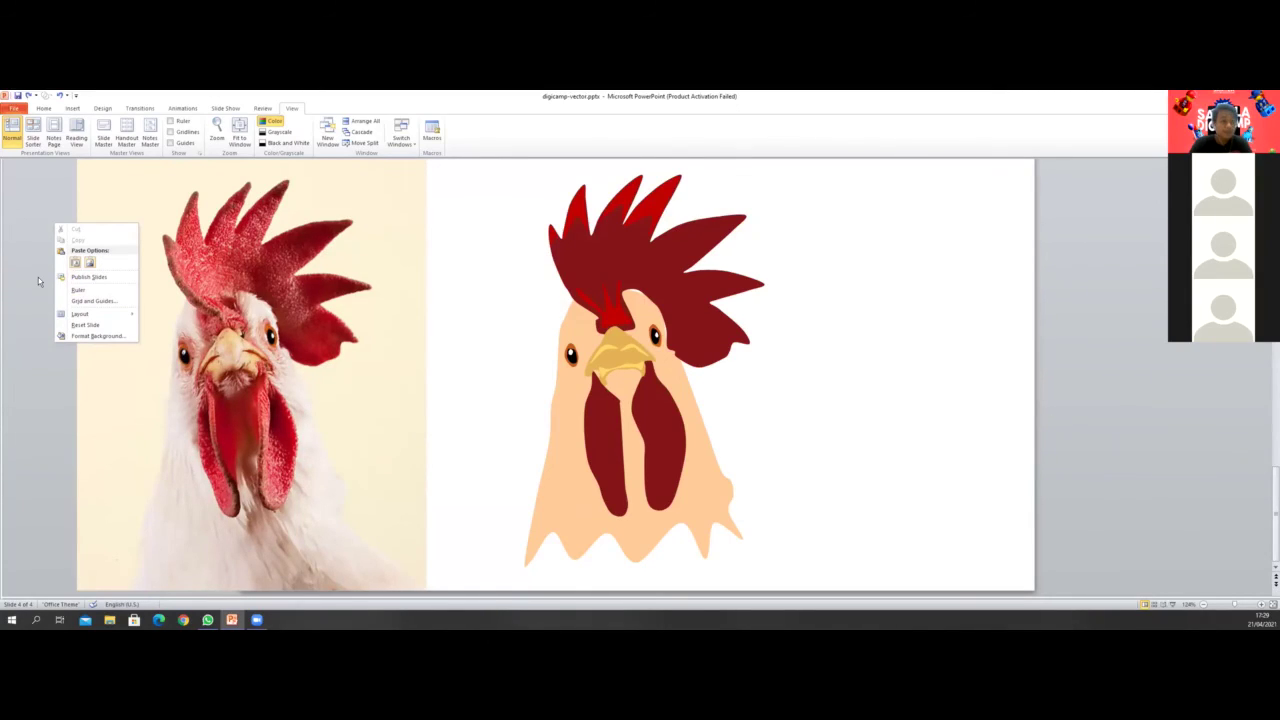
pyautogui.click(24, 254)
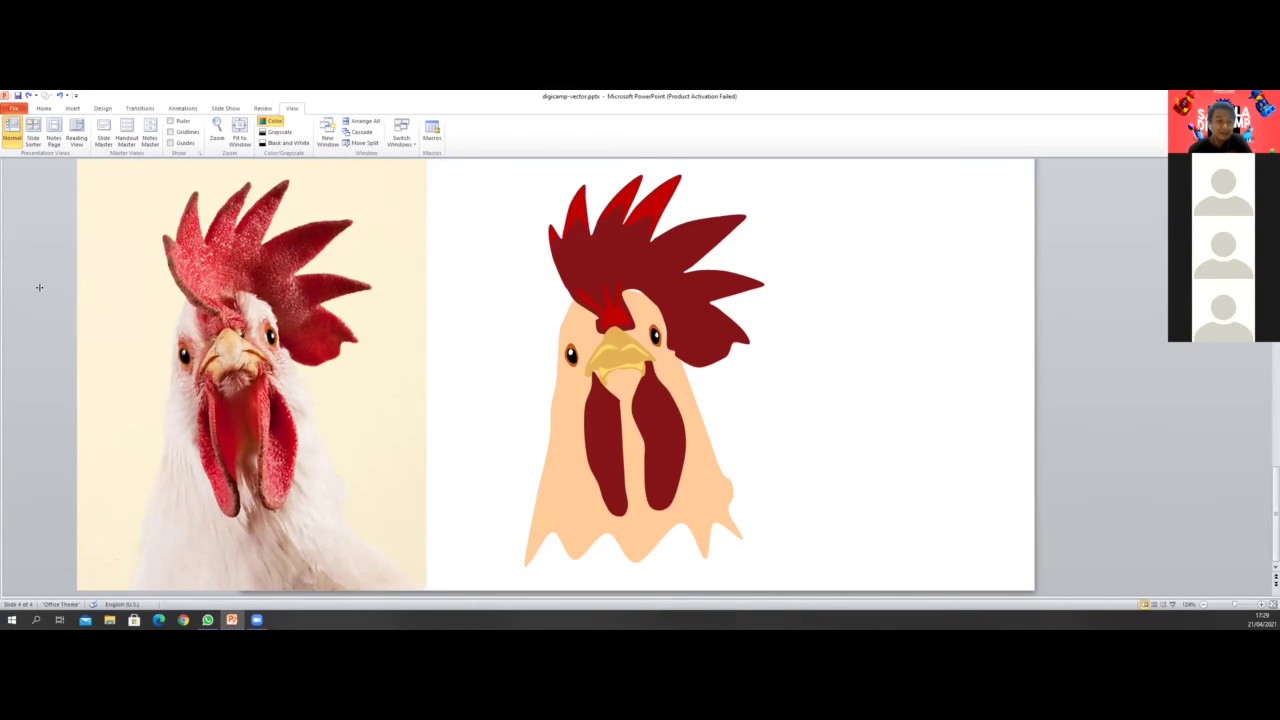
pyautogui.moveTo(75, 286); pyautogui.dragTo(75, 288)
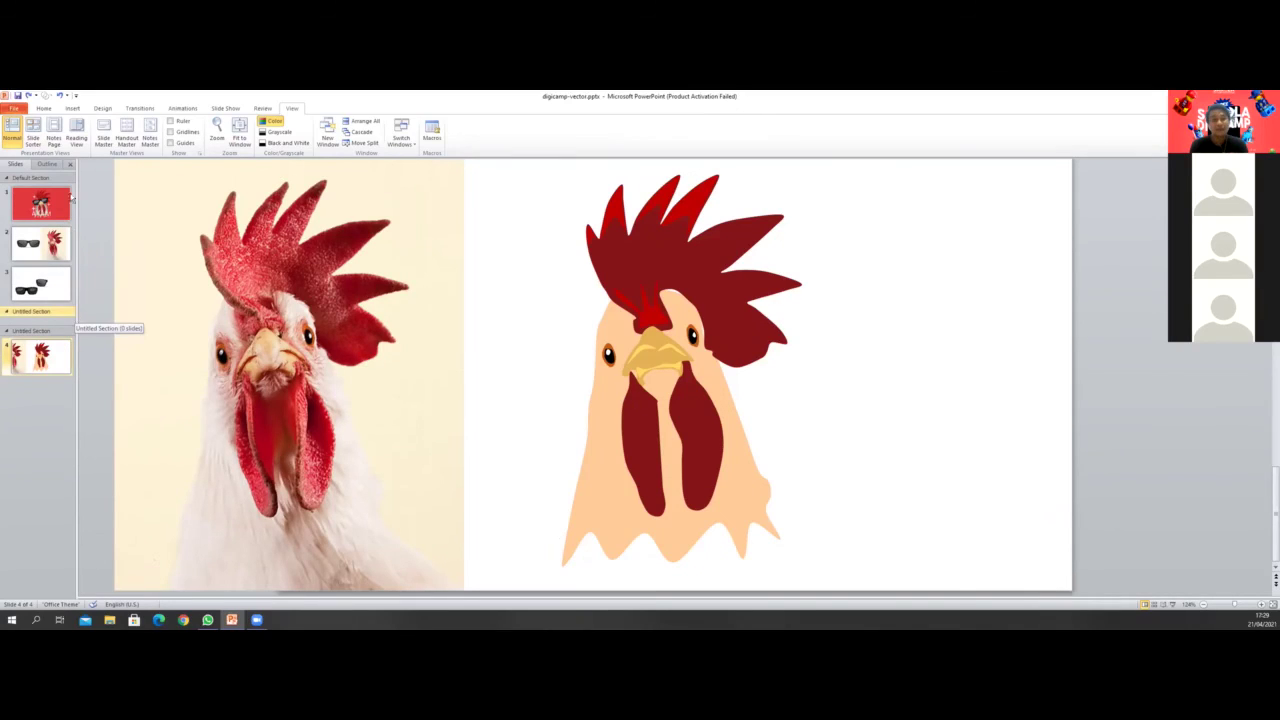
pyautogui.moveTo(78, 201); pyautogui.dragTo(91, 201)
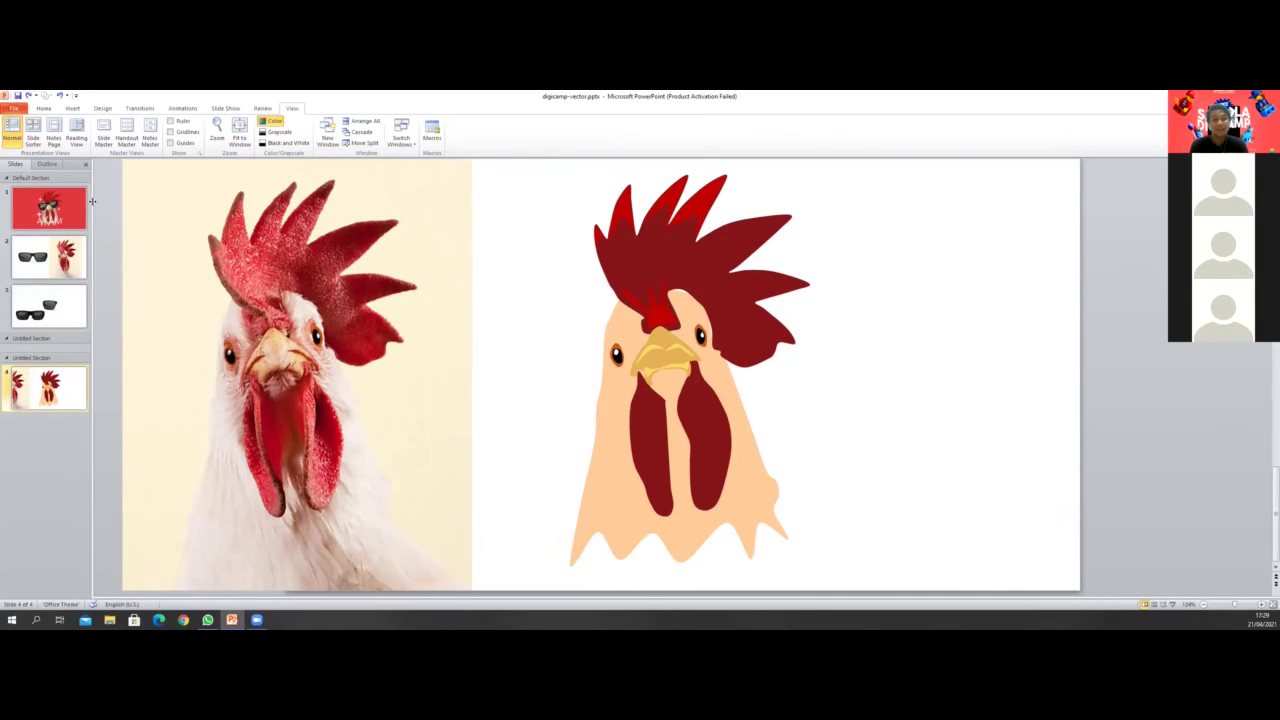